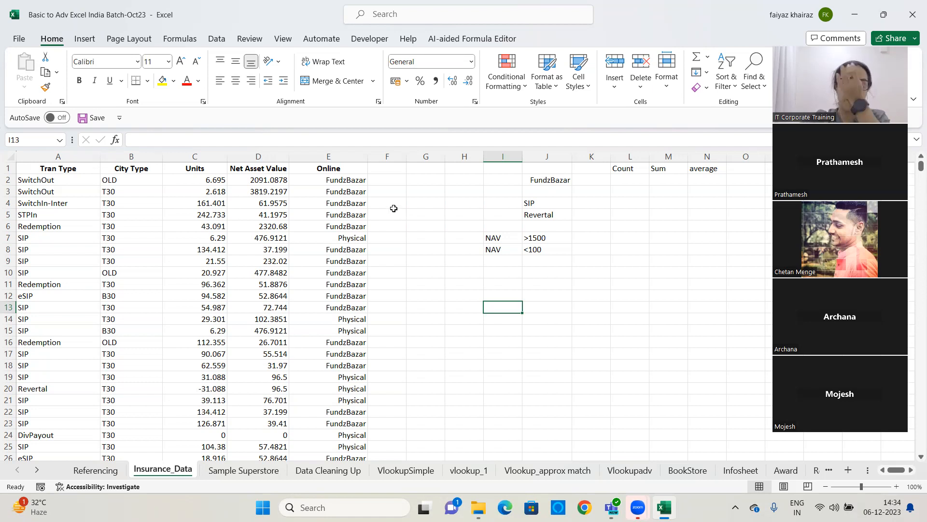
Enter Fundzbazar in cell J11
left_click(348, 180)
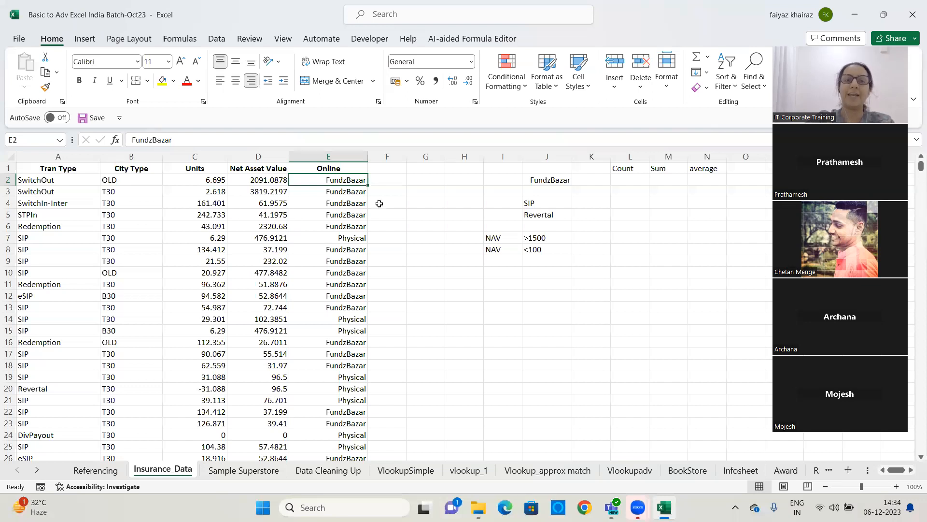
left_click(550, 288)
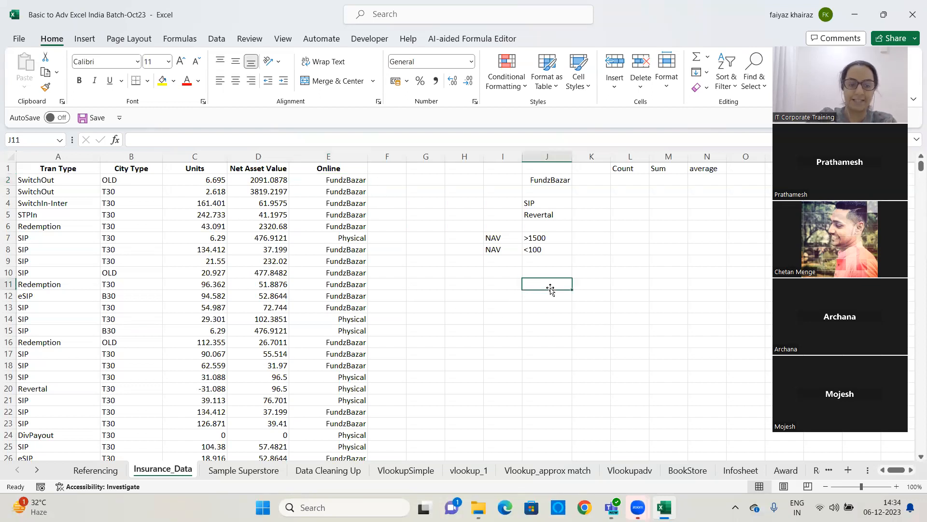
type("Funde")
key("BackSpace")
type("x")
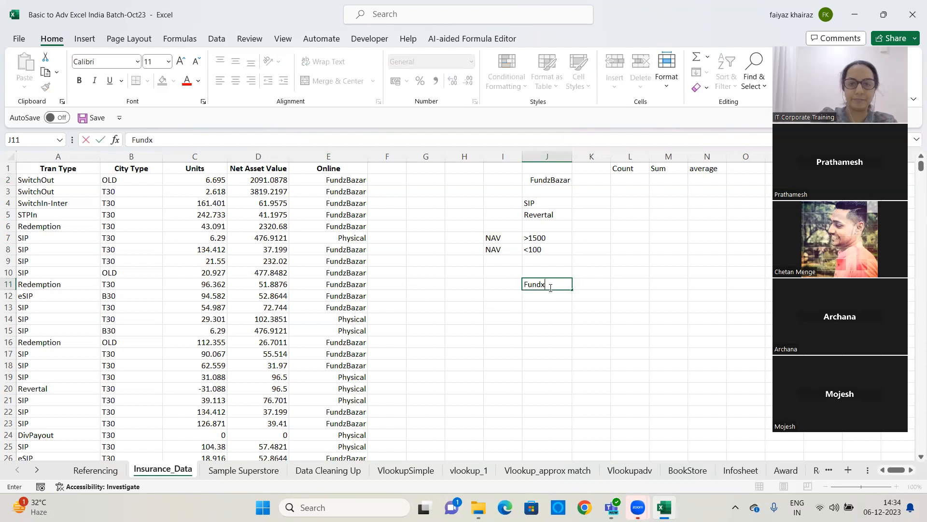
type("zbazar")
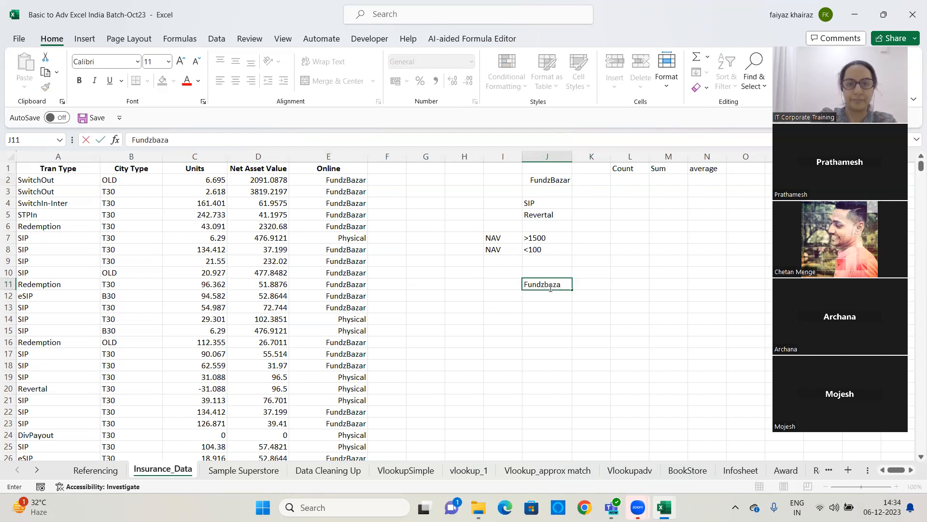
key("Return")
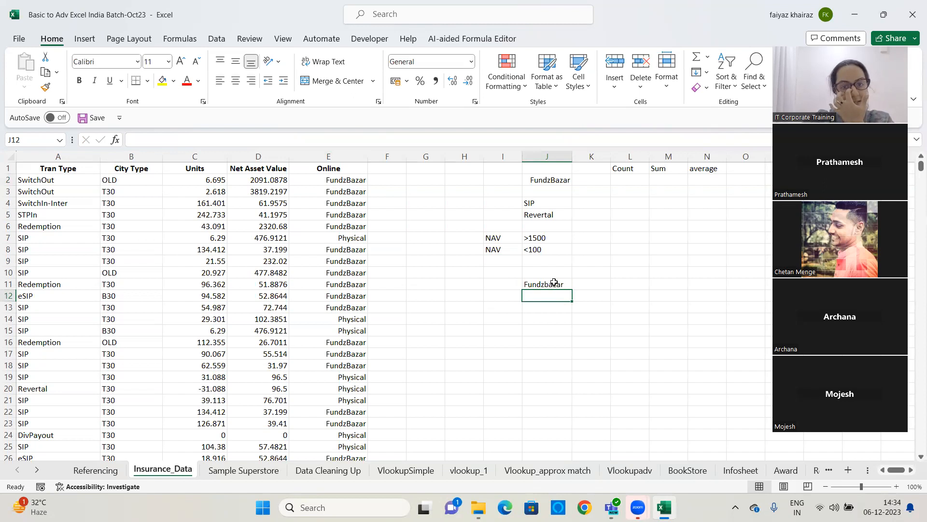
Select the Online column's data from E2 down to the last row
left_click(552, 284)
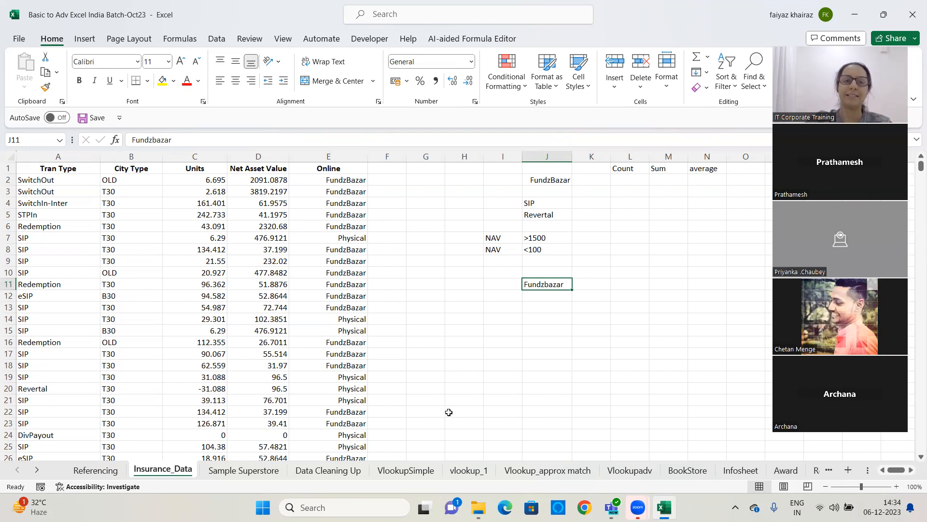
left_click(340, 155)
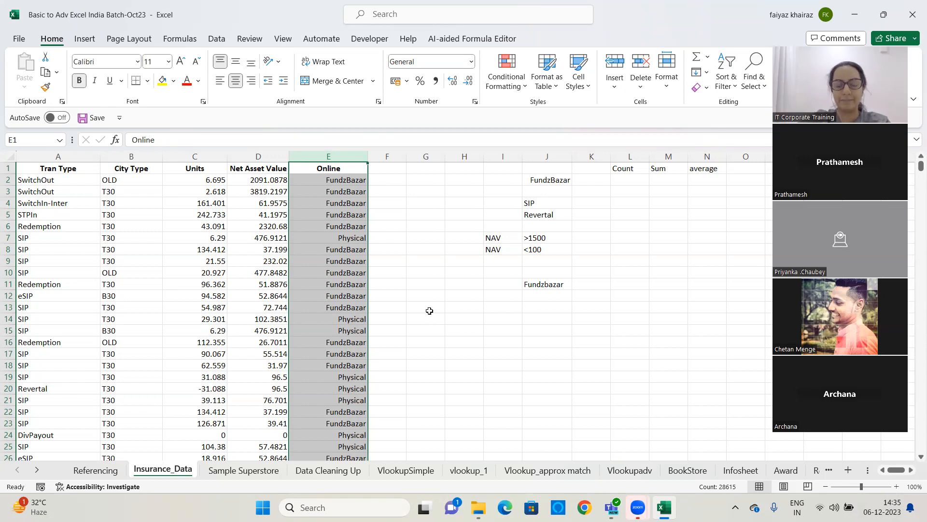
left_click(339, 168)
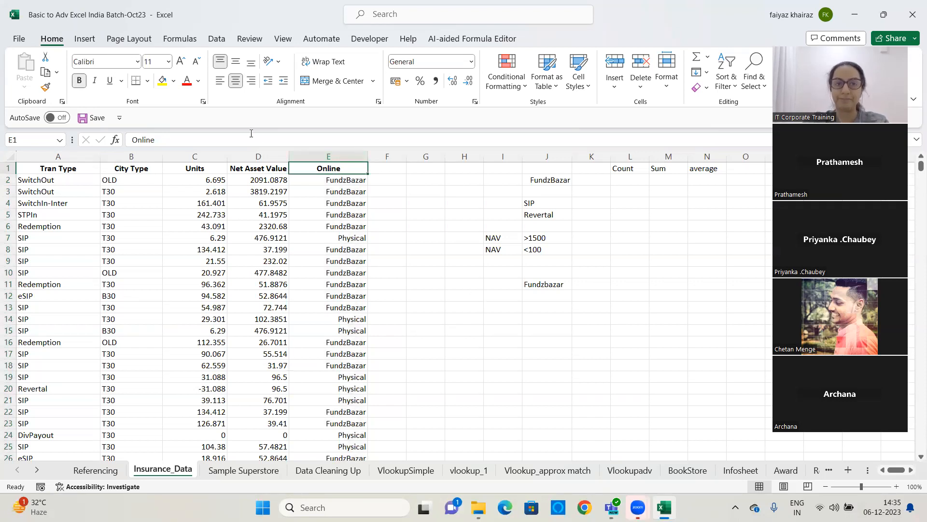
left_click(335, 179)
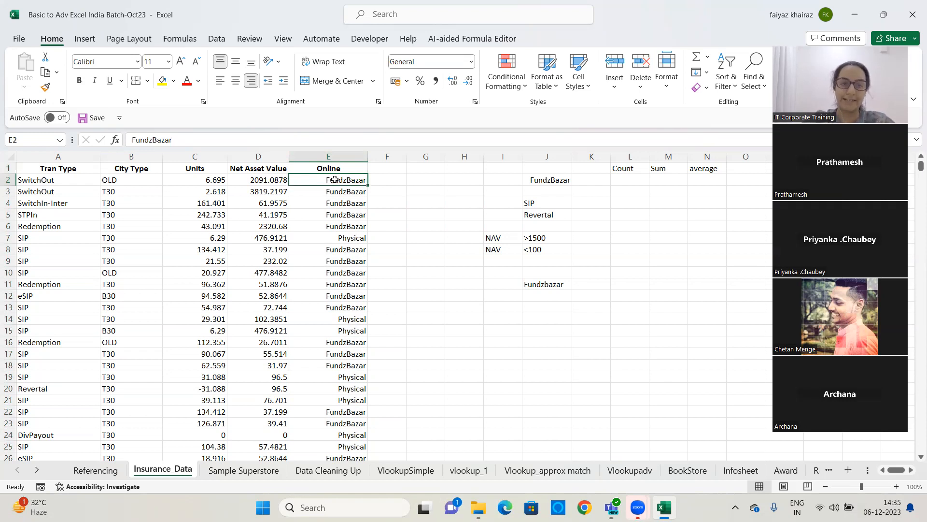
key("ctrl+shift+Down")
left_click_drag(921, 447, 914, 95)
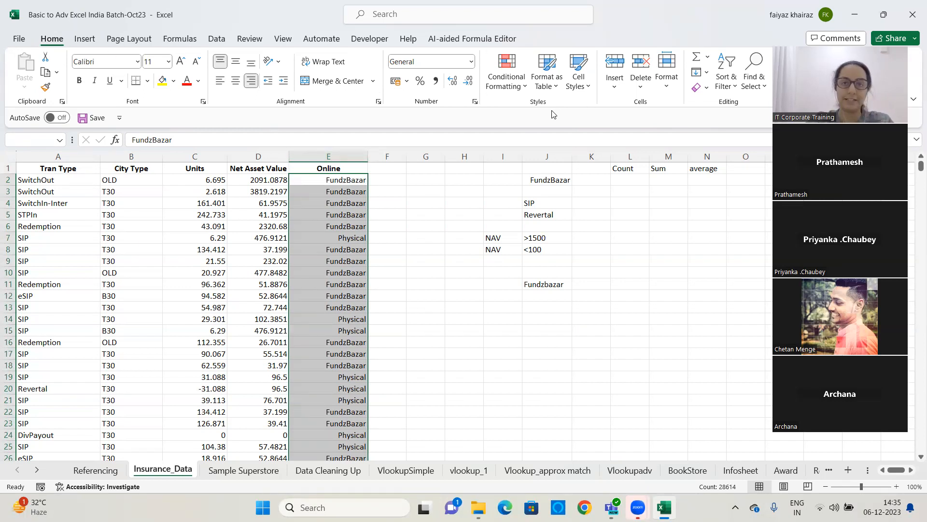
left_click(525, 89)
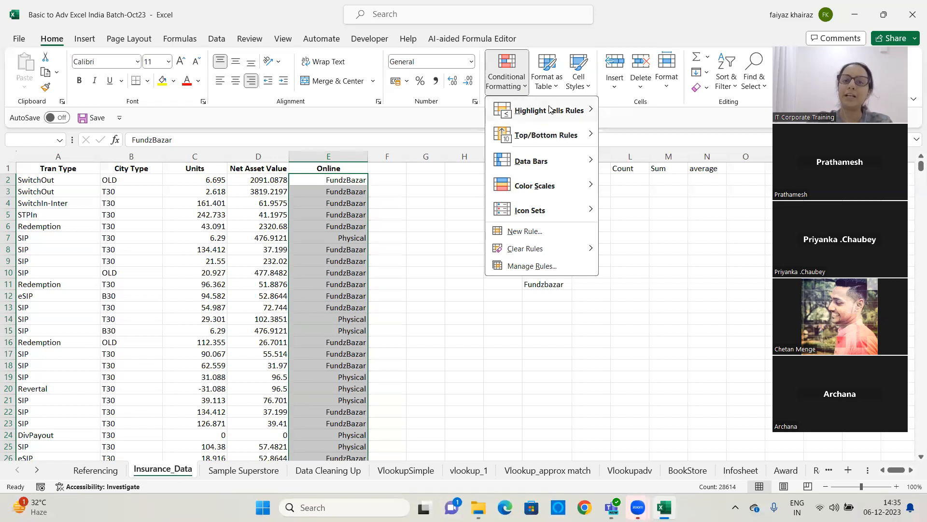
mouse_move(550, 109)
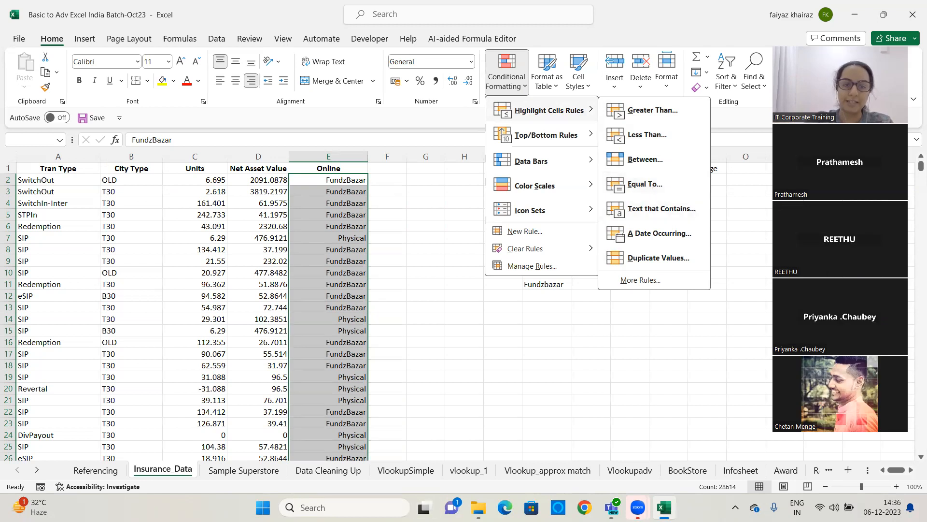
left_click(466, 242)
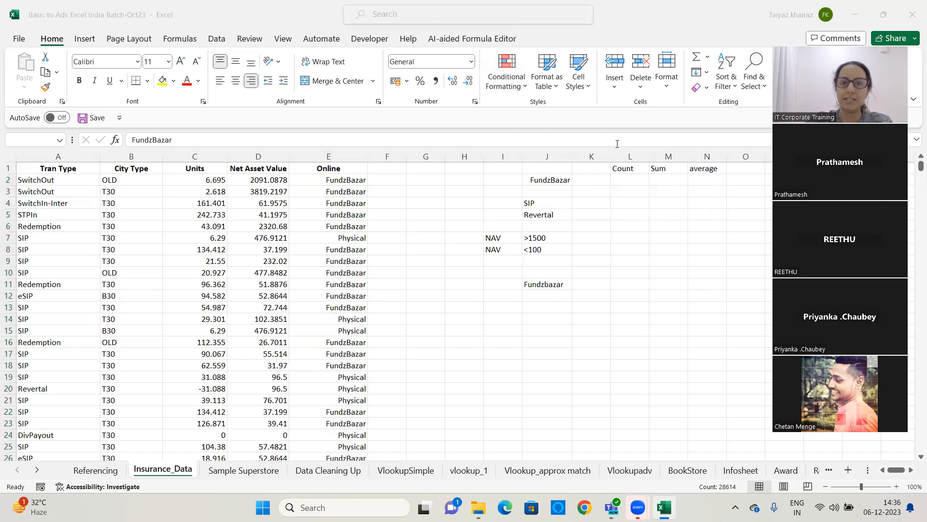
Start a Highlight Cells Equal To rule on the selected Online cells with the value Fundzbazar
left_click(330, 179)
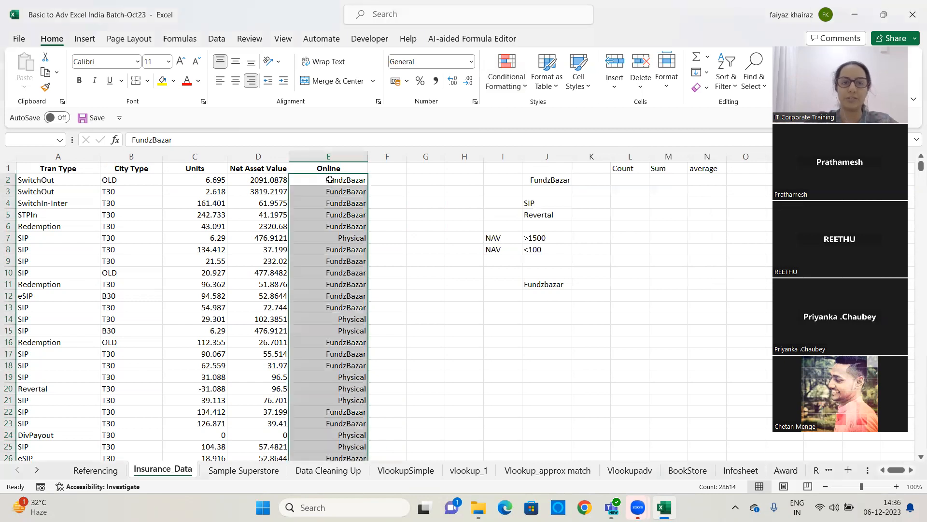
left_click(511, 85)
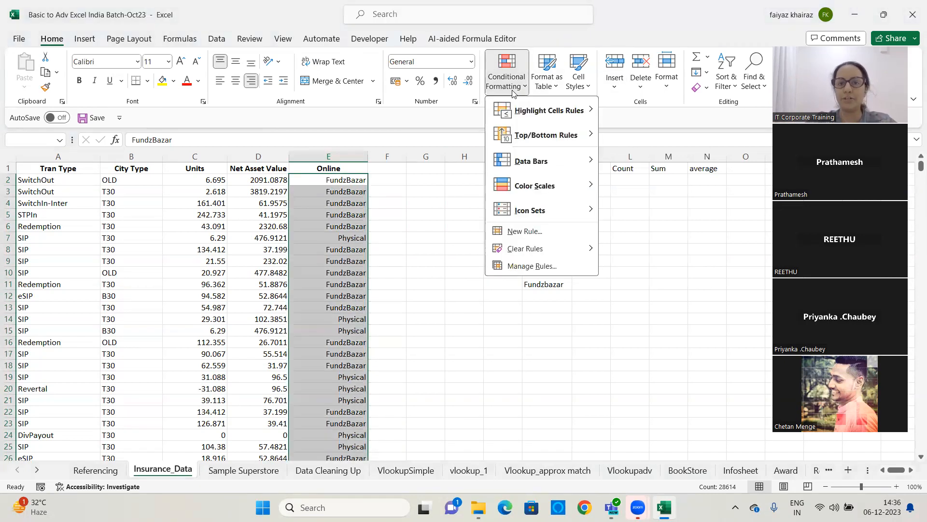
mouse_move(529, 113)
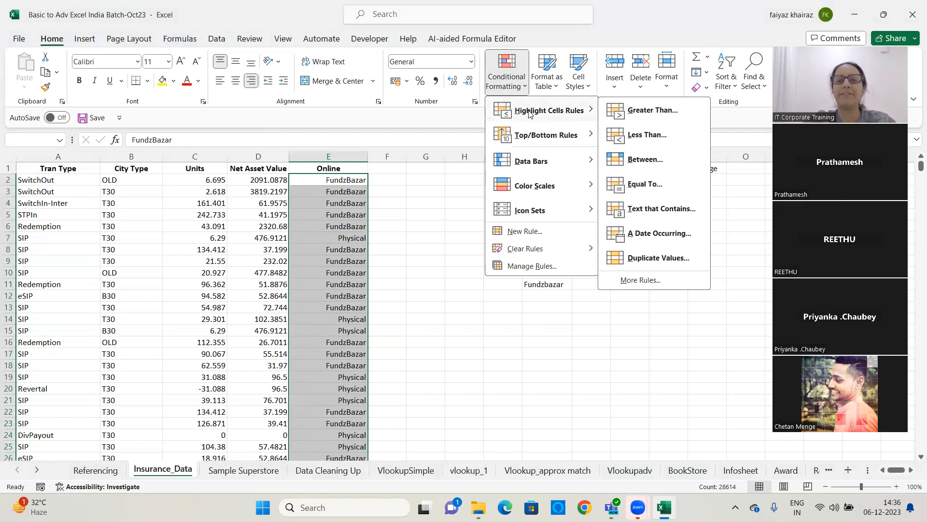
left_click(644, 186)
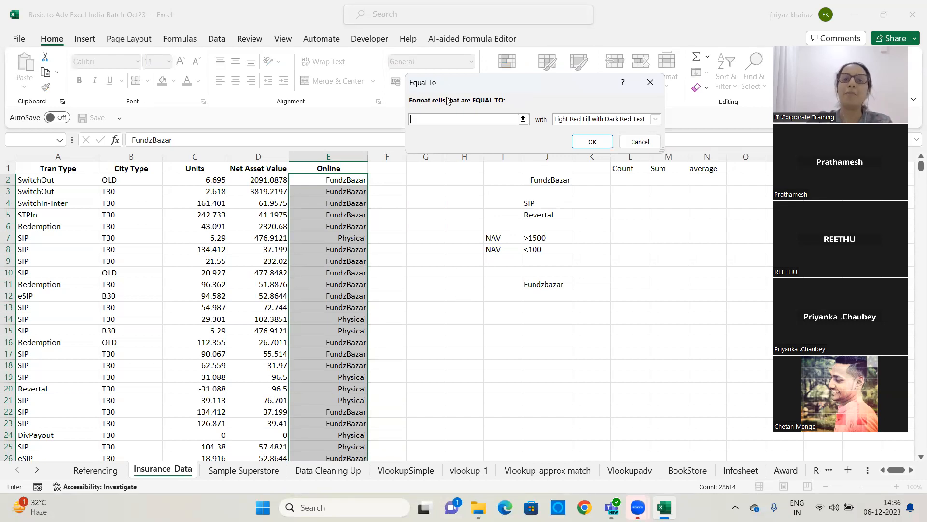
type("Fundzba")
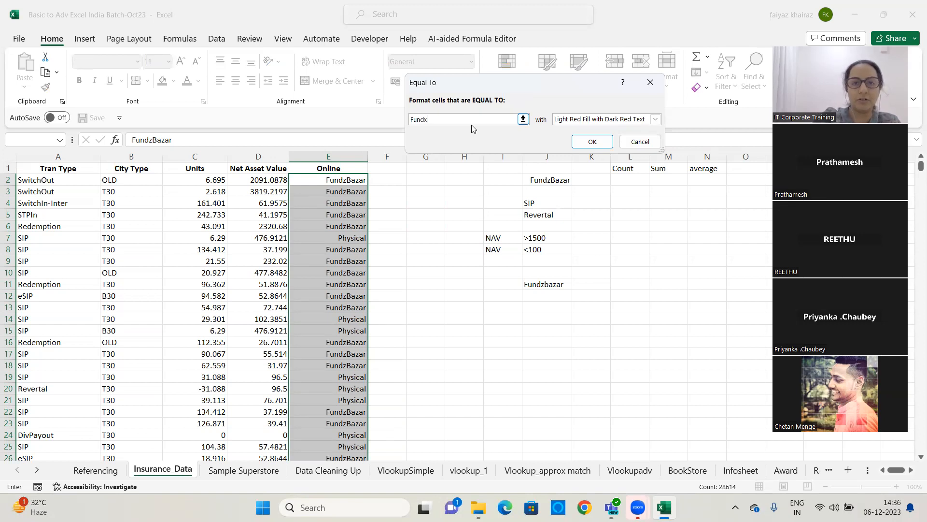
type("zar")
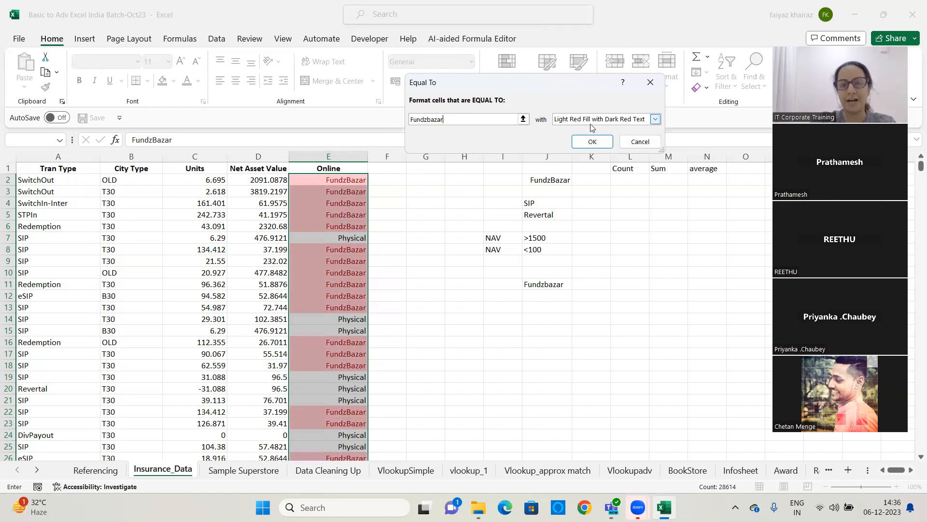
Preview the preset highlight formats offered for the Equal To rule
left_click(655, 119)
left_click(627, 139)
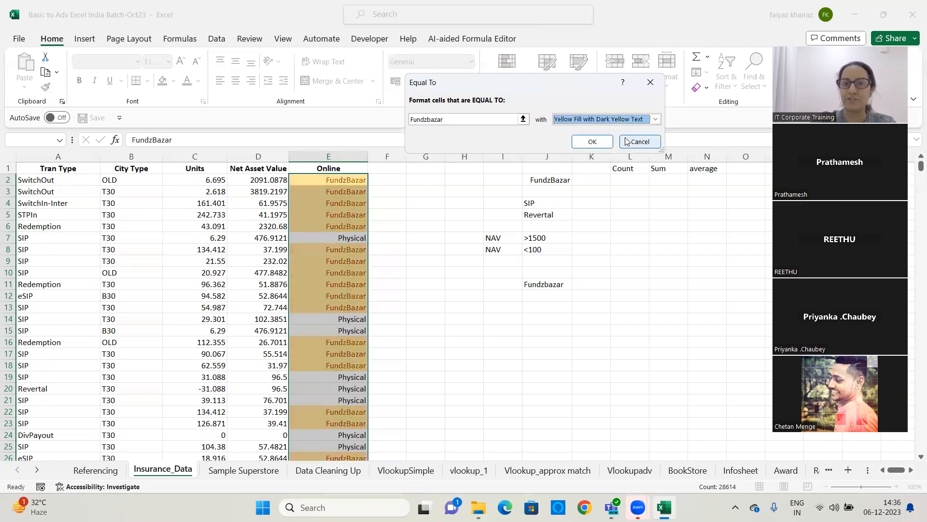
left_click(656, 119)
left_click(618, 147)
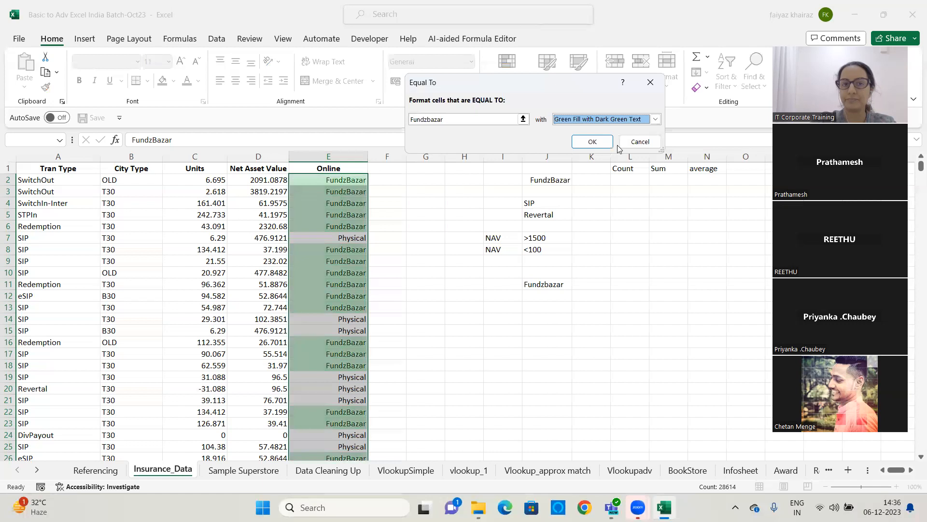
left_click(656, 119)
left_click(577, 155)
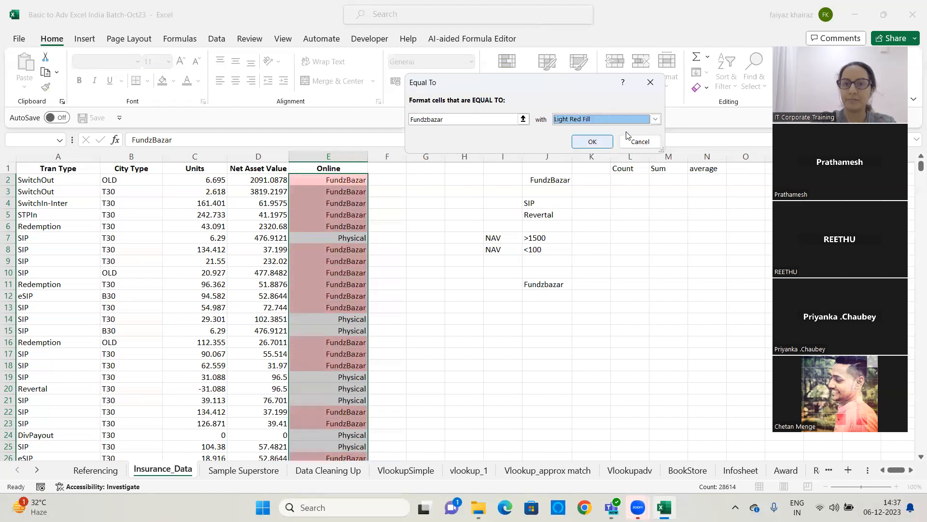
left_click(655, 119)
left_click(588, 164)
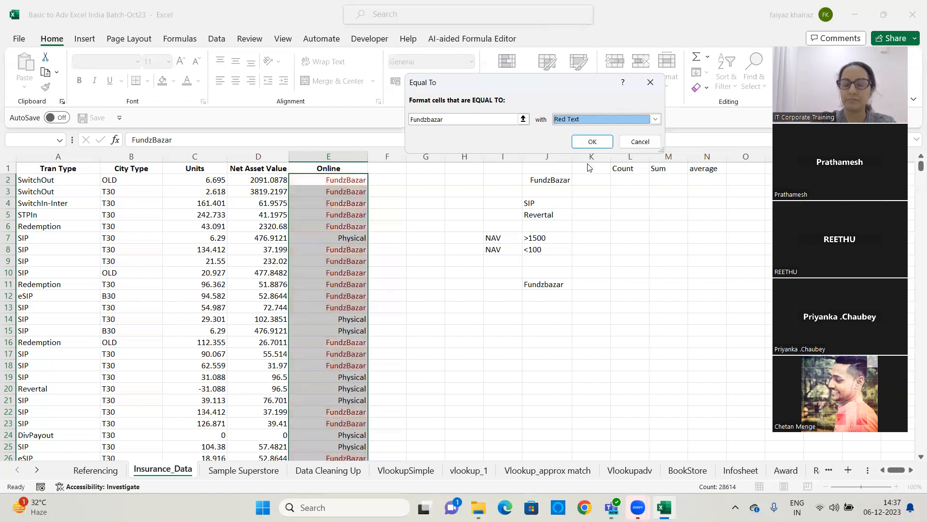
Apply a custom format with yellow background fill to the rule and confirm it
left_click(655, 119)
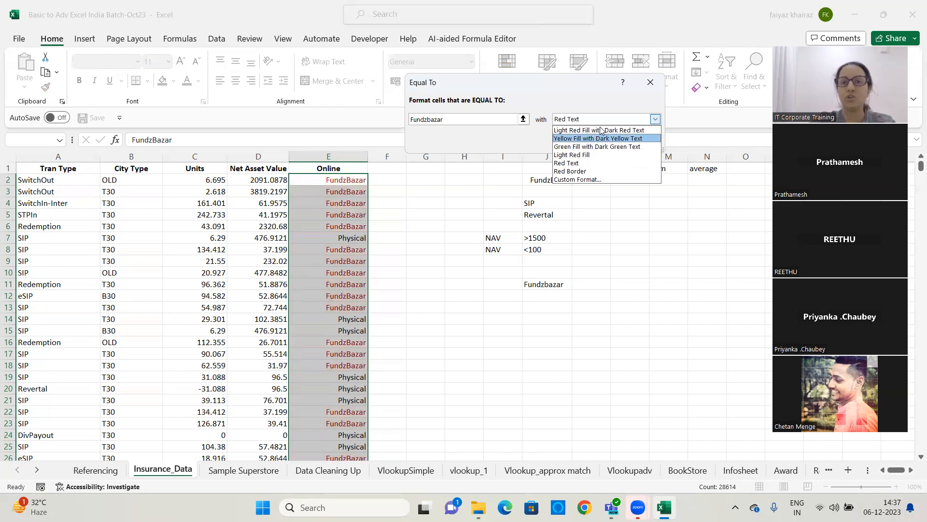
left_click(597, 180)
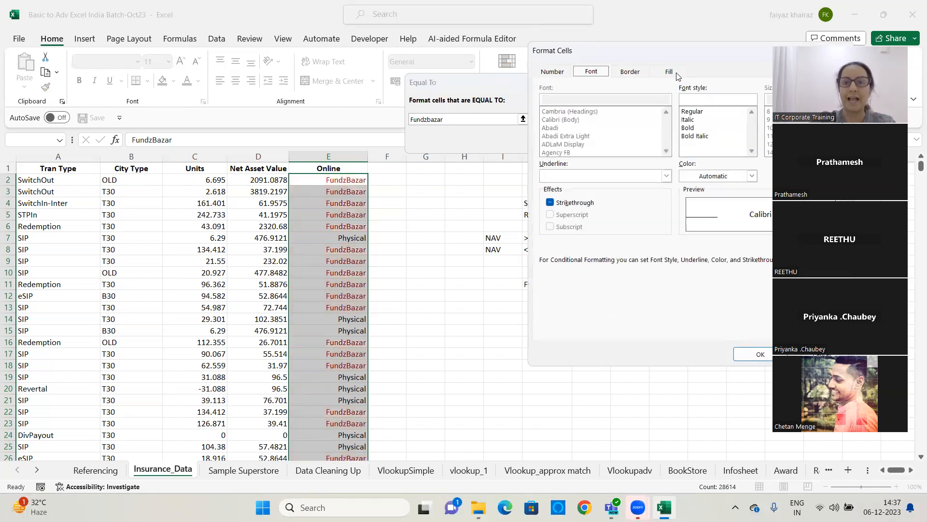
left_click(493, 86)
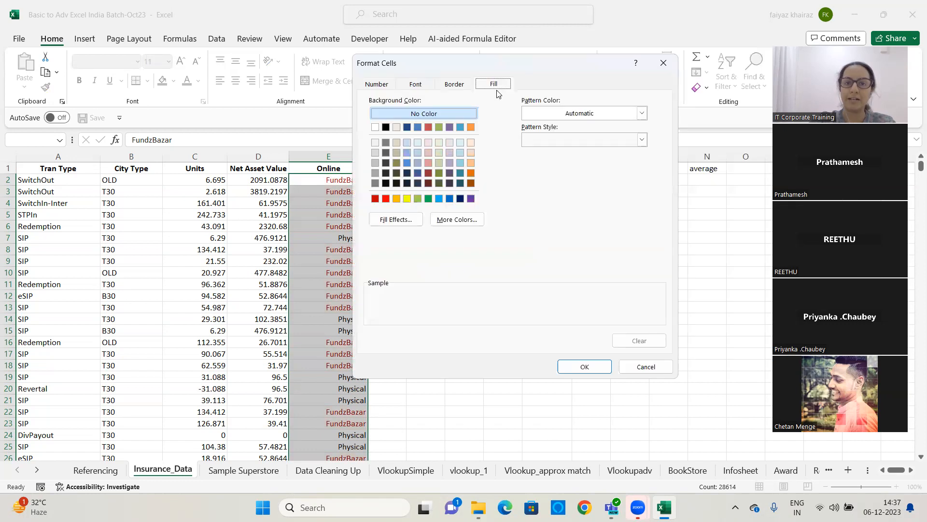
left_click(408, 199)
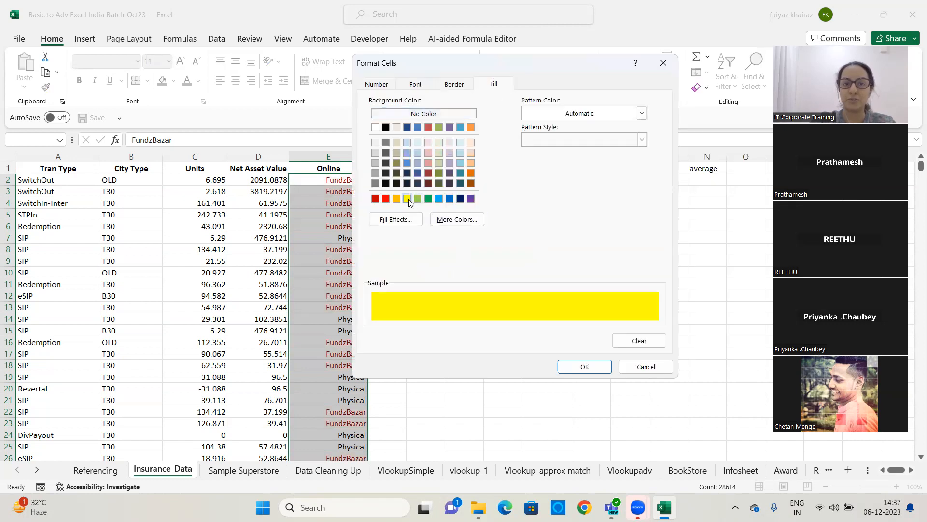
left_click(582, 370)
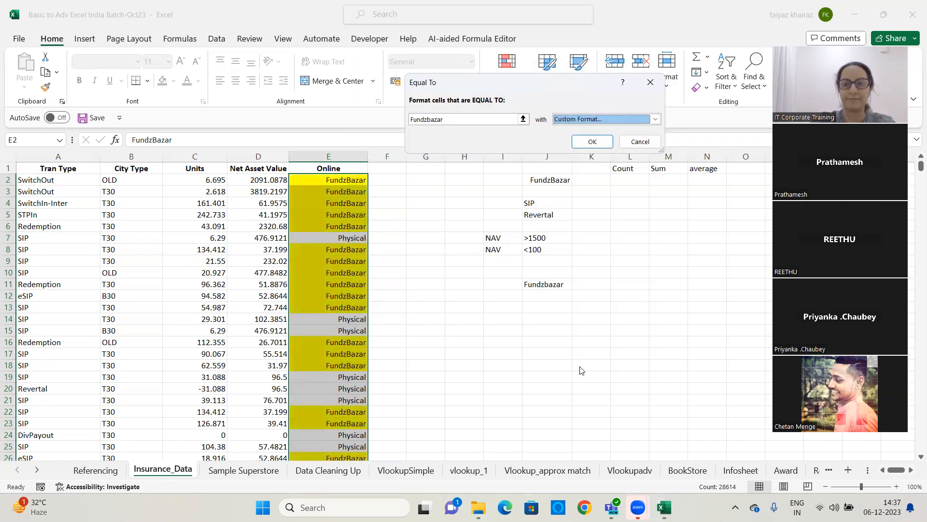
left_click(653, 119)
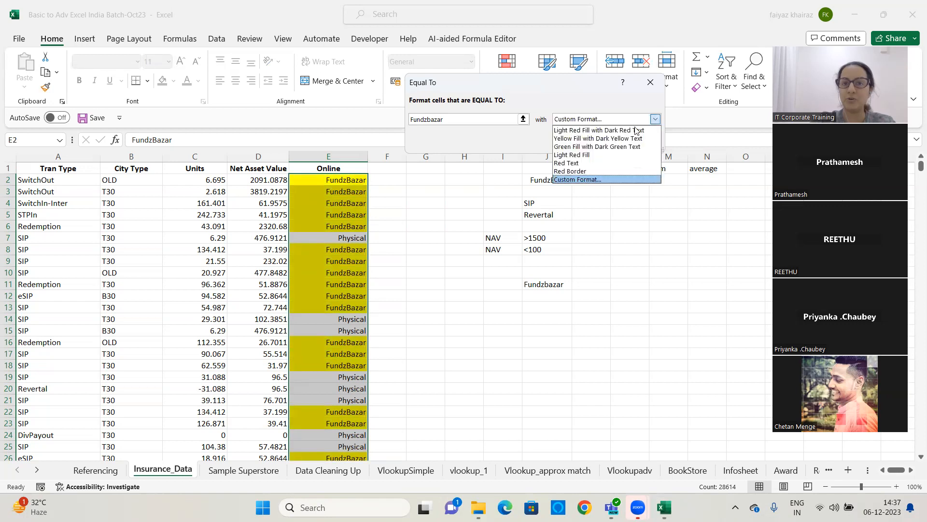
left_click(592, 179)
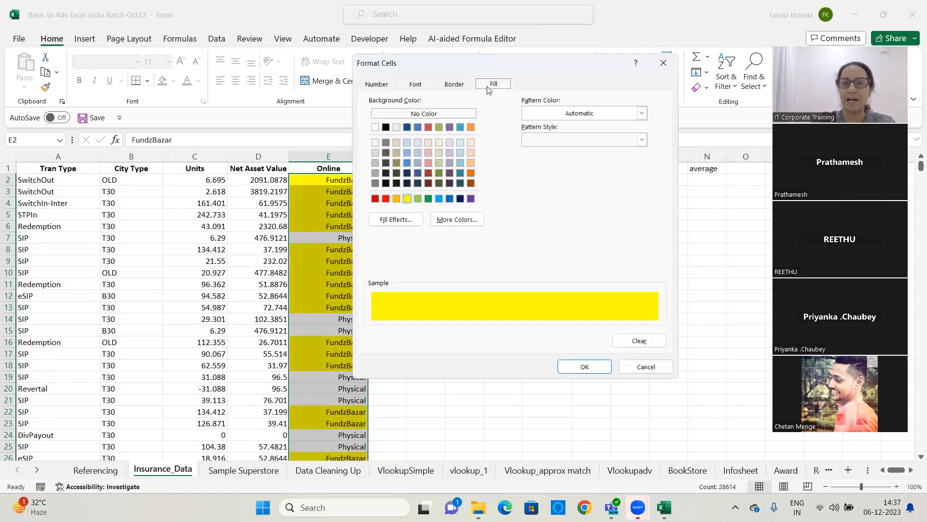
left_click(591, 368)
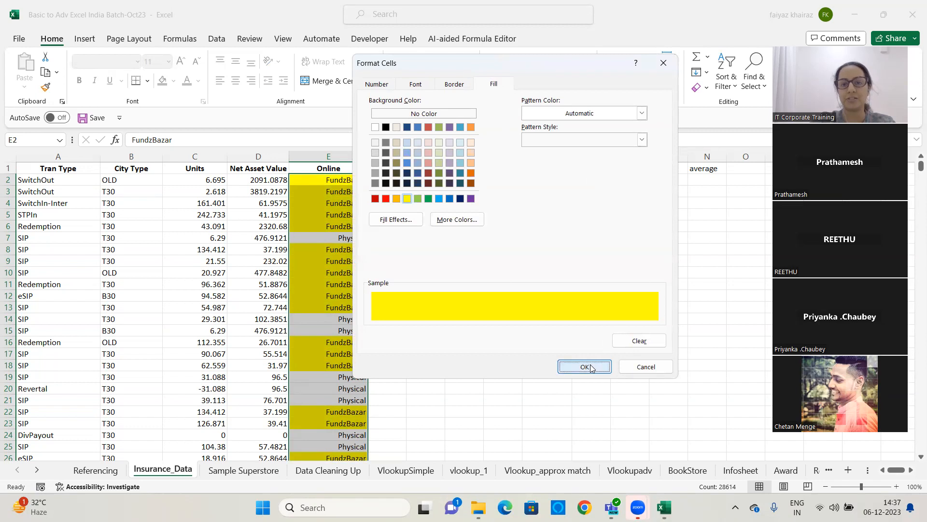
left_click(590, 142)
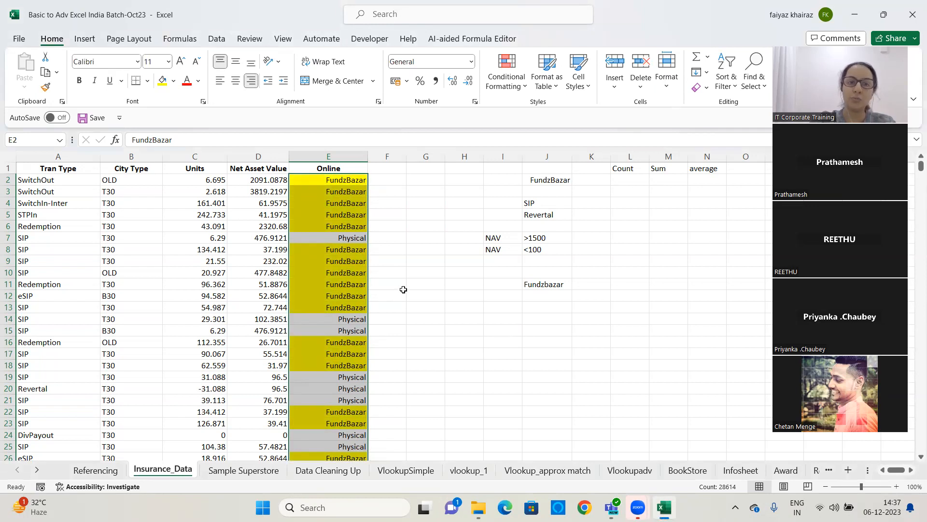
Review the highlighted cells in the Online column
scroll(404, 200, "down", 6)
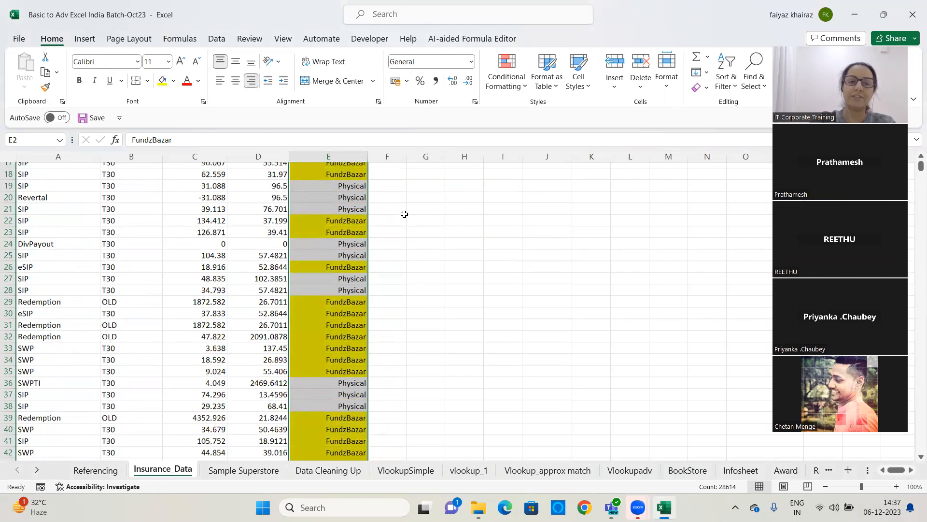
scroll(404, 208, "up", 6)
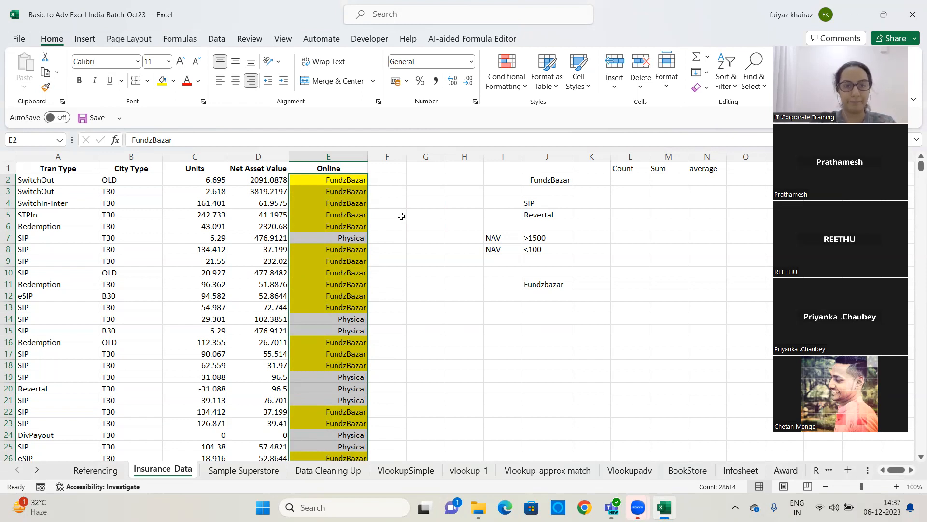
left_click(344, 203)
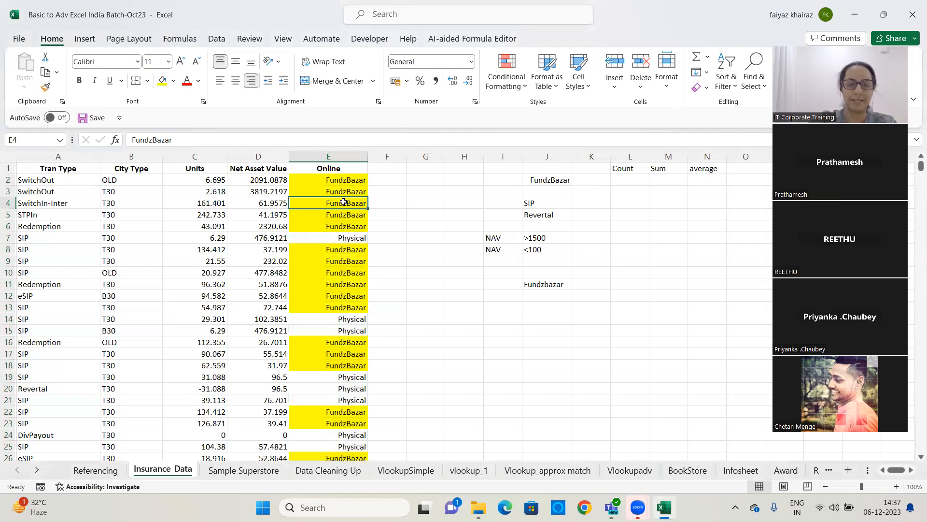
Replace the entry in cell E4 of the Online column with Online Sales
type("Onlinw")
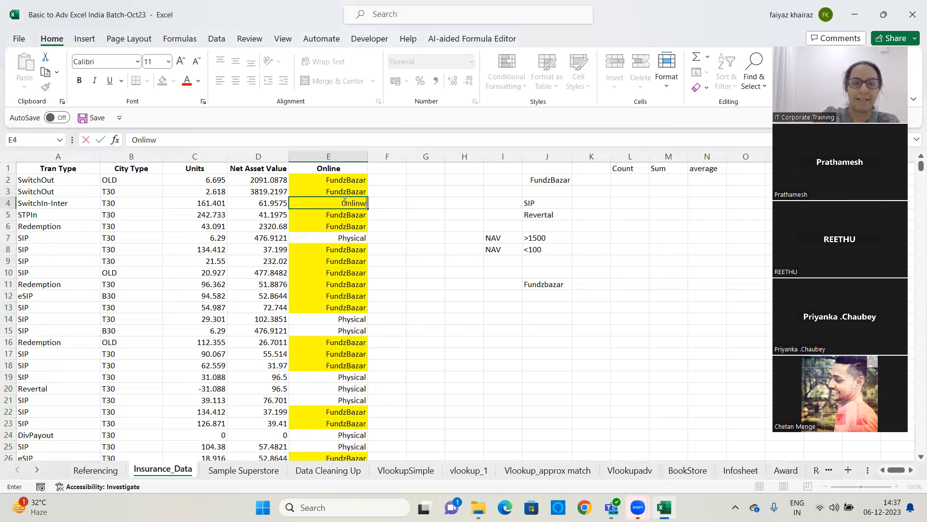
key("BackSpace")
type("e Sales")
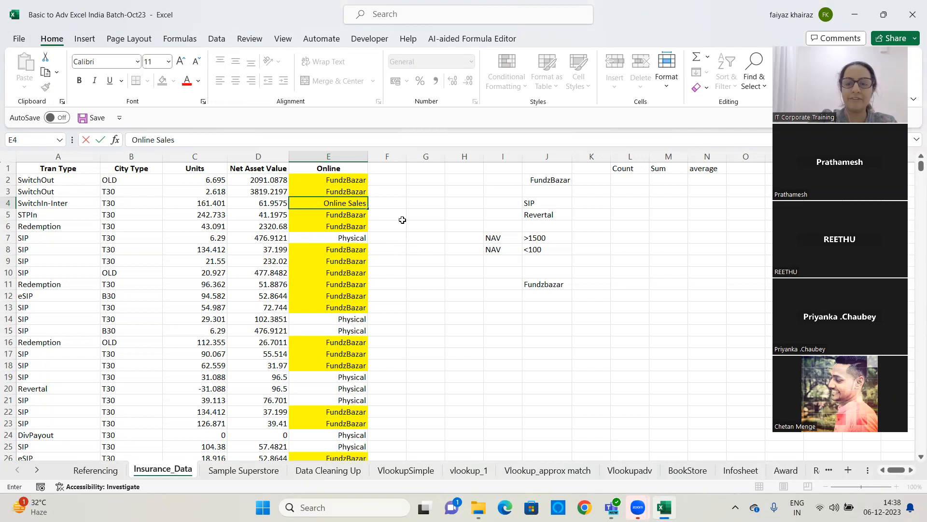
key("Return")
left_click(342, 204)
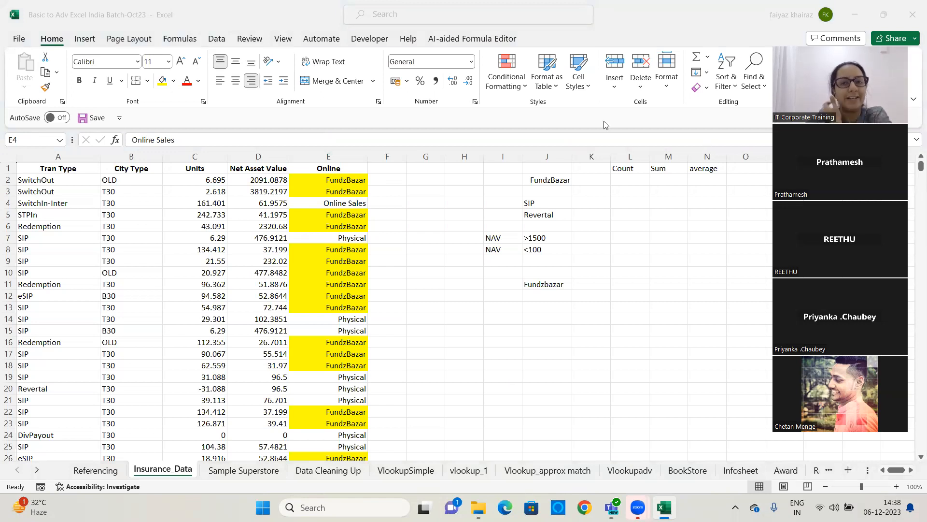
Clear all conditional formatting rules from the entire sheet
left_click(521, 82)
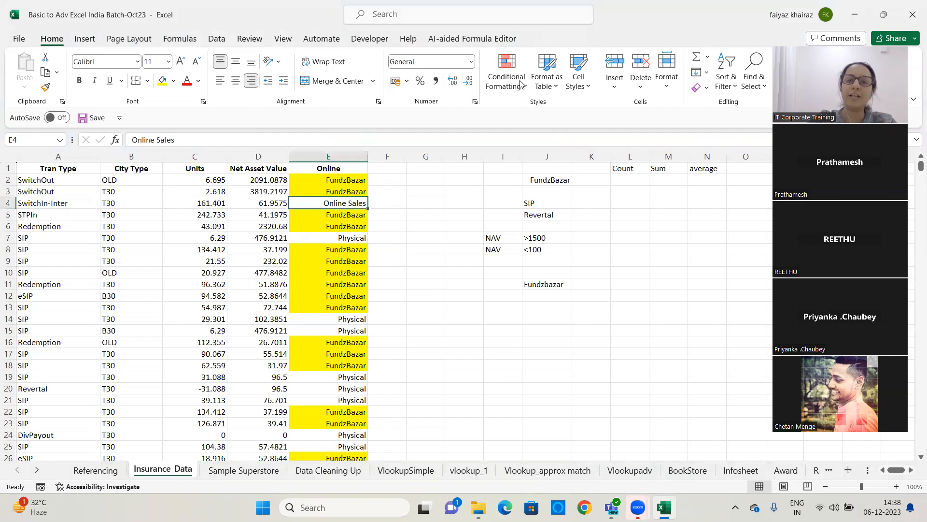
left_click(504, 81)
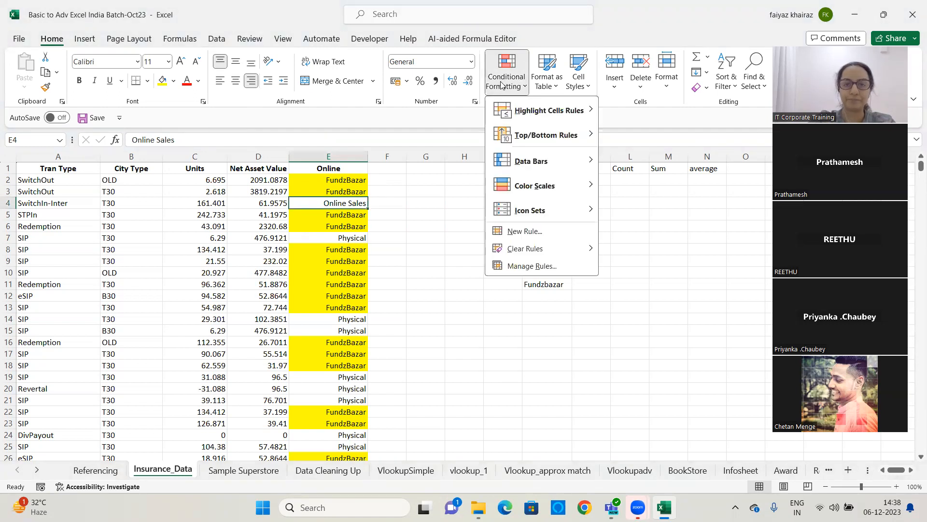
mouse_move(550, 247)
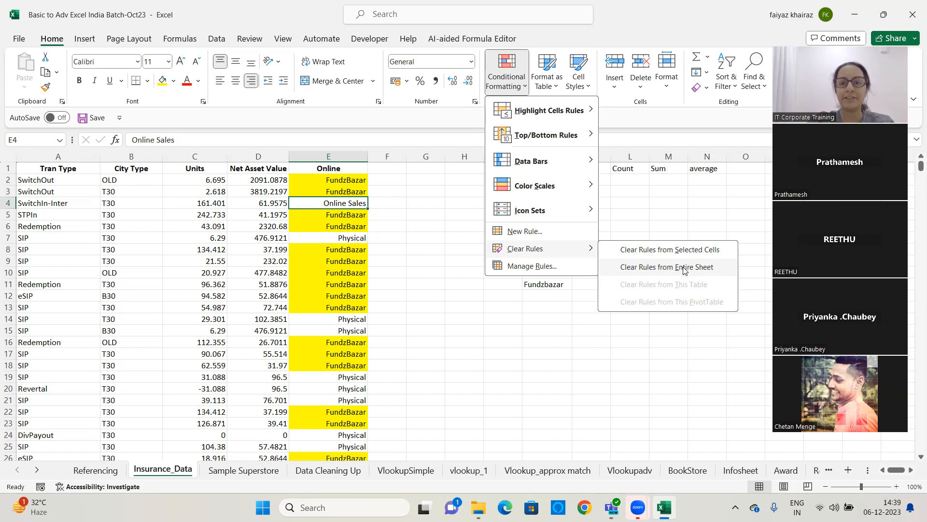
left_click(684, 269)
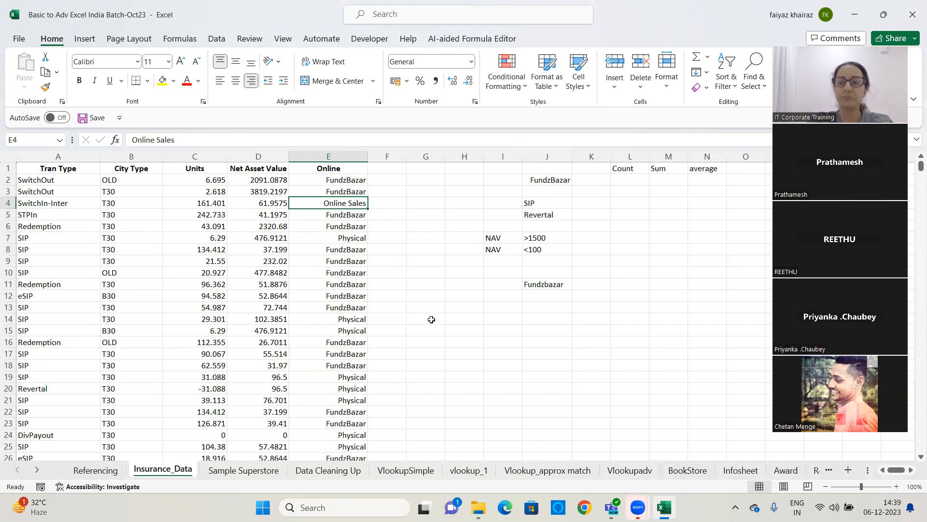
Select the Online data from E2 down and add an Equal To rule for Fundzbazar with Light Red Fill with Dark Red Text
left_click(353, 182)
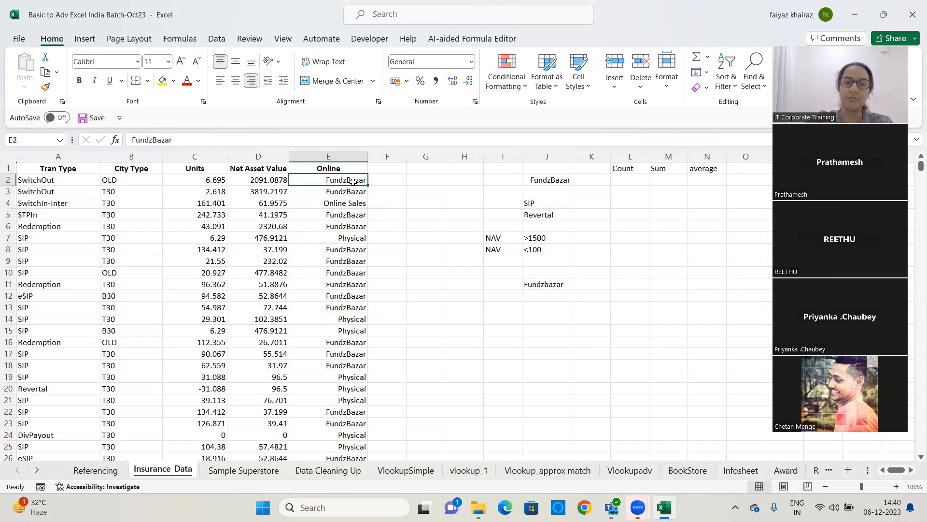
key("ctrl+shift+Down")
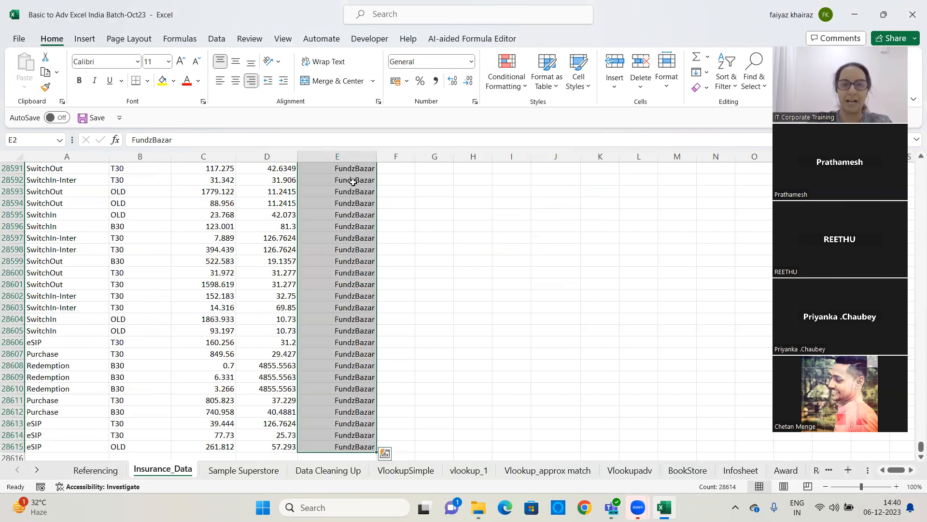
left_click(517, 86)
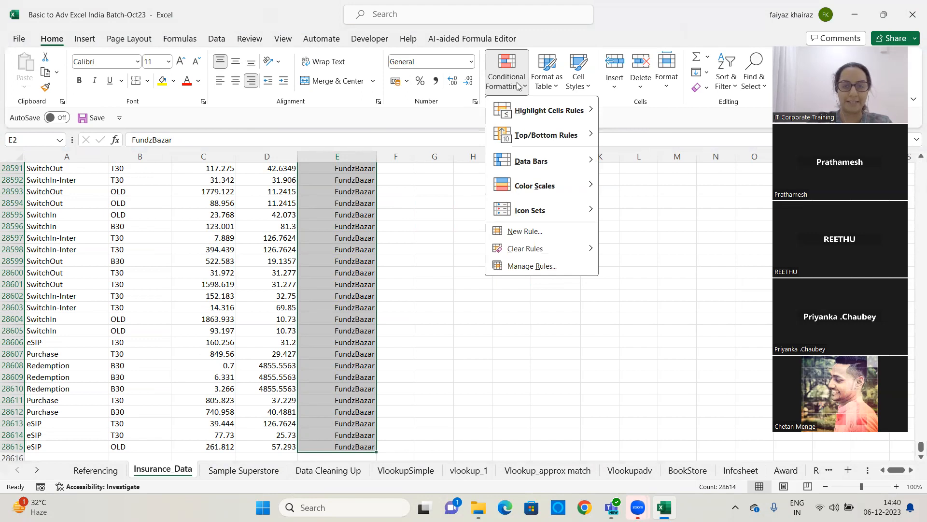
mouse_move(531, 116)
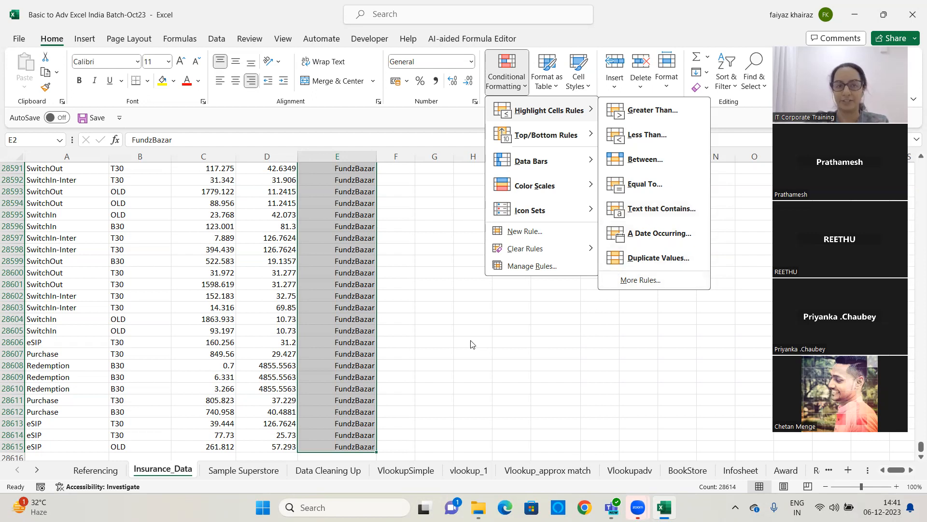
left_click(667, 192)
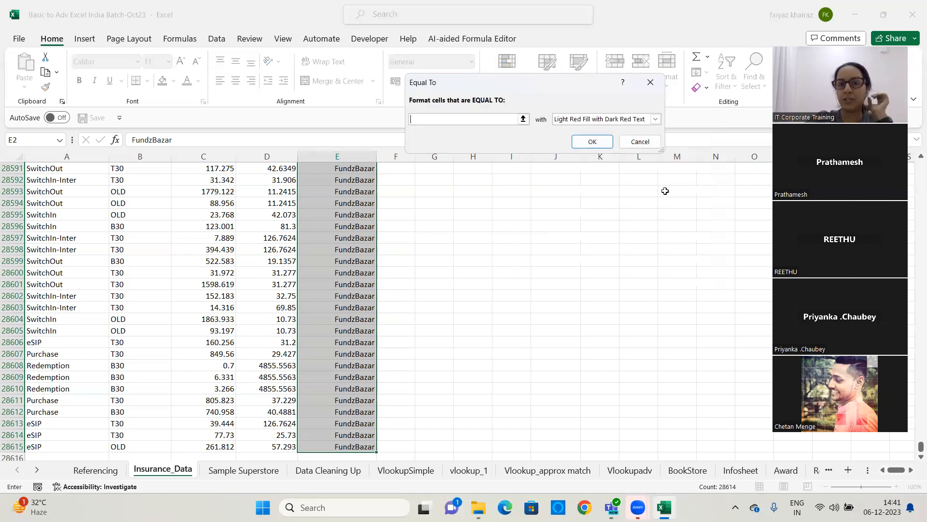
type("Fundz")
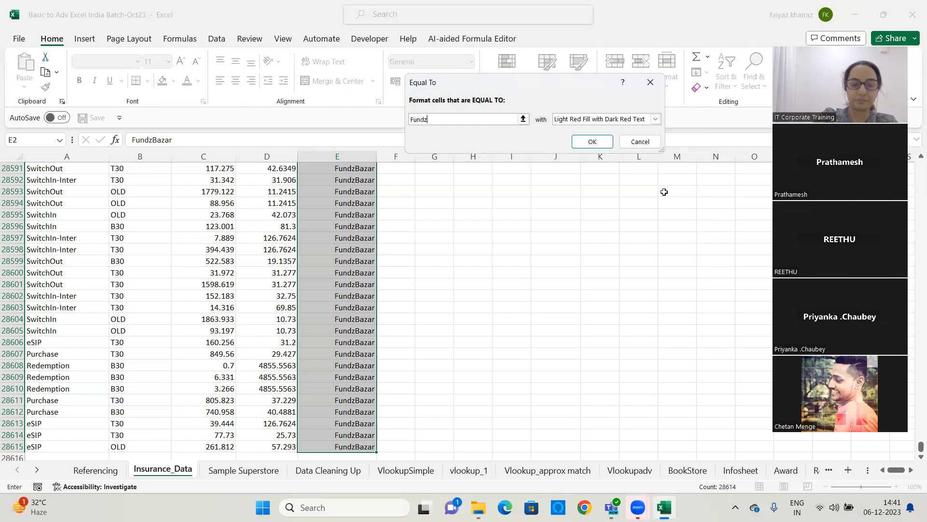
type("baza")
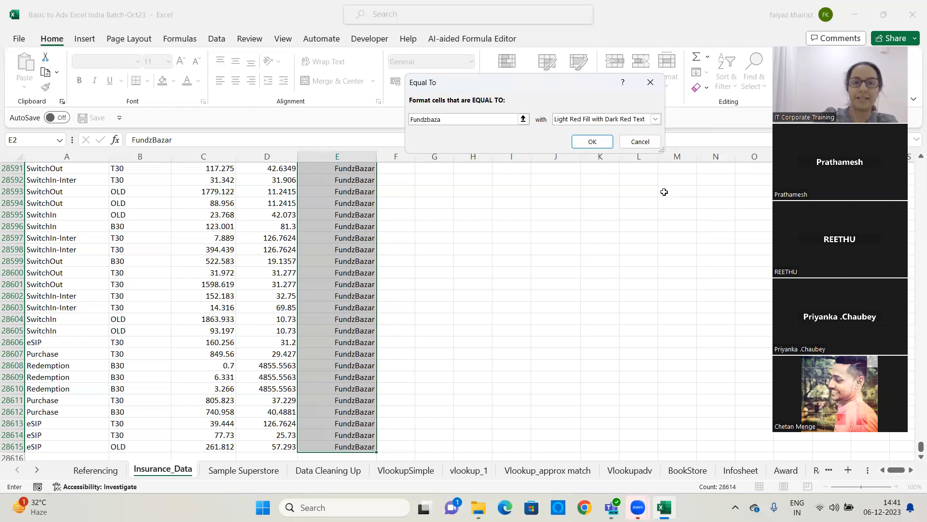
type("er")
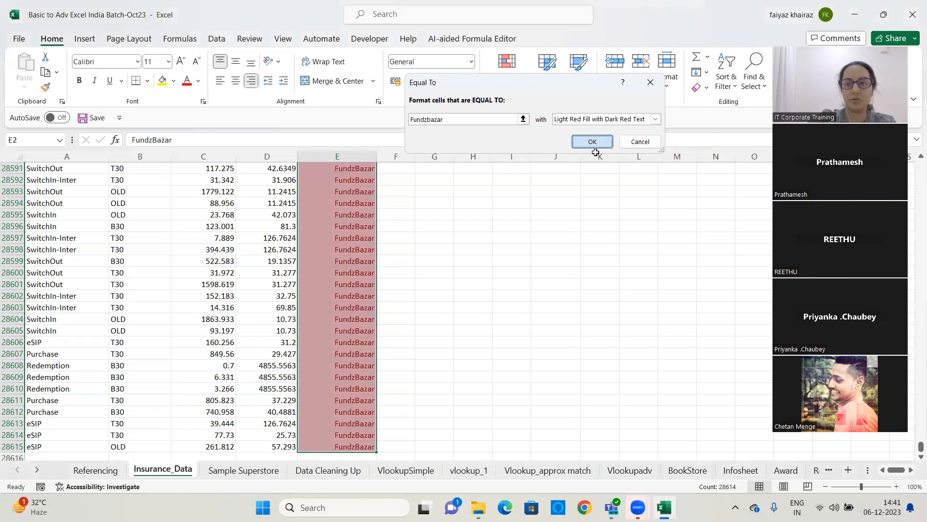
left_click_drag(920, 445, 915, 139)
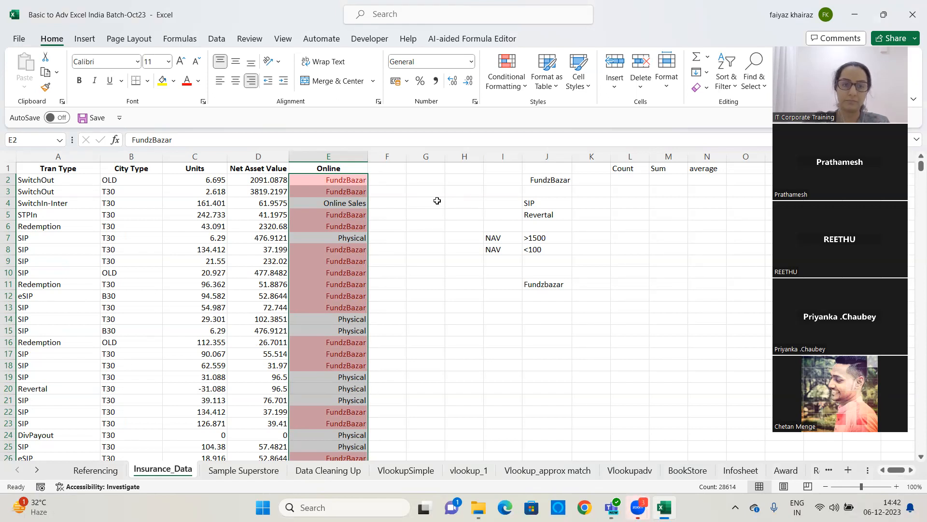
left_click(513, 124)
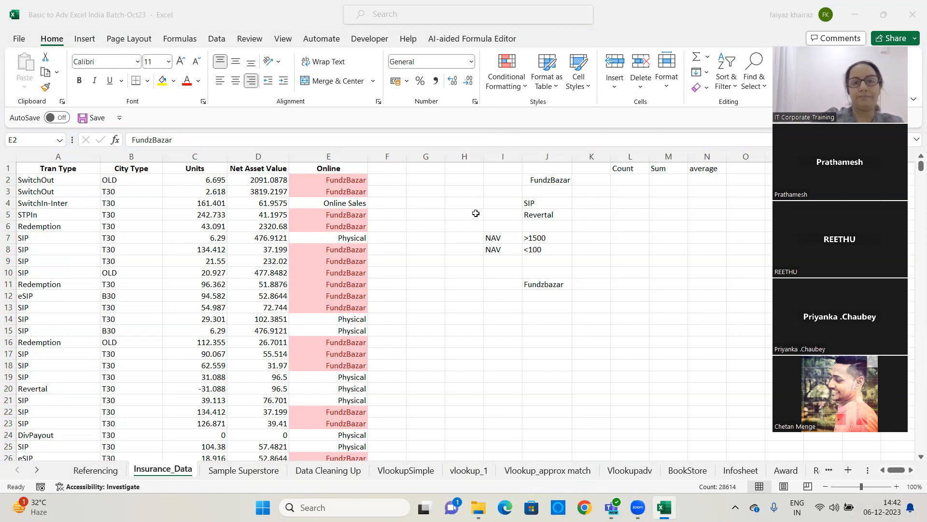
key("ctrl+shift+Down")
left_click(392, 189)
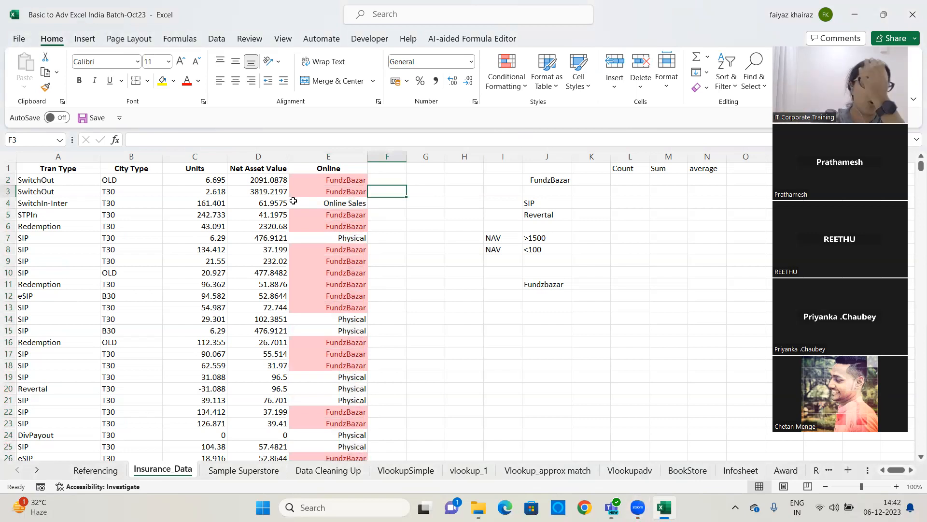
Select the Tran Type data from A2 down and add a Text that Contains rule for SIP with the default red format
left_click(46, 178)
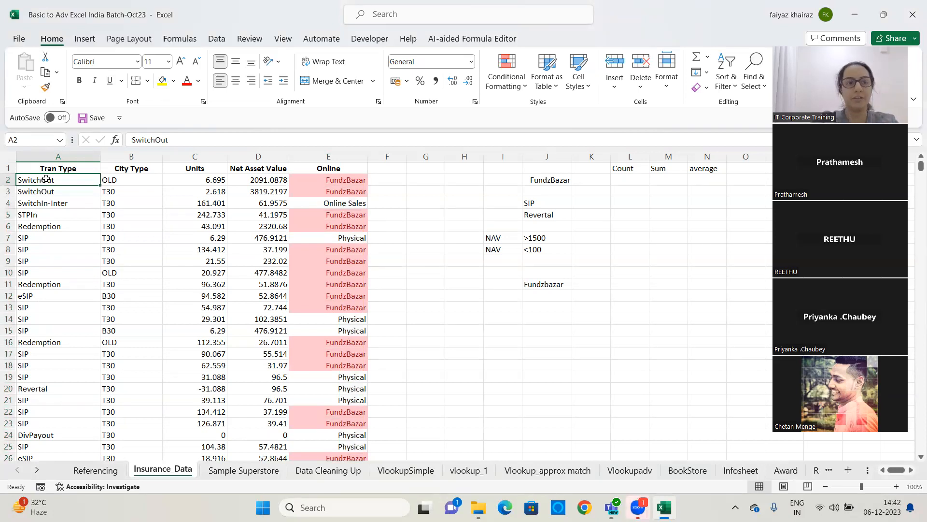
key("ctrl+shift+Down")
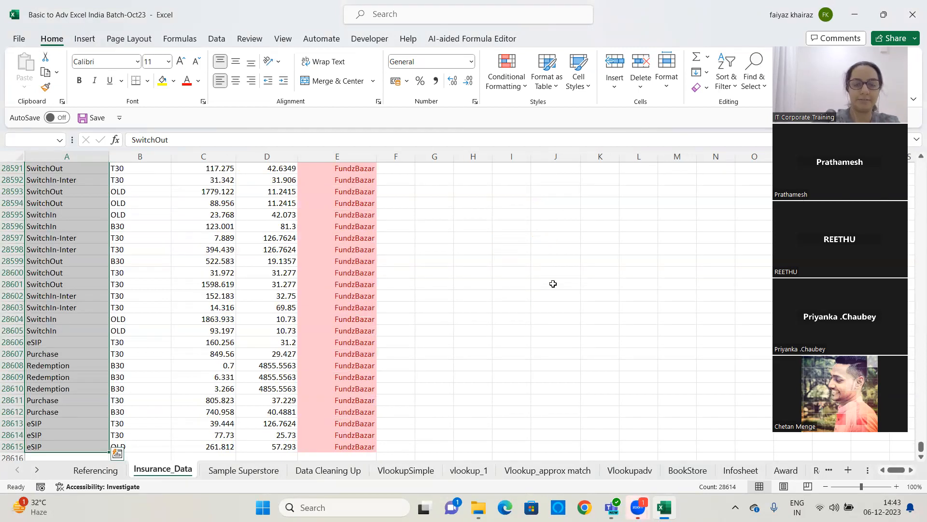
key("ctrl+BackSpace")
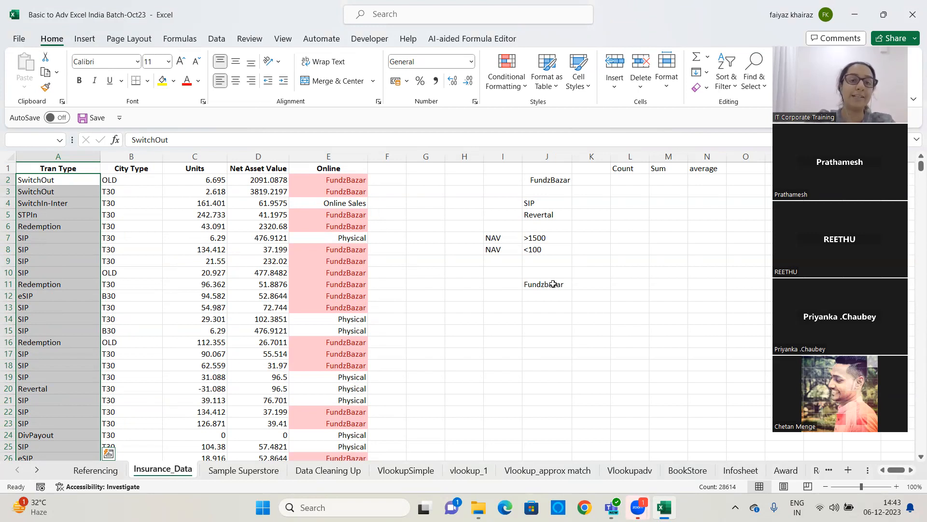
left_click(509, 86)
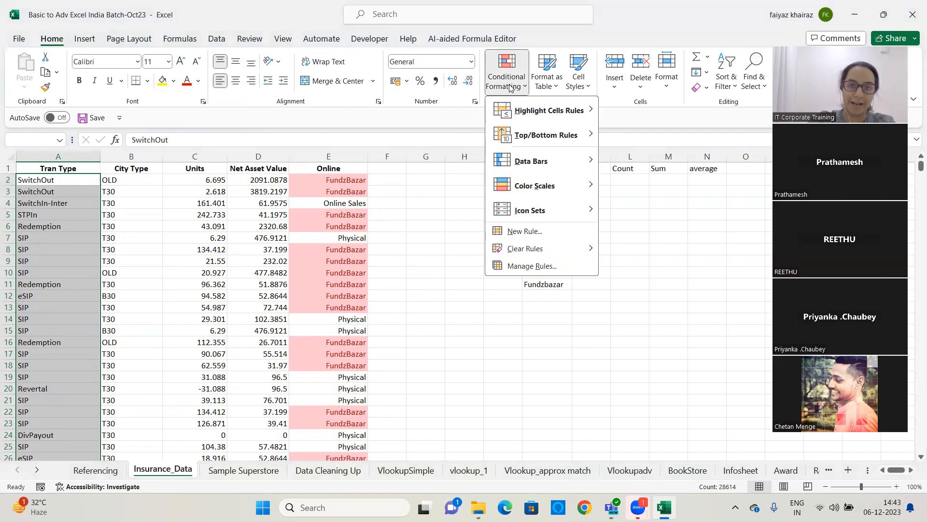
mouse_move(520, 112)
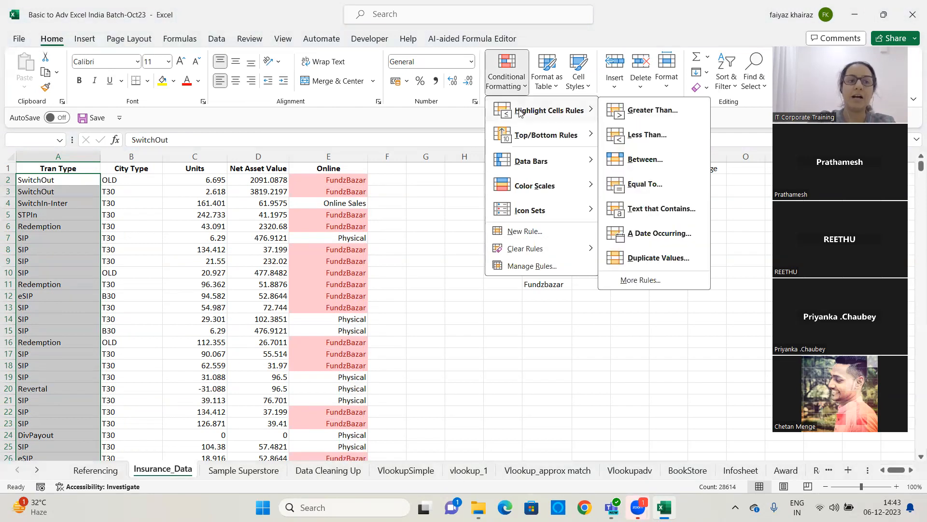
left_click(661, 209)
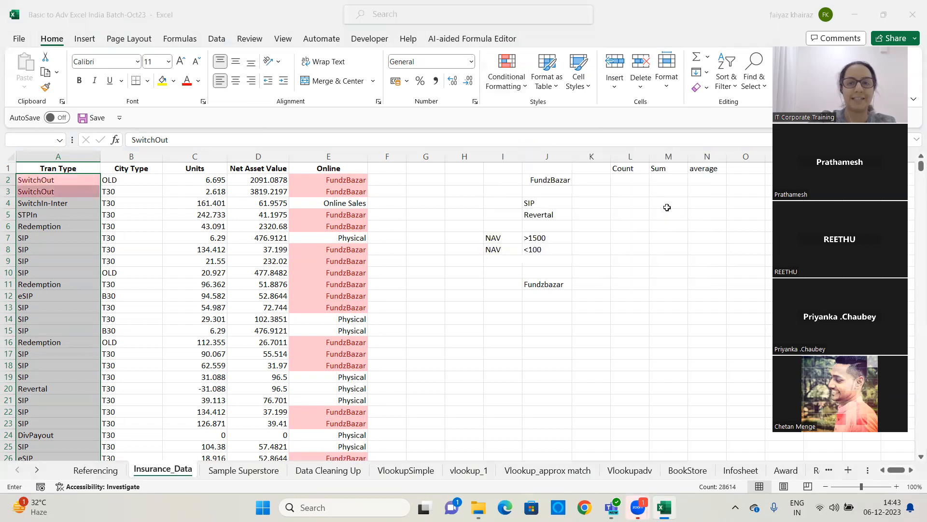
type("SIP")
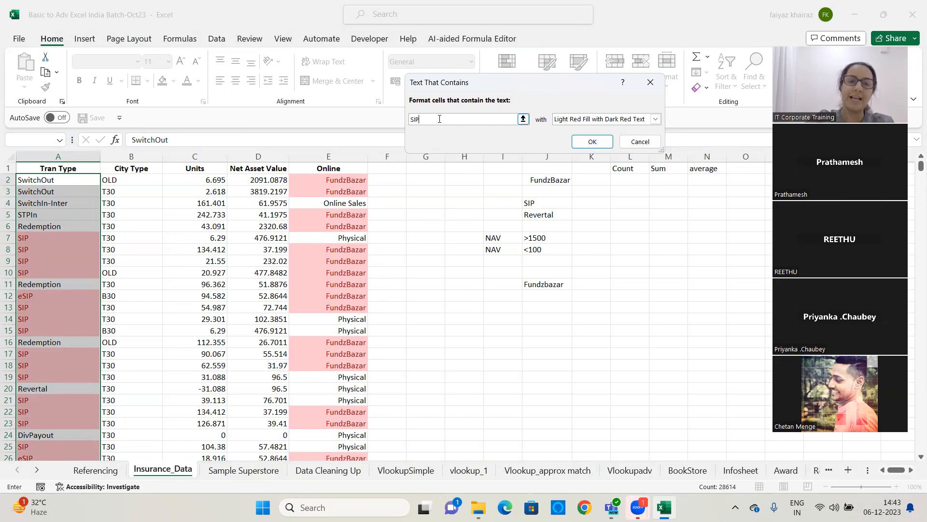
left_click(598, 142)
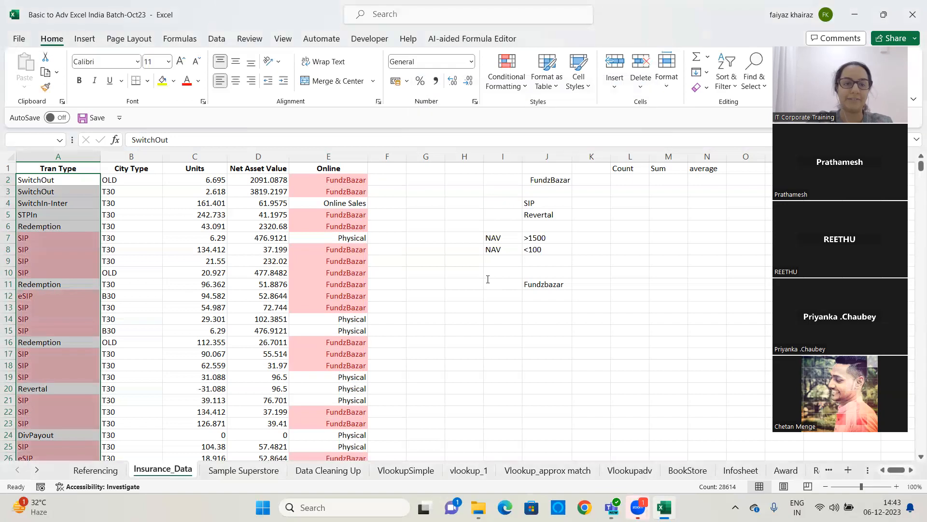
left_click(488, 279)
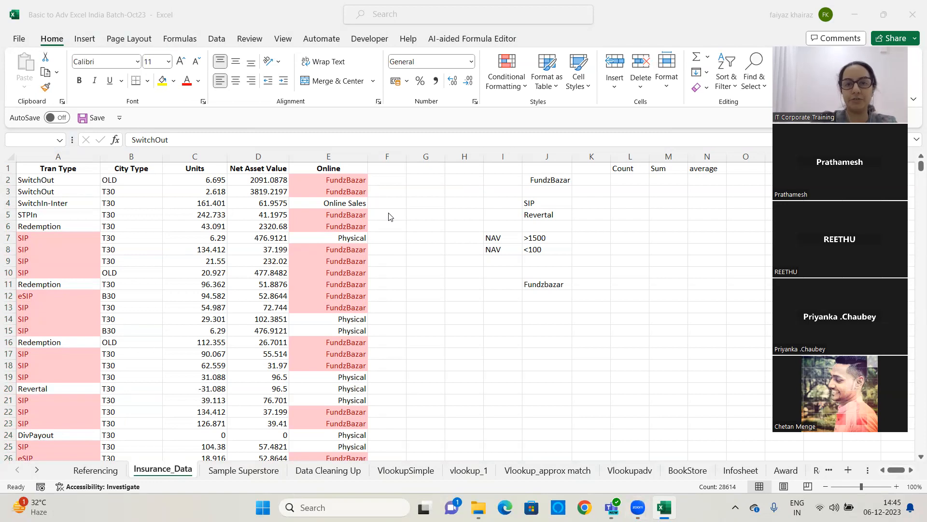
Clear the conditional formatting rules from the entire sheet again
left_click(507, 87)
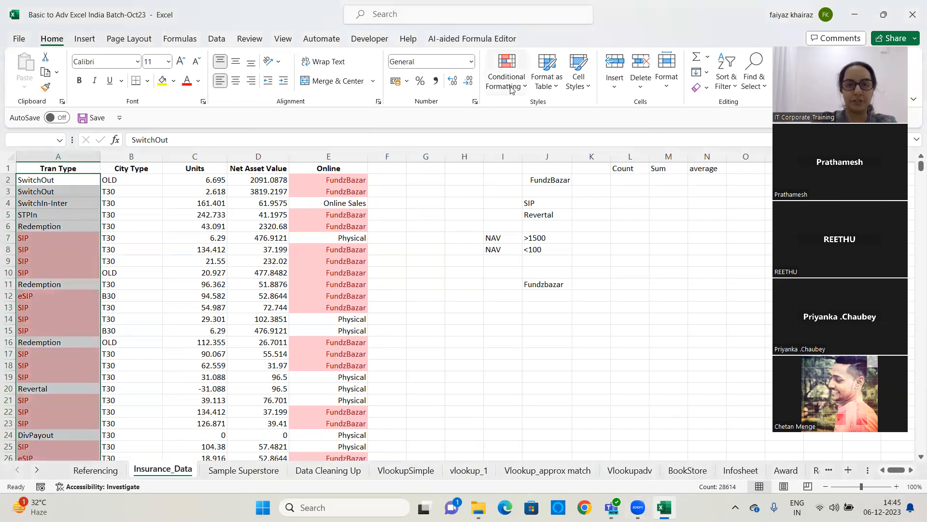
left_click(506, 87)
mouse_move(528, 254)
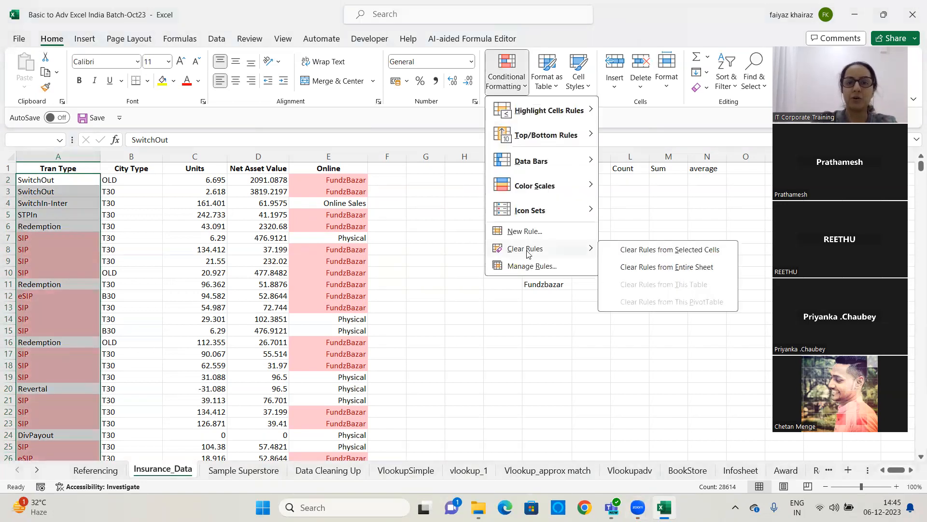
left_click(667, 268)
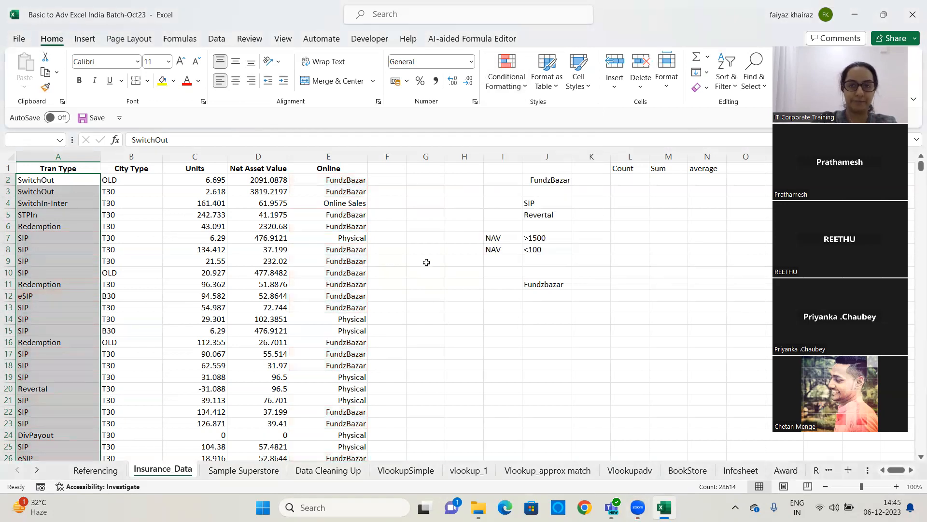
left_click(431, 235)
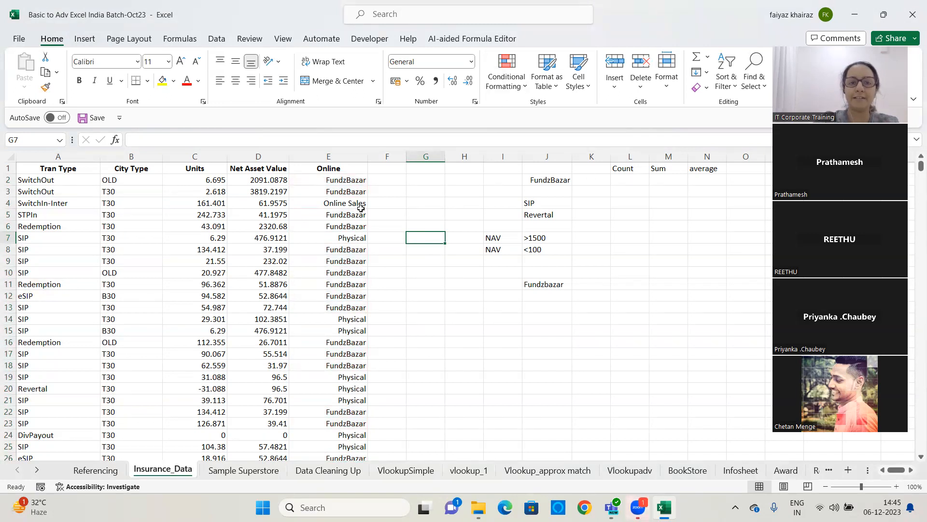
Select the Net Asset Value data from D2 down and add a Less Than rule for 1000 with Light Red Fill with Dark Red Text
left_click(268, 180)
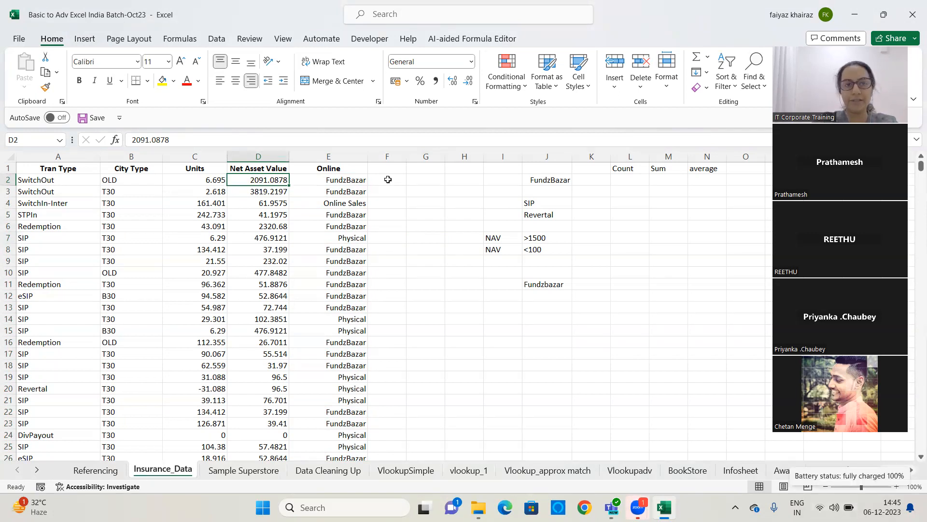
key("ctrl+shift+Down")
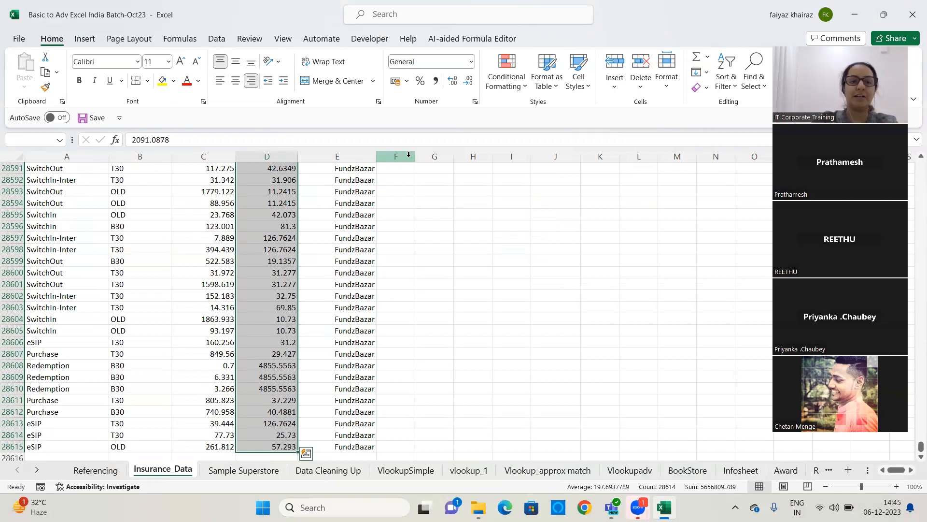
scroll(415, 244, "up", 7)
scroll(415, 244, "up", 20)
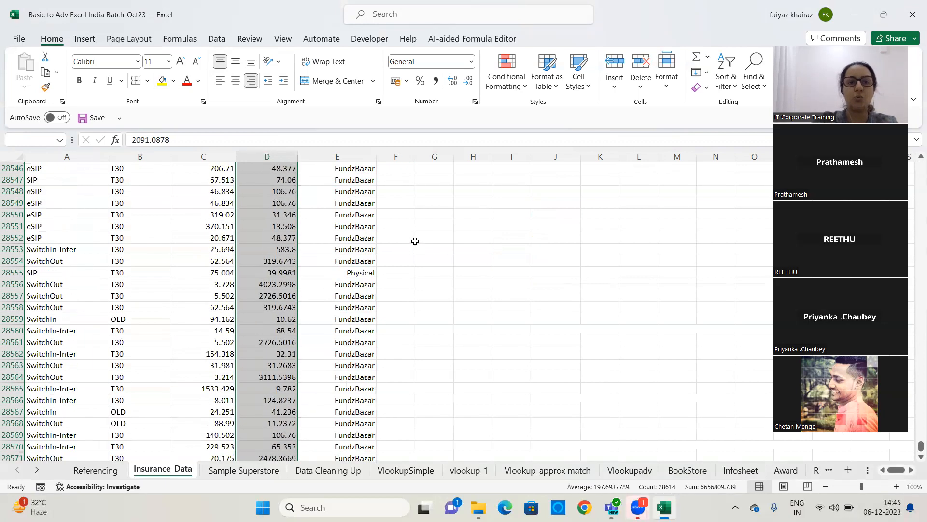
scroll(412, 236, "up", 20)
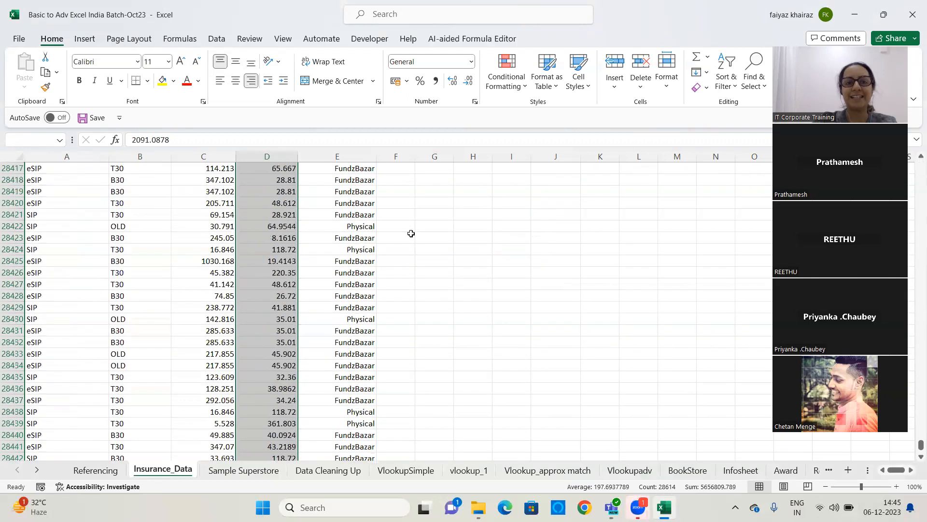
scroll(409, 231, "up", 1)
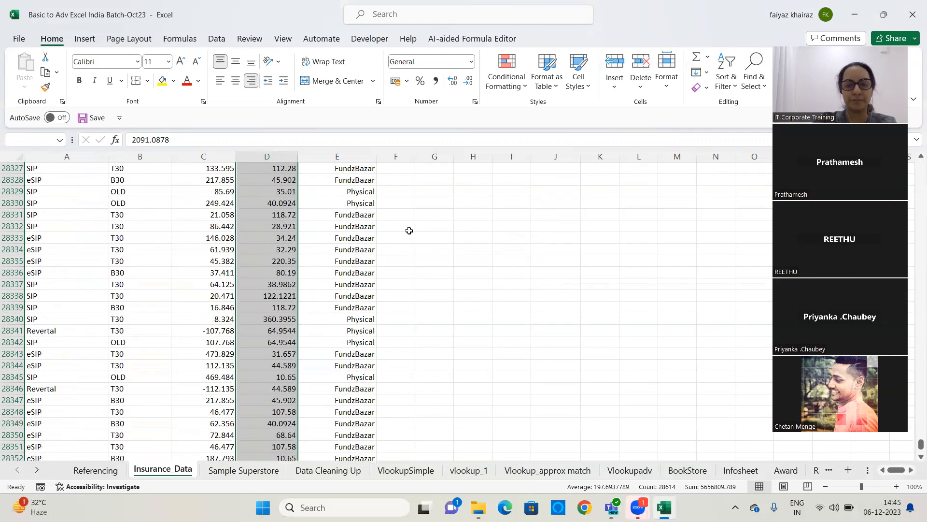
key("ctrl+BackSpace")
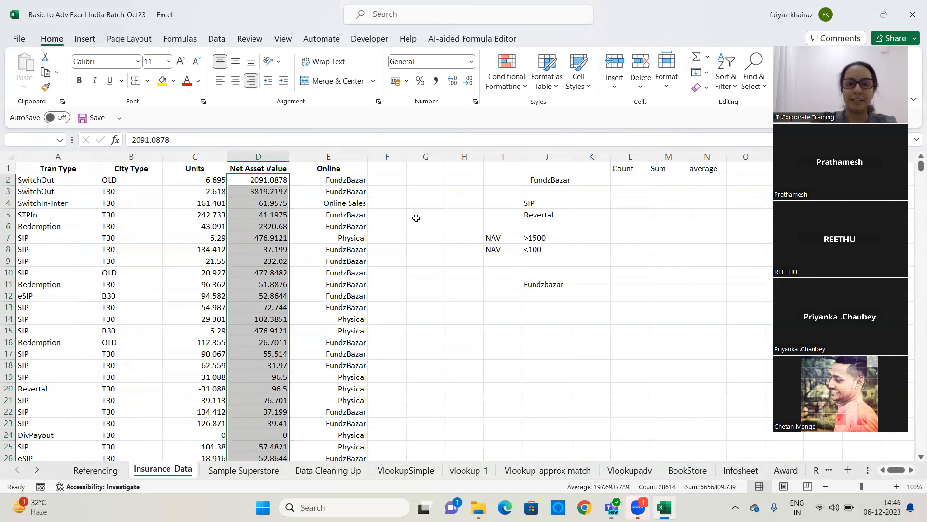
left_click(503, 91)
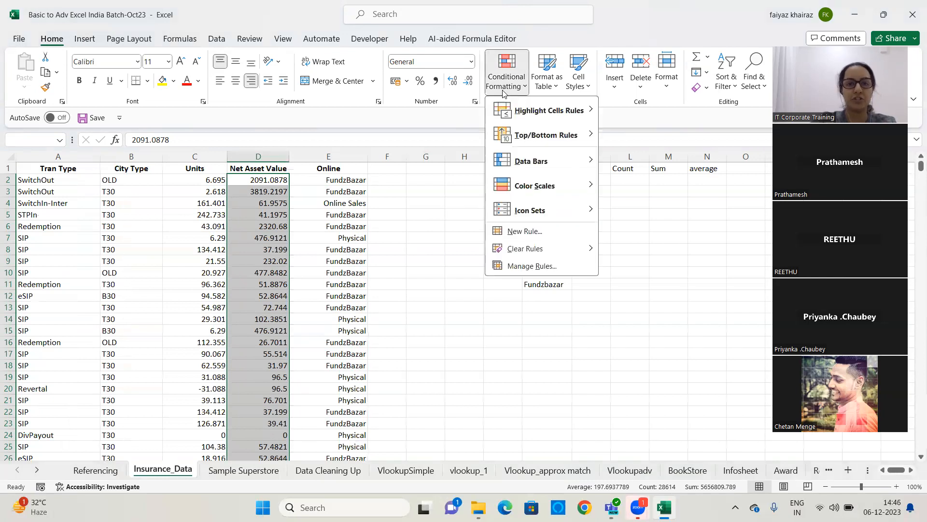
mouse_move(513, 121)
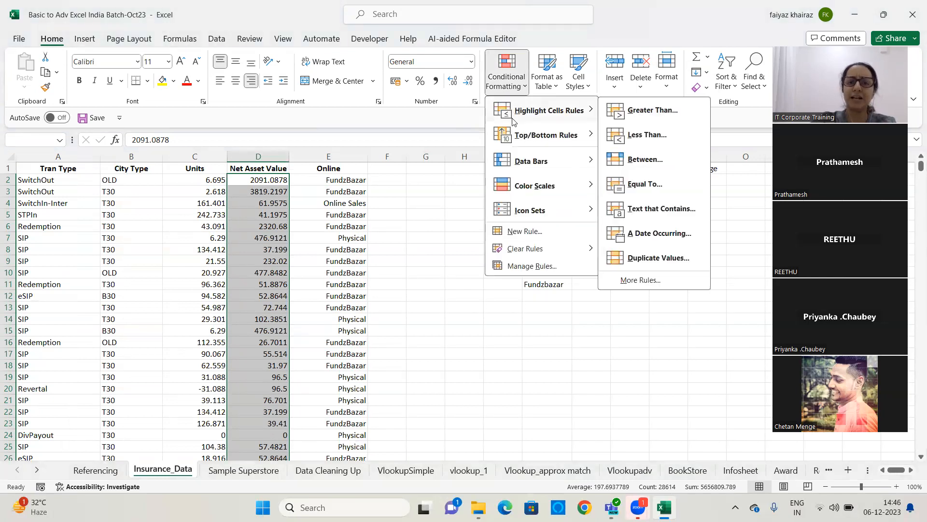
left_click(671, 139)
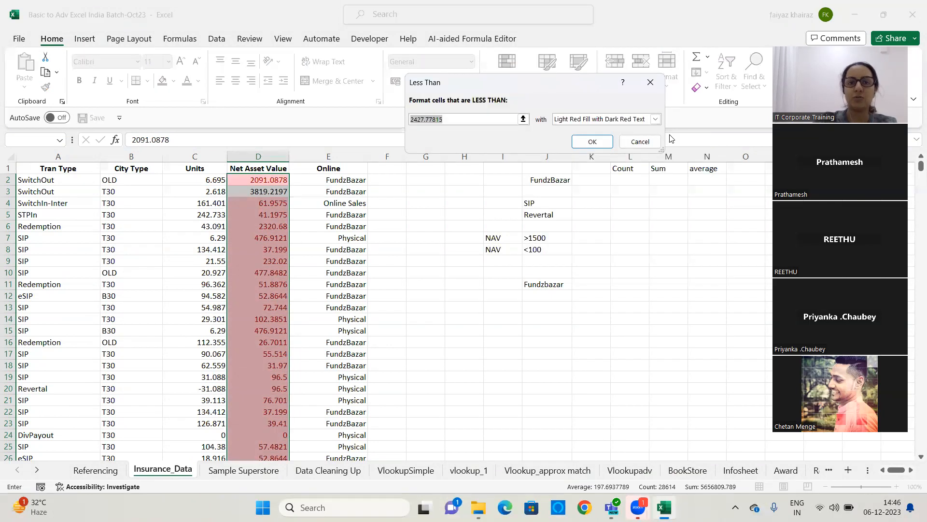
type("1000")
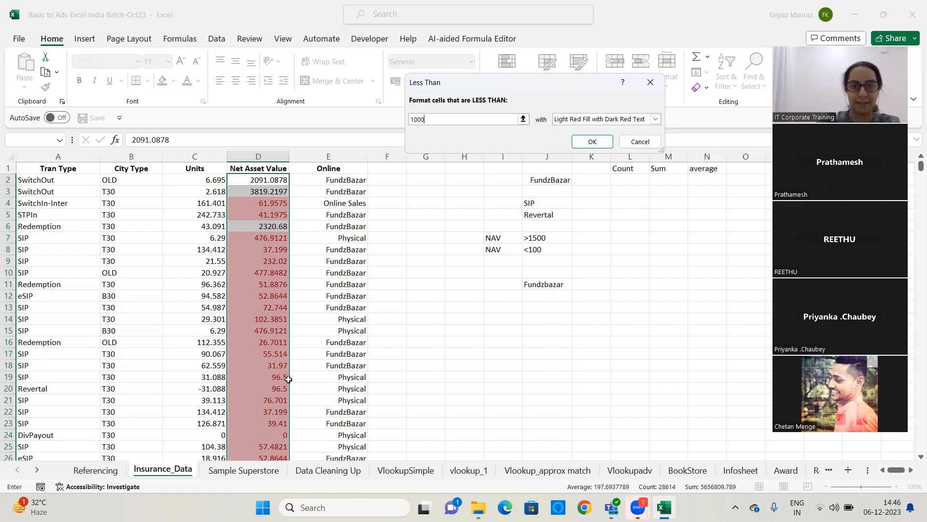
left_click(595, 140)
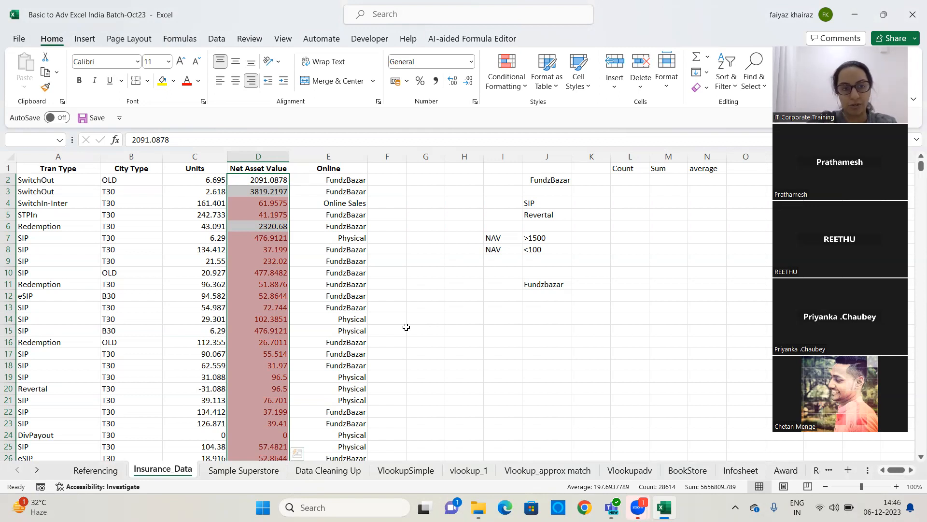
left_click(328, 157)
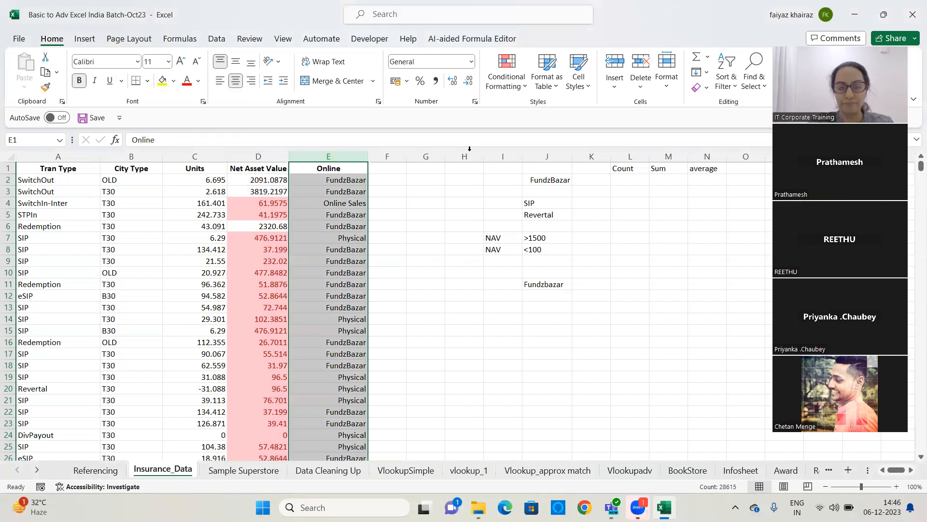
left_click(523, 80)
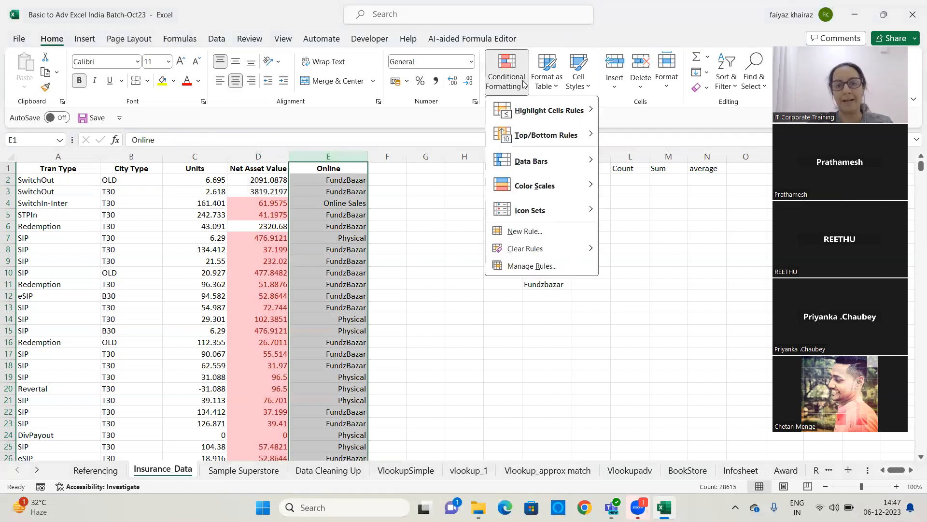
mouse_move(578, 256)
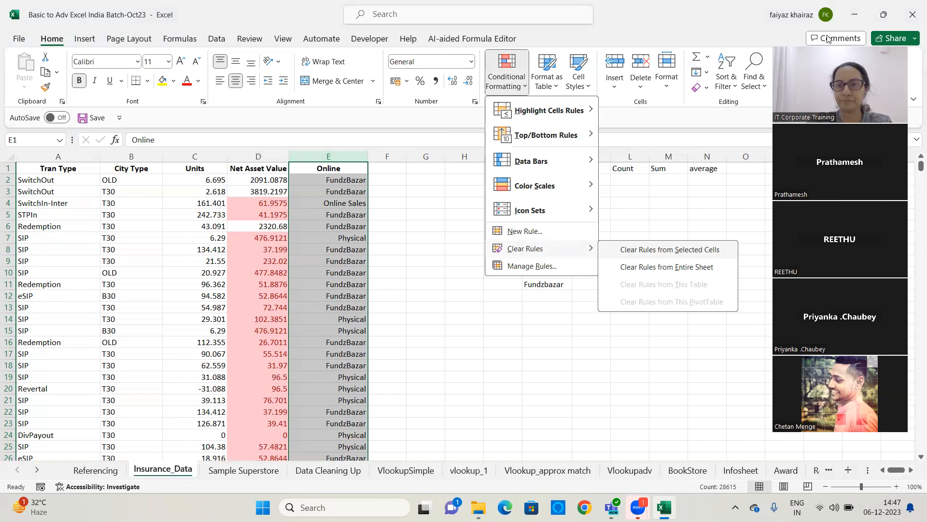
left_click(675, 337)
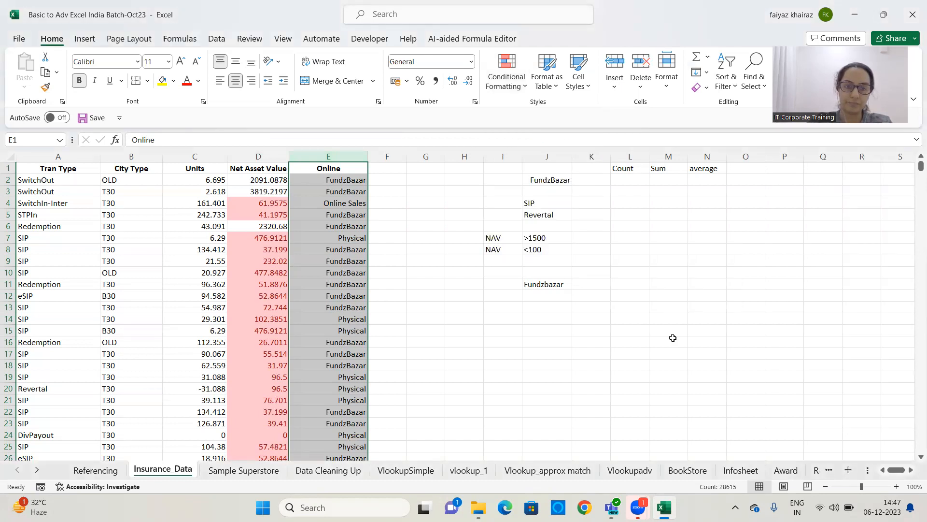
left_click(673, 338)
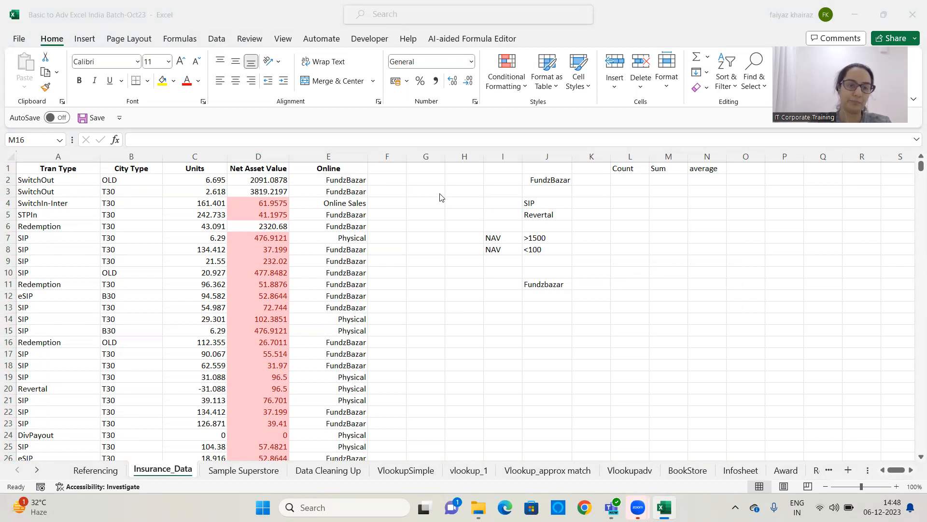
Enter the notes Between in O3, 0-100 in O4 and highlight in P4
left_click(187, 180)
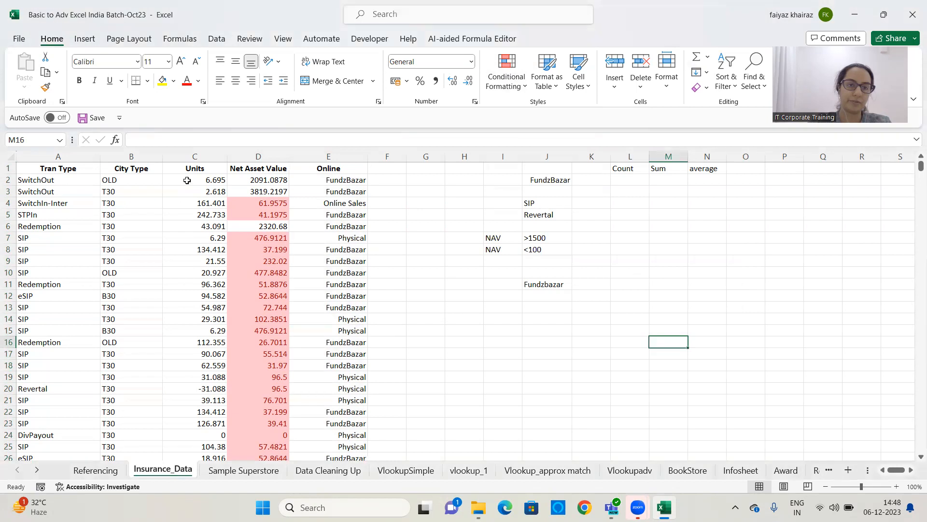
left_click(187, 180)
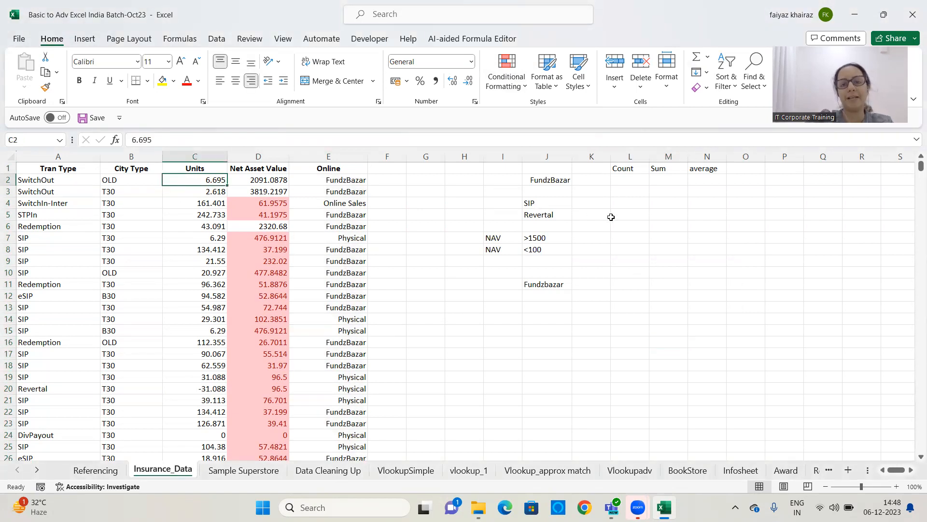
double_click(758, 192)
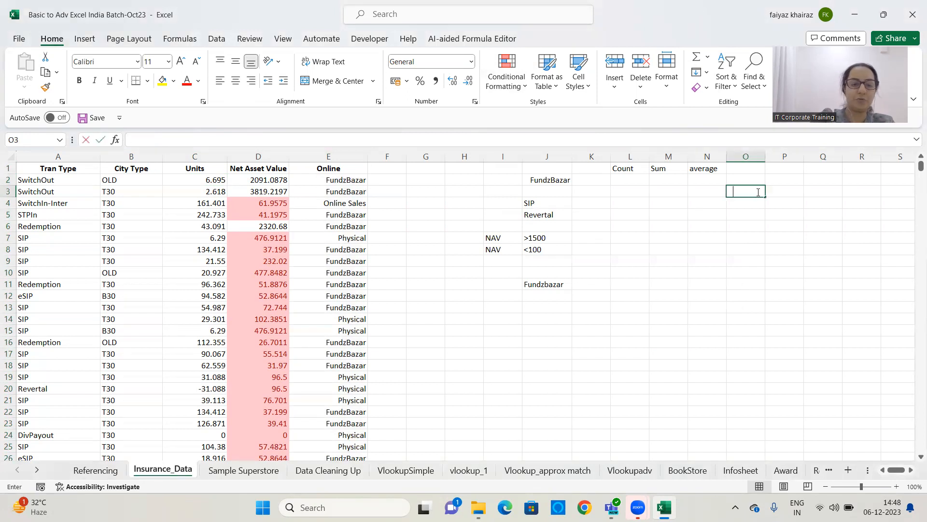
type("Between")
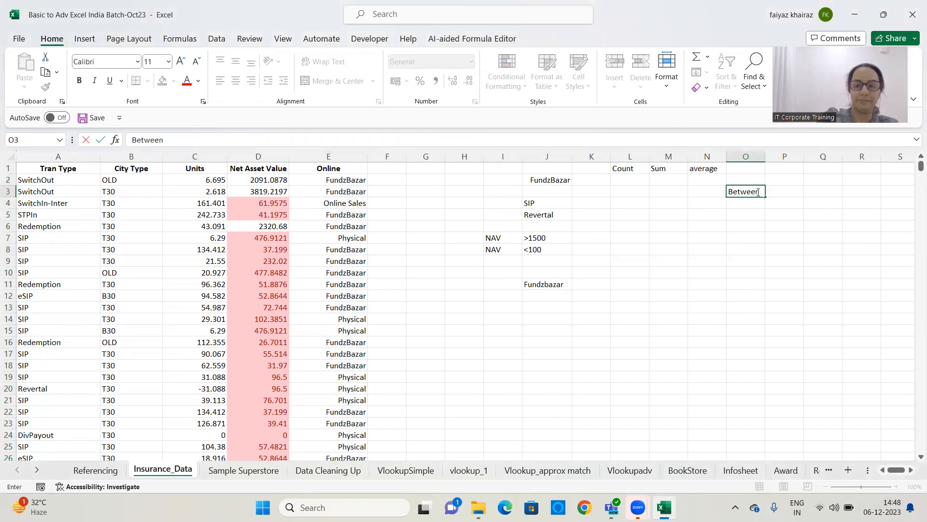
key("Return")
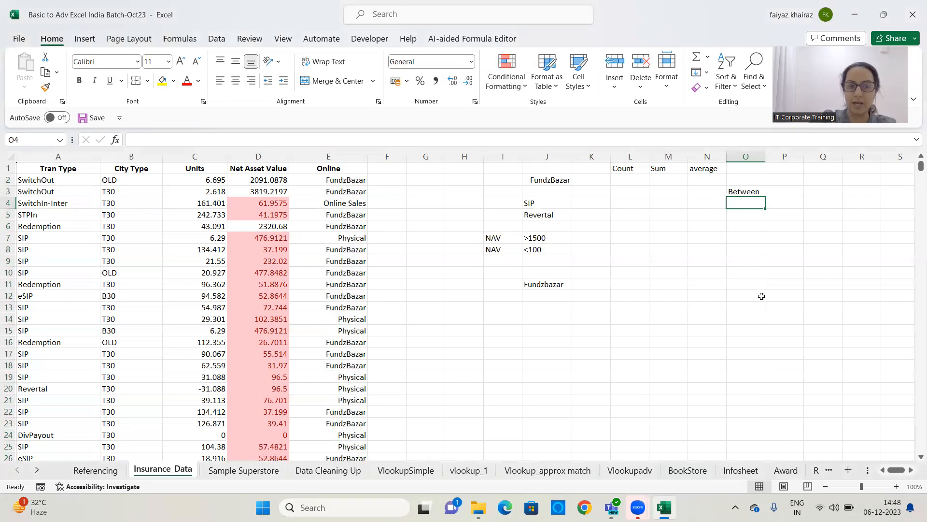
type("0-100")
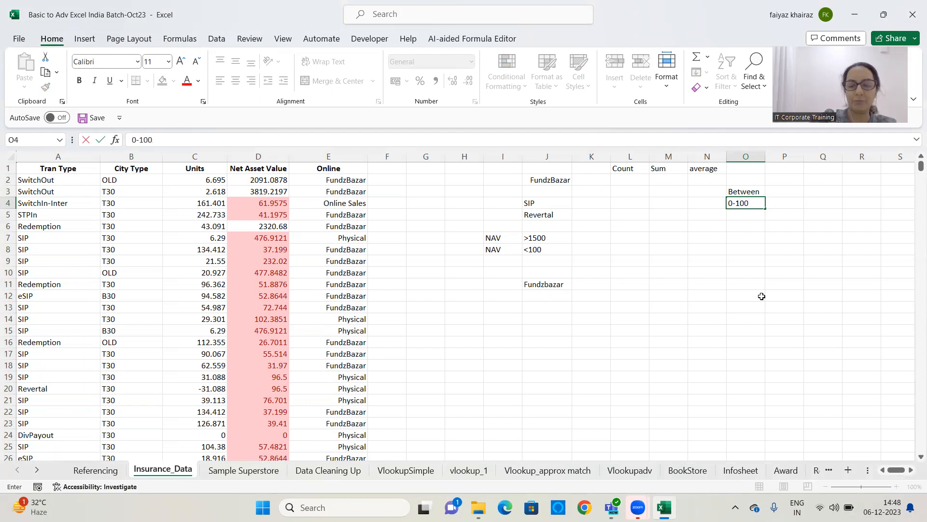
key("Tab")
type("highl")
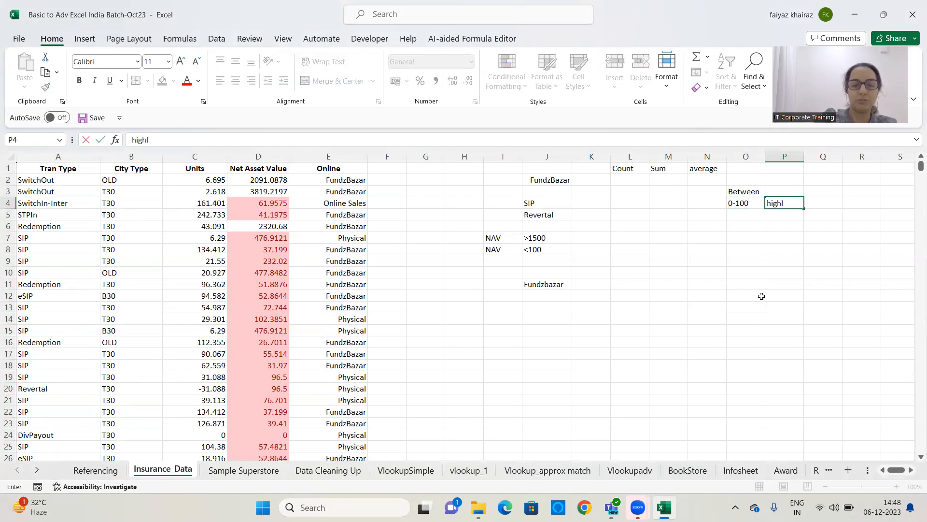
type("ight")
key("Return")
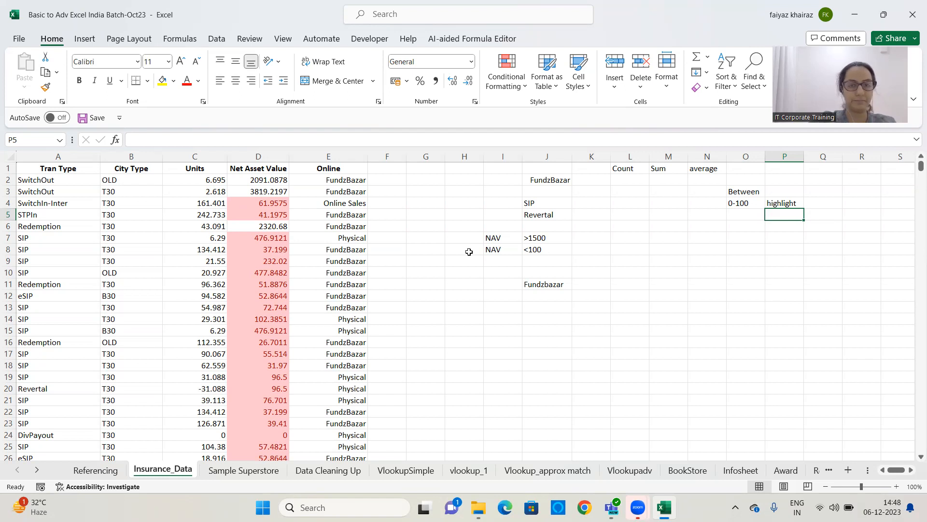
Select the Units data from C2 down and add a Between rule from 0 to 100 with Light Red Fill with Dark Red Text
left_click(257, 180)
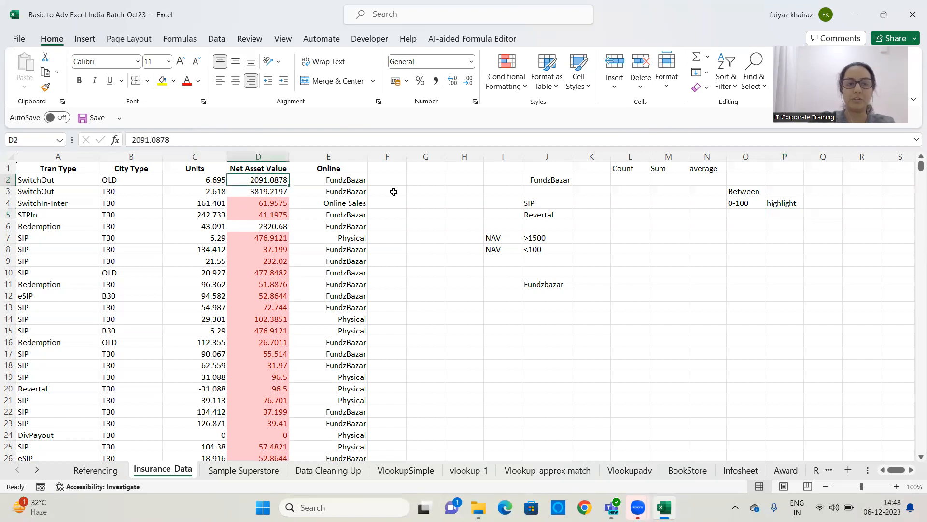
left_click(203, 181)
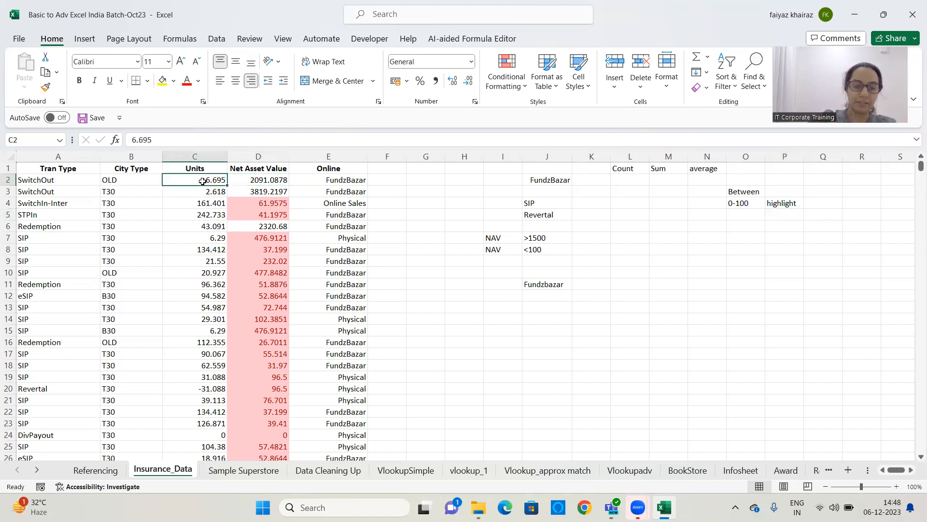
key("ctrl+shift+Down")
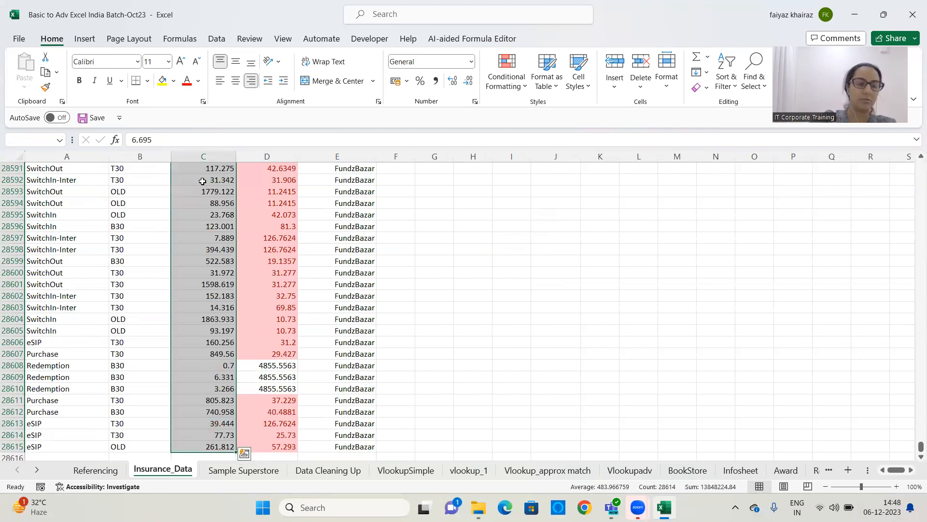
left_click_drag(921, 448, 911, 139)
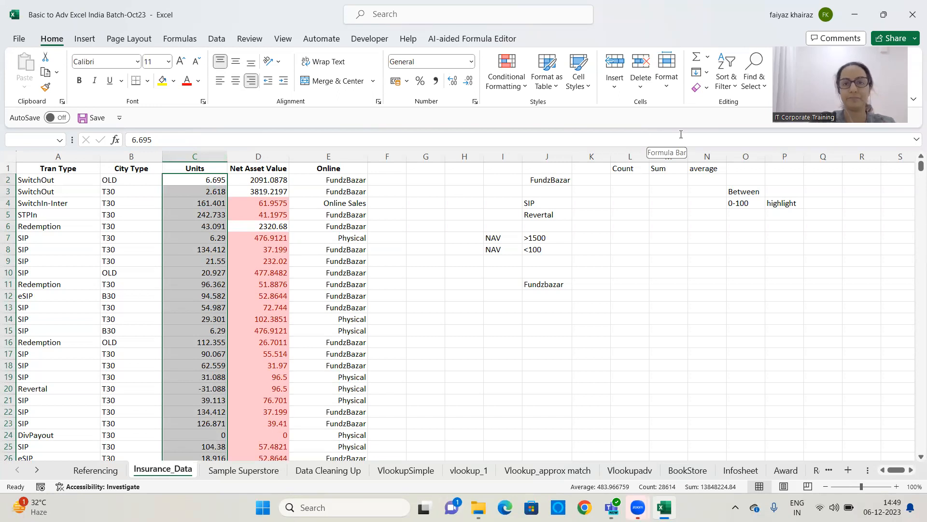
left_click(516, 91)
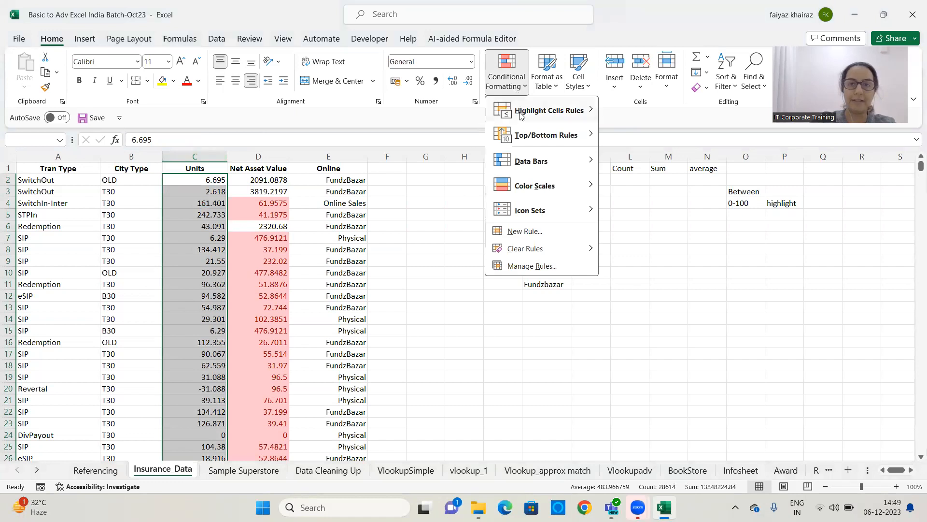
mouse_move(521, 114)
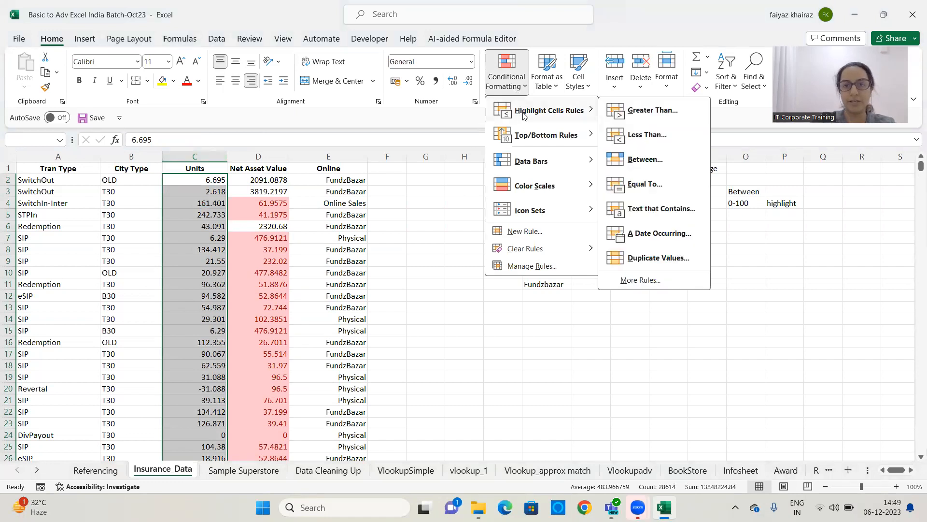
left_click(664, 162)
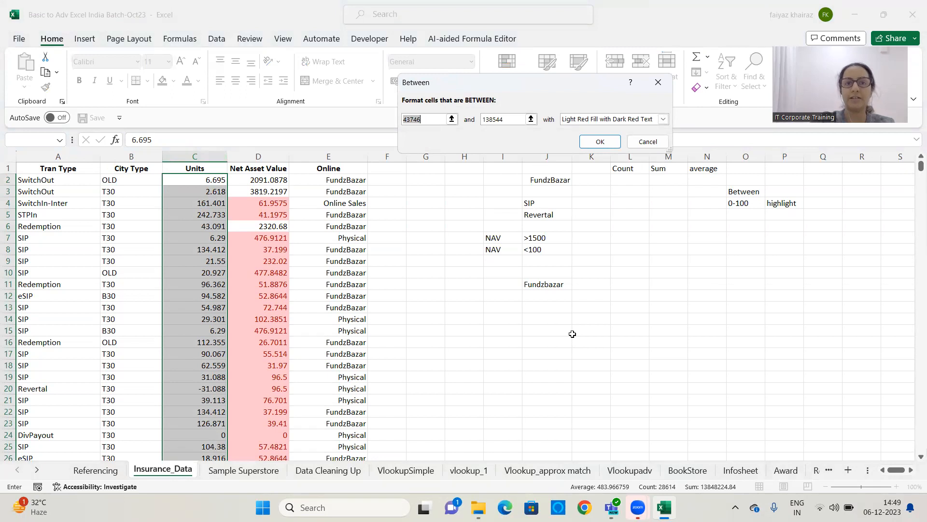
type("0")
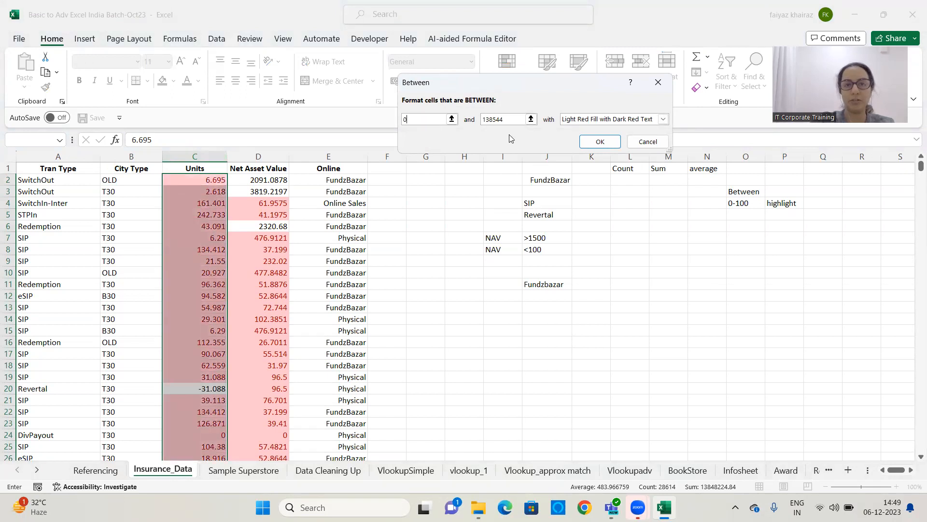
double_click(495, 119)
type("100")
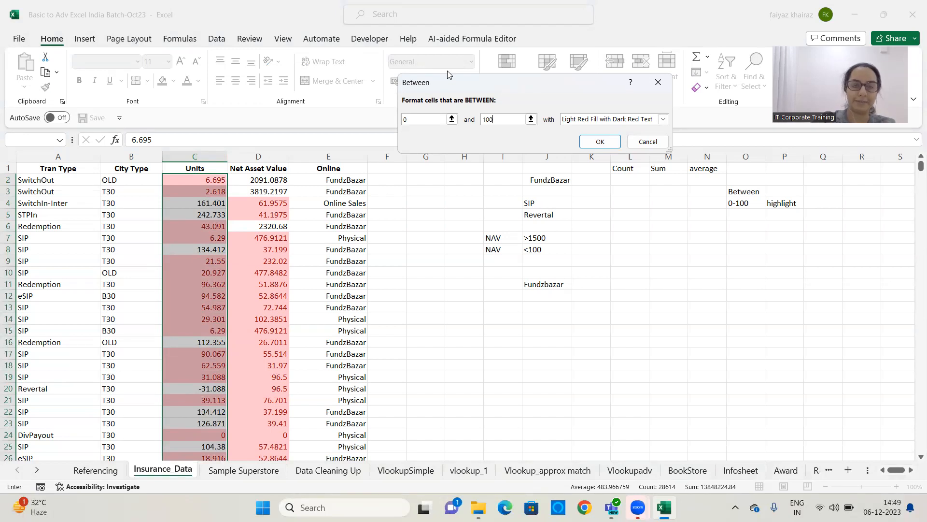
left_click(609, 142)
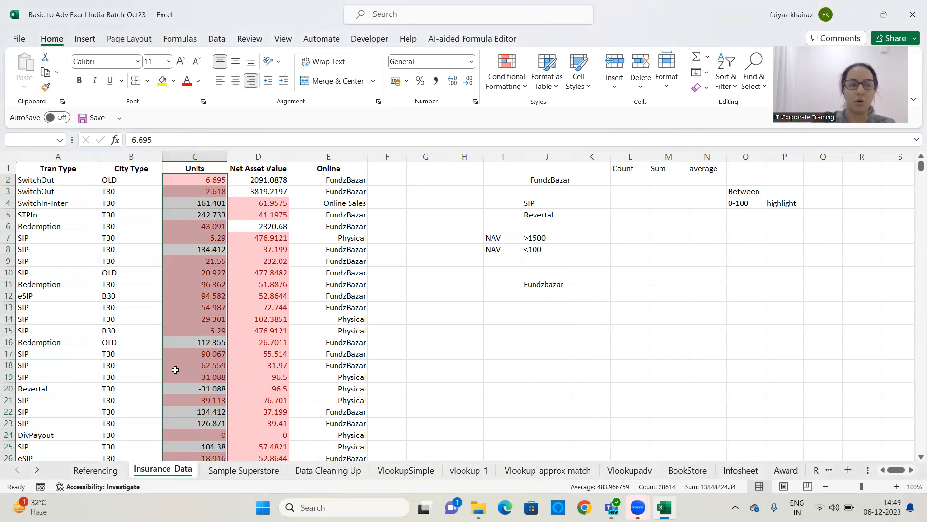
mouse_move(914, 167)
left_mouse_down()
mouse_move(914, 257)
mouse_move(914, 167)
left_mouse_up()
left_click(376, 187)
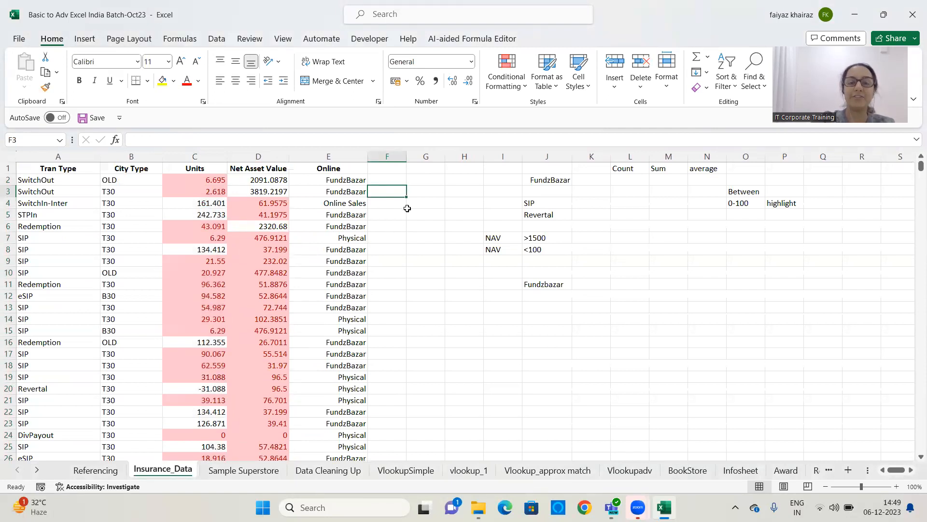
left_click(515, 89)
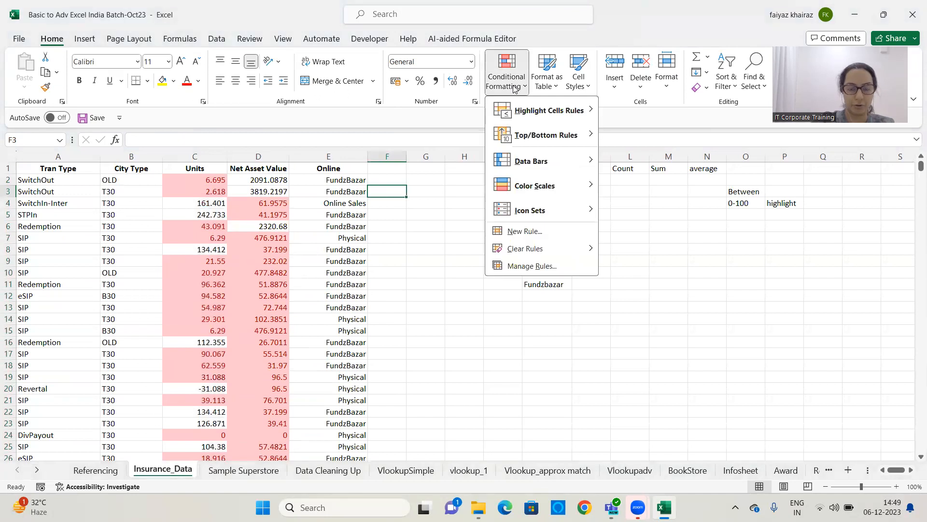
mouse_move(551, 250)
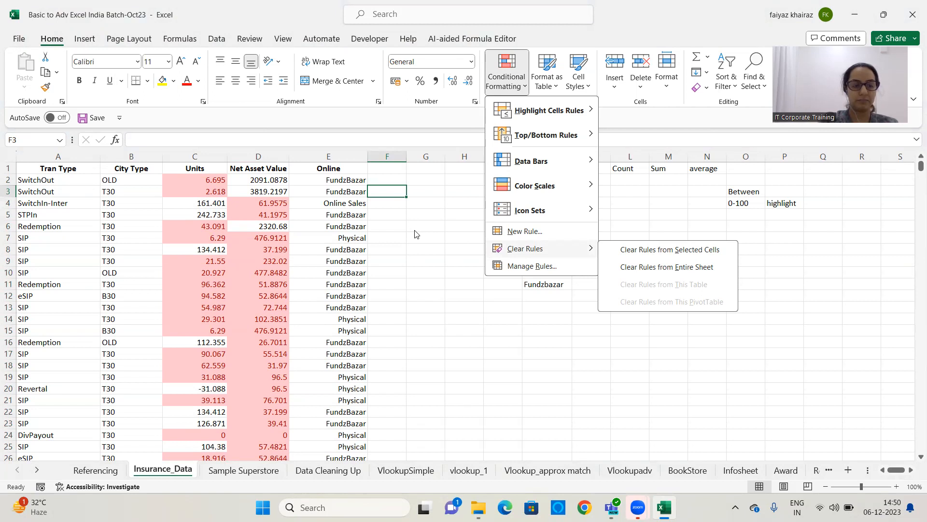
left_click(423, 213)
left_click(457, 191)
left_click(421, 262)
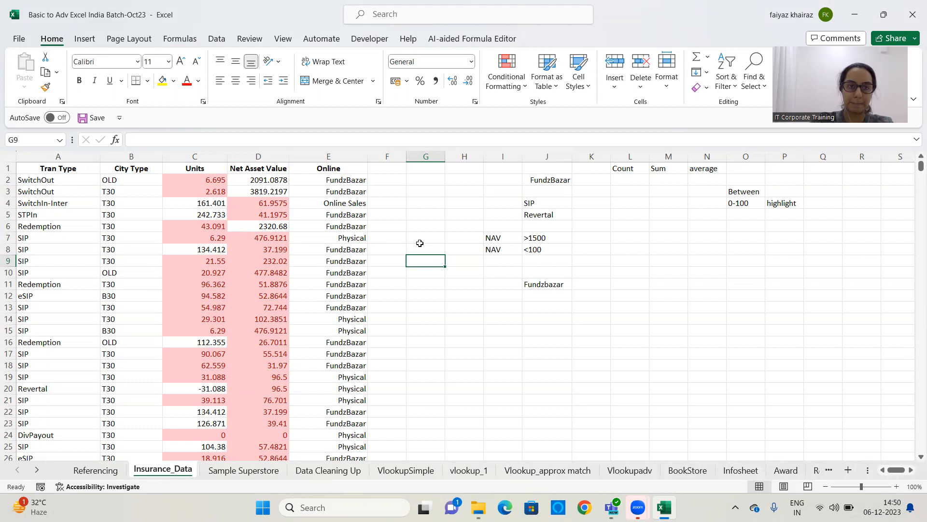
left_click(413, 214)
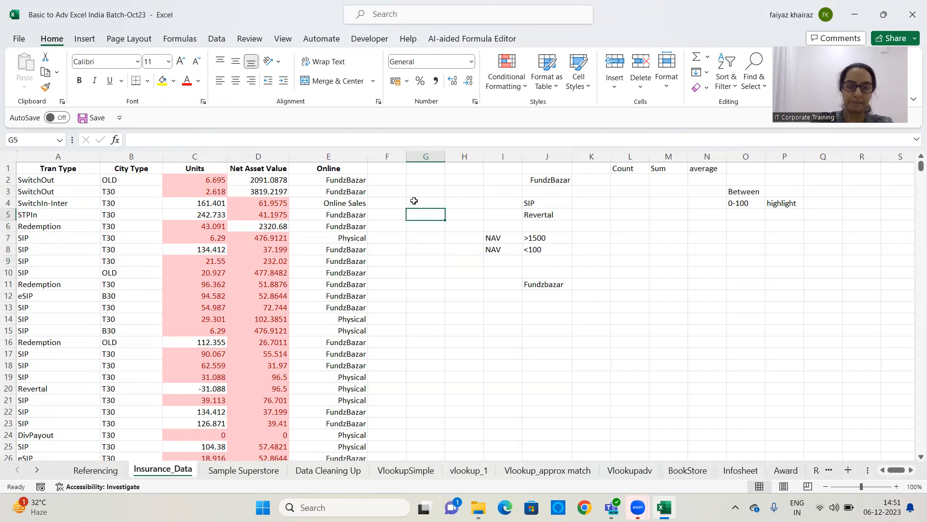
left_click(416, 199)
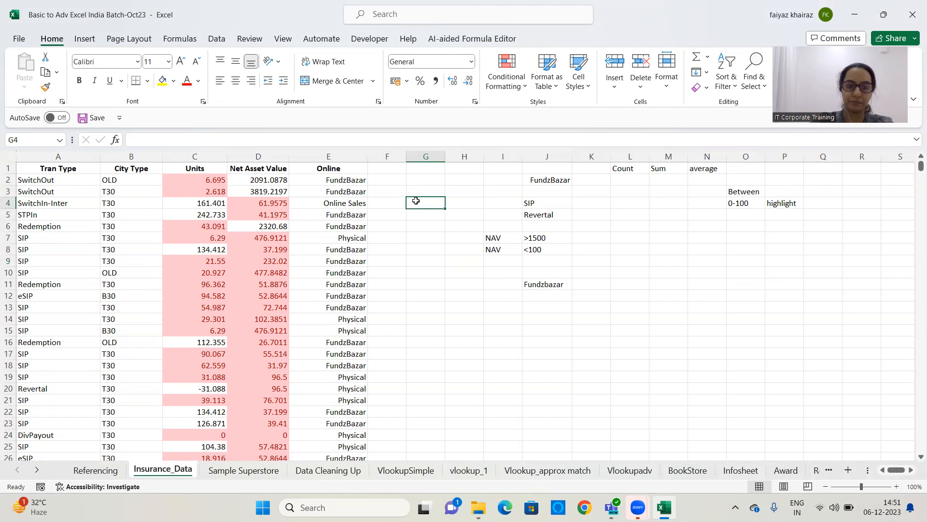
Clear the conditional formatting rules from the entire sheet
left_click(507, 89)
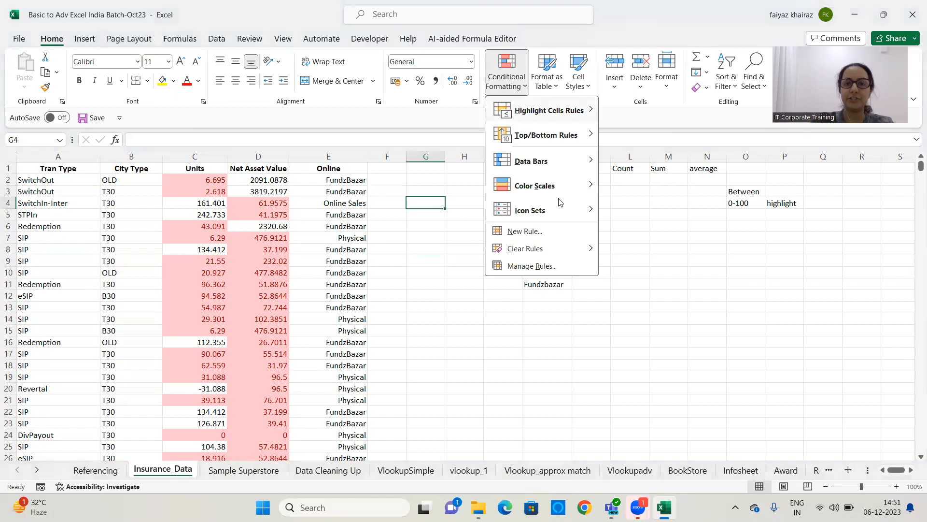
mouse_move(580, 249)
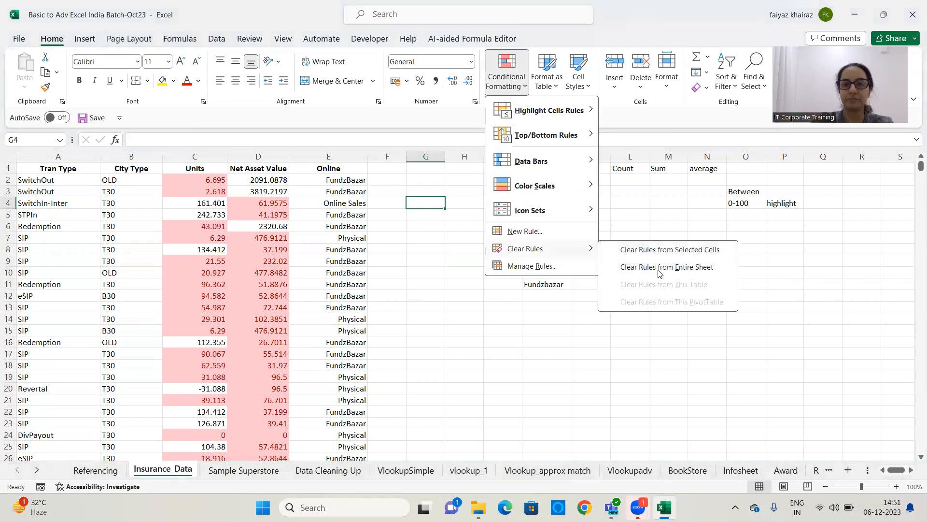
left_click(661, 268)
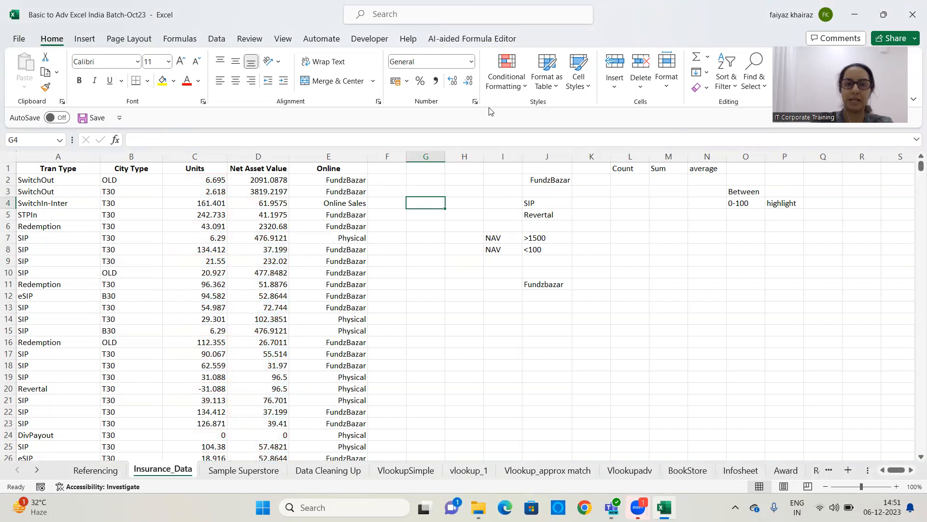
left_click(507, 81)
mouse_move(516, 110)
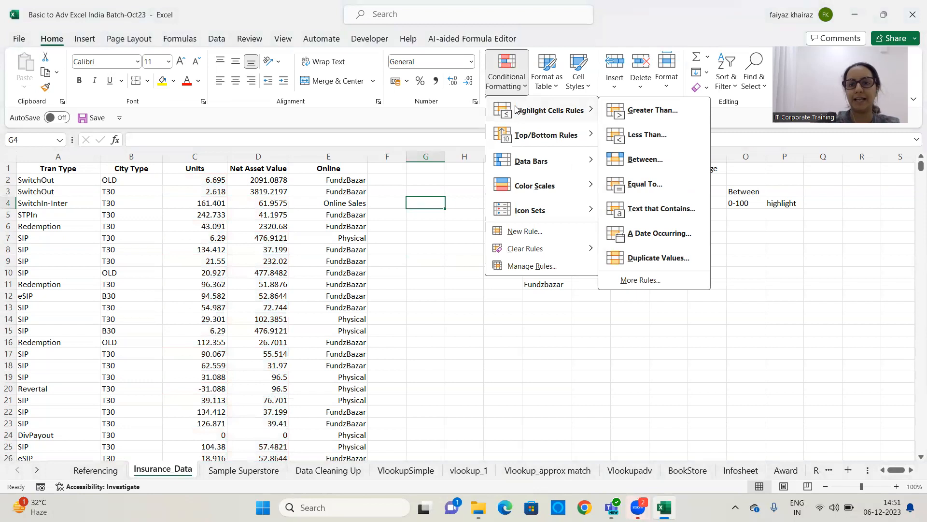
mouse_move(522, 140)
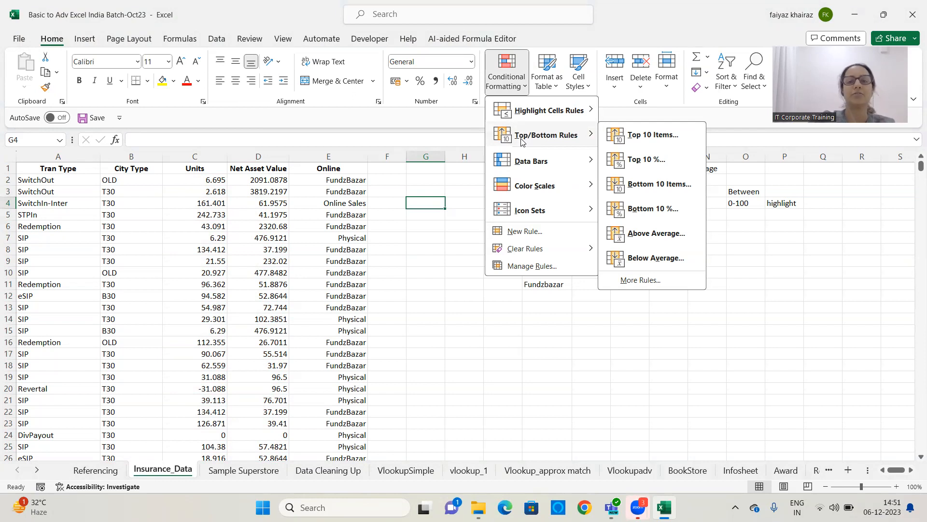
left_click(407, 267)
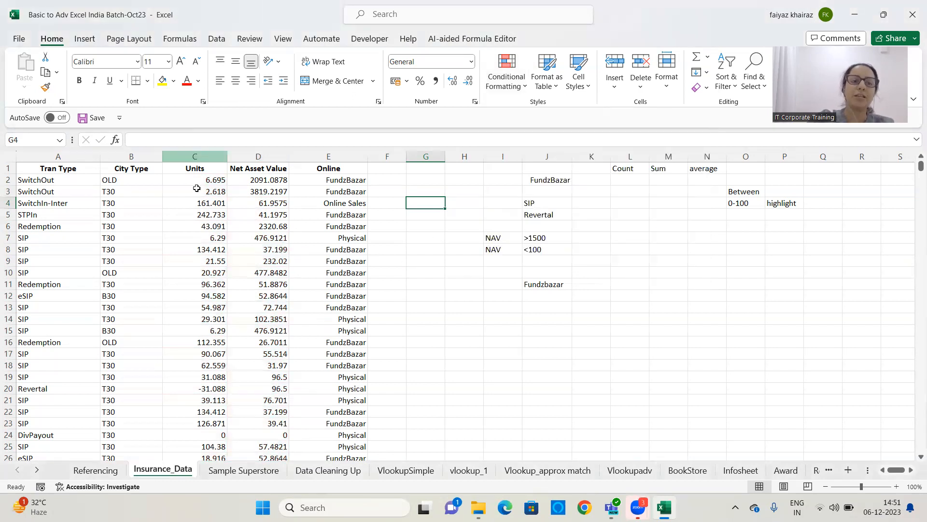
Select the Units data from C2 down and apply a Top 10 Items rule with Light Red Fill with Dark Red Text
left_click(199, 152)
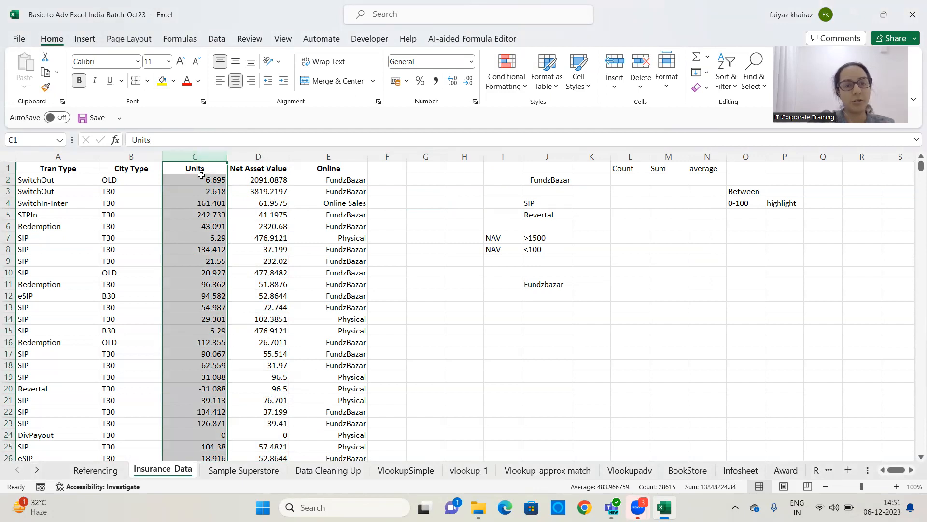
left_click(201, 176)
key("ctrl+shift+Down")
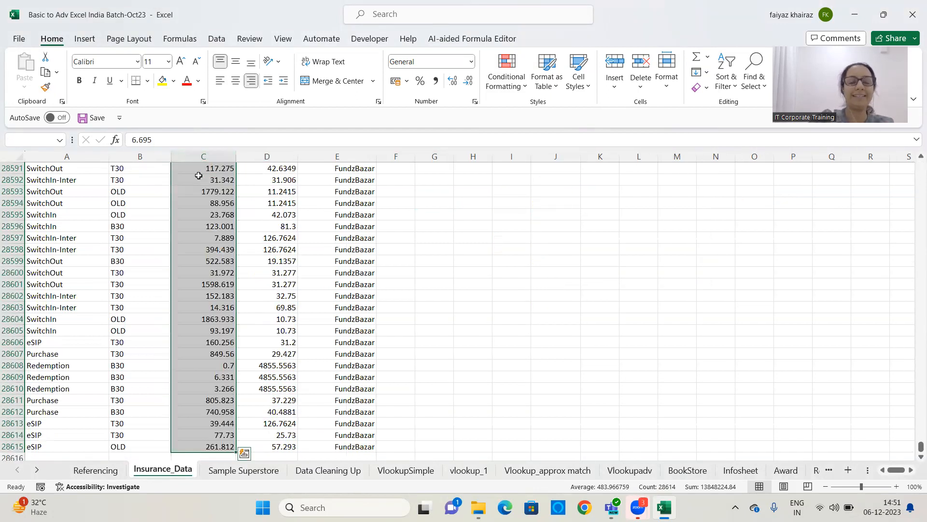
left_click_drag(921, 447, 921, 166)
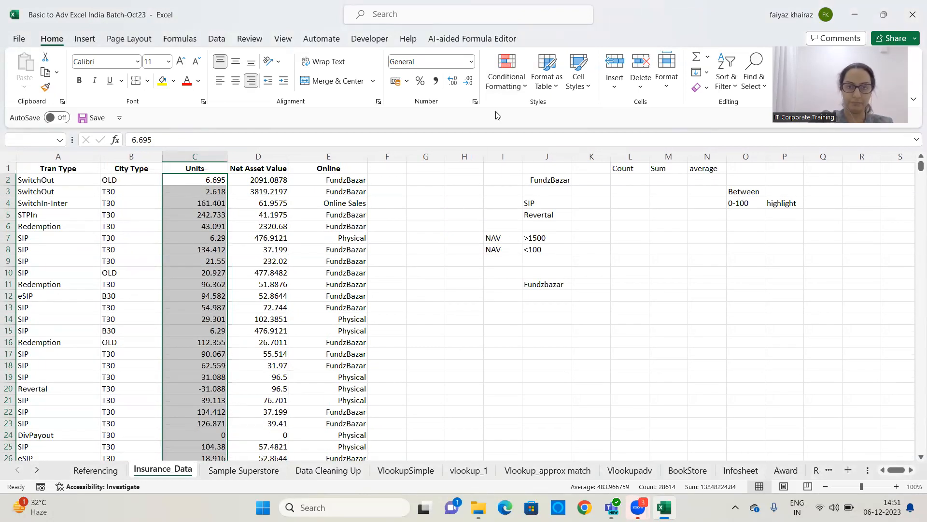
left_click(524, 86)
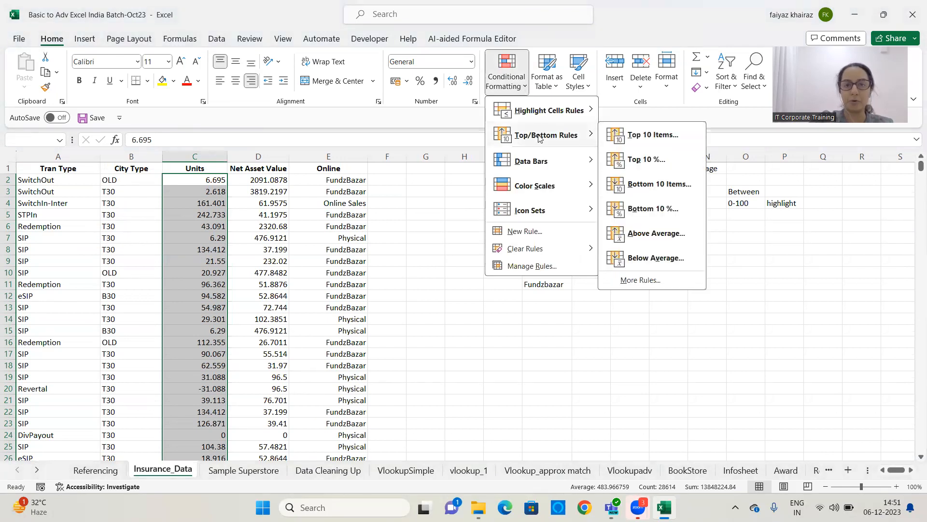
left_click(644, 137)
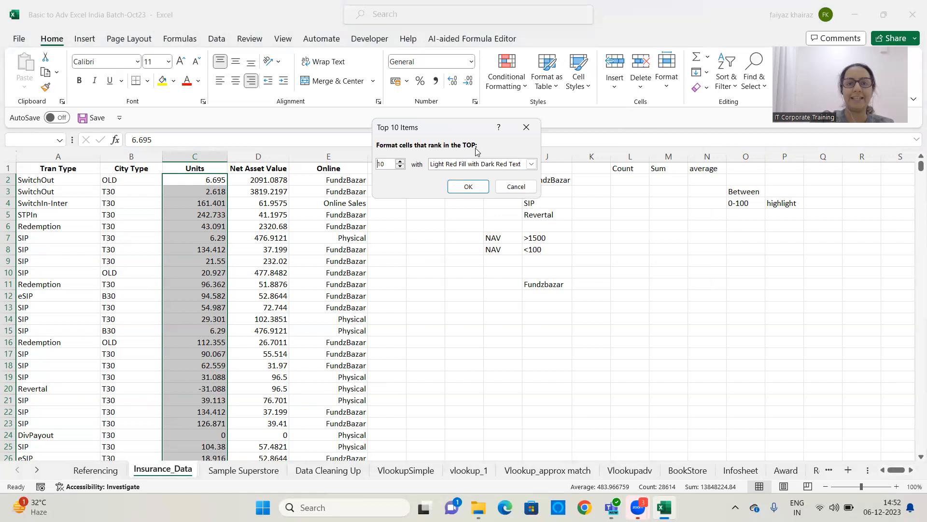
double_click(387, 164)
type("5")
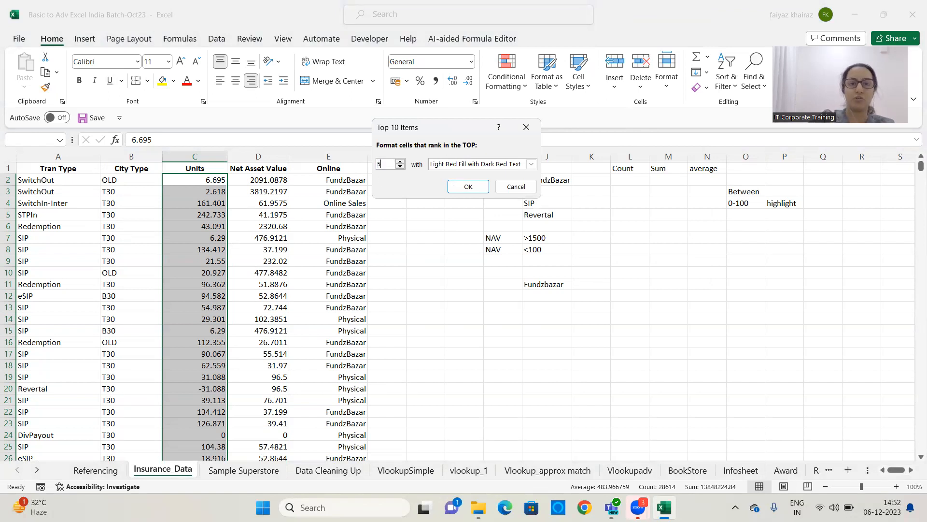
double_click(379, 164)
type("3")
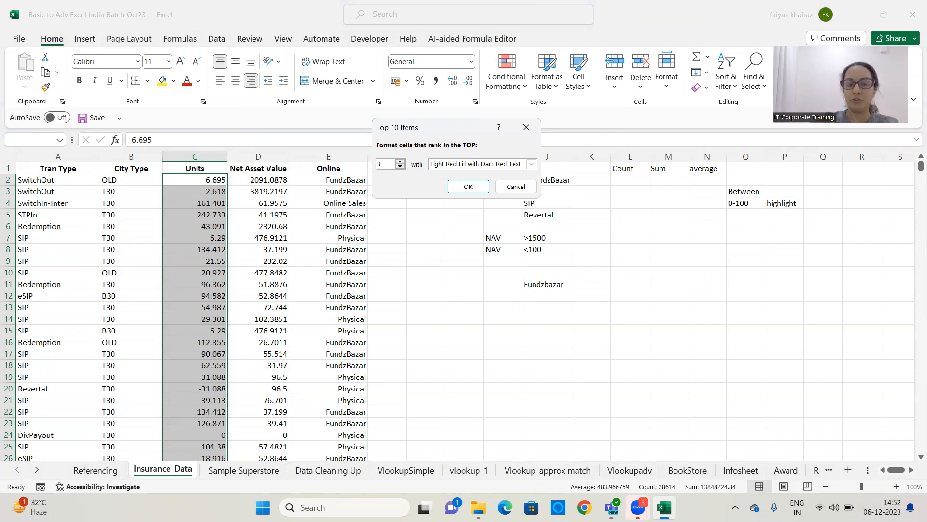
key("BackSpace")
type("10")
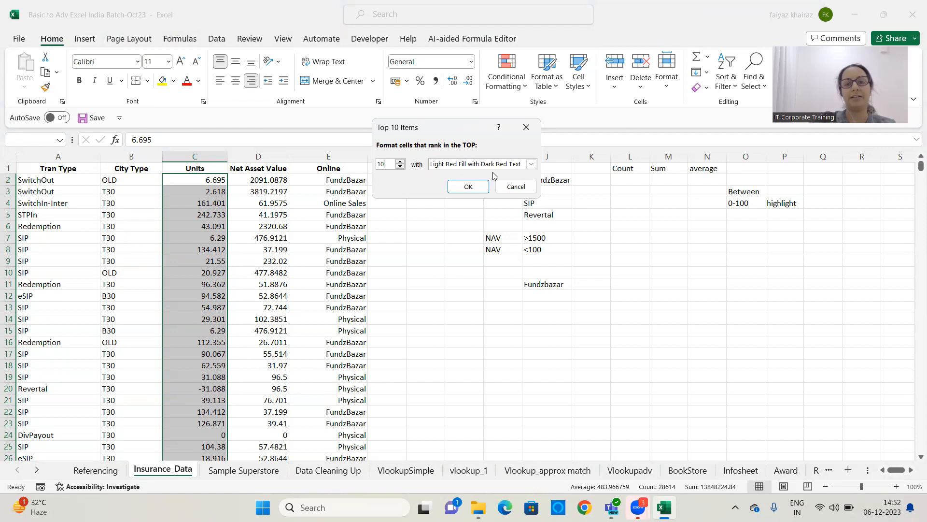
left_click(468, 187)
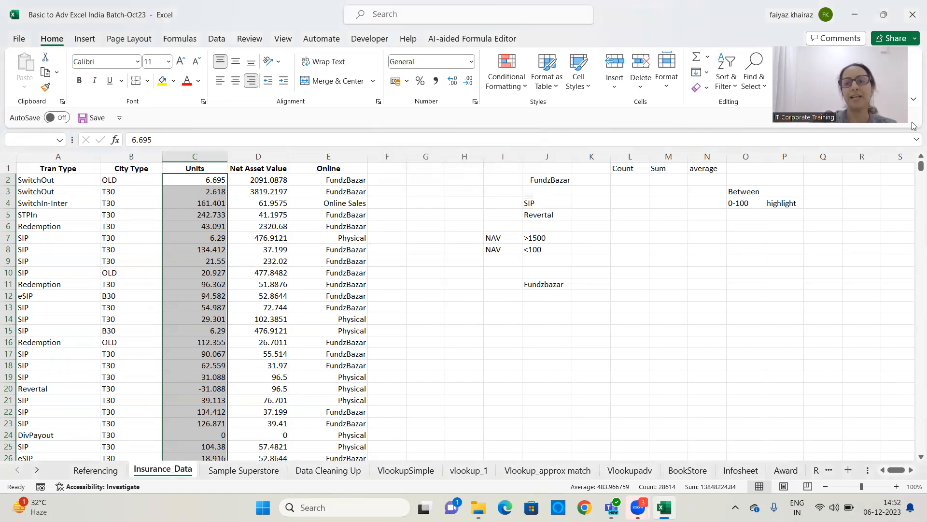
Select the header row A1:E1 and turn on filtering
left_click_drag(914, 165, 888, 156)
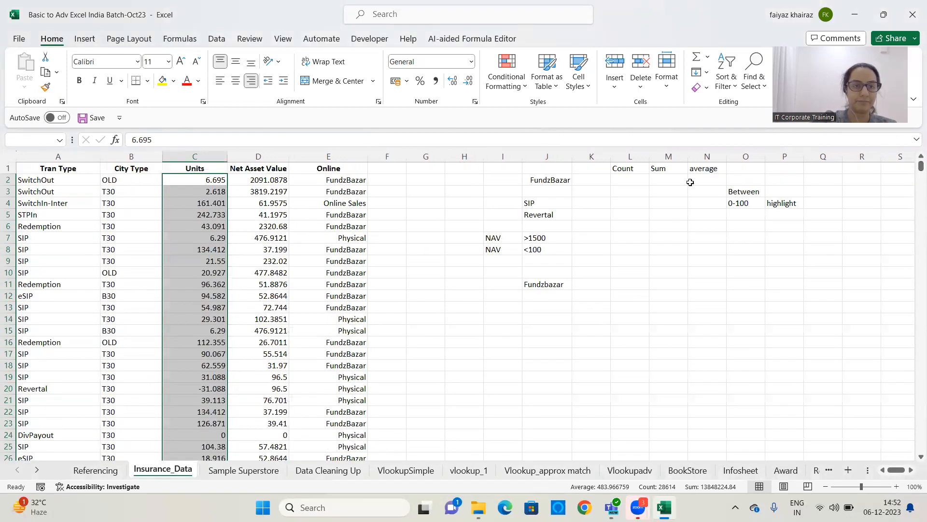
left_click_drag(56, 168, 329, 168)
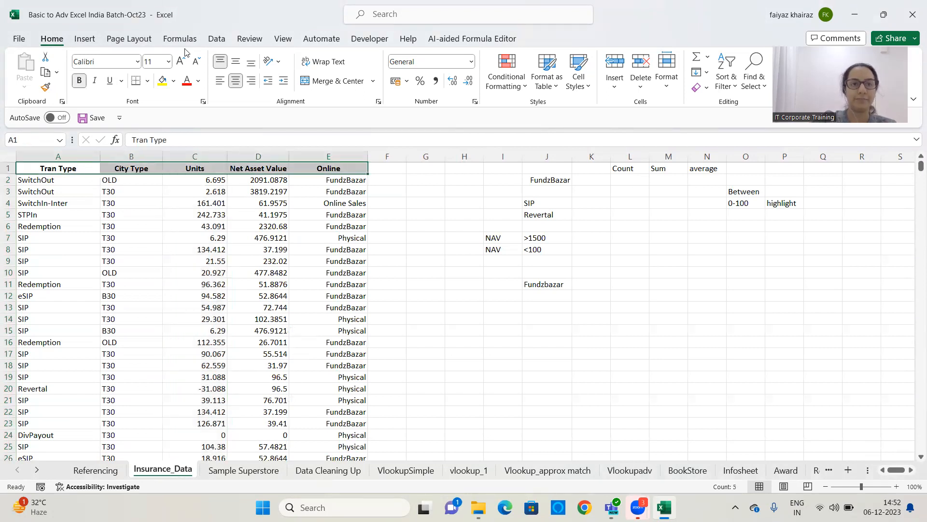
left_click(216, 43)
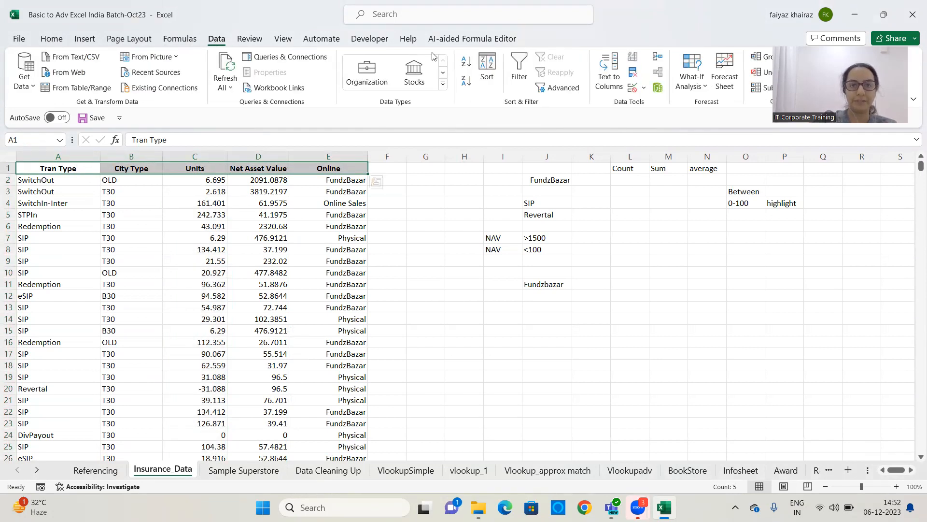
left_click(517, 61)
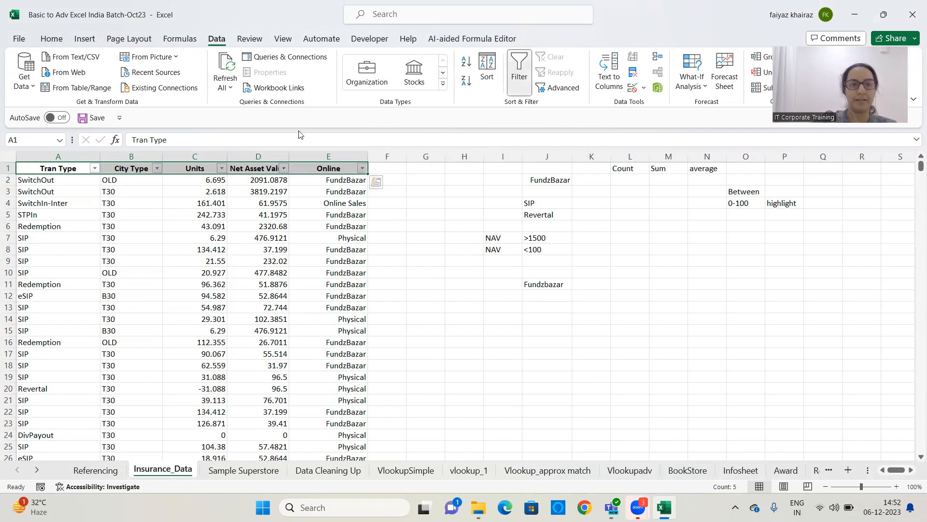
Filter the Units column by the light red cell color
left_click(220, 169)
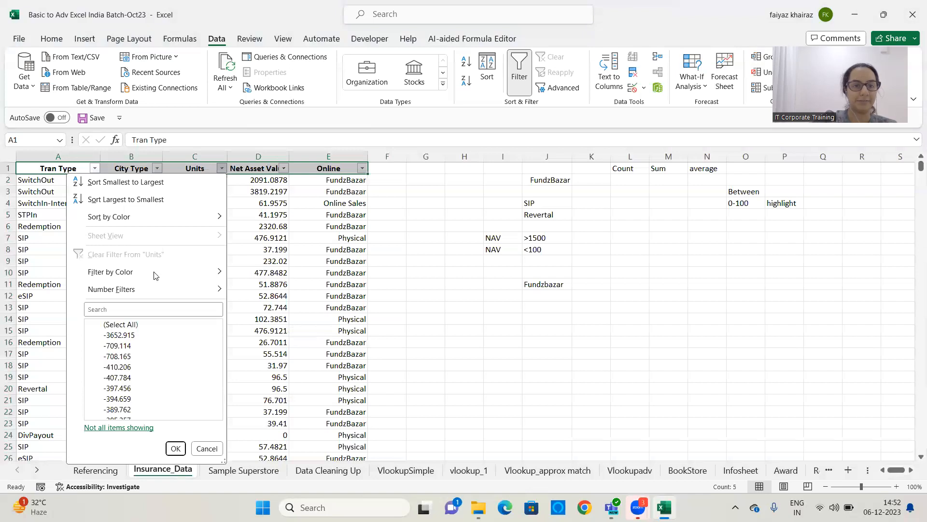
mouse_move(126, 273)
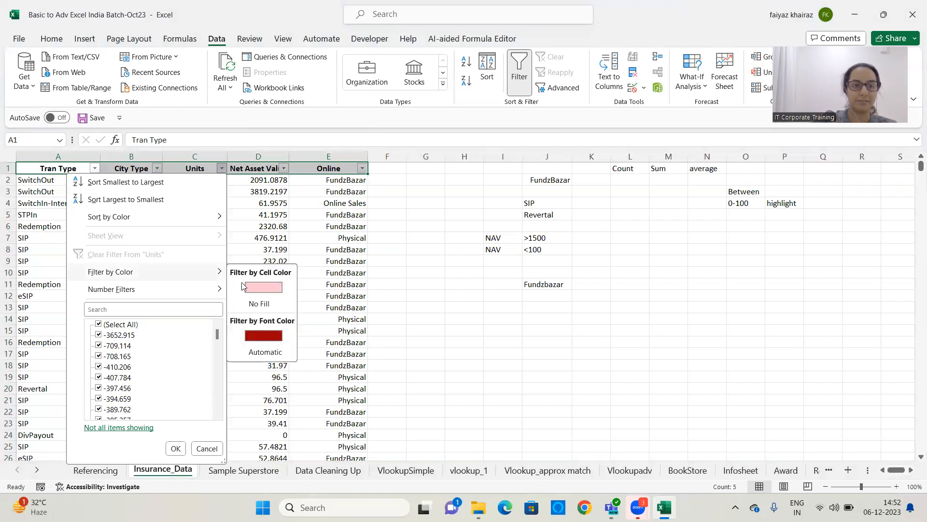
left_click(255, 289)
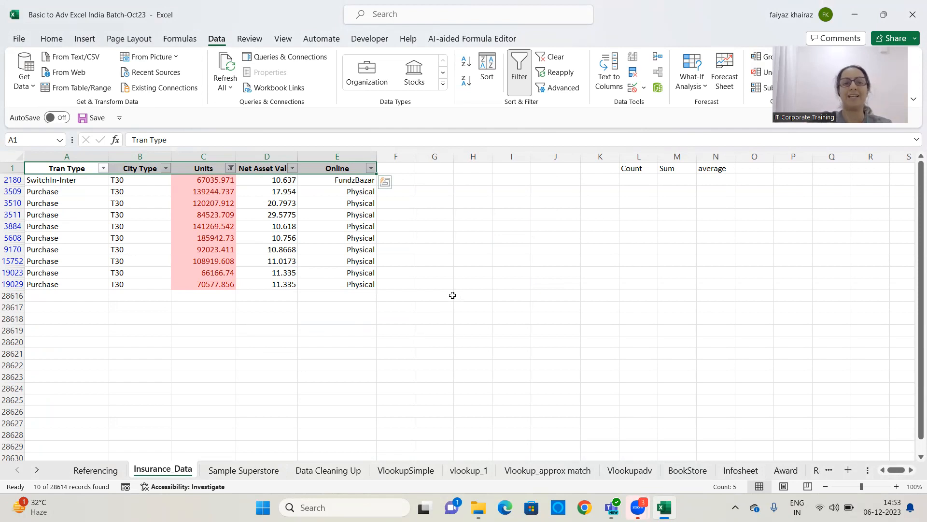
Clear the Units filter and turn filtering off again
left_click(229, 169)
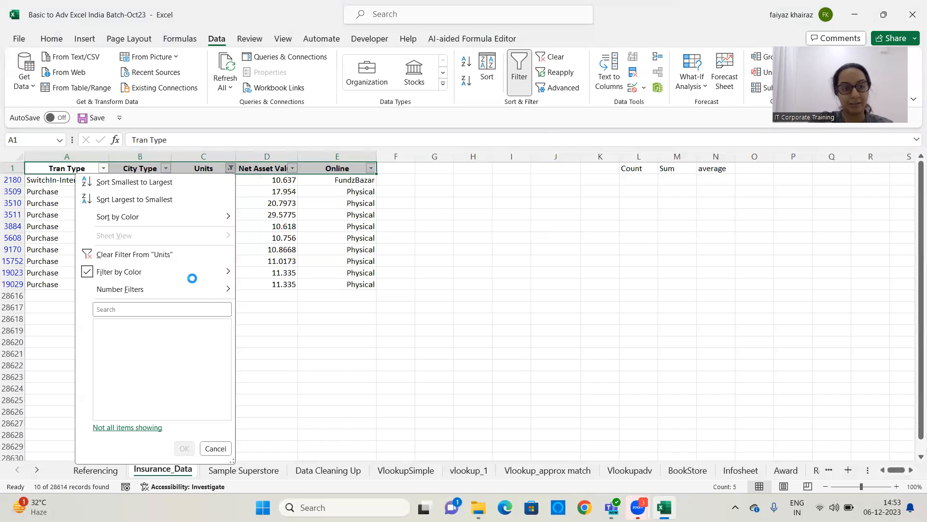
left_click(444, 197)
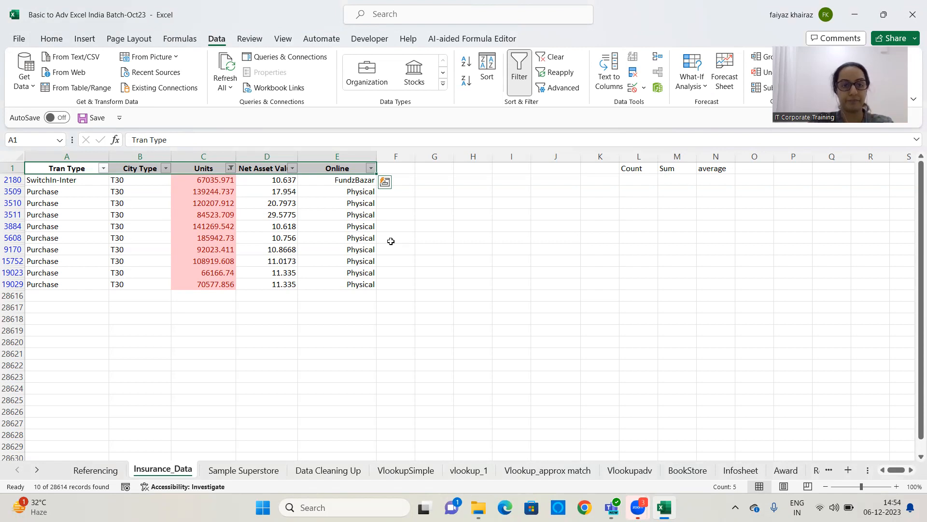
left_click(551, 57)
left_click(516, 64)
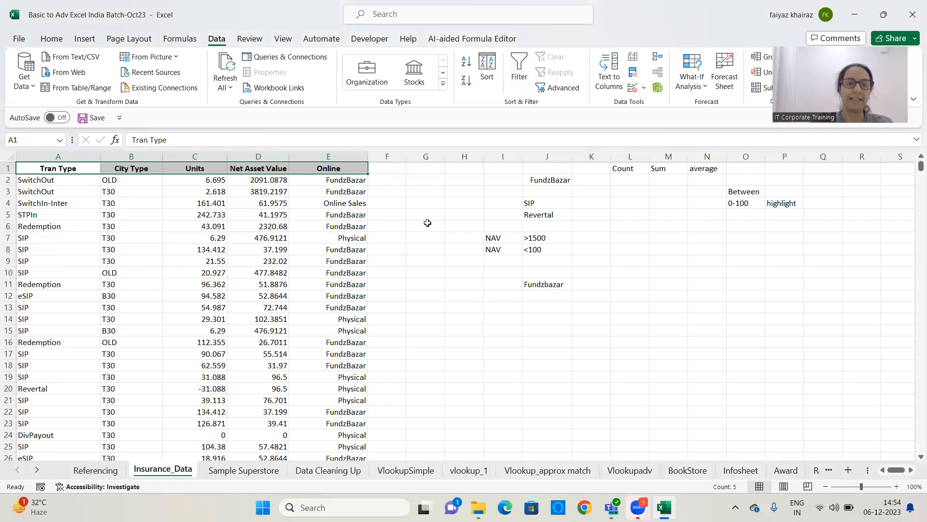
Clear all conditional formatting rules from the entire sheet
left_click(218, 228)
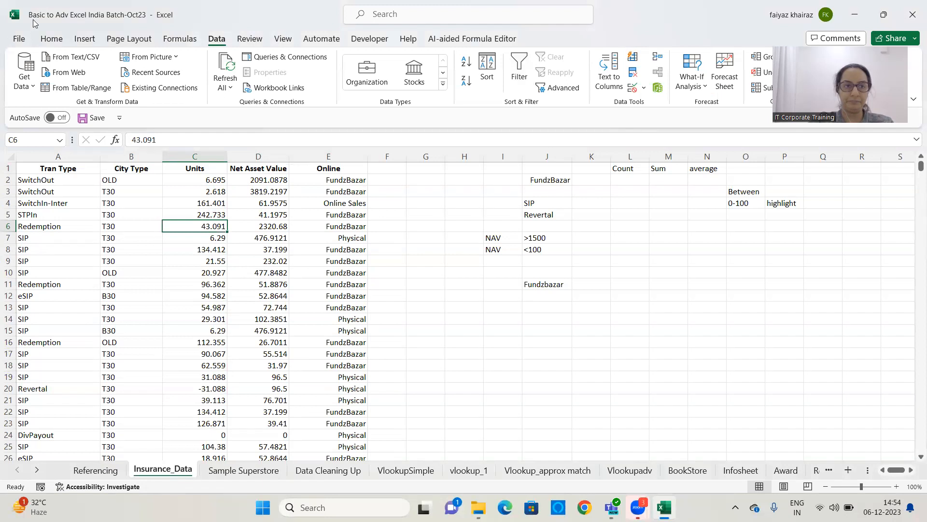
left_click(57, 40)
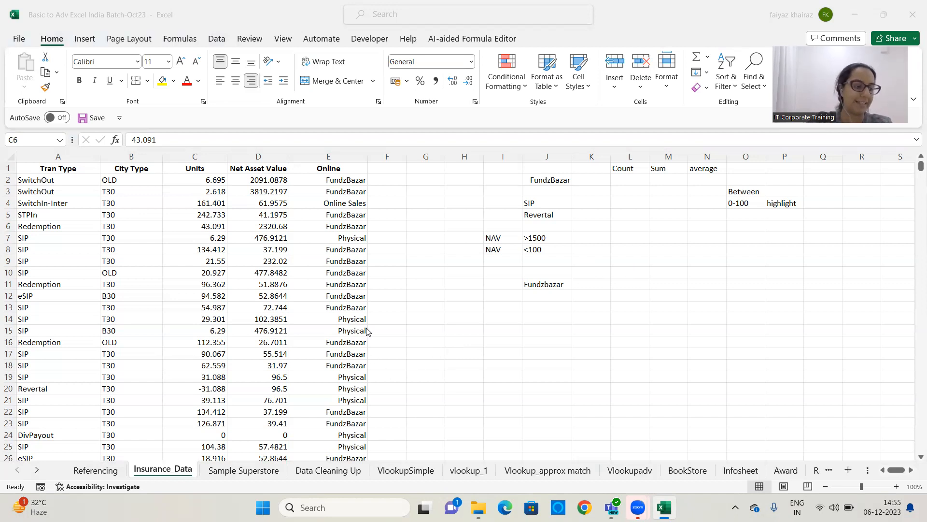
left_click(306, 277)
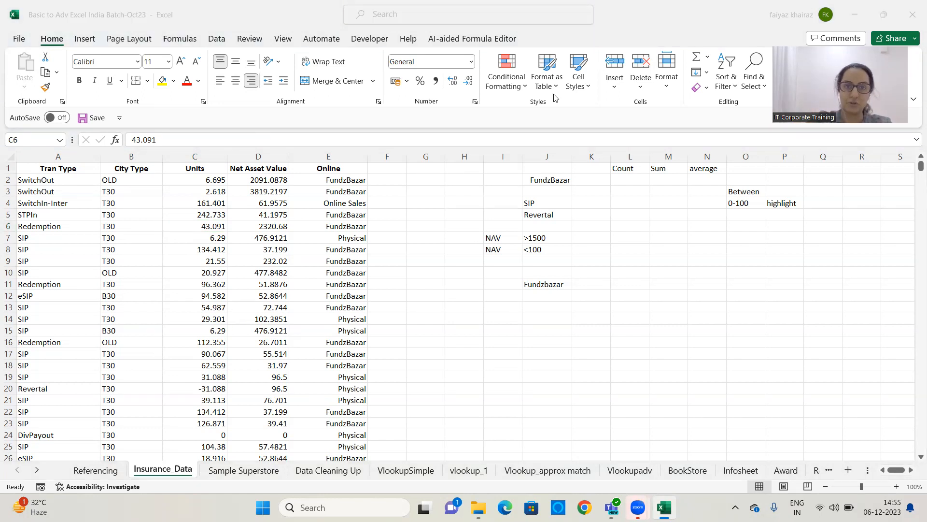
left_click(192, 189)
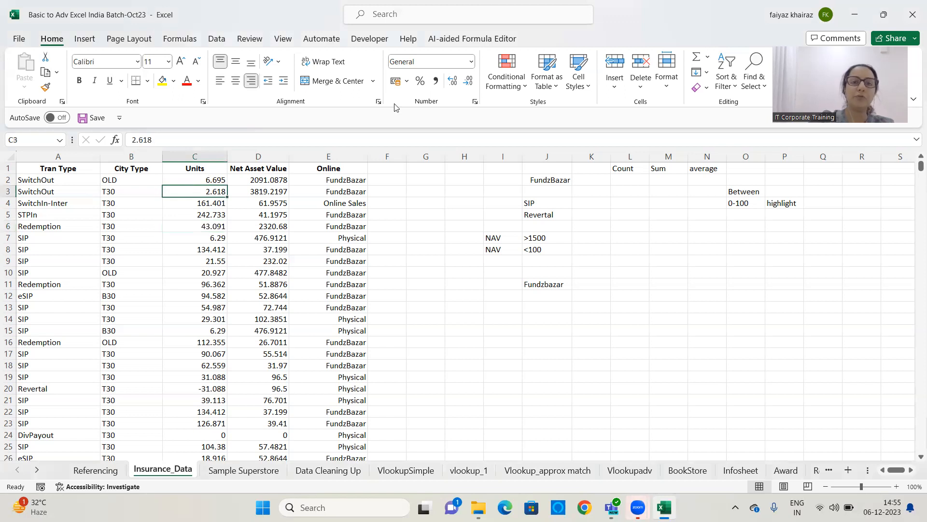
left_click(521, 90)
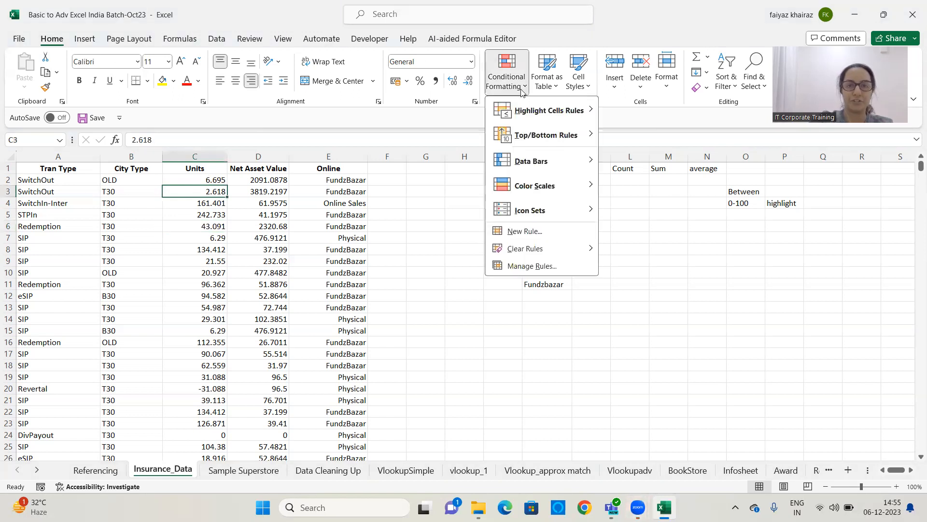
mouse_move(539, 254)
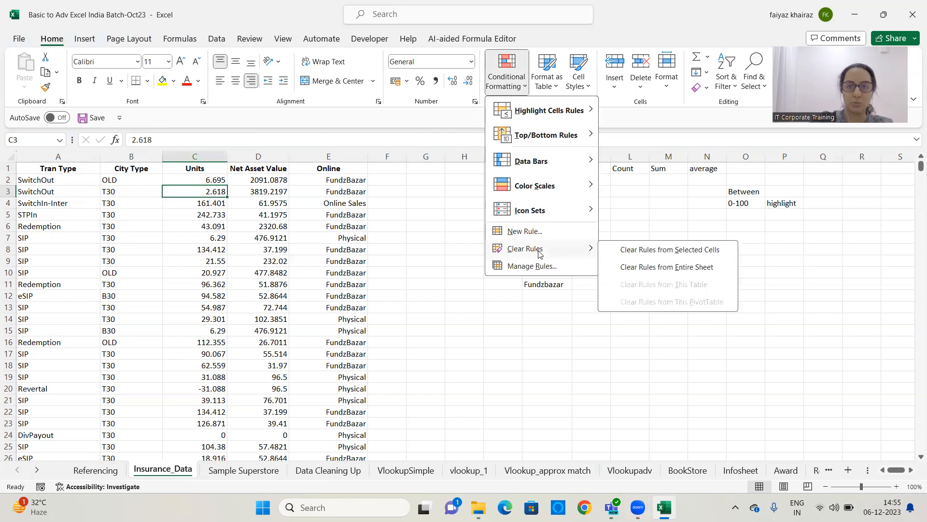
left_click(665, 267)
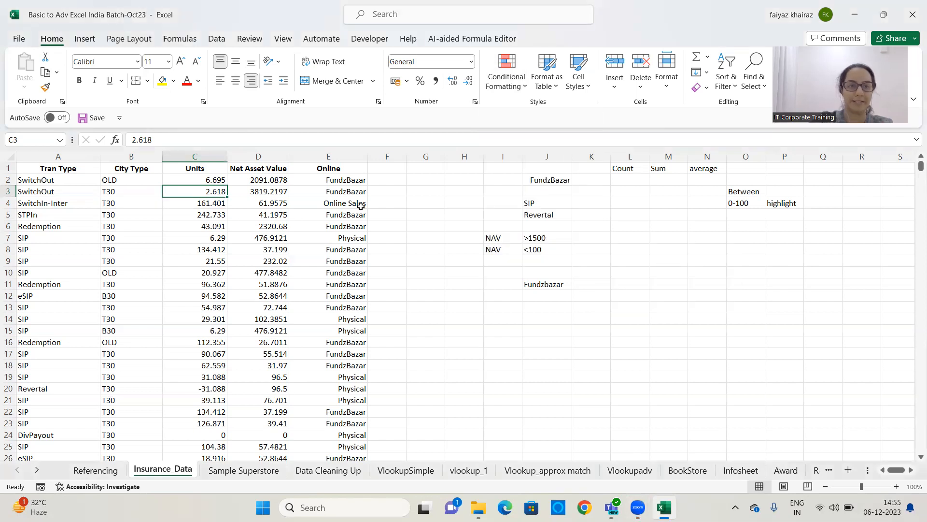
Select the Units data from C2 down and apply a Top 10 Items rule for the top 10 with Light Red Fill with Dark Red Text
left_click(210, 180)
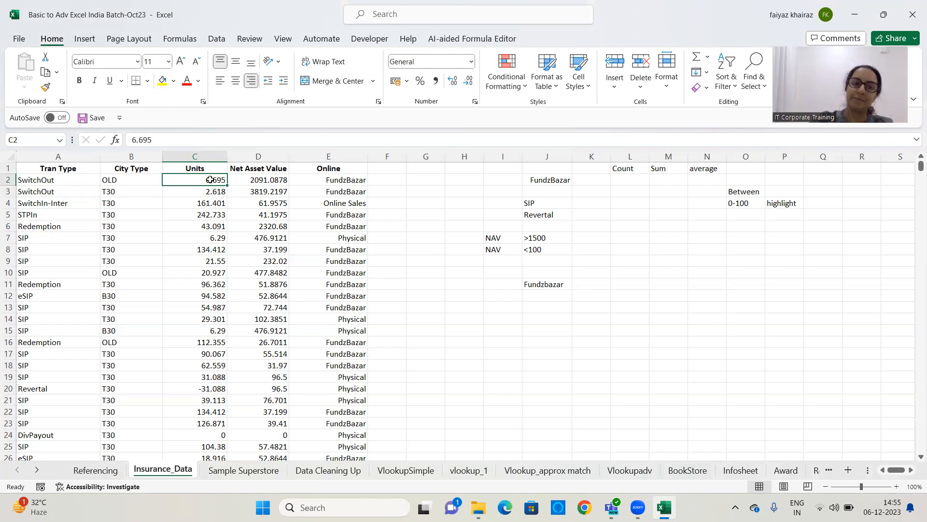
key("ctrl+shift+Down")
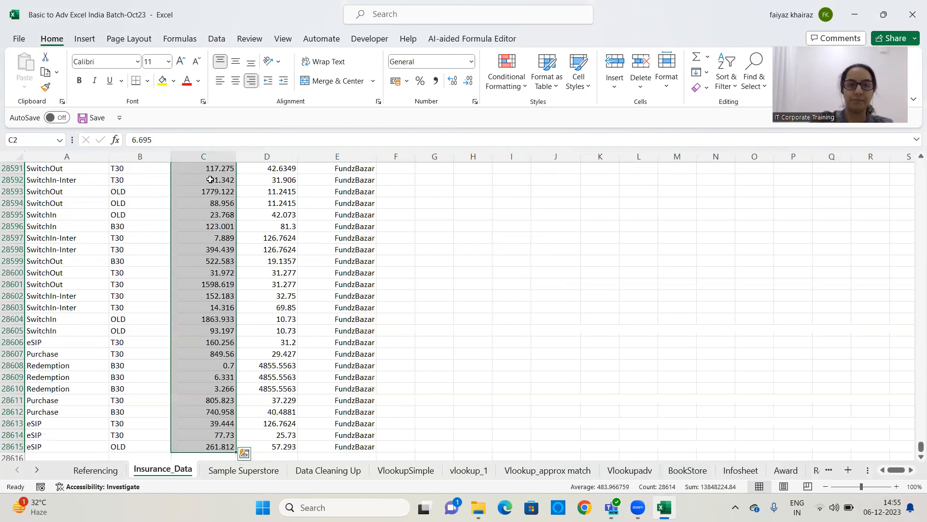
left_click(524, 87)
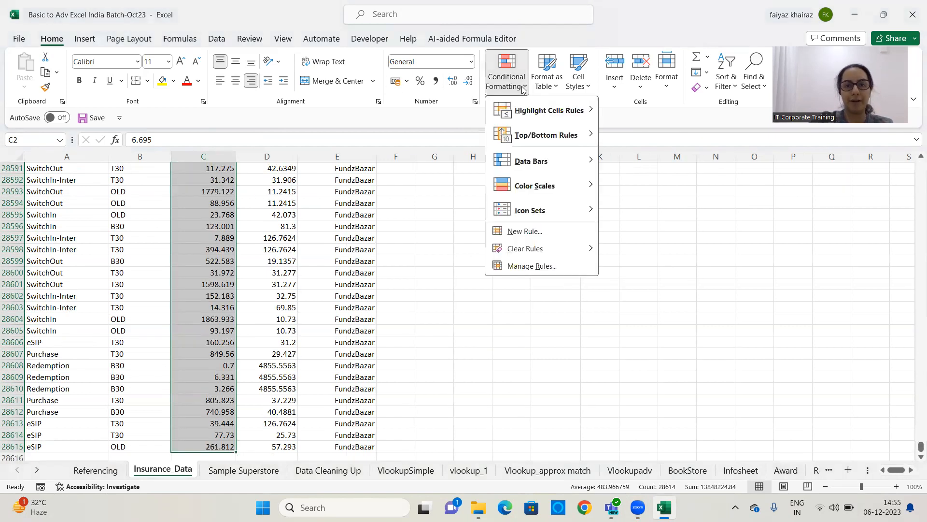
mouse_move(530, 143)
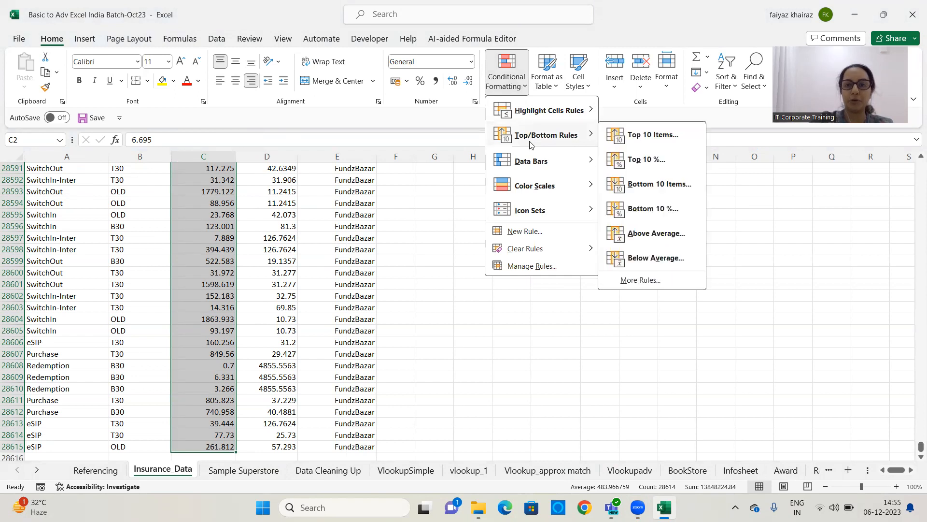
left_click(680, 137)
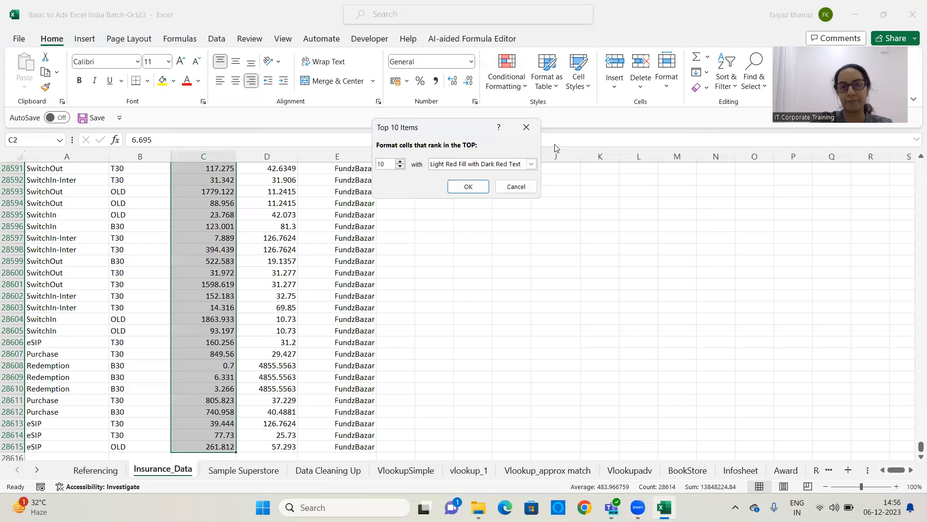
double_click(400, 167)
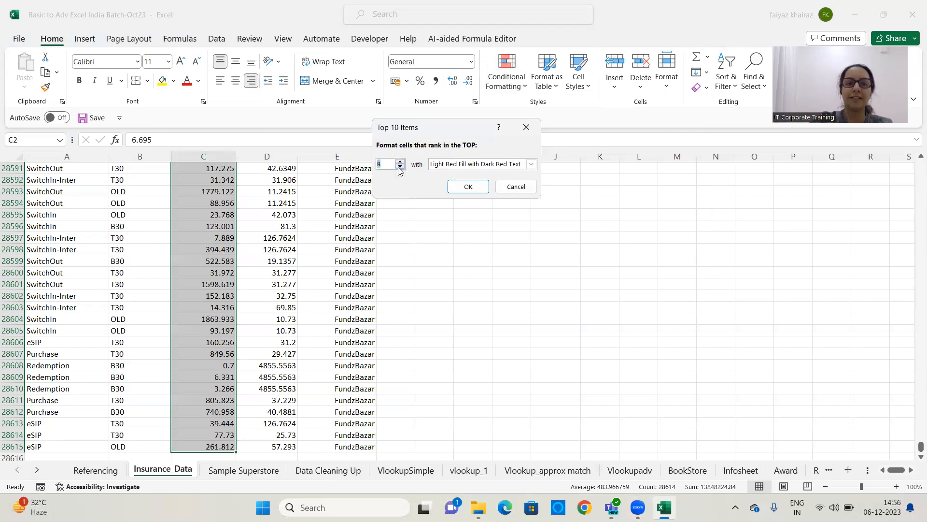
triple_click(400, 163)
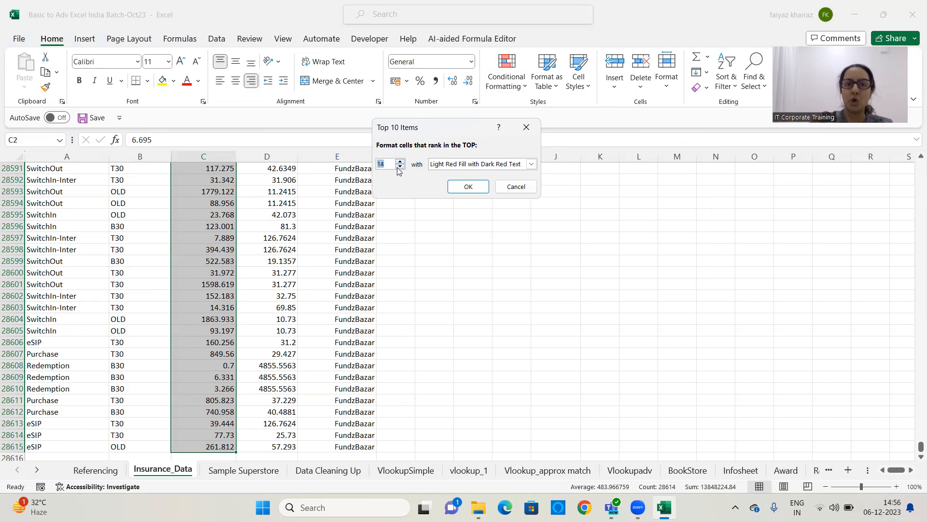
left_click(399, 167)
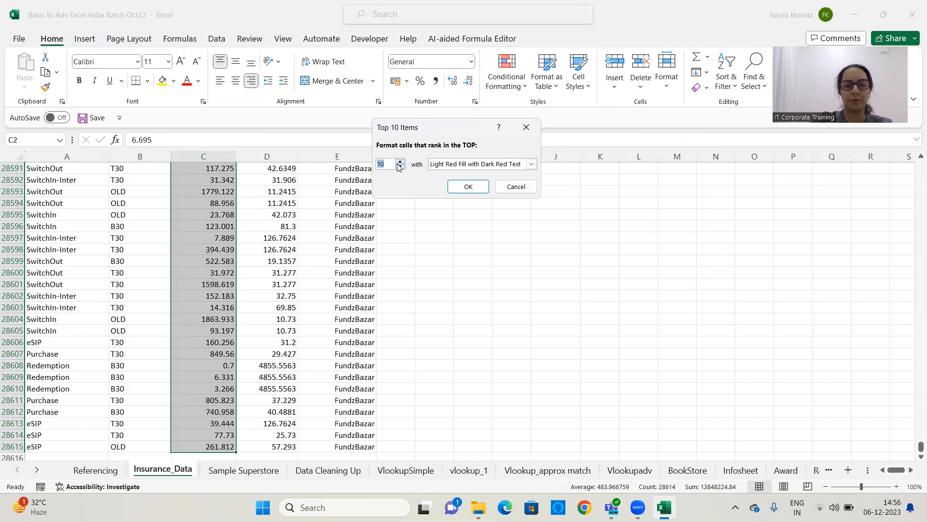
key("BackSpace")
type("3")
key("BackSpace")
type("10")
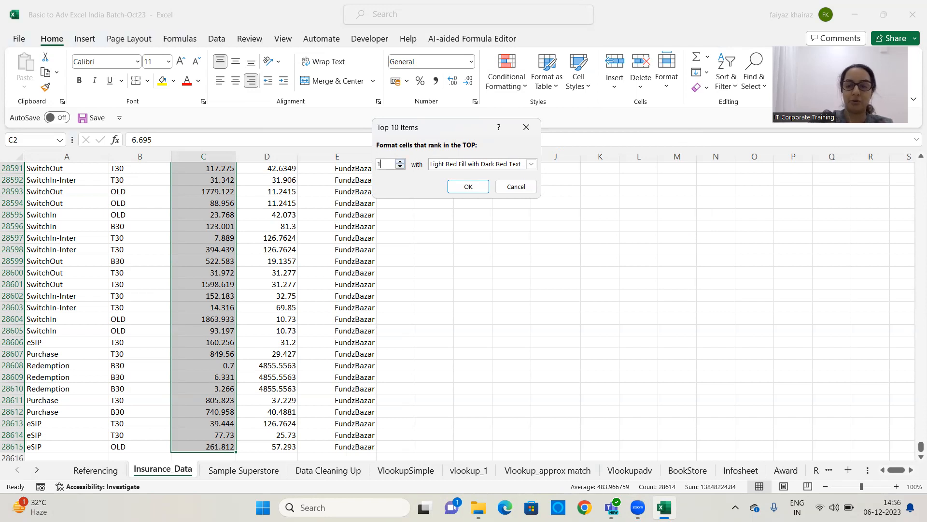
left_click(448, 166)
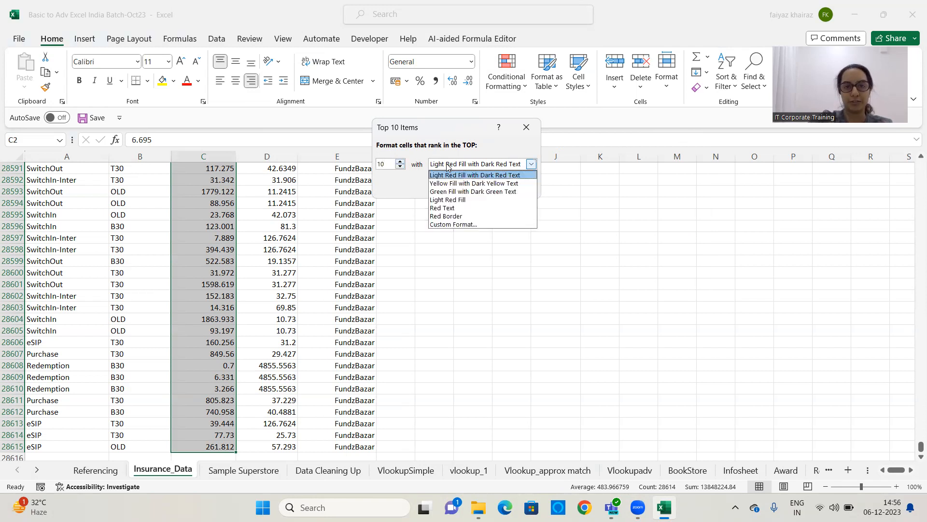
left_click(448, 166)
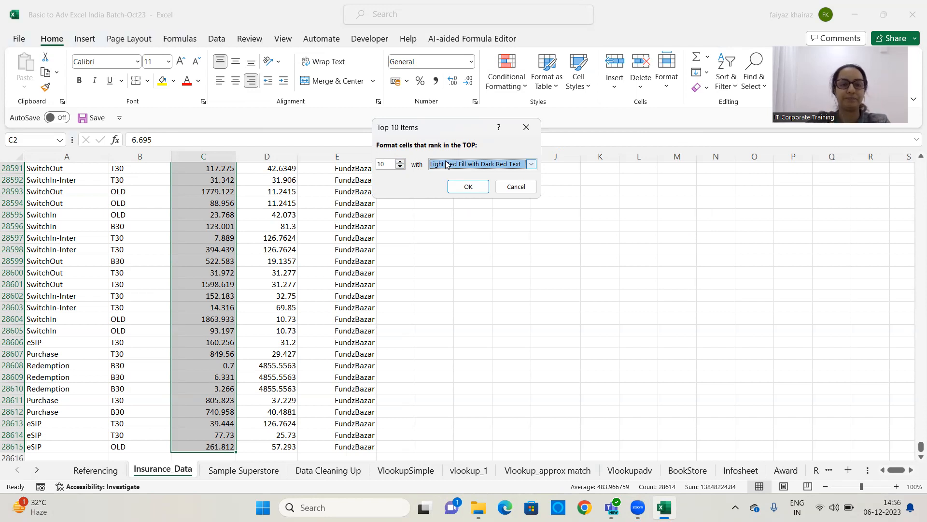
left_click(457, 186)
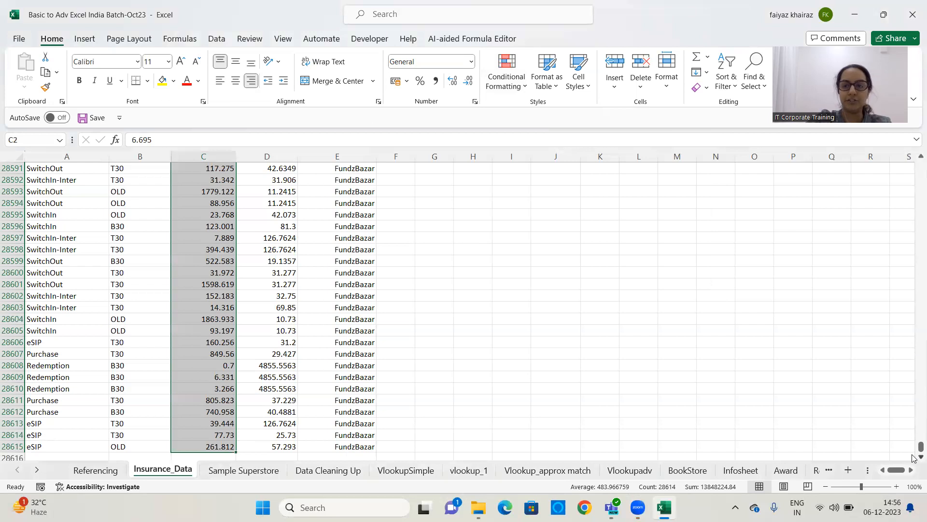
Select the header row A1:E1 and turn on filtering, cancelling an accidental sort
left_click_drag(920, 447, 915, 151)
scroll(554, 327, "up", 5)
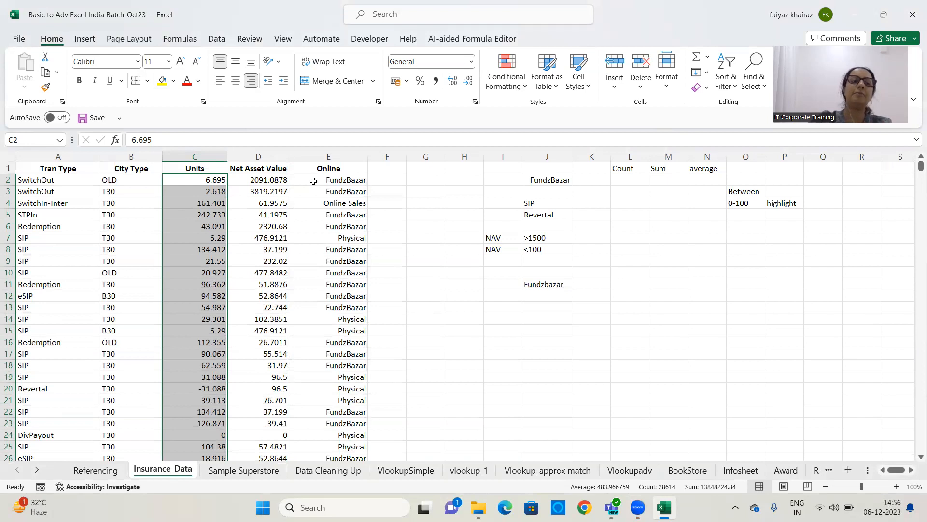
left_click_drag(73, 169, 333, 169)
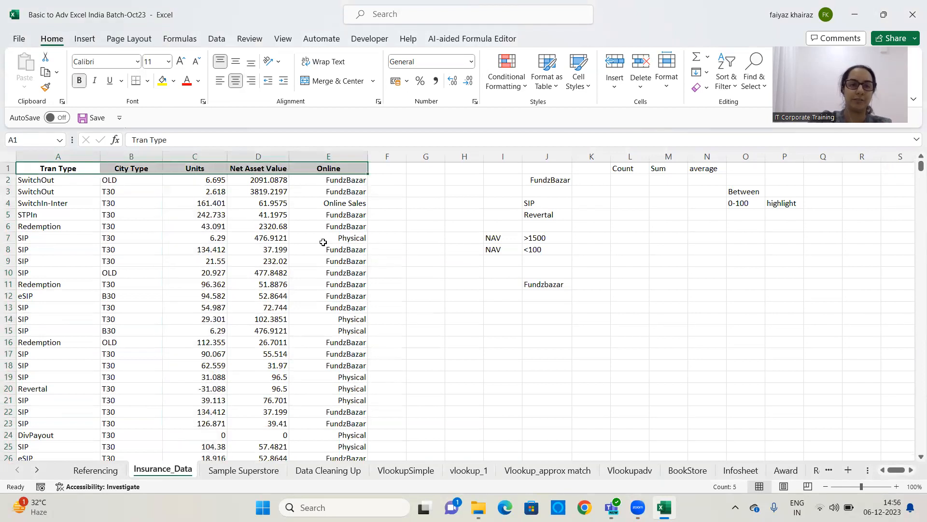
left_click(217, 38)
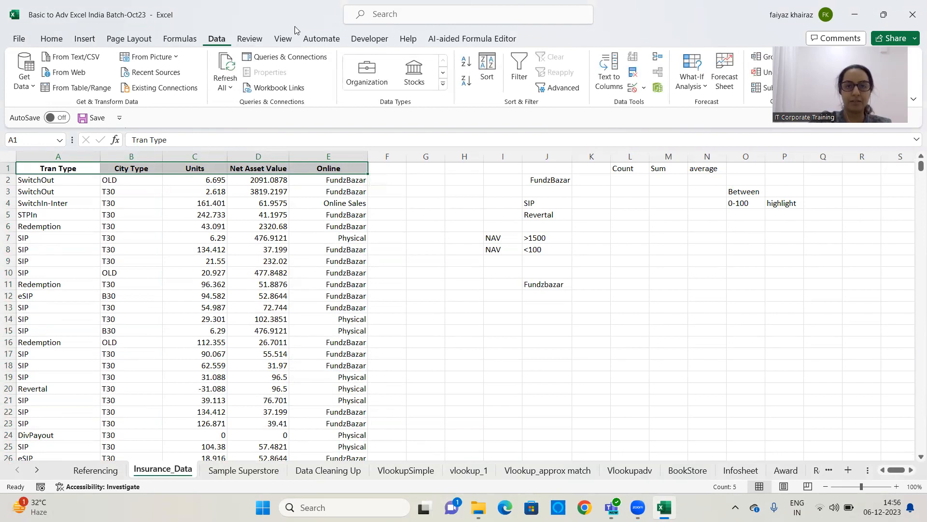
left_click(491, 64)
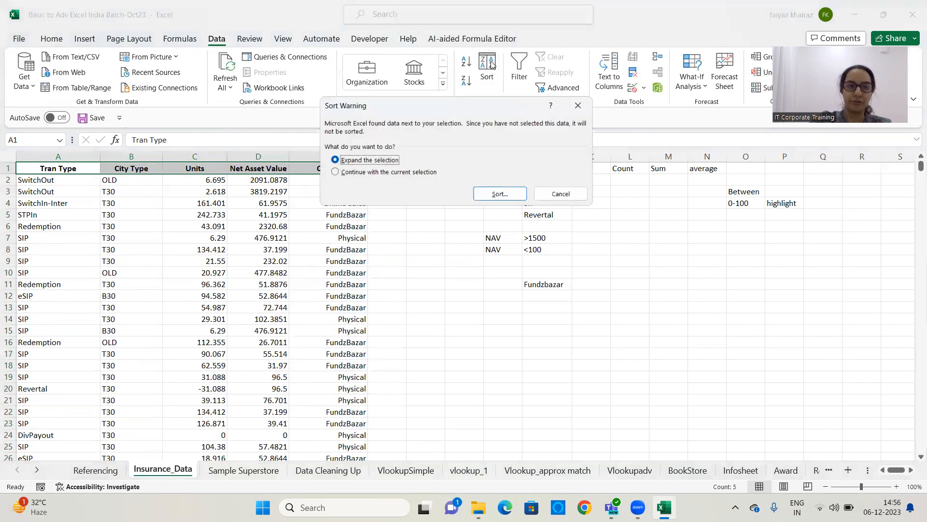
left_click(562, 193)
left_click(519, 62)
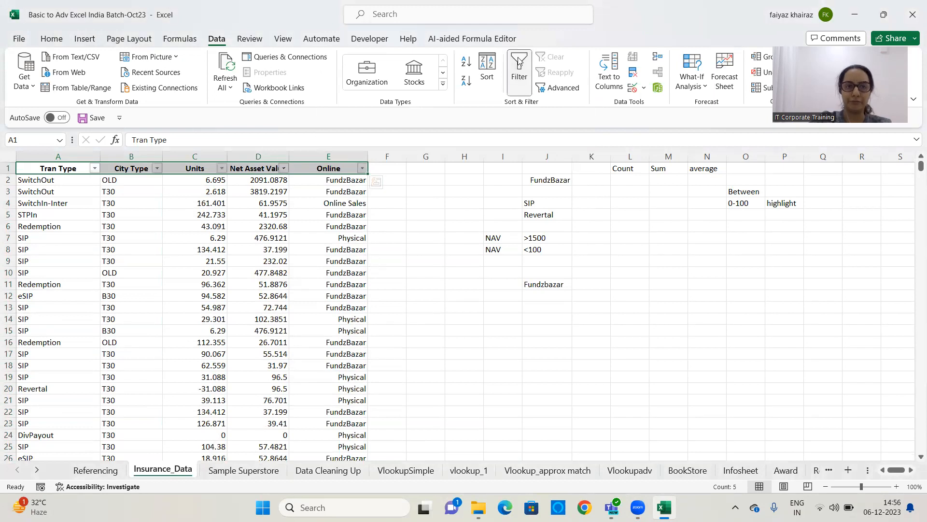
Sort the Units column from largest to smallest
left_click(222, 168)
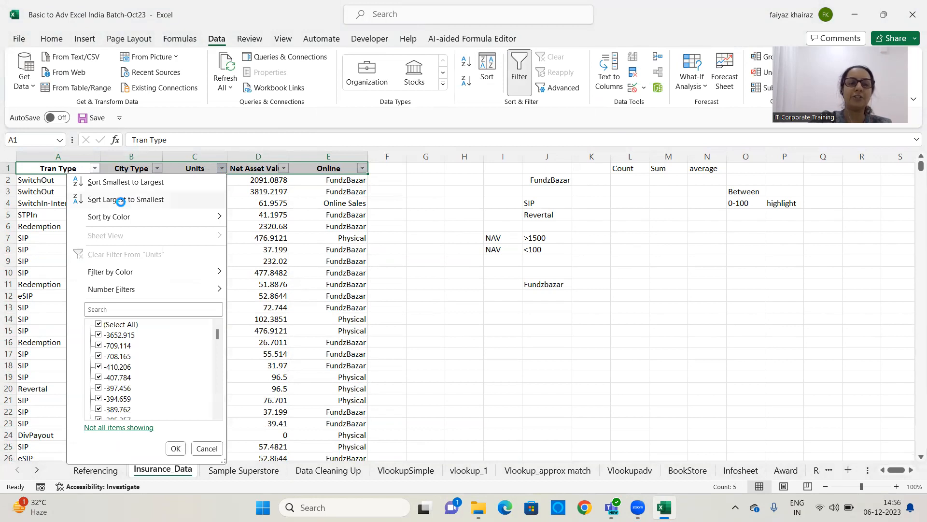
left_click(124, 200)
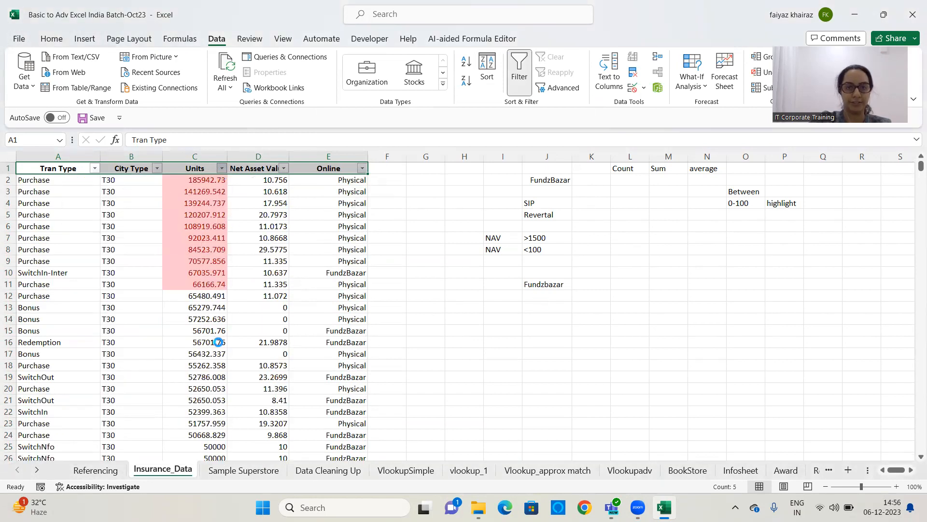
left_click(221, 168)
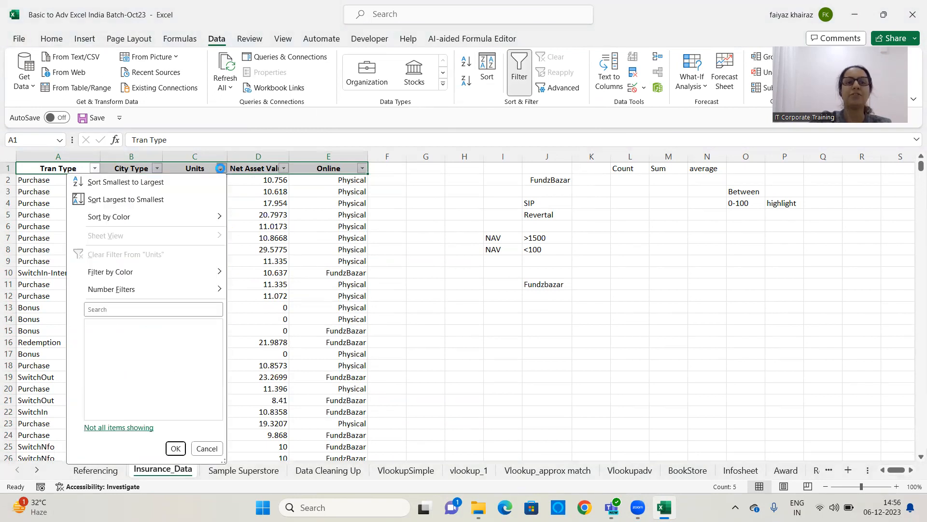
left_click(220, 168)
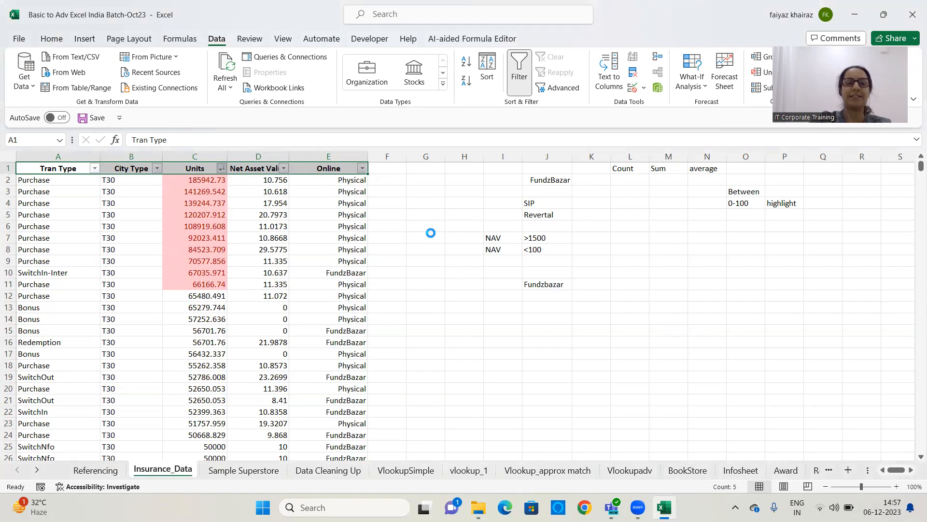
left_click(221, 167)
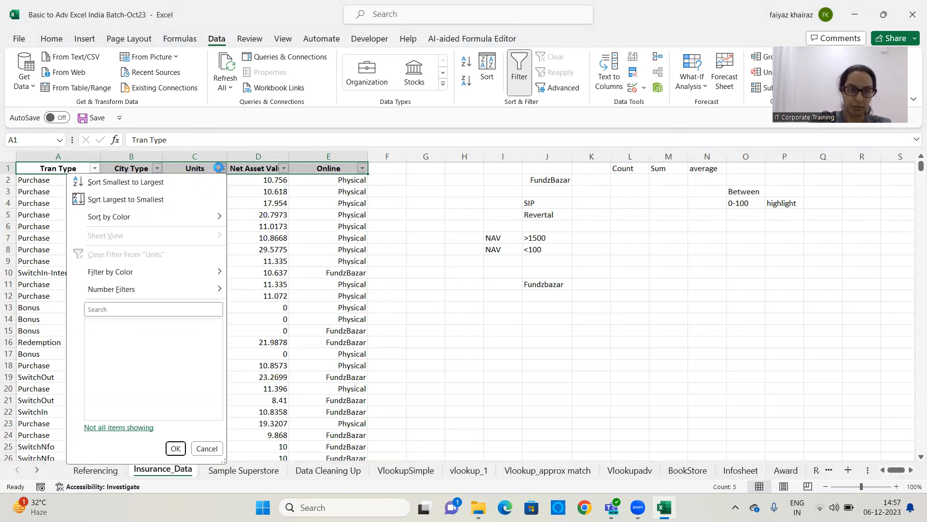
left_click(222, 167)
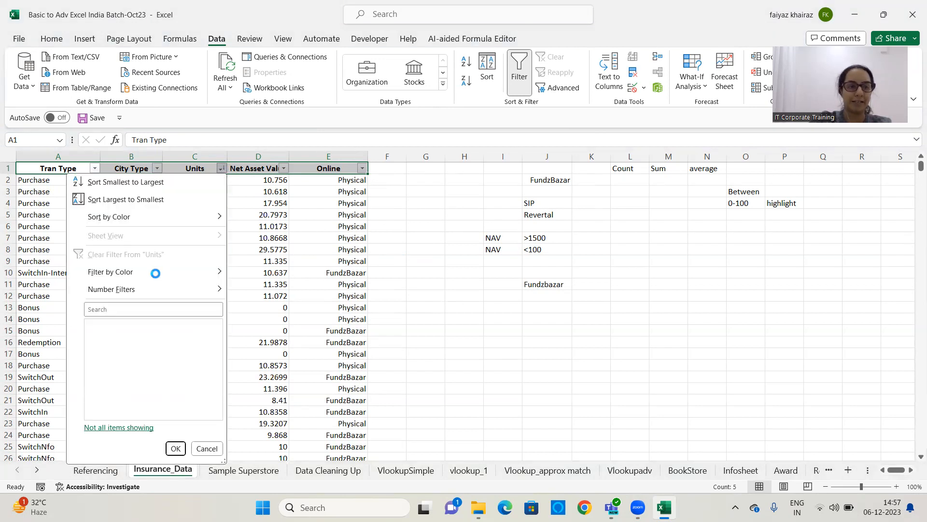
left_click(226, 274)
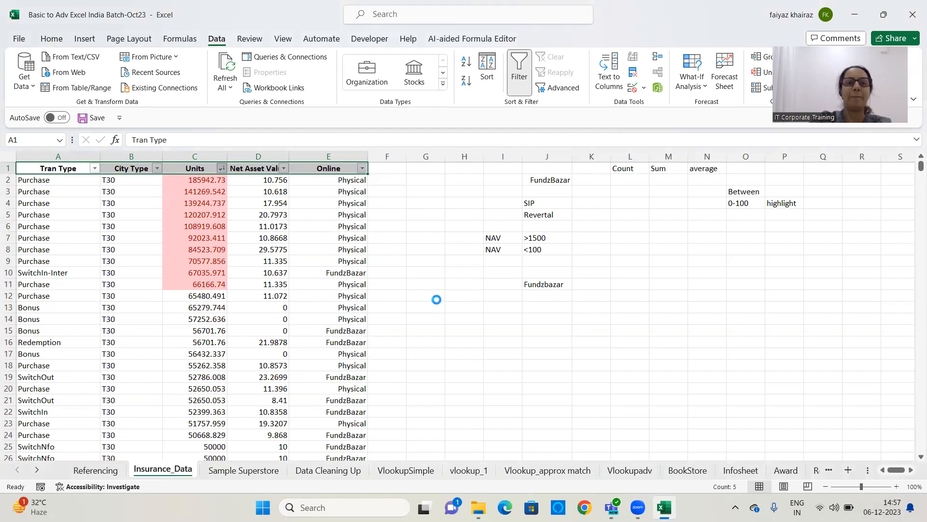
Filter the Units column by the light red cell color, then clear the filter again
left_click(222, 168)
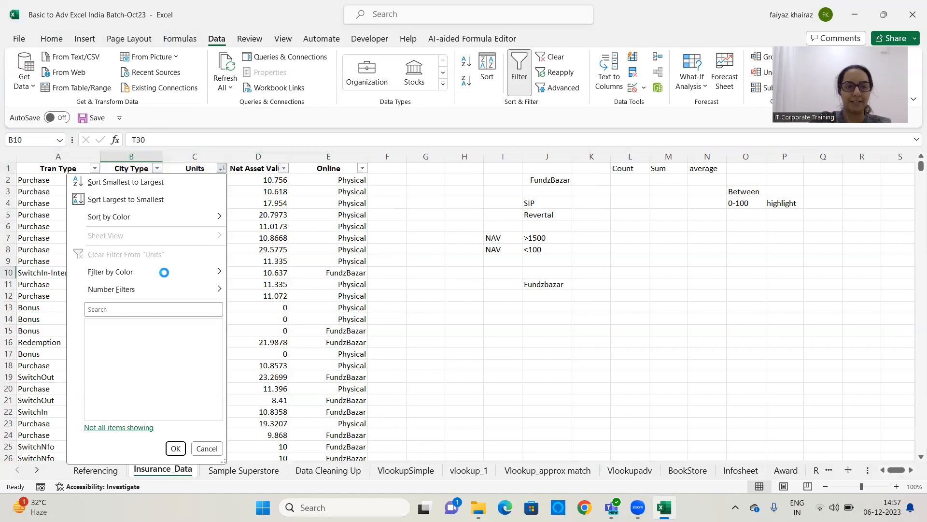
mouse_move(130, 272)
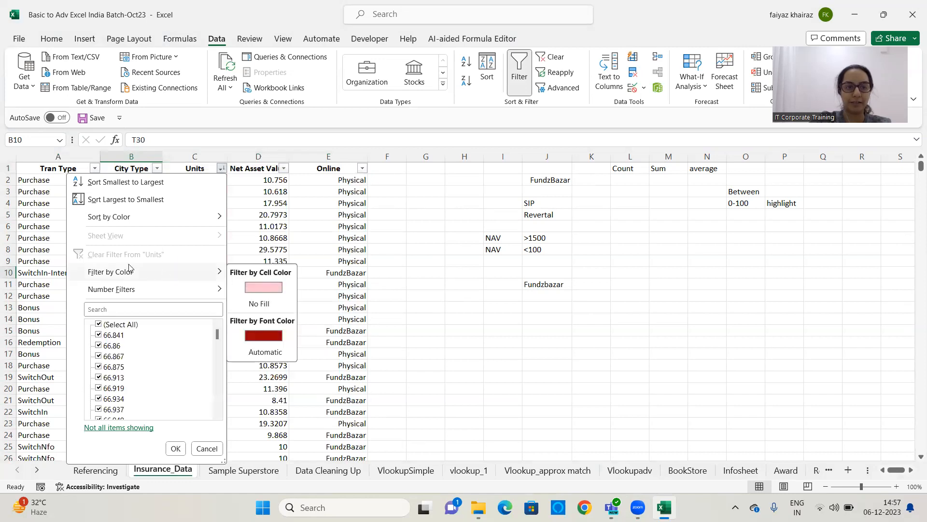
left_click(281, 291)
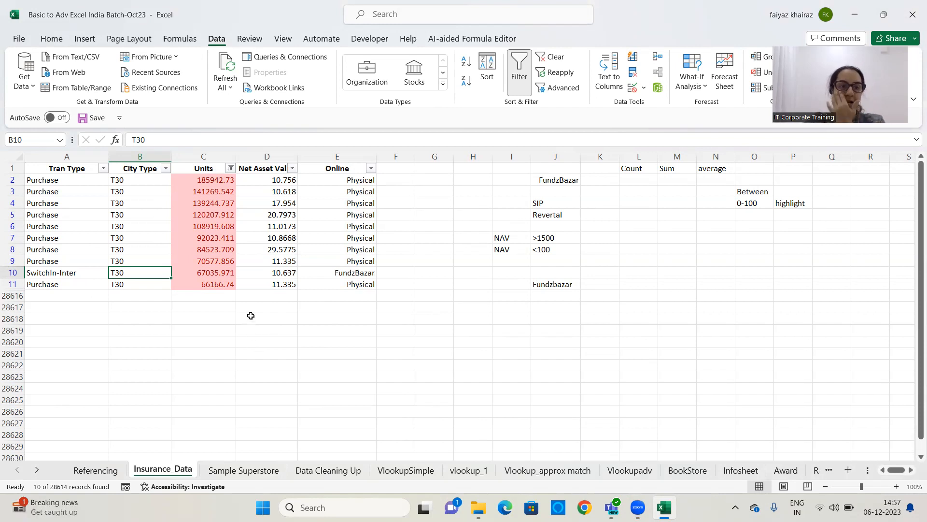
left_click(554, 58)
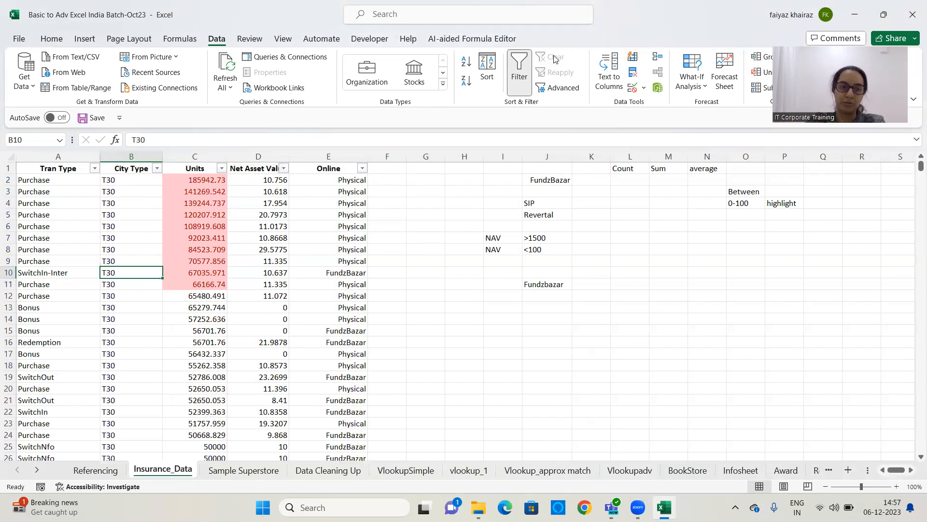
Turn off filtering on the header row and clear all conditional formatting rules from the entire sheet
left_click(522, 72)
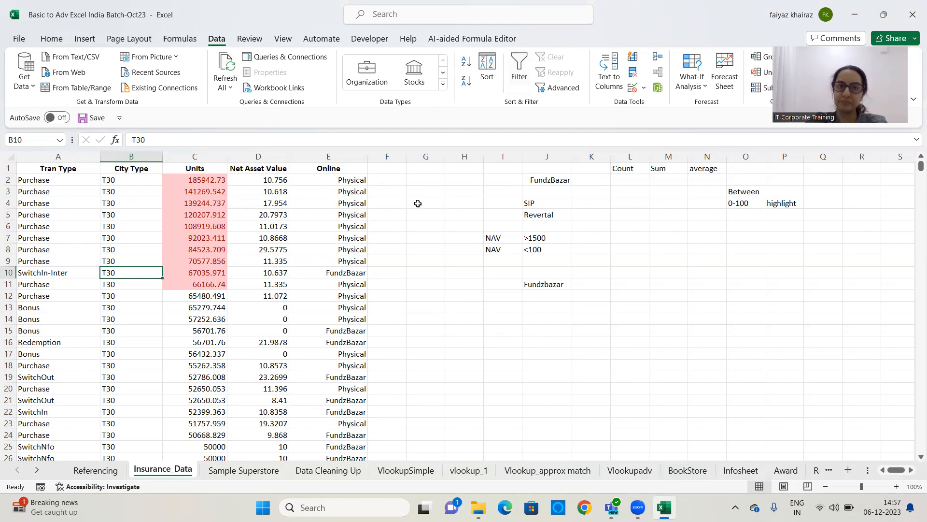
left_click(416, 203)
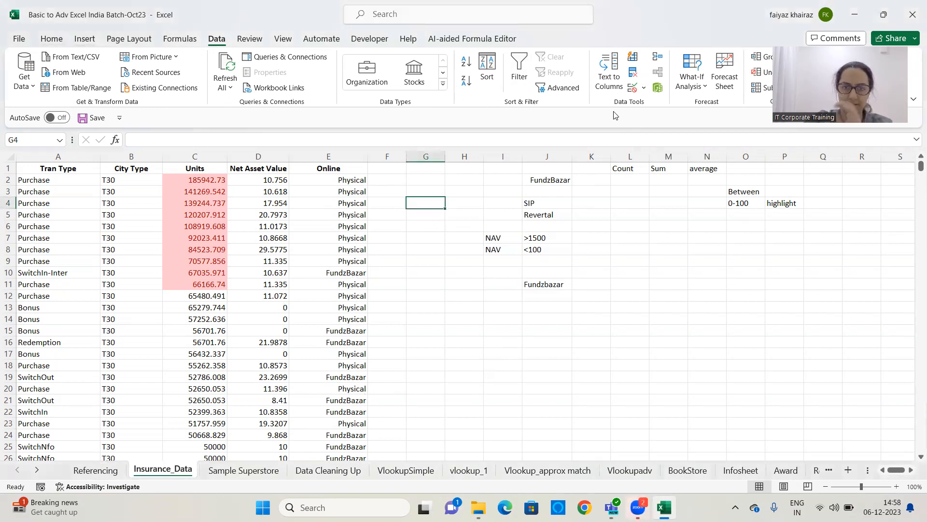
left_click(61, 46)
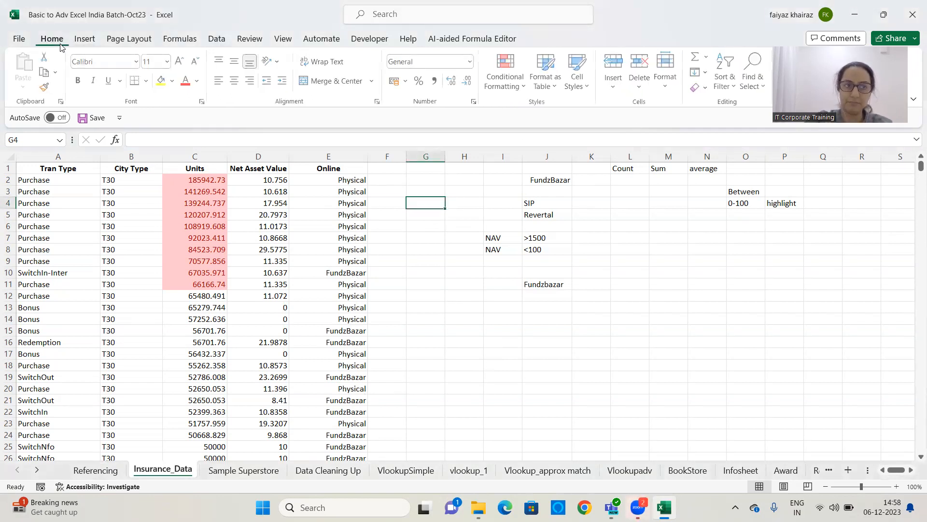
left_click(510, 86)
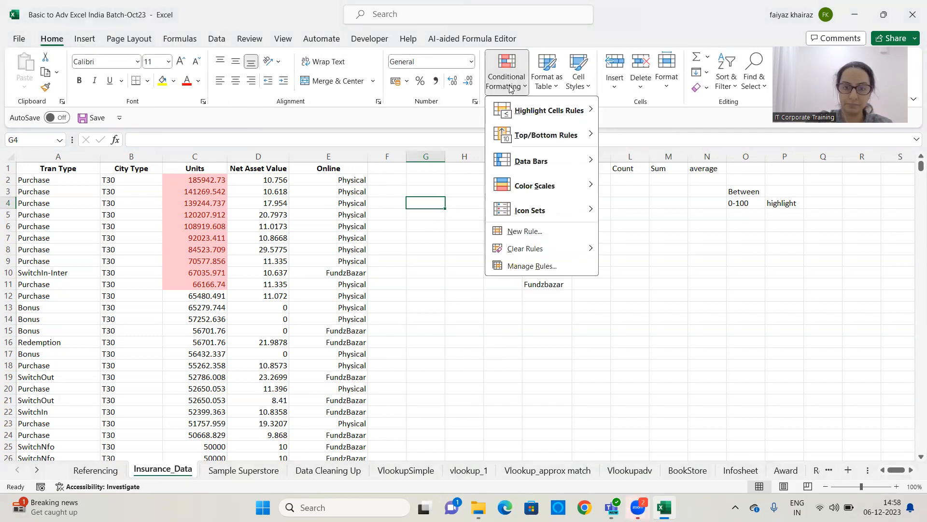
mouse_move(552, 249)
left_click(699, 266)
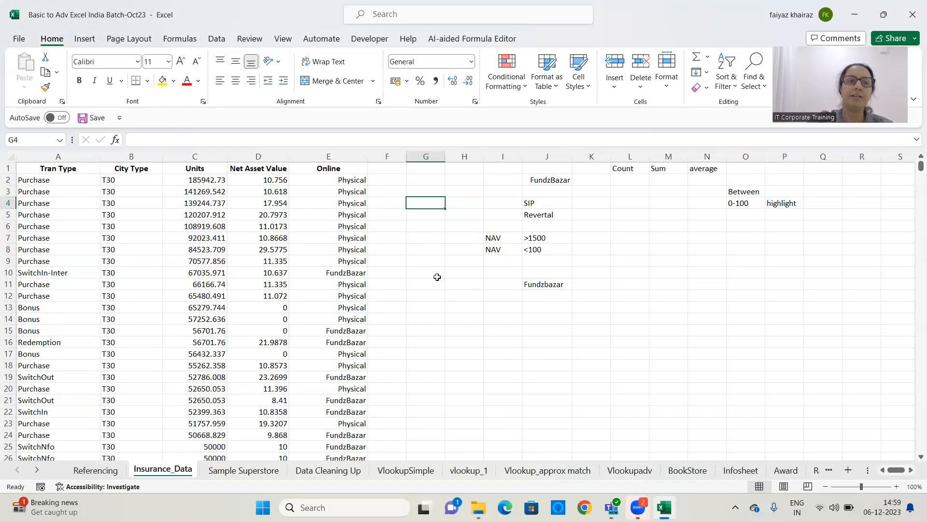
left_click(513, 91)
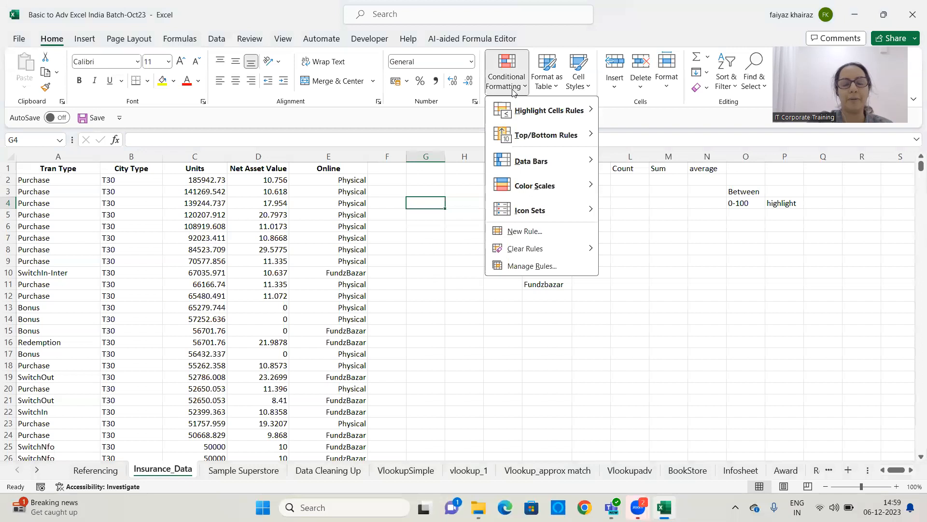
mouse_move(512, 171)
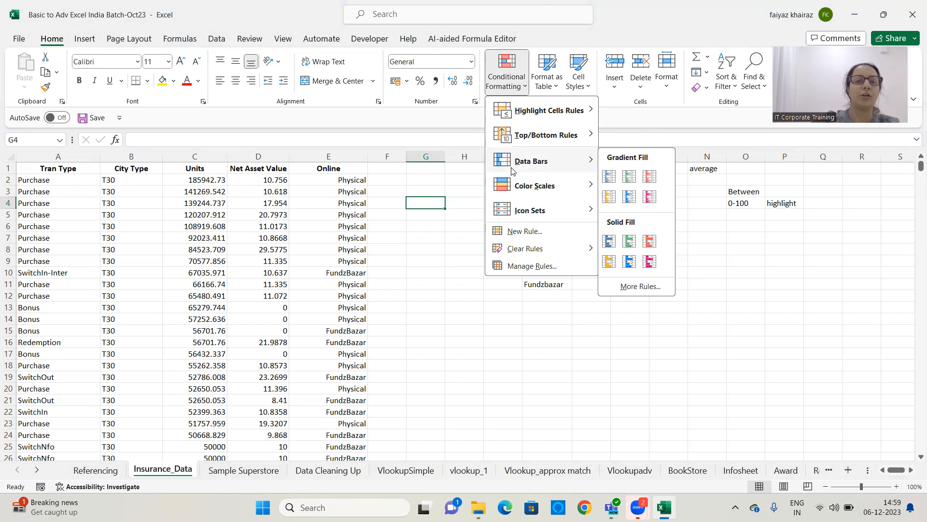
left_click(169, 276)
Select the Units data from C2 down and apply blue gradient fill data bars
left_click(209, 180)
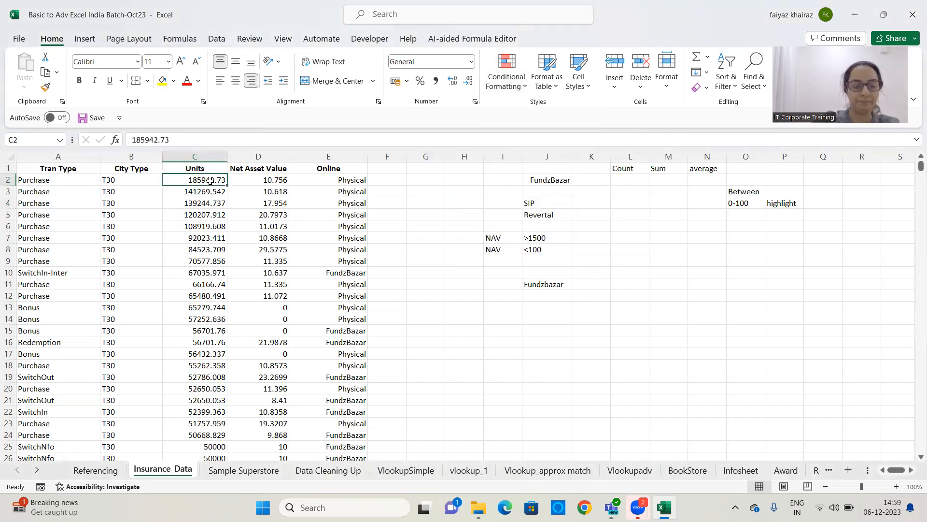
key("ctrl+shift+Down")
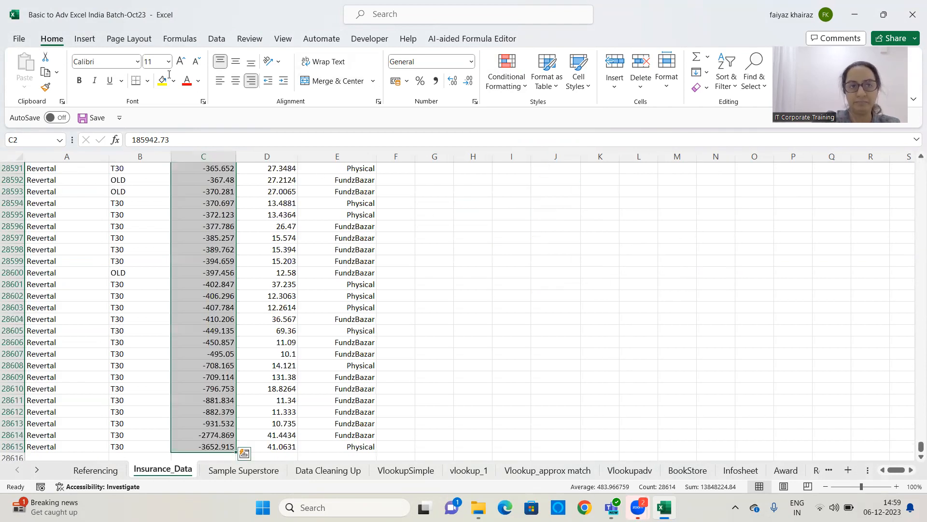
left_click(523, 90)
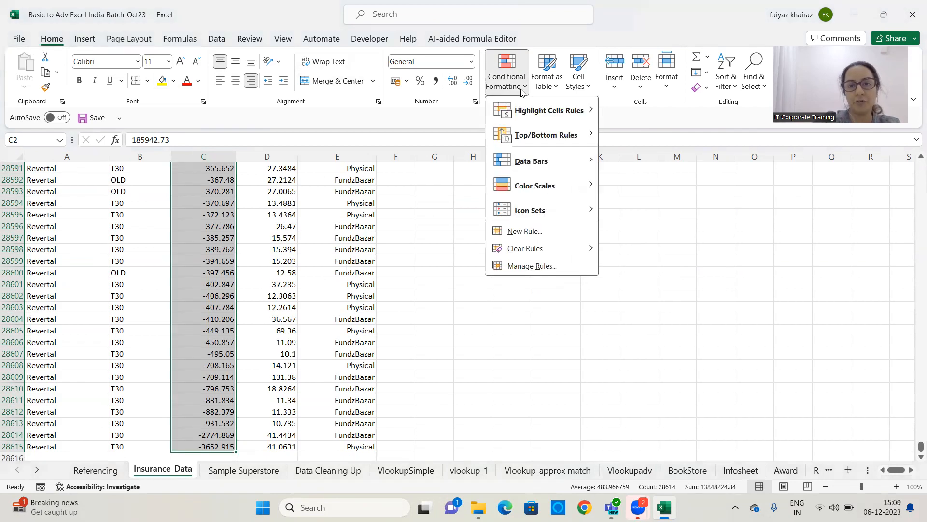
mouse_move(537, 156)
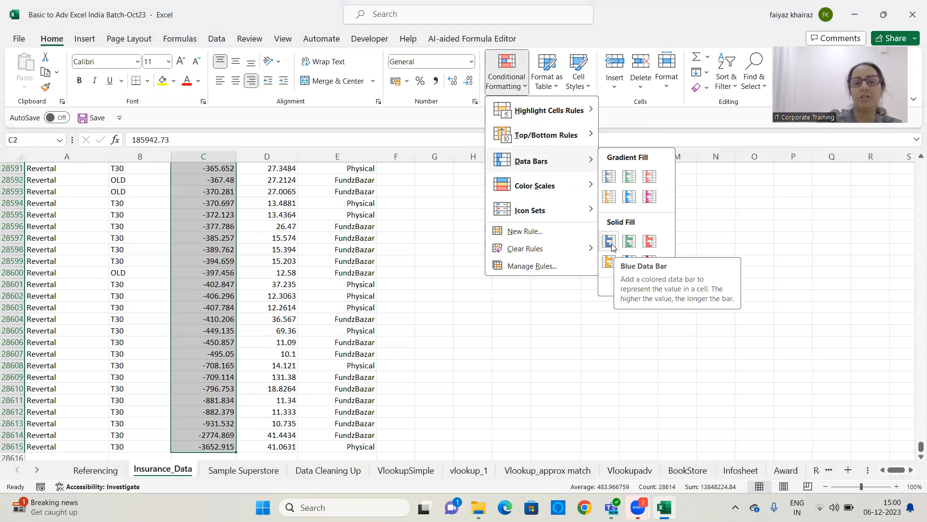
left_click(609, 174)
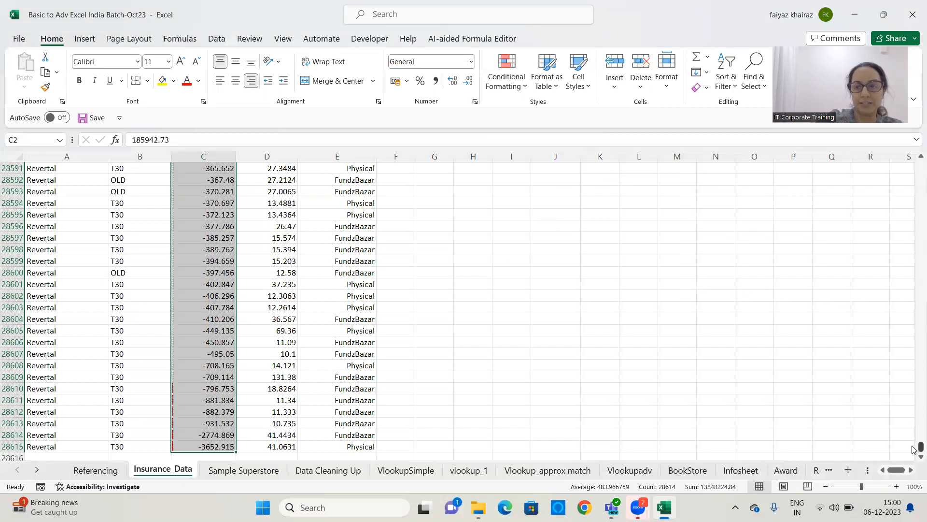
Widen the Units column to show the data bars more clearly
left_click_drag(920, 447, 901, 133)
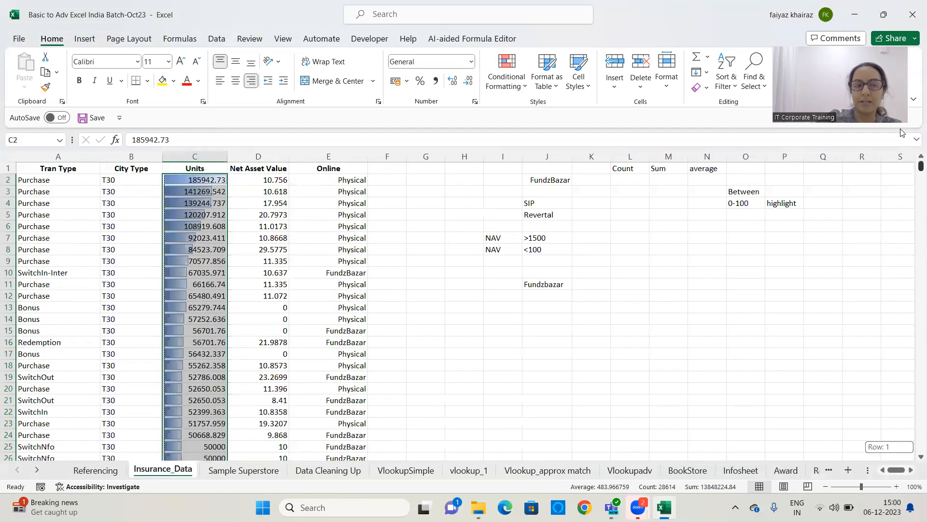
left_click_drag(227, 156, 468, 154)
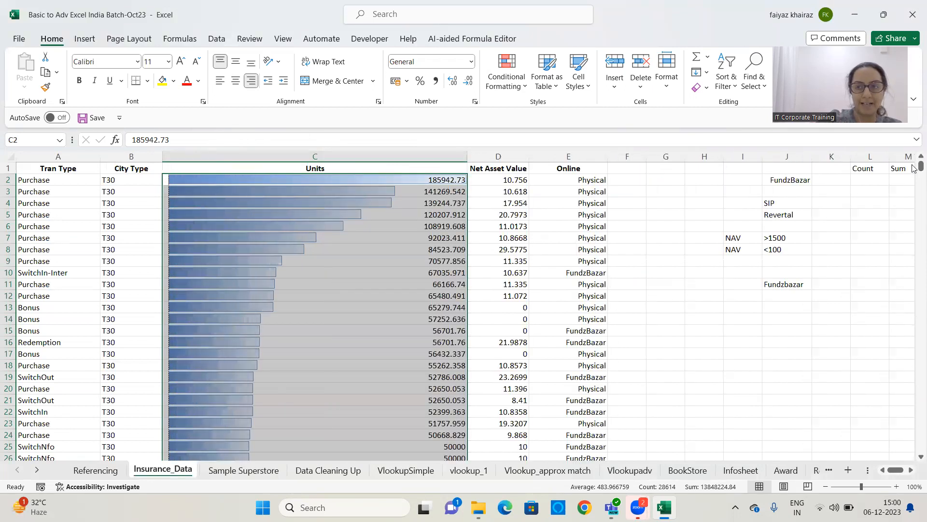
Inspect the data bars on the negative values at the end of the Units column, then narrow the column somewhat
left_click_drag(921, 167, 913, 449)
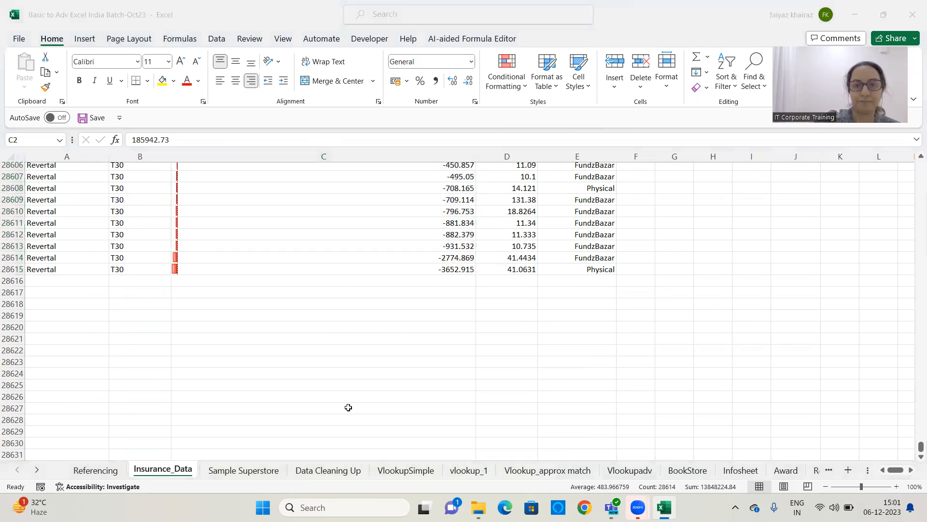
left_click(913, 445)
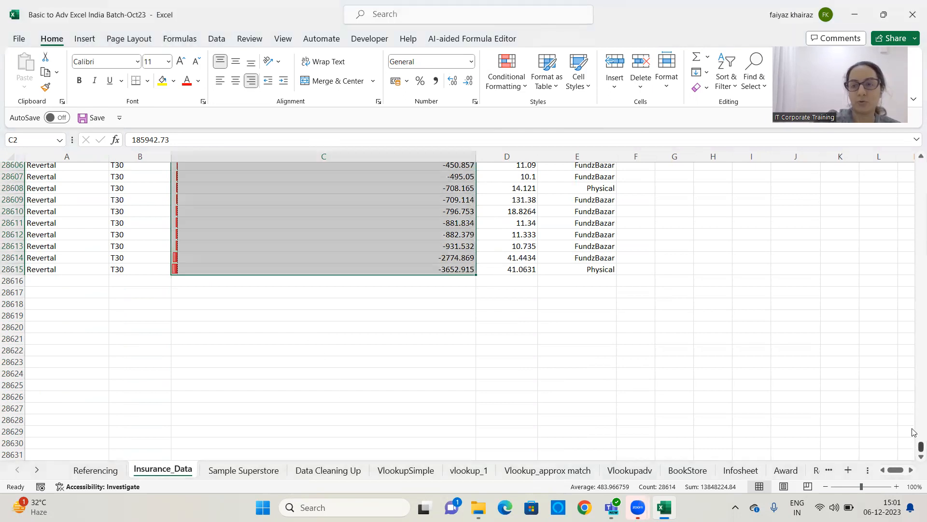
left_click_drag(917, 446, 915, 158)
left_click_drag(468, 156, 360, 161)
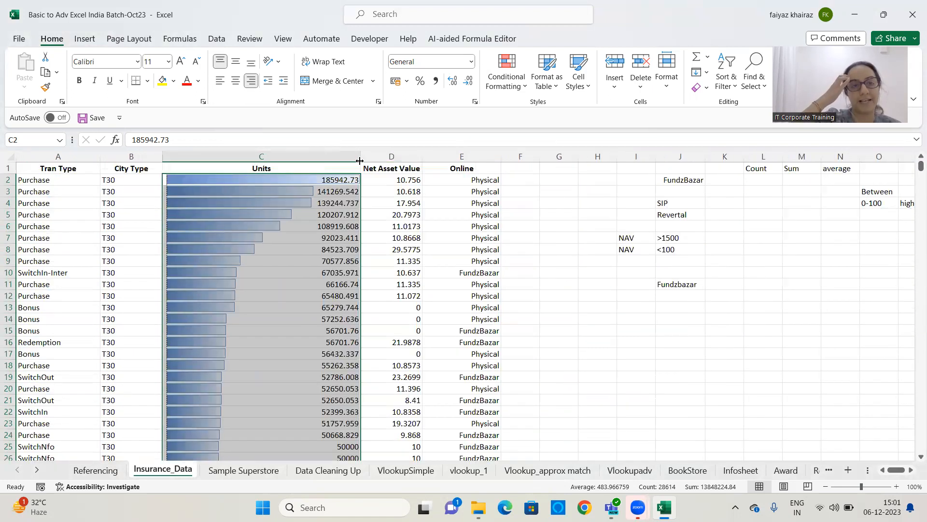
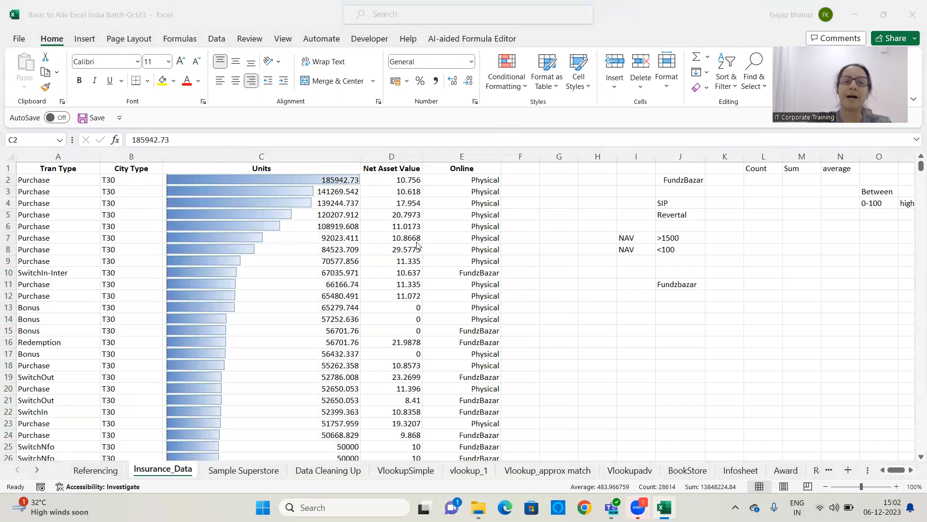
Clear the conditional formatting rules from the selected Units column
left_click(285, 153)
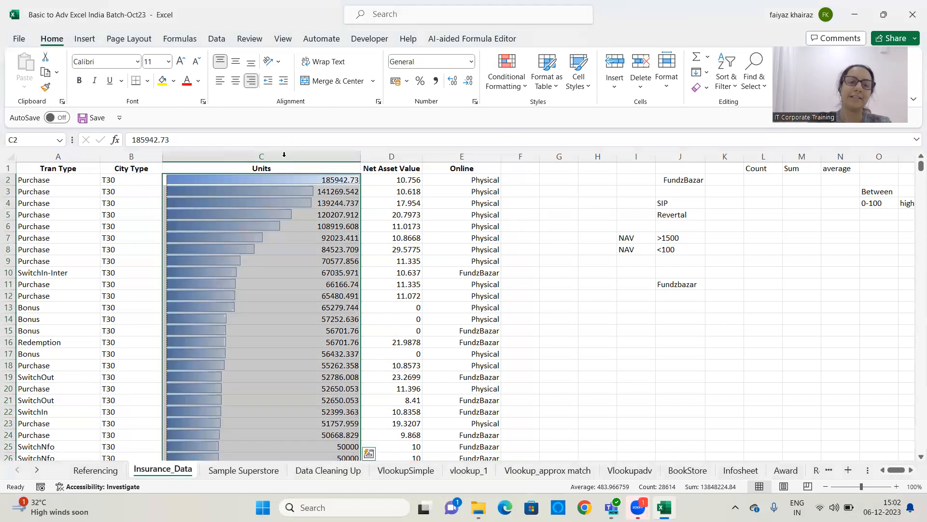
left_click(515, 91)
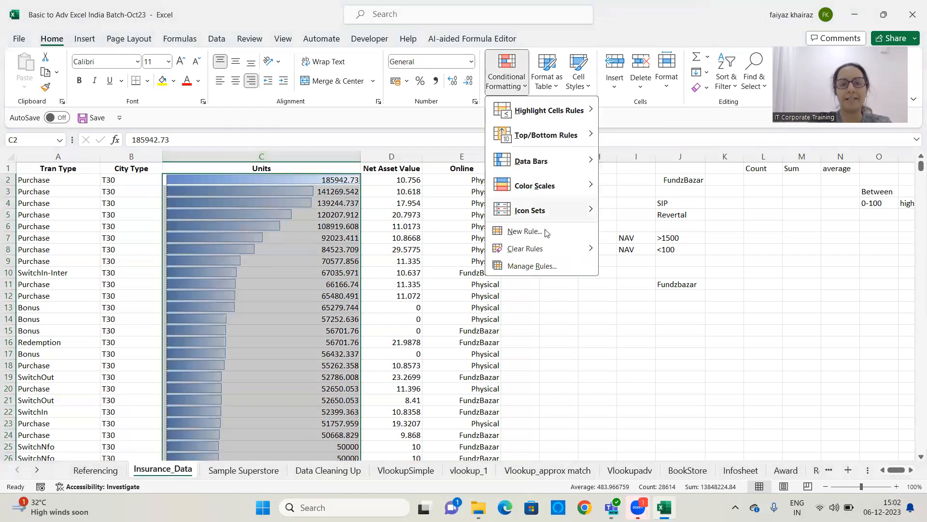
mouse_move(546, 251)
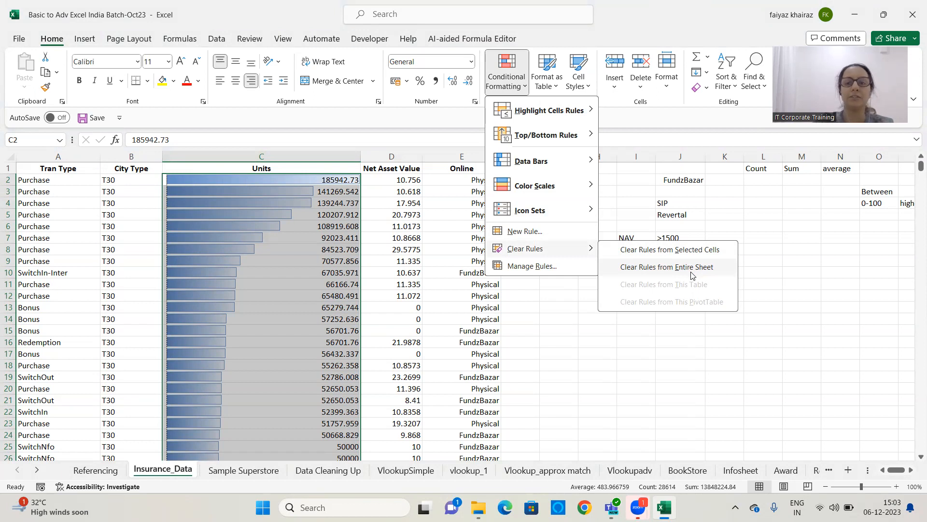
left_click(678, 250)
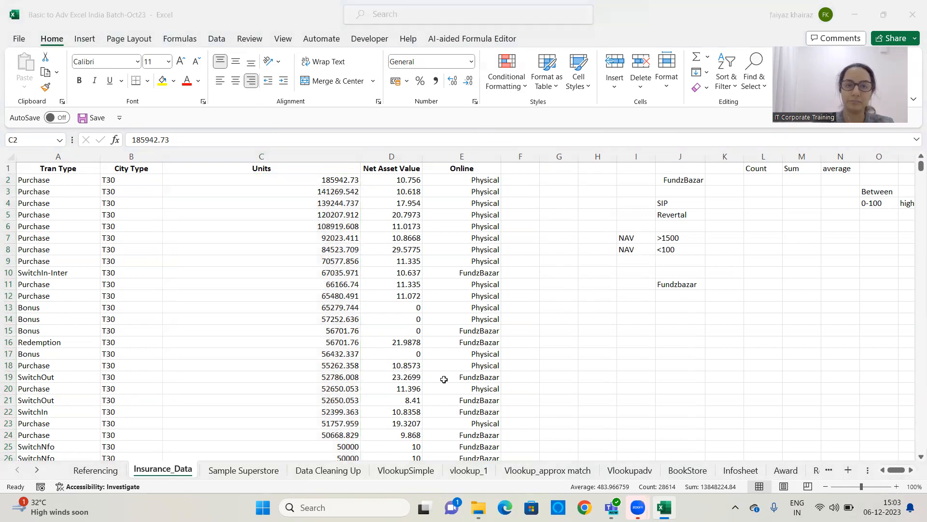
Narrow the Units column back to a smaller width
left_click_drag(361, 156, 268, 150)
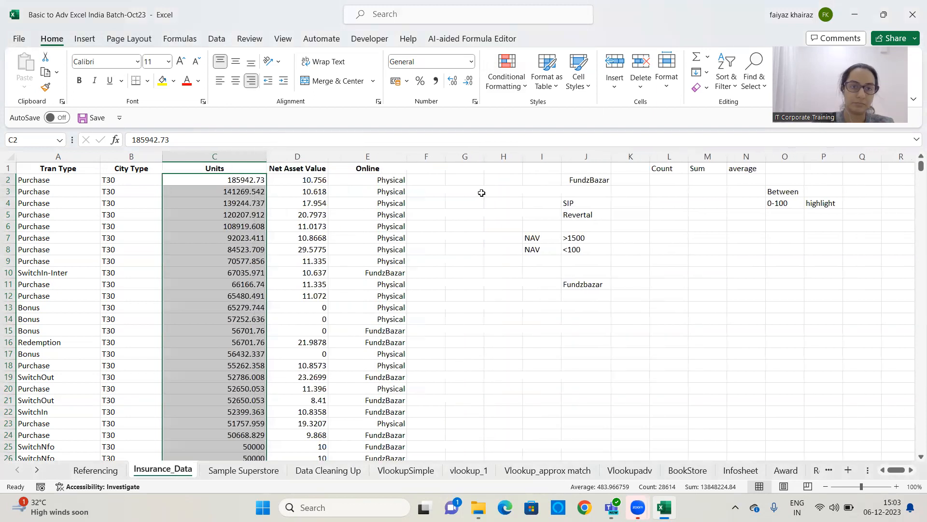
left_click(478, 191)
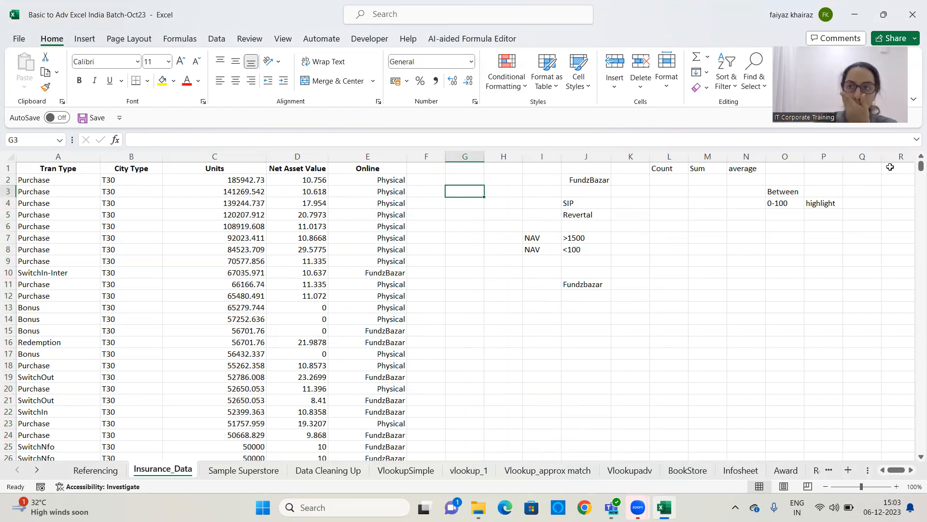
left_click(331, 216)
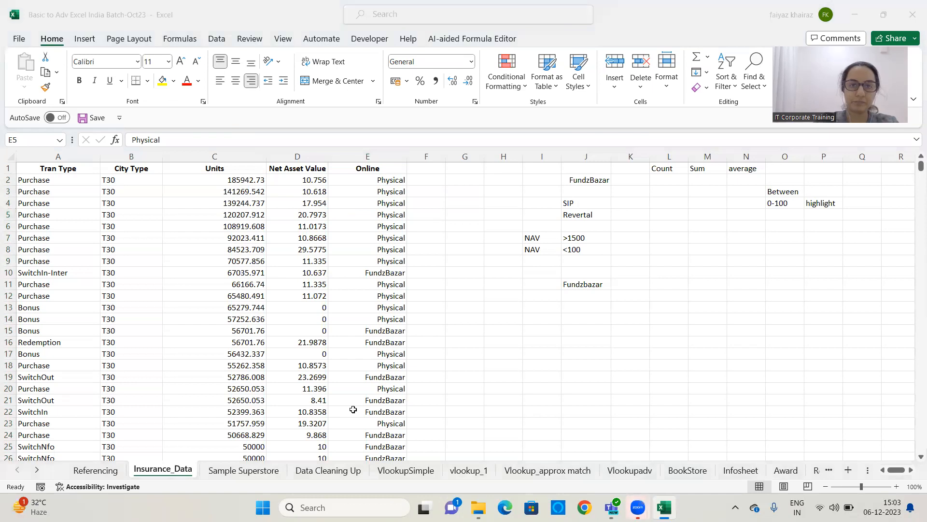
left_click(208, 258)
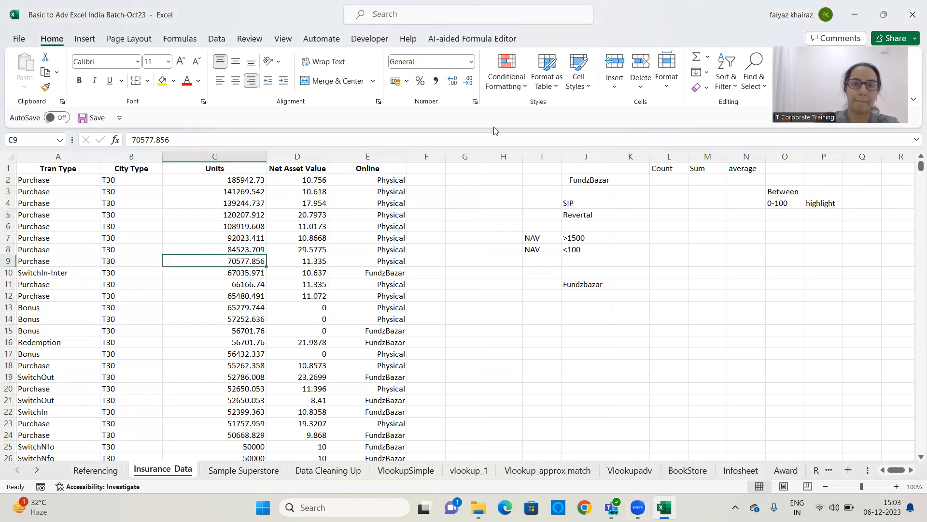
left_click(520, 85)
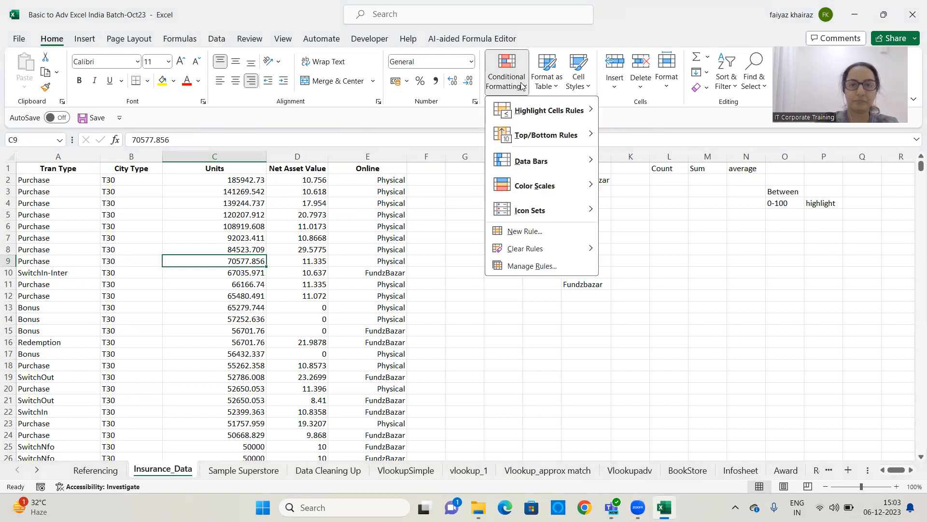
key("Escape")
left_click(332, 212)
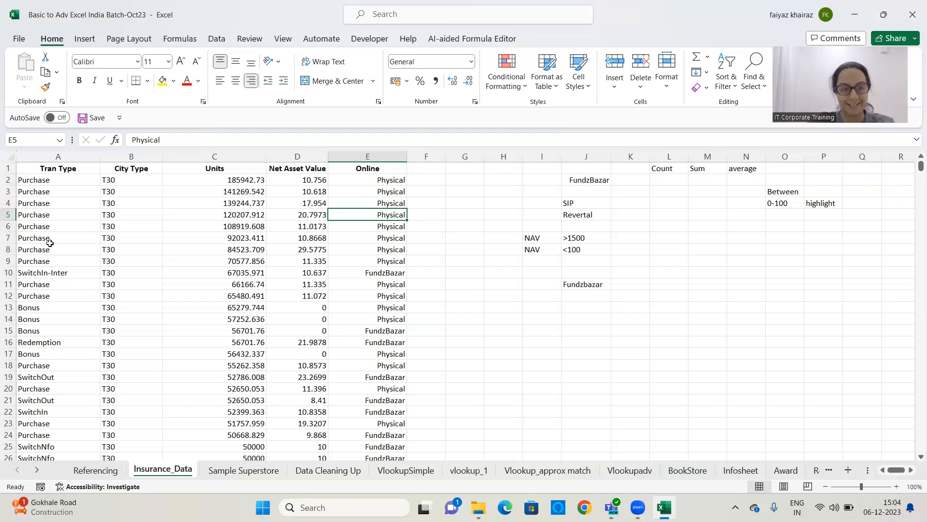
Fill cells A7 to F7 of row 7 with yellow
left_click_drag(22, 237, 415, 232)
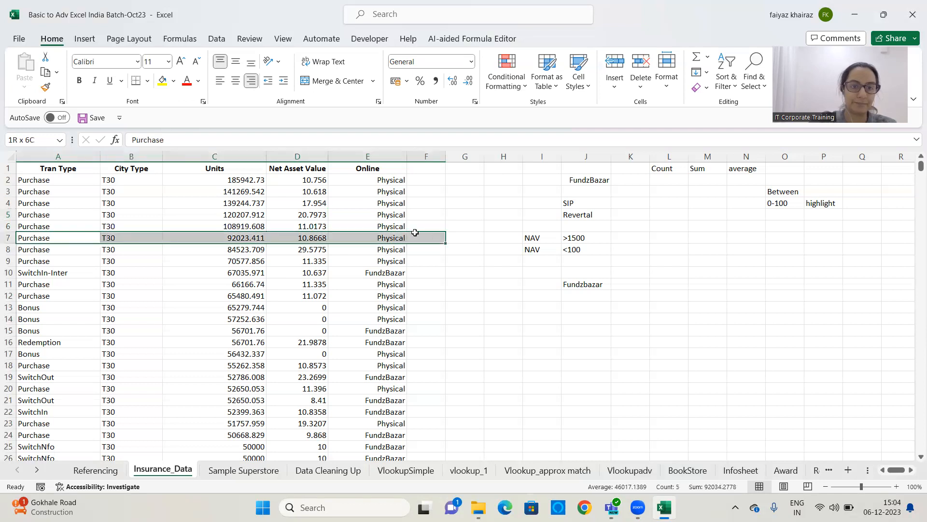
left_click(162, 81)
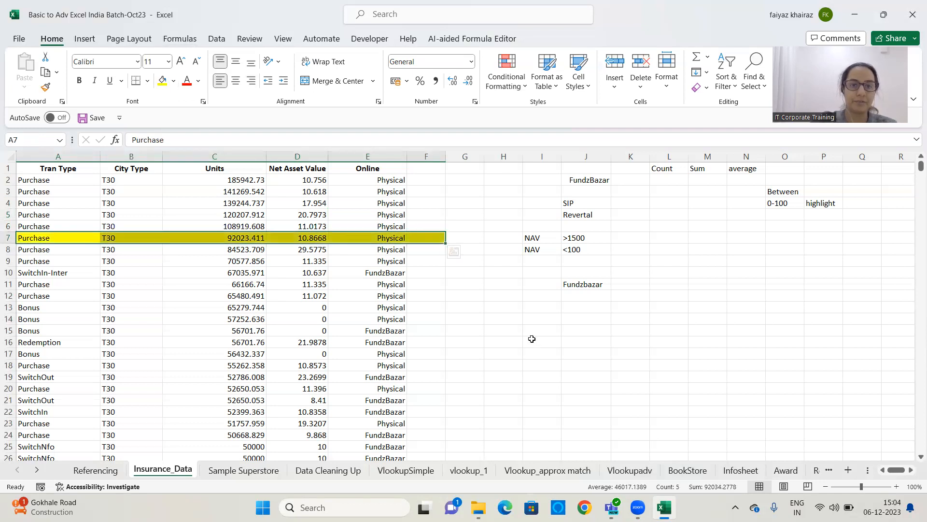
left_click(562, 337)
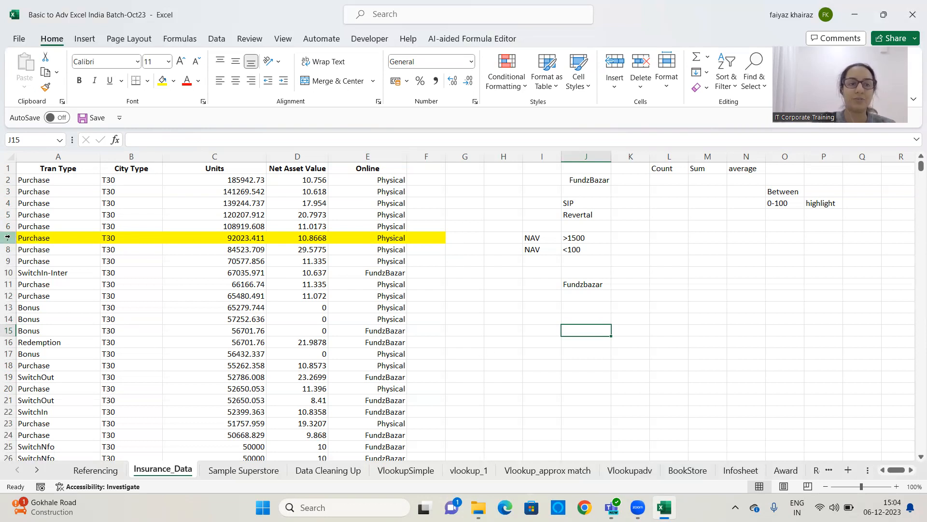
Select row 7 and clear all its formatting
left_click(7, 237)
left_click(703, 87)
left_click(714, 125)
left_click(532, 342)
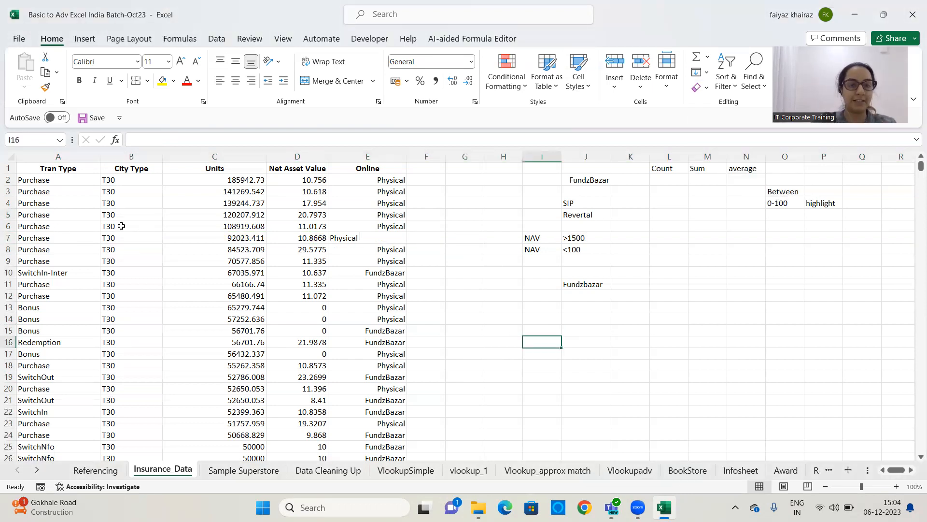
Select the data from A2 across to column E down to the last row and start a new formula-based formatting rule
left_click_drag(65, 180, 401, 334)
key("ctrl+shift+Down")
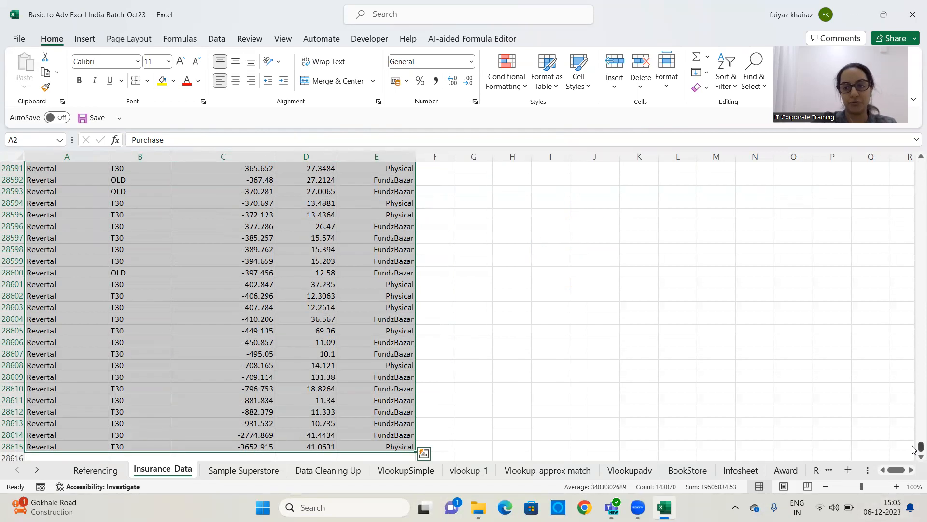
left_click_drag(921, 446, 914, 130)
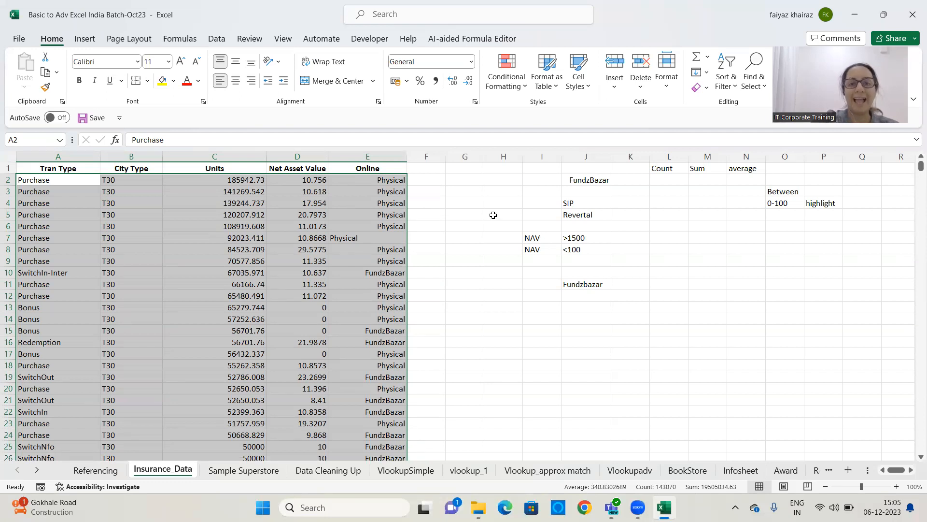
left_click(506, 82)
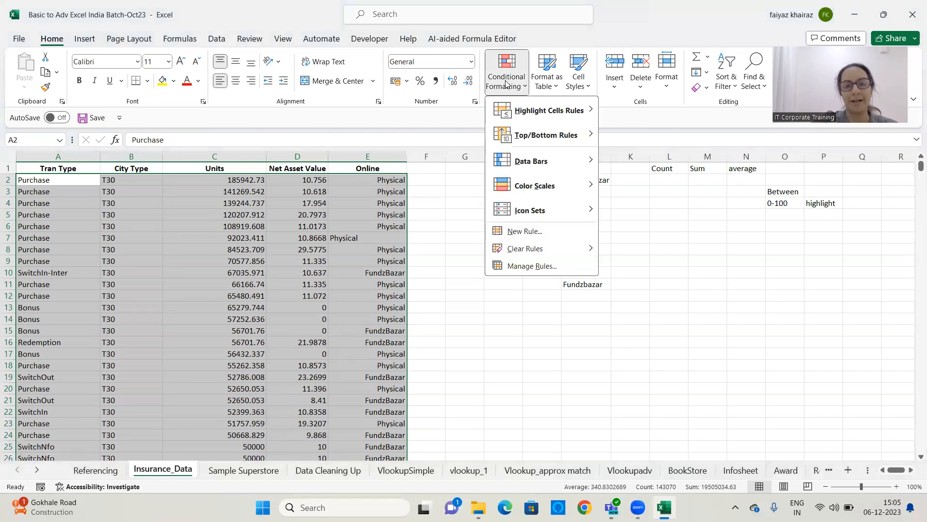
left_click(537, 238)
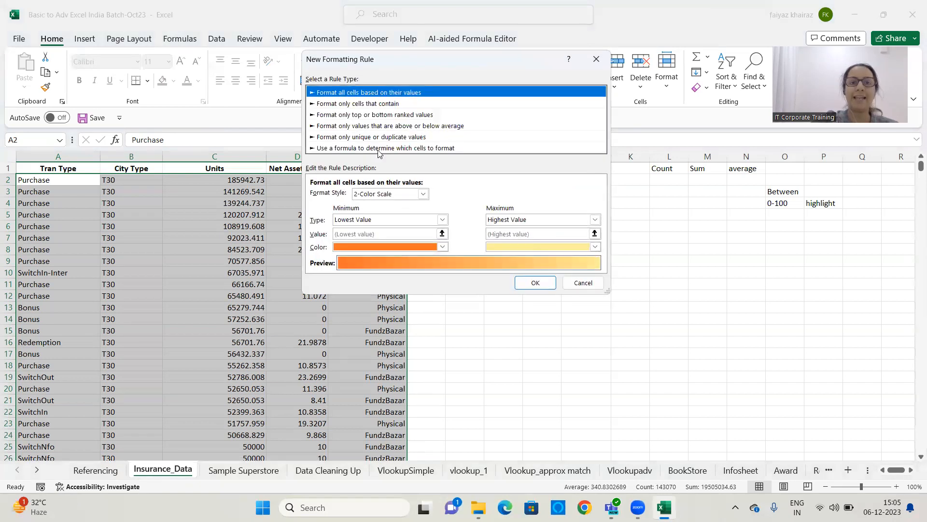
left_click(379, 148)
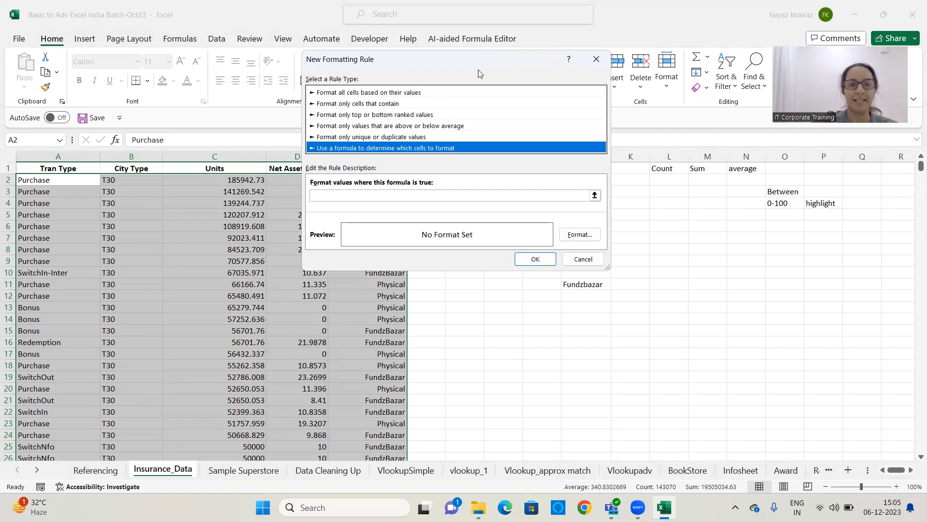
left_click_drag(484, 62, 591, 58)
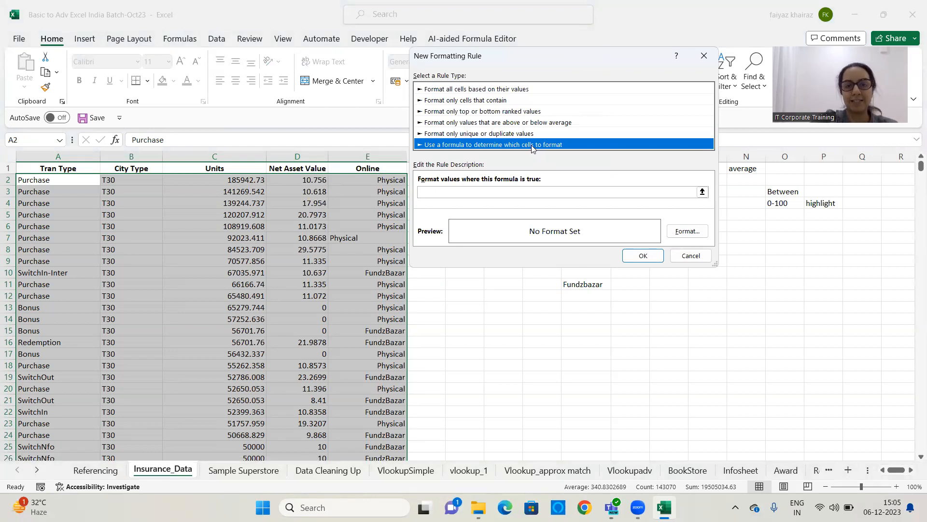
Enter the rule formula =$E2="Fundzbazar" with a column-only absolute reference, and copy it
left_click(439, 192)
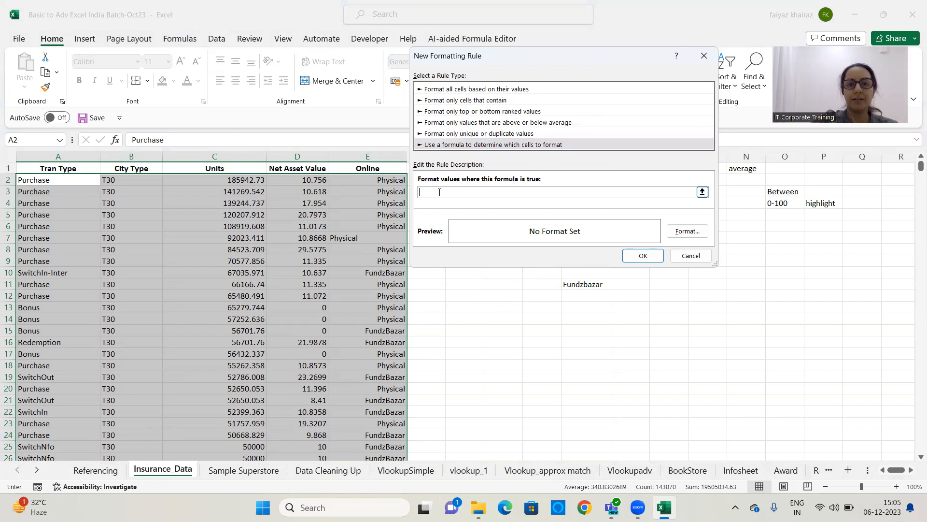
type("=")
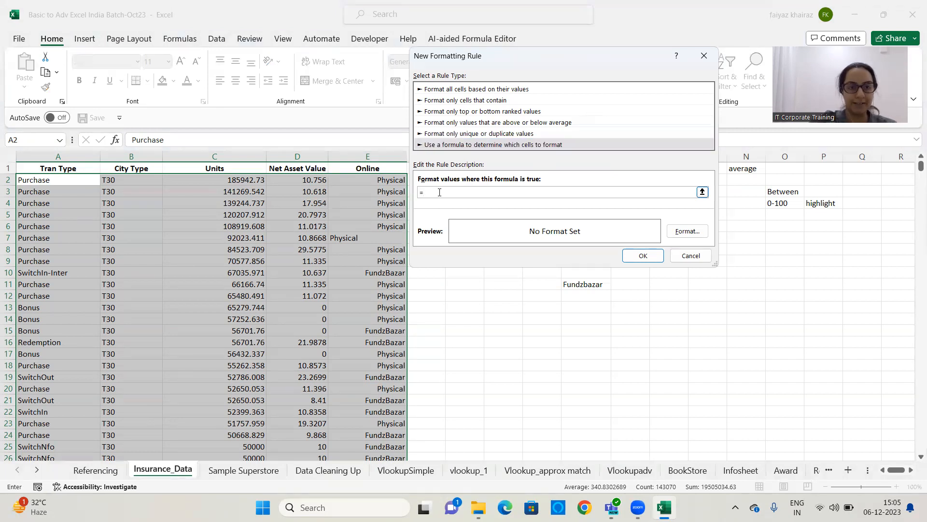
left_click(369, 179)
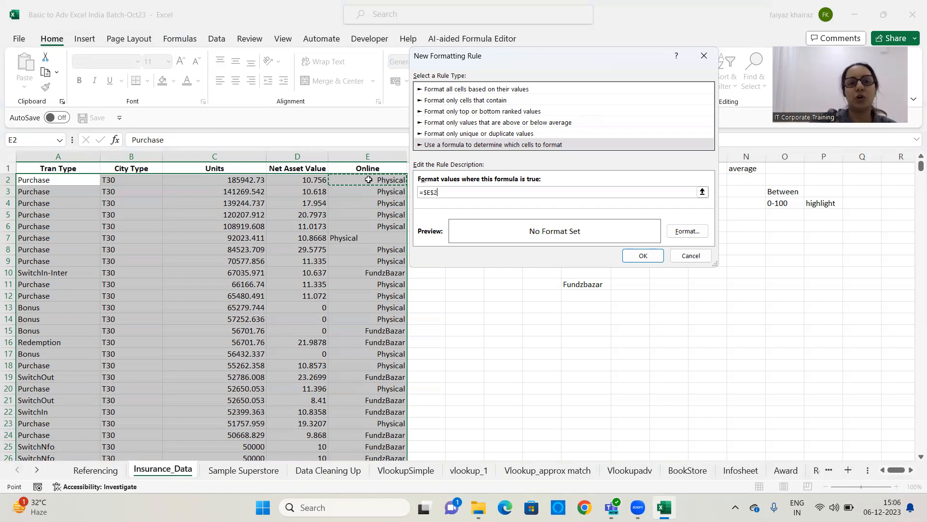
key("BackSpace")
key("BackSpace")
type("2")
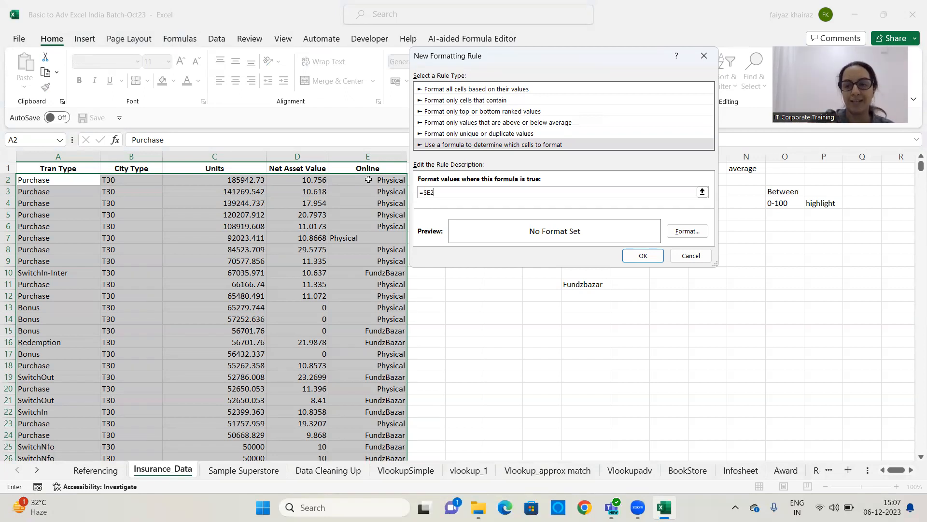
type("=")
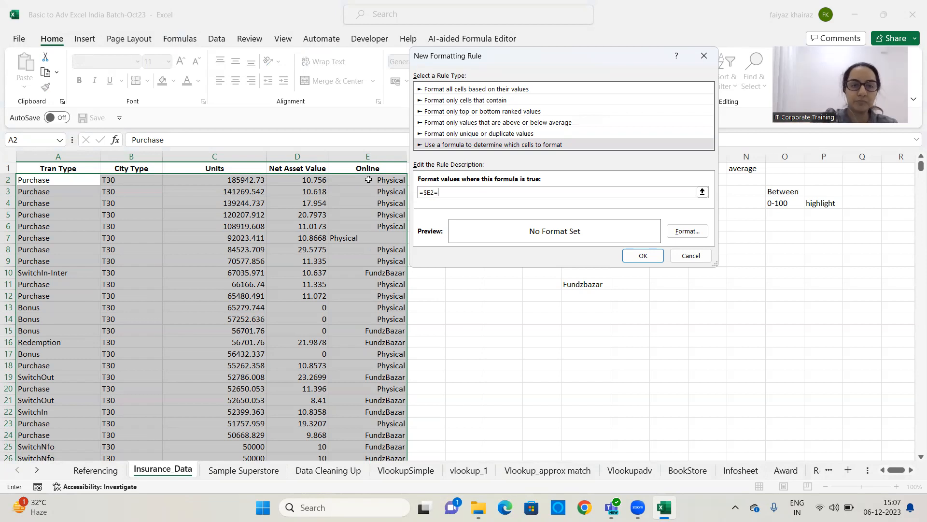
type("\"Fundz")
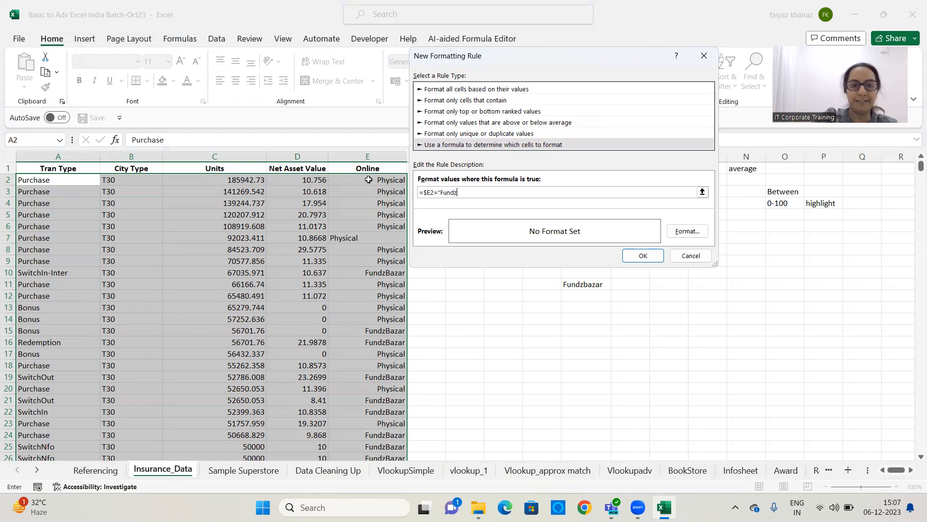
type("baza")
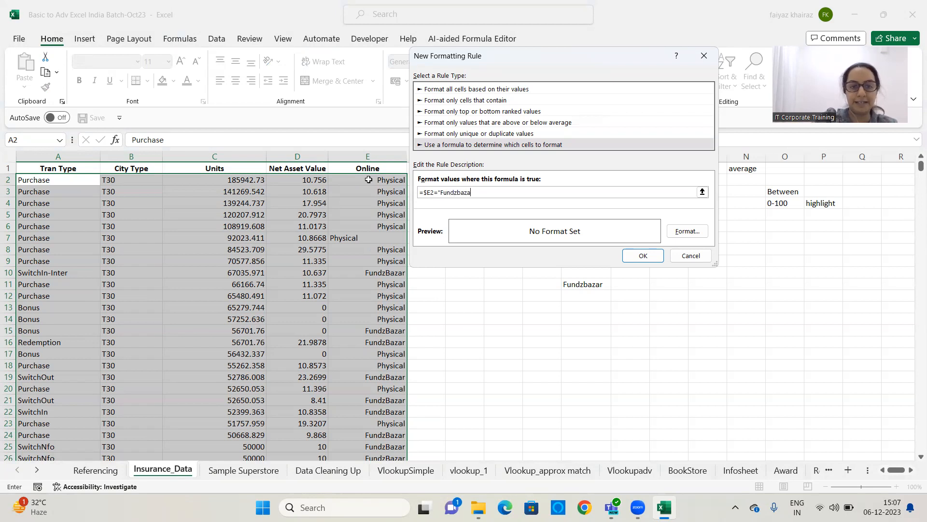
type("r\"")
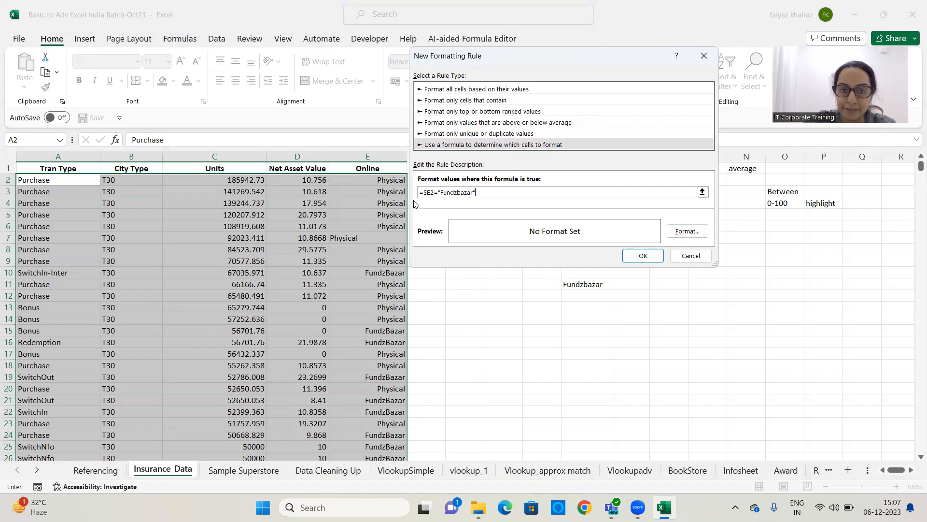
left_click_drag(492, 192, 377, 185)
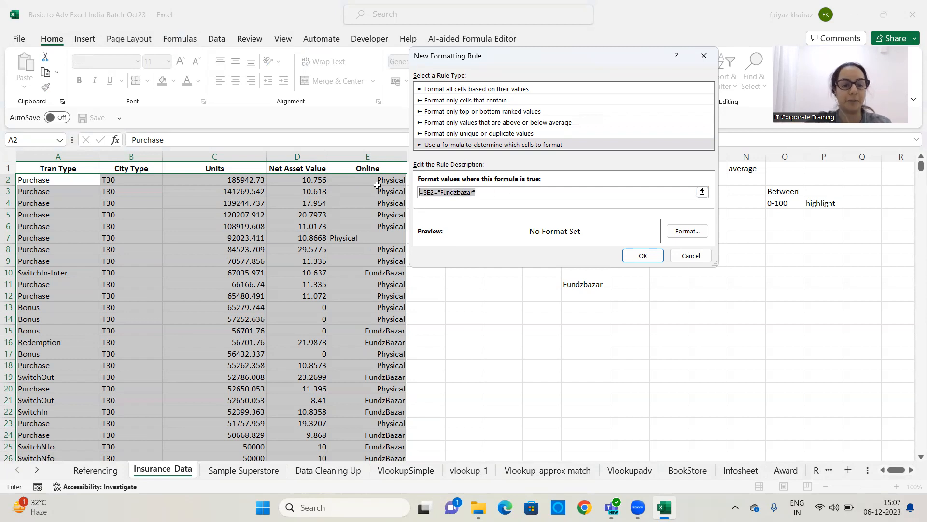
key("ctrl+c")
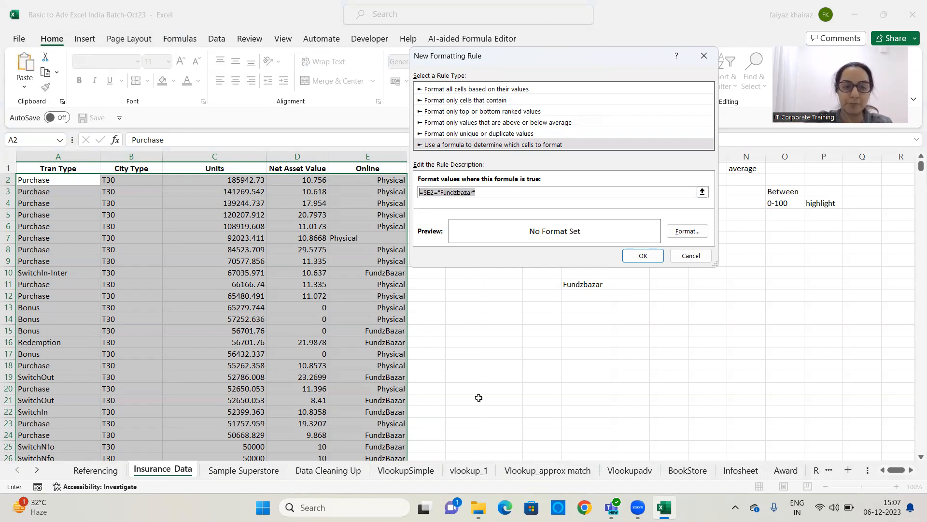
Set a green fill as the rule's format and apply the rule to the selected rows
key("Escape")
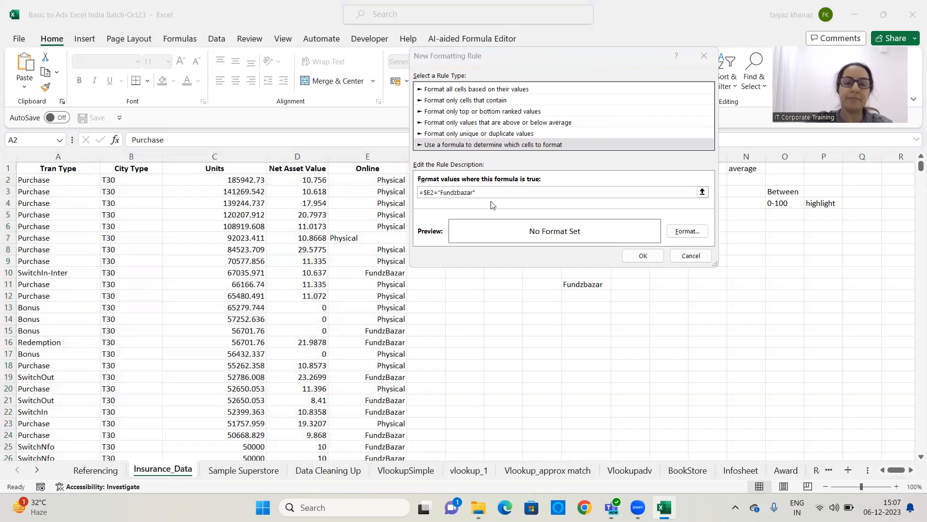
left_click(688, 237)
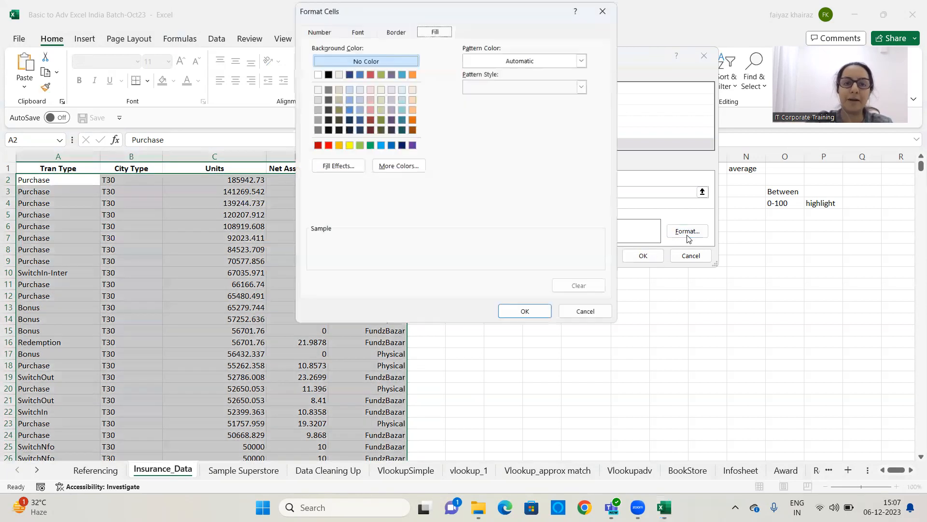
left_click(359, 145)
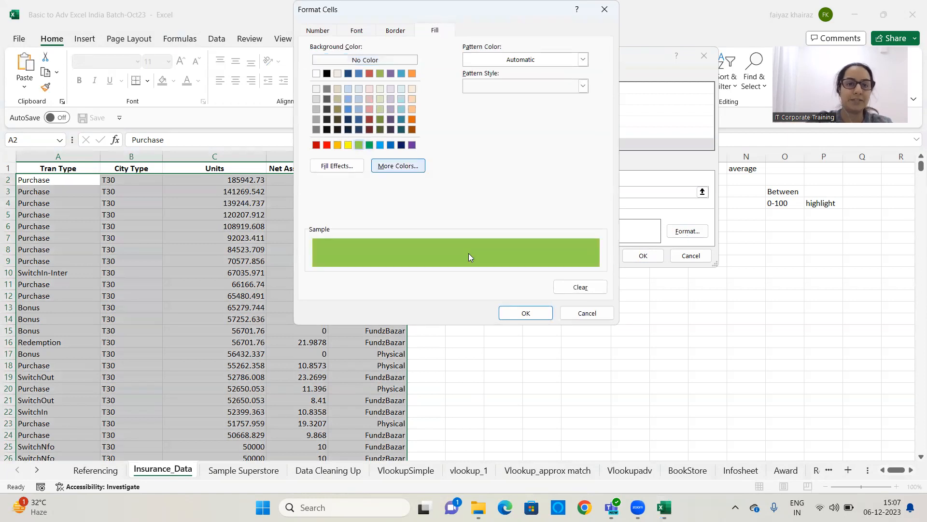
left_click(525, 313)
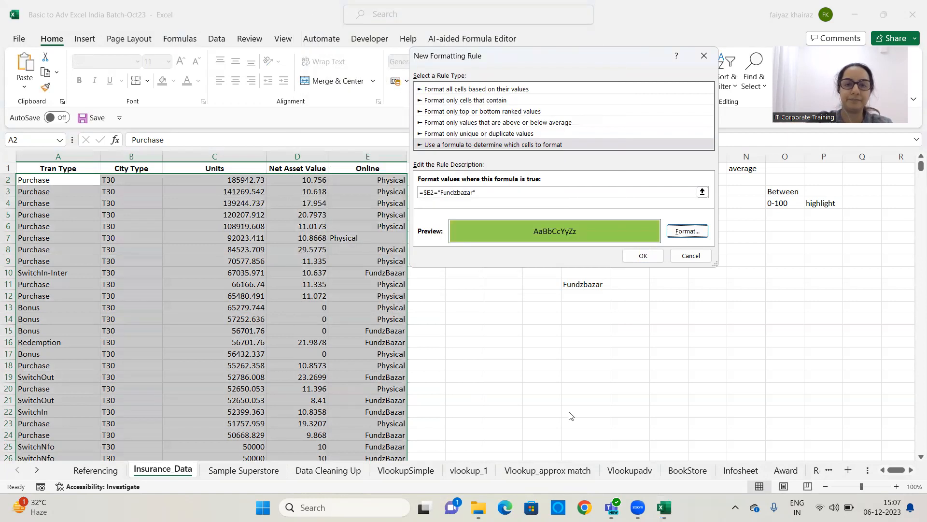
left_click(640, 255)
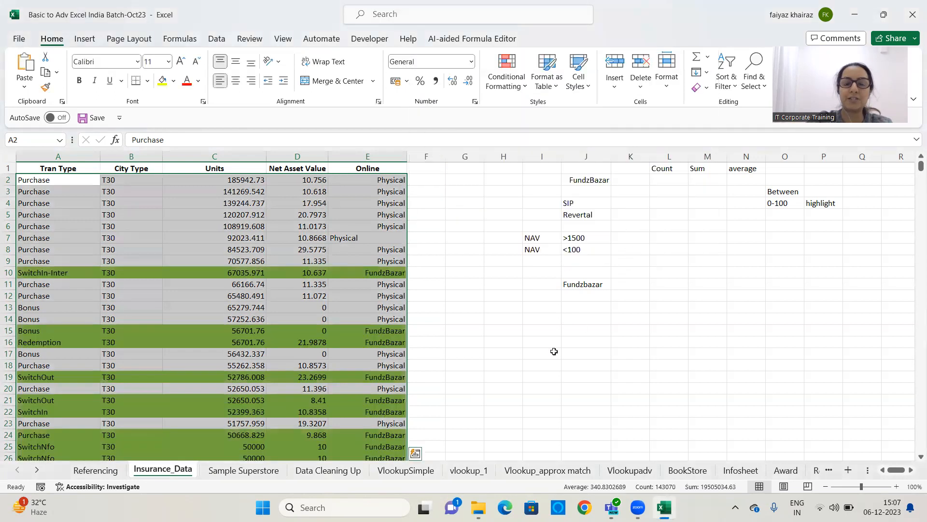
Review the highlighted rows, then clear the conditional formatting rules from the selected data cells
scroll(459, 243, "down", 13)
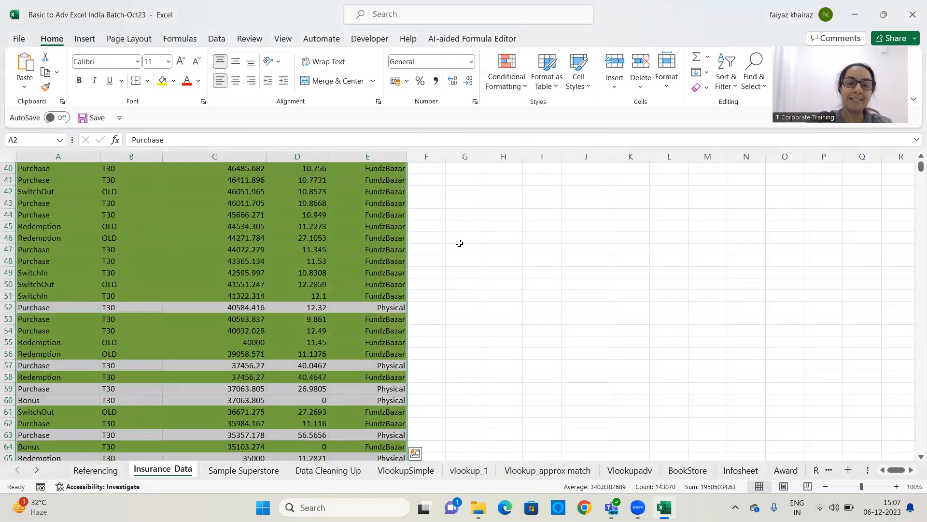
scroll(459, 243, "down", 20)
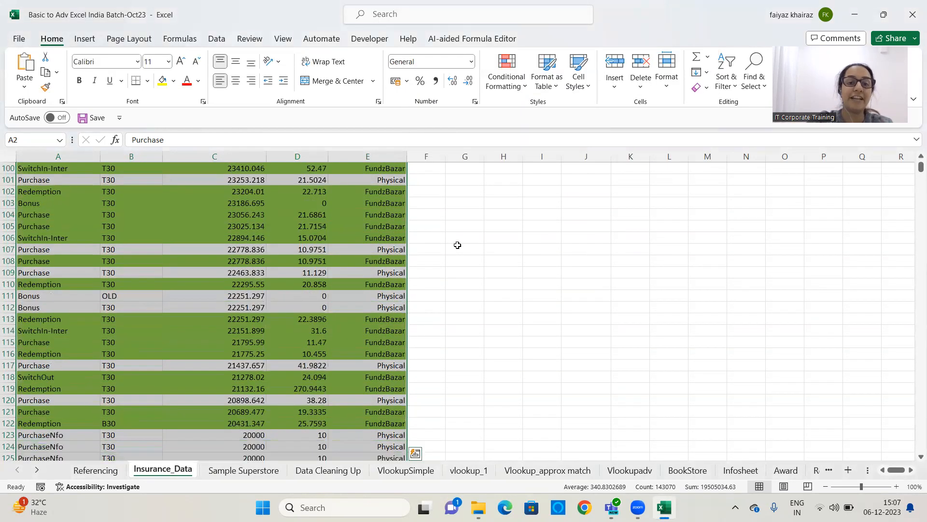
scroll(458, 244, "down", 20)
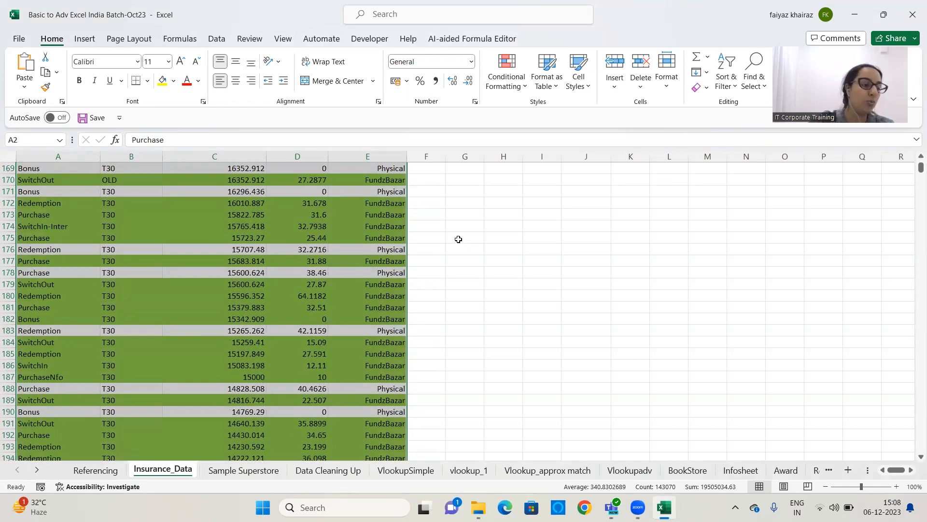
scroll(458, 239, "down", 9)
left_click_drag(921, 167, 913, 160)
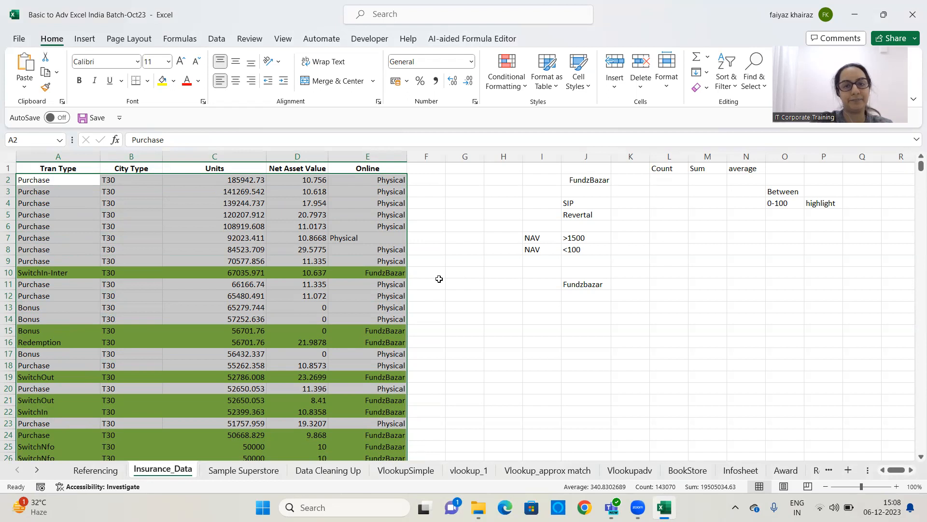
left_click(521, 93)
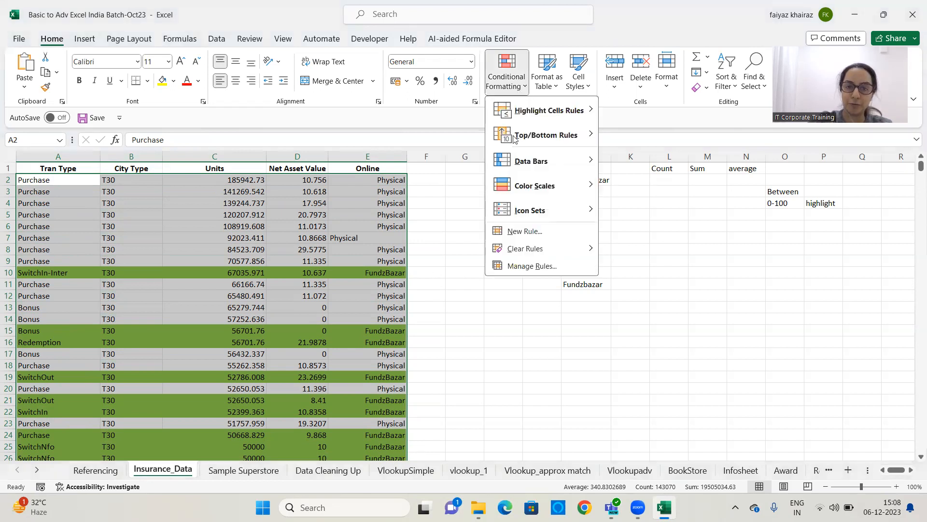
mouse_move(517, 251)
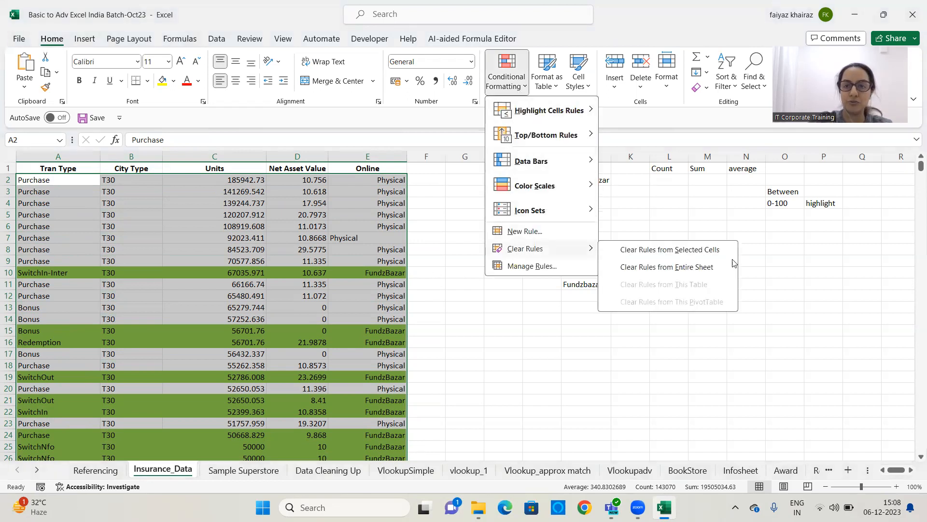
left_click(692, 251)
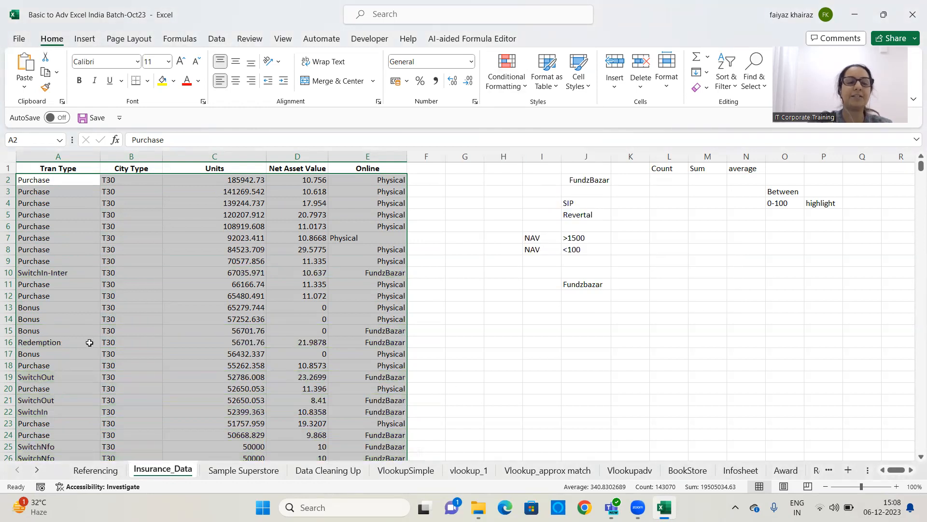
Select the data from A2 across to column E down to the last row and start a new formula-based formatting rule
left_click(124, 272)
left_click_drag(25, 179, 365, 182)
key("ctrl+shift+Down")
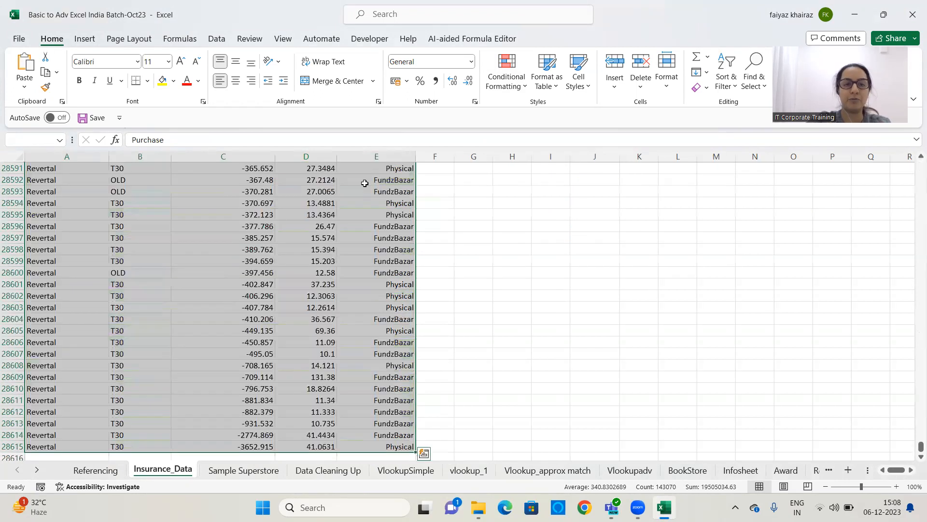
left_click(513, 83)
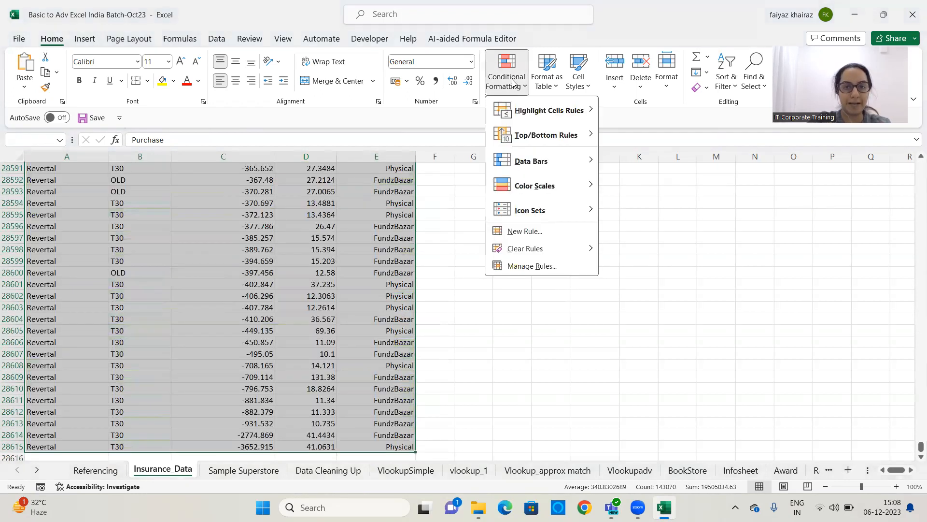
left_click(529, 236)
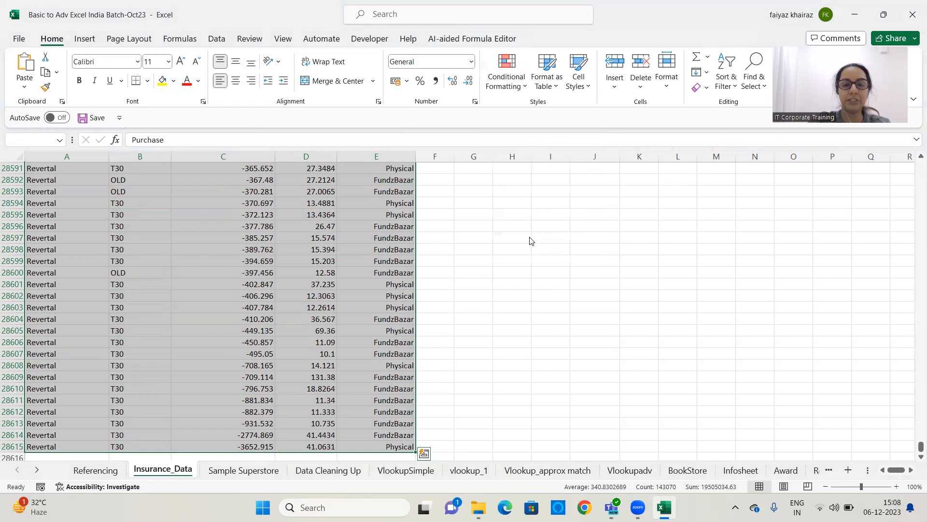
left_click(499, 134)
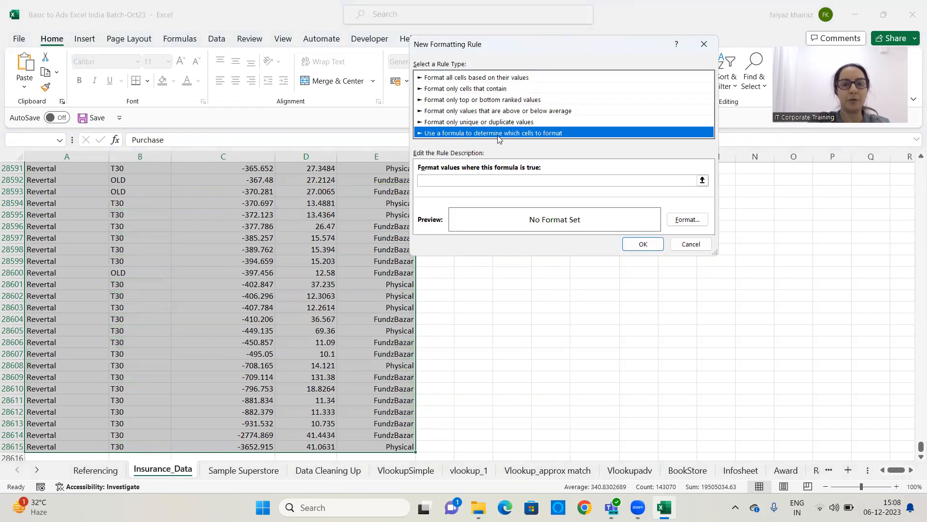
Enter the rule formula =$E2="Fundzbazar", keeping only the column reference absolute
left_click(480, 179)
type("=")
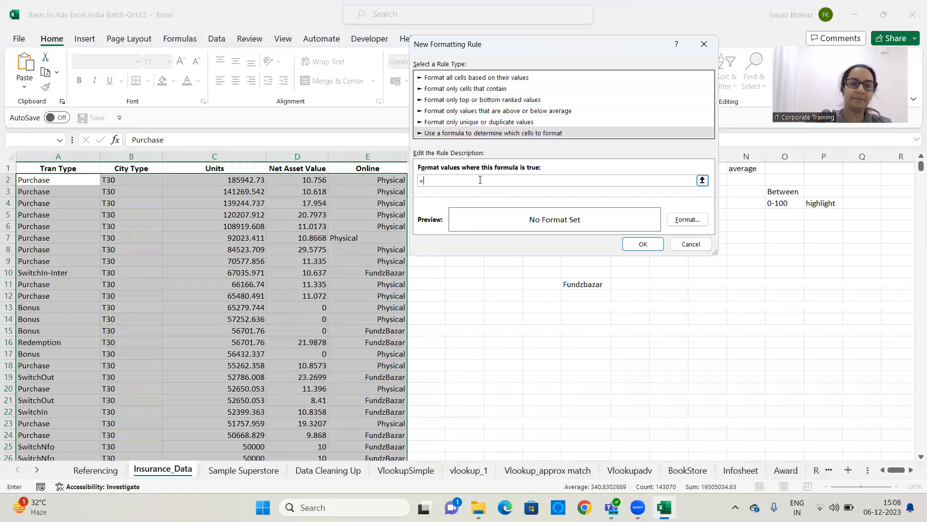
left_click(363, 180)
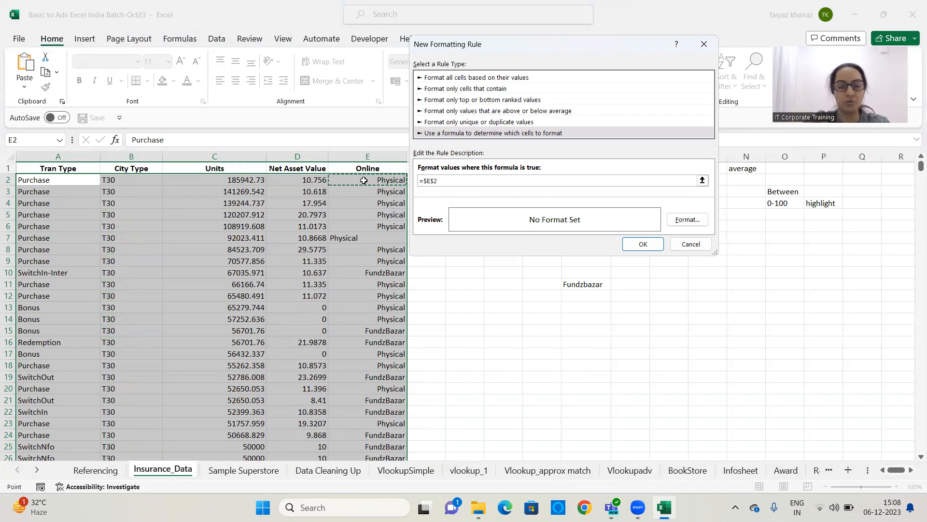
key("BackSpace")
key("BackSpace")
type("2")
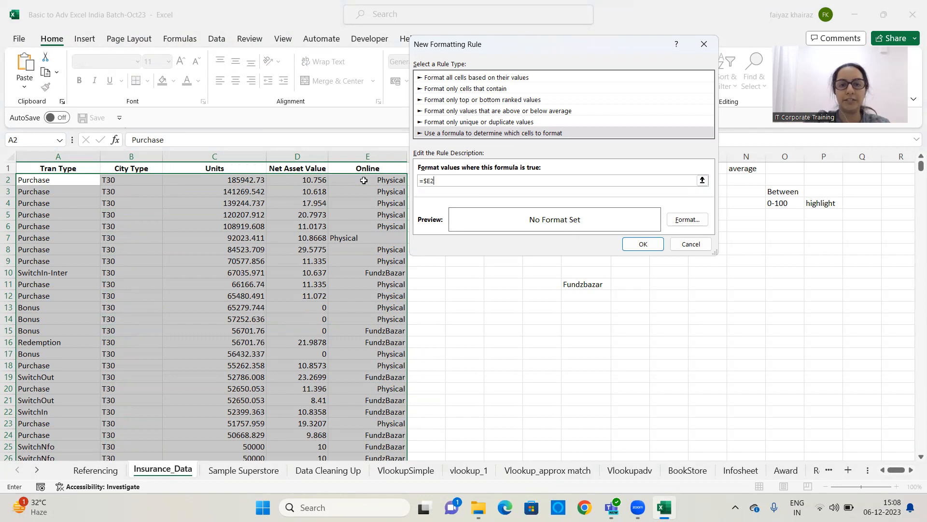
type("=")
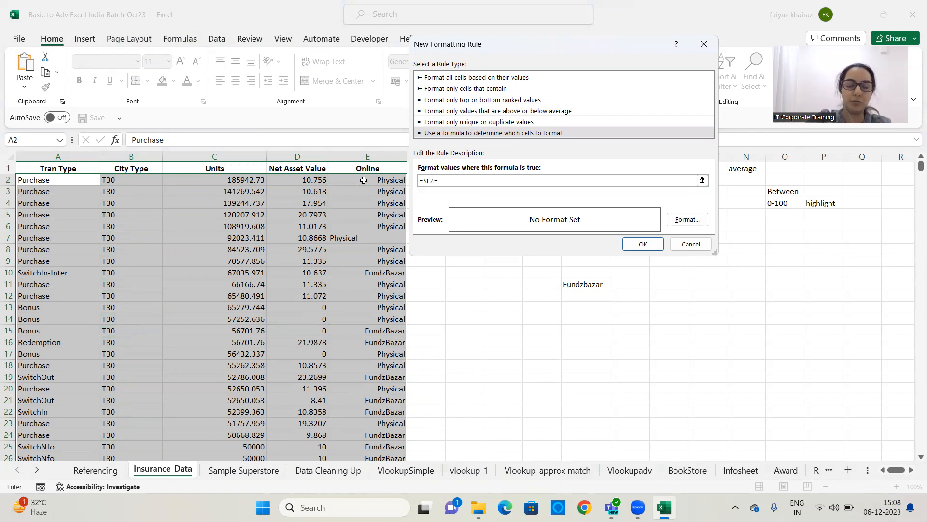
type("\"Fundz")
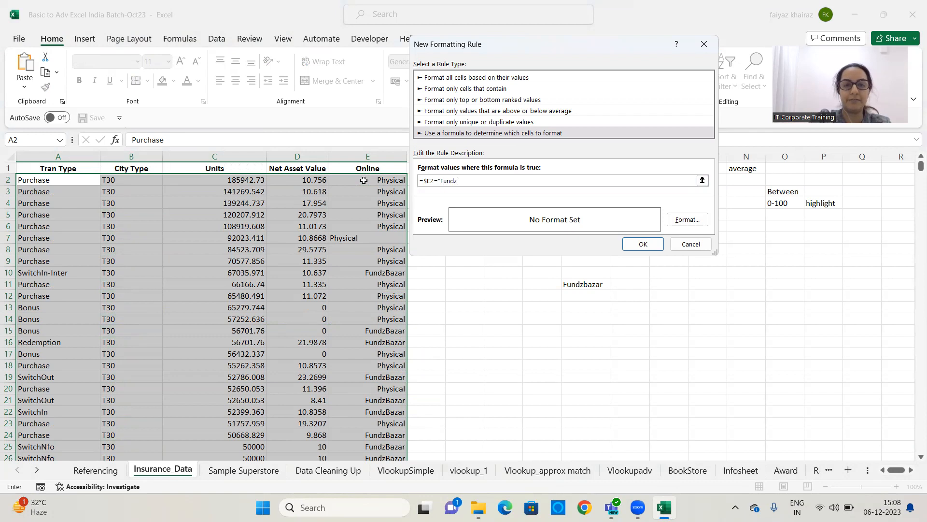
type("bazar")
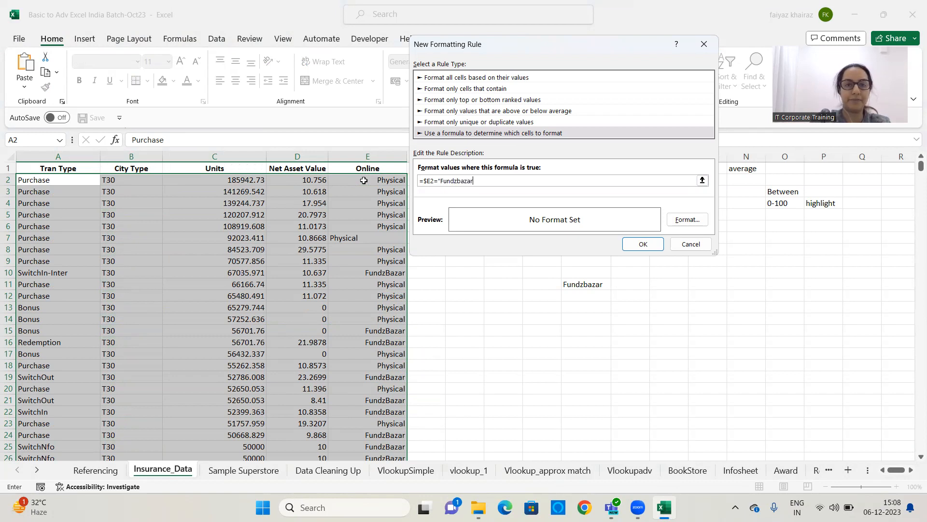
type("\"")
Set a blue fill as the rule's format and apply the rule to the selected rows
left_click(687, 219)
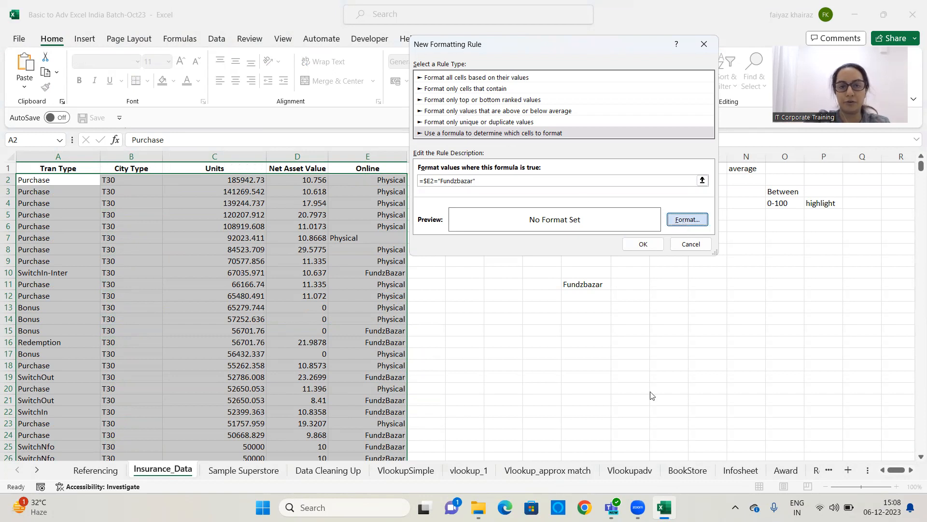
left_click(487, 145)
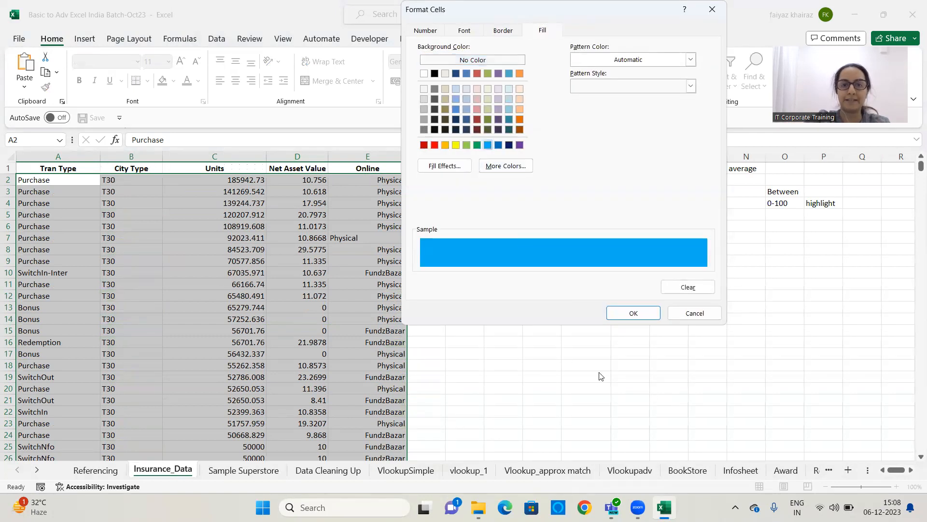
left_click(645, 316)
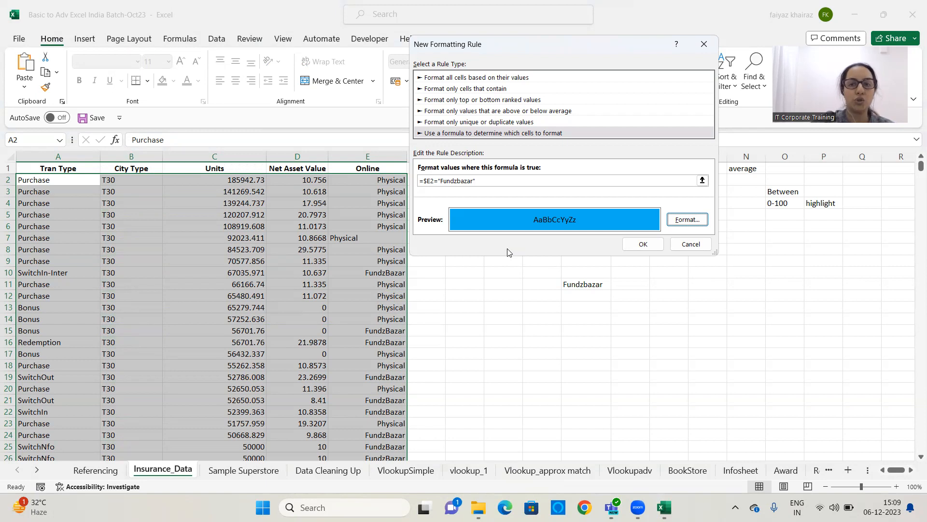
left_click(649, 245)
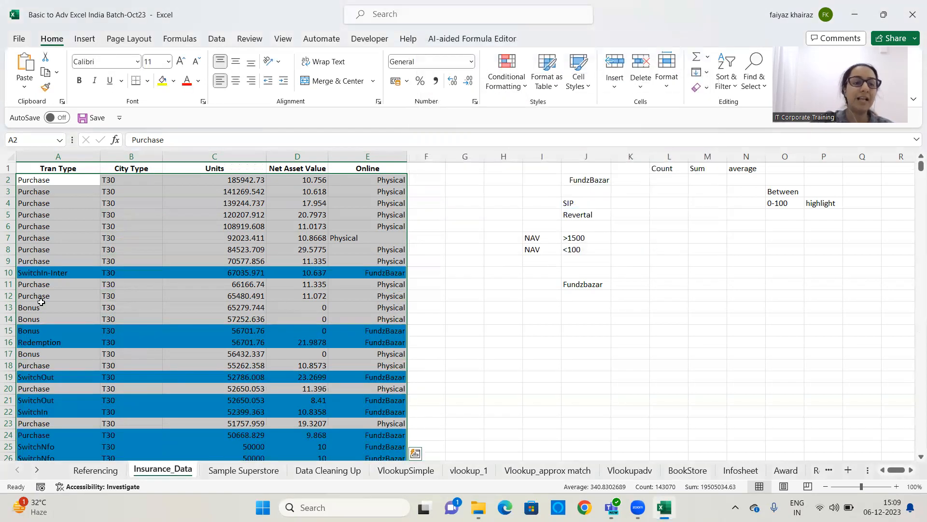
Clear all conditional formatting rules from the entire sheet
scroll(475, 333, "down", 17)
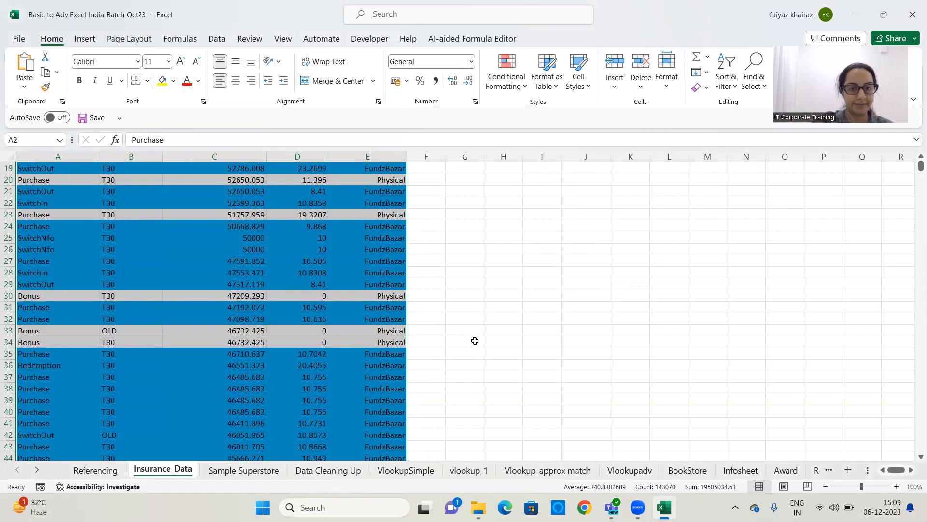
scroll(458, 349, "down", 20)
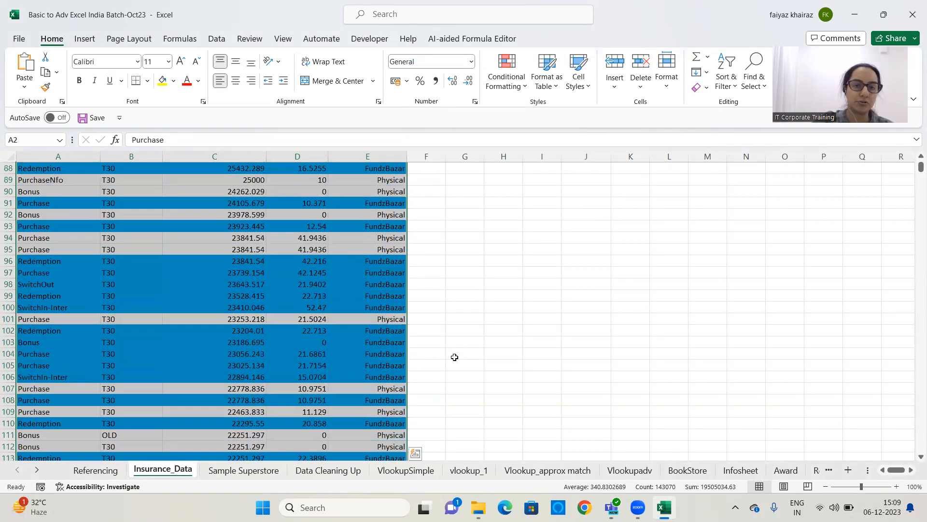
scroll(452, 362, "down", 15)
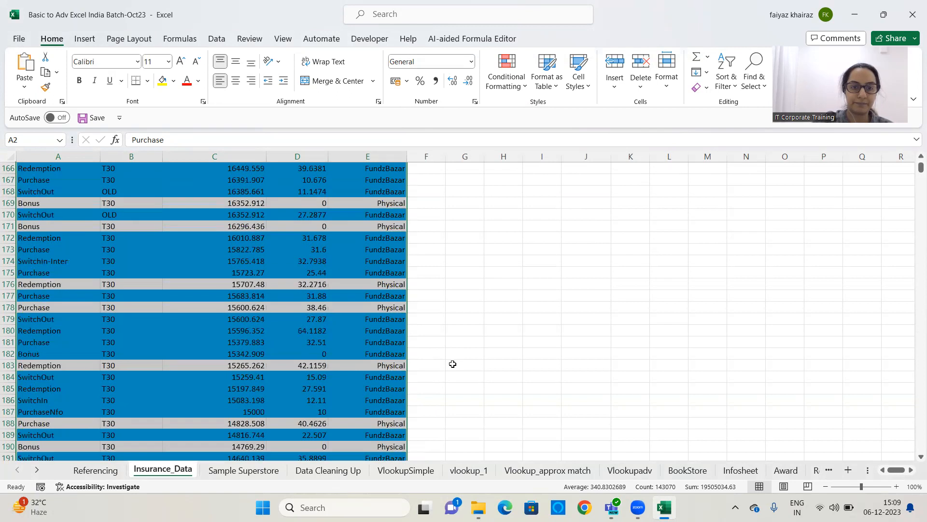
left_click_drag(914, 174, 914, 165)
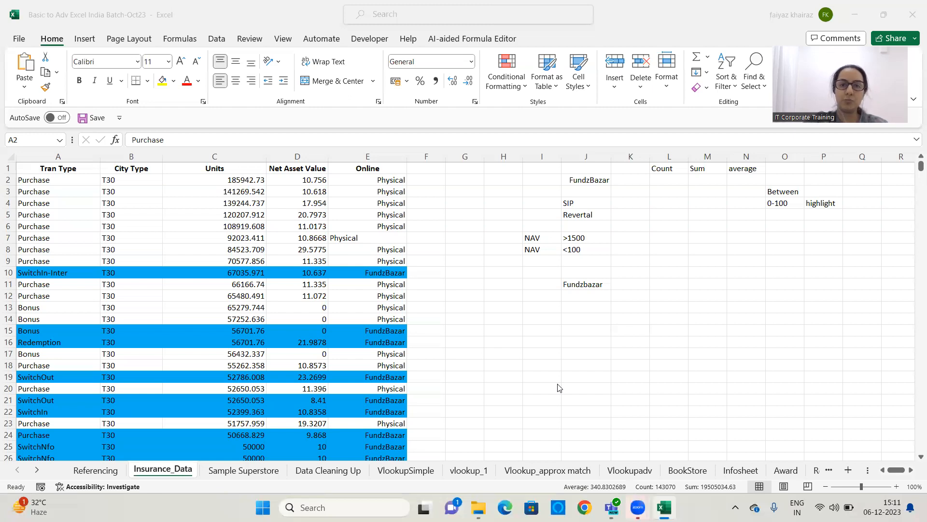
left_click(433, 199)
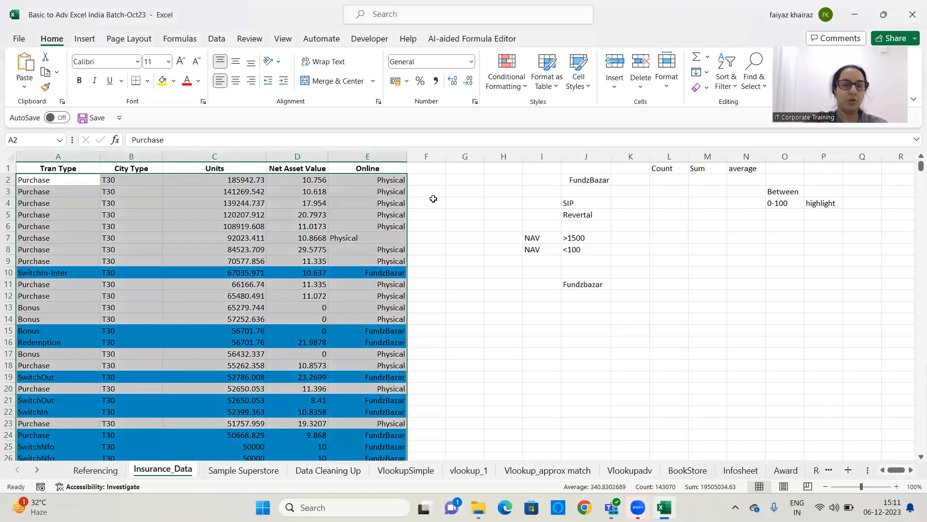
left_click(506, 72)
mouse_move(527, 258)
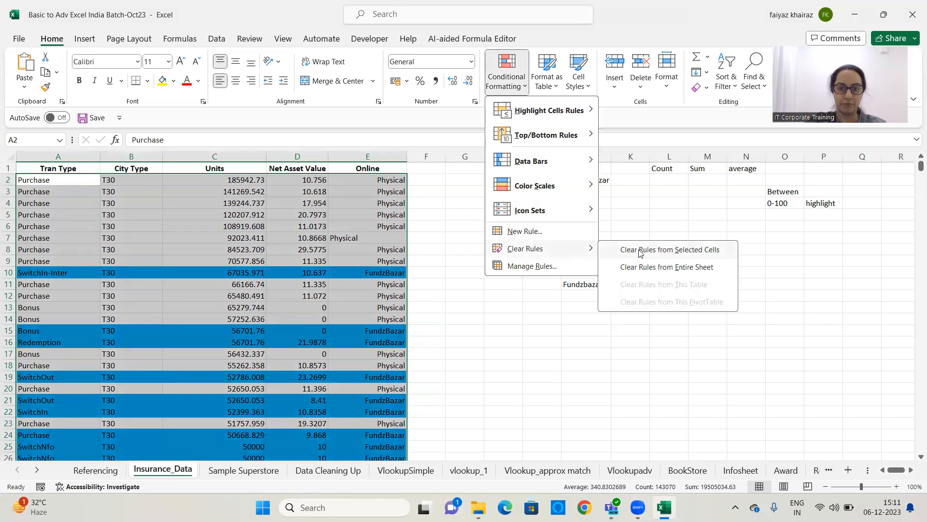
left_click(641, 266)
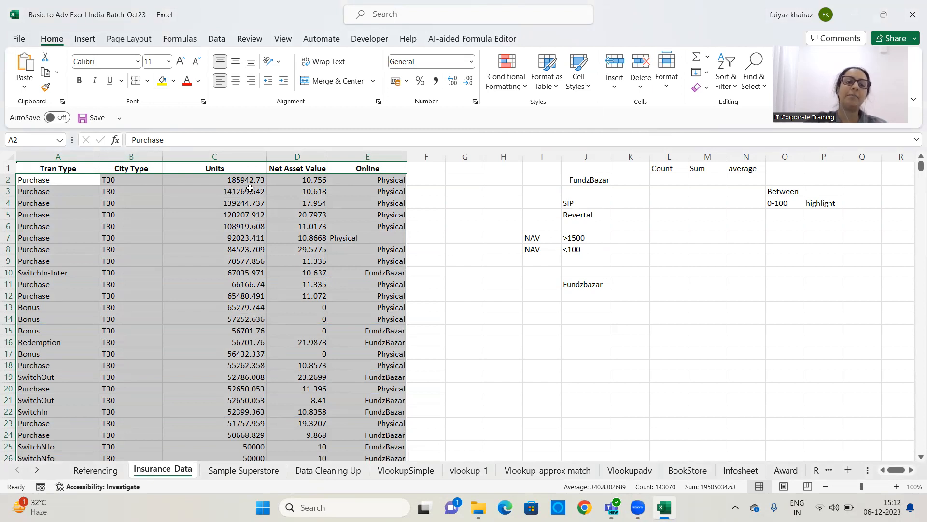
Select the block from A2 through column E down to the final data row and open a new formula-based conditional formatting rule
scroll(278, 341, "down", 20)
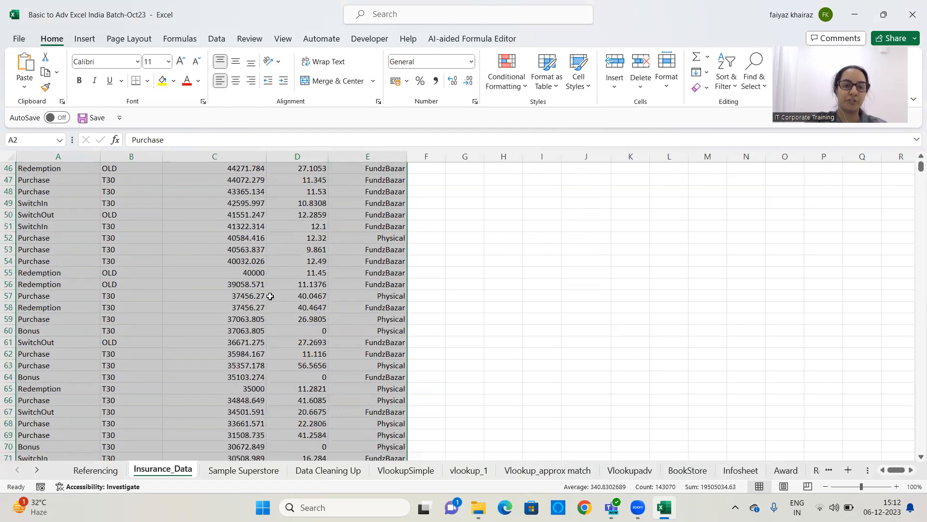
left_click_drag(920, 167, 914, 142)
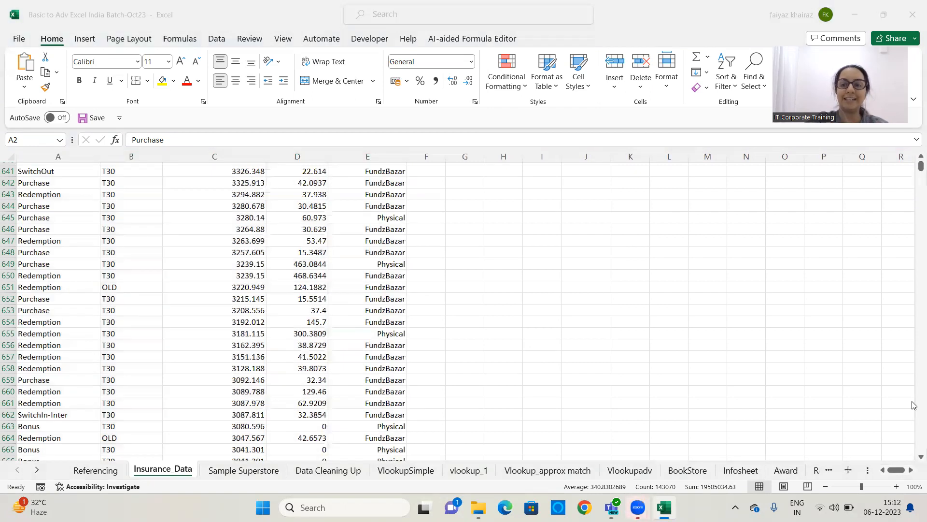
left_click(914, 165)
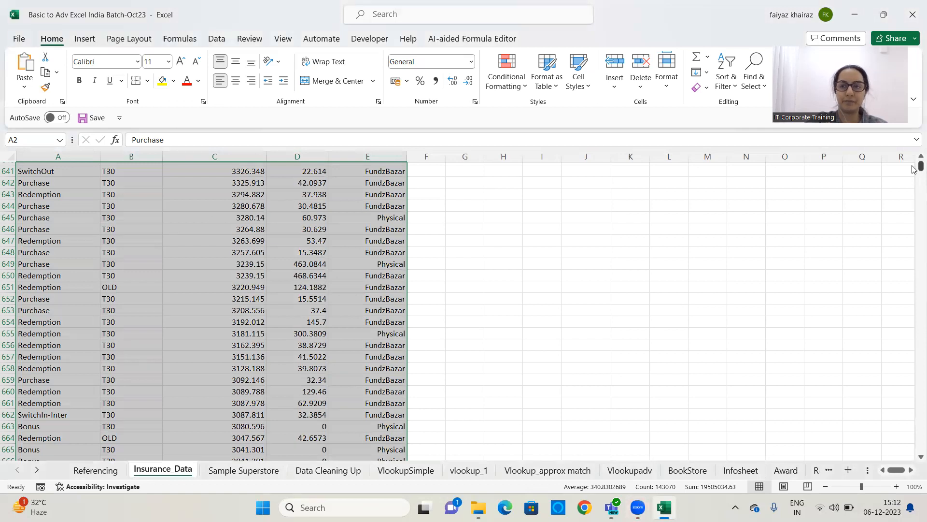
left_click(457, 284)
left_click_drag(916, 167, 913, 94)
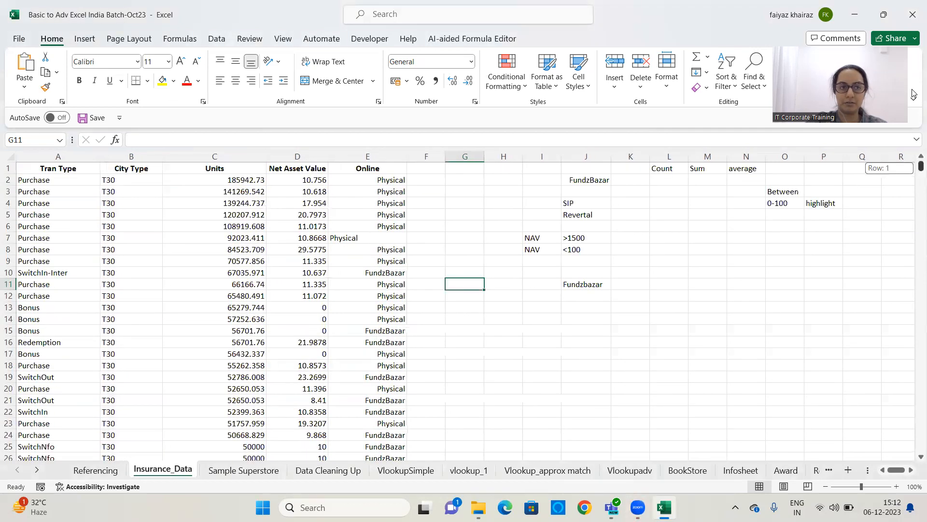
left_click(59, 180)
key("ctrl+shift+Right")
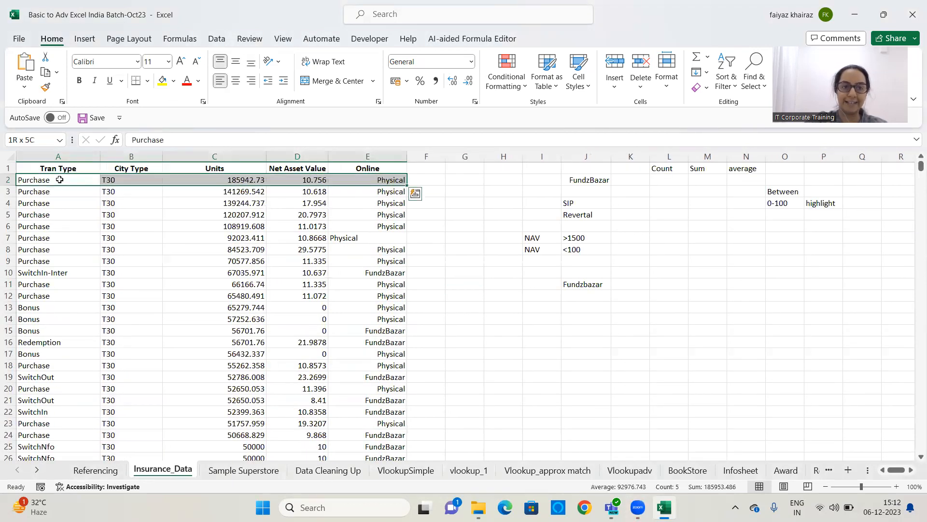
key("ctrl+shift+Down")
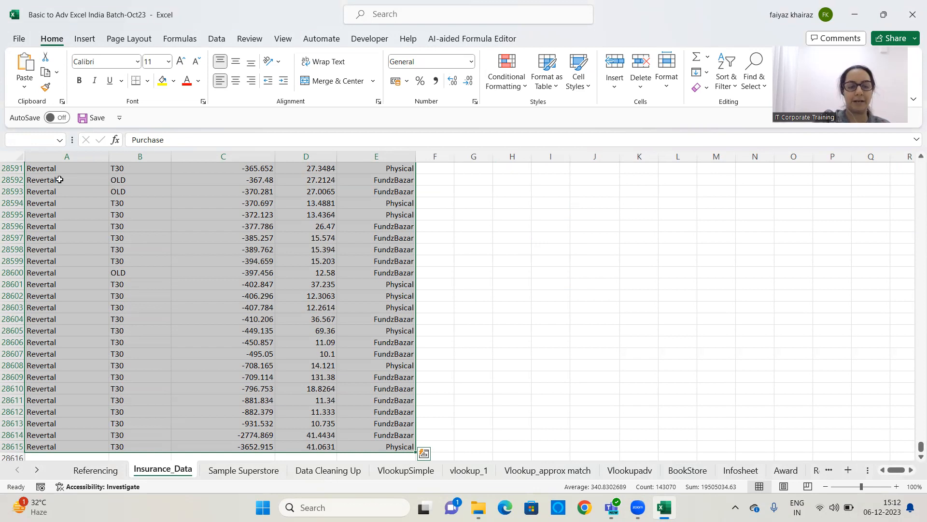
key("ctrl+BackSpace")
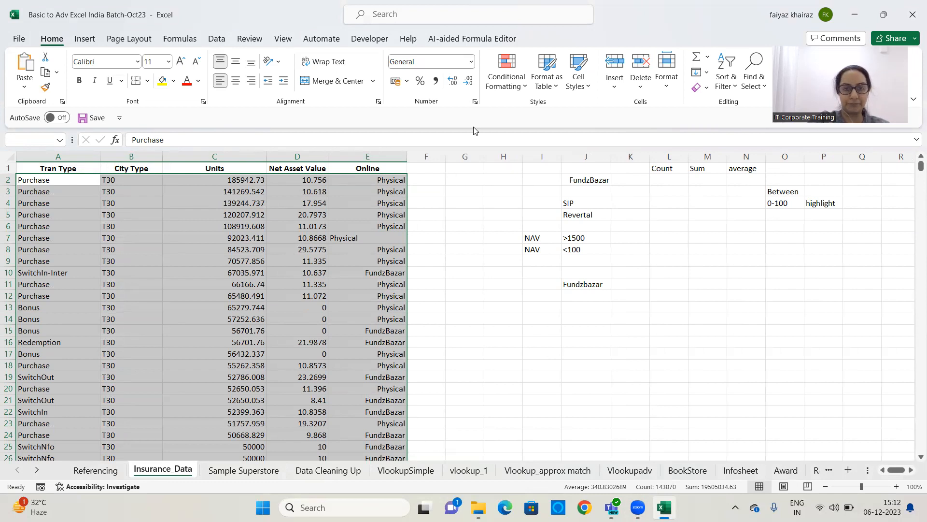
left_click(505, 80)
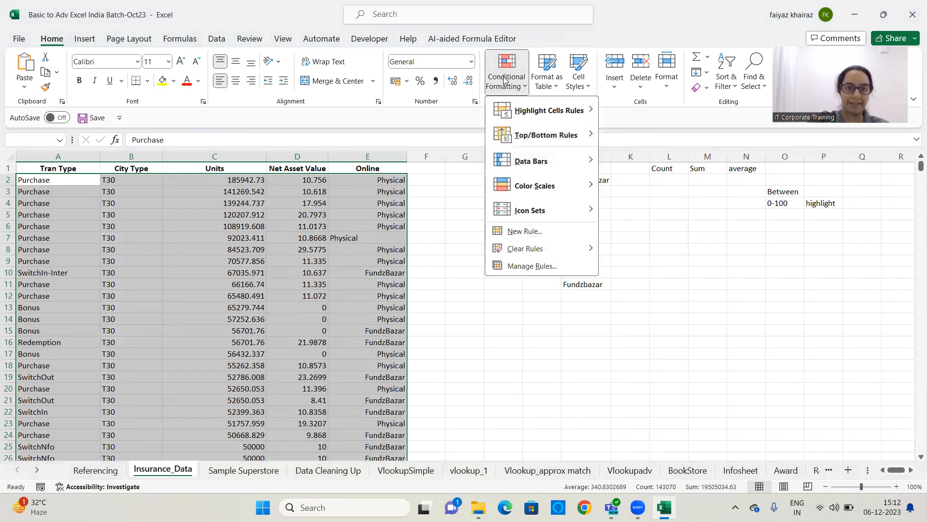
left_click(539, 234)
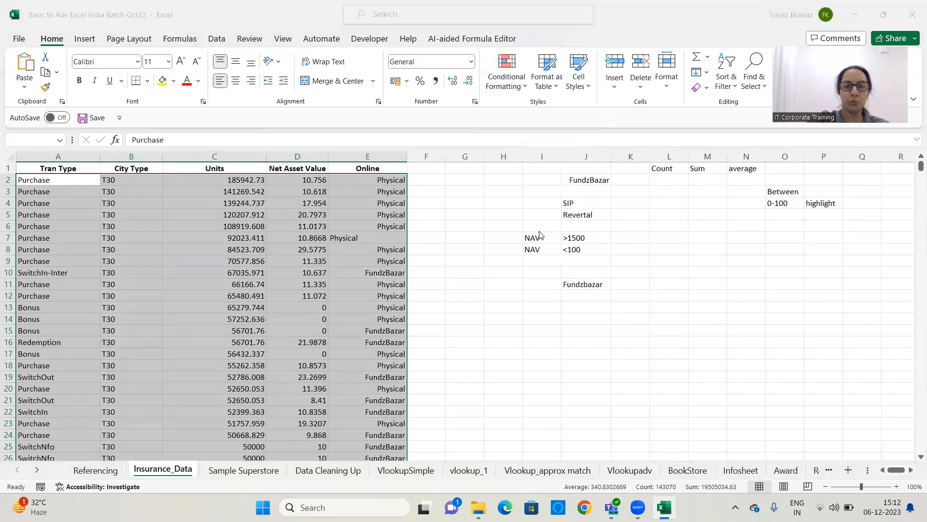
left_click(498, 122)
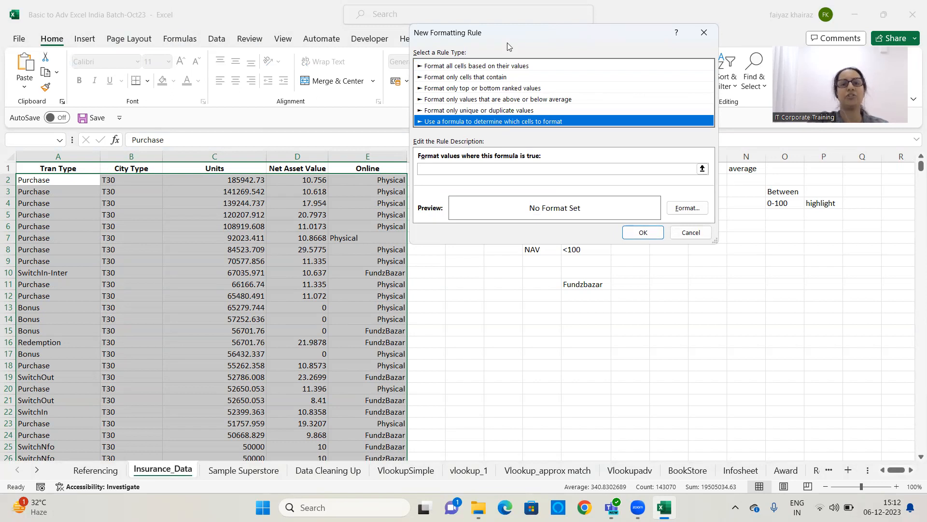
left_click_drag(509, 35, 538, 51)
Enter the rule formula =$C2>0, keeping only the column reference absolute
left_click(474, 183)
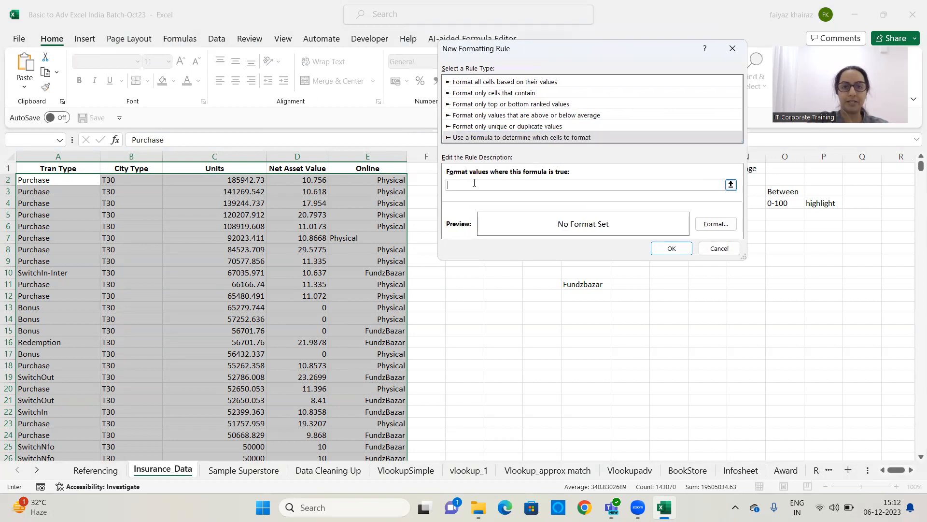
type("=")
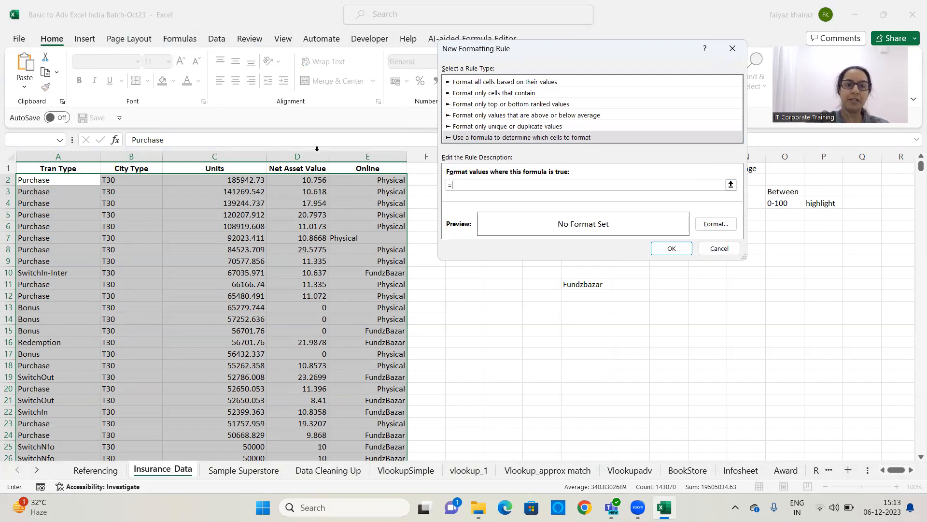
left_click(239, 179)
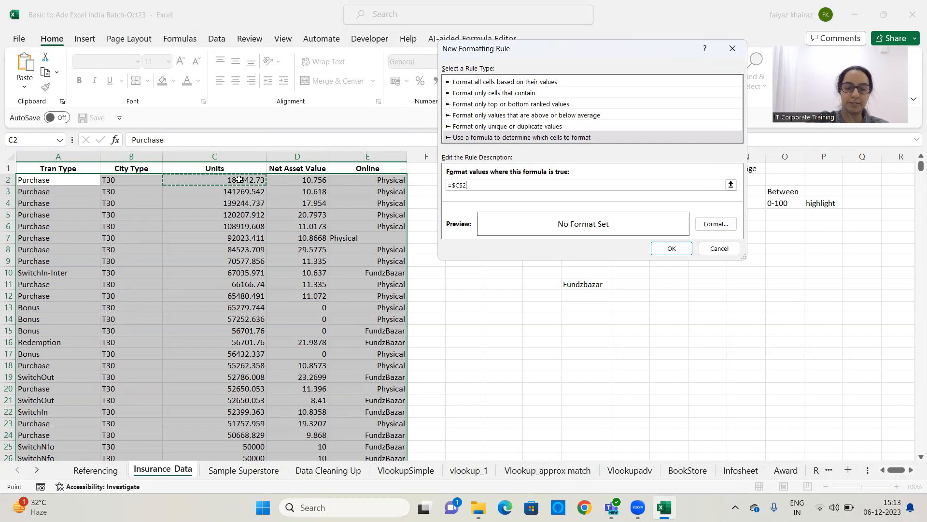
key("BackSpace")
key("BackSpace")
type("2")
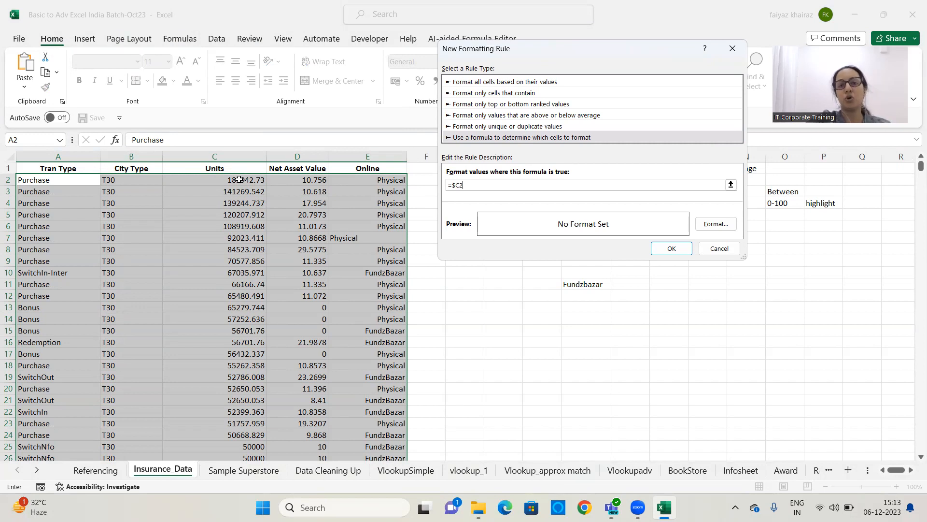
type(">")
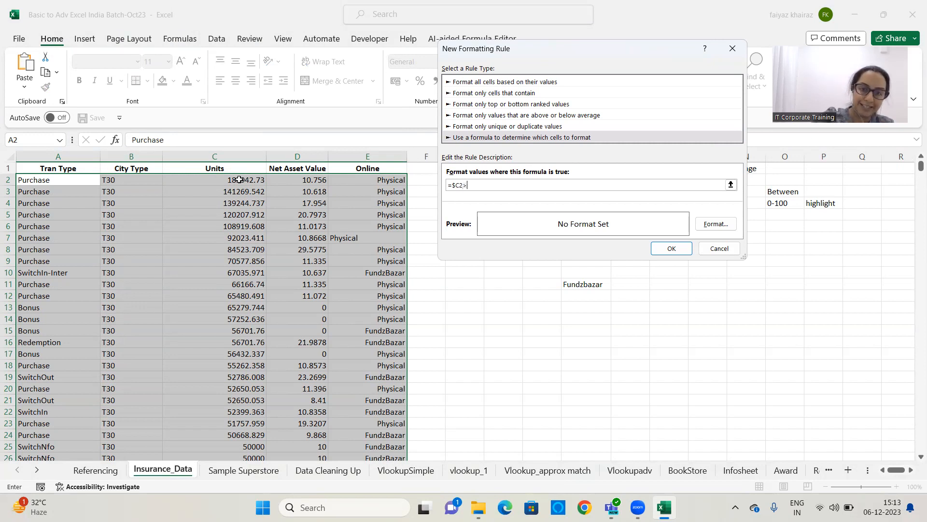
type("0")
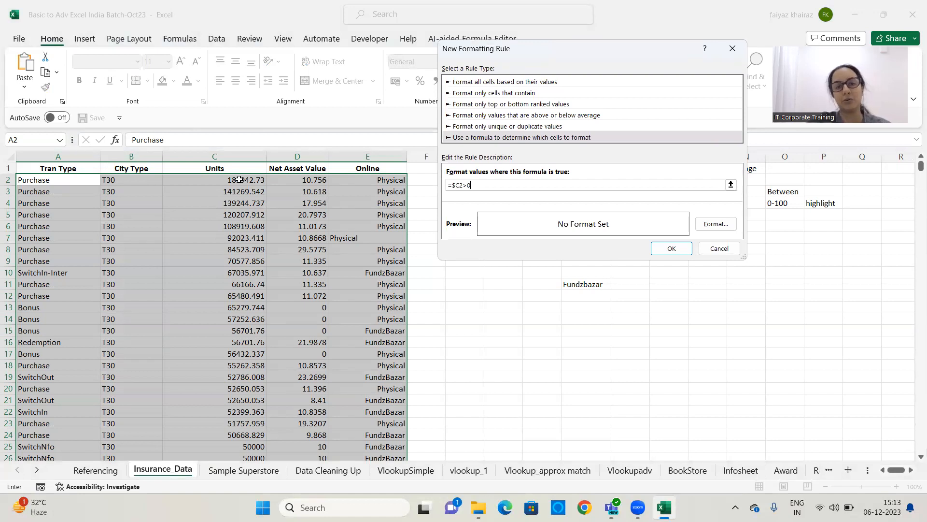
Choose a grey fill as the rule's format and apply the rule to the selection
left_click(716, 224)
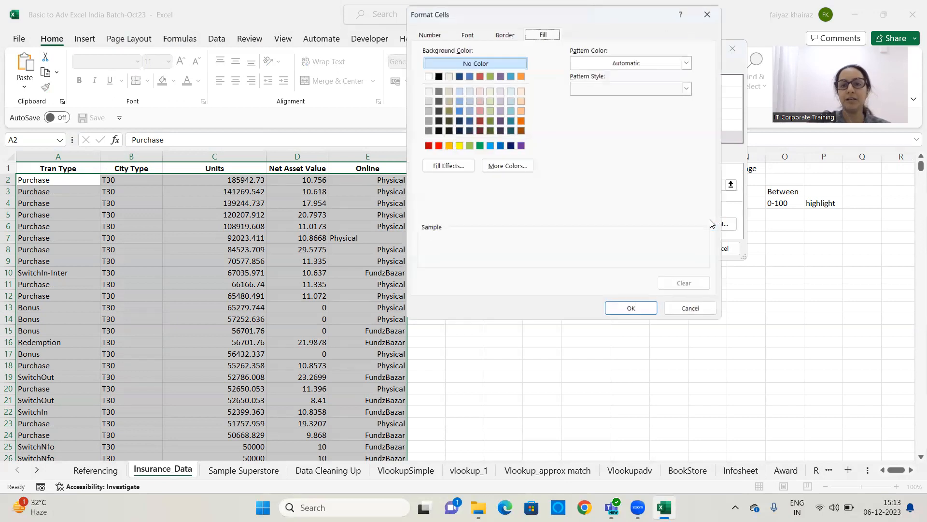
left_click(424, 109)
left_click(634, 314)
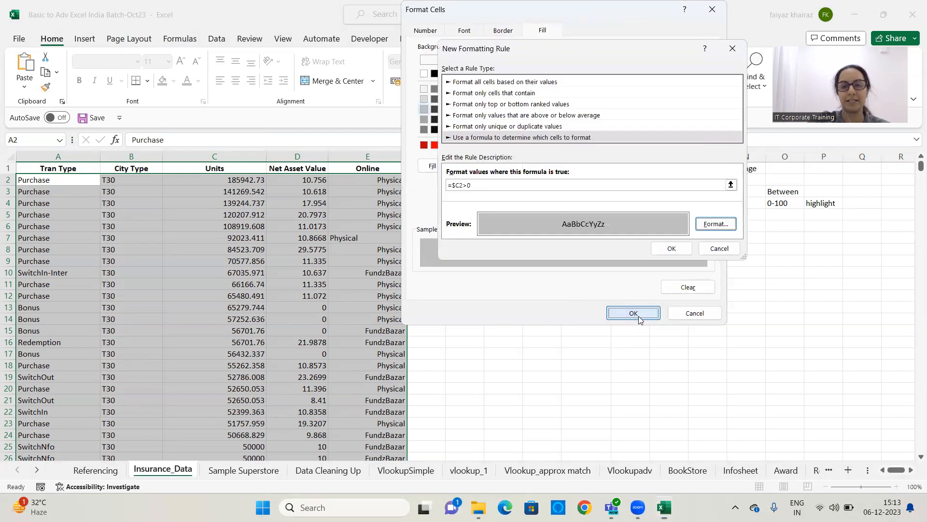
left_click(675, 247)
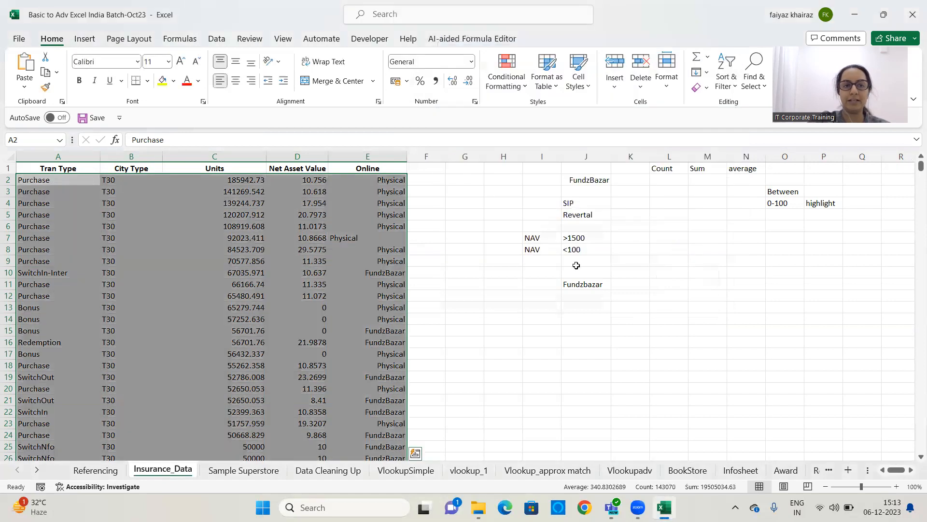
Enter 1500 in the Units cell C28533 near the bottom of the data
scroll(473, 281, "down", 6)
left_click(470, 281)
scroll(470, 282, "down", 5)
left_click_drag(921, 167, 913, 446)
scroll(723, 291, "down", 9)
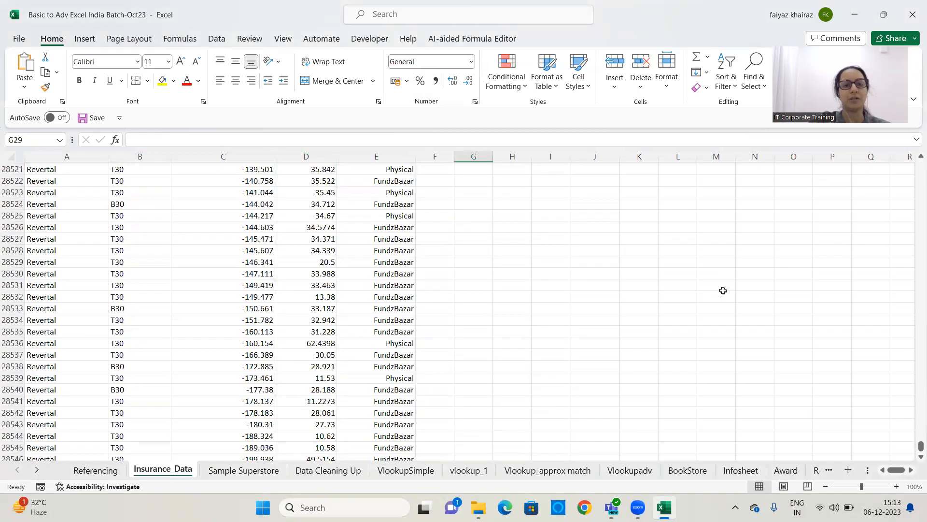
left_click(268, 309)
type("1500")
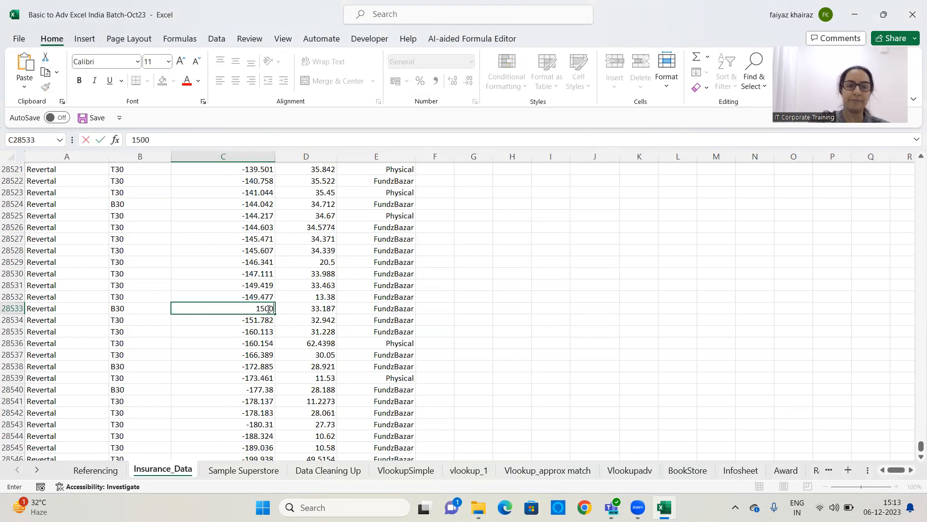
key("Return")
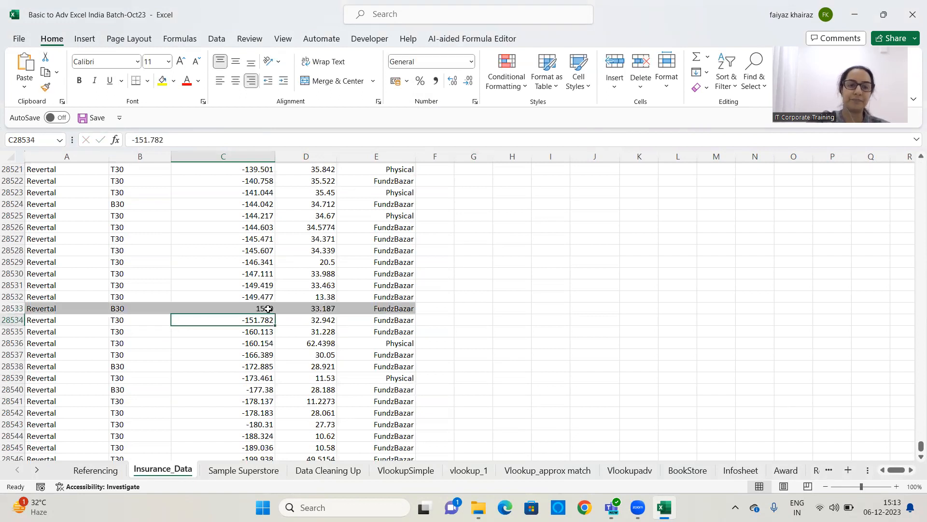
left_click(252, 307)
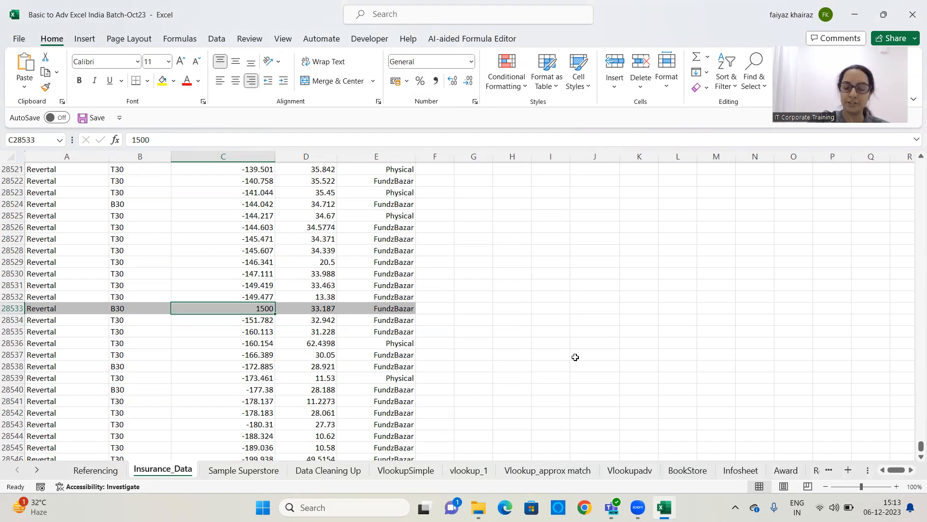
key("Left")
key("Left")
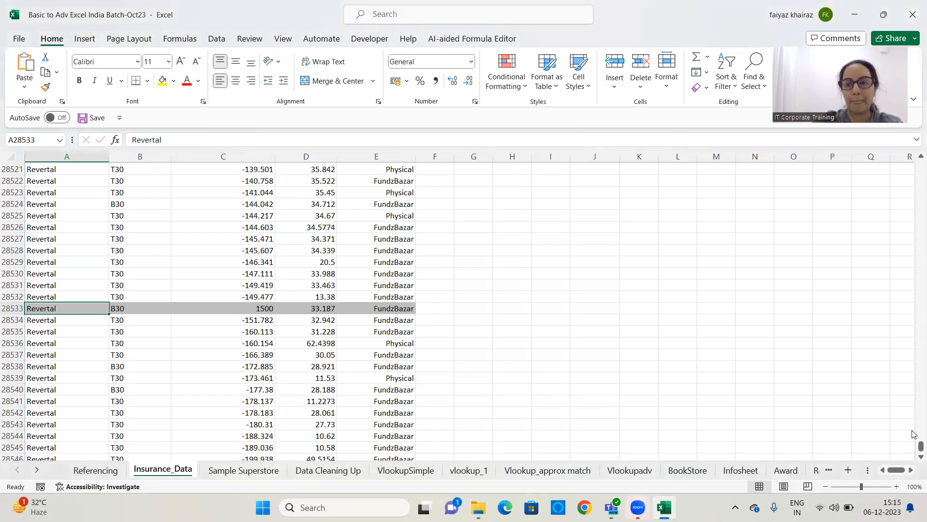
Remove every conditional formatting rule from the whole sheet
left_click_drag(921, 445, 907, 146)
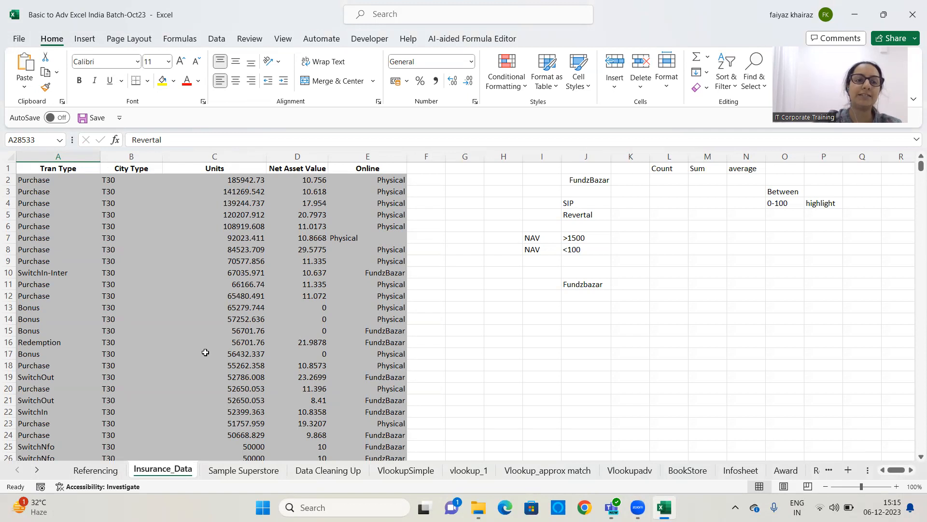
left_click(518, 91)
mouse_move(536, 250)
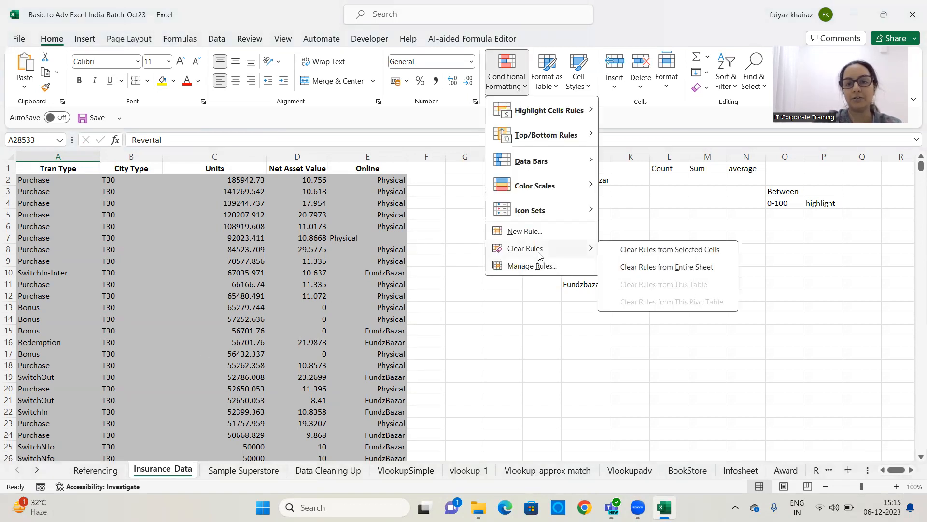
left_click(699, 267)
Select A2 across to column E down to the last row and start another rule that uses a formula
left_click(49, 184)
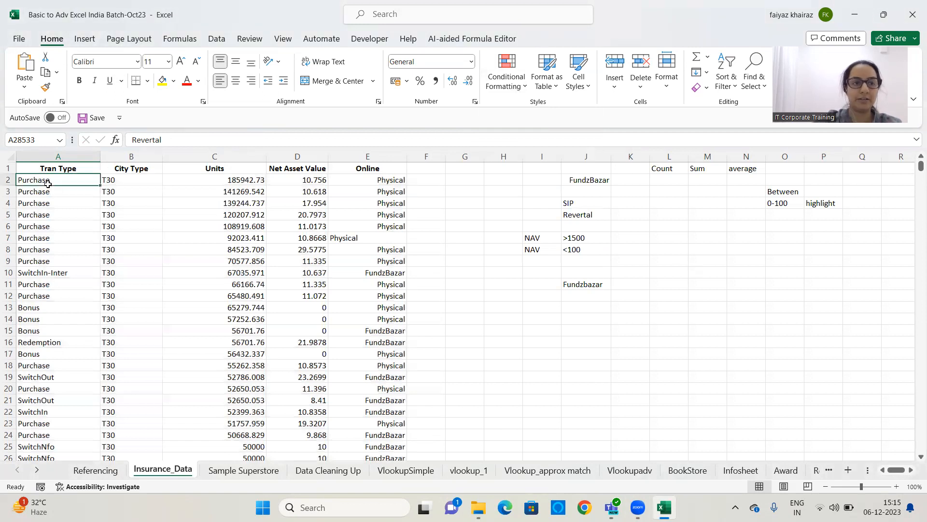
key("ctrl+shift+Right")
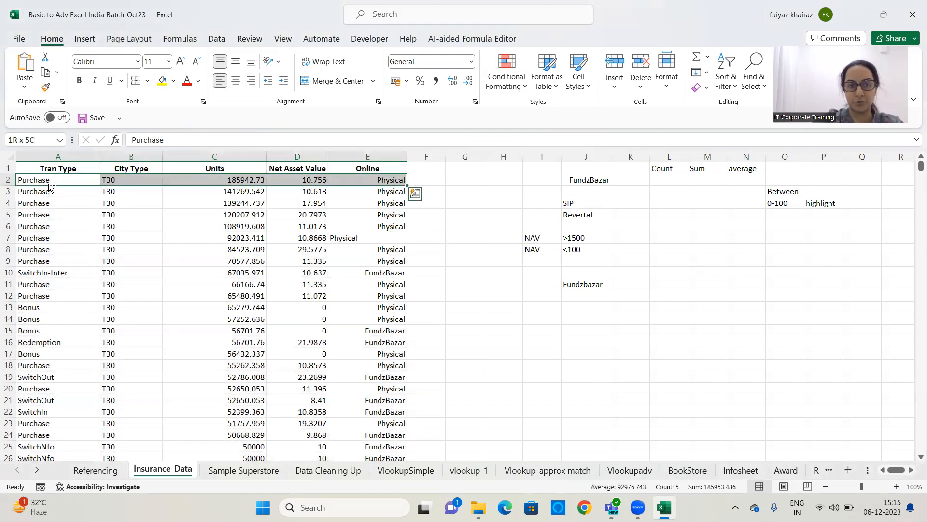
key("ctrl+shift+Down")
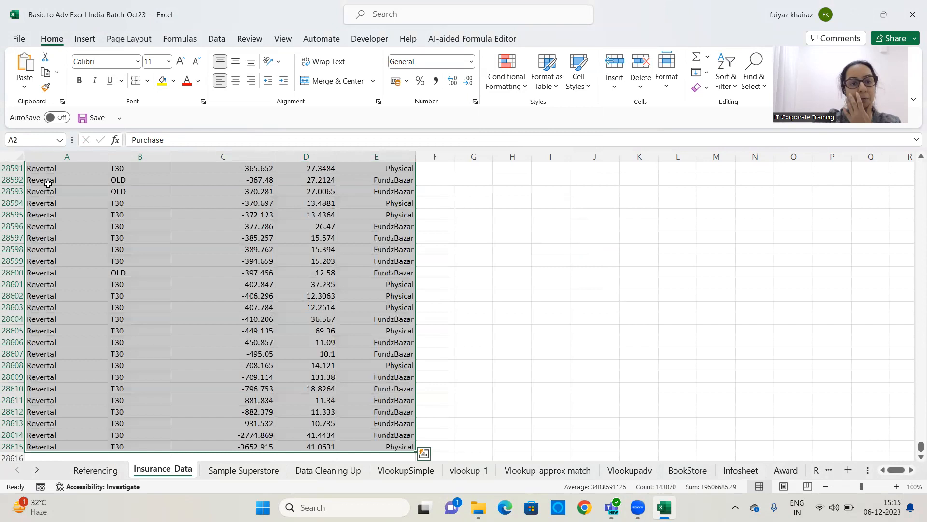
left_click(507, 90)
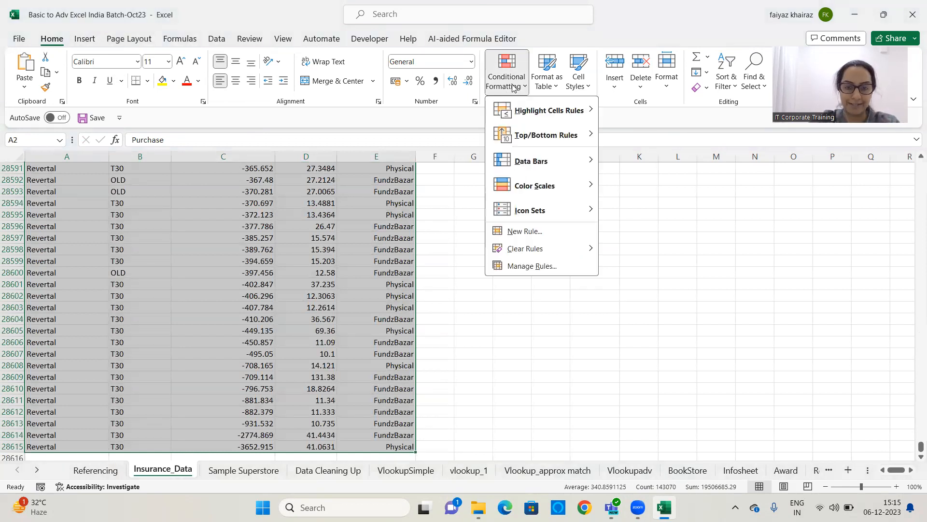
left_click(533, 231)
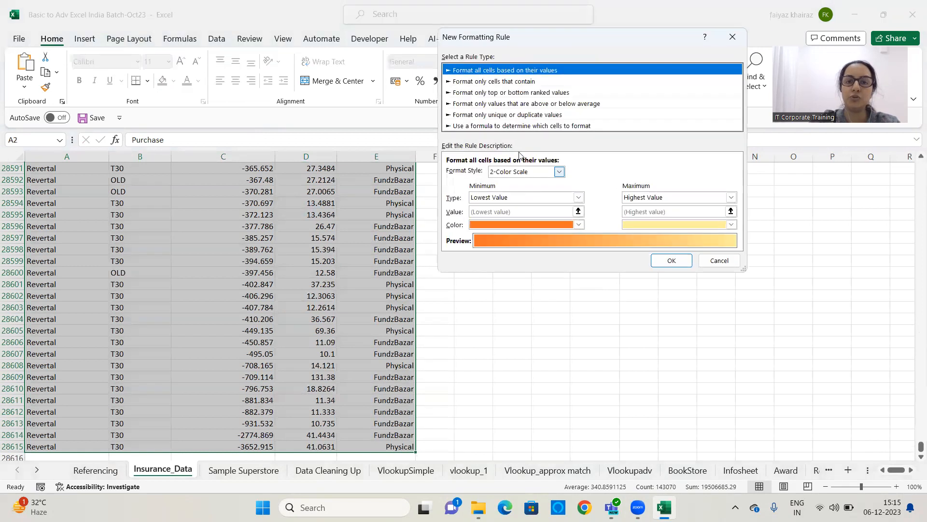
left_click(505, 125)
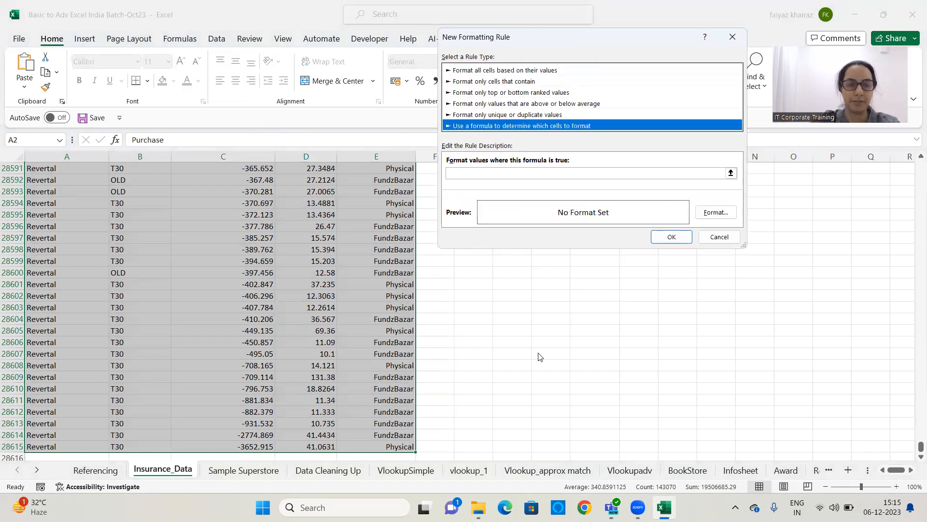
left_click(479, 175)
Enter the rule formula =$B2="T30", locking only column B
type("=")
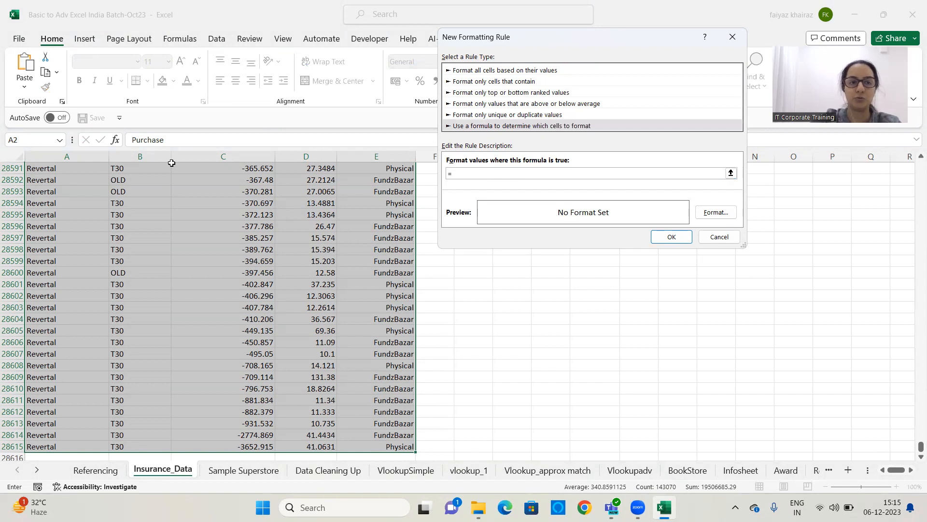
left_click_drag(921, 445, 921, 166)
left_click(158, 179)
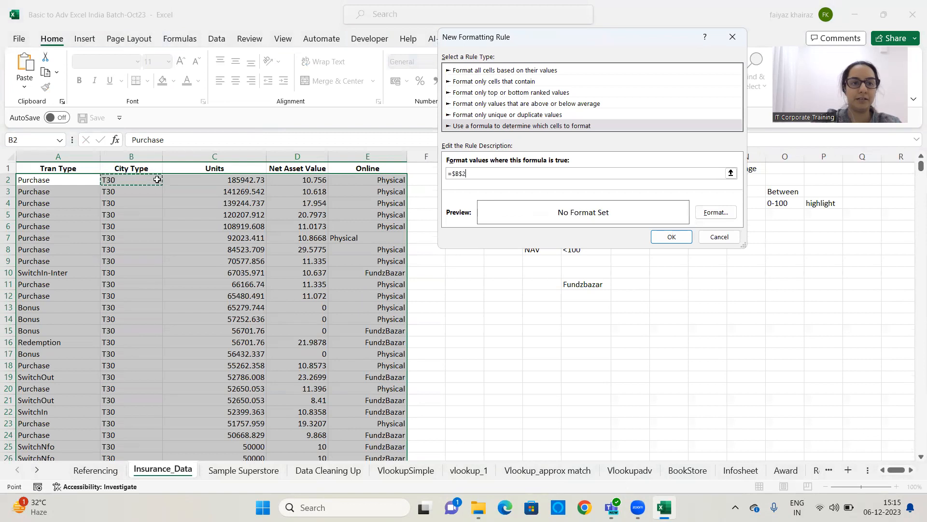
key("BackSpace")
key("BackSpace")
type("2")
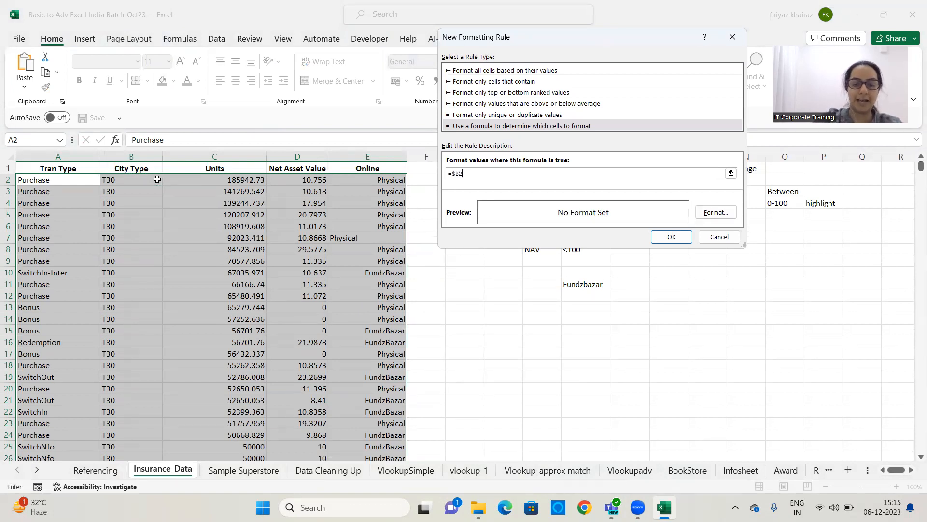
type("=")
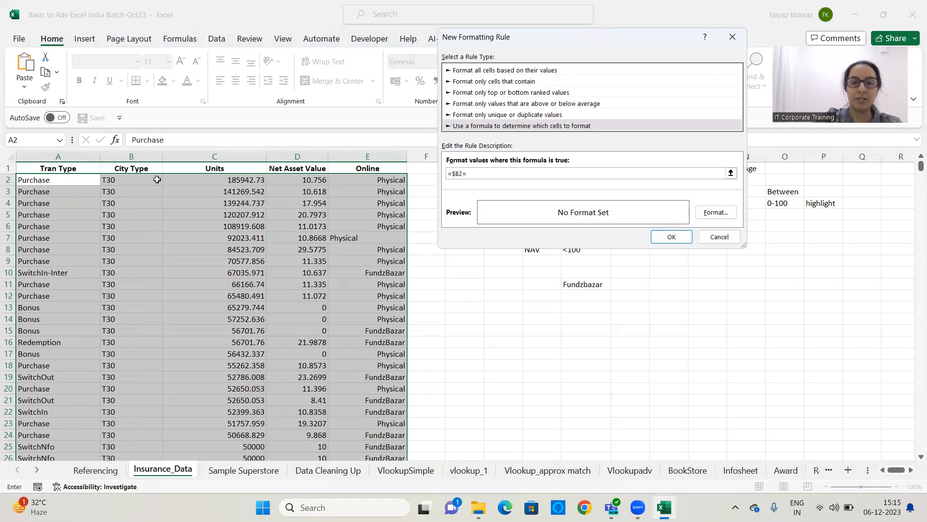
type("\"T")
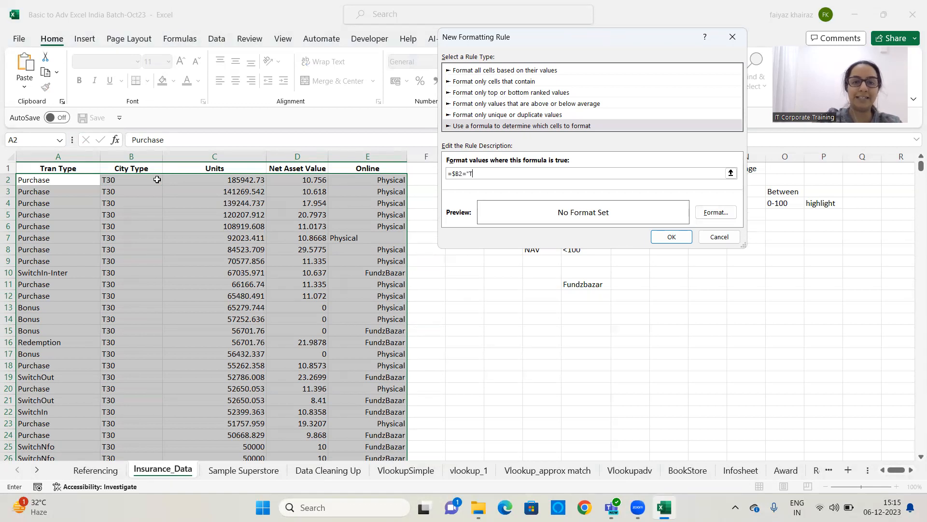
type("30\"")
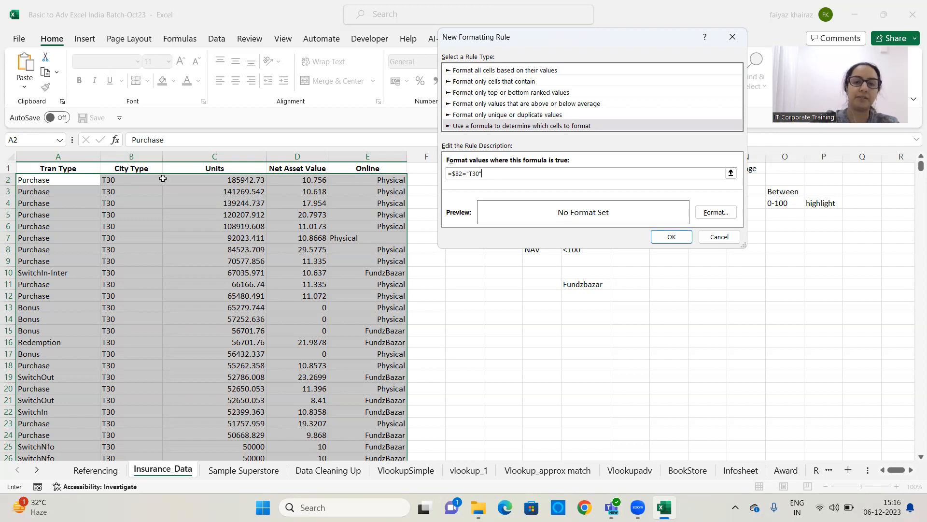
Choose a light blue fill as the rule's format and apply the rule to the selection
left_click(723, 214)
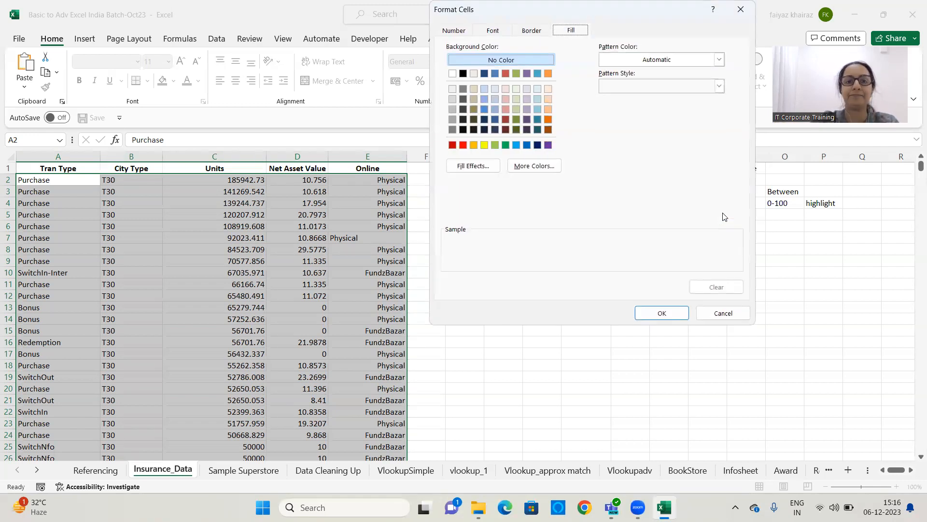
left_click(538, 100)
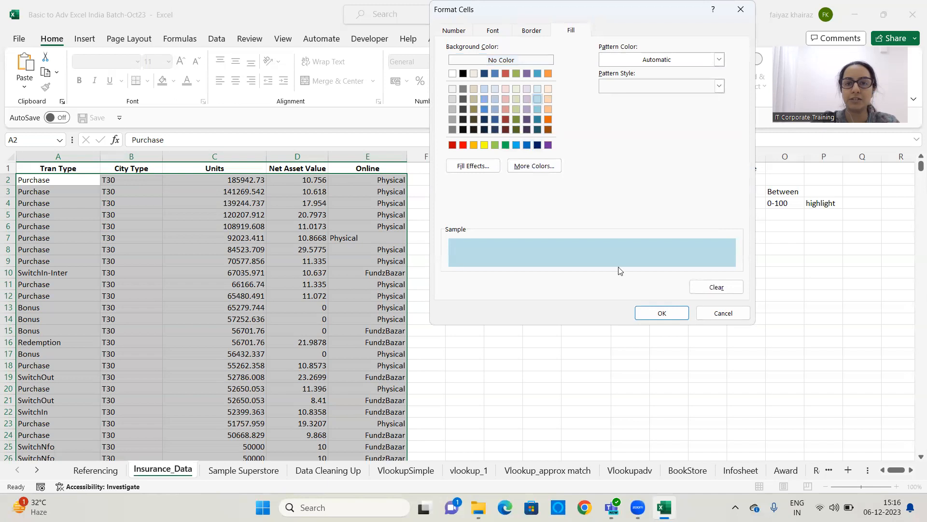
left_click(658, 313)
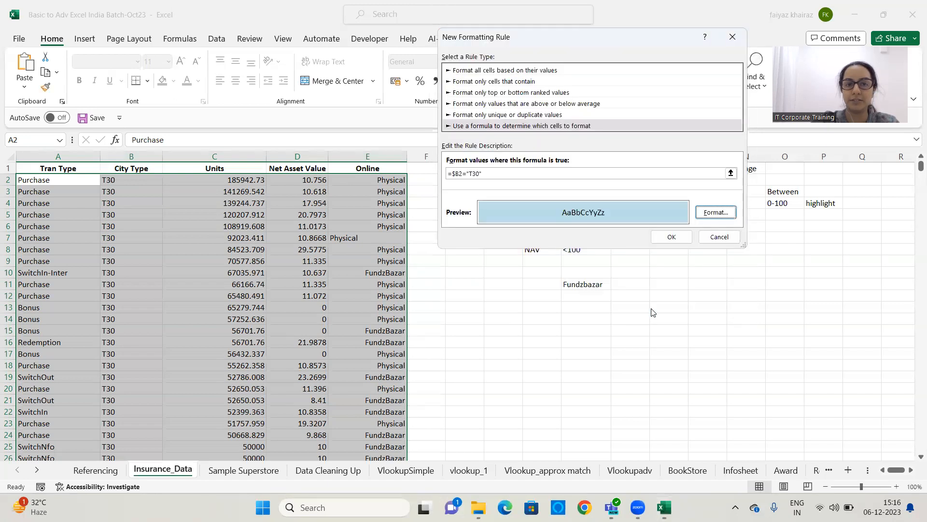
left_click(672, 237)
Change the City Type in B8 to T60
left_click(561, 276)
scroll(129, 297, "down", 9)
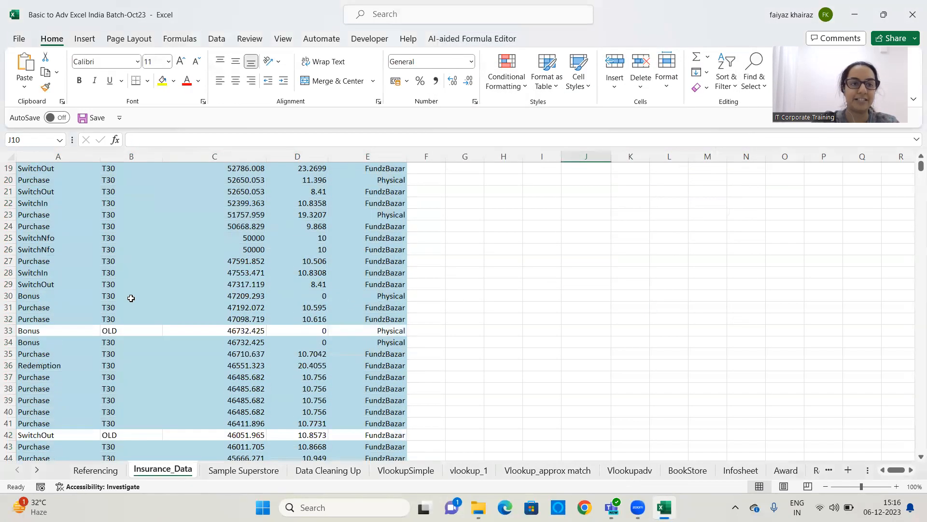
scroll(129, 297, "up", 9)
left_click(115, 248)
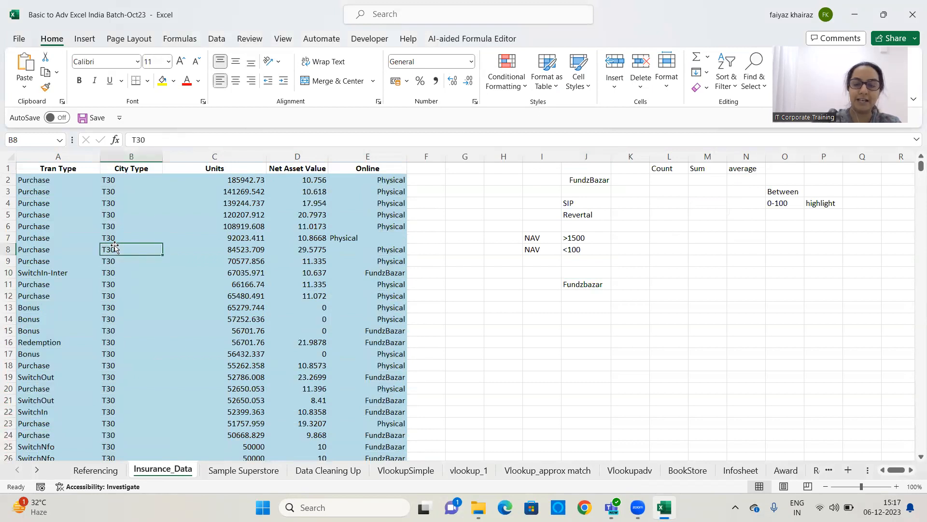
type("T60")
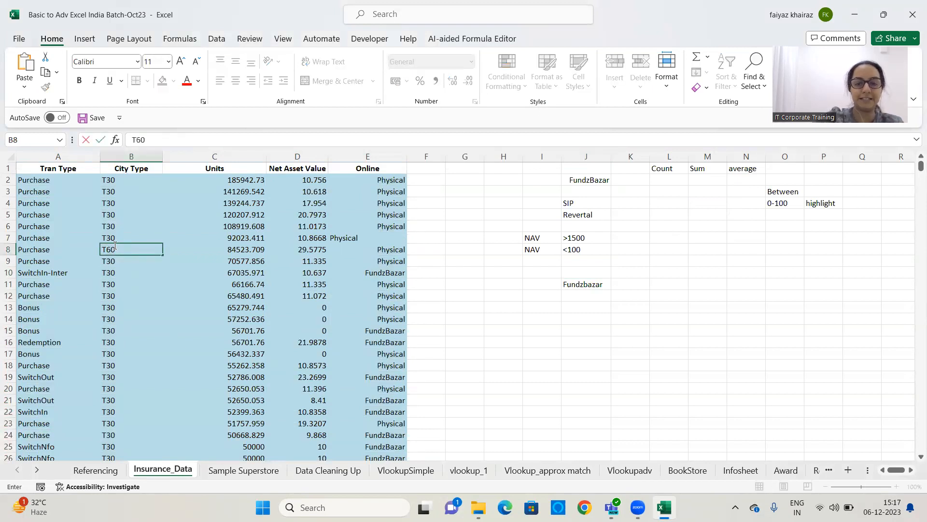
key("Return")
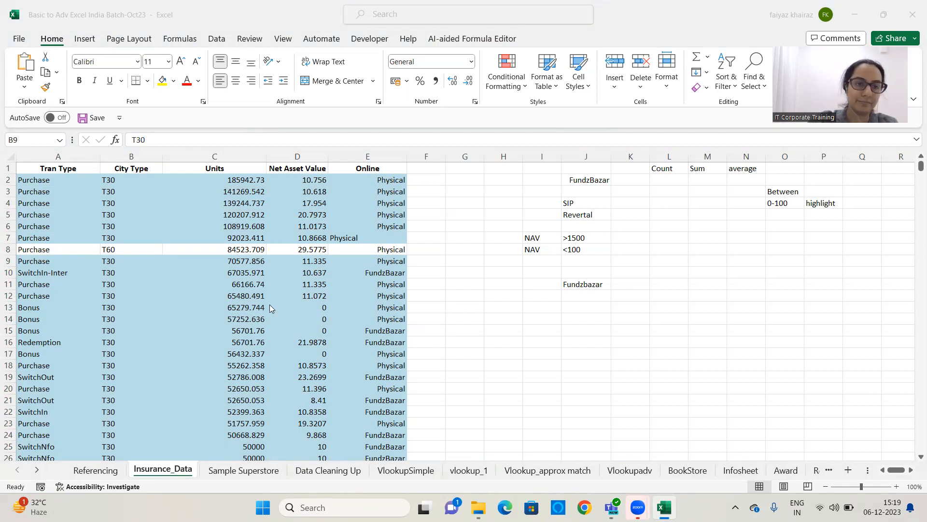
Clear all conditional formatting rules from the entire sheet
left_click(463, 295)
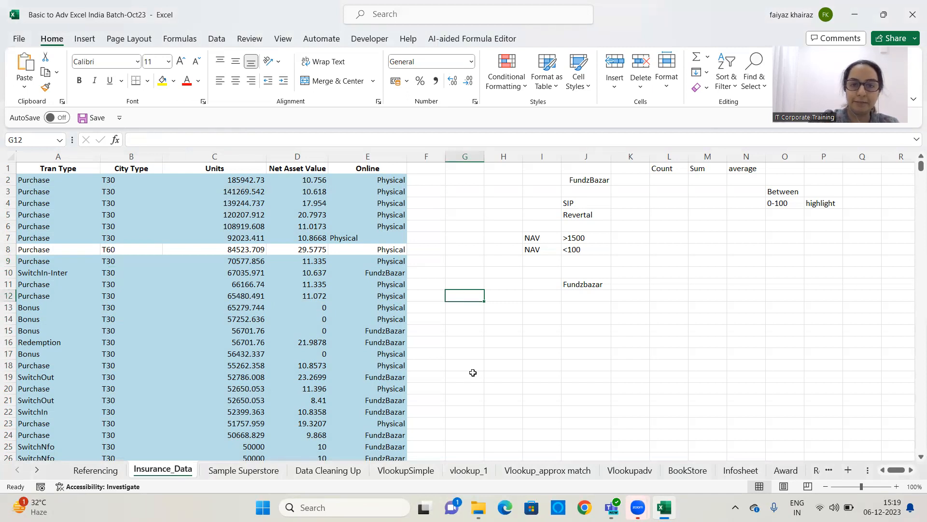
left_click(436, 281)
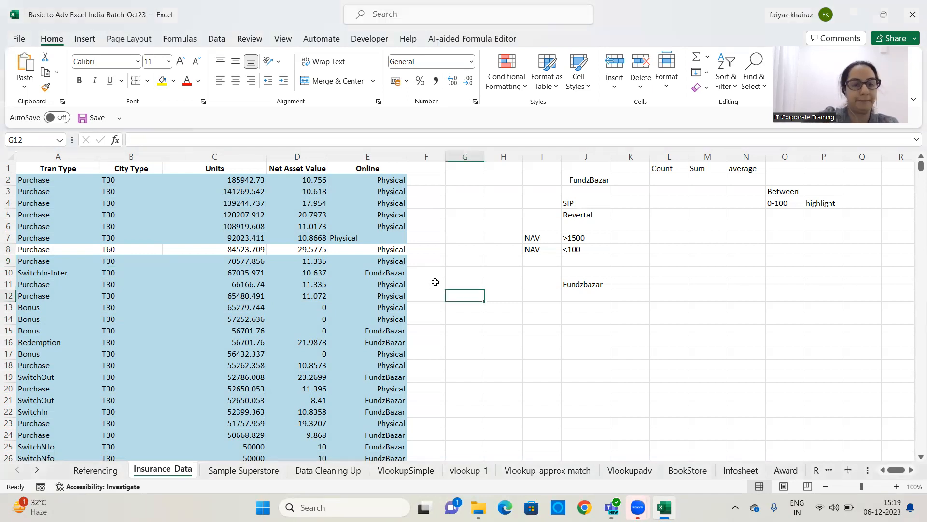
left_click(507, 80)
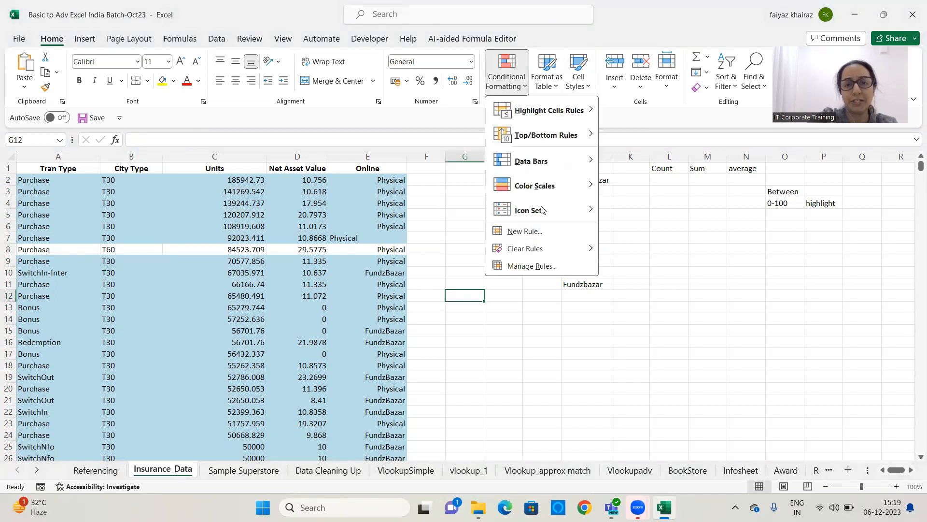
mouse_move(540, 259)
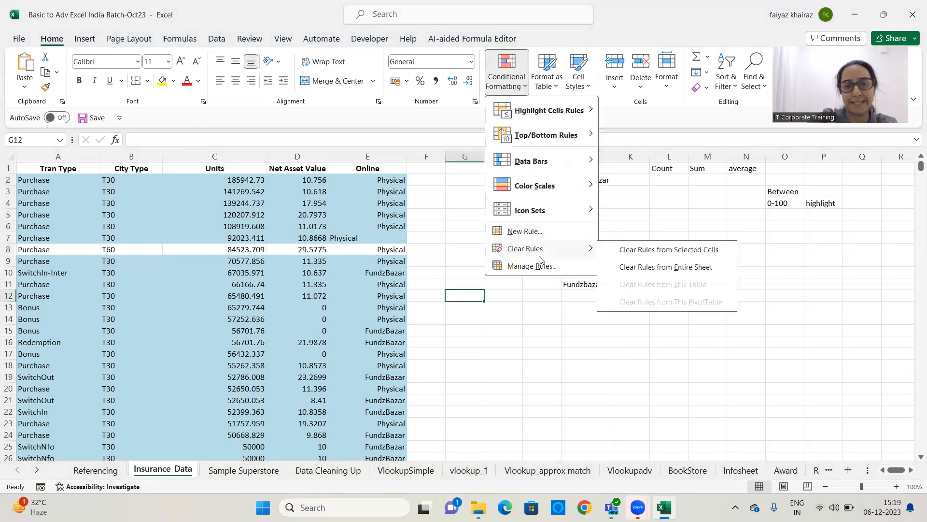
left_click(659, 268)
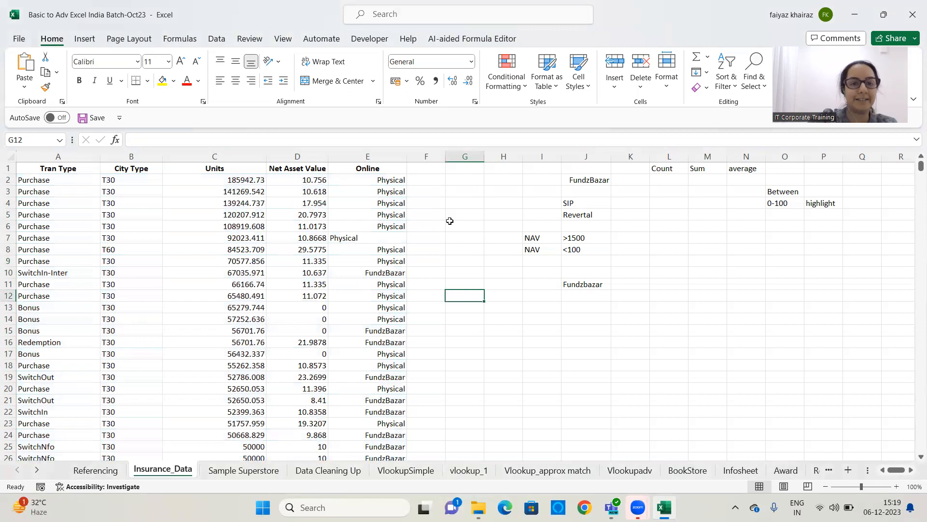
Right-align the Online value in cell E7
left_click(359, 234)
left_click(251, 80)
left_click(465, 213)
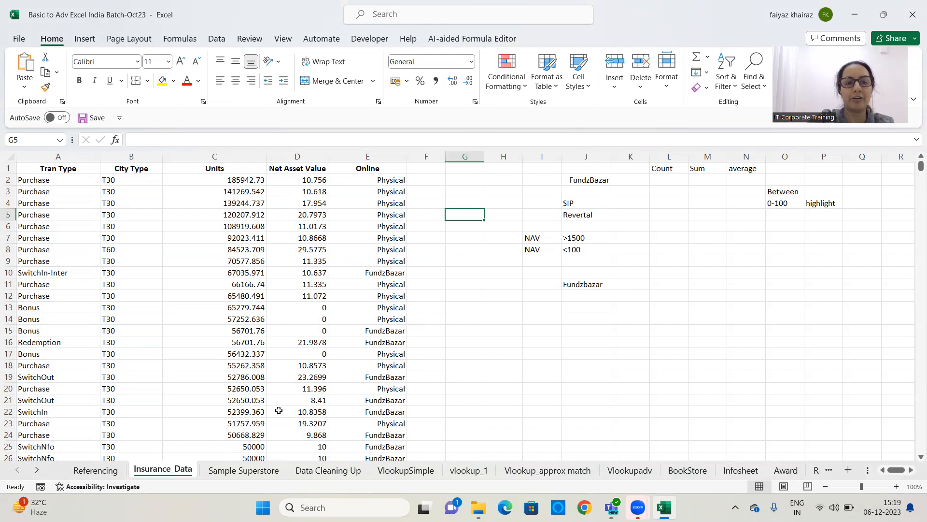
Write the note "NAV = 0" in J13 and "red fill" in K13
left_click(599, 309)
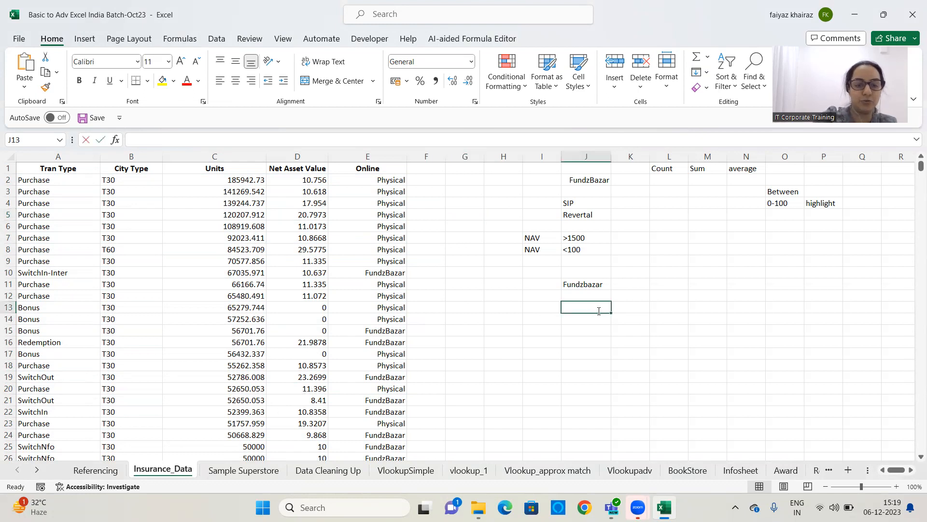
type("NAV = o")
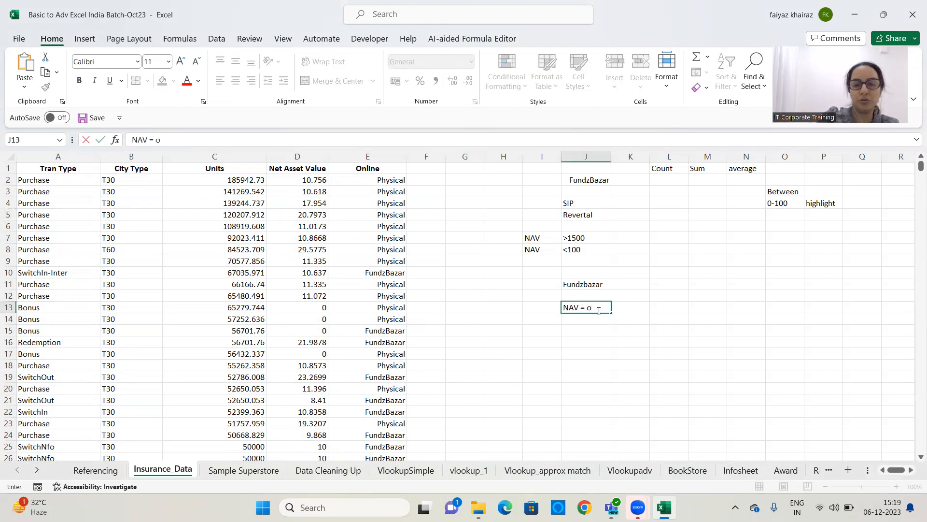
key("BackSpace")
type("0")
key("Tab")
type("red fill")
key("Return")
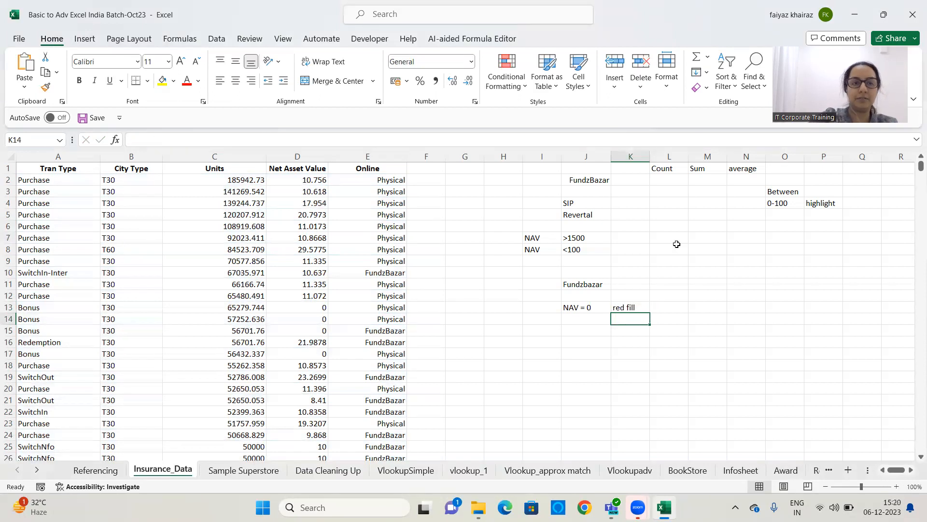
Select A2 across to column E down to the last row and start a formula rule =$D2=0
left_click_drag(73, 180, 377, 195)
key("ctrl+shift+Down")
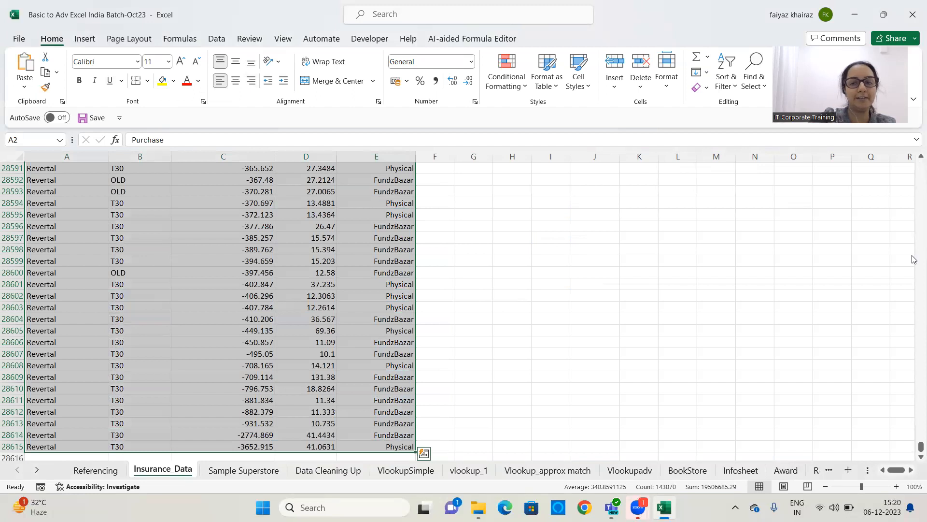
left_click_drag(920, 447, 914, 145)
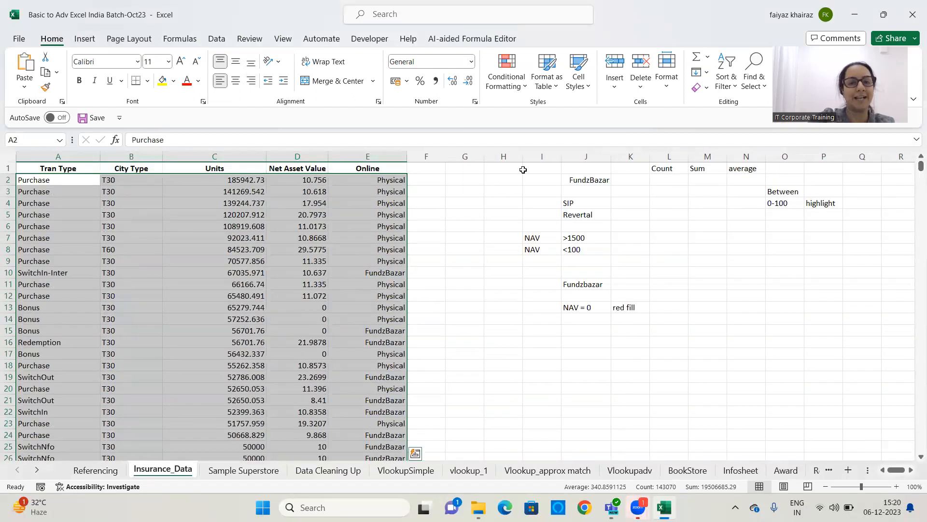
left_click(507, 82)
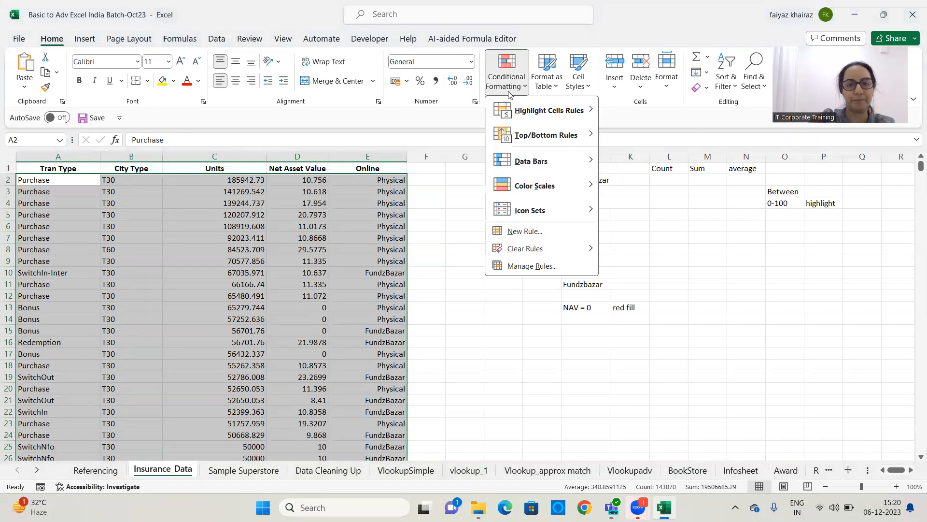
left_click(524, 234)
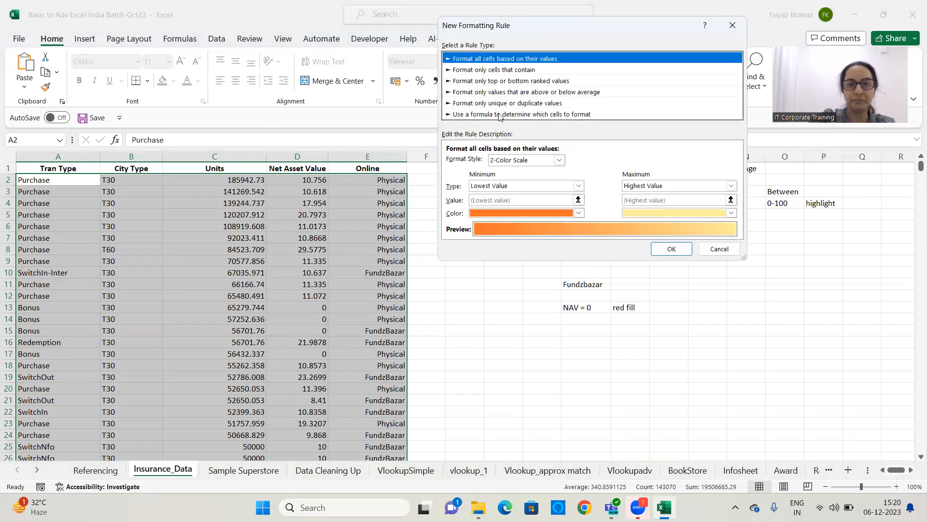
left_click(502, 114)
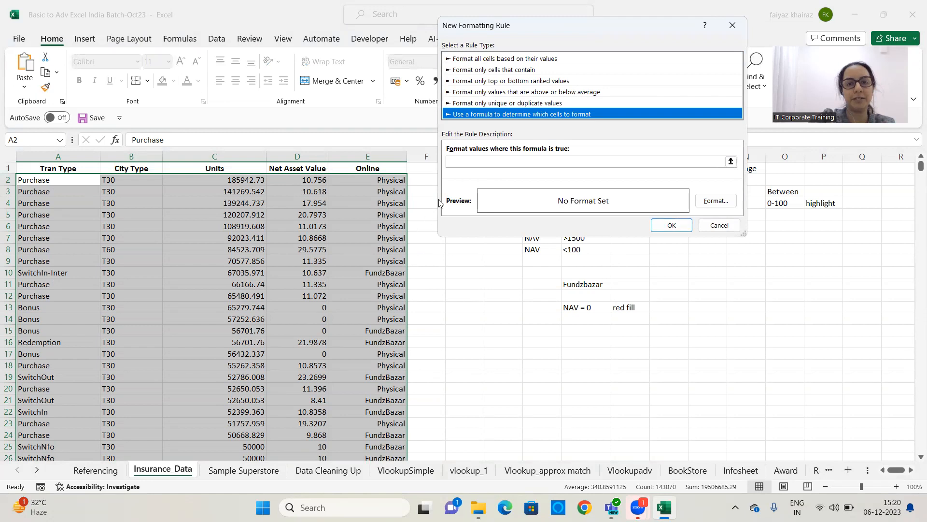
left_click(468, 160)
type("=")
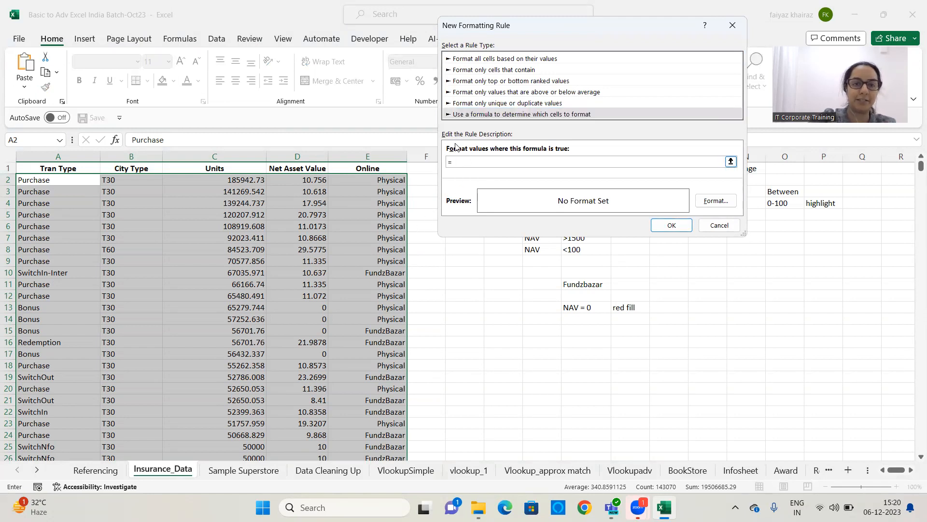
left_click(292, 184)
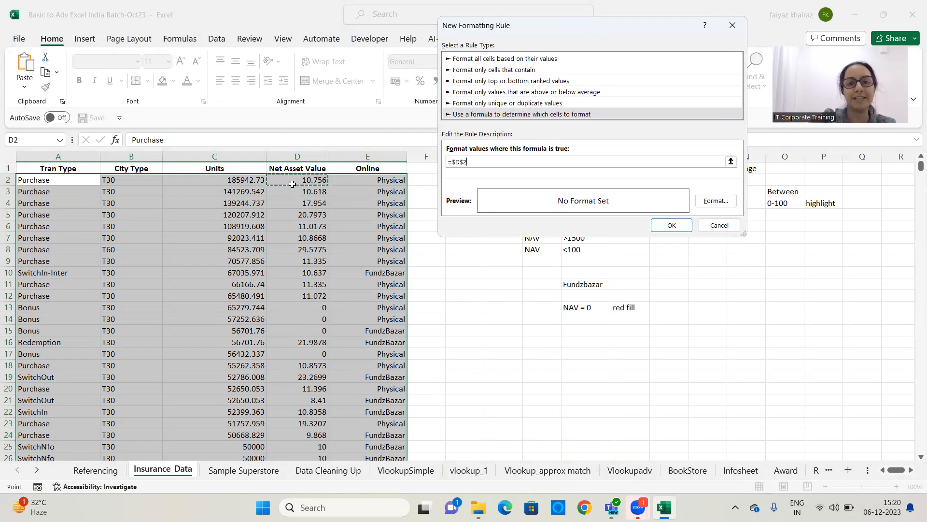
key("BackSpace")
key("BackSpace")
type("2")
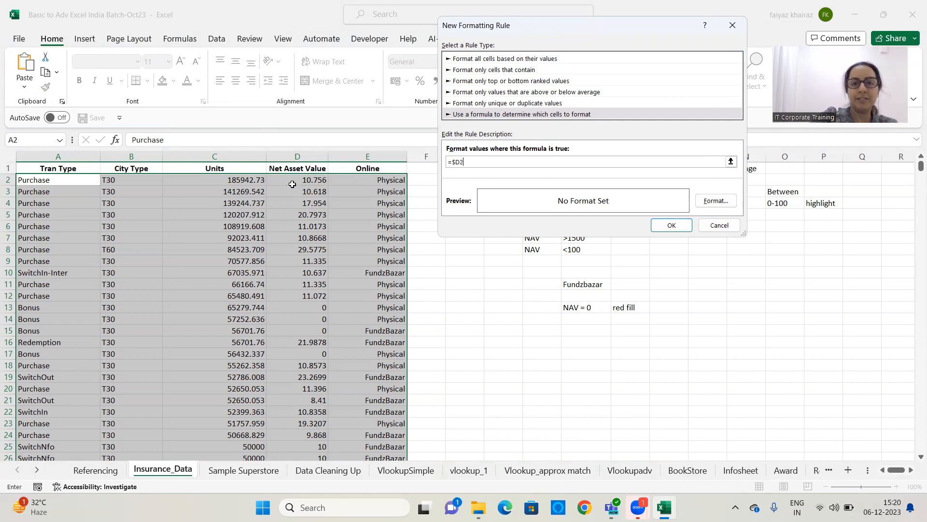
type("=0")
Set the rule's format to a red, bold font
left_click(721, 203)
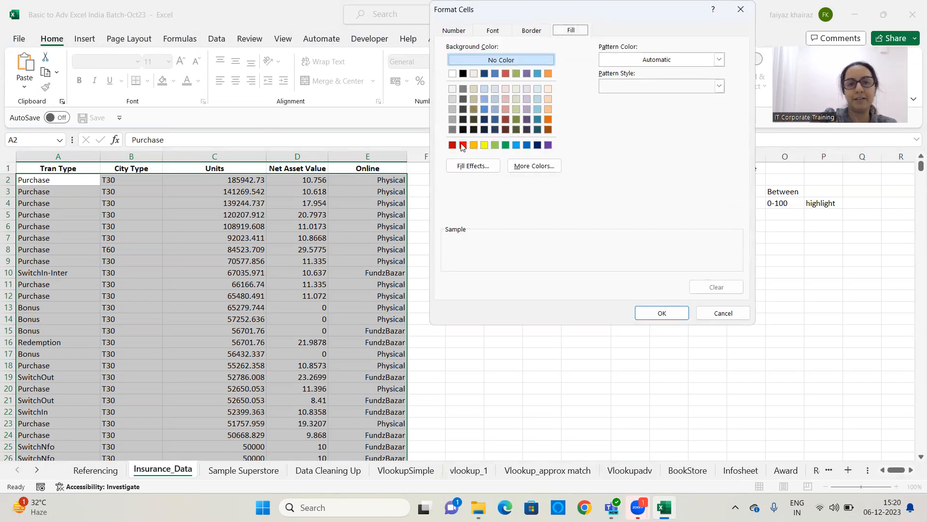
left_click(493, 32)
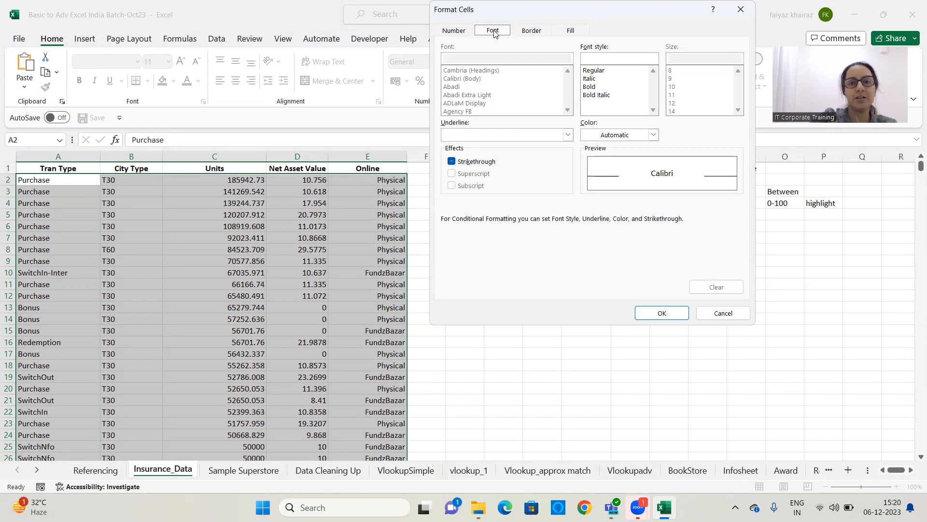
left_click(654, 134)
left_click(597, 264)
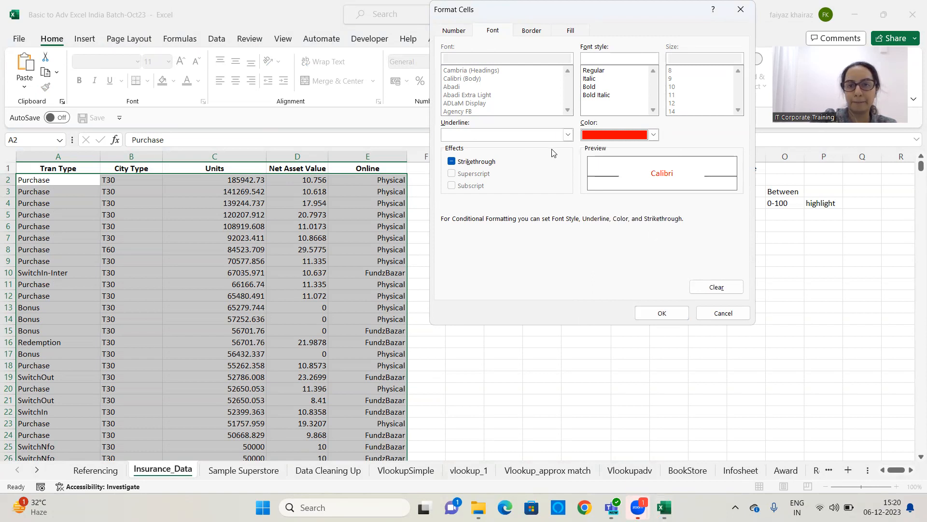
left_click(591, 87)
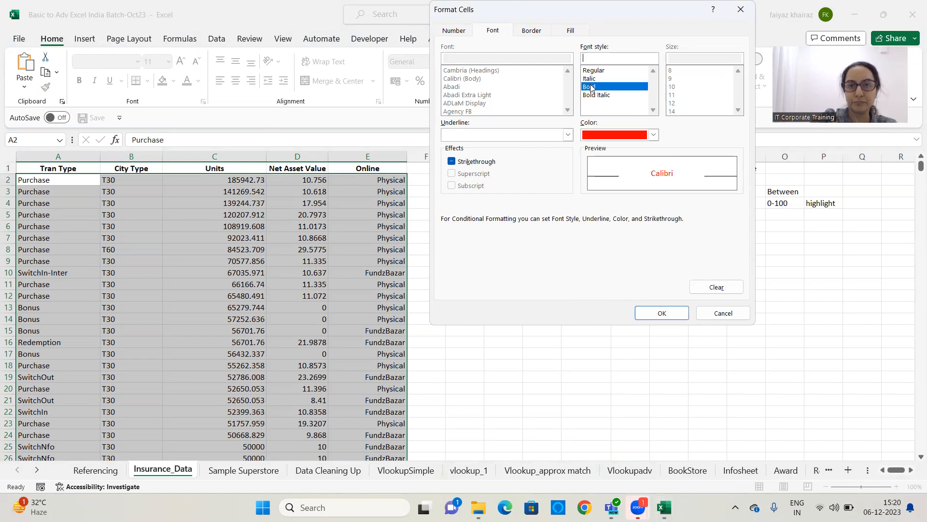
left_click(662, 313)
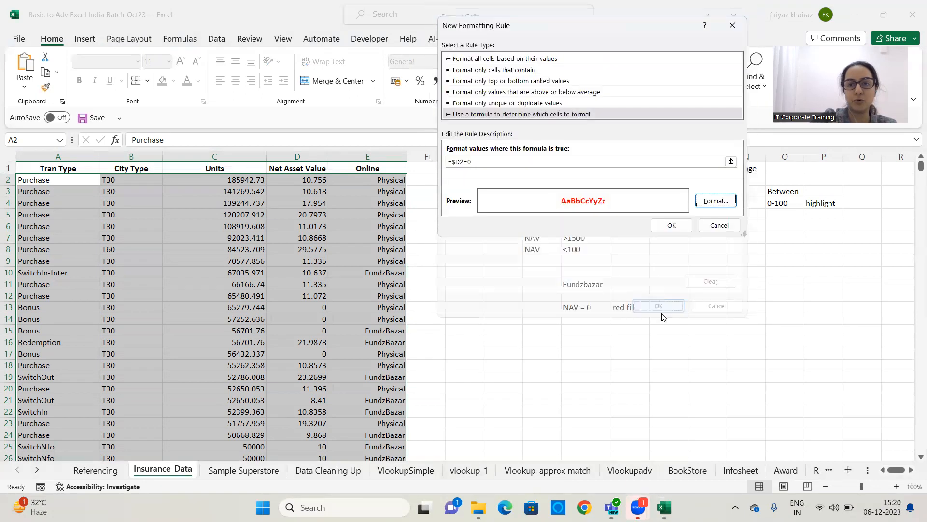
Apply the =$D2=0 rule and scroll through the data to review the highlighted rows
left_click(671, 225)
scroll(398, 293, "down", 1)
scroll(397, 292, "down", 12)
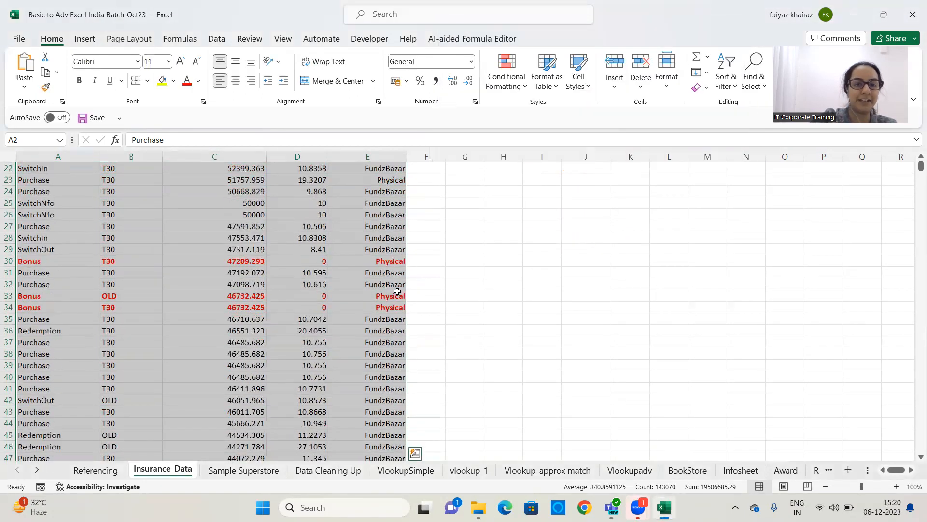
scroll(398, 292, "down", 7)
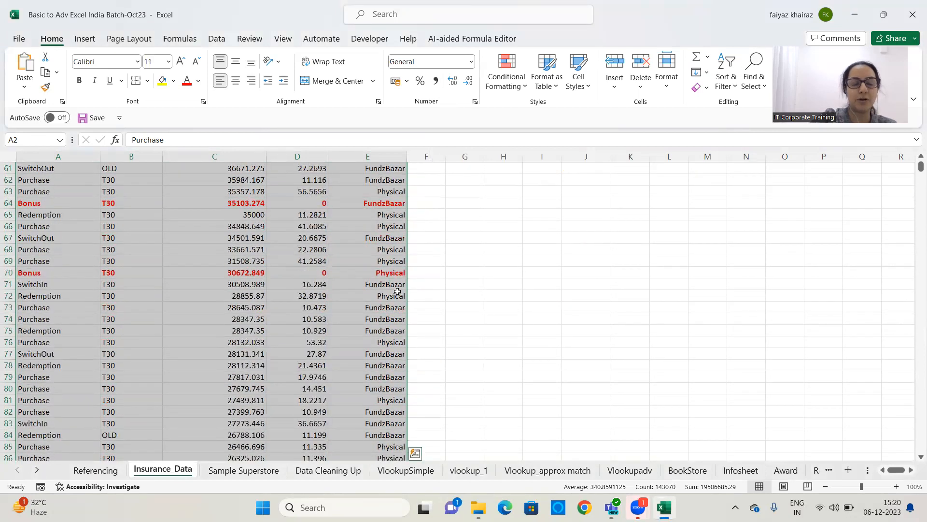
scroll(543, 220, "down", 2)
scroll(525, 270, "up", 15)
scroll(525, 269, "up", 7)
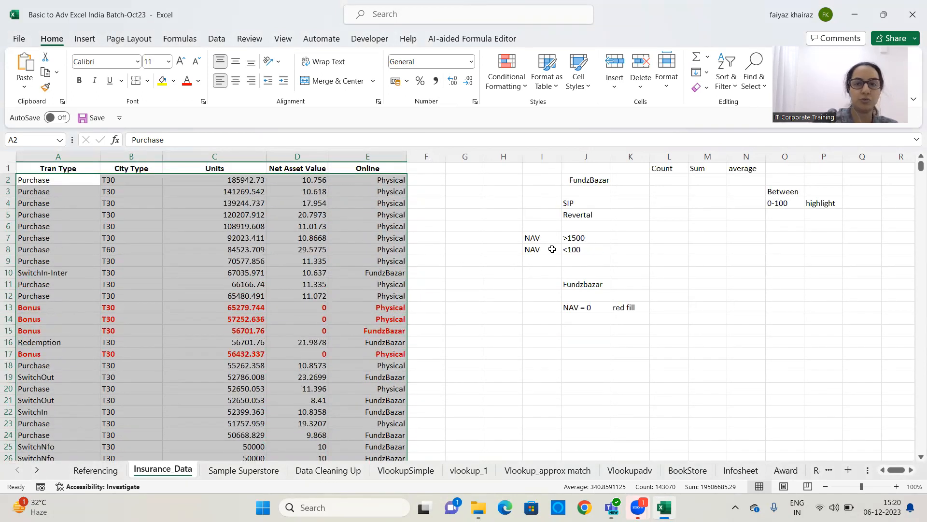
left_click(366, 412)
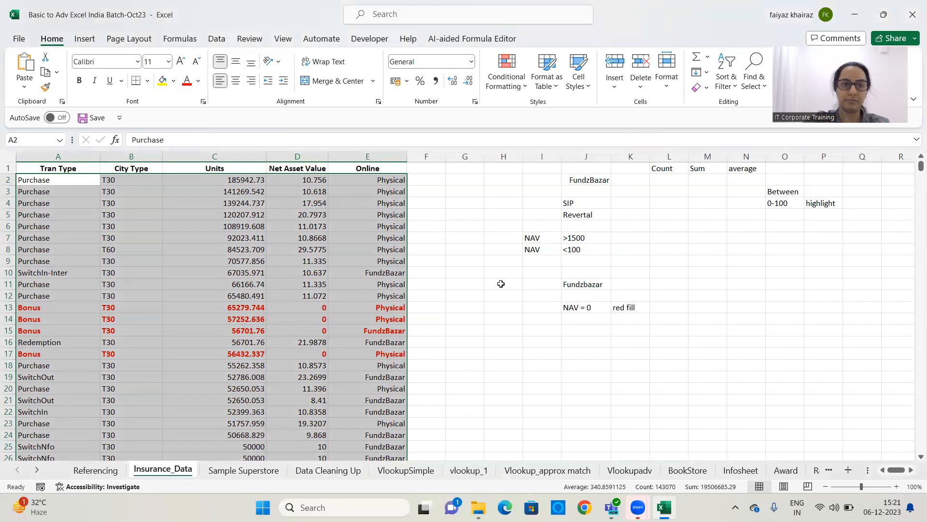
Clear all conditional formatting rules from the entire sheet
left_click(508, 83)
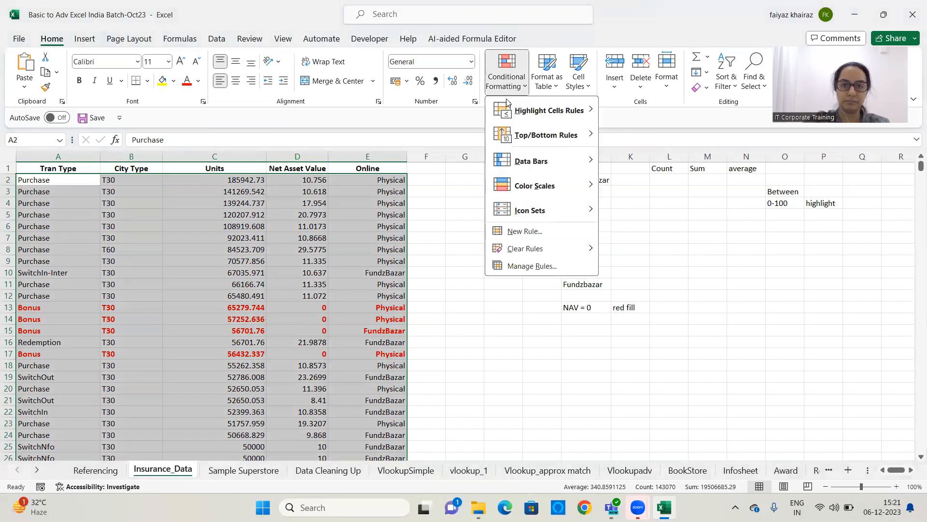
mouse_move(533, 249)
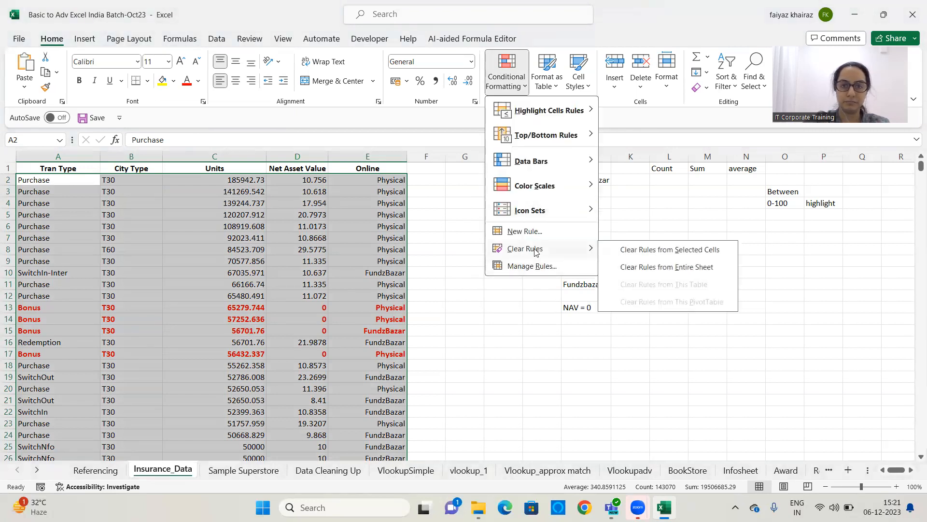
left_click(674, 269)
Create a new rule formatting duplicate values in the selected range with a yellow fill
left_click(503, 85)
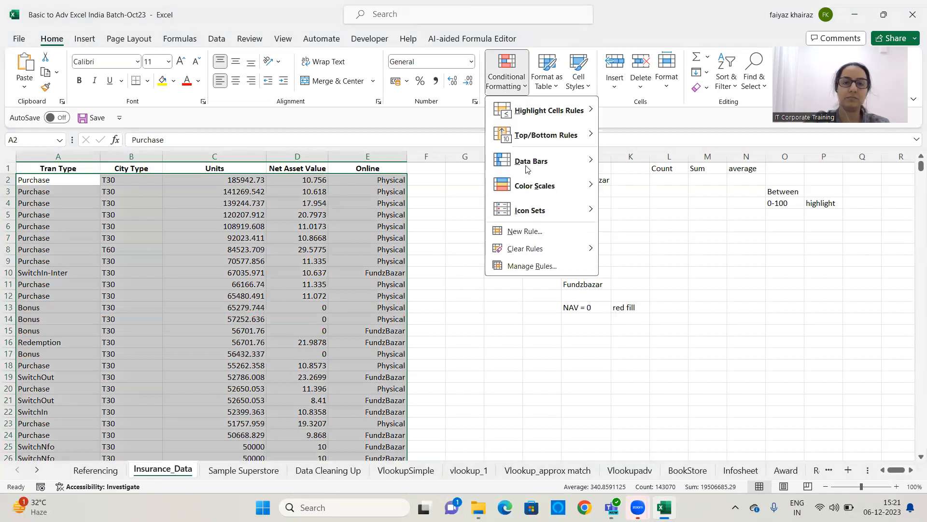
left_click(539, 235)
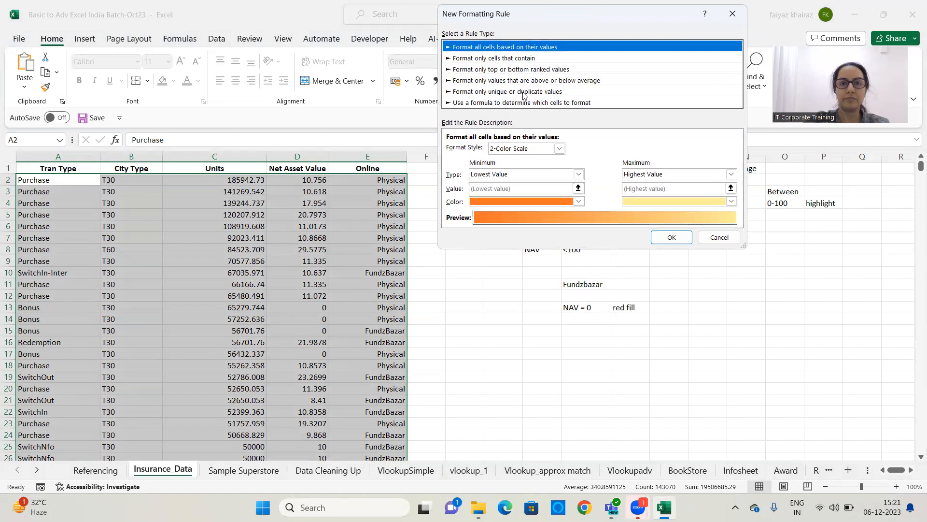
left_click(524, 91)
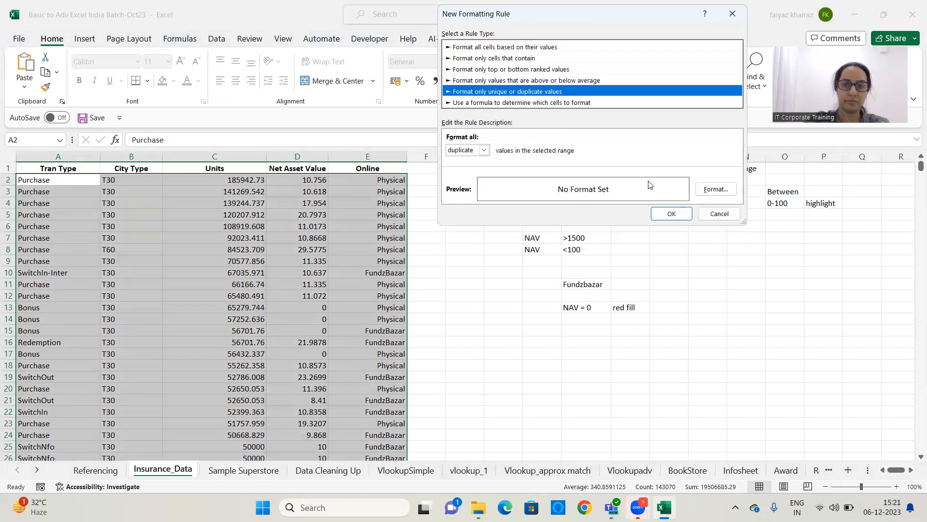
left_click(720, 192)
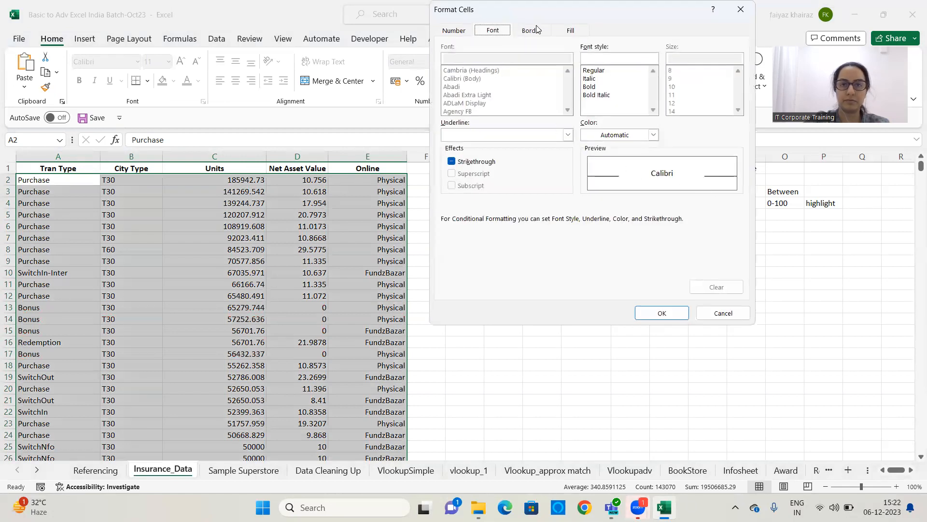
left_click(569, 32)
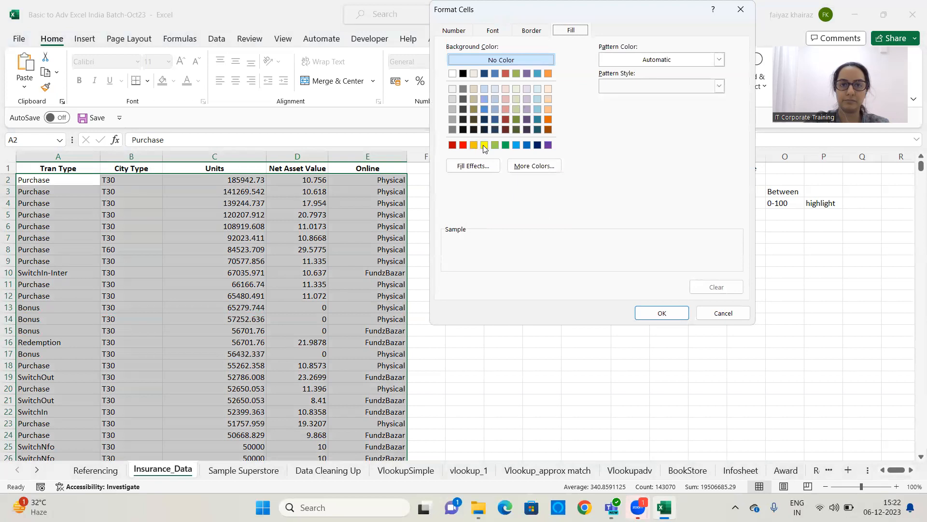
left_click(483, 145)
left_click(657, 314)
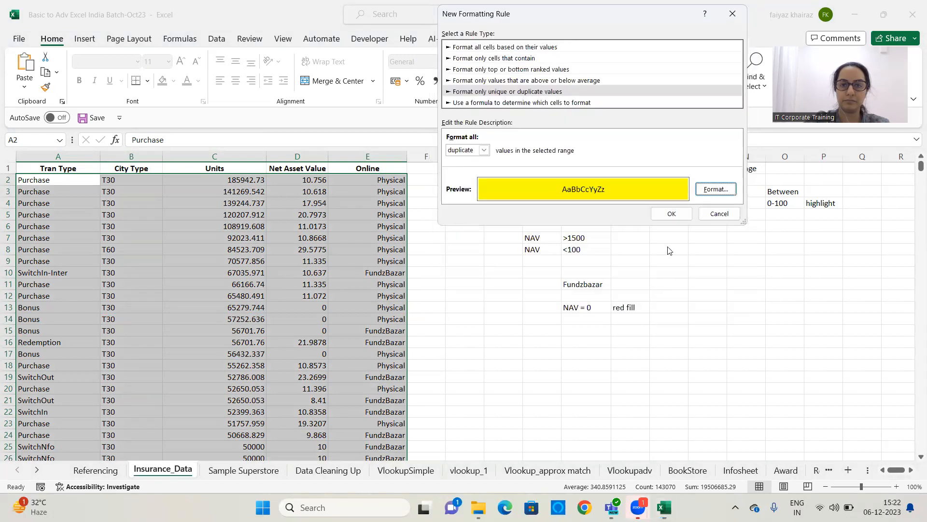
left_click(669, 213)
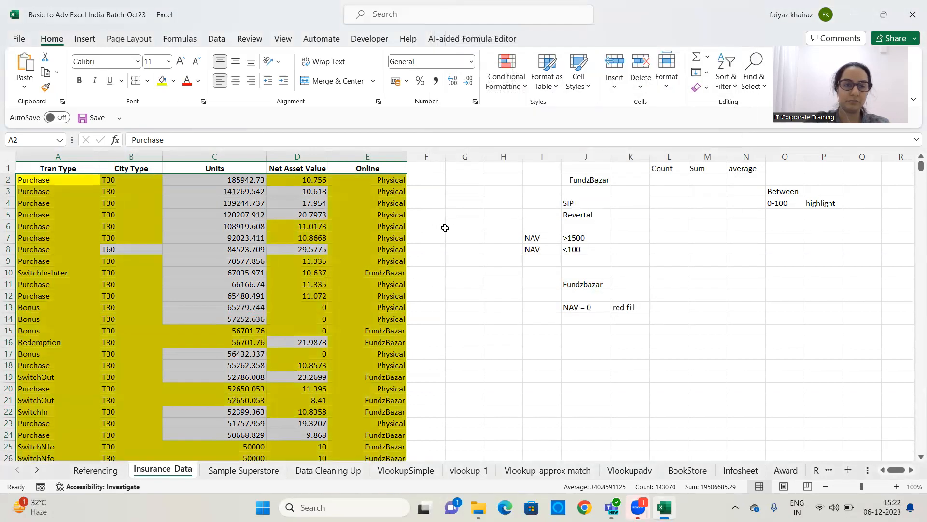
Undo the duplicate-values rule
scroll(489, 224, "down", 4)
scroll(489, 225, "down", 5)
scroll(488, 225, "up", 9)
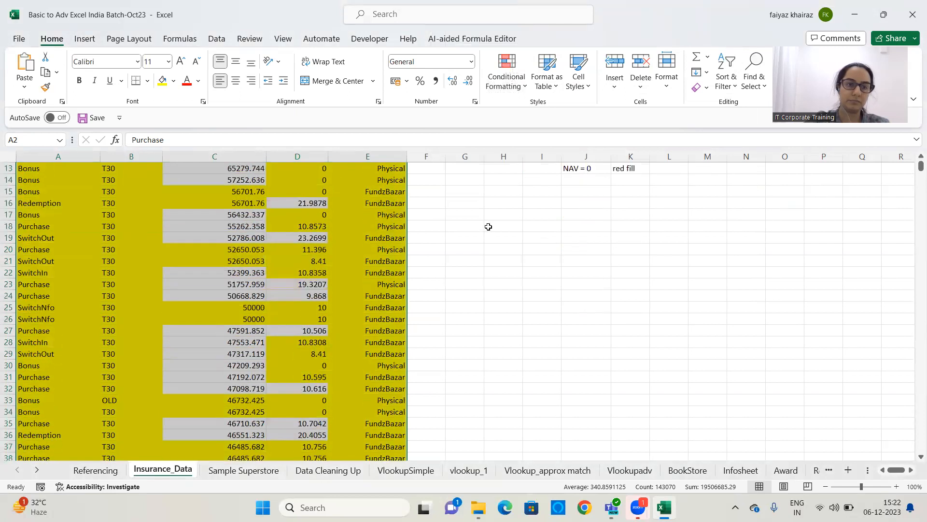
key("ctrl+z")
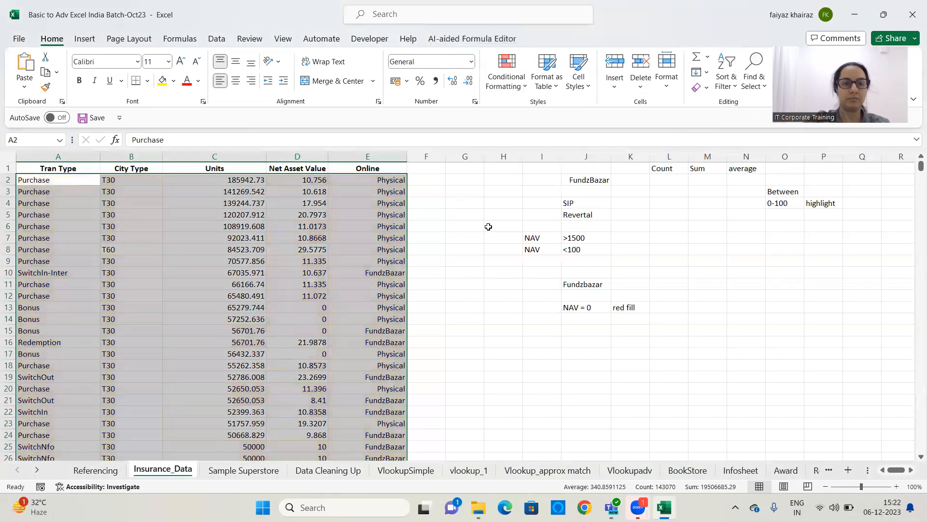
left_click(482, 226)
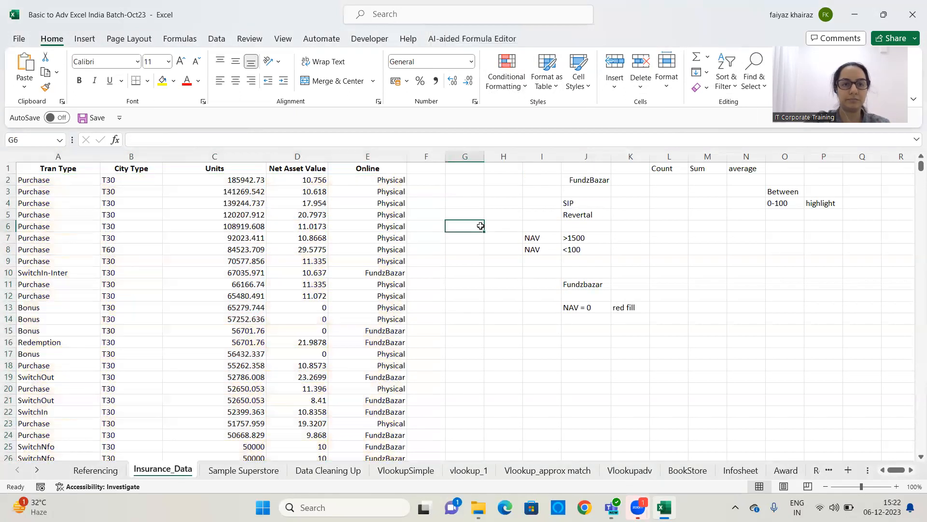
left_click(35, 215)
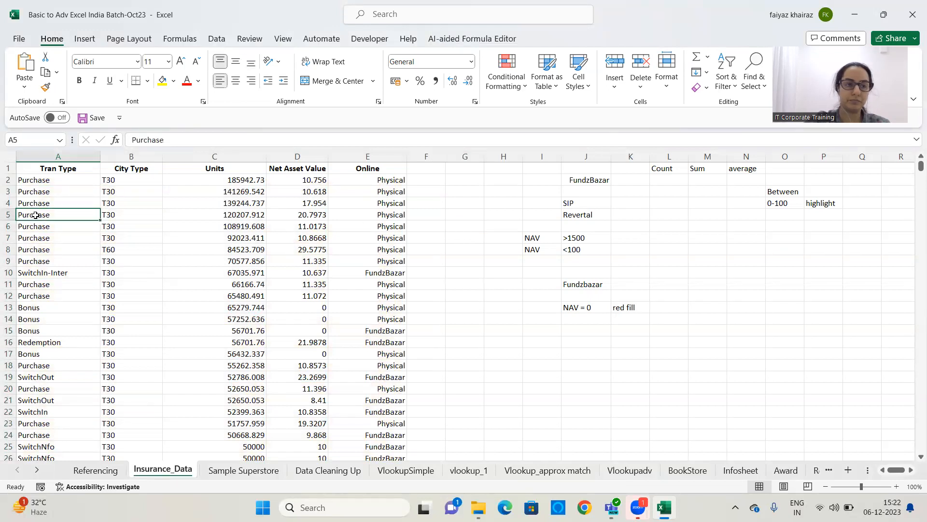
left_click(428, 207)
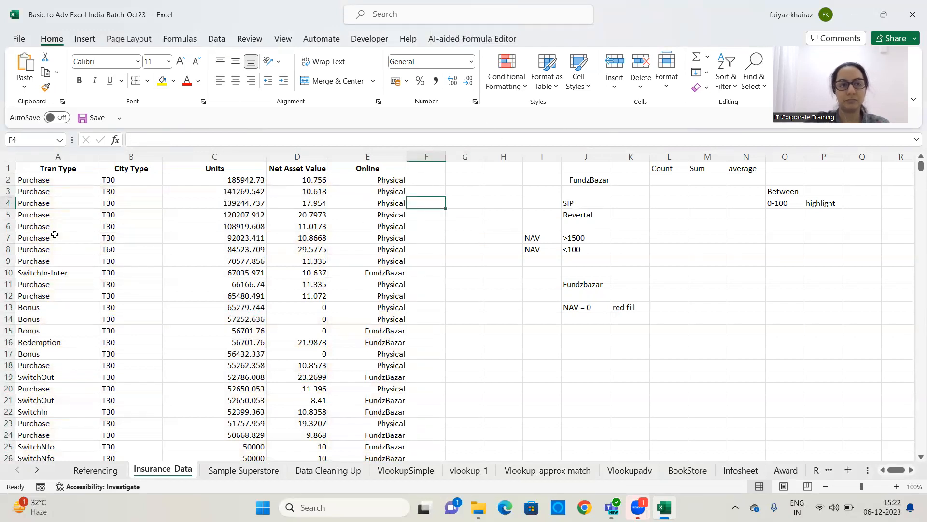
left_click(57, 181)
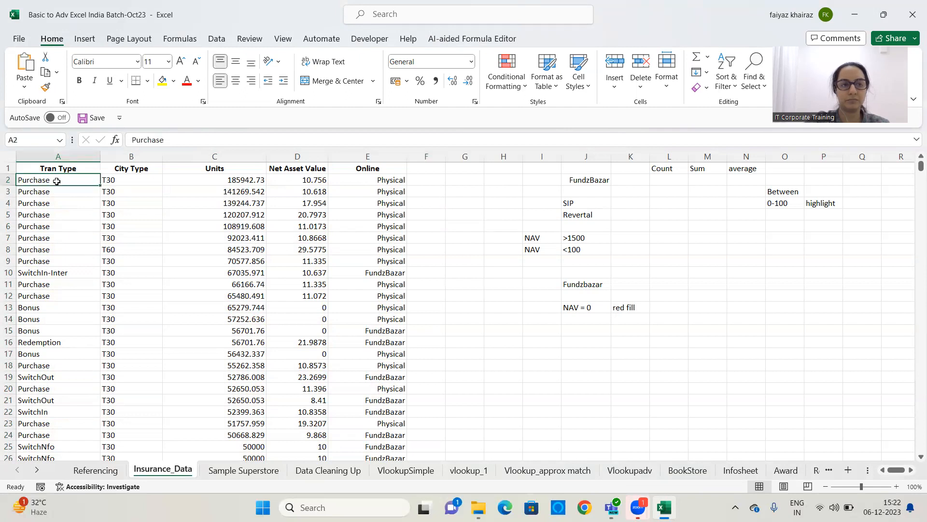
left_click_drag(57, 181, 386, 206)
left_click(383, 191)
left_click(388, 180)
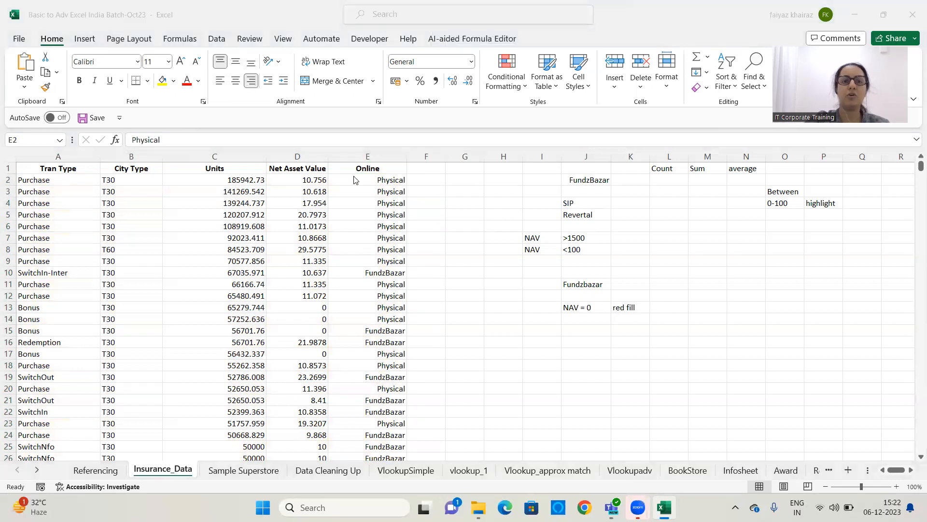
Select the City Type values from B2 to the last row and highlight unique values with Light Red Fill with Dark Red Text
left_click(248, 188)
left_click(121, 180)
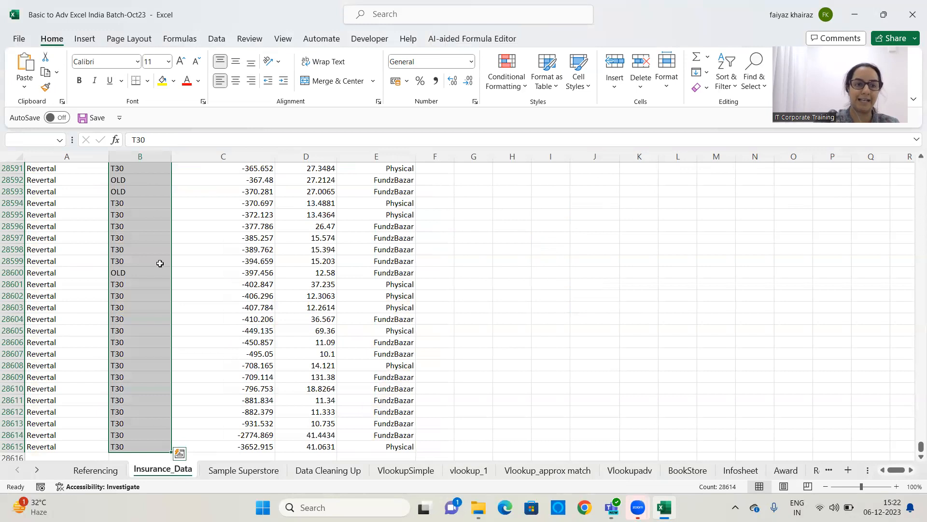
scroll(157, 263, "up", 20)
scroll(558, 277, "up", 8)
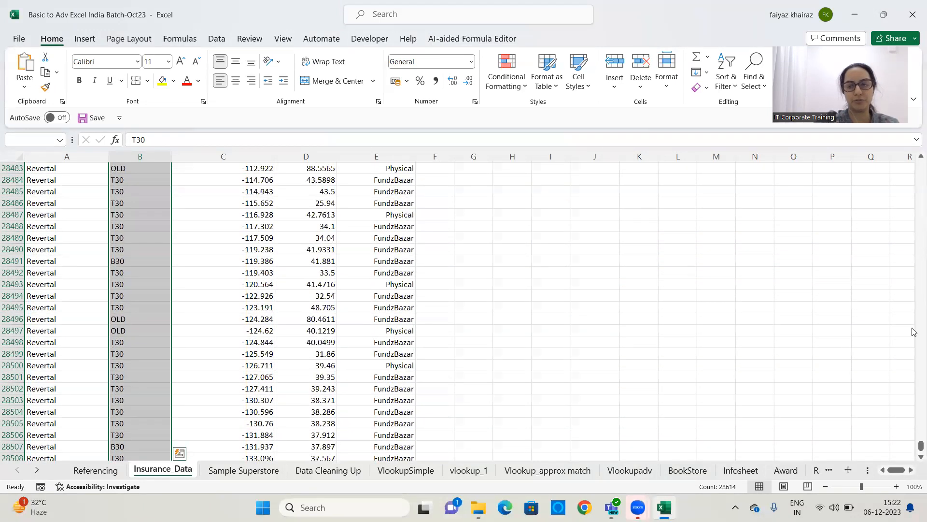
left_click_drag(914, 440, 903, 152)
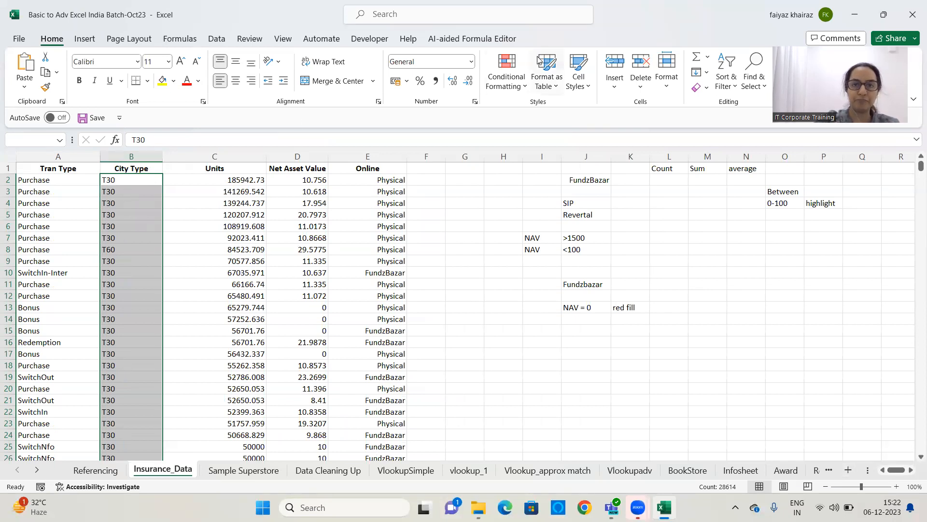
left_click(517, 86)
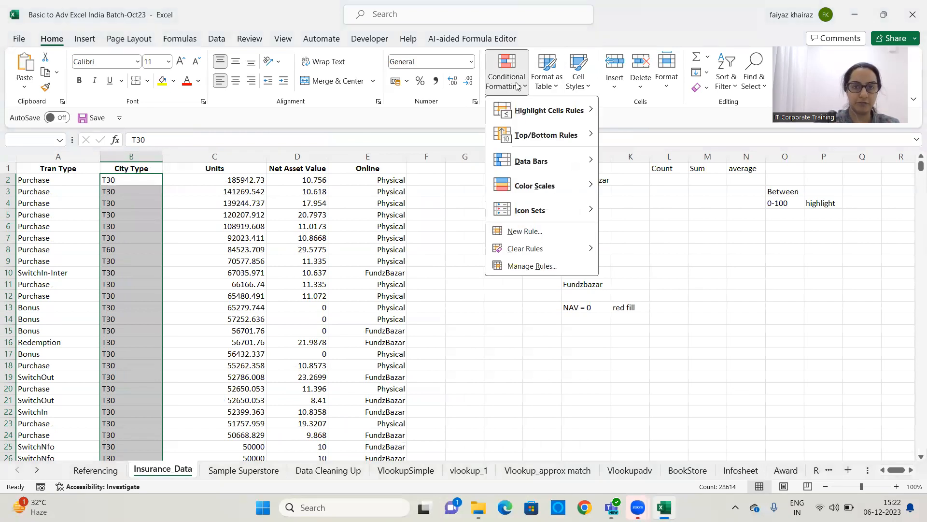
mouse_move(527, 120)
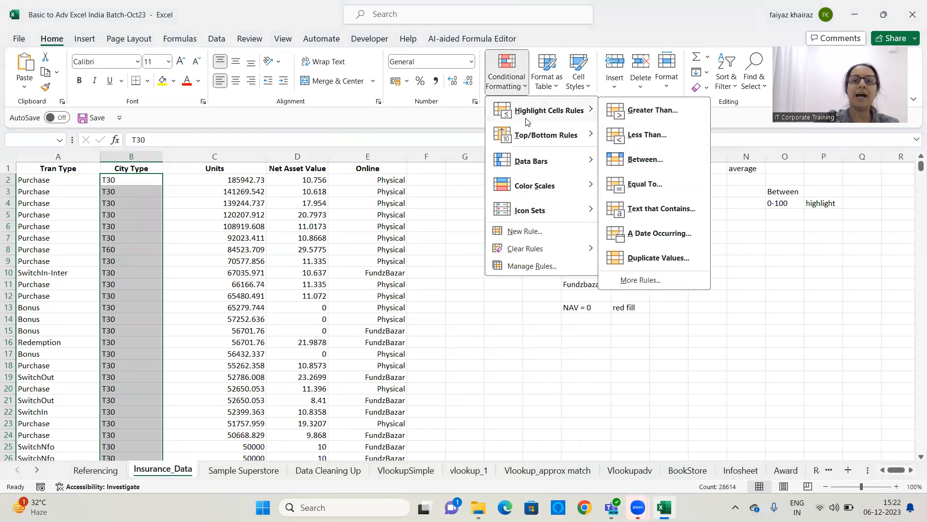
left_click(673, 259)
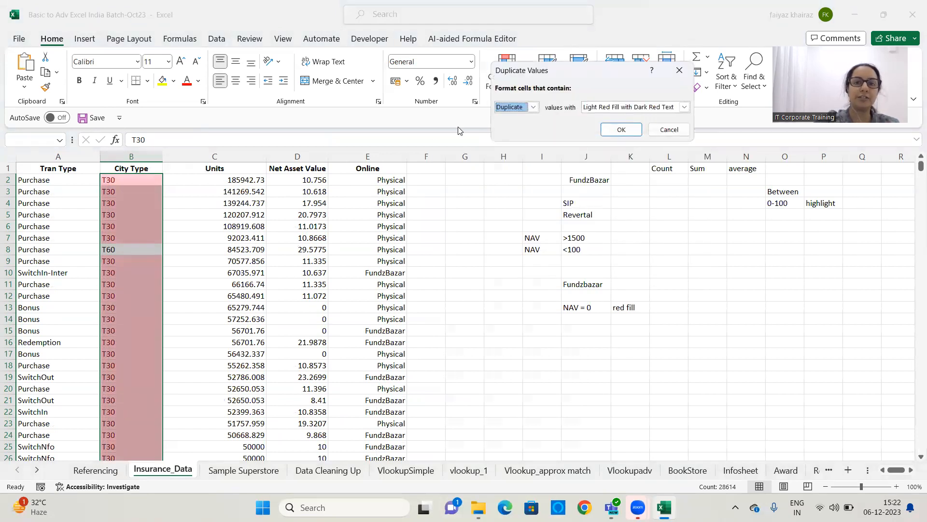
left_click(535, 108)
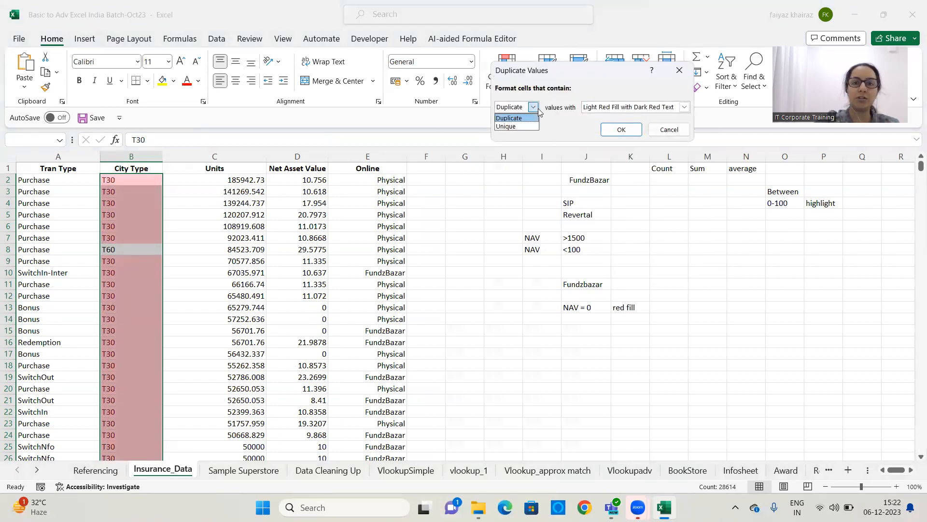
left_click(518, 126)
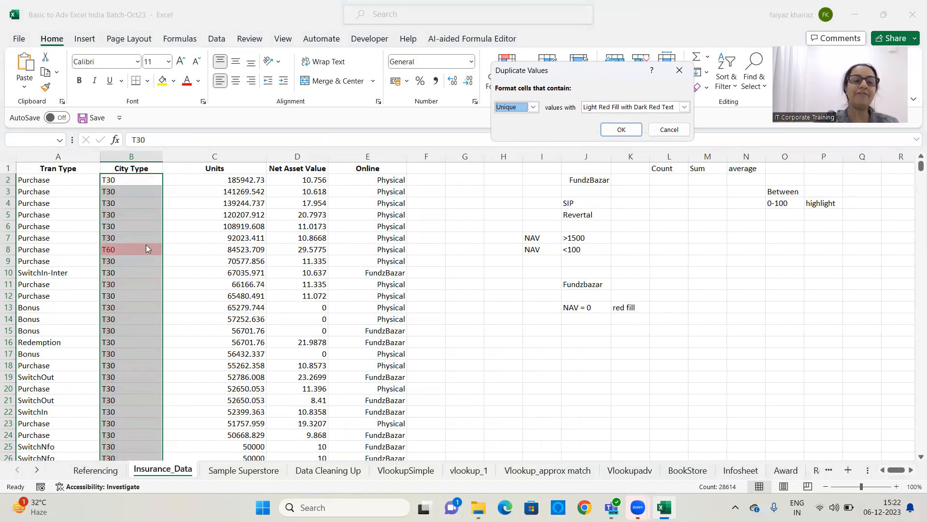
left_click(535, 107)
left_click(526, 118)
left_click(534, 108)
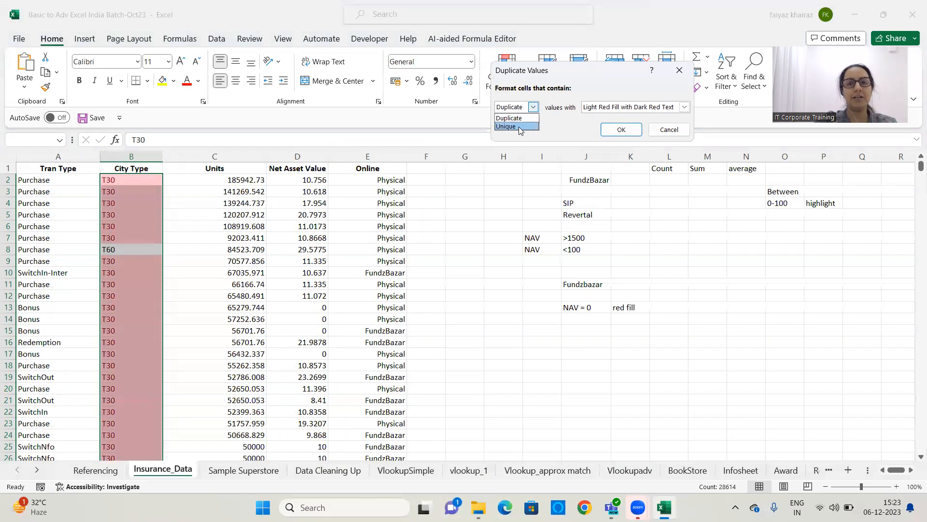
left_click(519, 126)
left_click(618, 129)
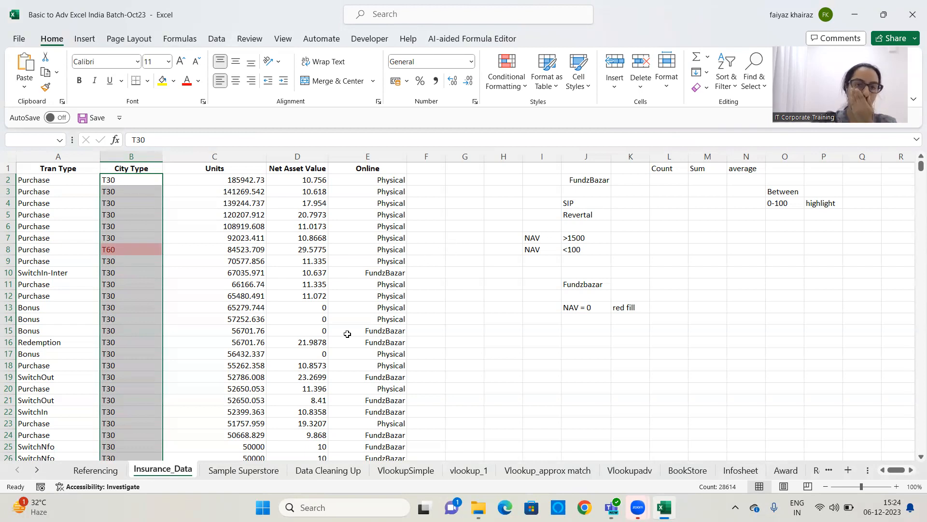
left_click(471, 306)
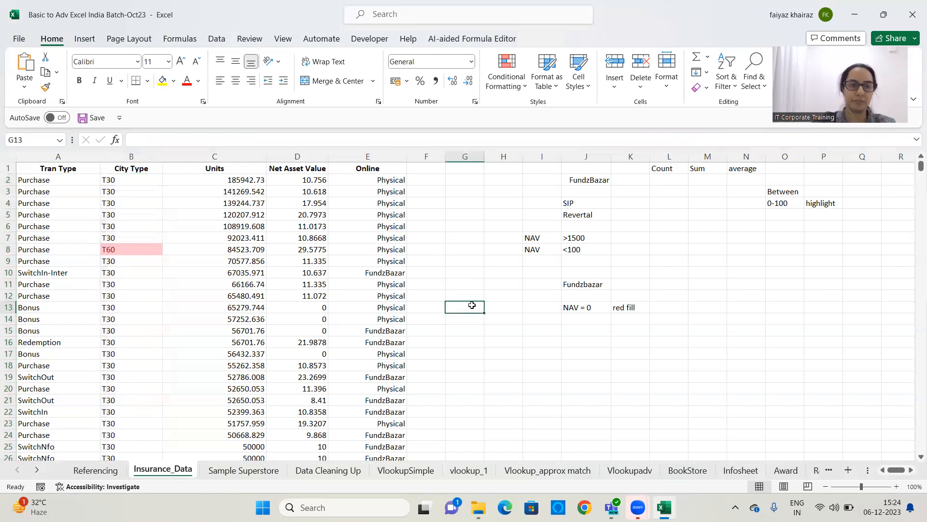
left_click(125, 329)
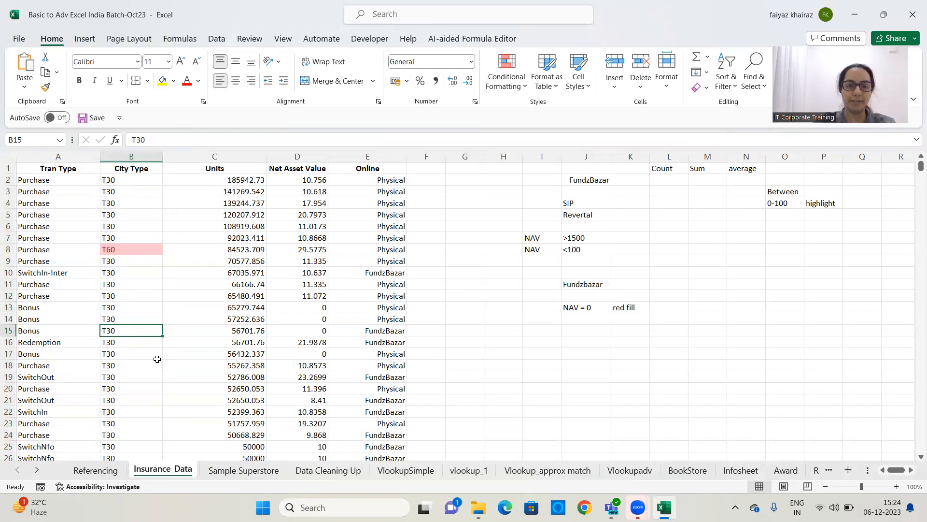
key("ctrl+n")
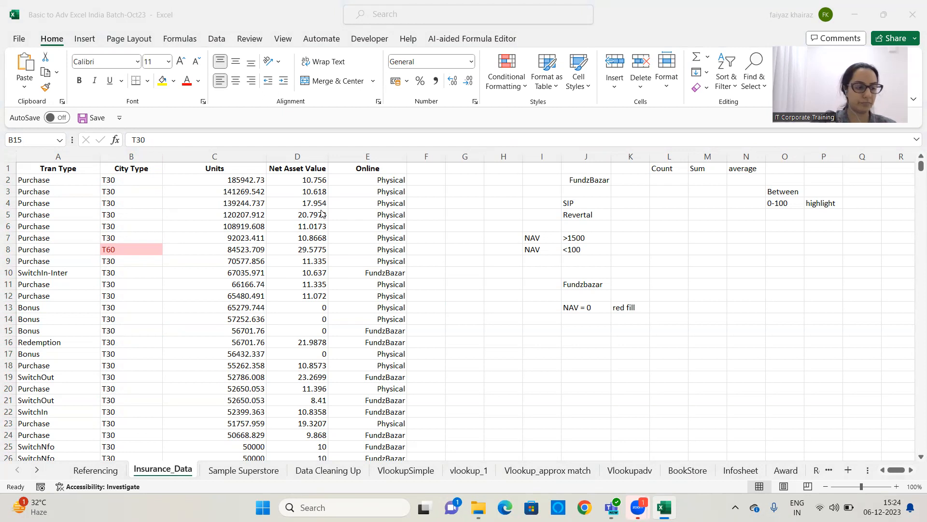
left_click(510, 119)
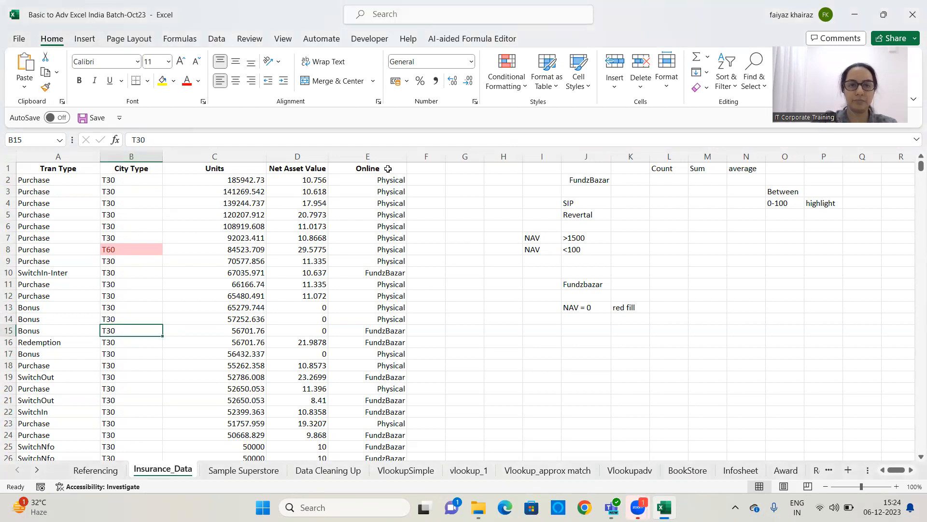
Copy the Online header and first two values from E1:E3 into column F starting at F1
left_click_drag(388, 167, 387, 191)
key("ctrl+c")
left_click(436, 169)
key("ctrl+v")
key("Escape")
Copy FundzBazar from E10 into F4:F18 and autofit column F
left_click(382, 272)
key("ctrl+c")
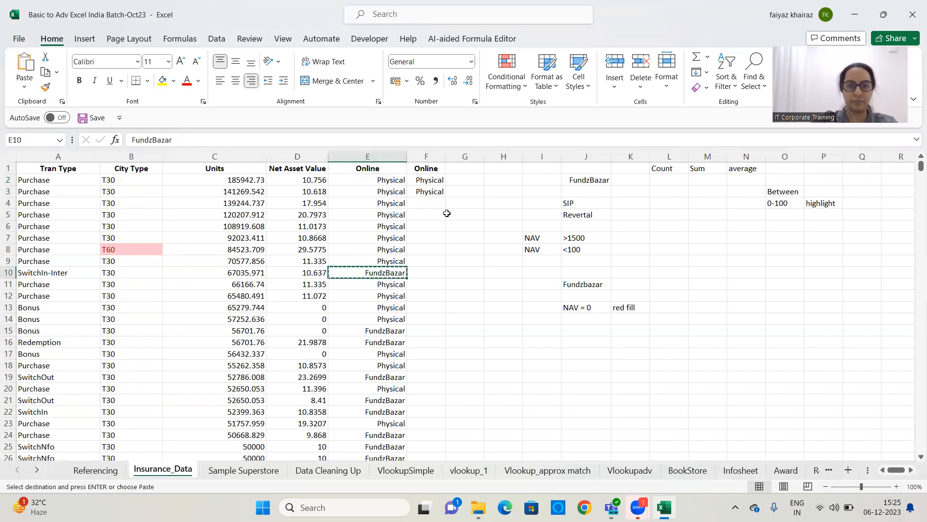
left_click_drag(436, 203, 428, 364)
key("ctrl+v")
left_click(498, 260)
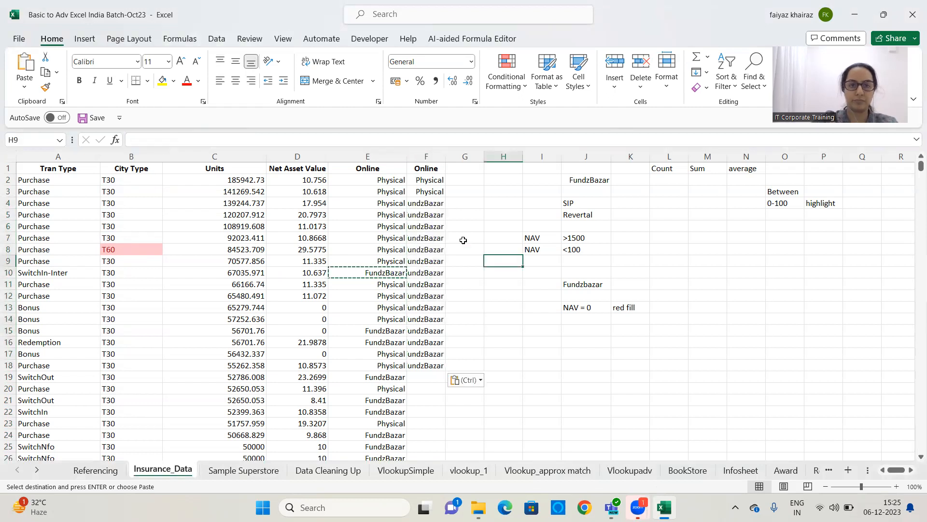
double_click(446, 156)
key("Escape")
left_click(485, 189)
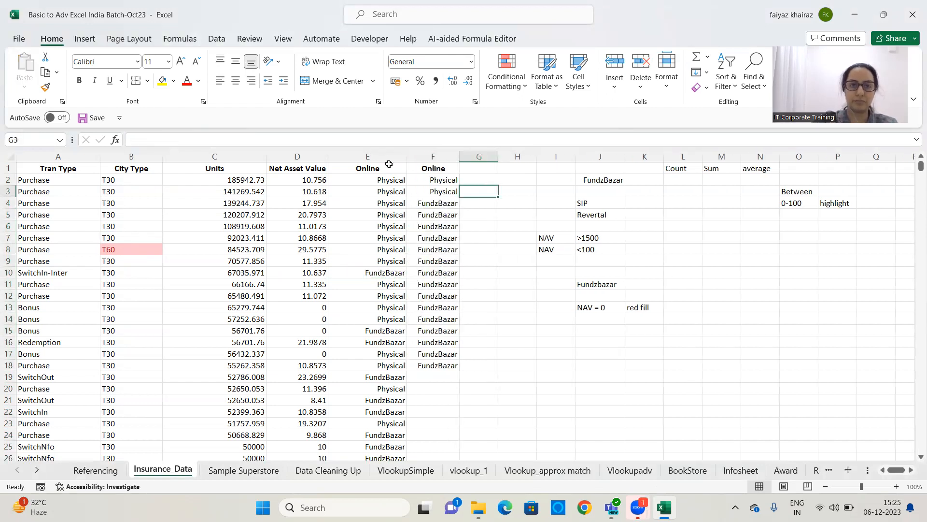
left_click(389, 157)
left_click(489, 248)
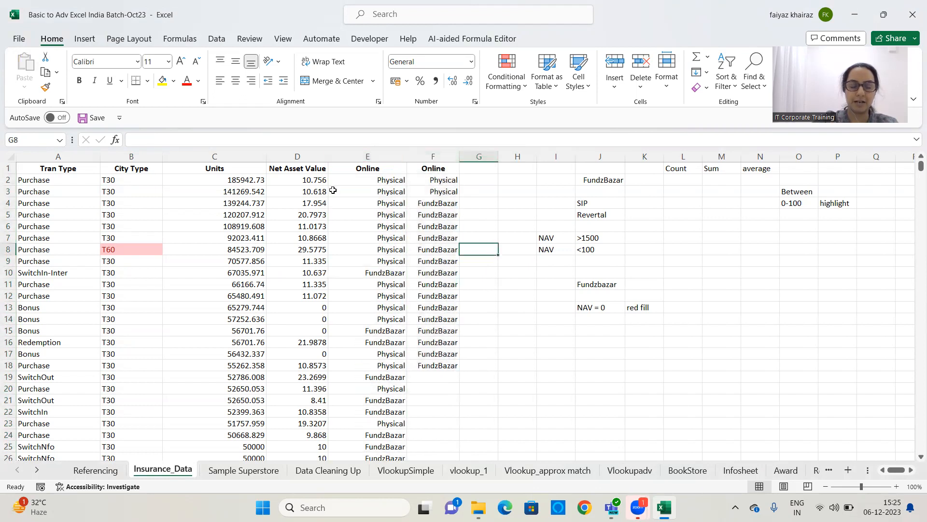
Copy the Order ID column D4:D19 from Sample Superstore and paste it into Insurance_Data starting at T1
left_click(241, 470)
left_click_drag(151, 204, 164, 397)
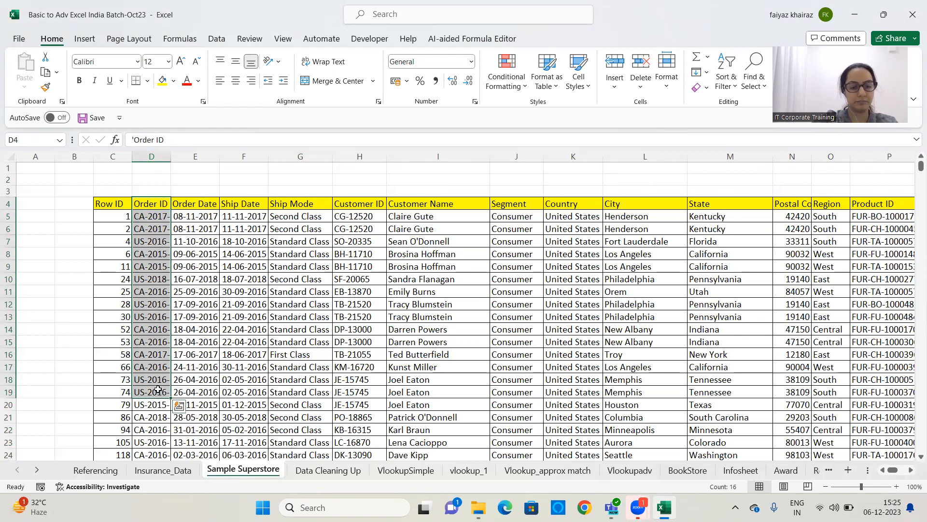
key("ctrl+c")
left_click(179, 472)
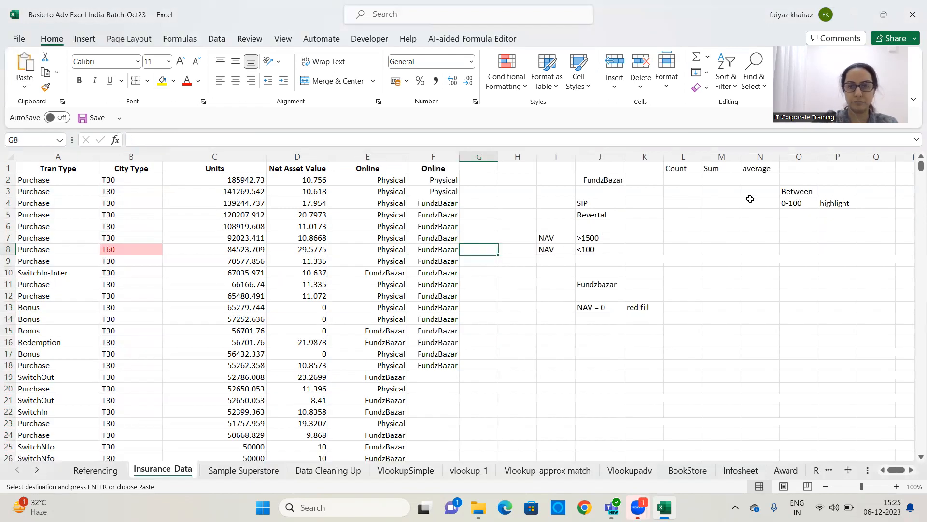
left_click(911, 470)
left_click(911, 470)
left_click(911, 470)
left_click(513, 168)
key("ctrl+v")
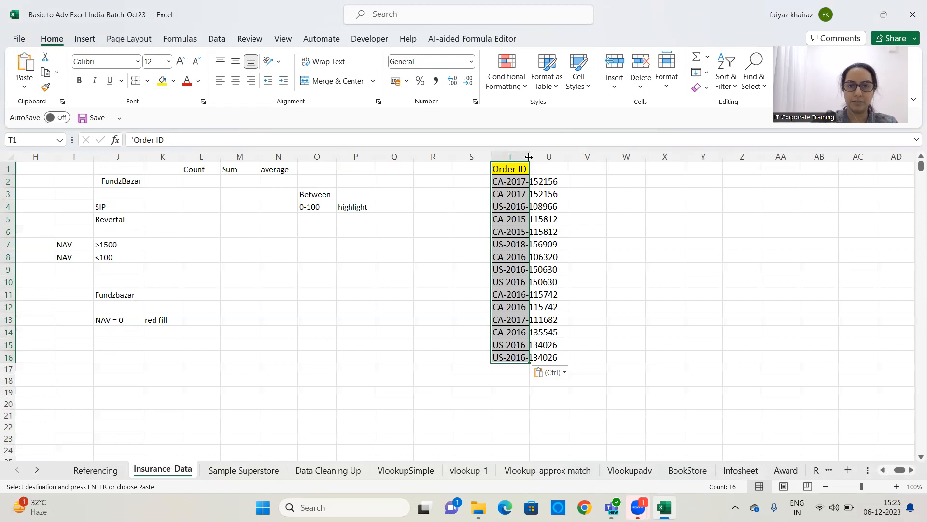
Copy Order IDs T3:T6 into U9:U12 and autofit column U
left_click(613, 192)
left_click_drag(528, 196, 531, 231)
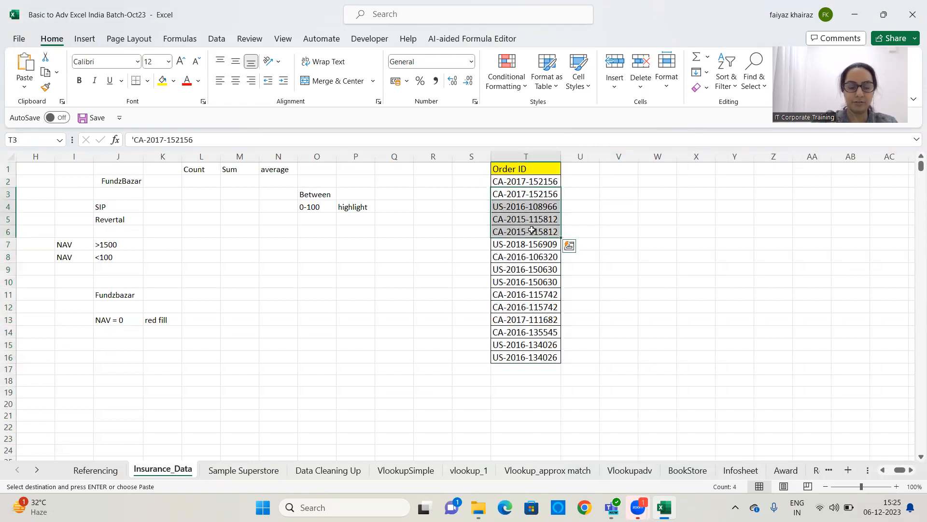
key("ctrl+c")
left_click(585, 181)
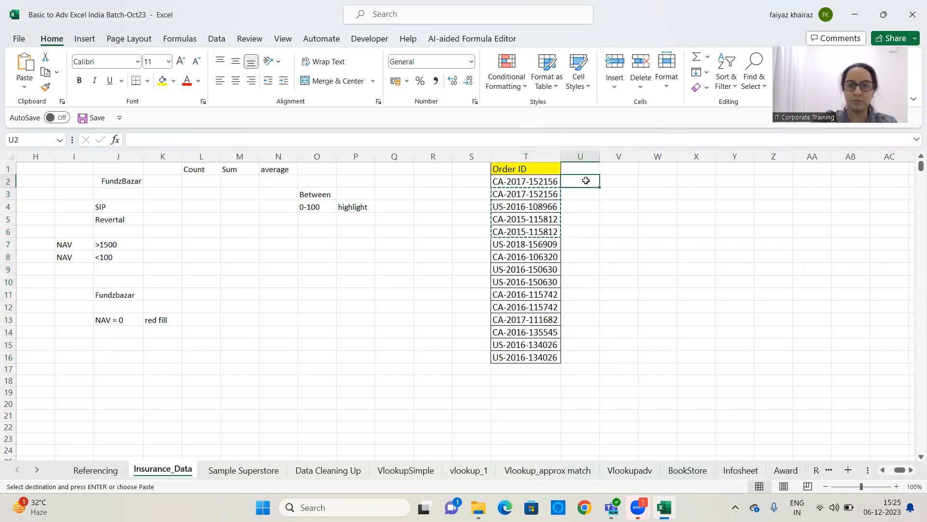
left_click(585, 273)
key("ctrl+v")
left_click(643, 269)
double_click(600, 156)
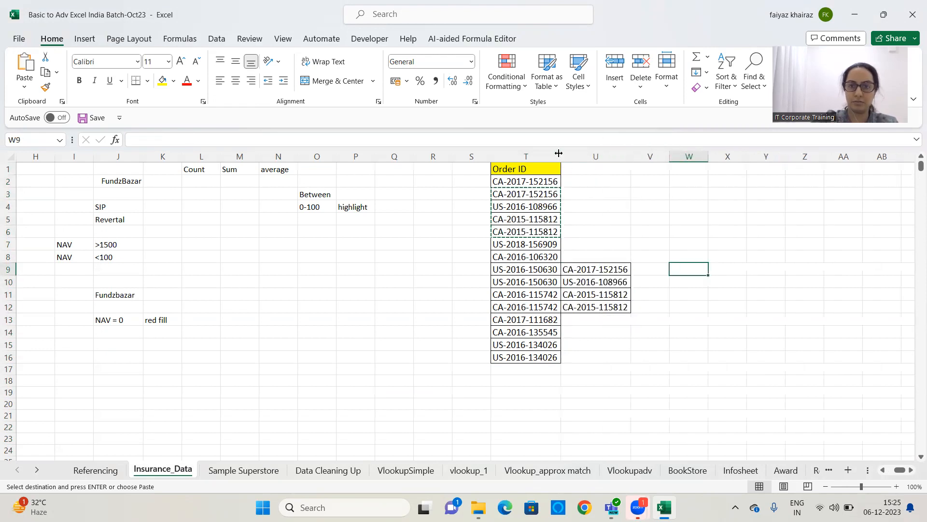
key("Escape")
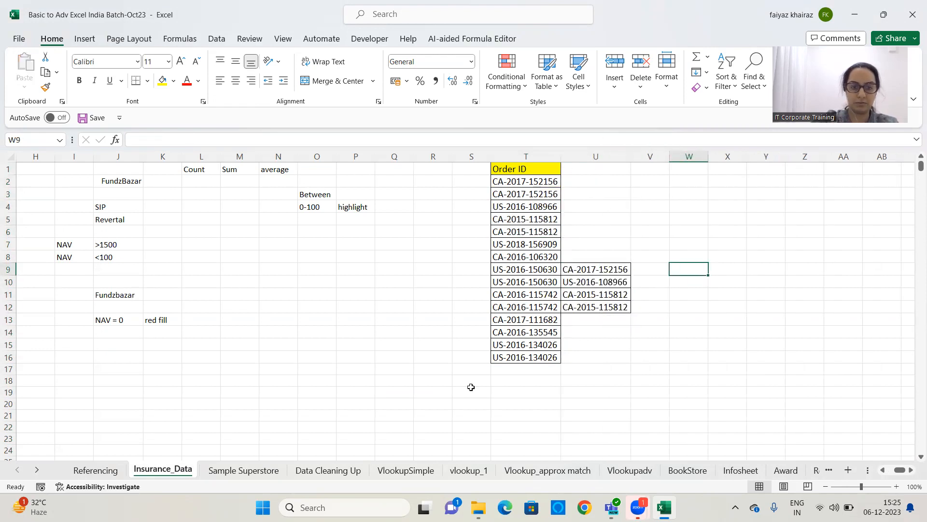
Copy a further block of Order IDs from Sample Superstore column D and paste it into U2 downward
left_click(244, 470)
scroll(166, 328, "down", 7)
left_click_drag(153, 288, 150, 473)
key("ctrl+c")
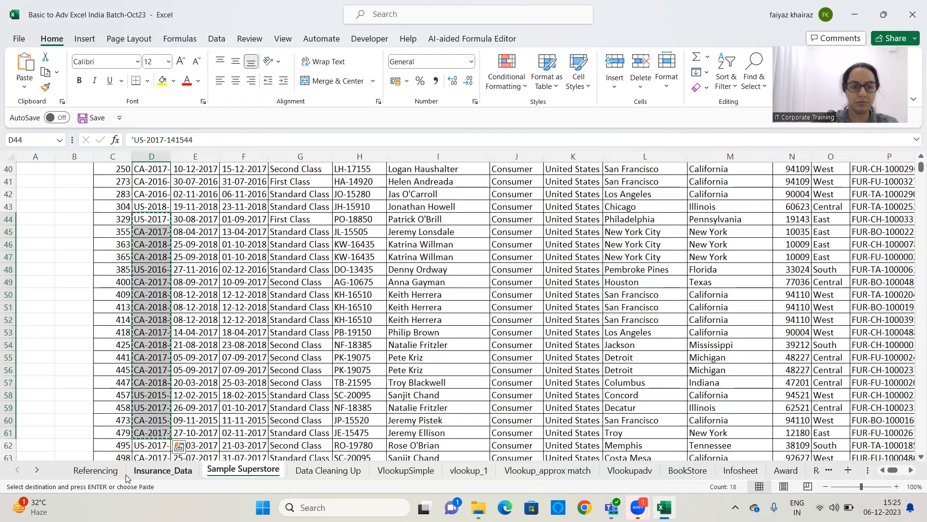
left_click(151, 471)
left_click(599, 182)
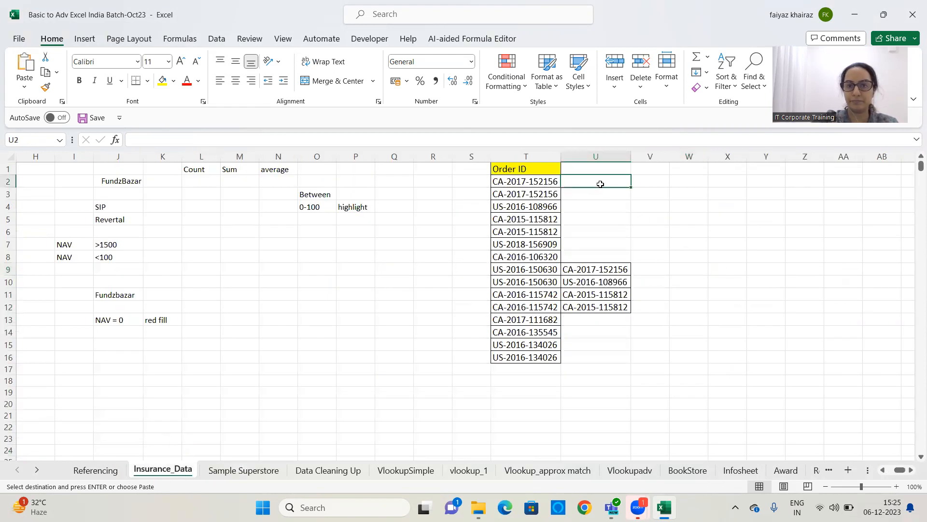
key("ctrl+v")
Delete the extra pasted IDs in U16:U19
left_click(674, 303)
left_click_drag(593, 362, 620, 394)
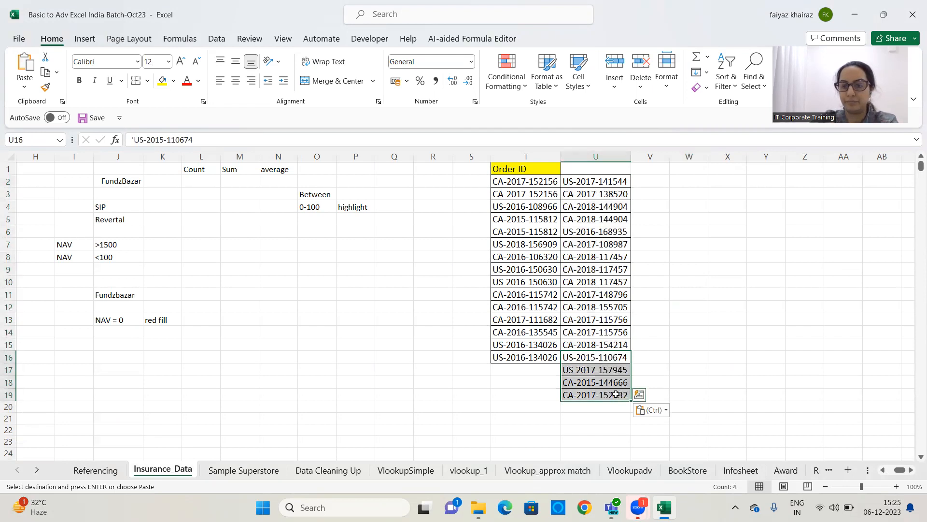
key("Delete")
Copy the Order ID in U14 into U16
left_click(717, 315)
left_click(531, 357)
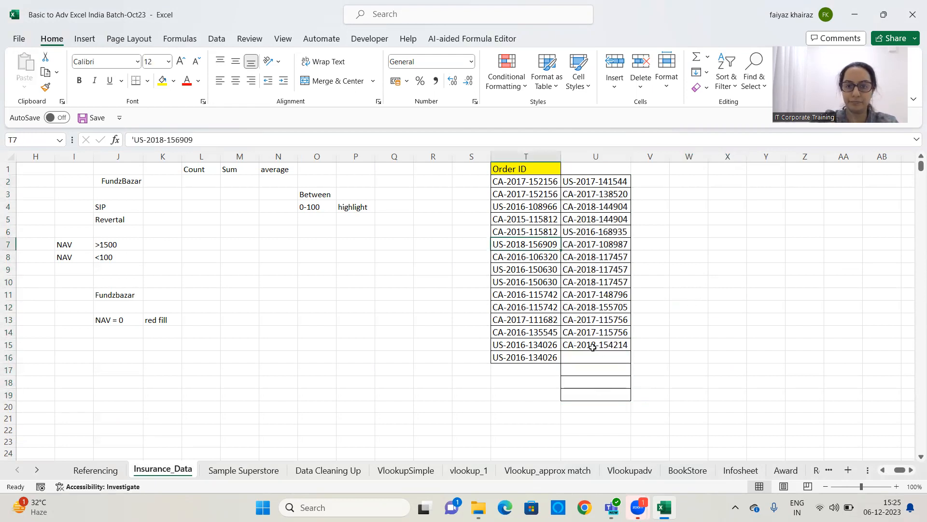
left_click(589, 354)
left_click(724, 305)
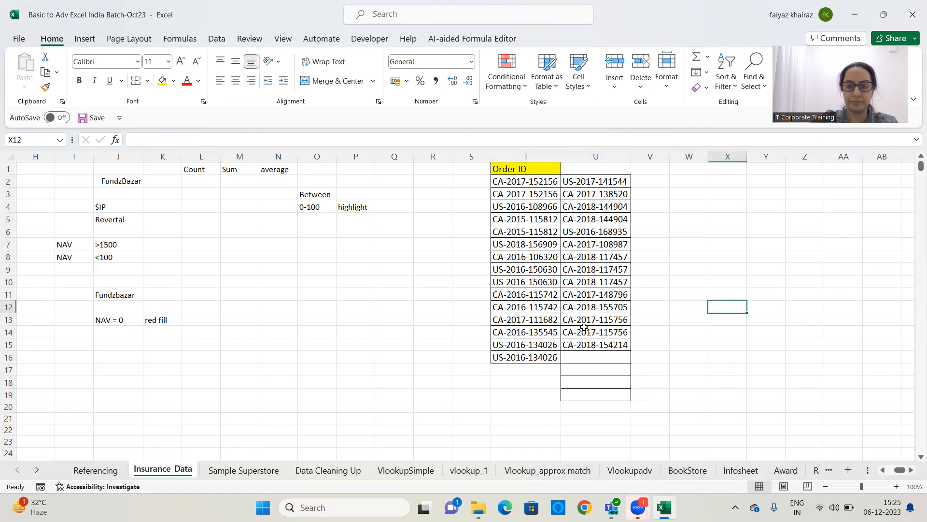
left_click(583, 332)
key("ctrl+c")
left_click(589, 361)
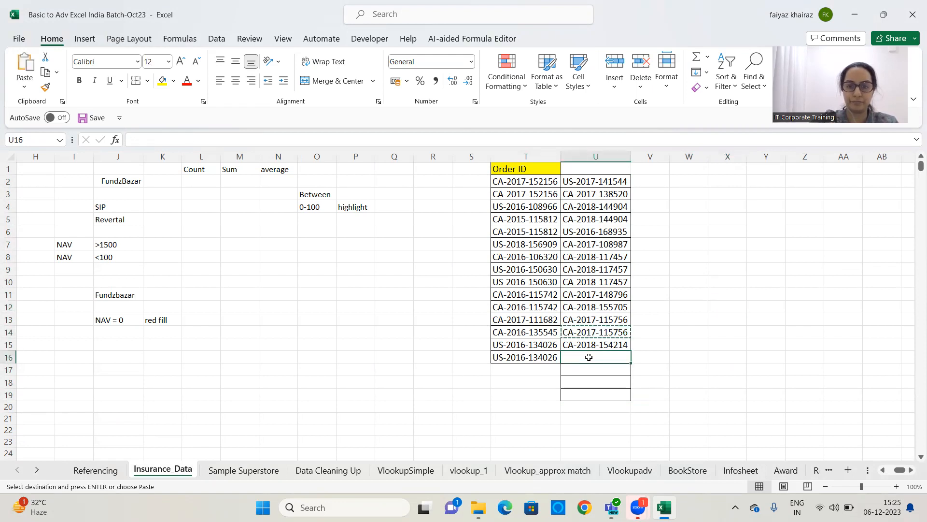
key("ctrl+v")
key("Escape")
left_click(694, 325)
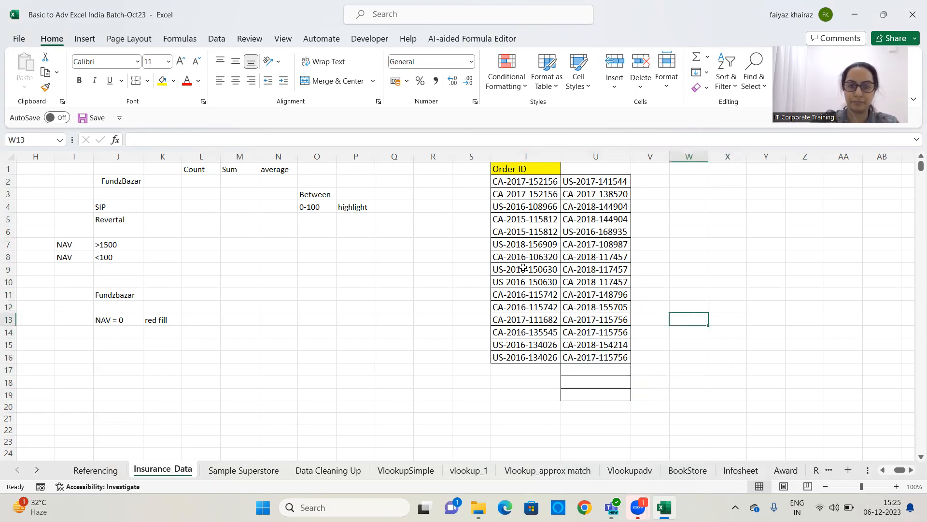
Copy the Order ID from T9 into U13 and U9
left_click(523, 268)
key("ctrl+c")
left_click(593, 319)
key("ctrl+v")
left_click(681, 308)
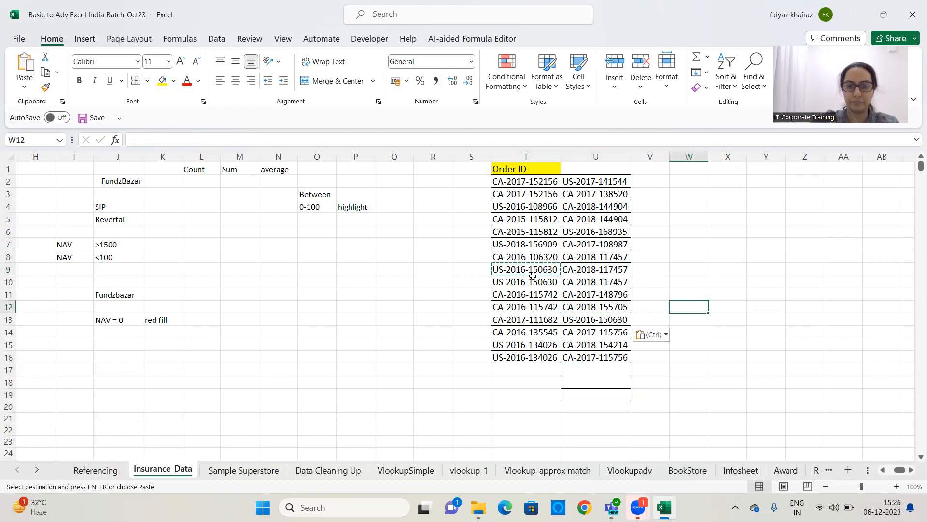
left_click(580, 271)
key("ctrl+v")
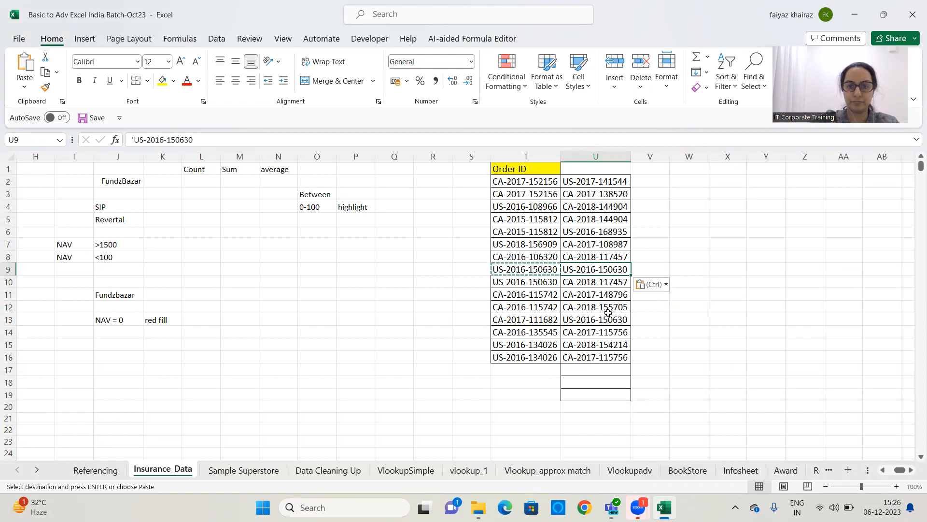
Replace U13 with the Order ID copied from T13
left_click(532, 320)
key("ctrl+c")
left_click(599, 318)
key("ctrl+v")
left_click(710, 306)
key("Escape")
Enter the header Final ID in U1
left_click(585, 169)
type("Final ID")
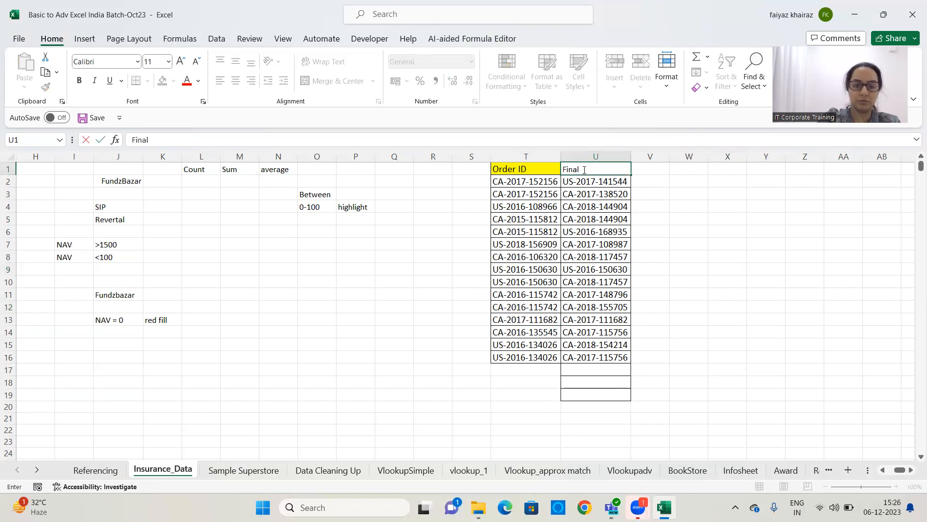
left_click(731, 257)
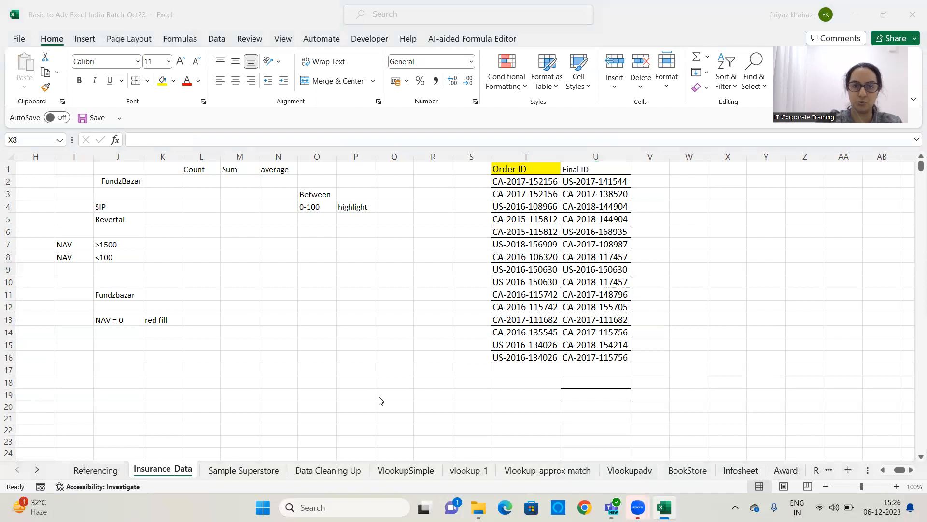
Select T1:U16 and create a new rule formatting duplicate values with an orange fill
left_click_drag(542, 170, 601, 360)
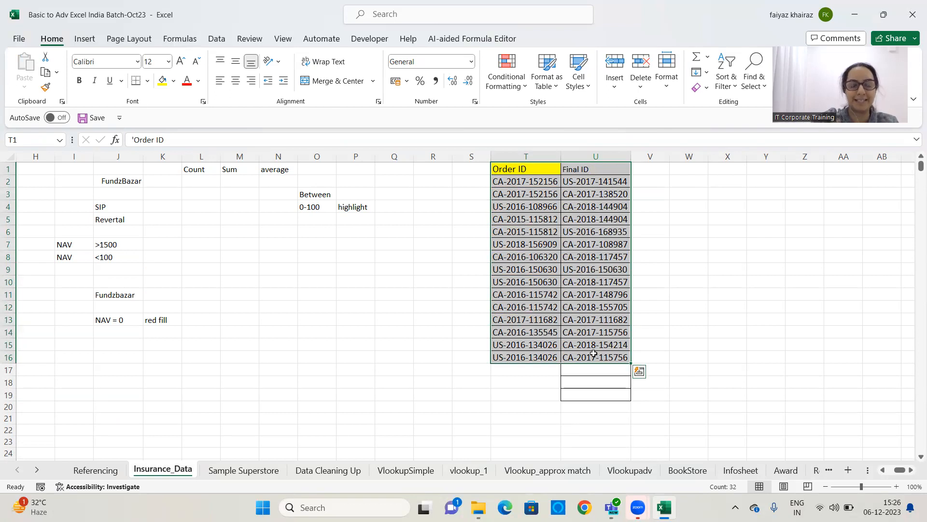
left_click(513, 91)
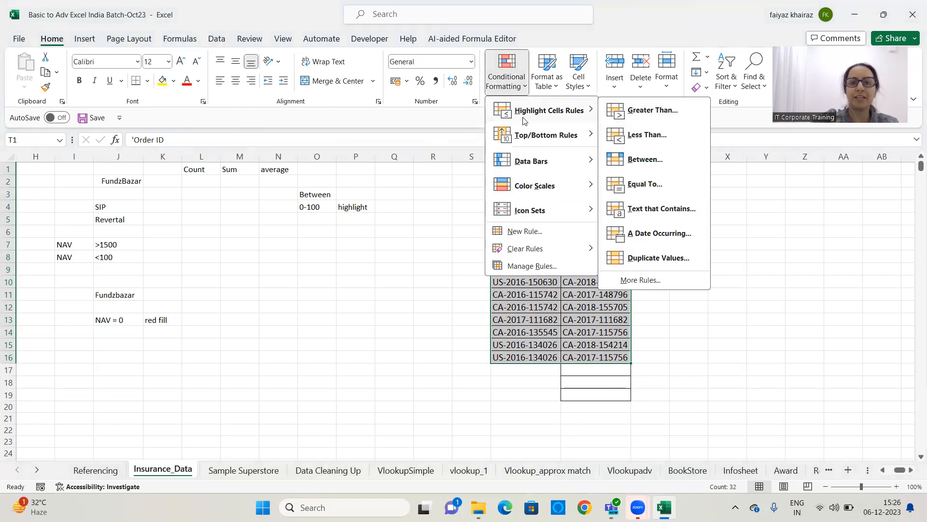
left_click(526, 234)
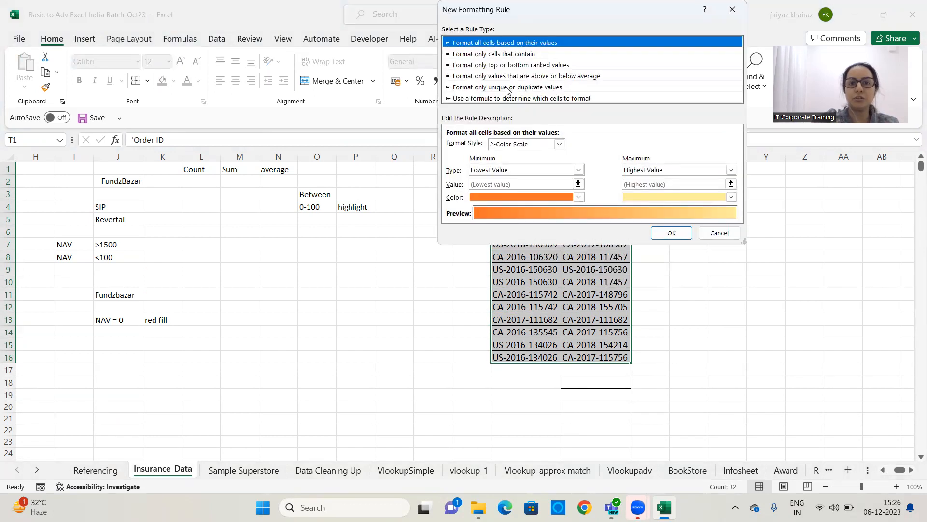
left_click(508, 87)
left_click_drag(592, 14, 212, 65)
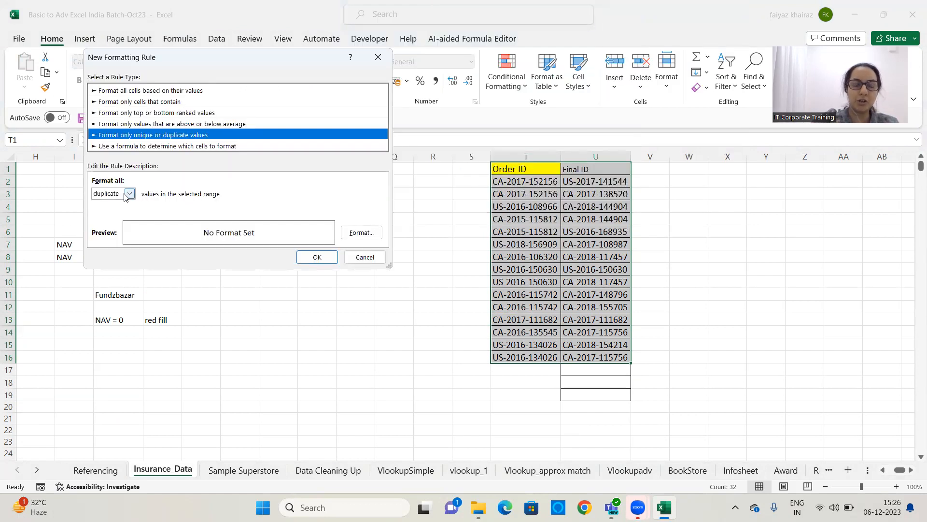
left_click(134, 145)
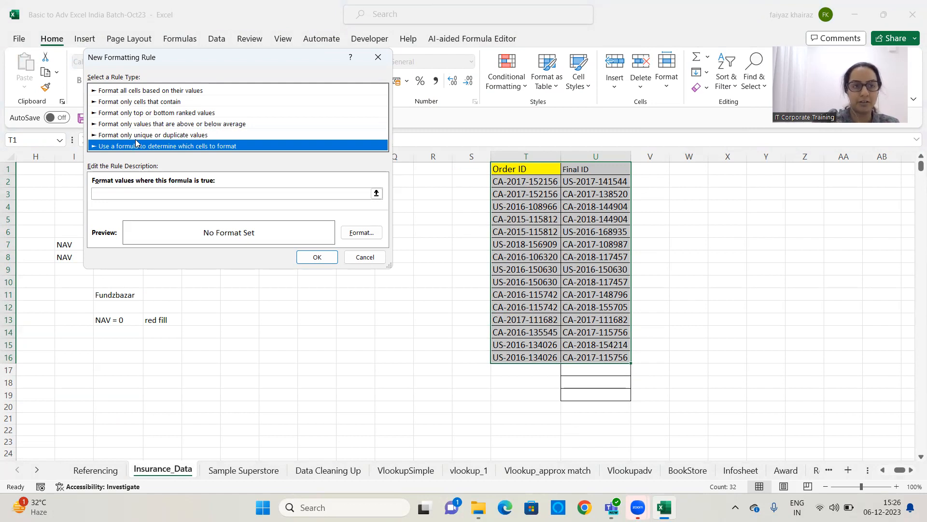
left_click(136, 136)
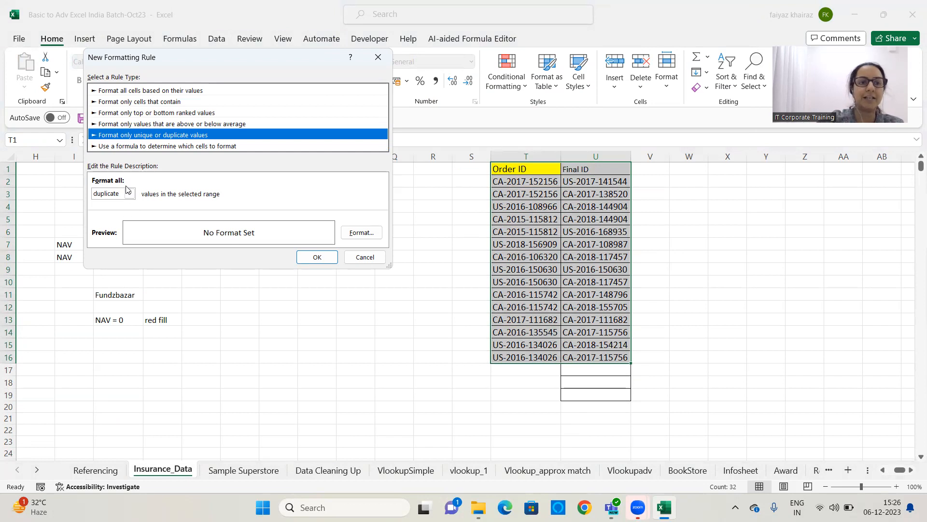
left_click(361, 232)
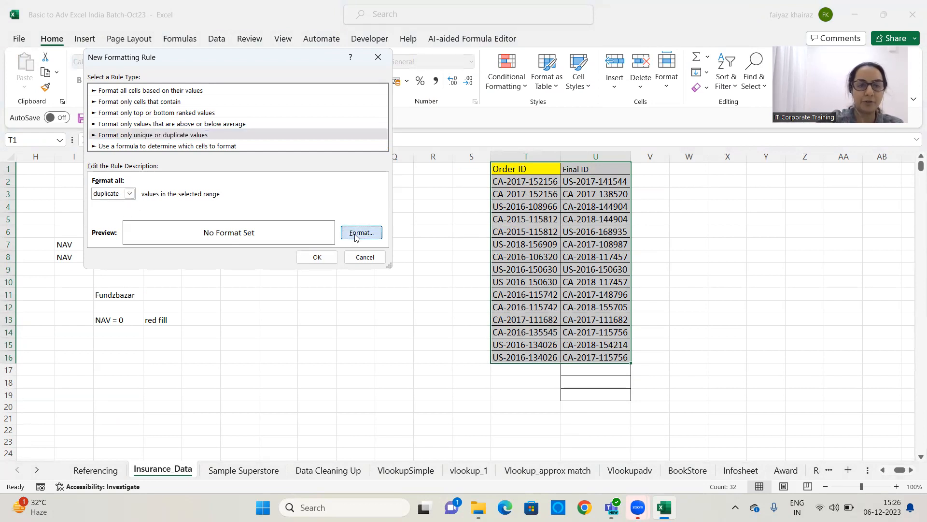
left_click(474, 145)
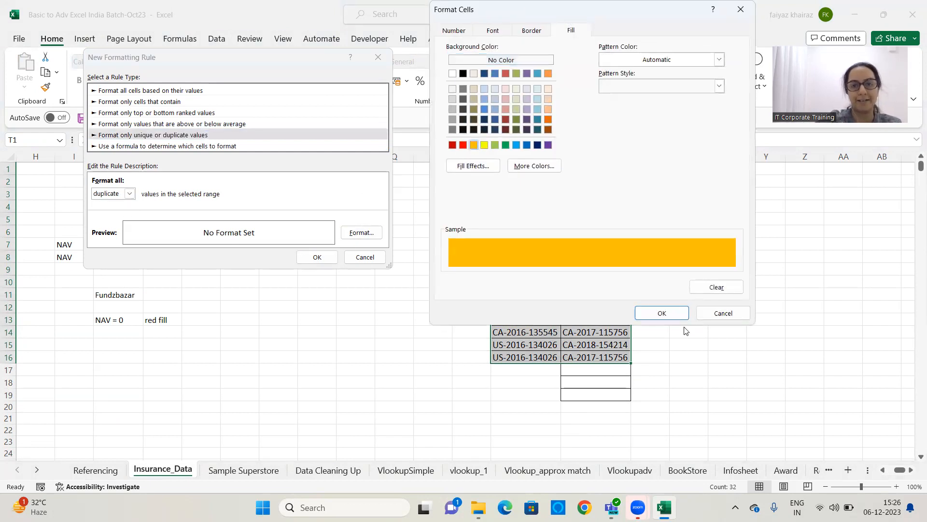
left_click(660, 313)
left_click(317, 257)
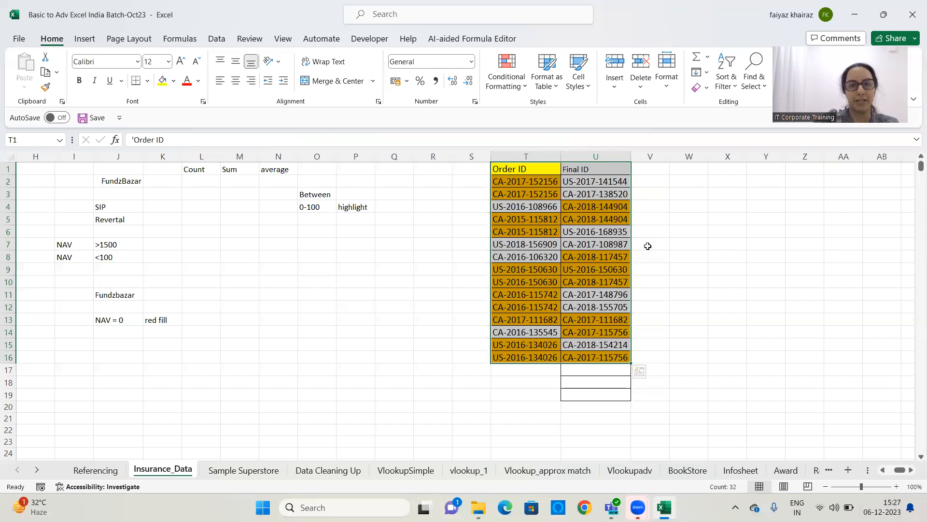
Start a new conditional formatting rule for duplicate values in T1:U16, then cancel it
left_click(506, 86)
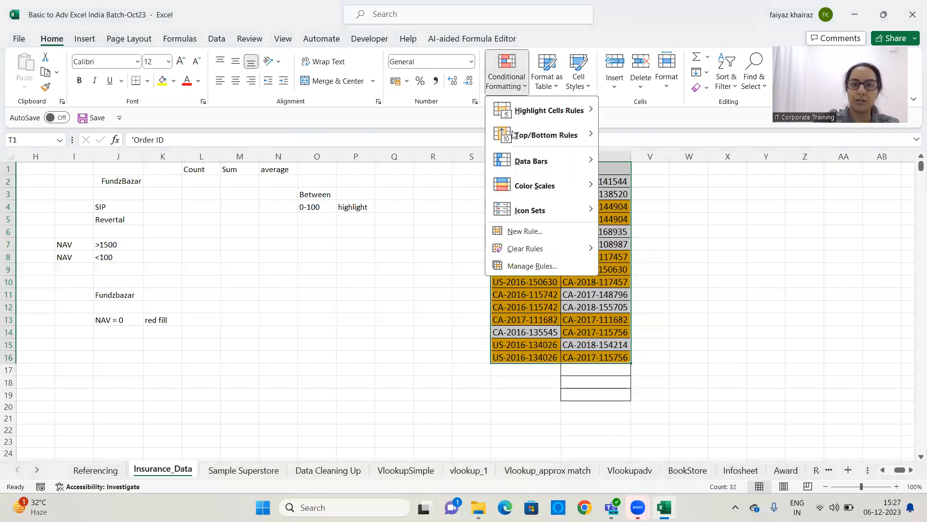
left_click(529, 231)
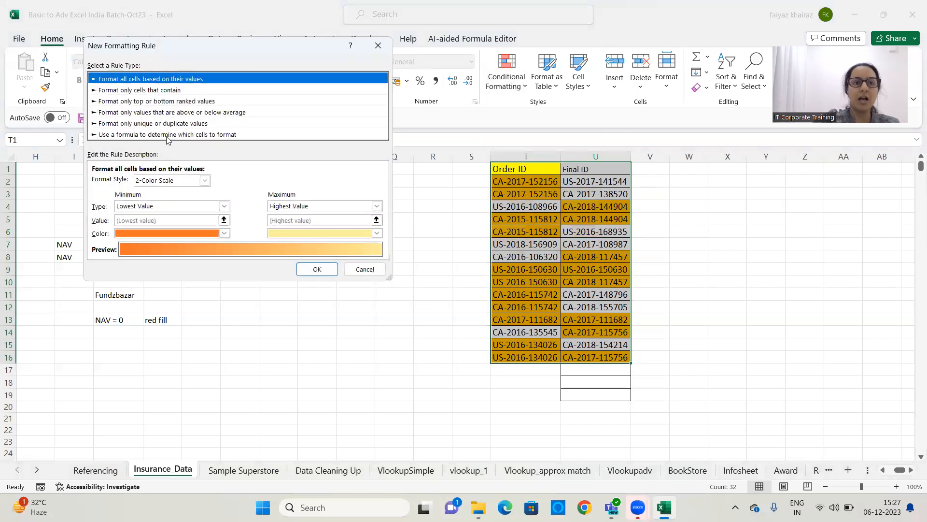
left_click(167, 135)
left_click(169, 124)
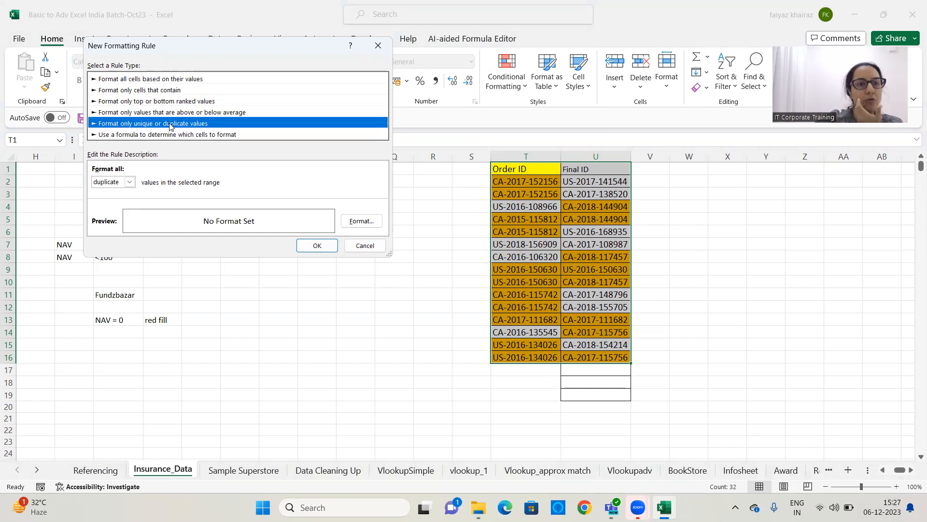
left_click(130, 182)
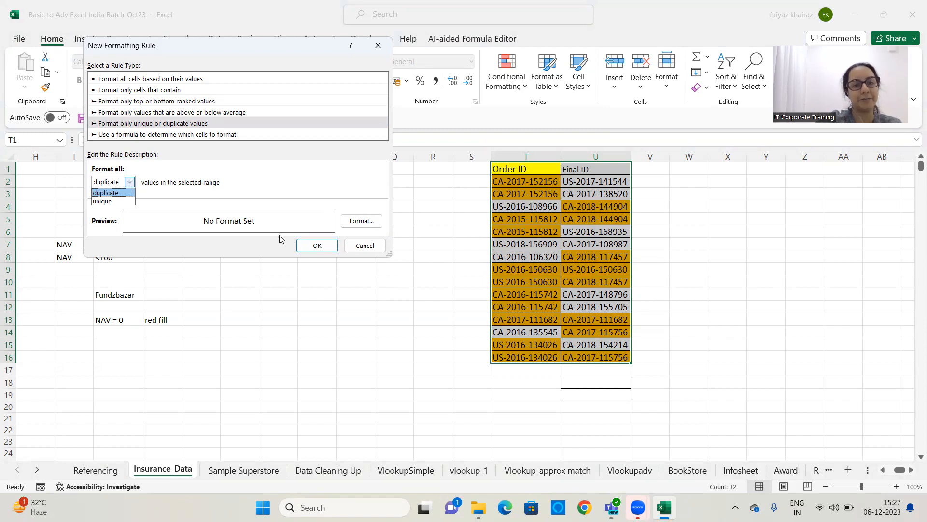
left_click(354, 245)
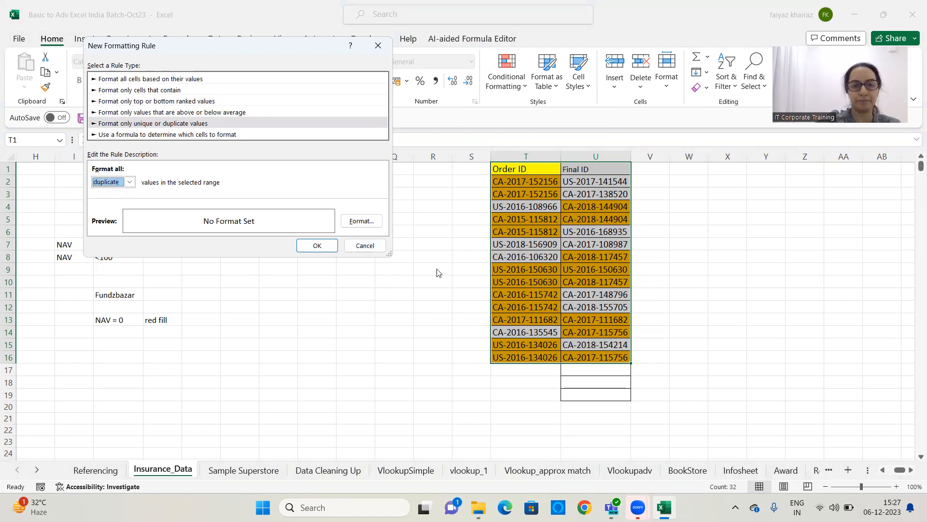
left_click(379, 248)
left_click(652, 181)
left_click_drag(523, 170, 589, 355)
key("ctrl+c")
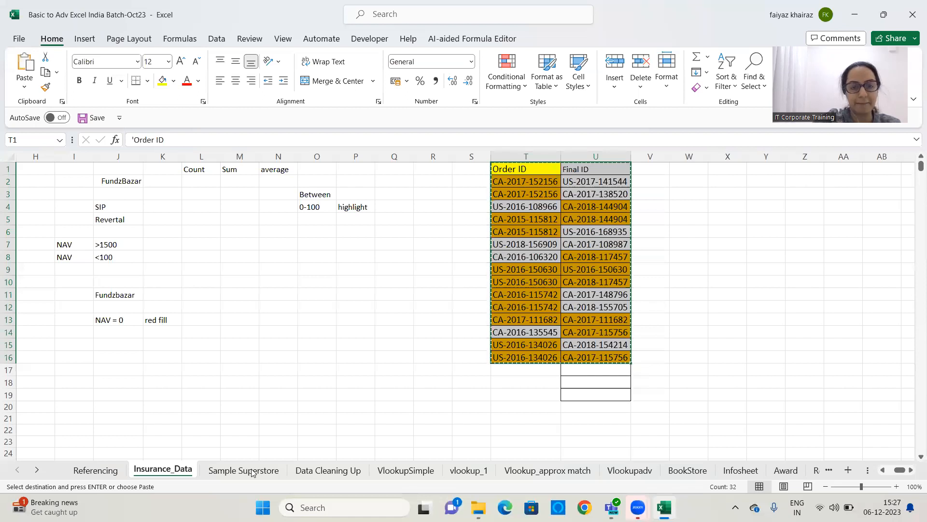
left_click(443, 334)
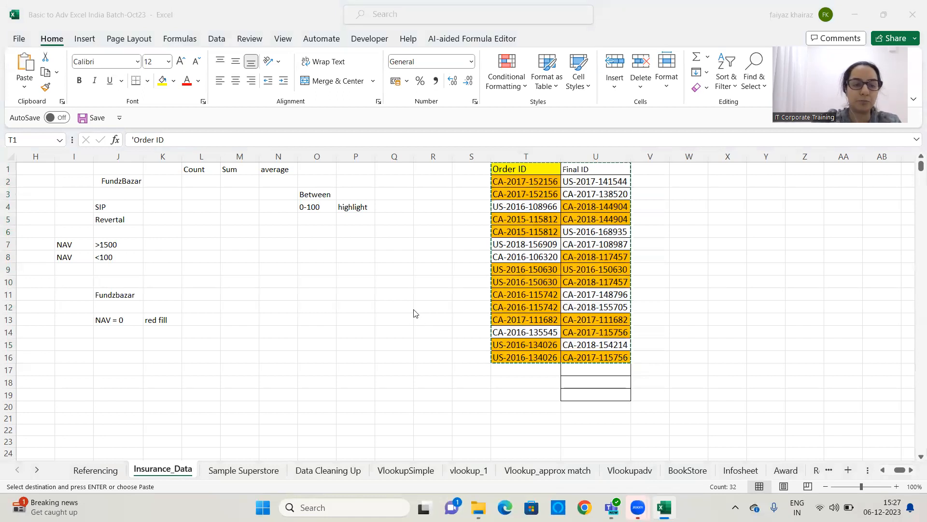
left_click(268, 472)
key("Escape")
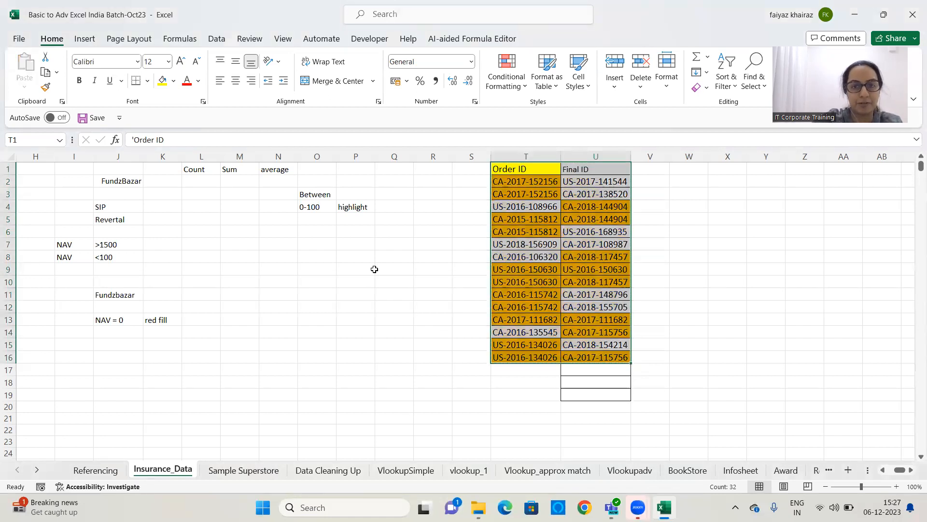
left_click(258, 472)
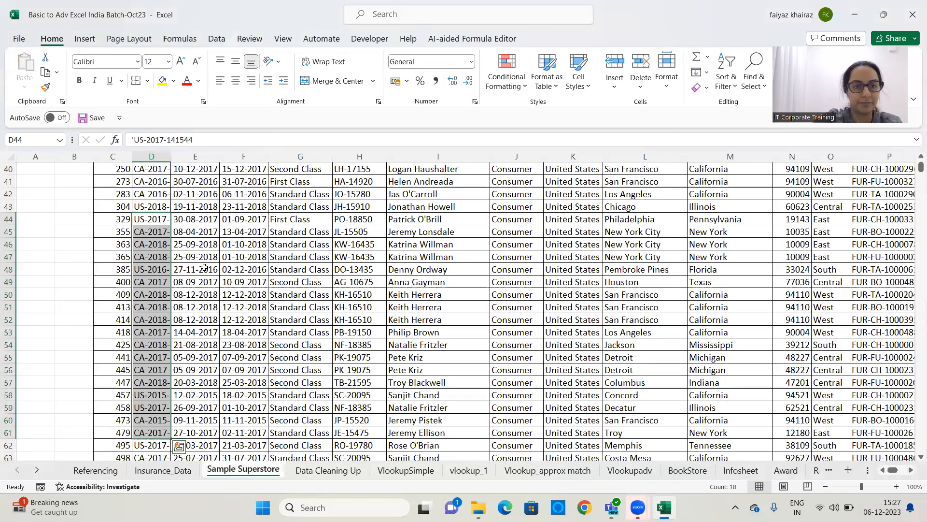
left_click(202, 310)
scroll(195, 333, "up", 13)
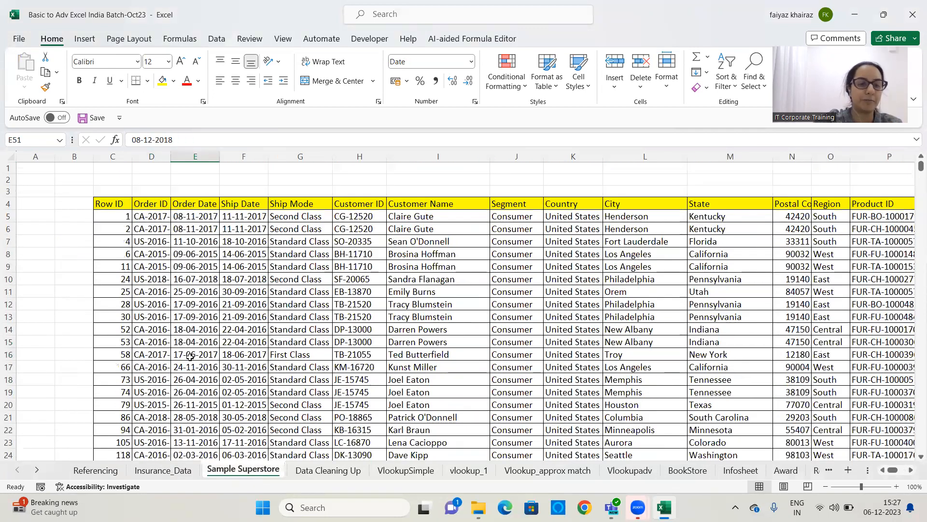
left_click(169, 475)
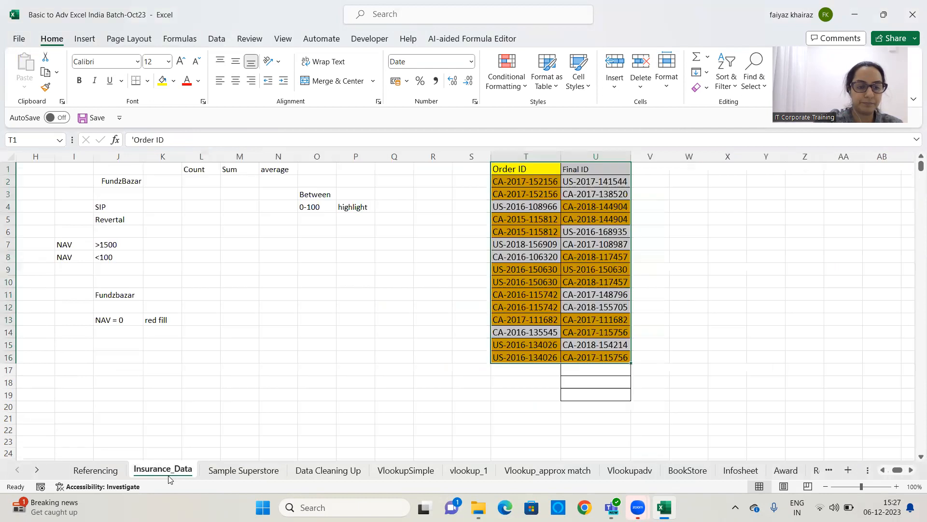
left_click(363, 319)
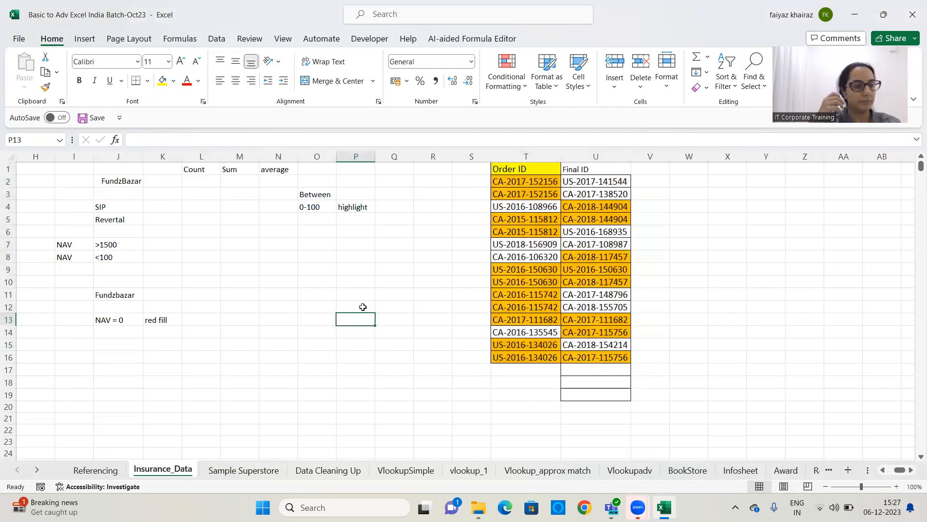
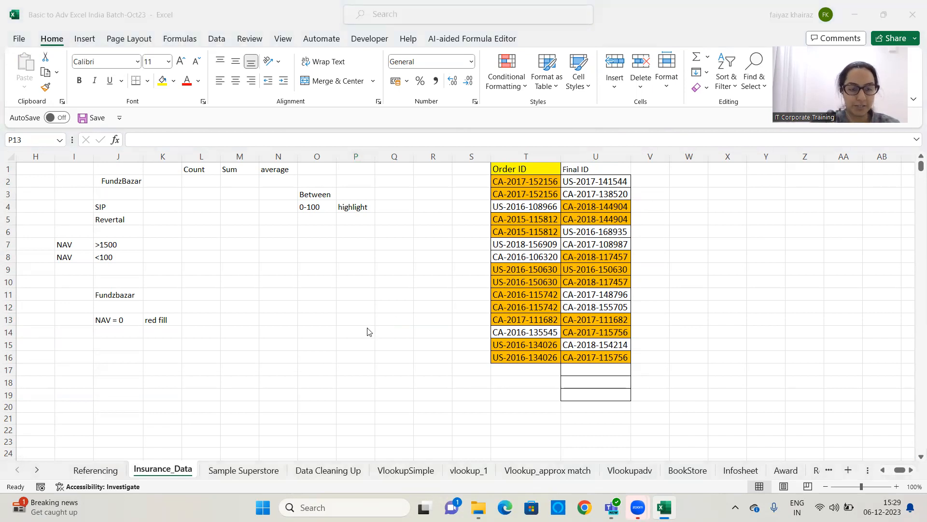
Clear all conditional formatting rules from the entire sheet
left_click(882, 471)
left_click(882, 471)
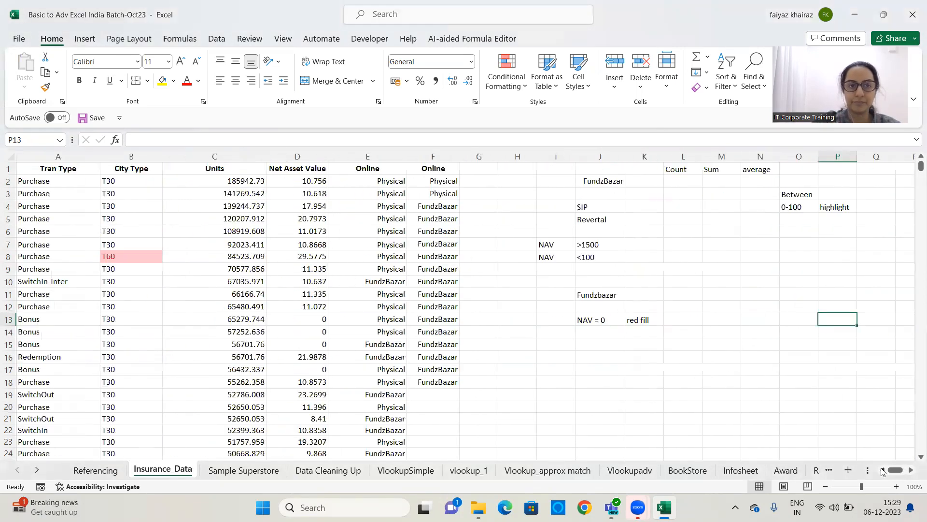
left_click(507, 77)
mouse_move(567, 249)
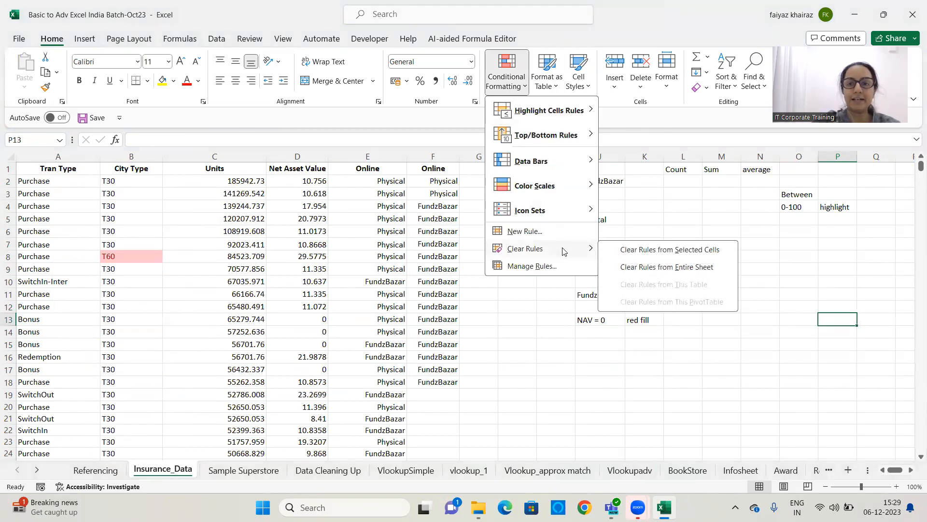
left_click(672, 268)
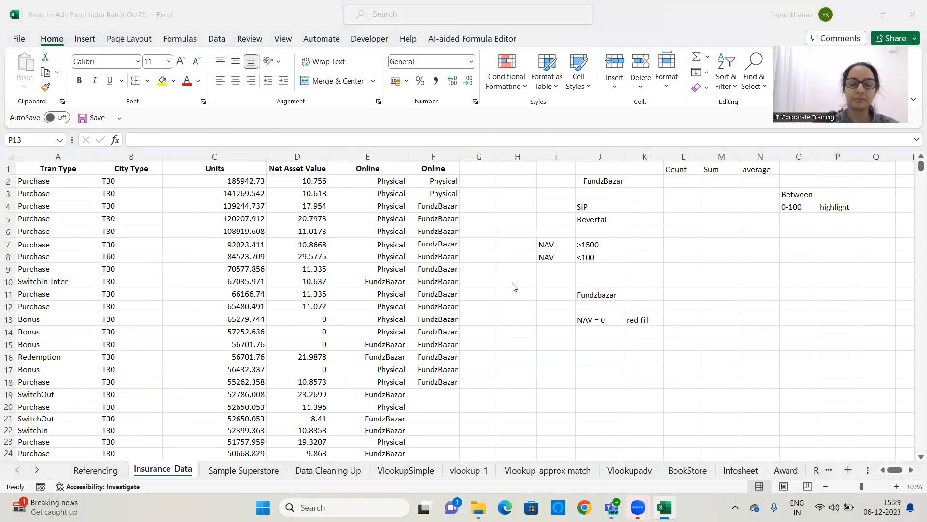
Delete the note cells in O3:P7 and I10:L18
left_click_drag(797, 194, 849, 240)
key("Delete")
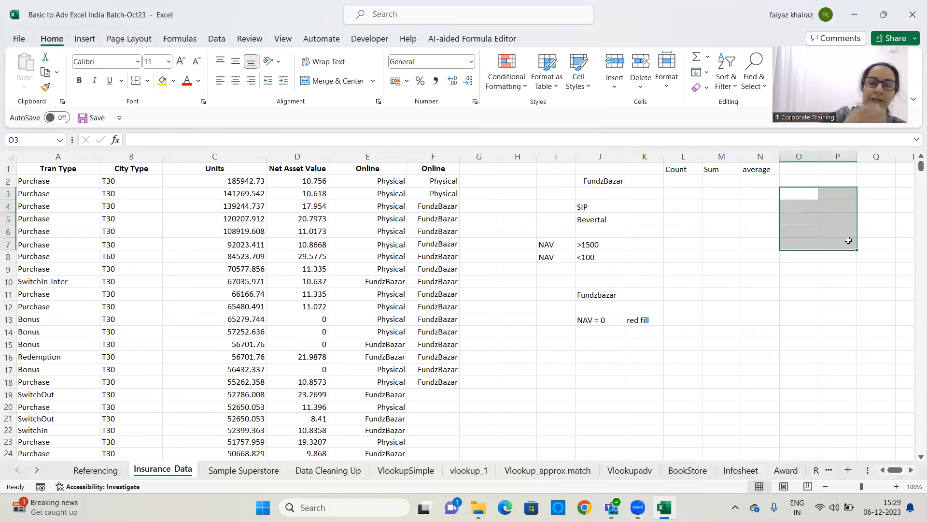
left_click_drag(557, 281, 670, 385)
key("Delete")
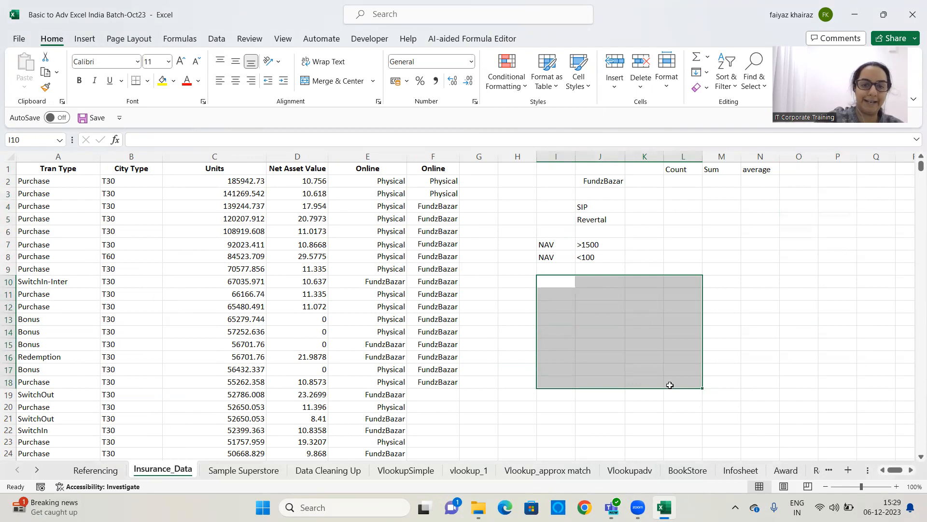
left_click(604, 334)
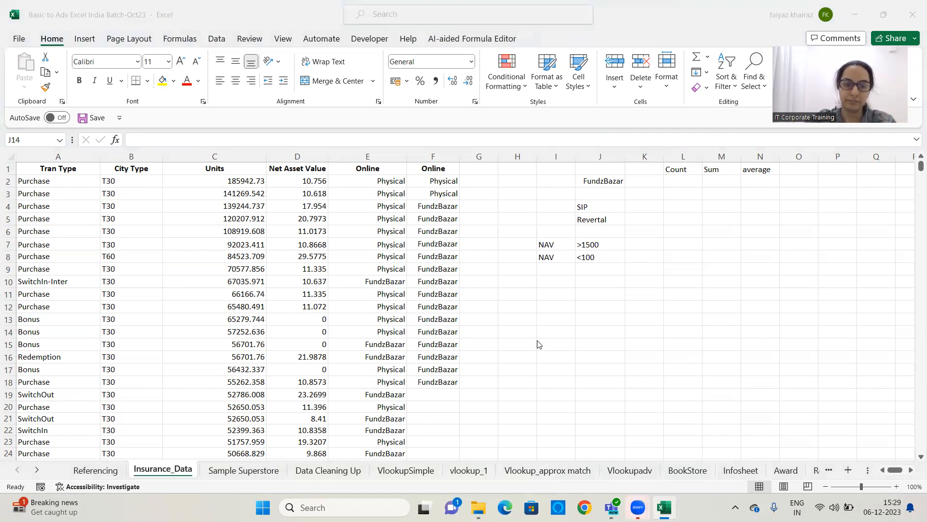
left_click(672, 192)
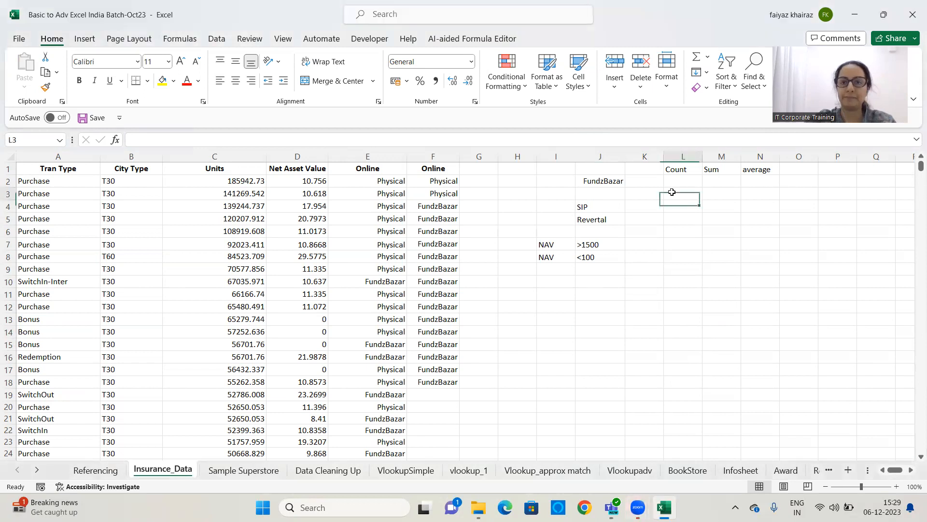
left_click(670, 270)
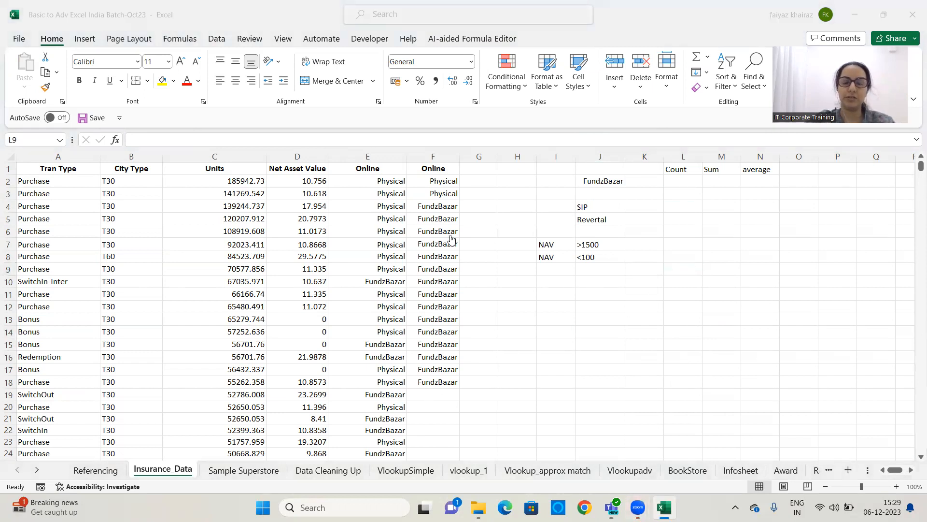
Enter the labels range in J11 and Criteria in J12
left_click(594, 294)
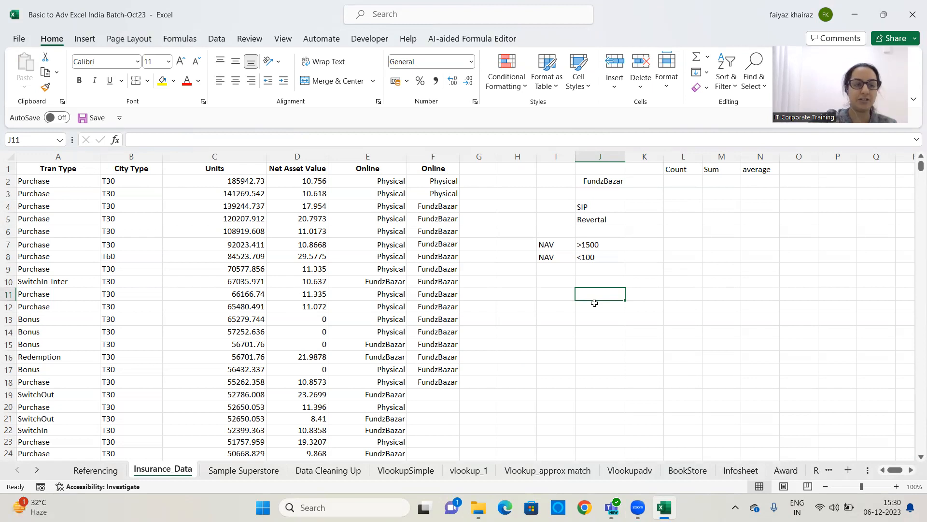
type("range")
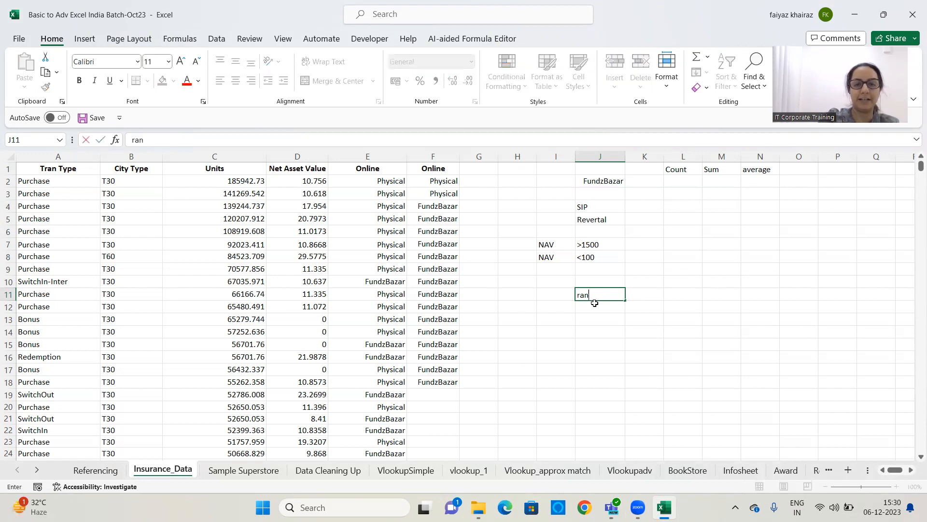
key("Return")
type("Criteria")
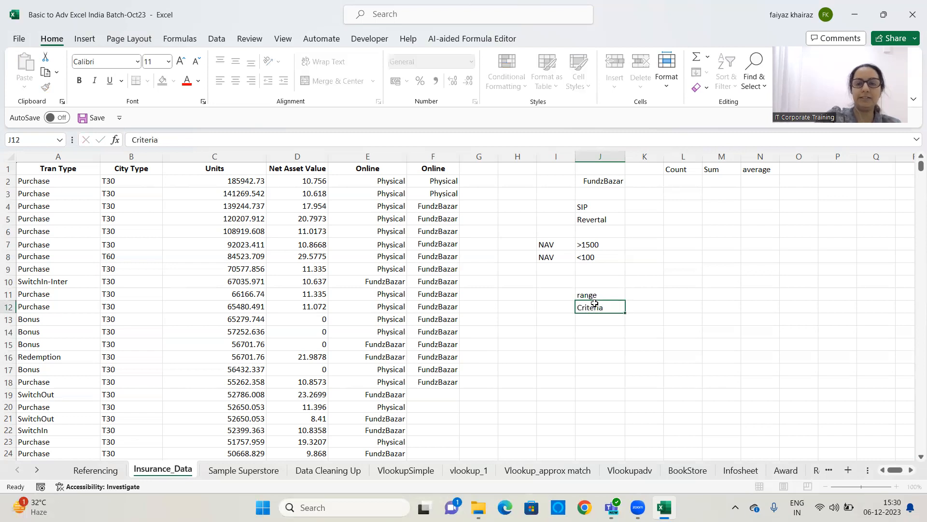
key("Return")
Make the range and Criteria labels in J11:J12 bold
scroll(659, 346, "down", 1)
scroll(658, 346, "down", 1)
left_click_drag(599, 226, 609, 237)
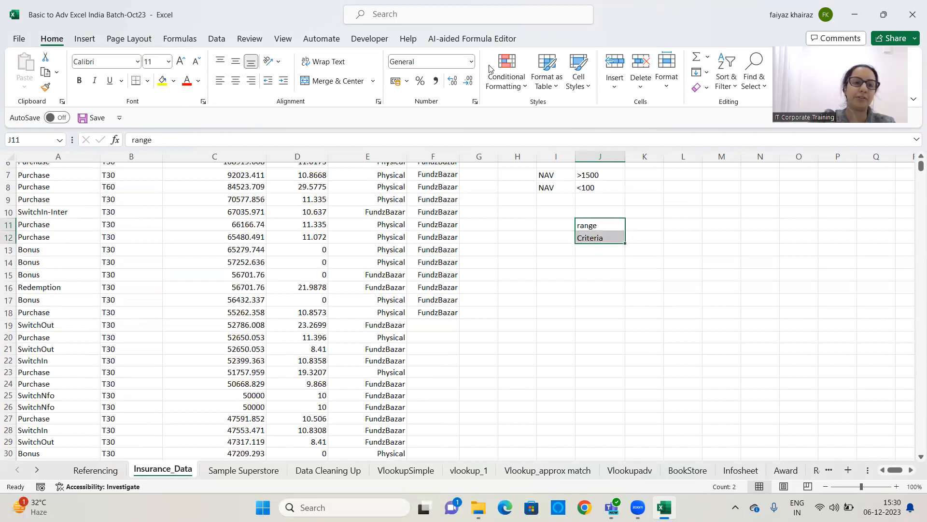
left_click(79, 80)
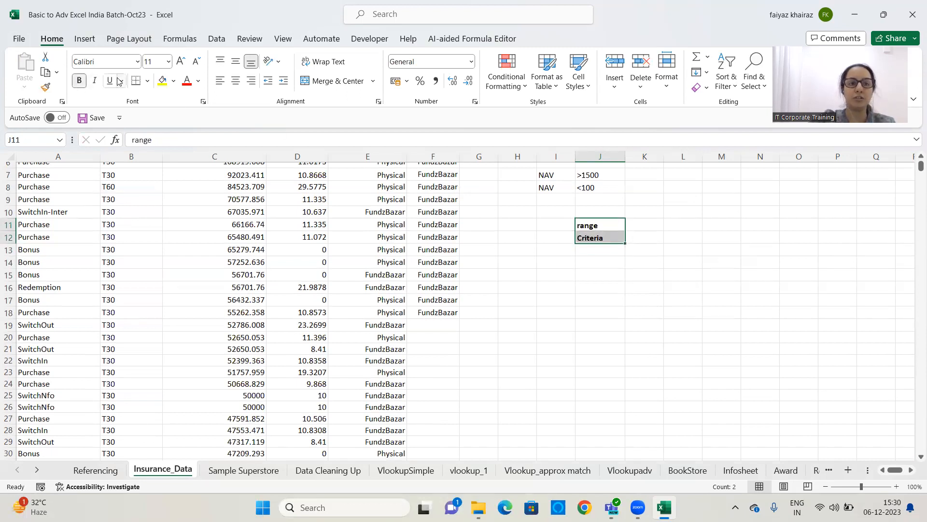
Enter the explanation whre are u searching ? in K11 beside the range label
left_click(642, 240)
left_click(637, 223)
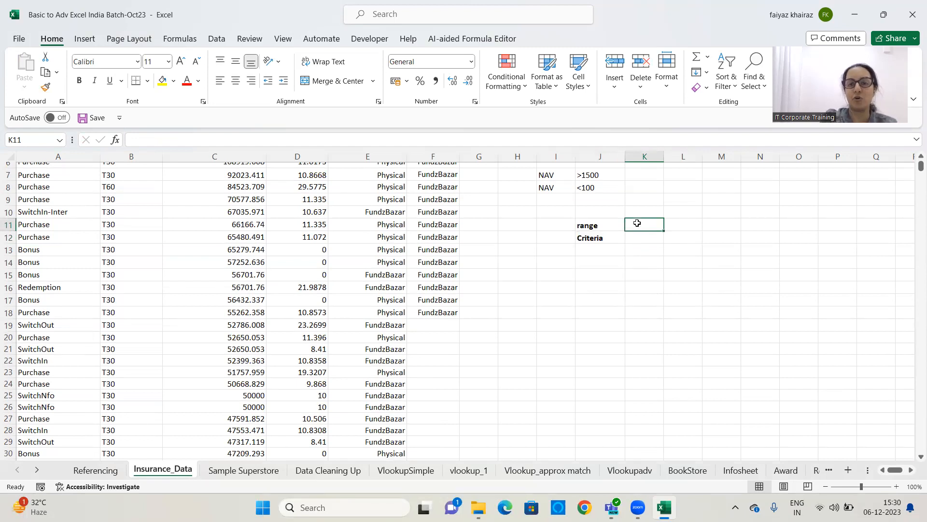
type("whre are ")
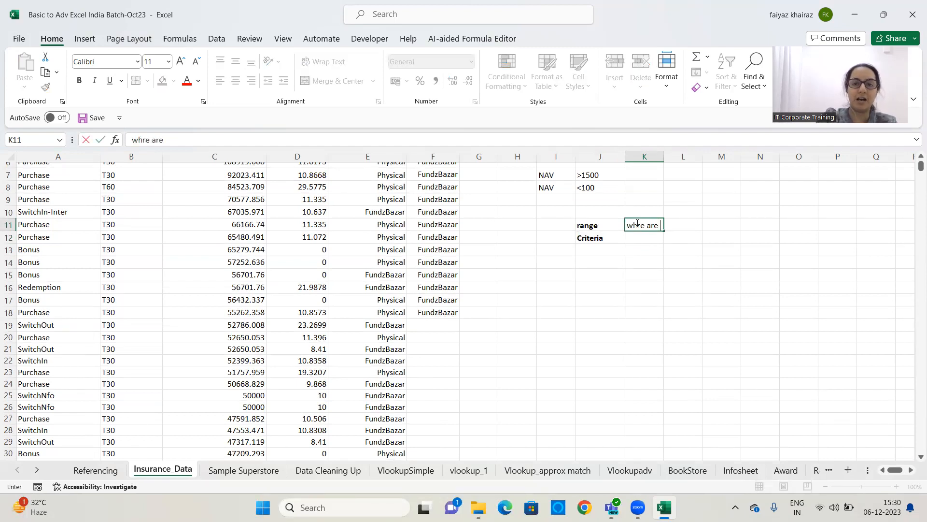
type("u searching ?")
key("Return")
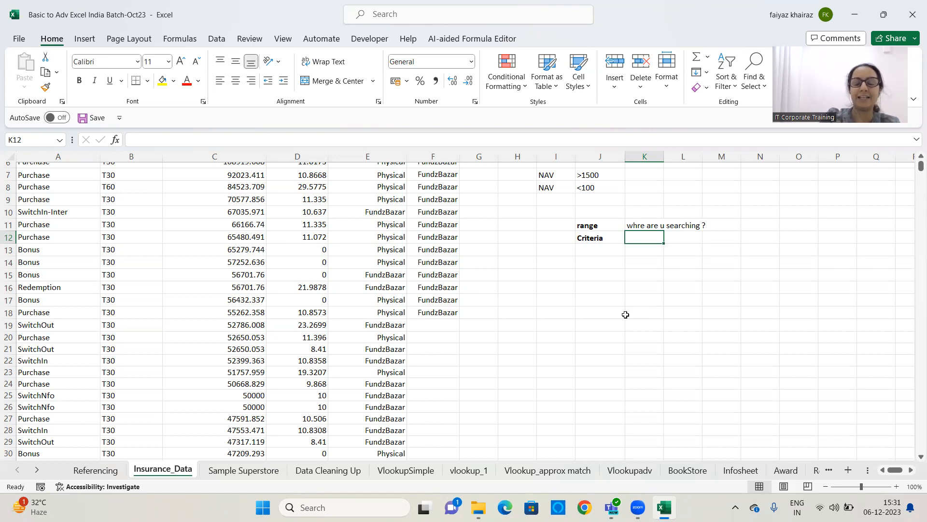
Enter the explanation Condition - What are u searching for ? in K12 beside the Criteria label
type("Co")
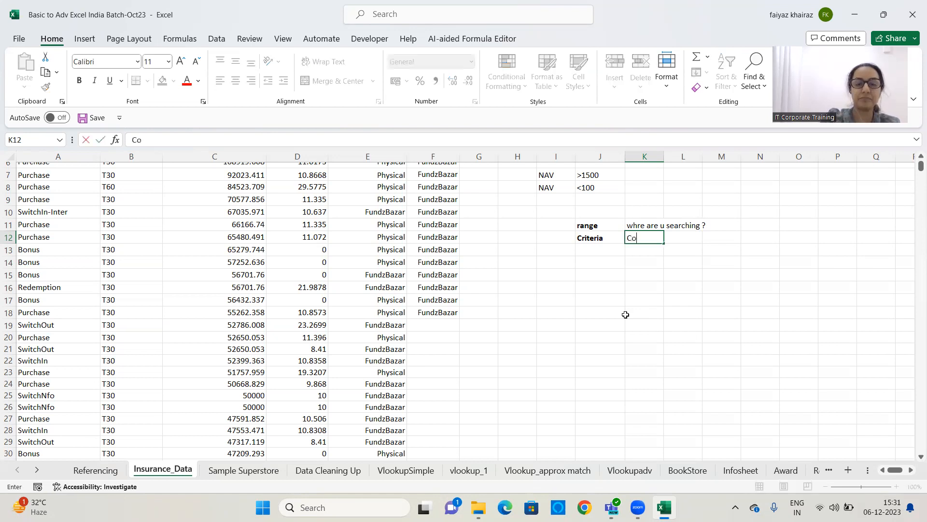
type("ndition - What are u searching for ?")
key("Return")
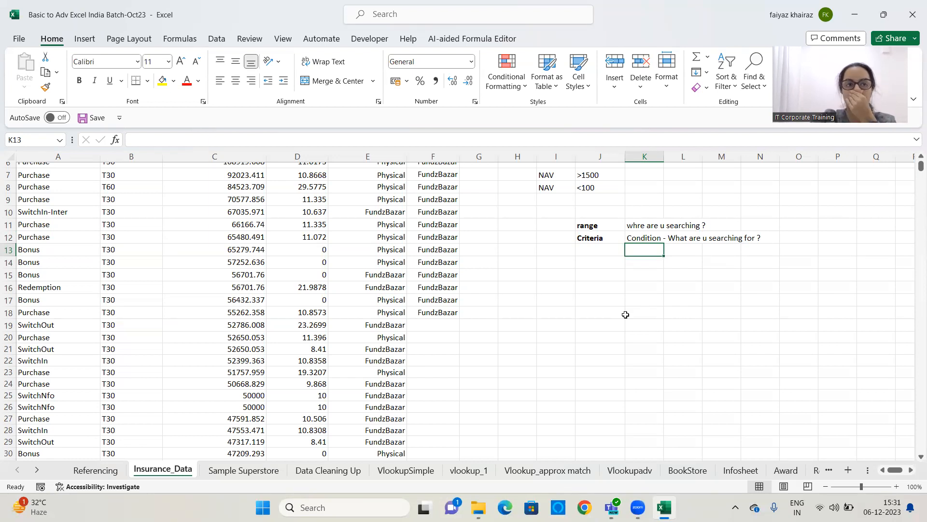
Correct the K11 text to read where are u searching ?
left_click(644, 225)
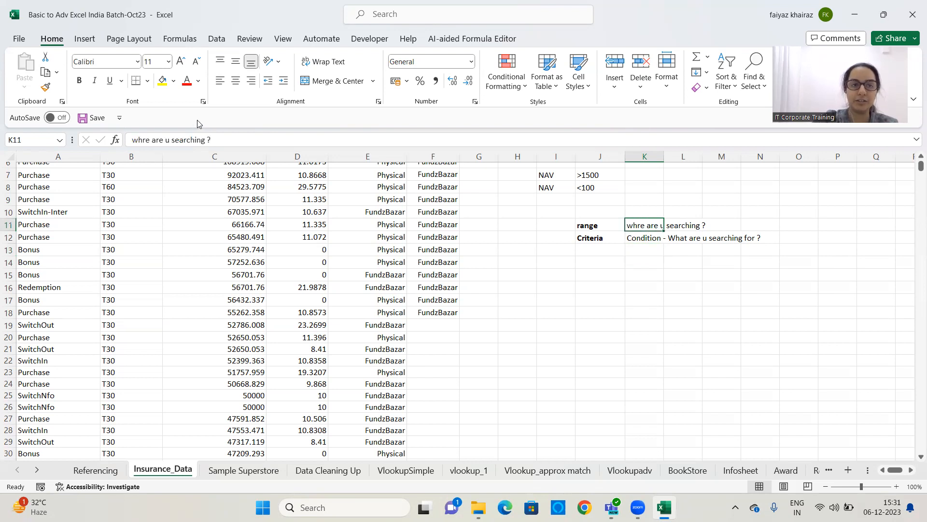
left_click(138, 140)
type("e")
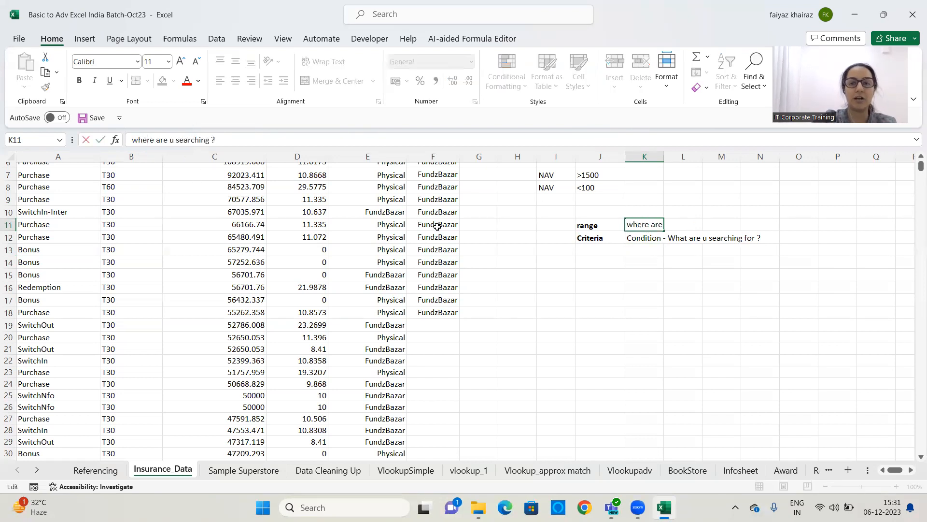
left_click(596, 287)
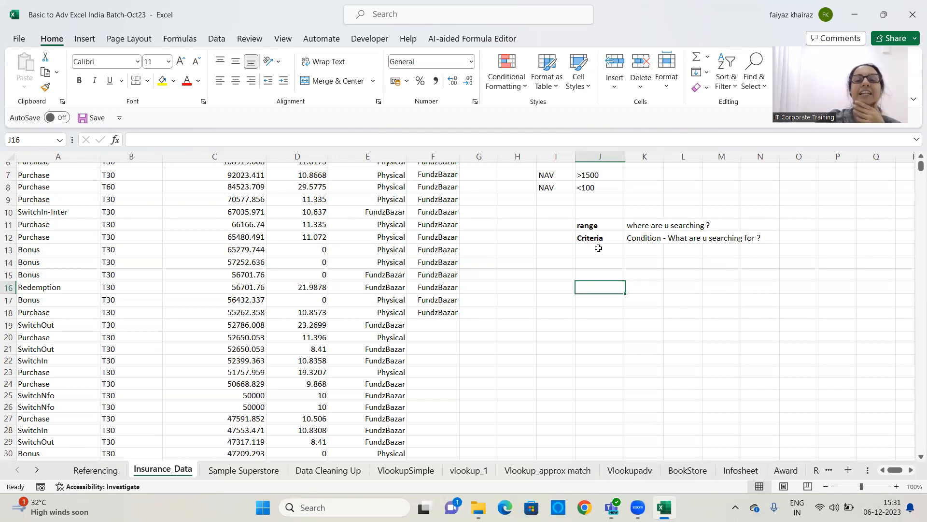
Clear all contents and formatting from column F
scroll(599, 248, "up", 2)
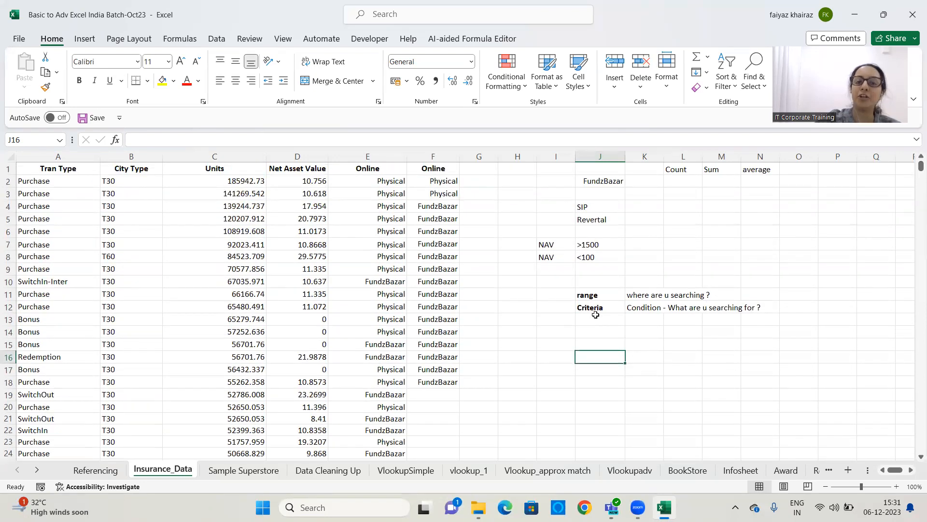
left_click(433, 156)
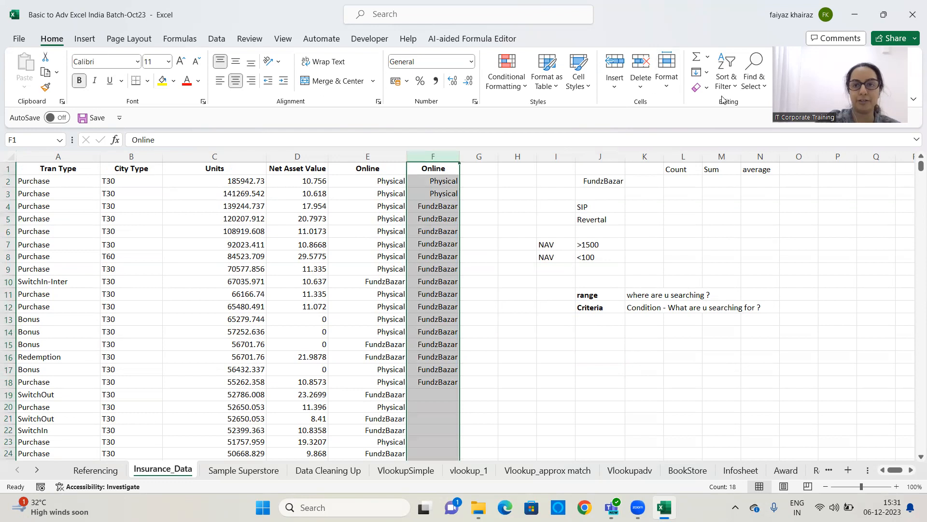
left_click(705, 87)
left_click(722, 101)
left_click(479, 206)
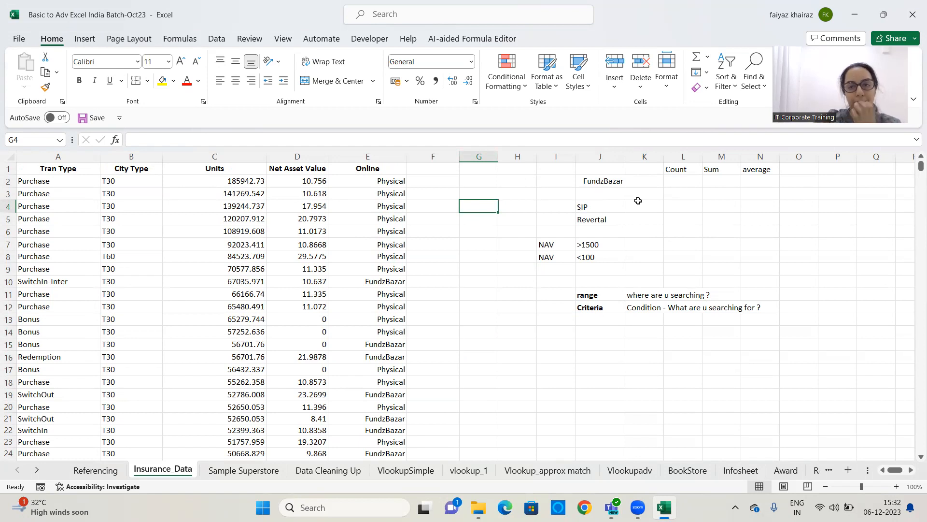
In L2, enter =COUNTIF(E:E,J2) to count Online column entries matching the value in J2
left_click(682, 180)
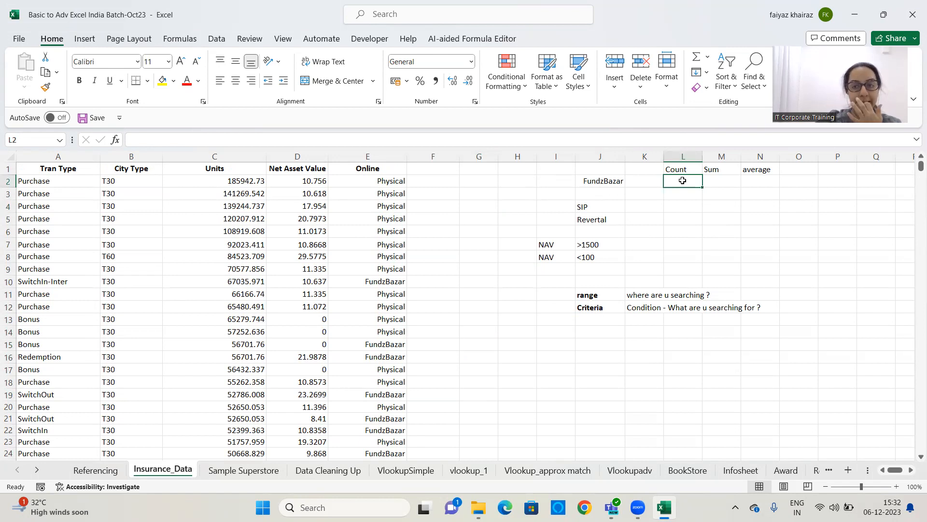
type("=")
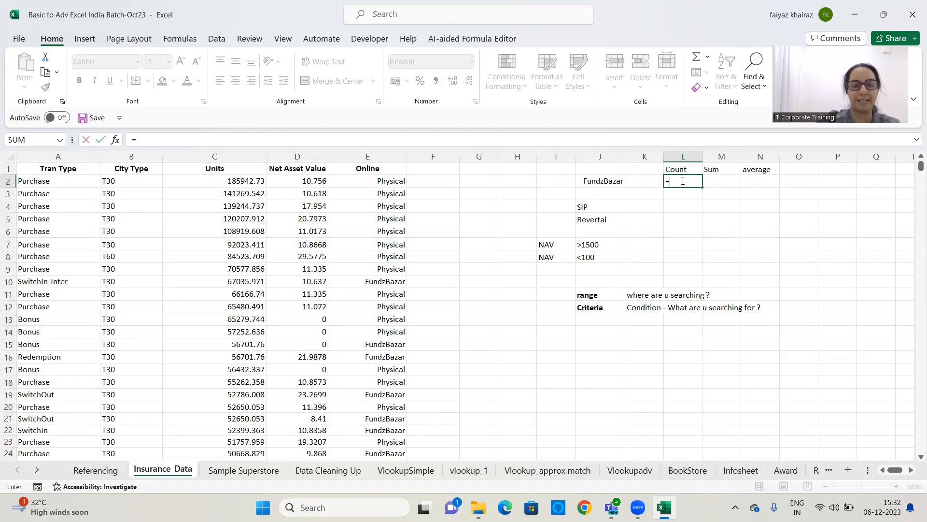
type("count")
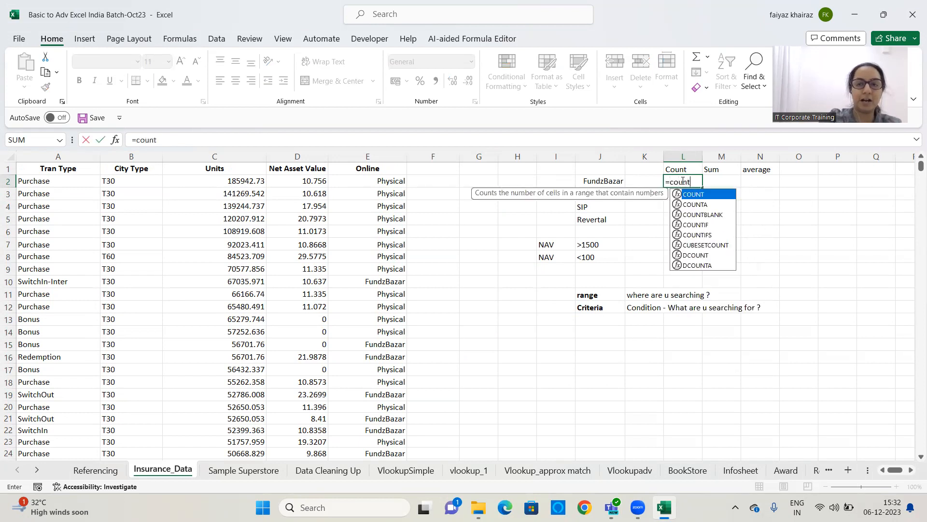
type("if(")
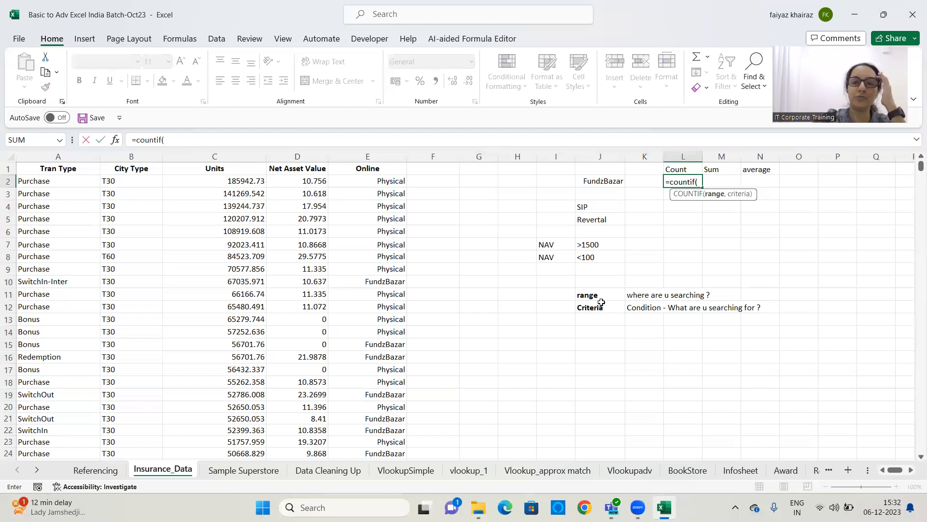
left_click(374, 156)
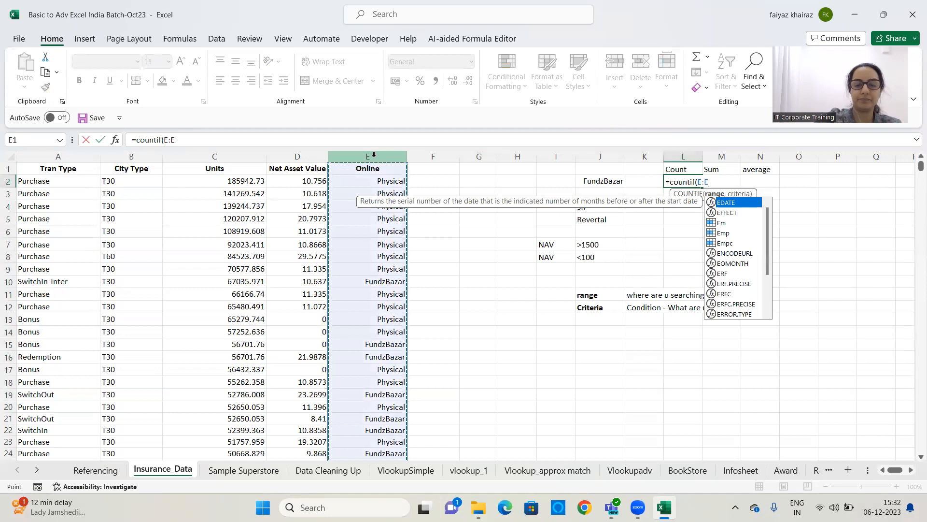
type(",")
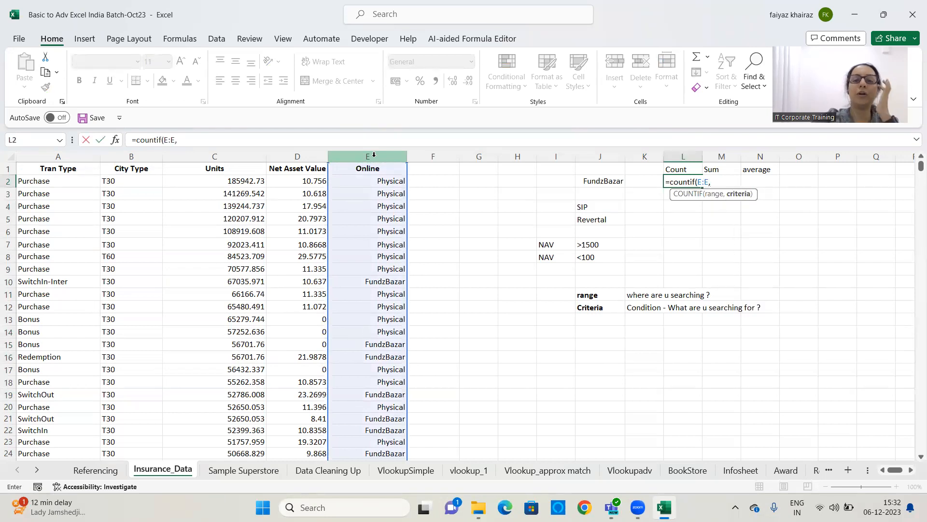
left_click(589, 180)
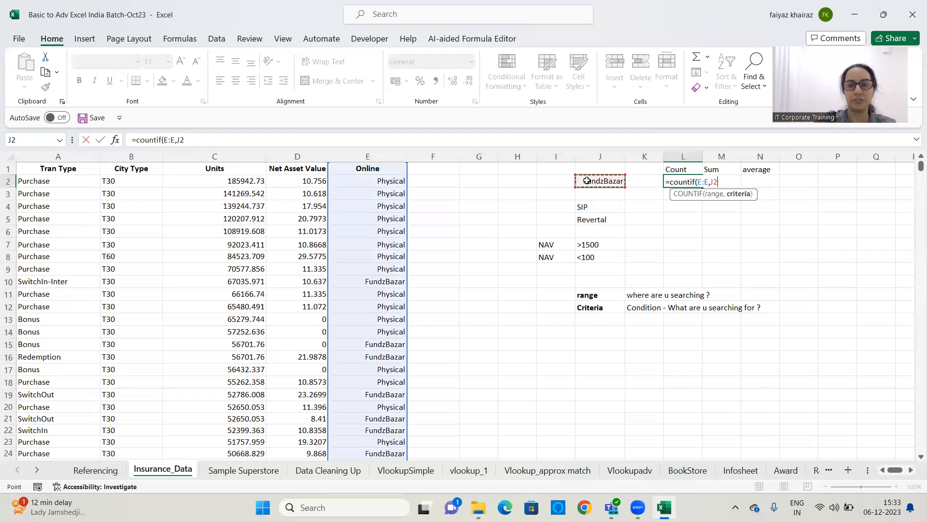
type(")")
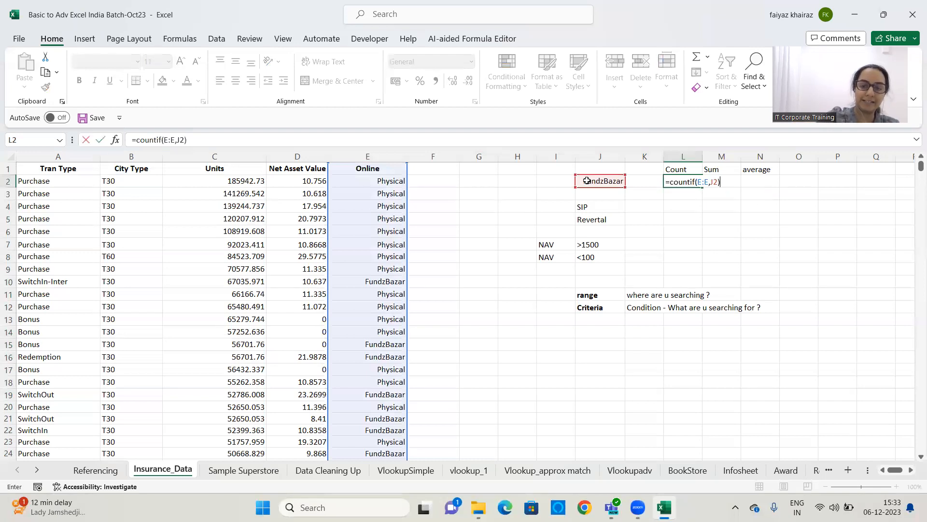
key("ctrl+Return")
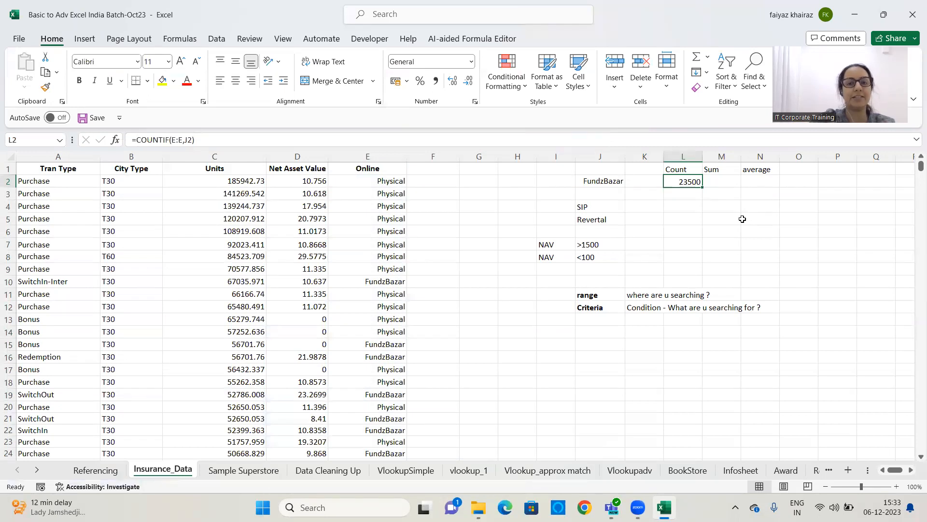
Replace the criterion in J2 with Physical
left_click(599, 183)
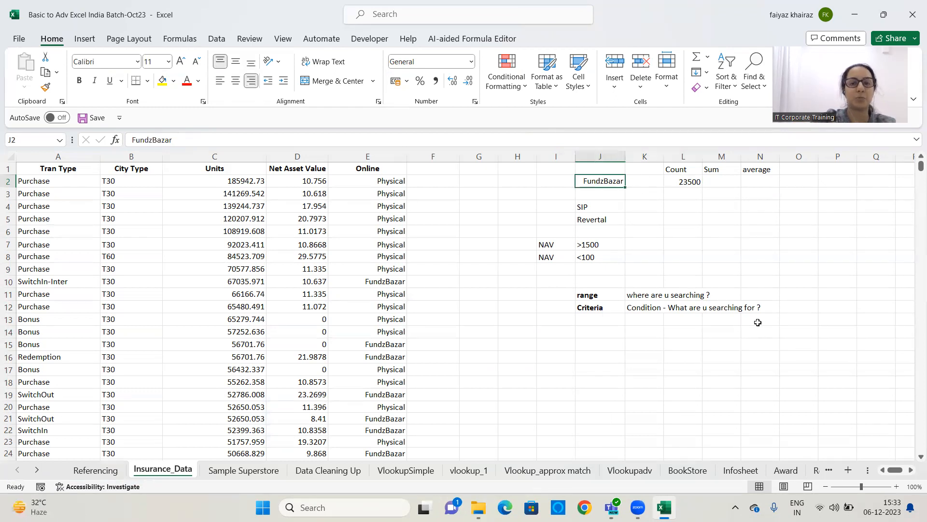
type("Physical")
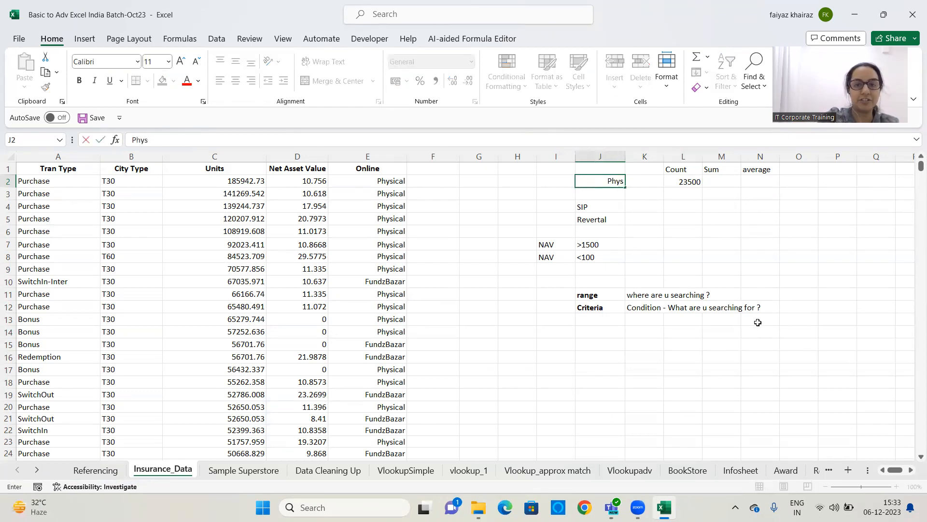
key("ctrl+Return")
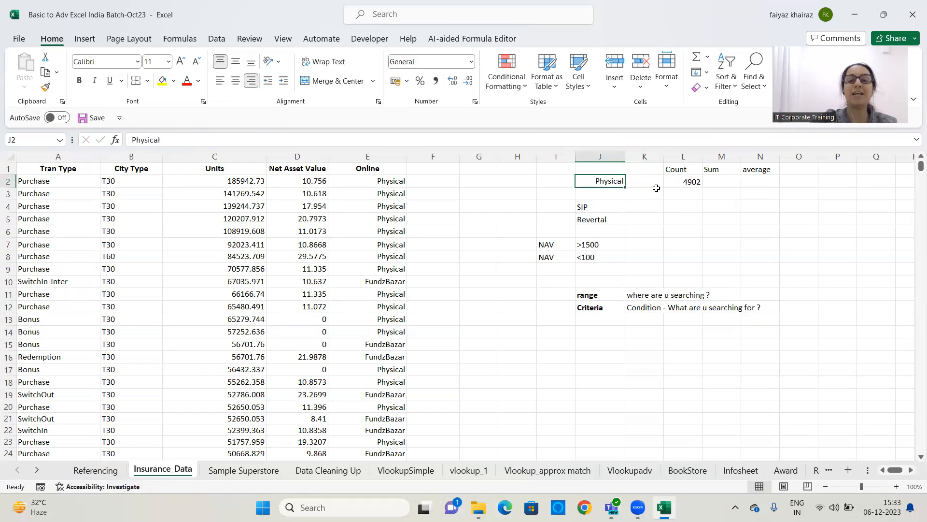
Clear L2 and re-enter =COUNTIF(E:E,J2) to count Online column entries matching J2
left_click(683, 182)
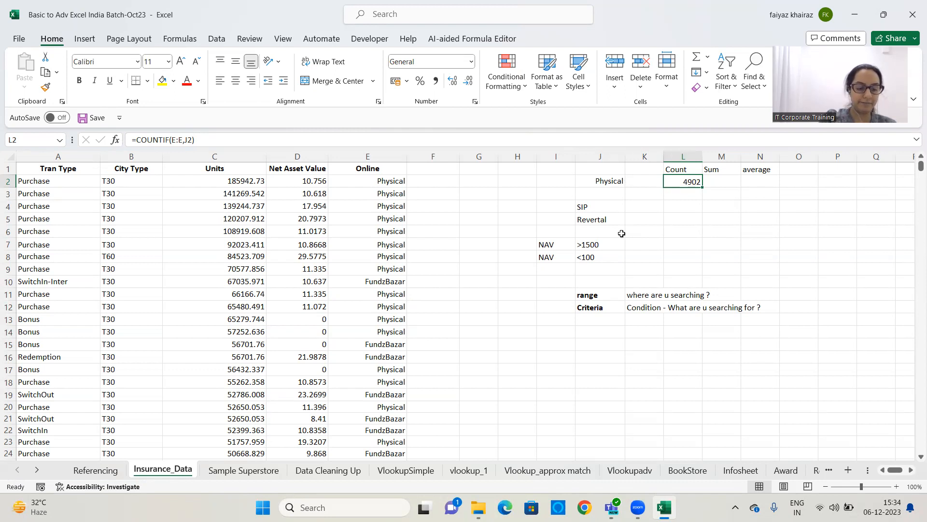
key("Delete")
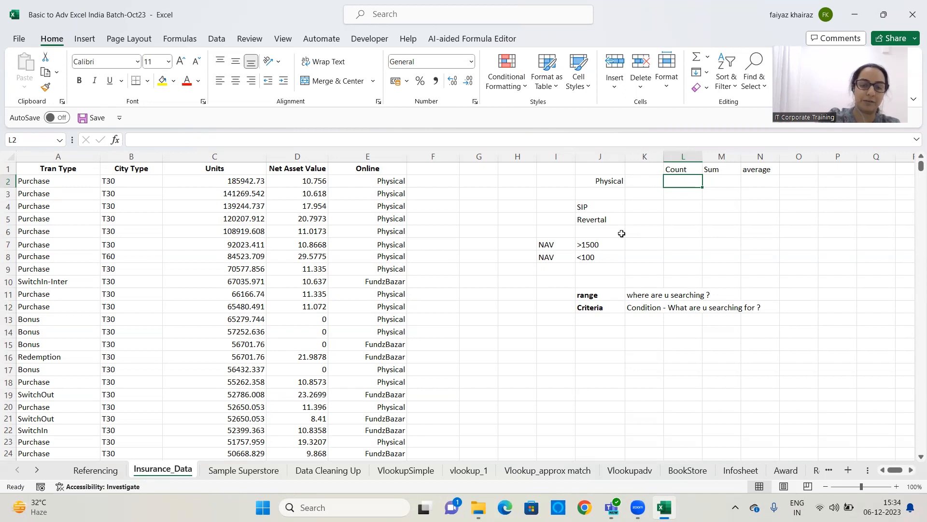
type("=")
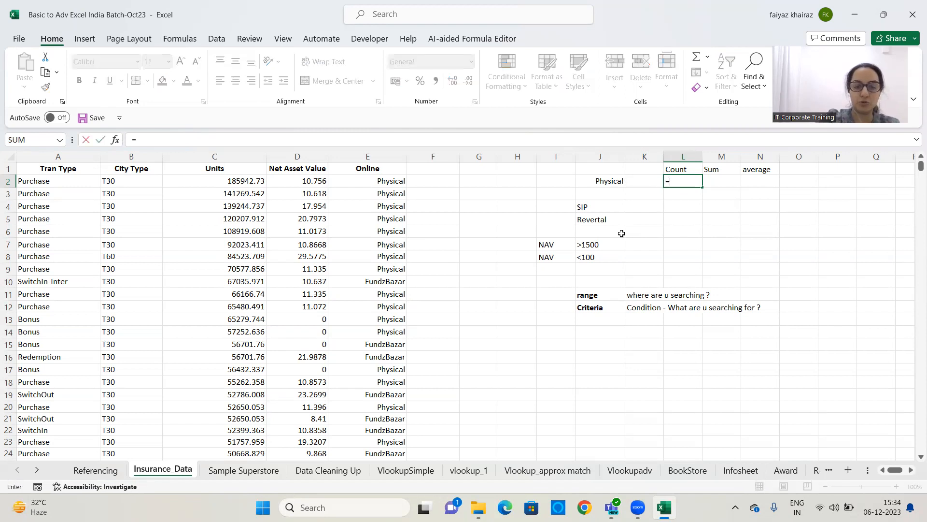
type("cou")
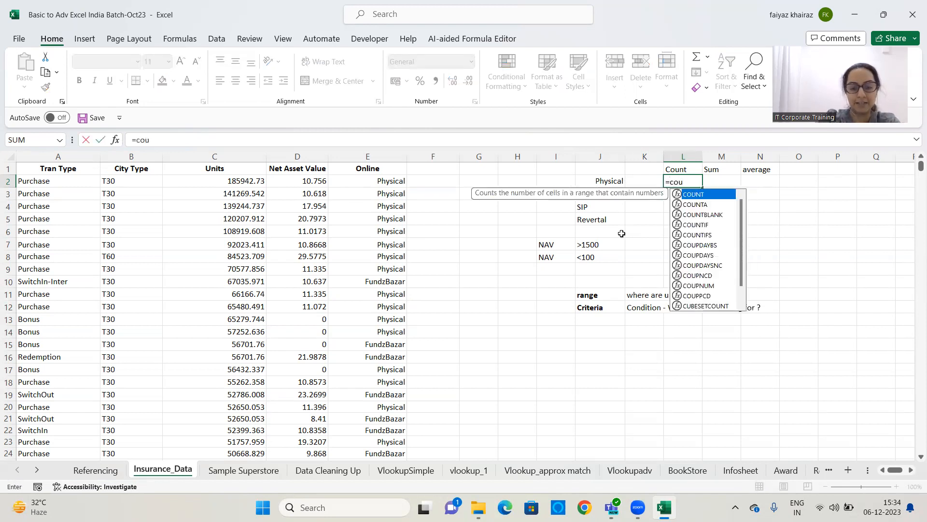
type("ntif(")
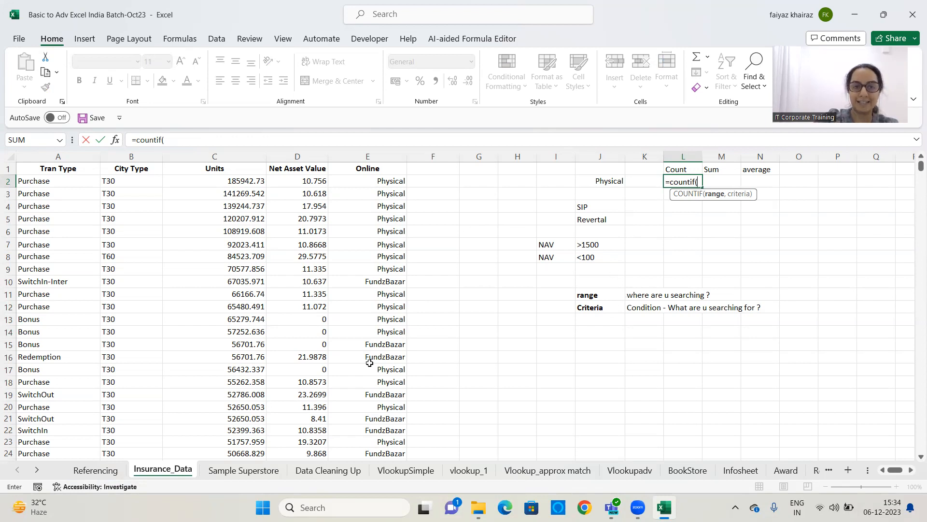
left_click(372, 154)
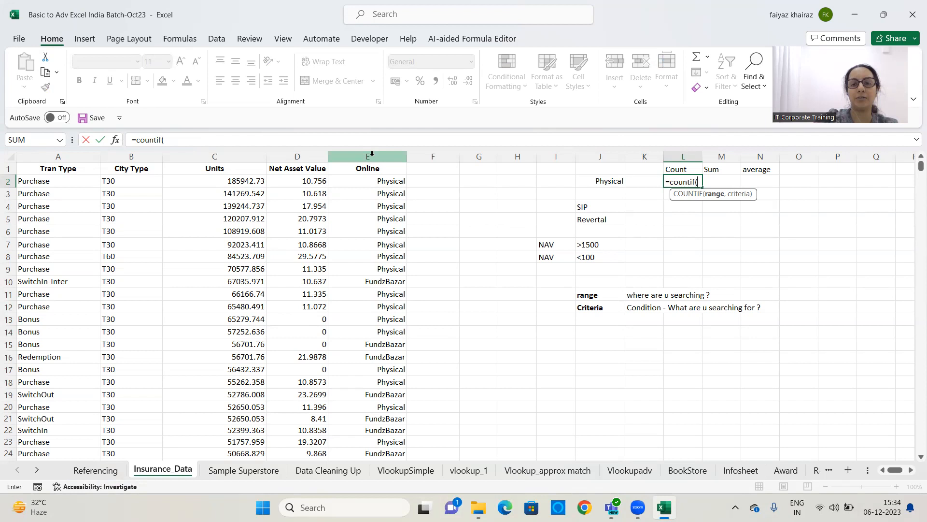
left_click(372, 153)
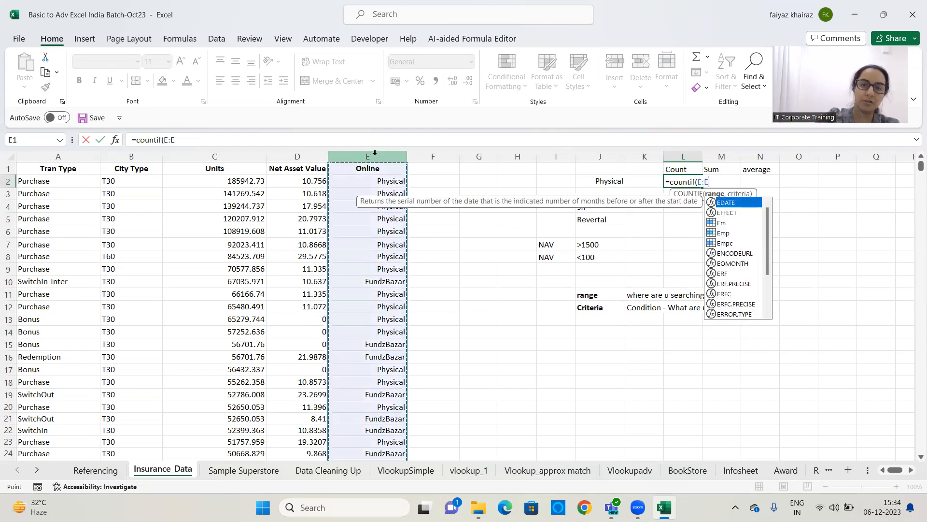
type(",")
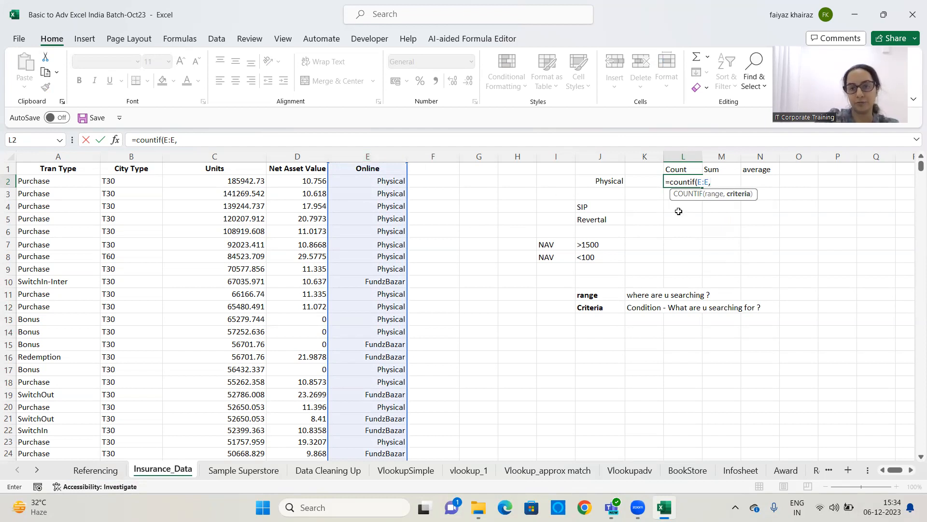
left_click(615, 181)
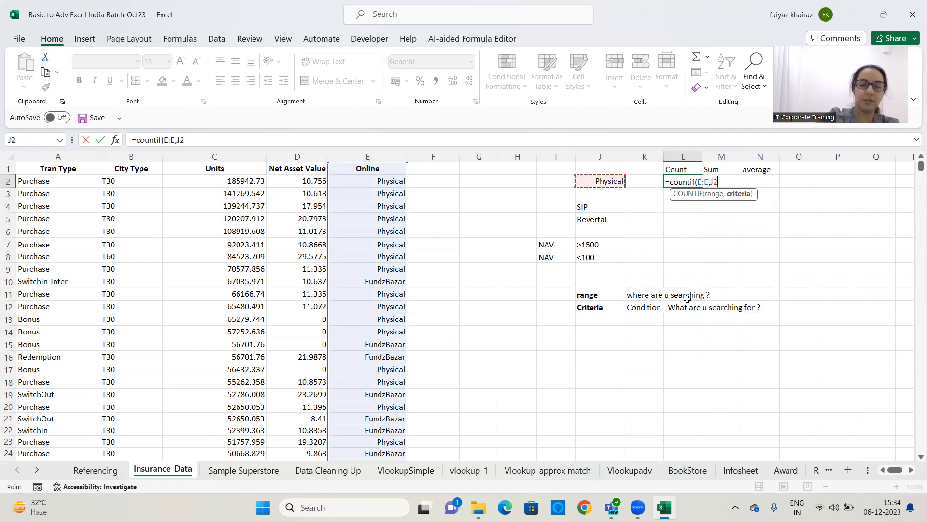
type(")")
key("Return")
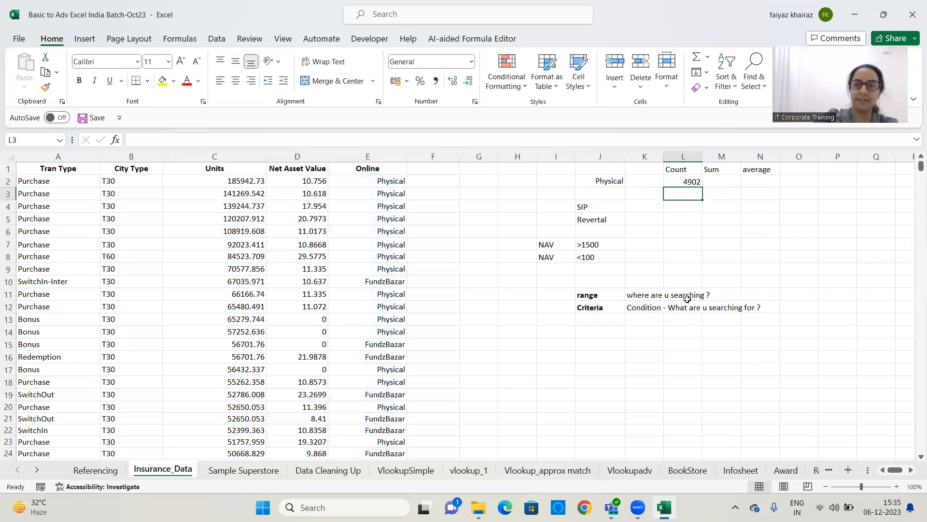
In L4, enter =COUNTIF(A:A,J4) to count Tran Type entries matching the value in J4
left_click(686, 181)
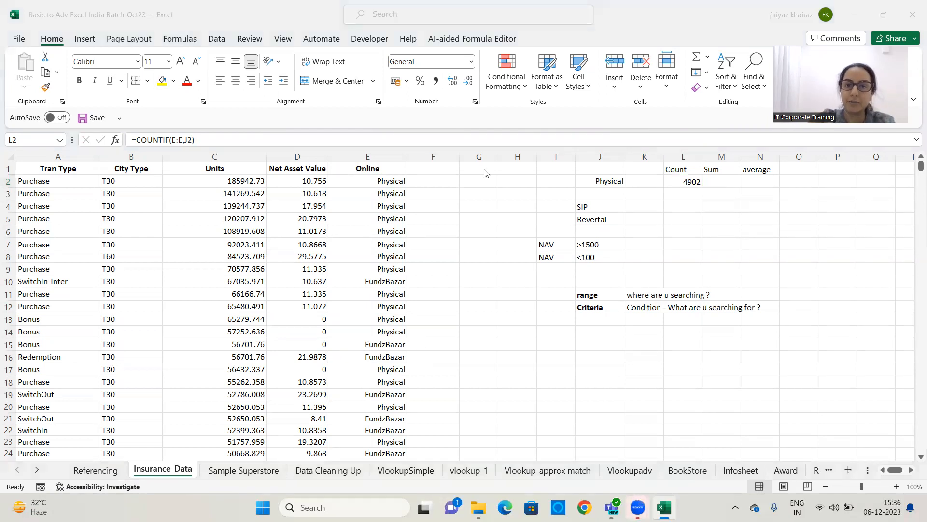
left_click(679, 208)
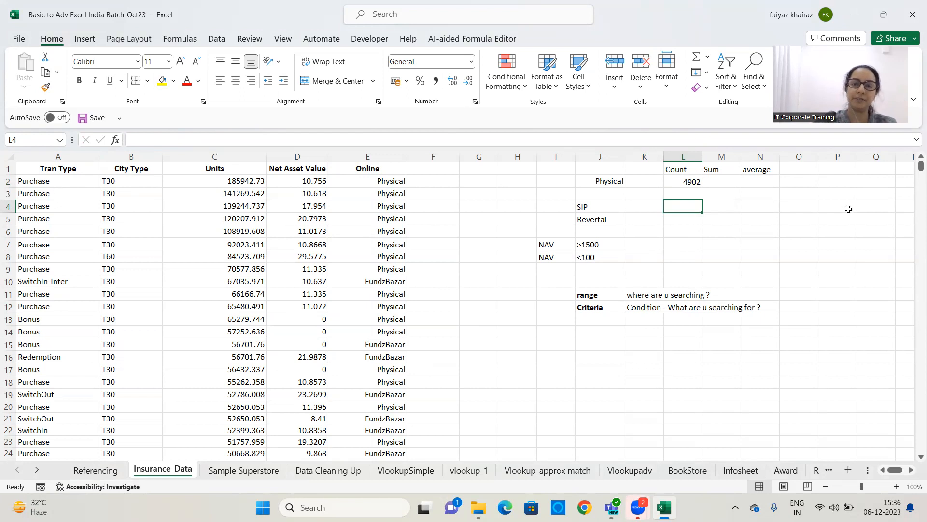
type("=count")
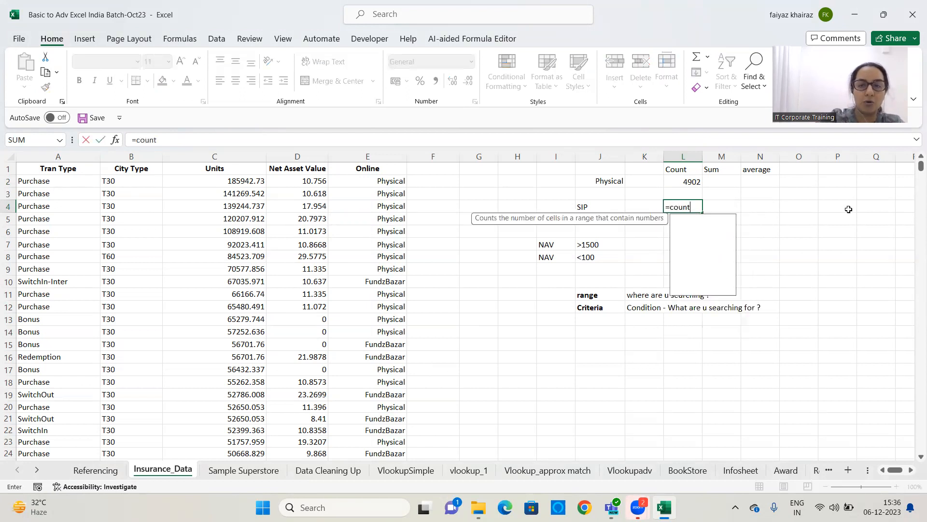
type("if(")
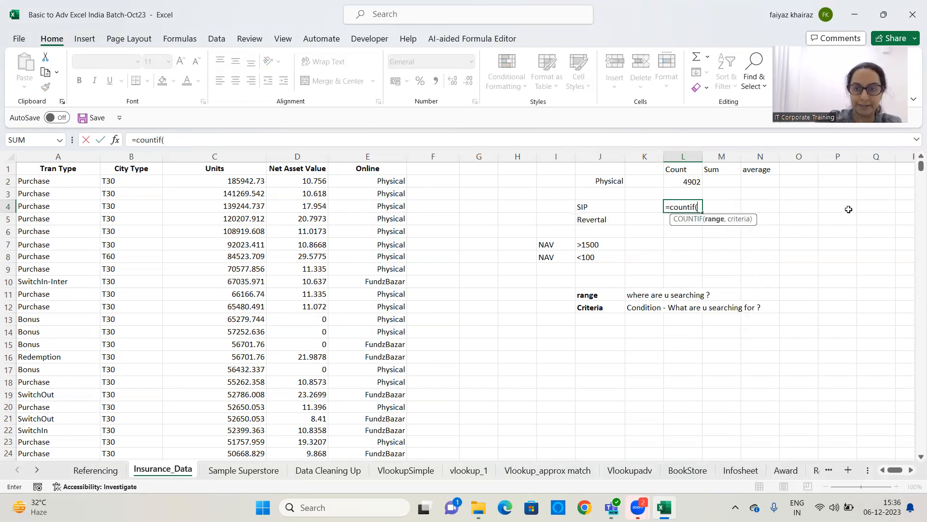
left_click(73, 156)
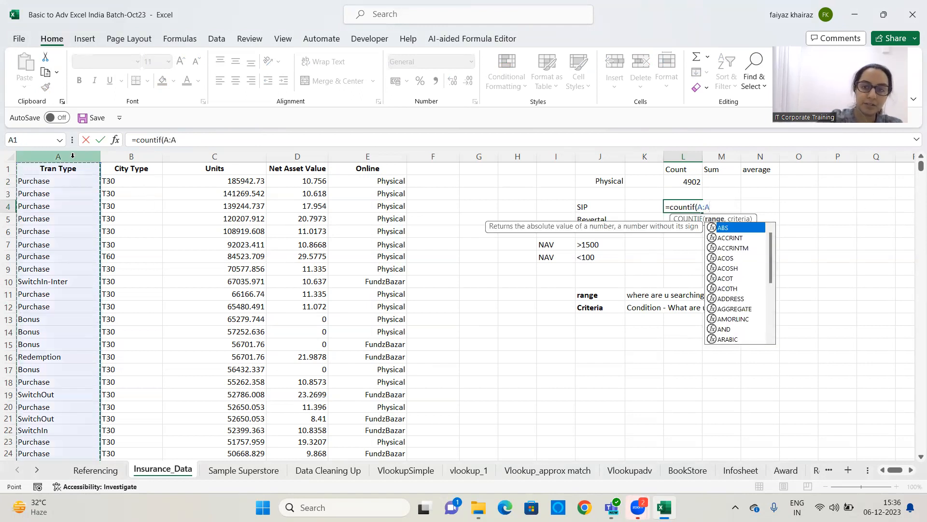
type(",")
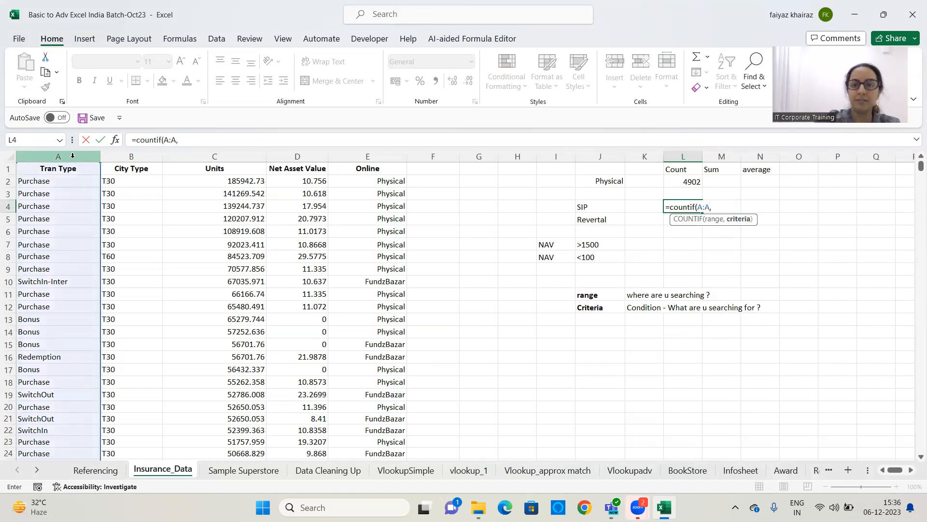
left_click(602, 209)
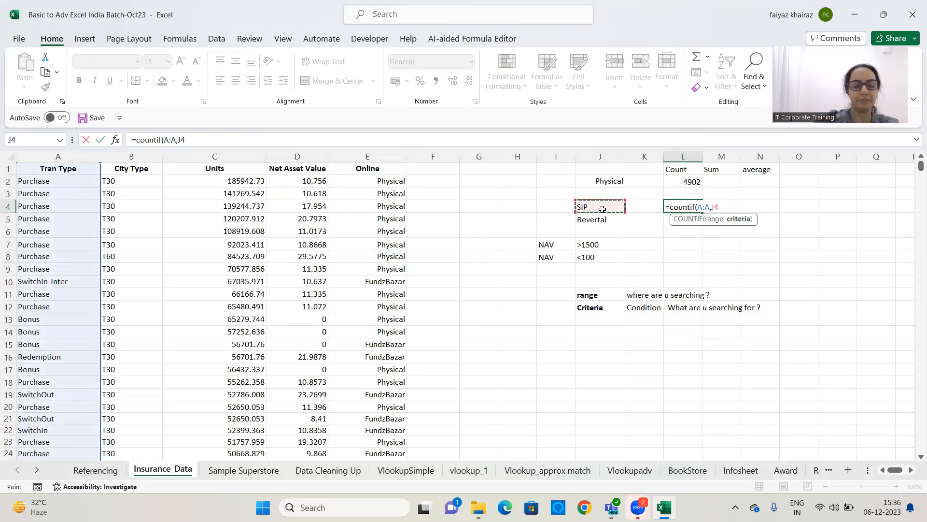
type(")")
key("Return")
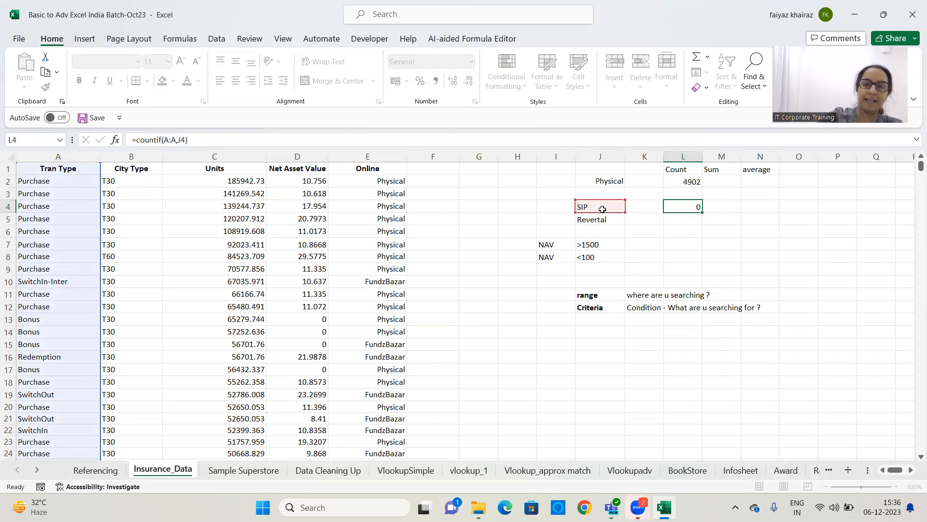
Change the J4 criterion to Bonus
left_click(696, 207)
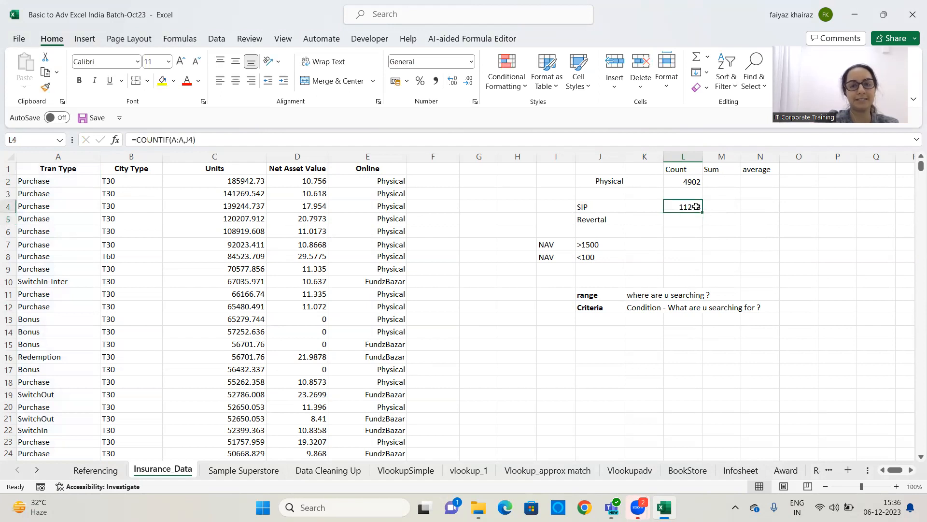
left_click(591, 208)
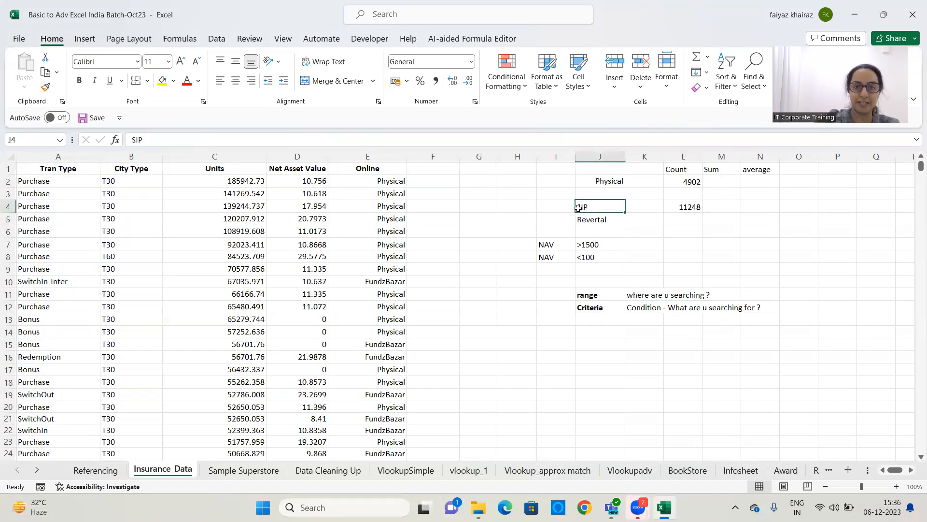
type("Bonus")
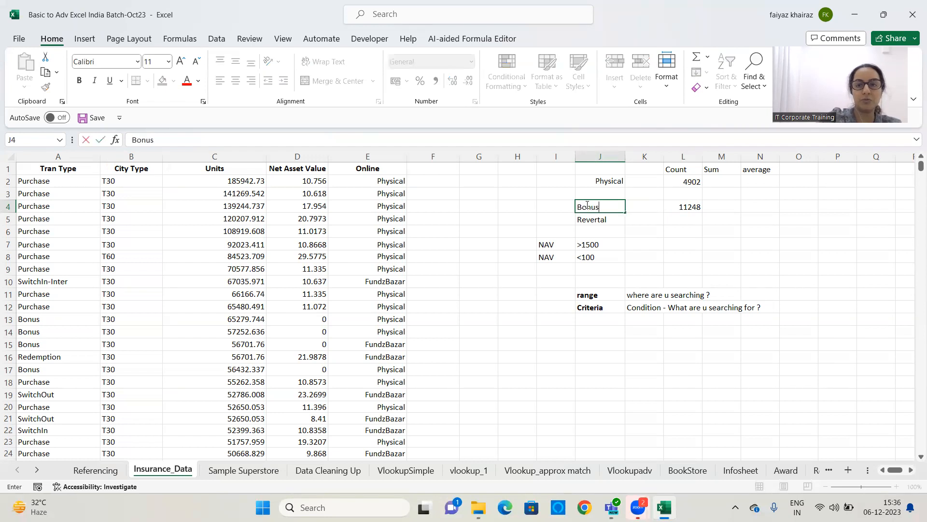
key("Return")
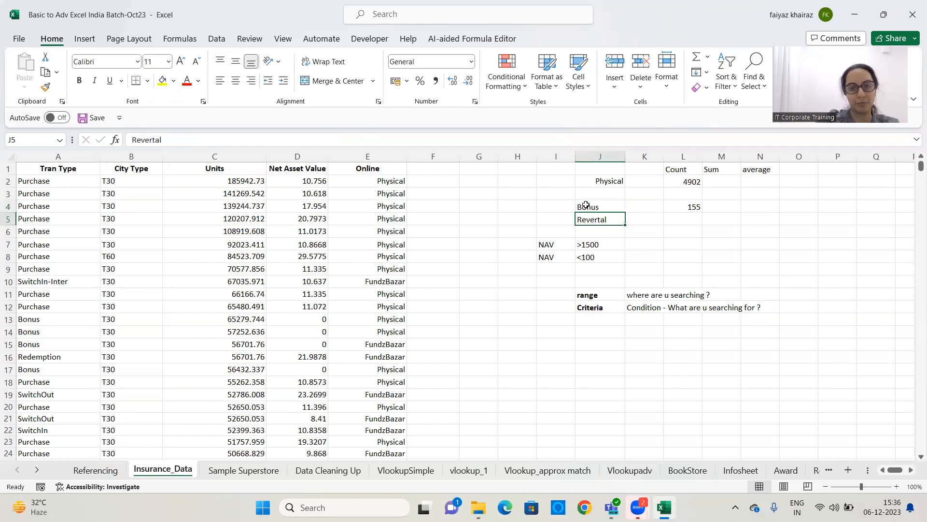
Clear J4 and enter Purchase as the criterion
left_click(604, 203)
key("Delete")
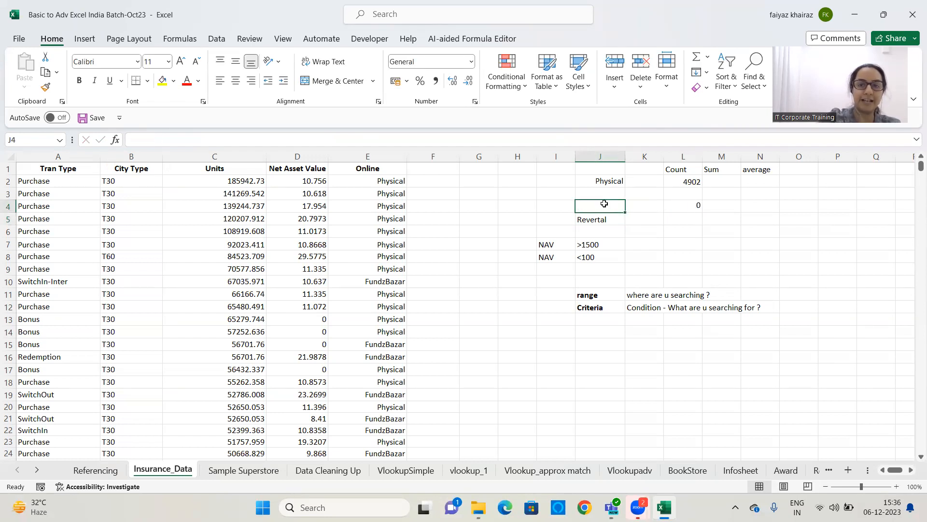
type("Purchase")
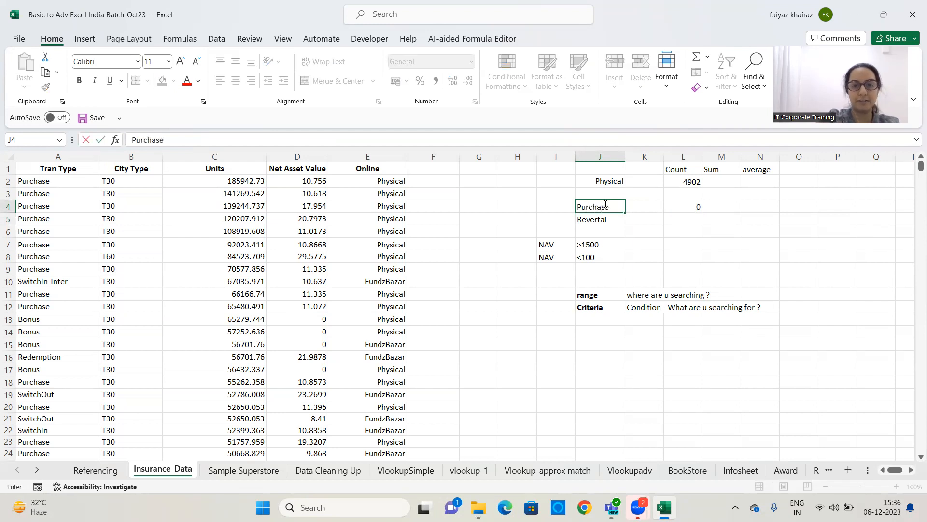
key("Return")
Replace the J4 criterion with Switchout
left_click(604, 204)
key("BackSpace")
type("Switchout")
key("Return")
left_click(602, 205)
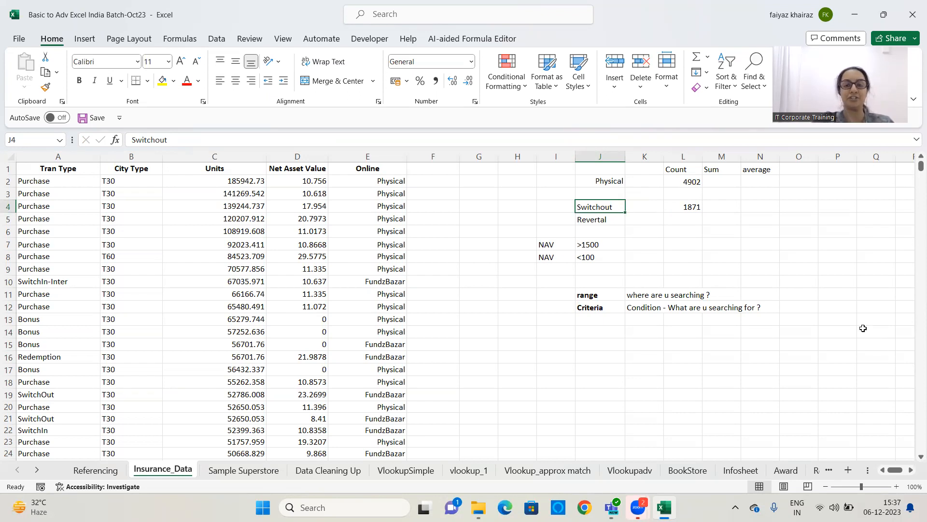
Examine the COUNTIF formulas and results in column L beside their criterion cells
left_click(684, 204)
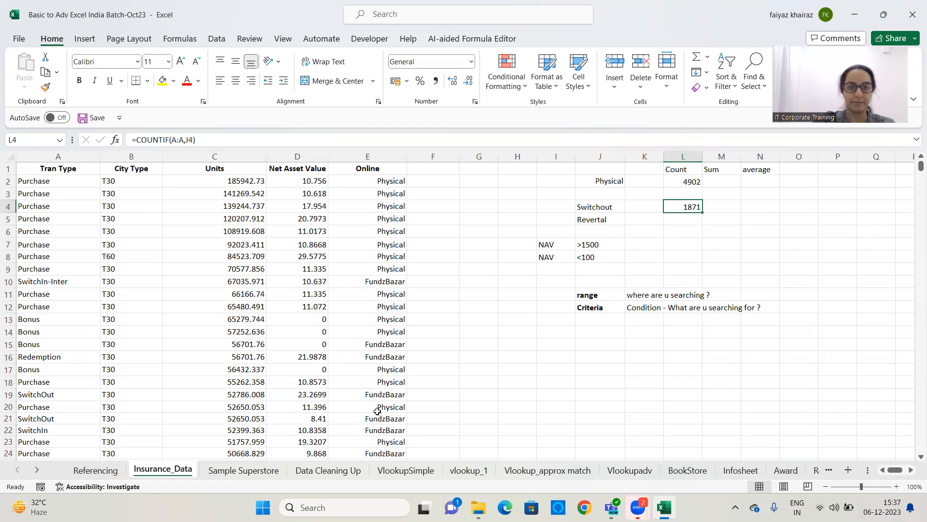
left_click(692, 204)
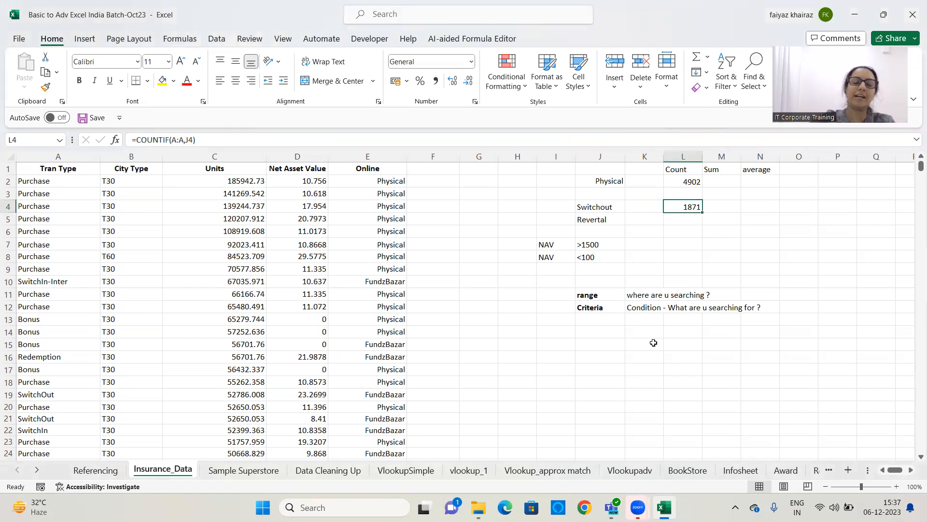
left_click(685, 218)
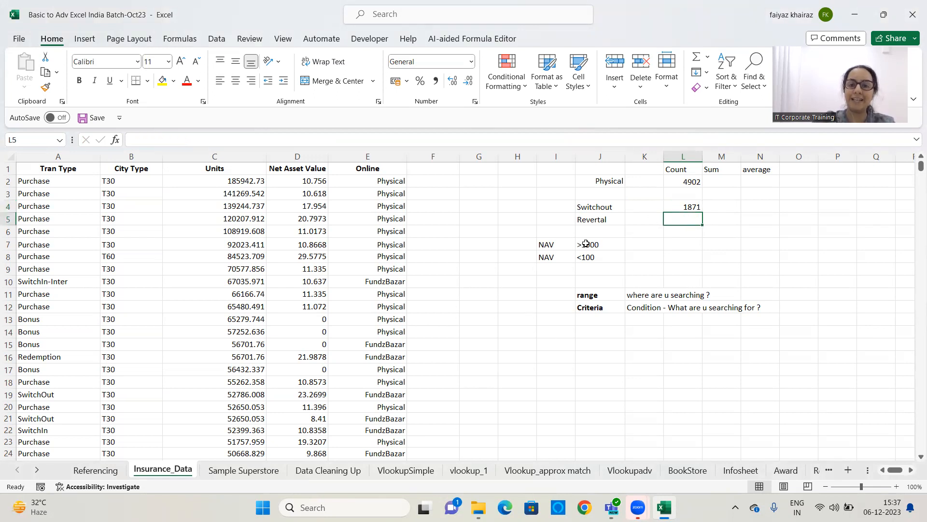
left_click(683, 245)
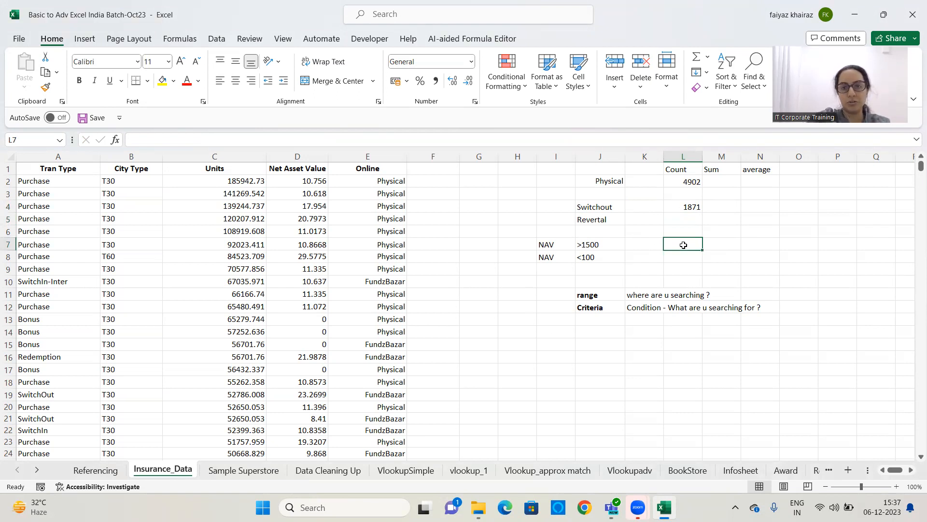
left_click(691, 217)
left_click(685, 242)
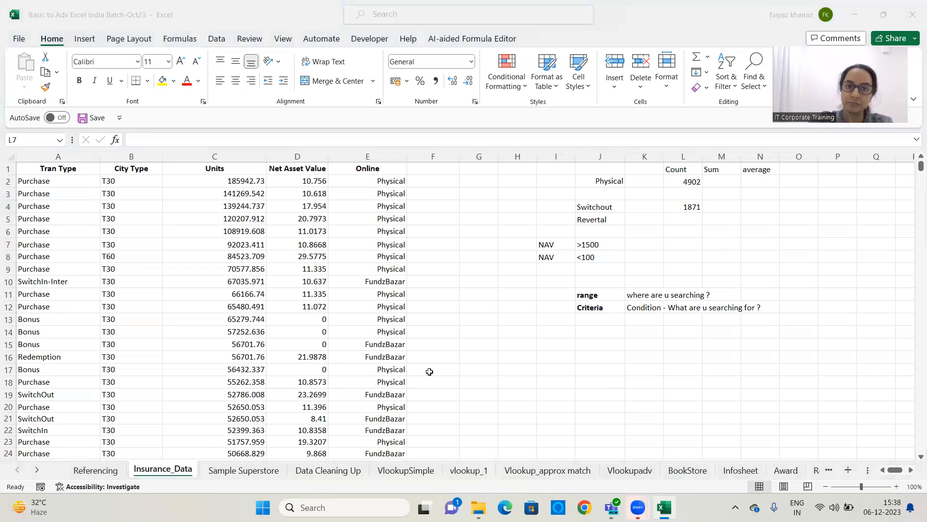
left_click(689, 240)
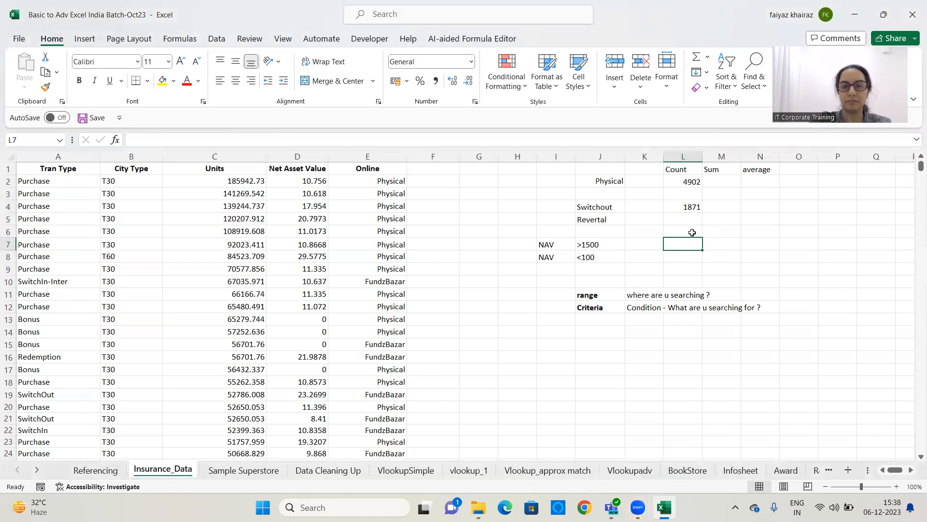
left_click(695, 205)
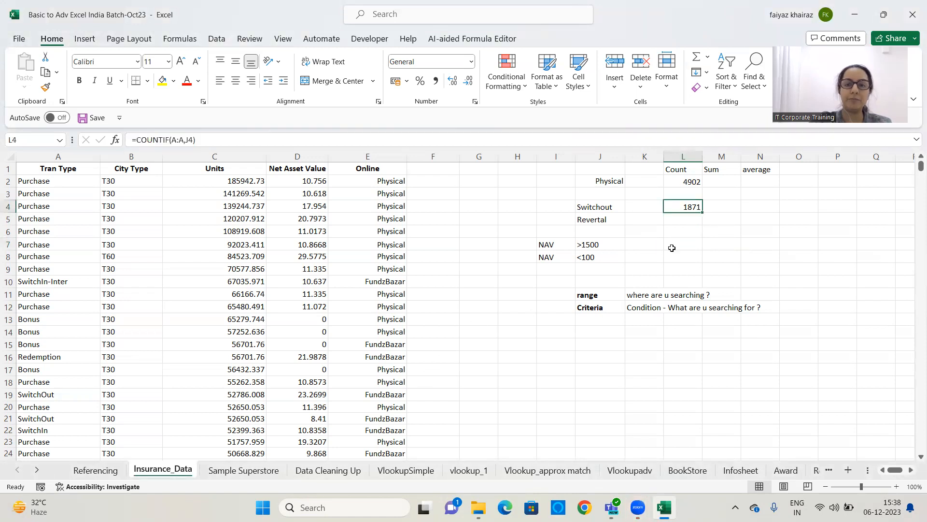
In L7, count the Net Asset Value entries meeting the J7 criterion with a COUNTIF formula over column D
left_click(678, 243)
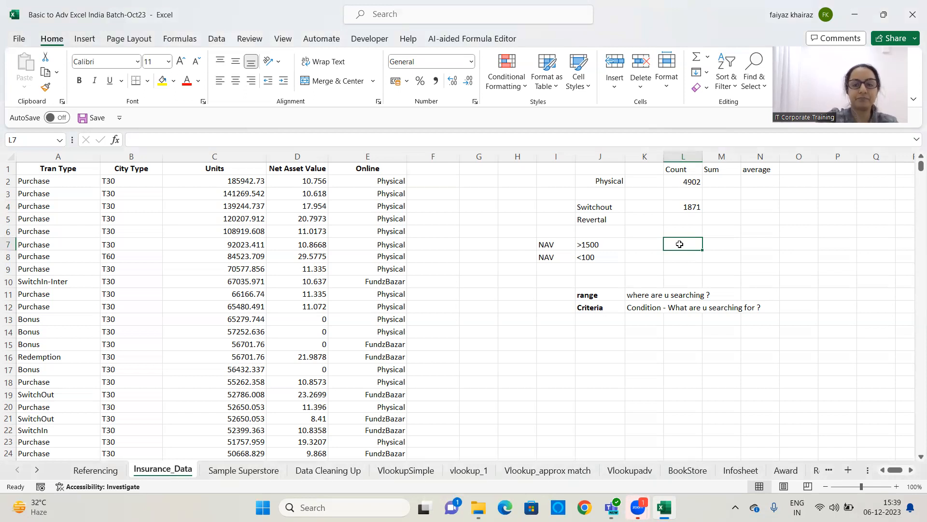
type("=cou")
type("nti")
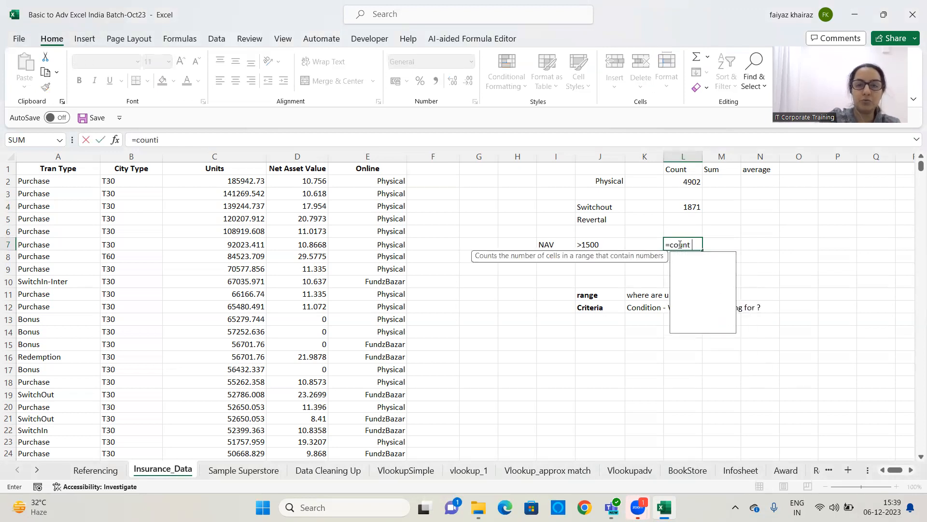
type("f(")
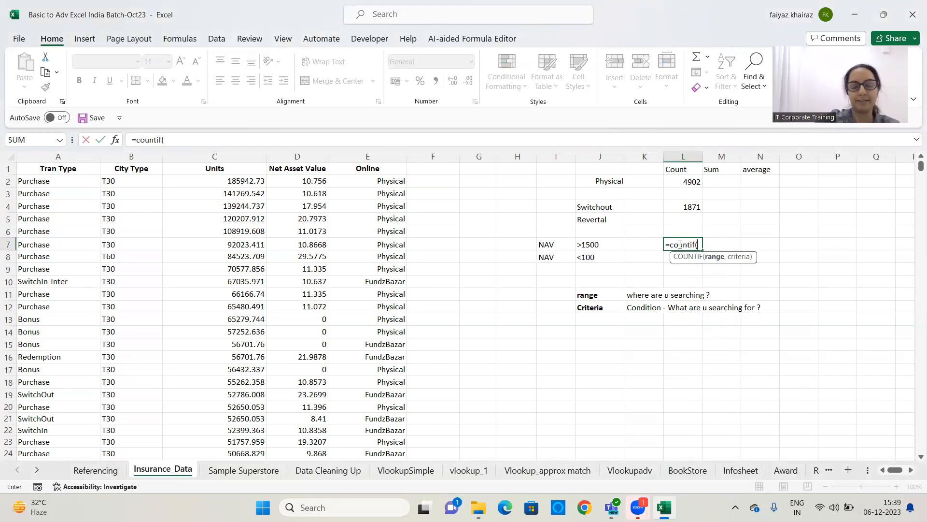
left_click(315, 154)
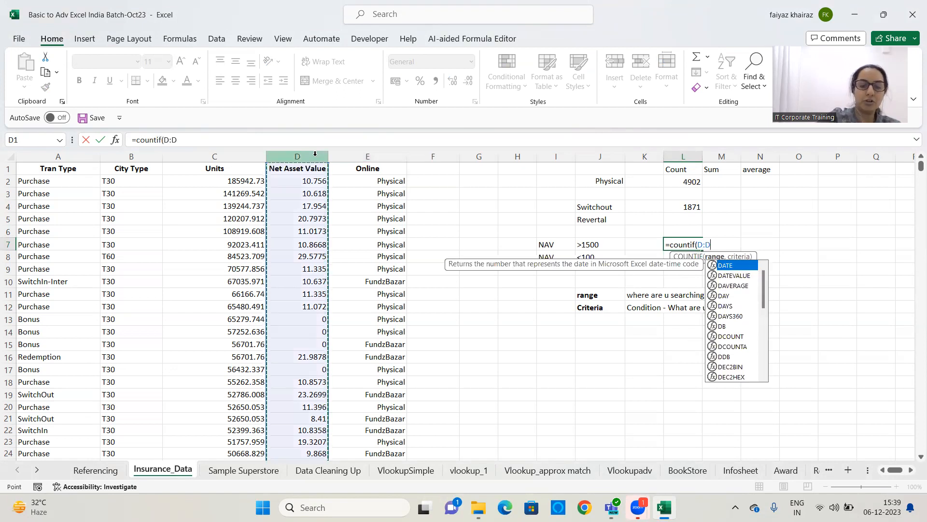
type(",")
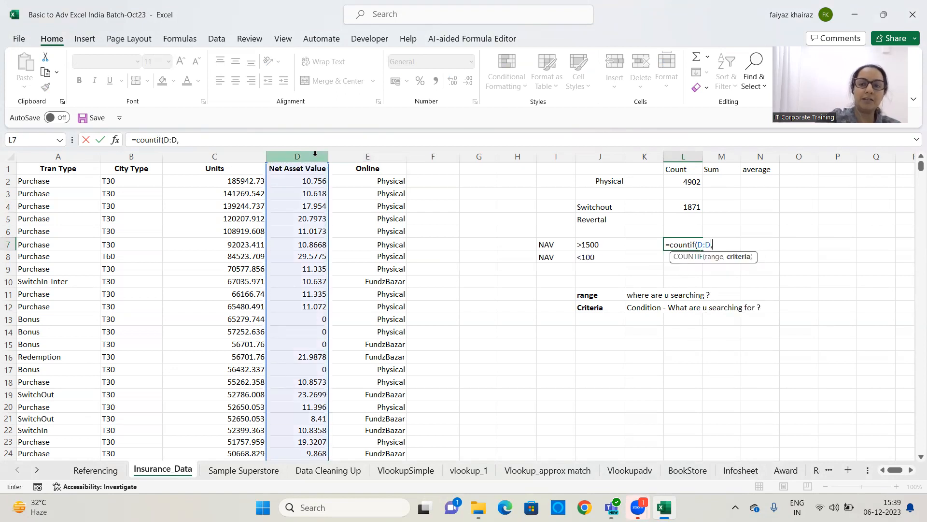
left_click(617, 245)
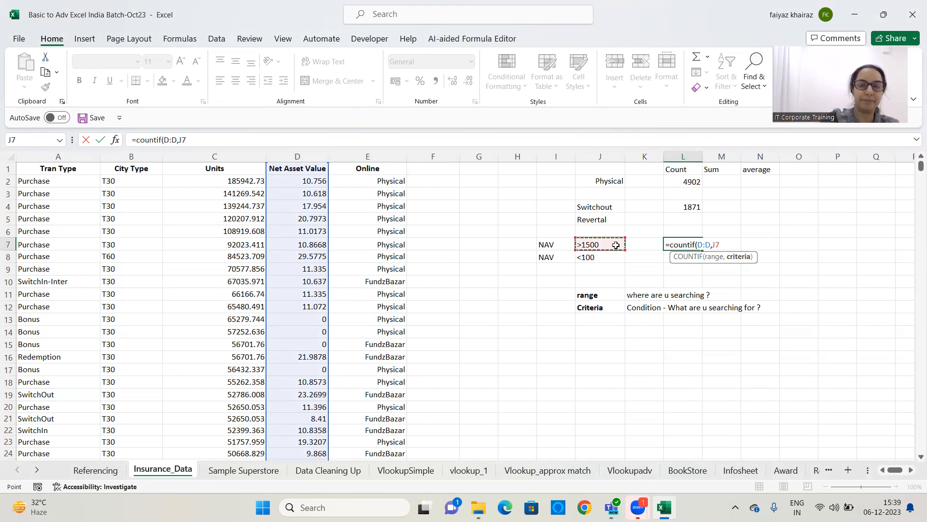
type(")")
key("Return")
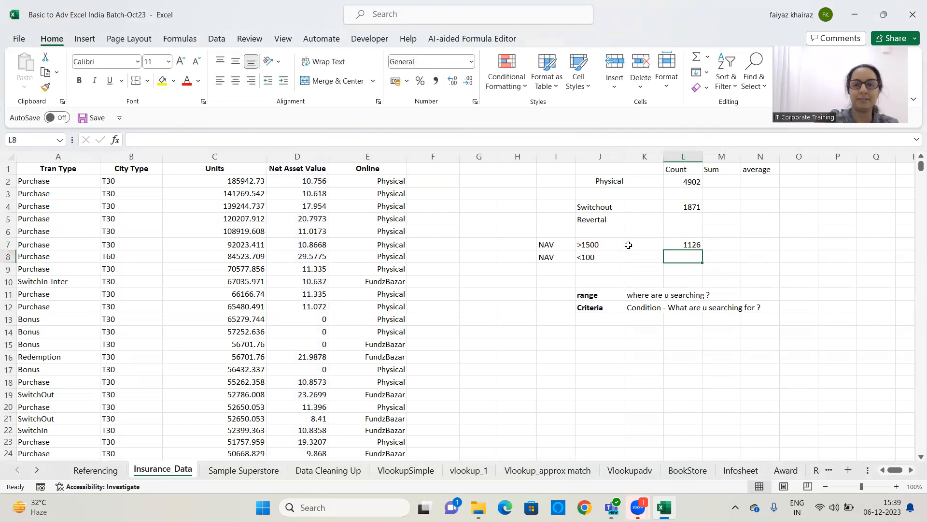
Add the notes "Sum if Function" in J14 and "Sum Range - Additional entity" in J15
left_click(671, 242)
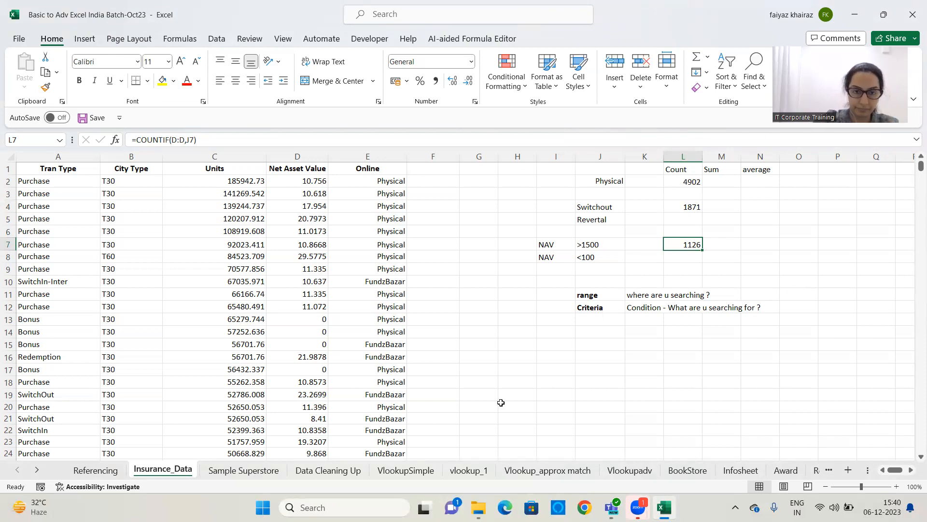
left_click(695, 255)
left_click(690, 256)
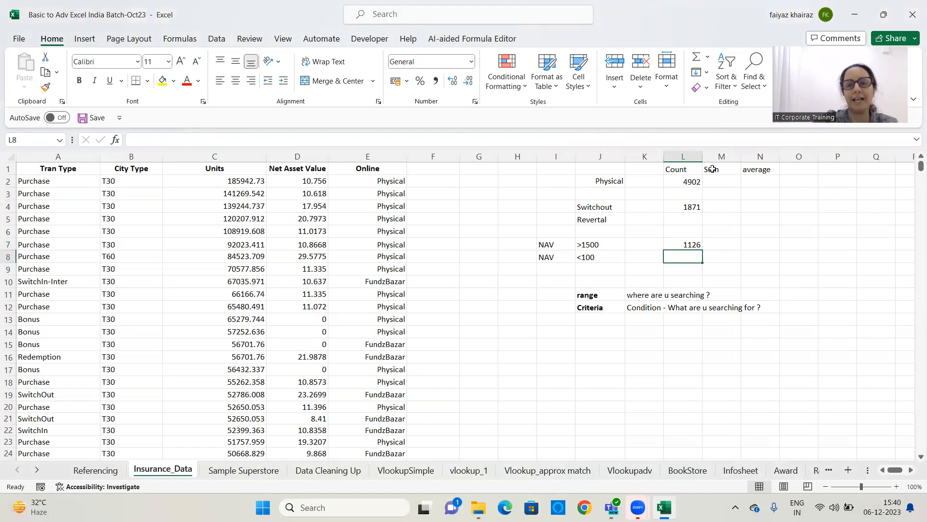
left_click(591, 331)
type("Sum ig")
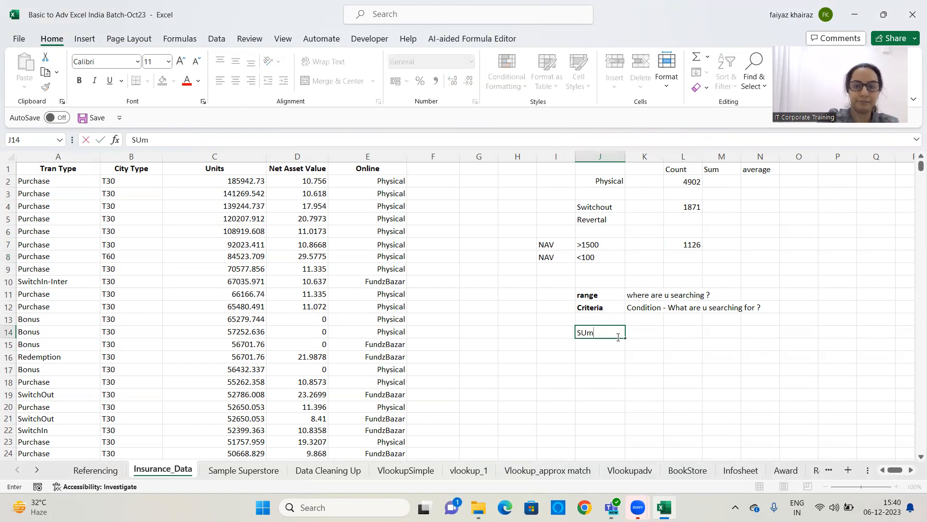
key("BackSpace")
type("f Function")
key("Return")
type("Sum Range")
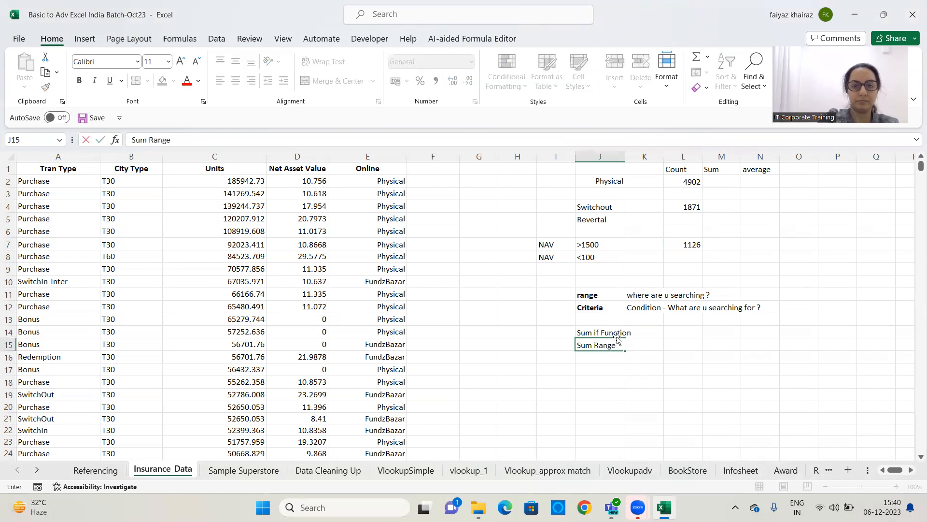
type(" - Addi")
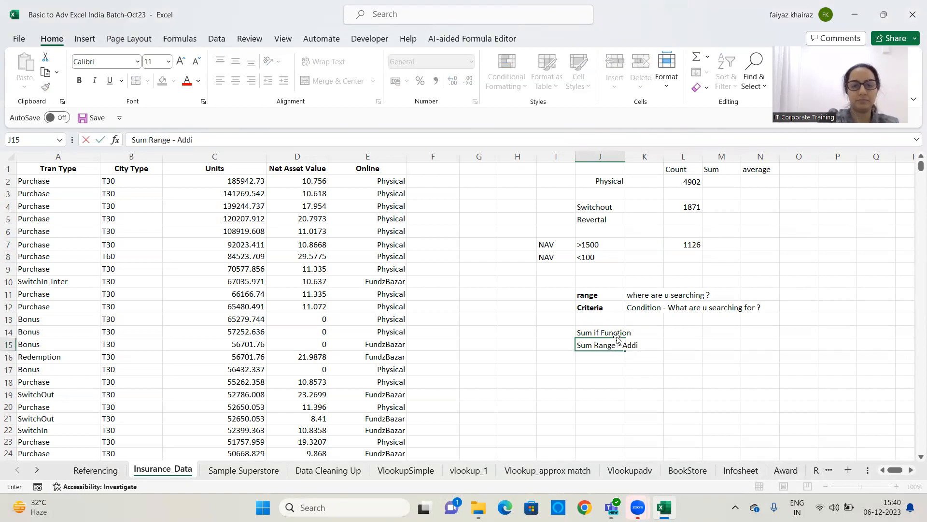
type("tional entity")
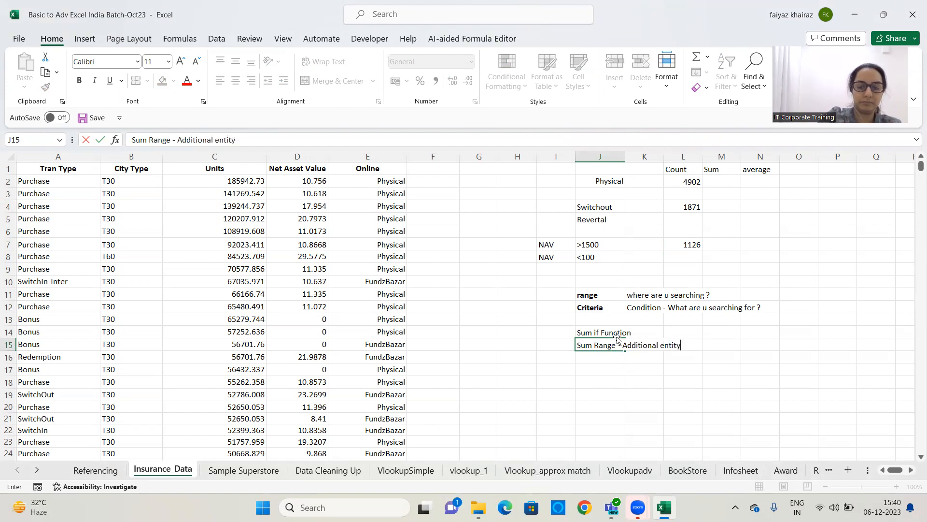
key("Return")
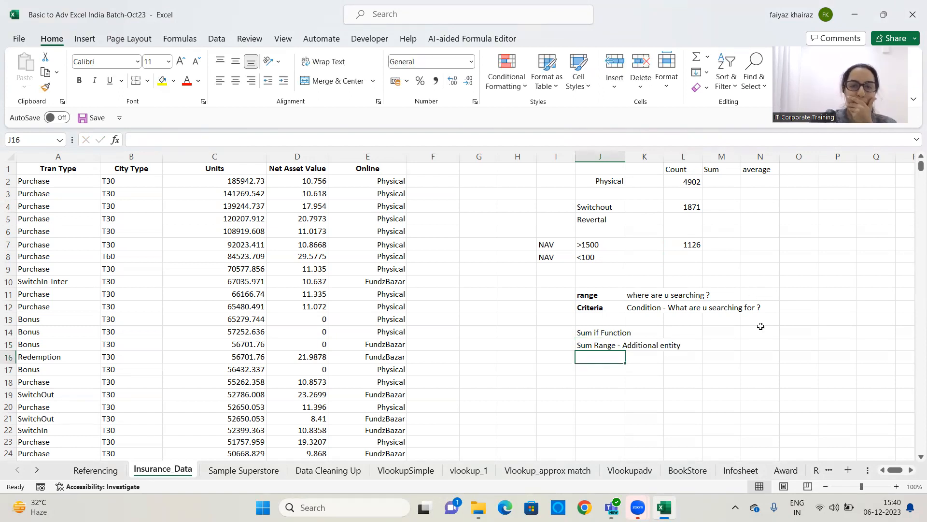
Fill cell L8 with yellow and enlarge the sheet view to 110%
left_click(694, 257)
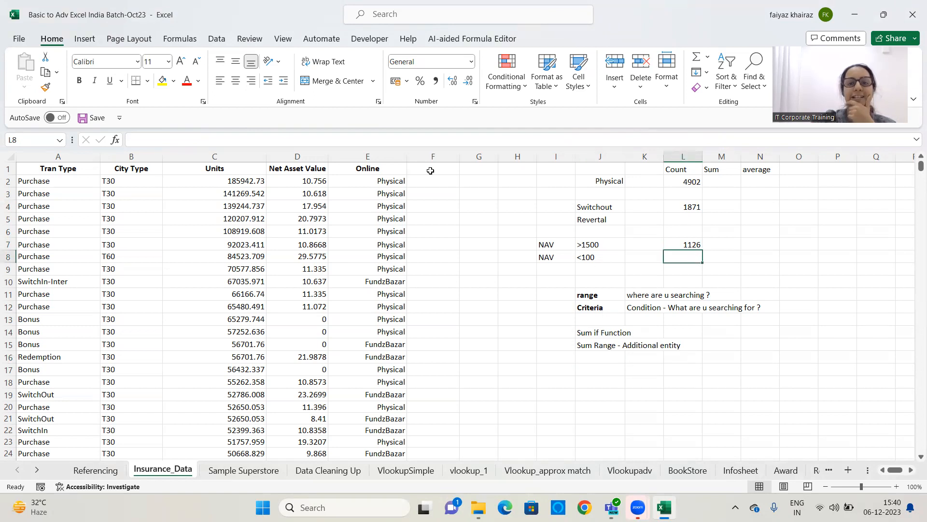
left_click(163, 81)
left_click(824, 230)
left_click(897, 486)
scroll(826, 335, "up", 1)
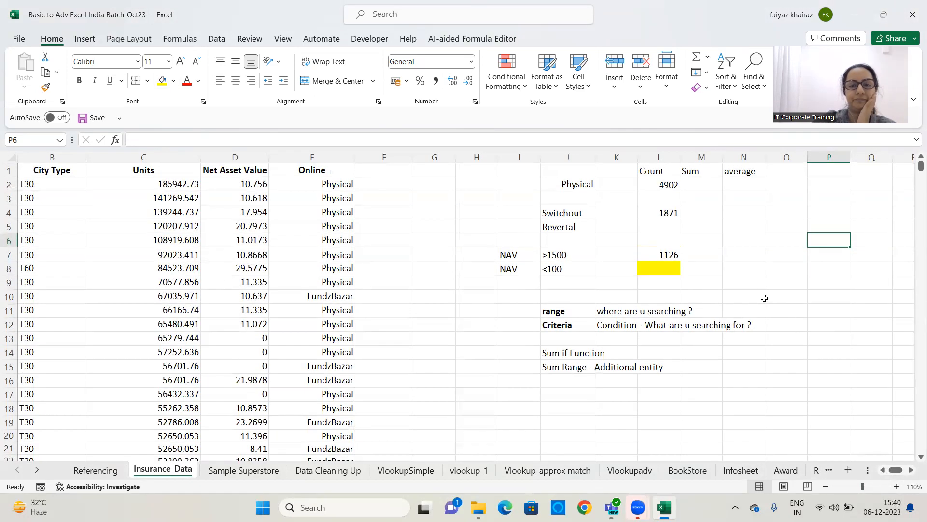
Format the "Sum Range - Additional entity" note in J15 as bold and italic
left_click(645, 254)
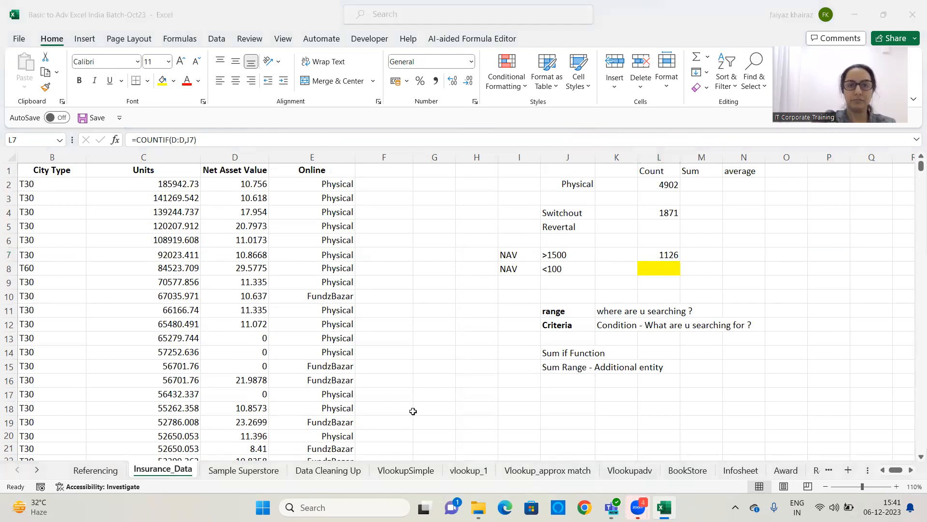
left_click(697, 184)
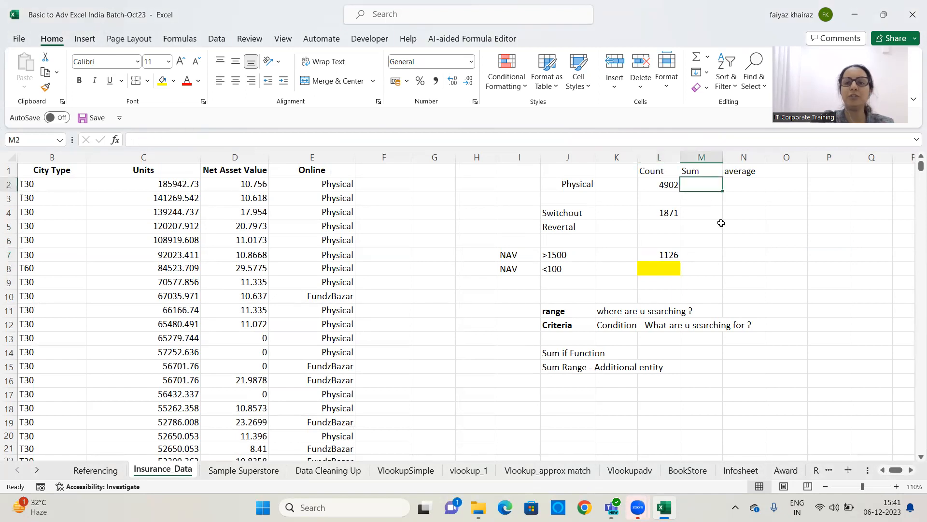
left_click(565, 314)
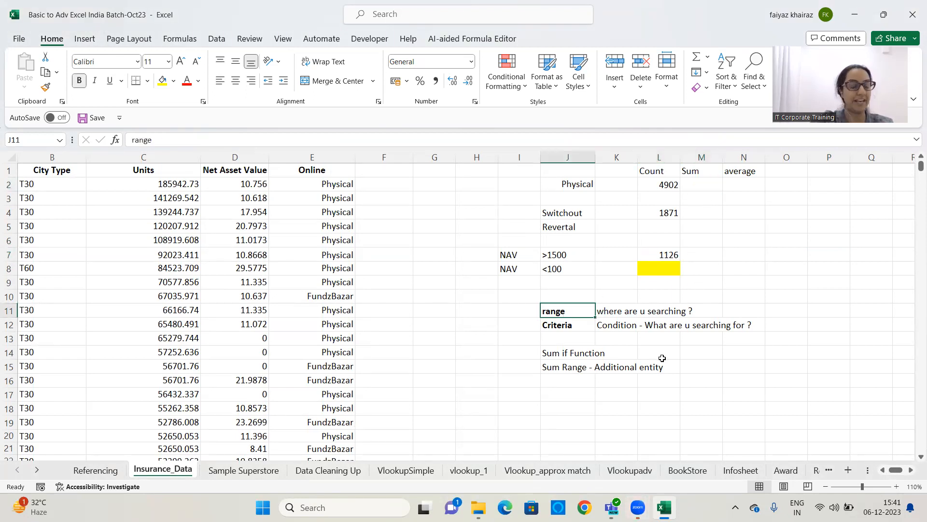
left_click(566, 324)
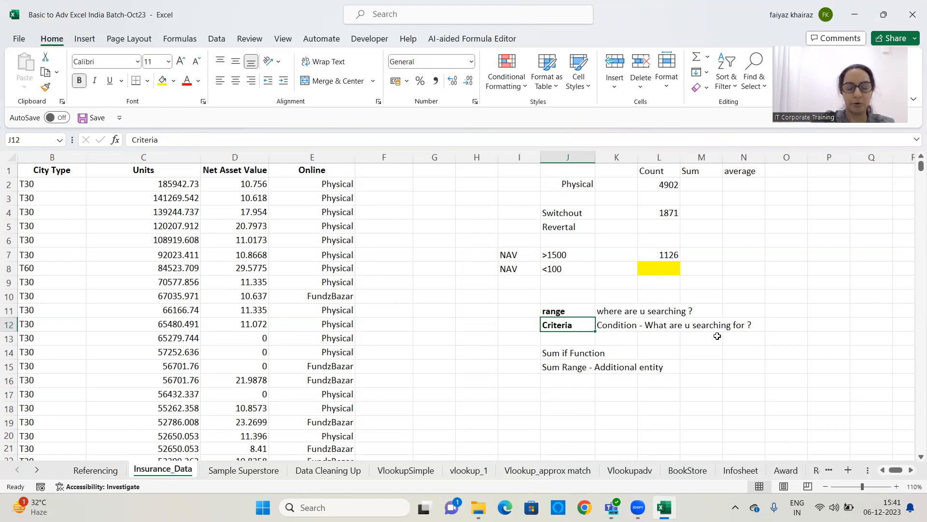
left_click_drag(557, 368, 660, 367)
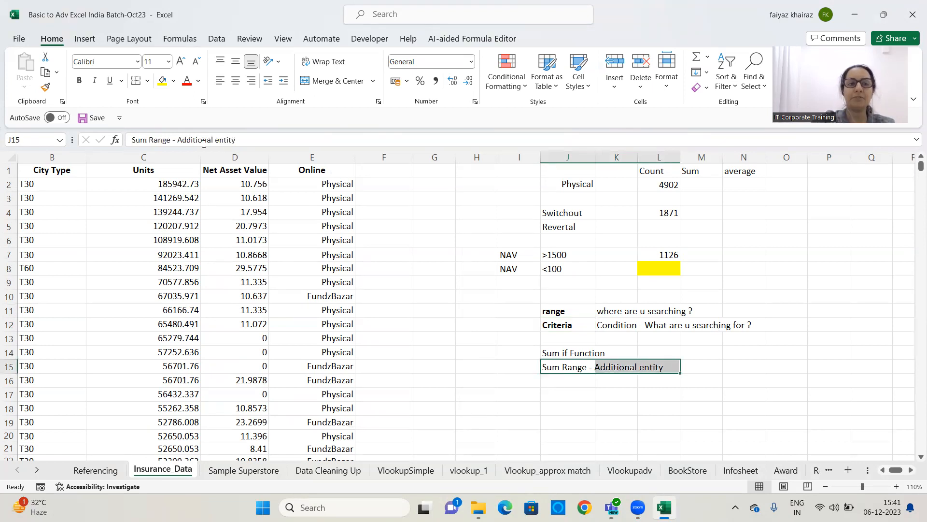
left_click(77, 82)
left_click(95, 85)
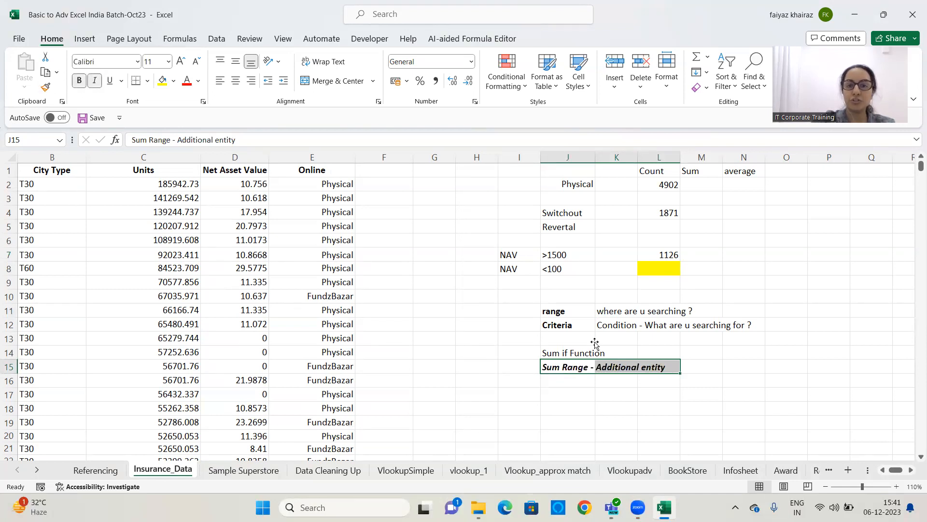
left_click(633, 408)
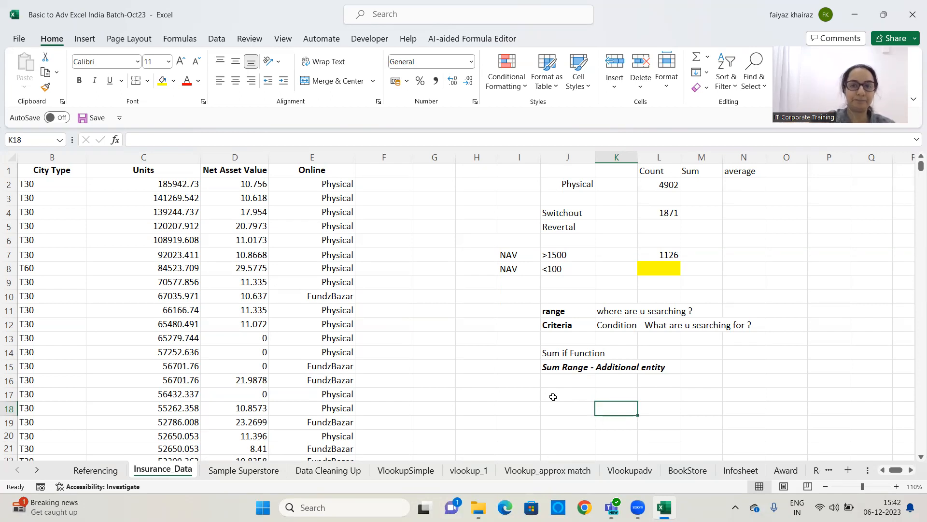
In M2, sum the Units of rows whose Online value matches J2 with SUMIF over columns E and C
left_click(709, 190)
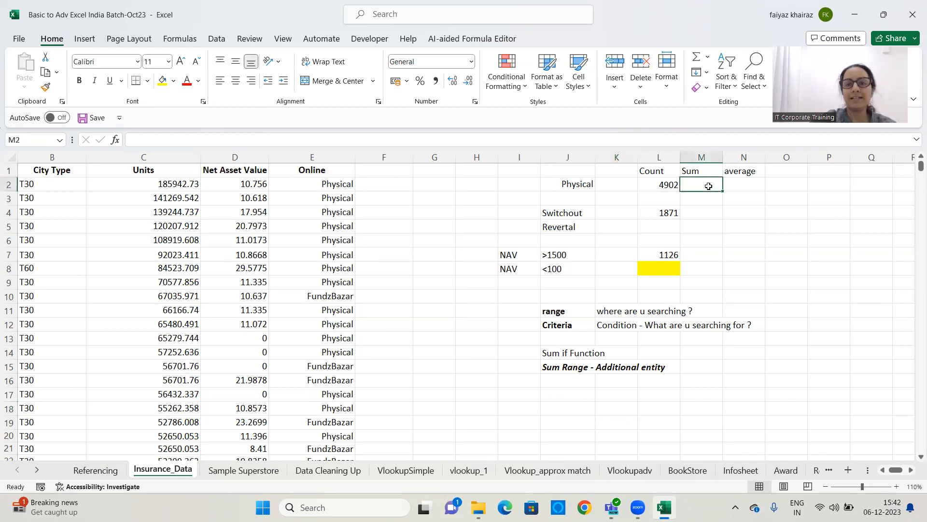
type("=")
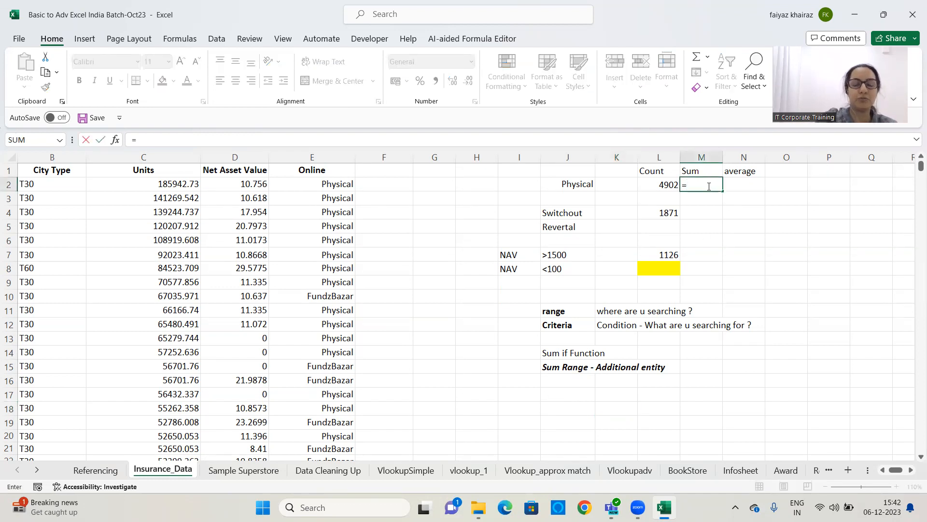
type("sumif")
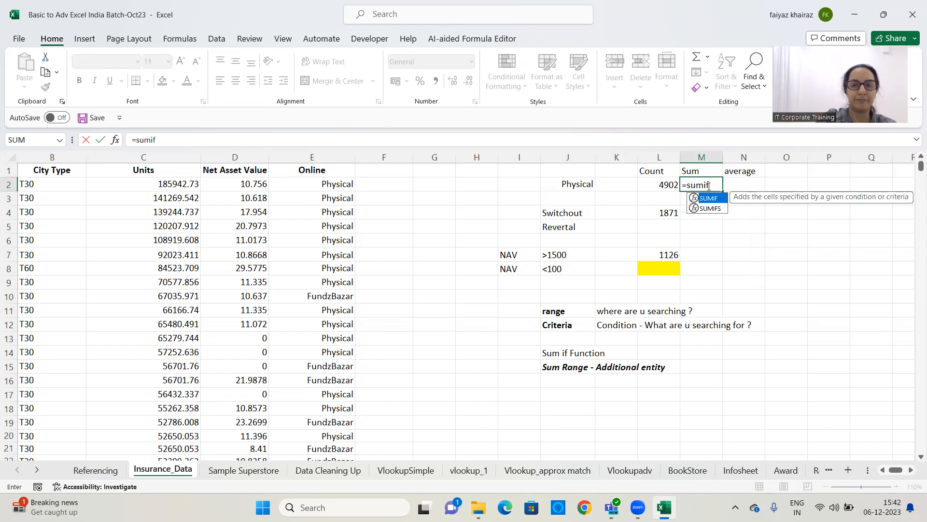
type("(")
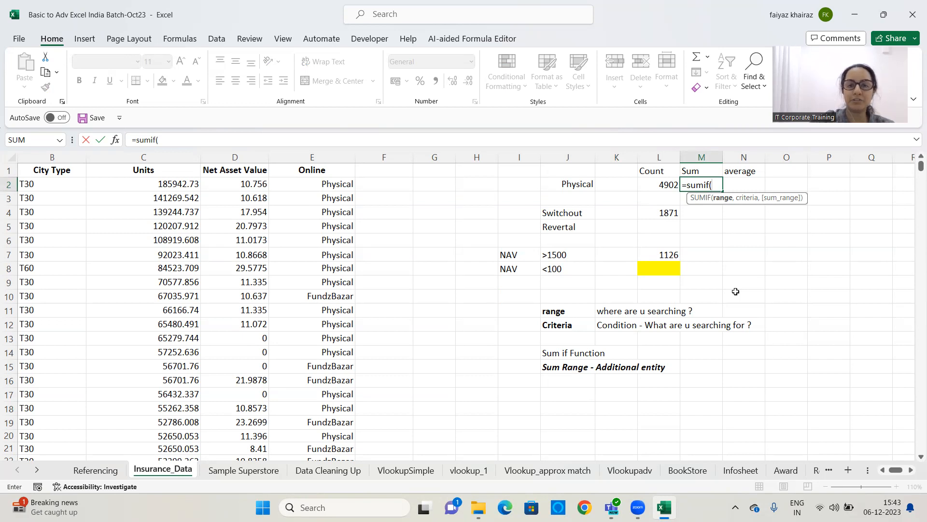
left_click(339, 154)
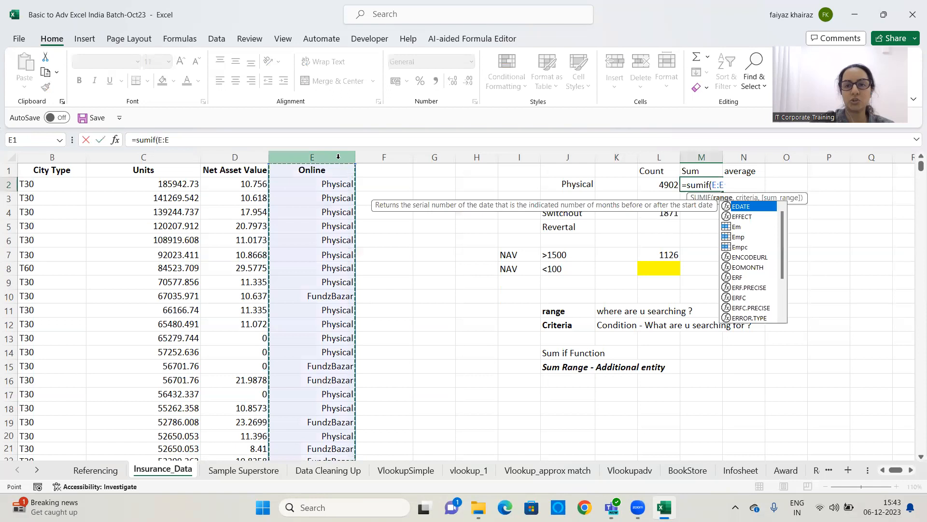
type(",")
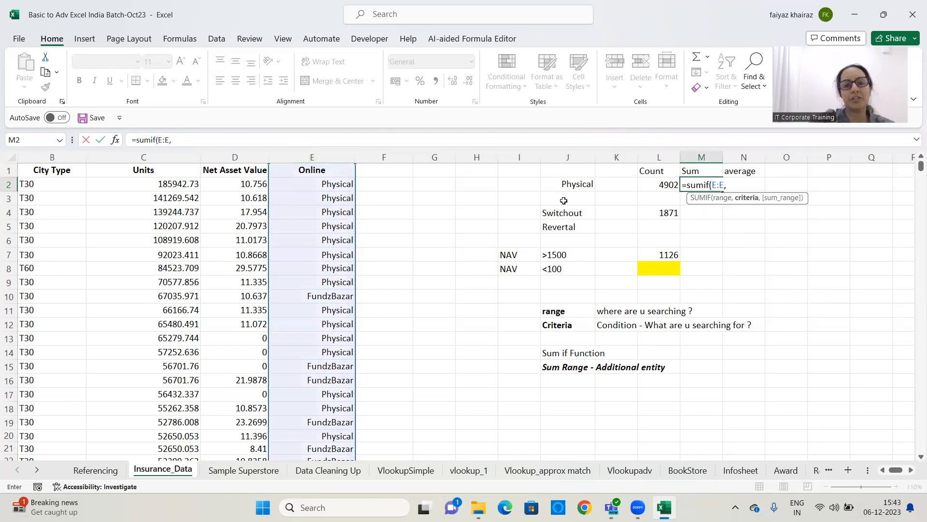
left_click(556, 184)
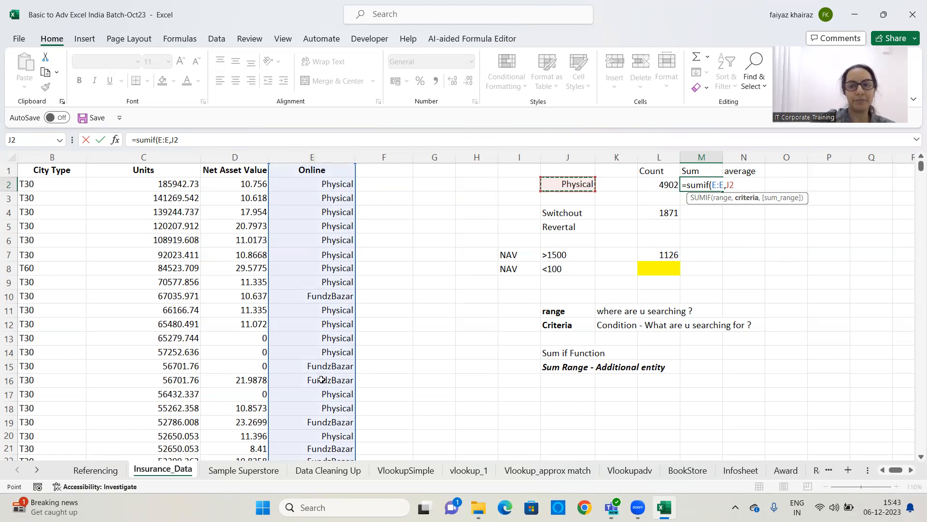
type(",")
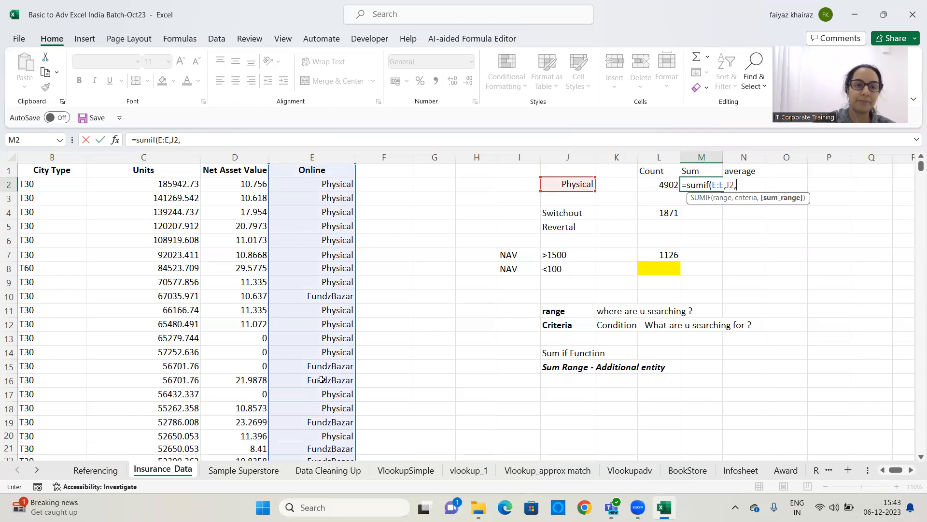
left_click(165, 157)
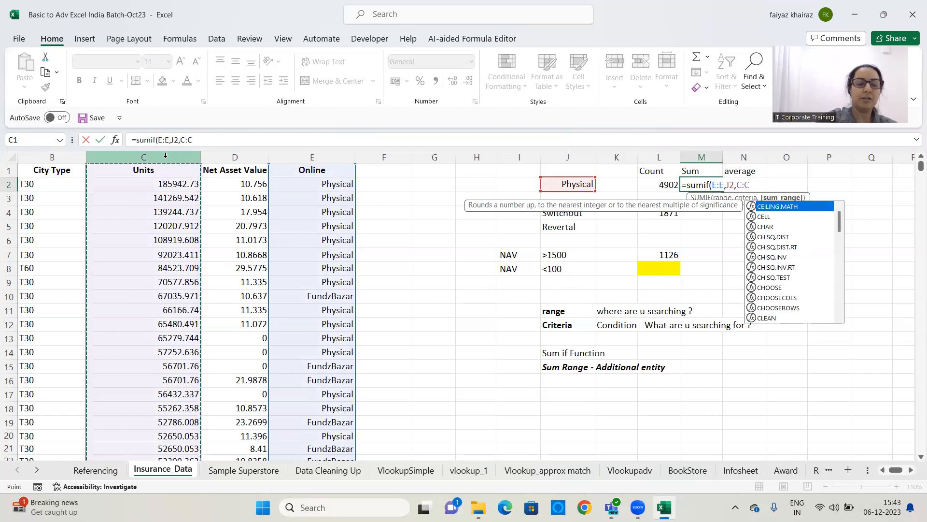
type(")")
key("Return")
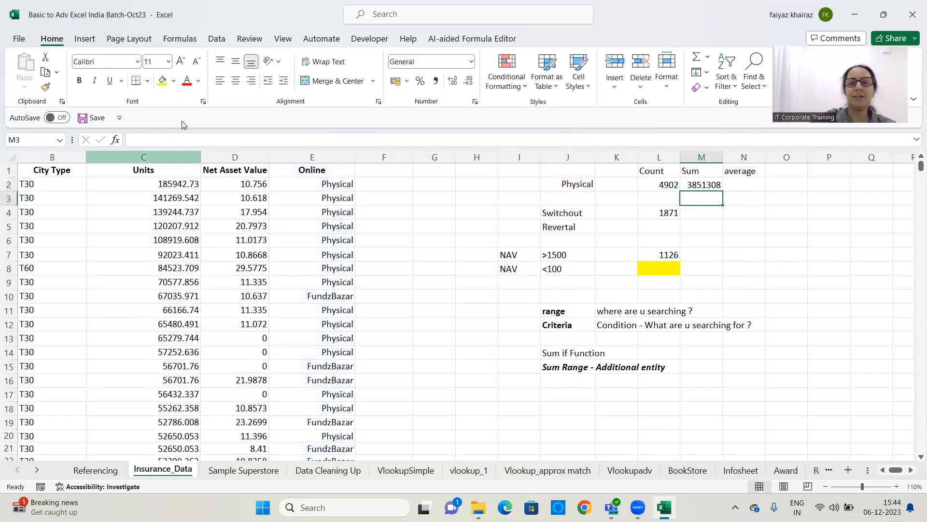
Change the Online criterion in J2 to Fundzbazar
left_click(706, 185)
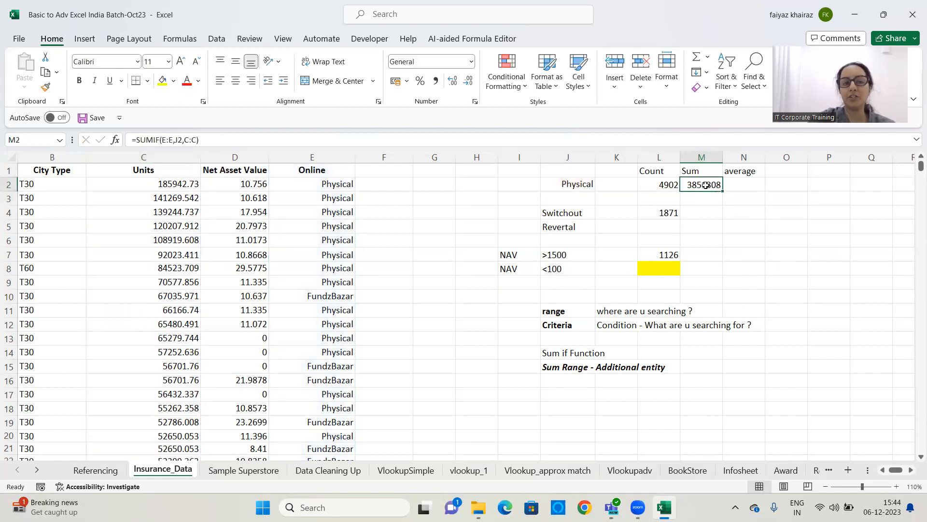
left_click(584, 186)
type("Funs")
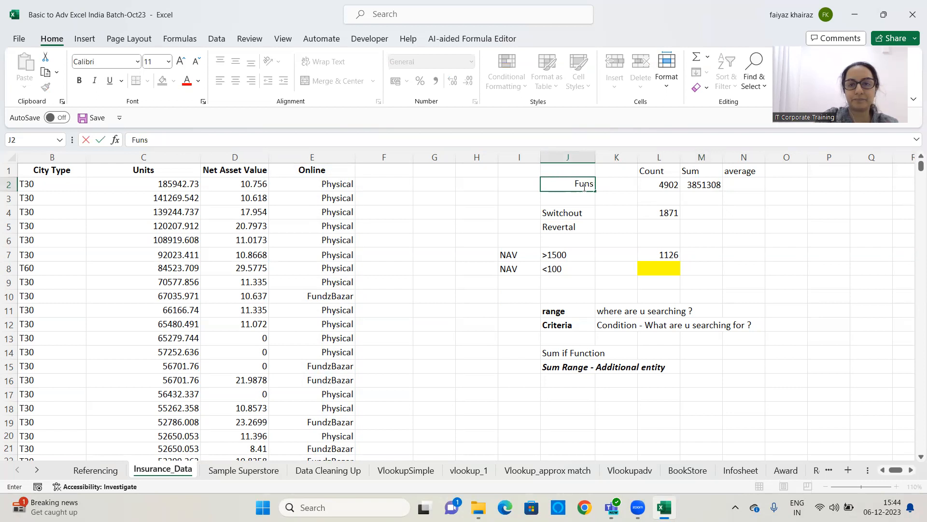
key("BackSpace")
type("dzbazar")
key("ctrl+Return")
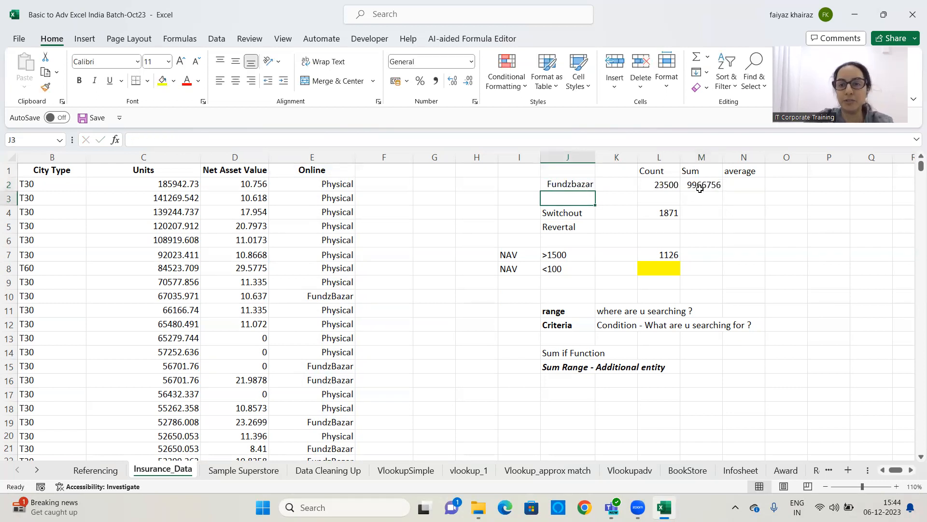
Replace M2's formula with a SUMIF over column E with criterion J2, summing Net Asset Value in column D
left_click(701, 189)
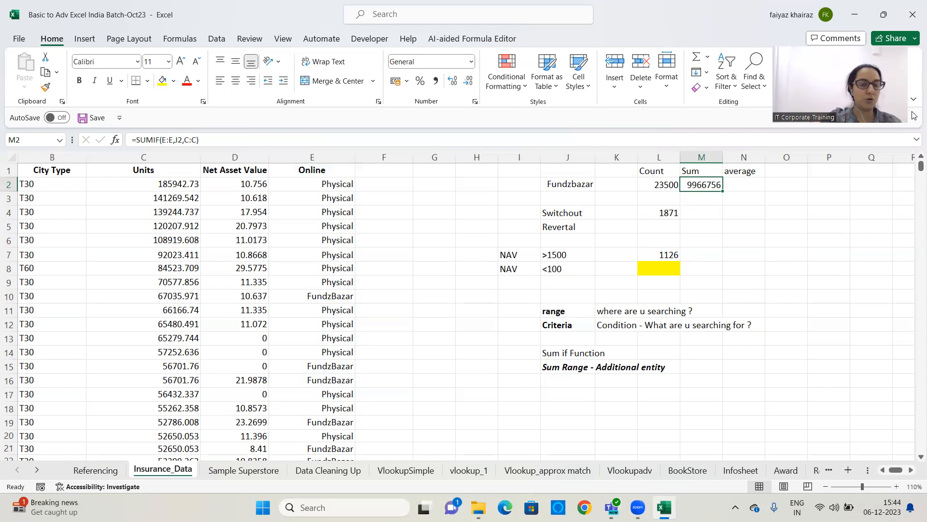
key("Delete")
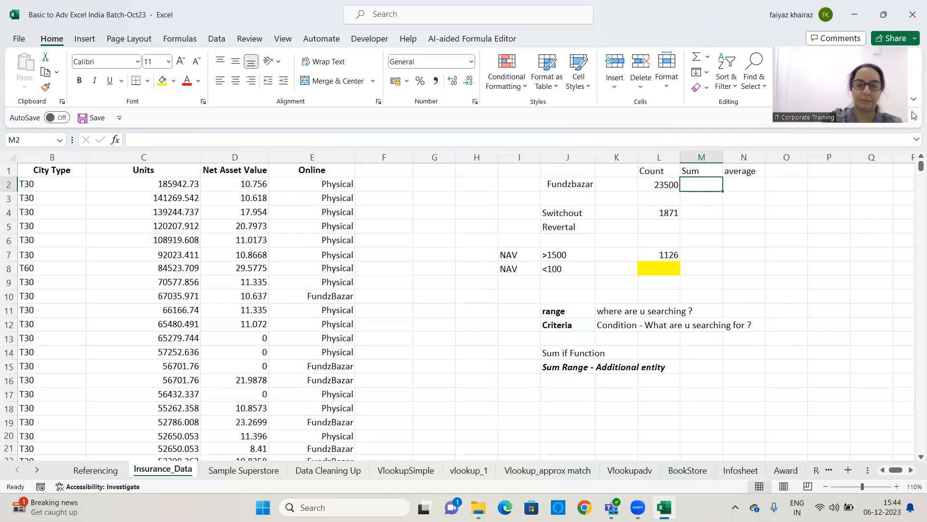
type("=sumif")
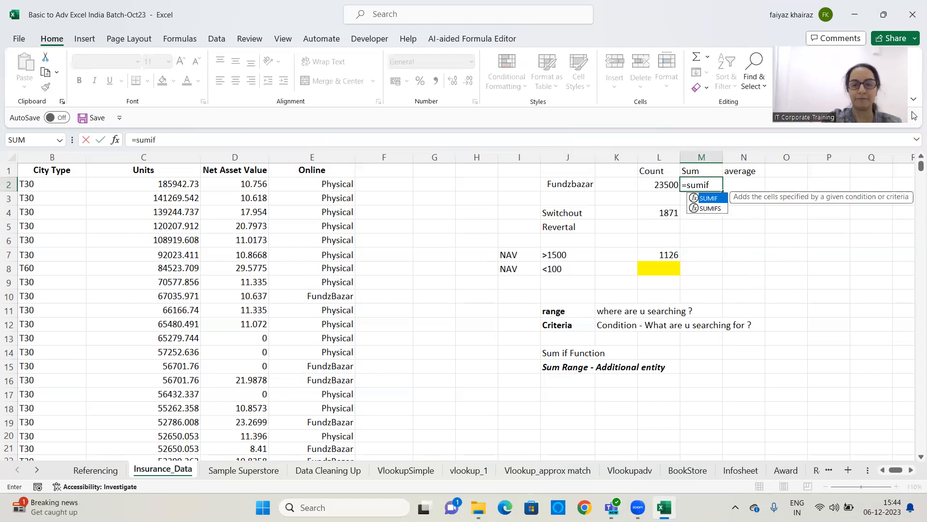
type("(")
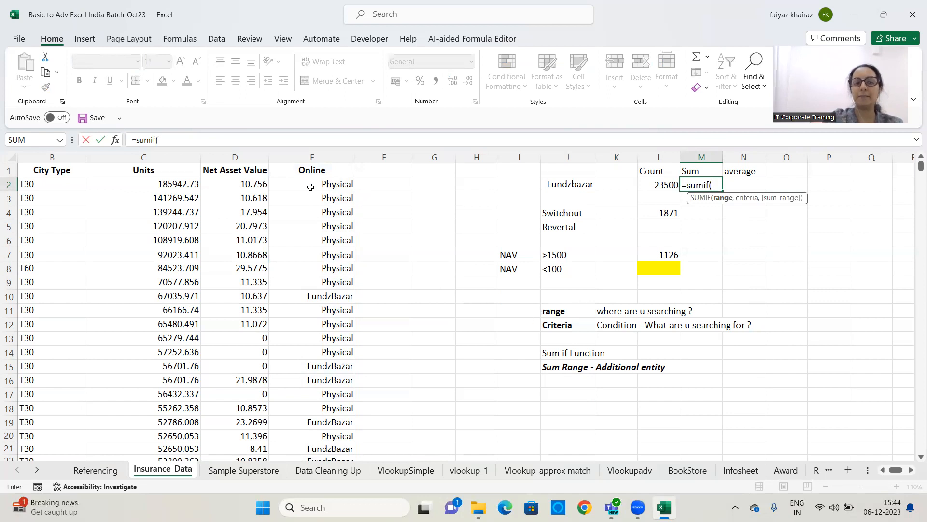
left_click(323, 153)
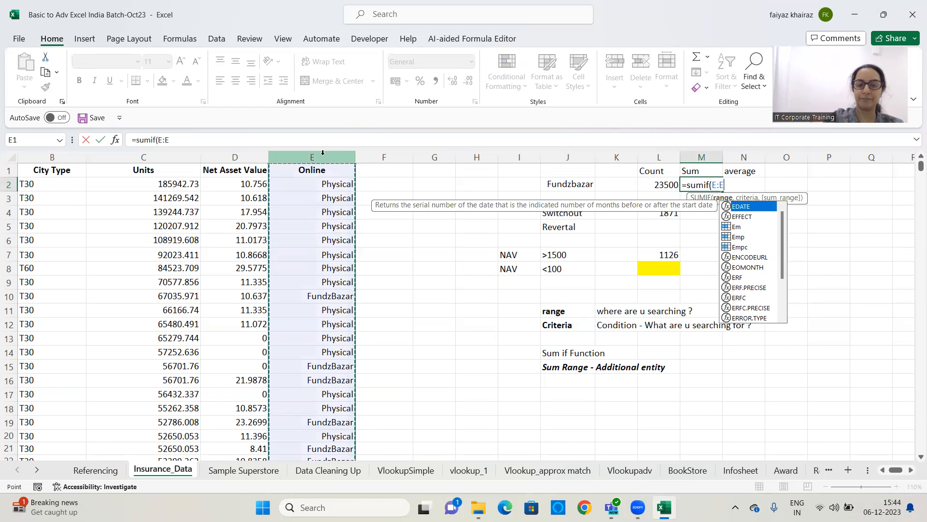
type(",")
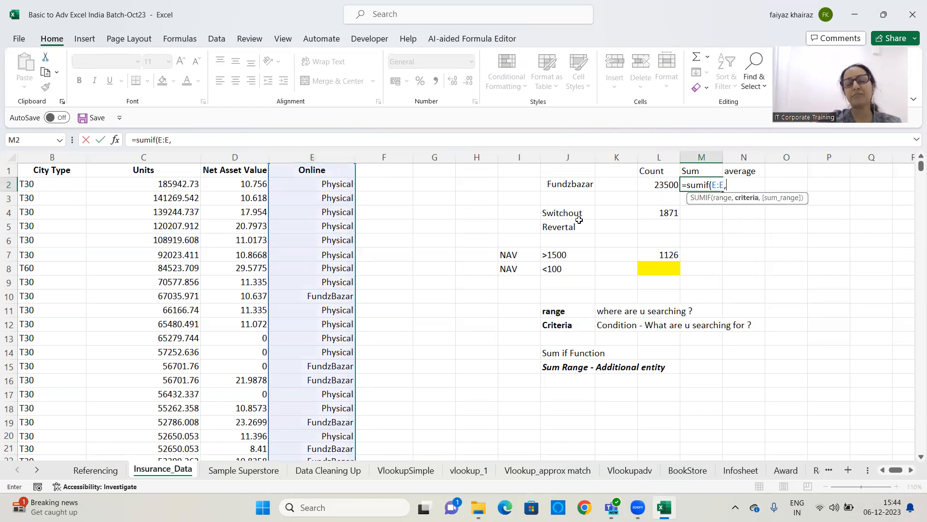
left_click(589, 185)
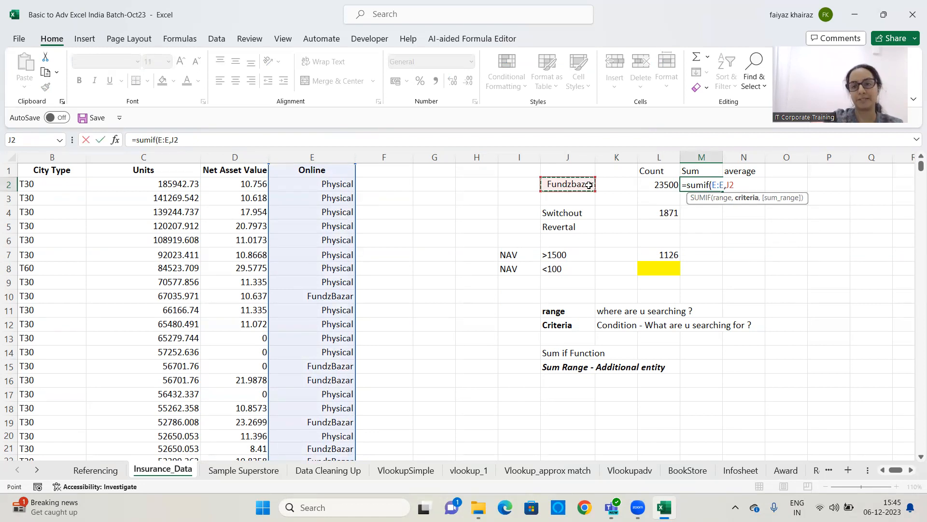
type(",")
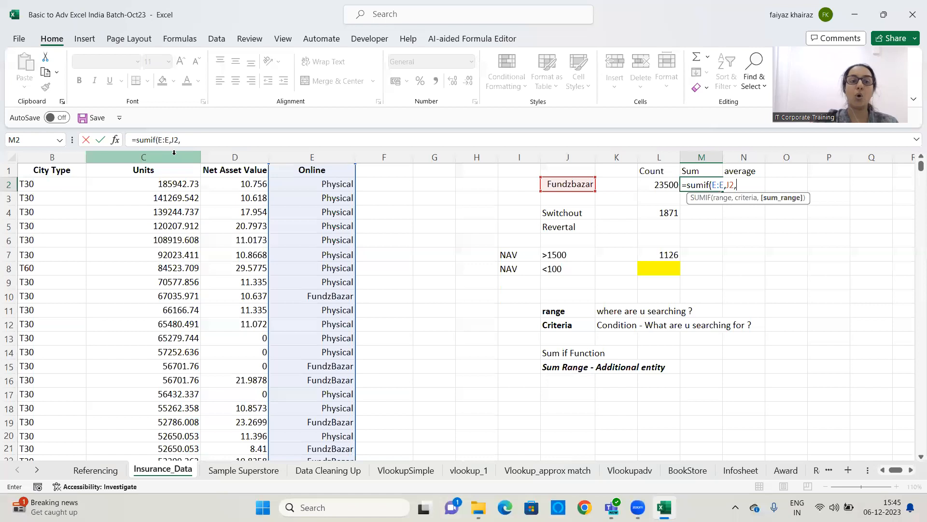
left_click(219, 157)
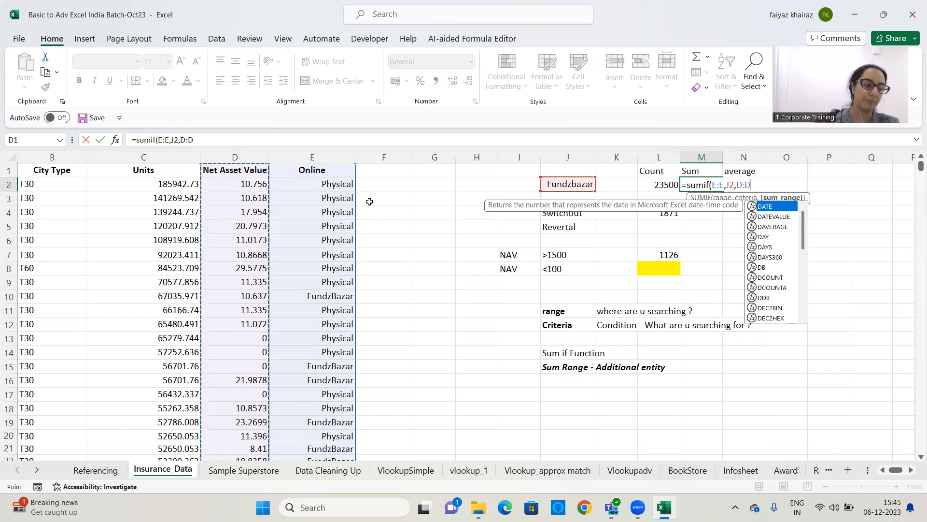
type(")")
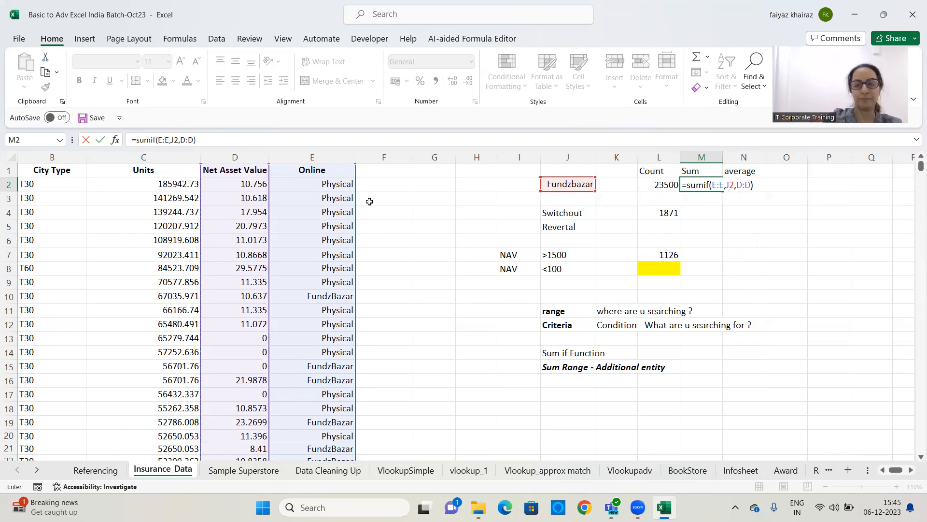
key("Return")
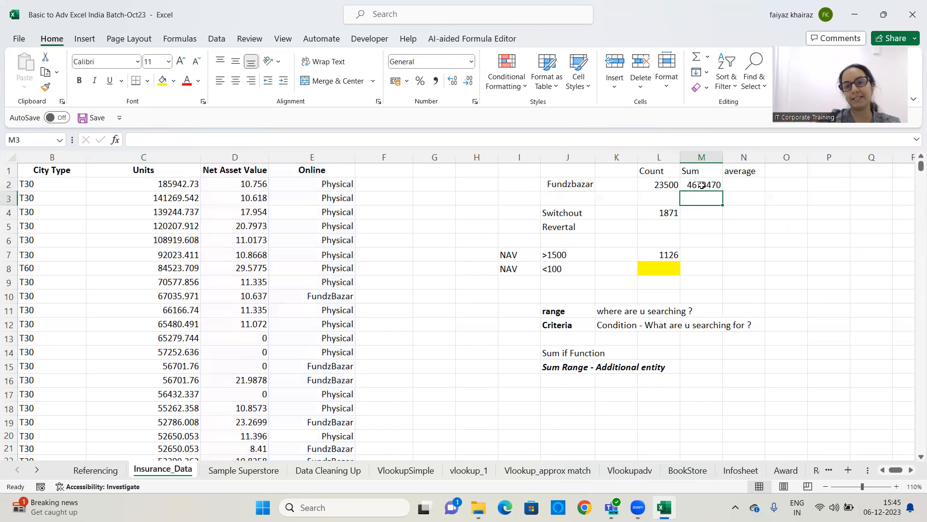
In M4, sum Units for rows whose Tran Type matches J4 using SUMIF over columns A and C
left_click(701, 186)
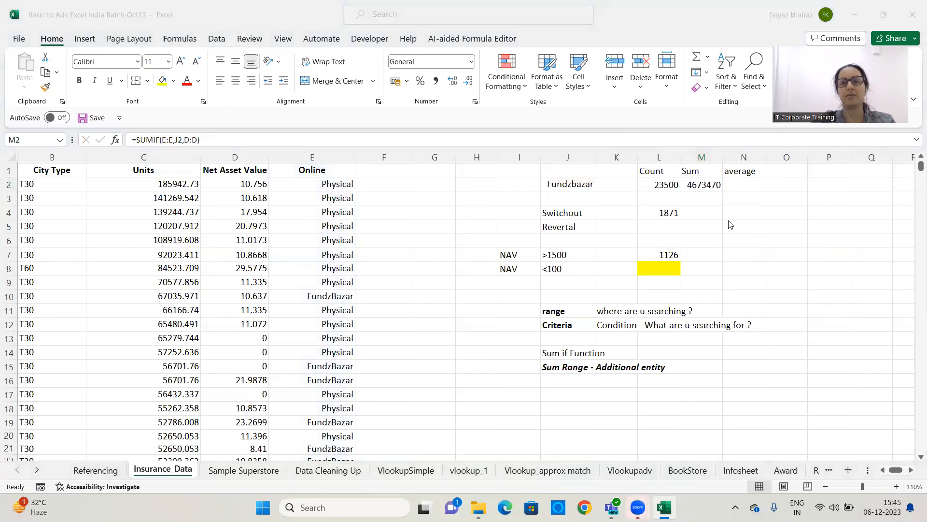
left_click(712, 214)
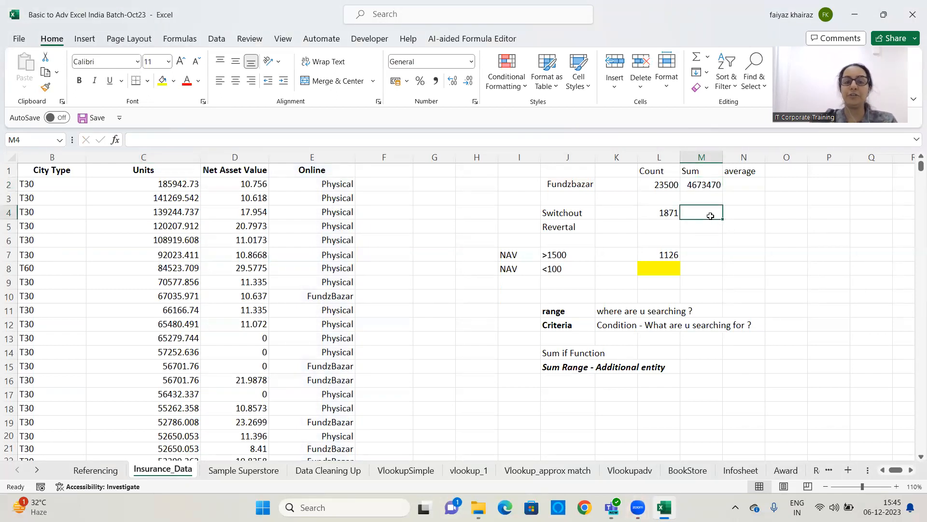
type("=s")
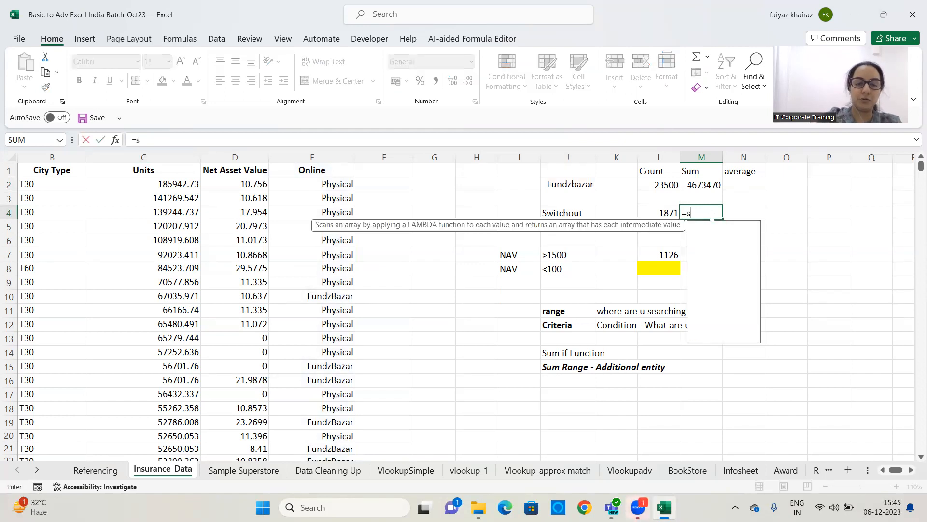
type("umif(")
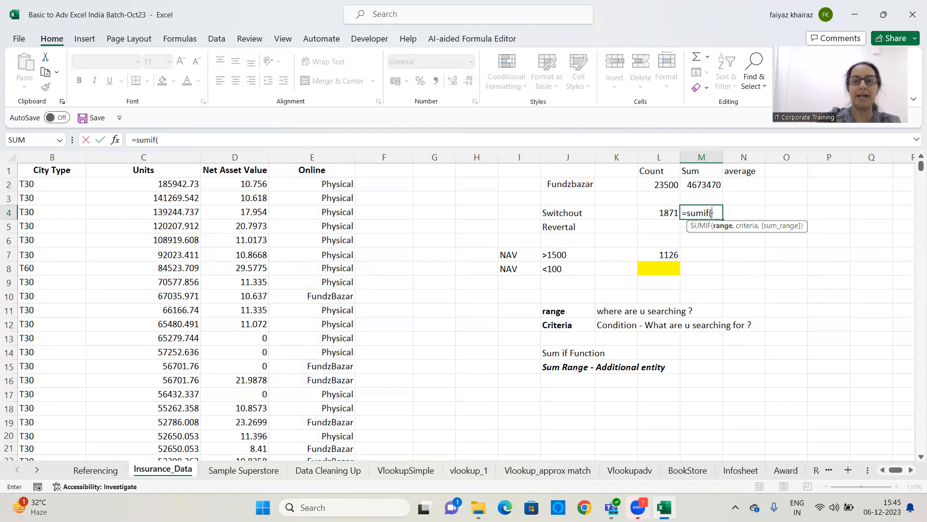
left_click_drag(894, 471, 880, 470)
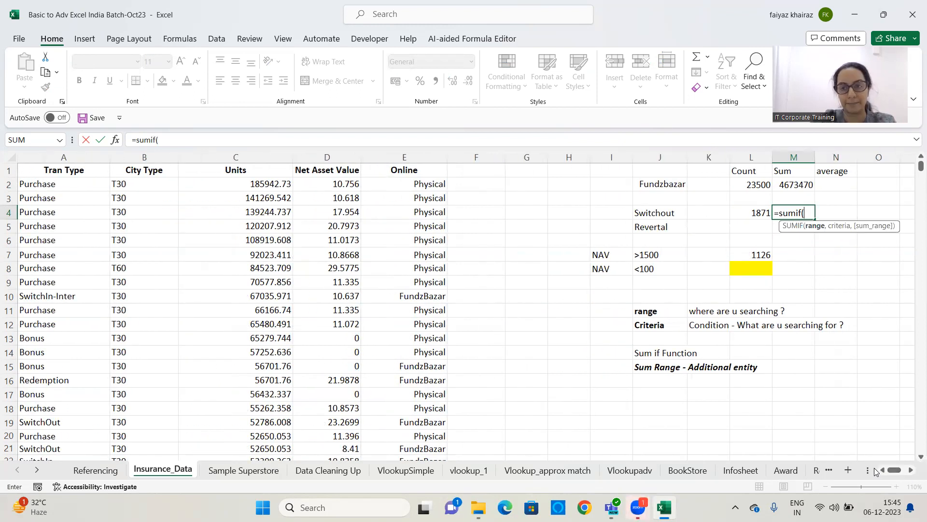
left_click(71, 152)
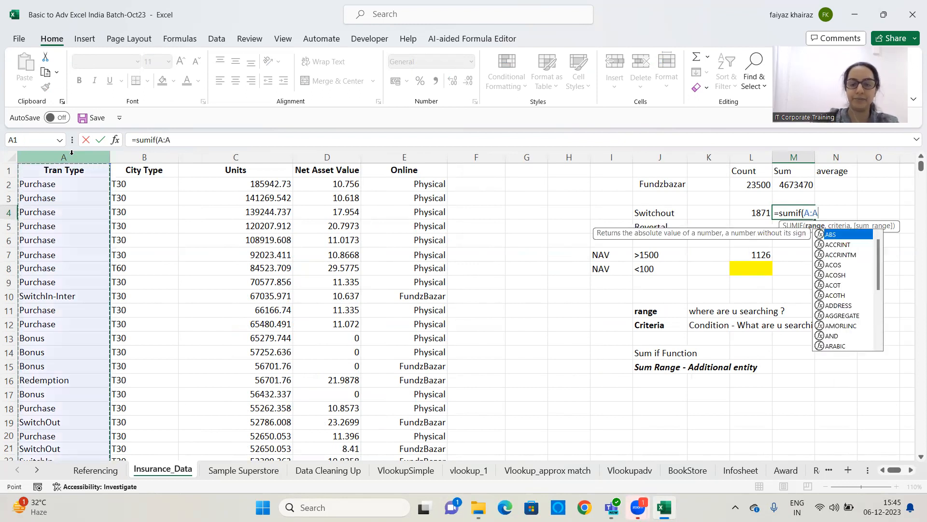
type(",")
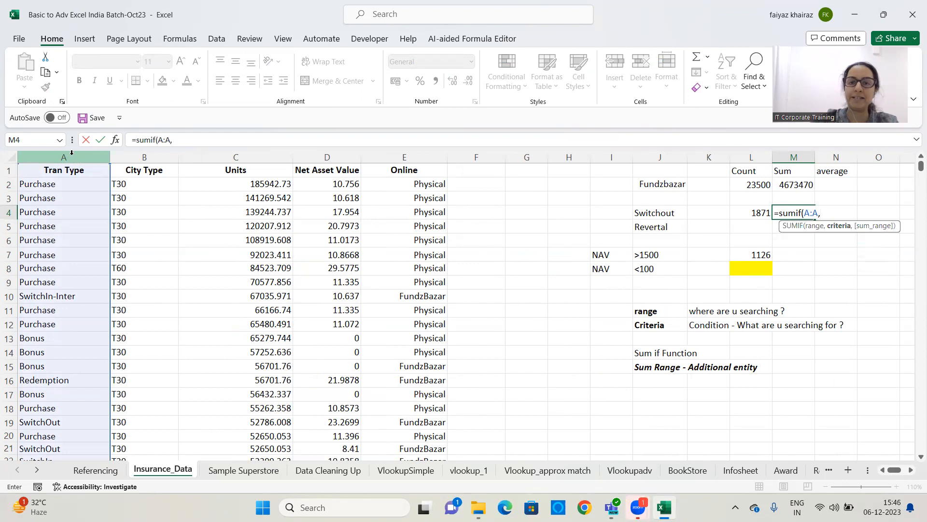
left_click(647, 213)
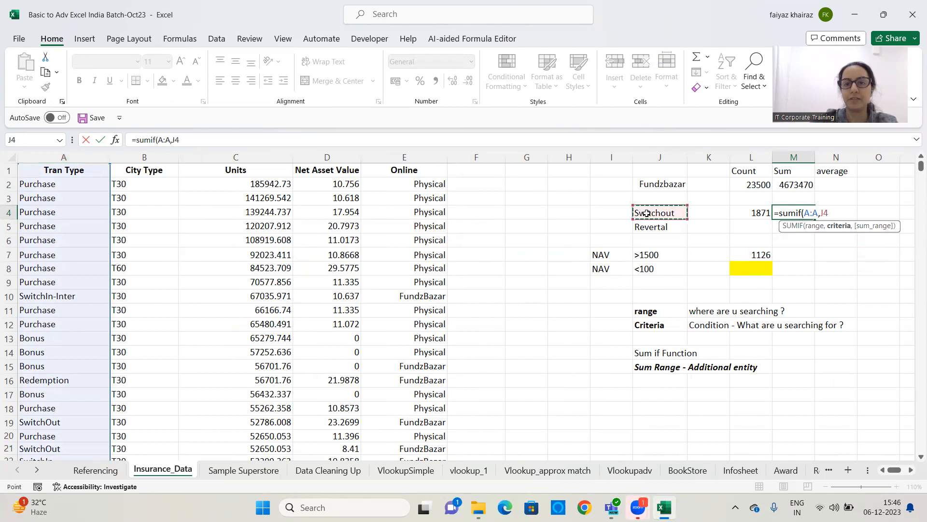
type(",")
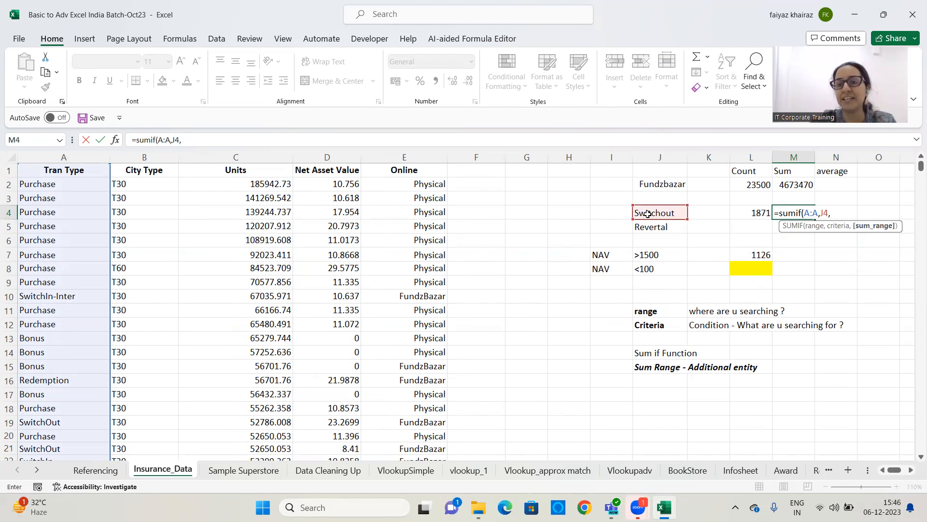
left_click(253, 157)
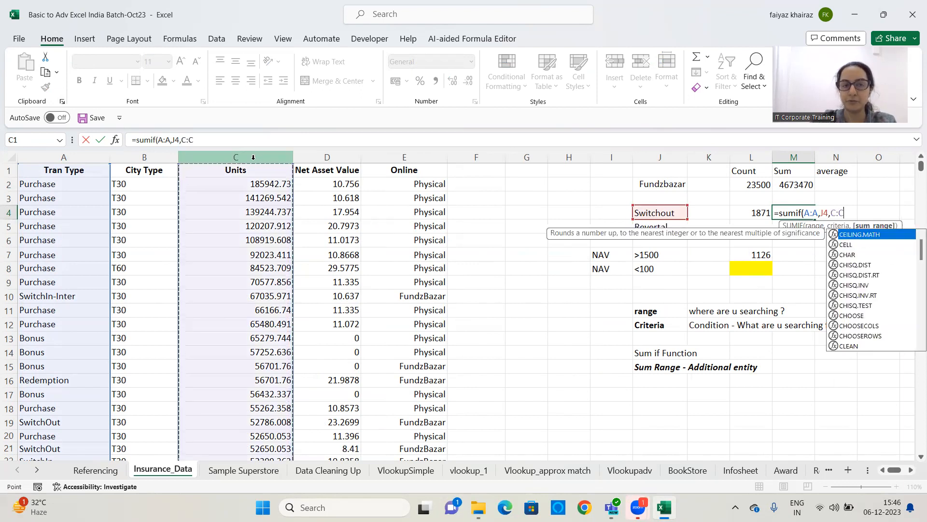
type(")")
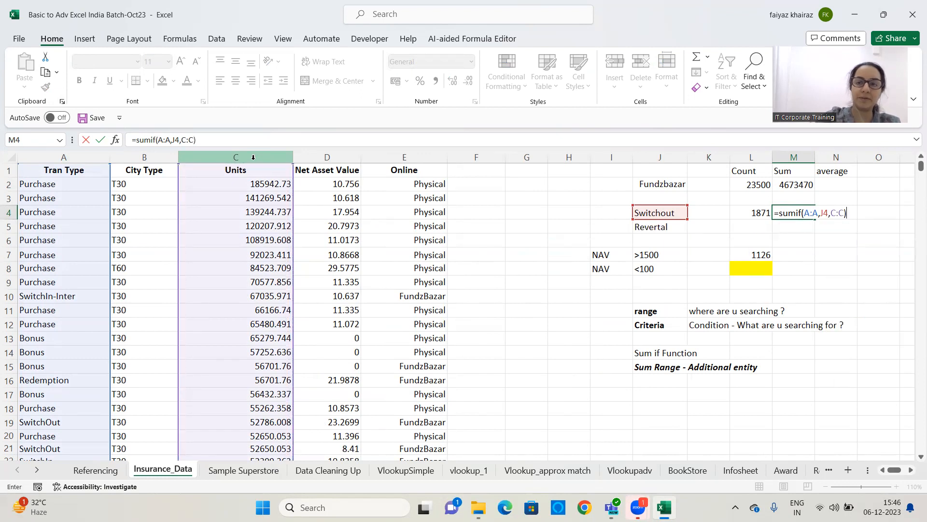
key("Return")
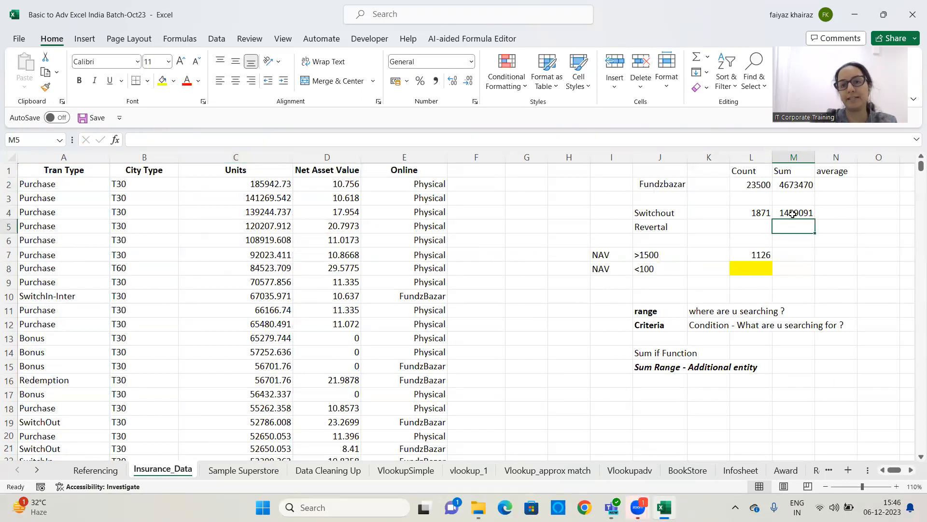
Change the transaction type criterion in J4 to SIP
left_click(794, 212)
left_click(655, 212)
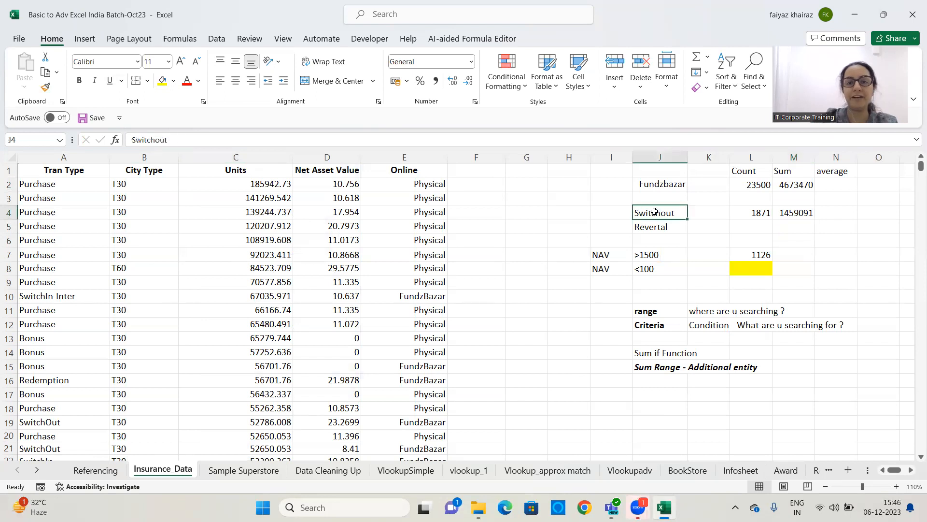
type("SIP")
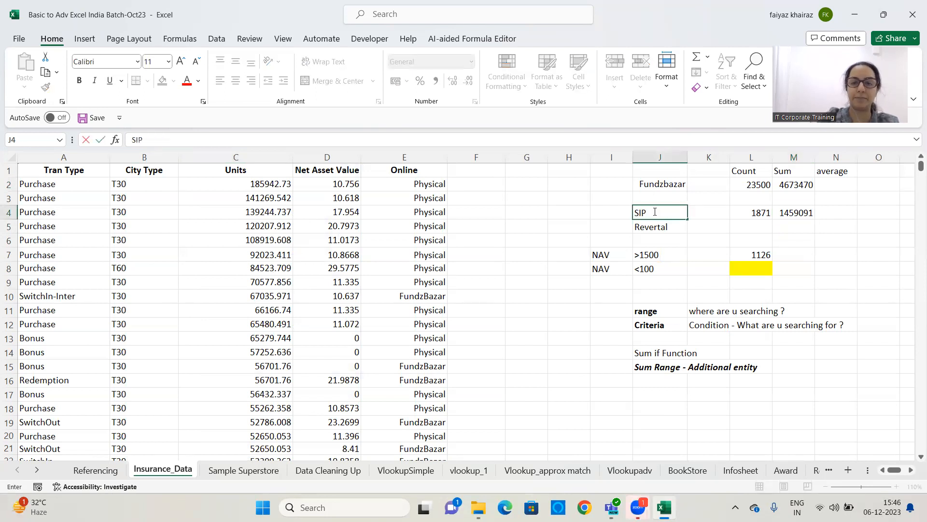
key("Return")
left_click(652, 211)
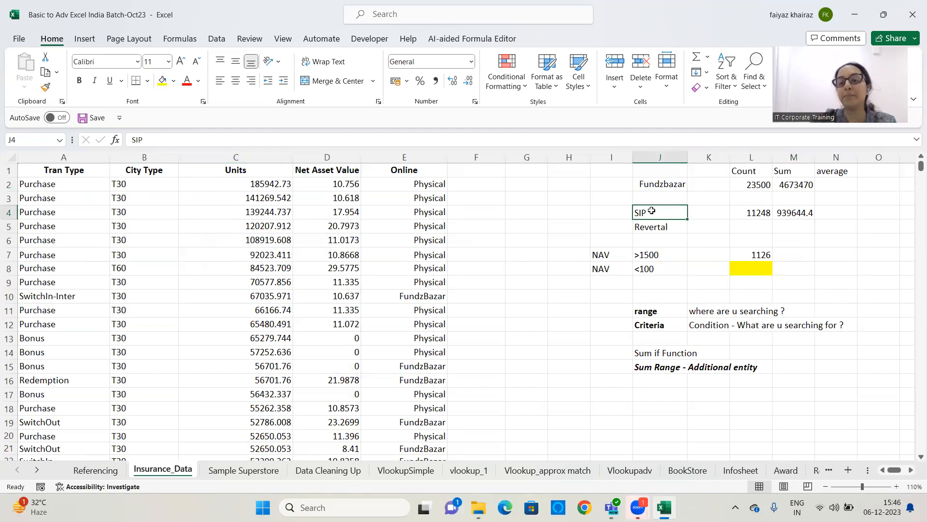
left_click(805, 215)
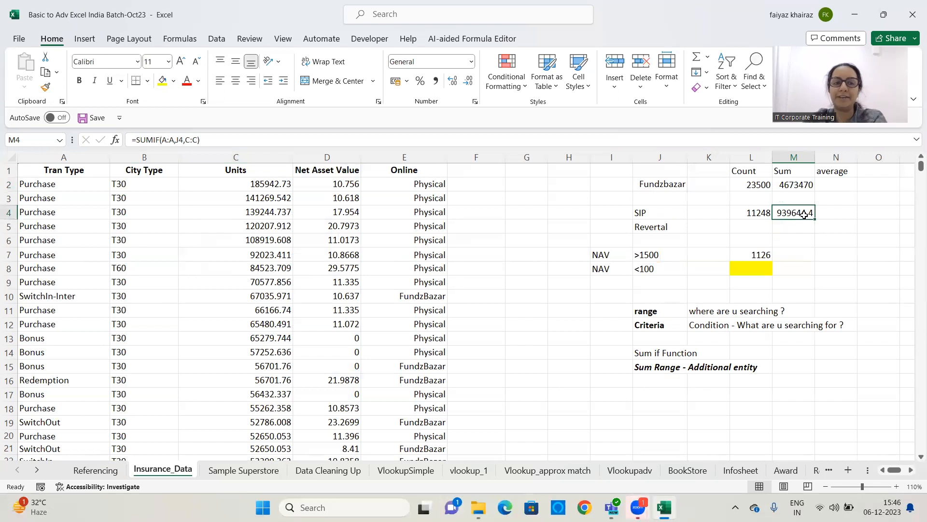
left_click(802, 257)
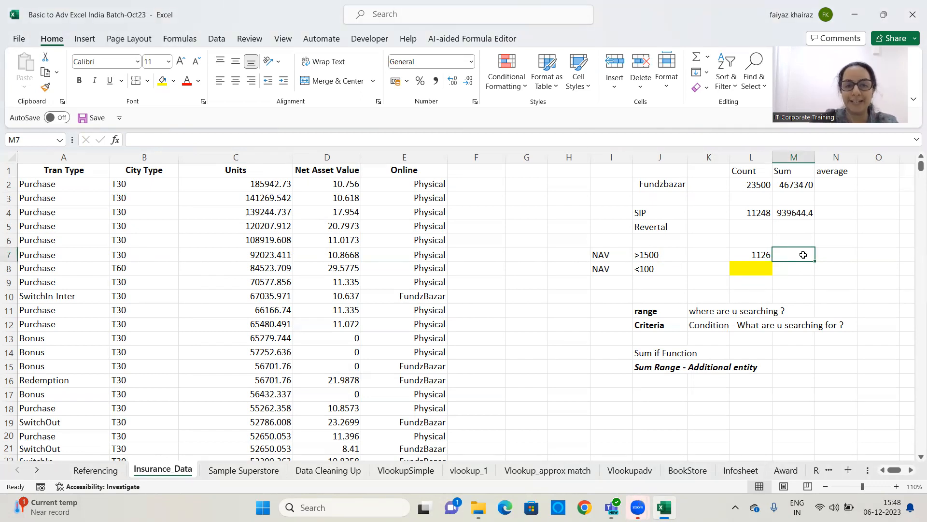
left_click(677, 258)
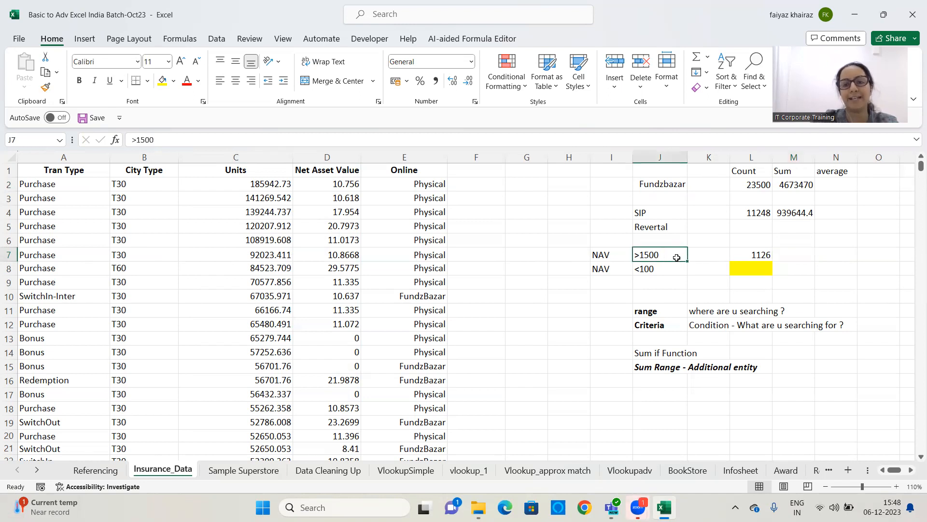
left_click(790, 258)
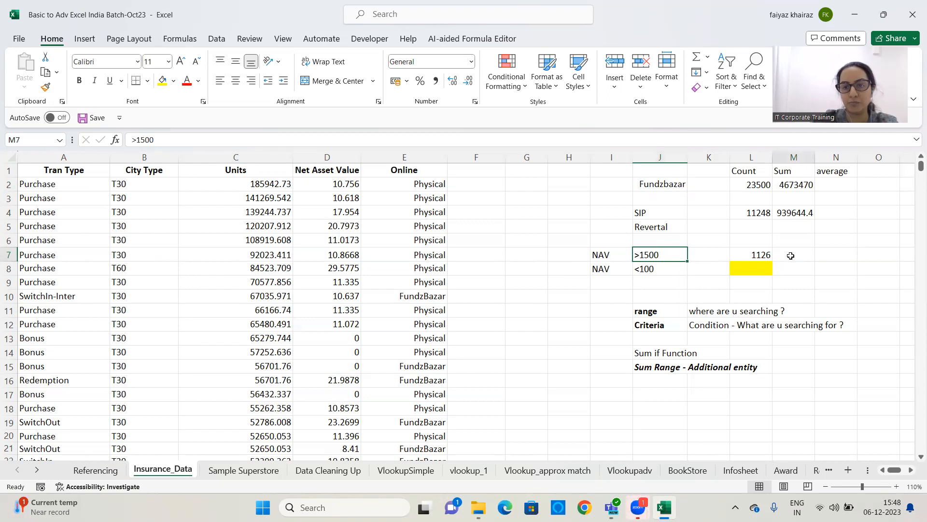
left_click(912, 469)
left_click(911, 470)
left_click(911, 469)
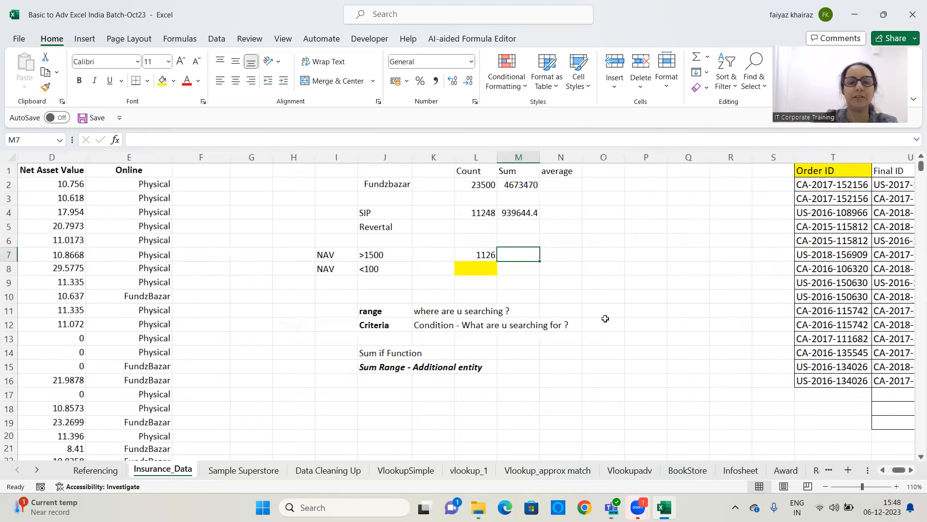
In M7, sum Net Asset Value entries meeting the NAV criterion in J7 with SUMIF over column D
type("=sumif(")
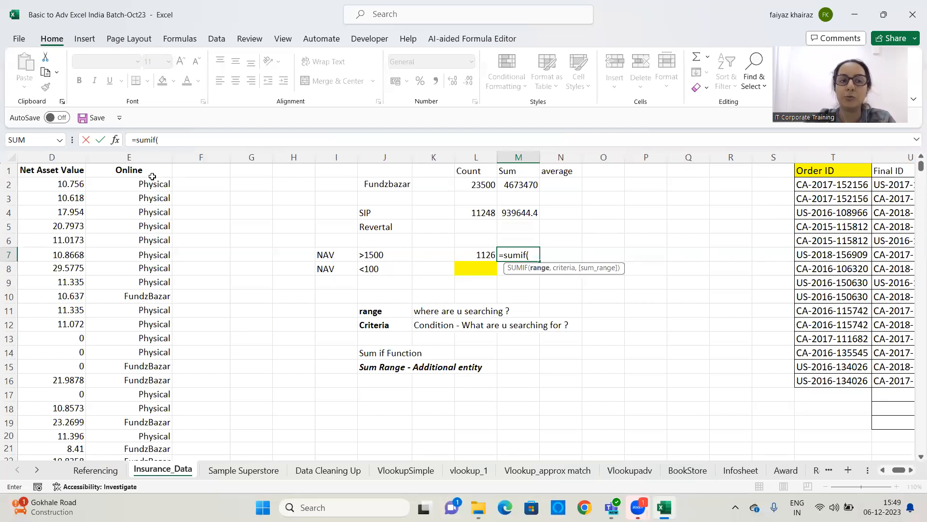
left_click(38, 157)
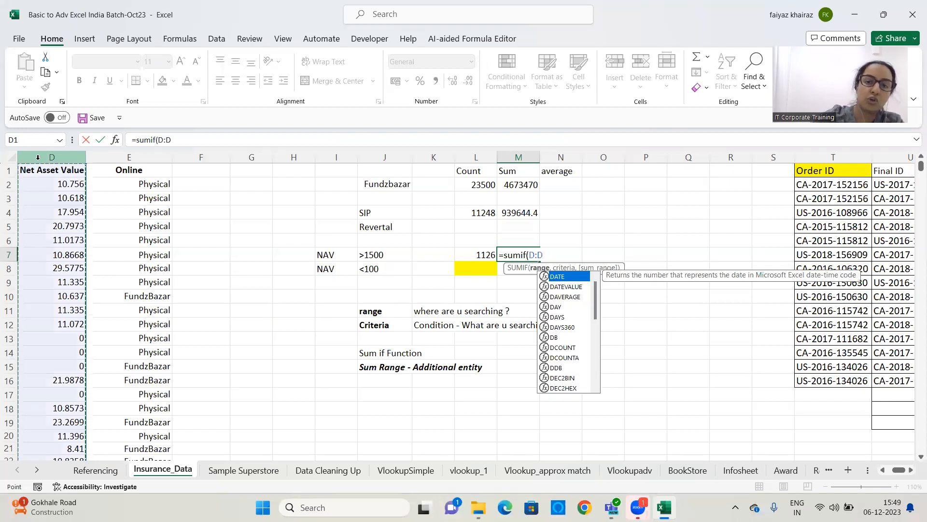
type(",")
left_click(403, 253)
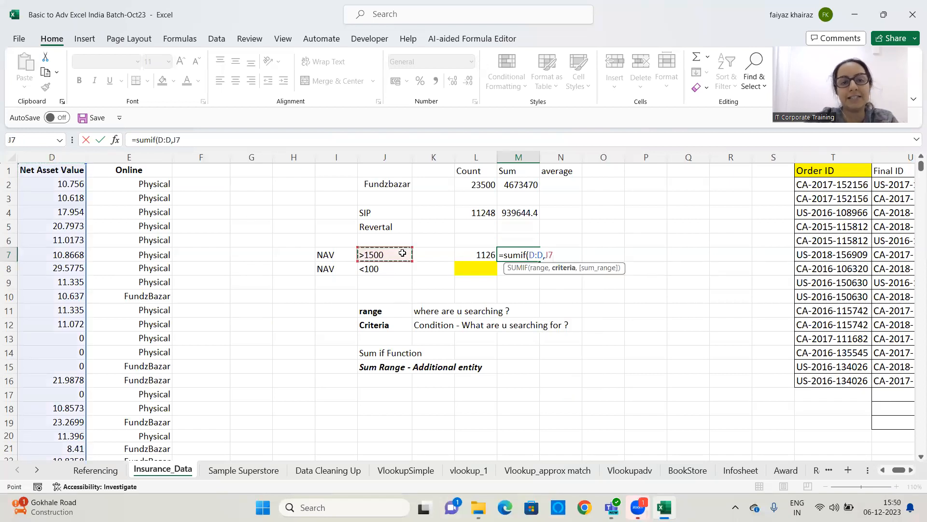
type(",")
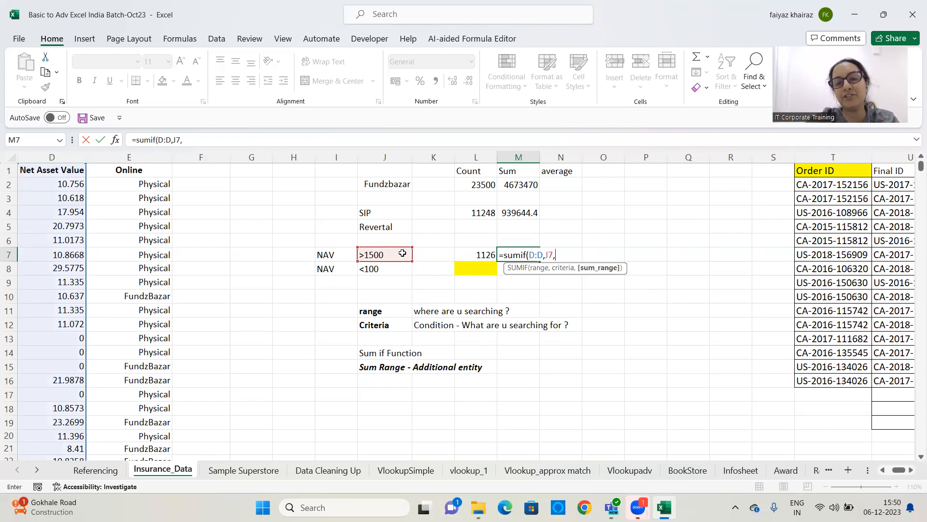
key("BackSpace")
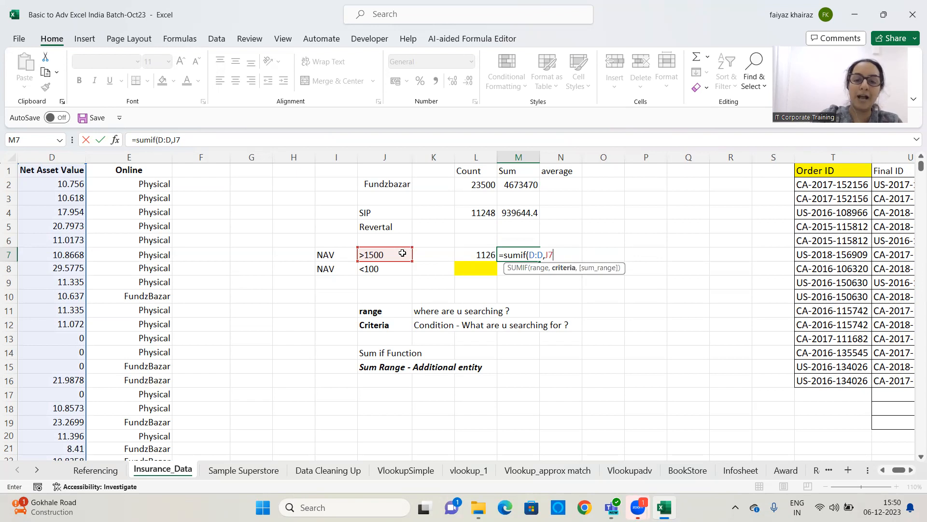
type(")")
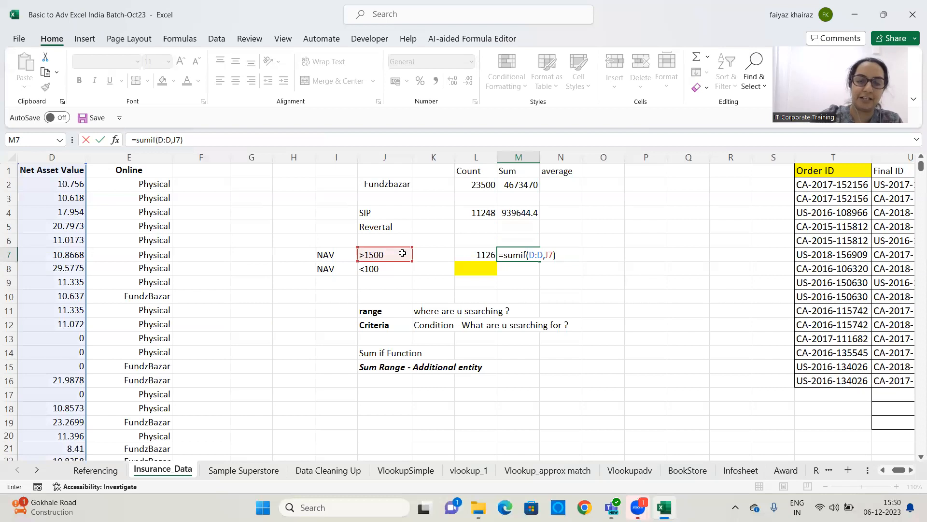
key("Return")
left_click(522, 256)
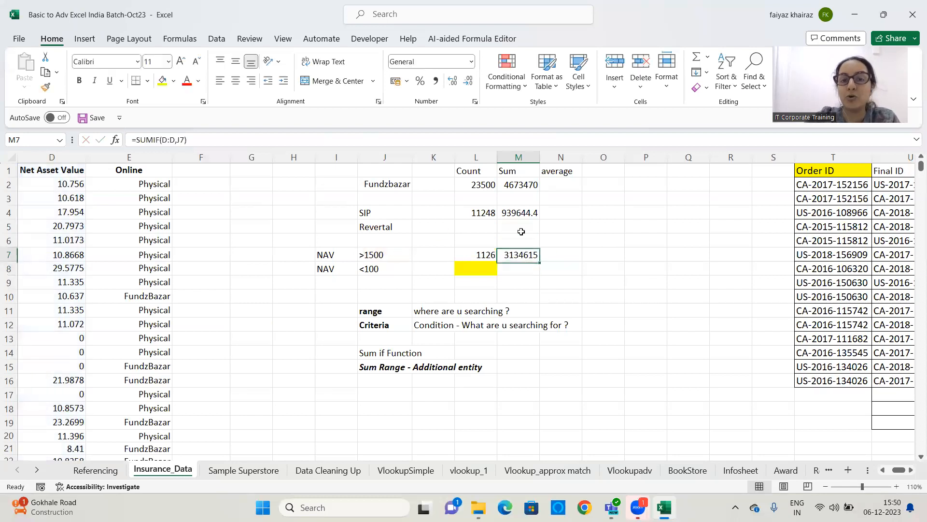
Widen column M so the sums display in full
left_click_drag(540, 157, 576, 158)
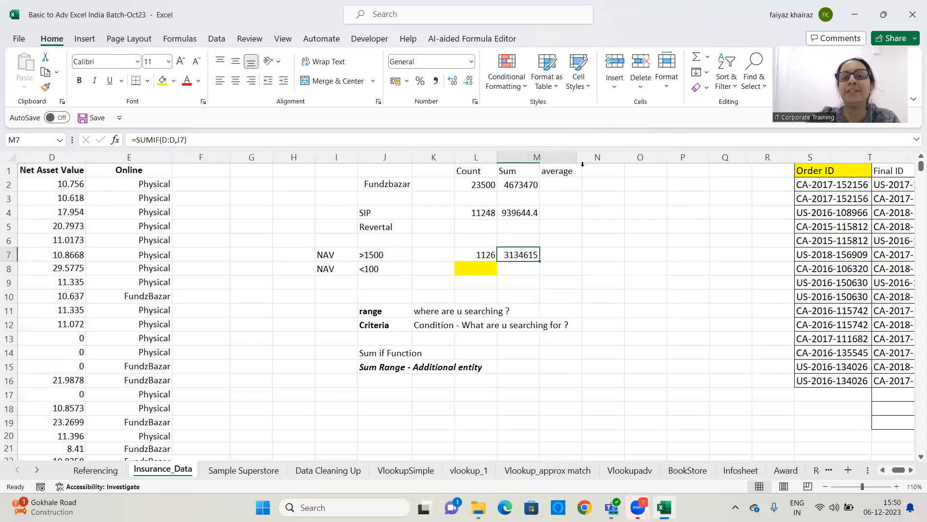
left_click(599, 258)
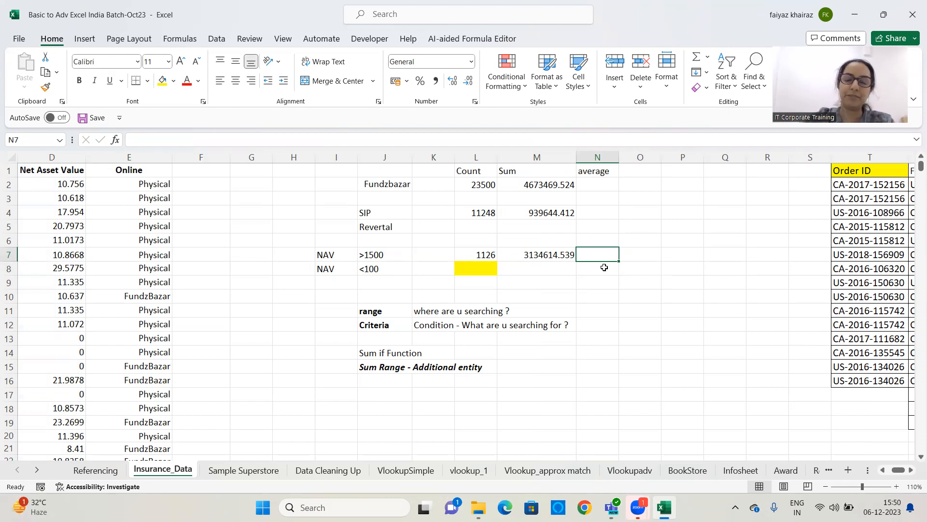
Clear M7 and re-enter the SUMIF formula over column D with criterion J7
left_click(548, 262)
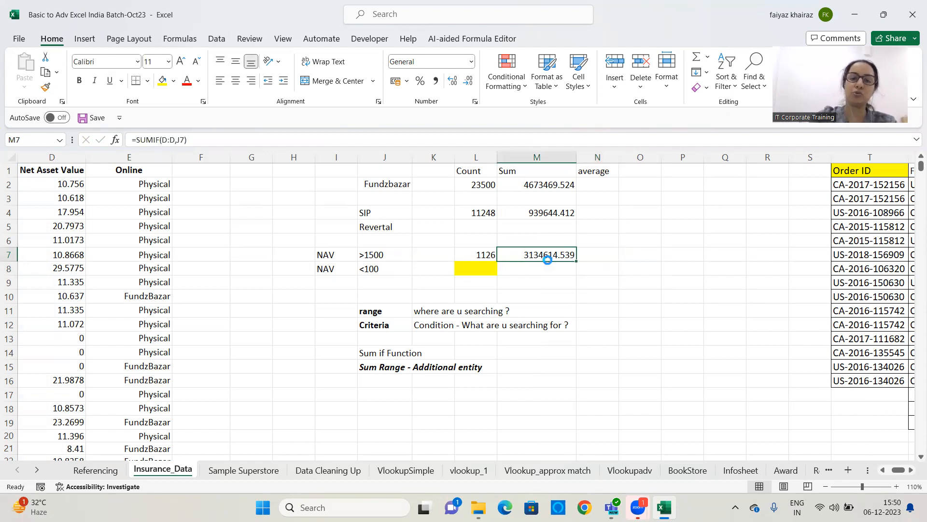
key("Delete")
type("=su")
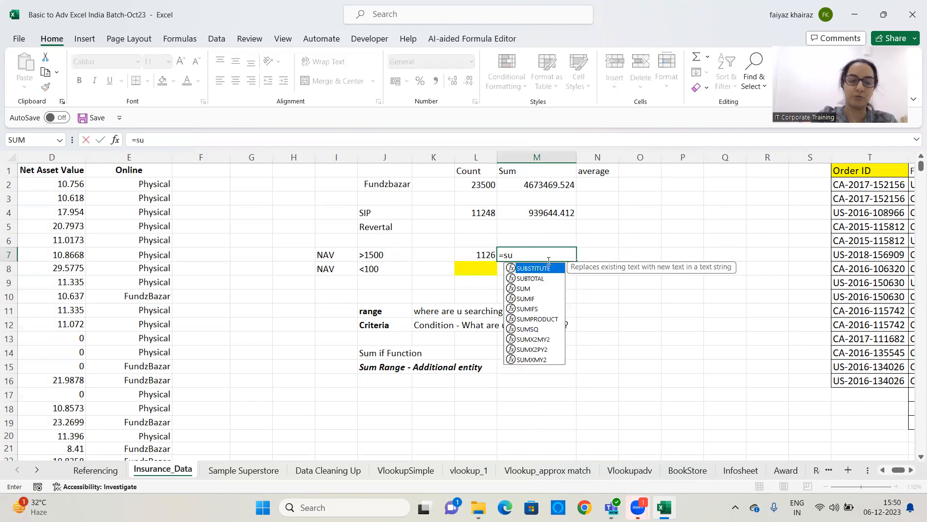
type("mif(")
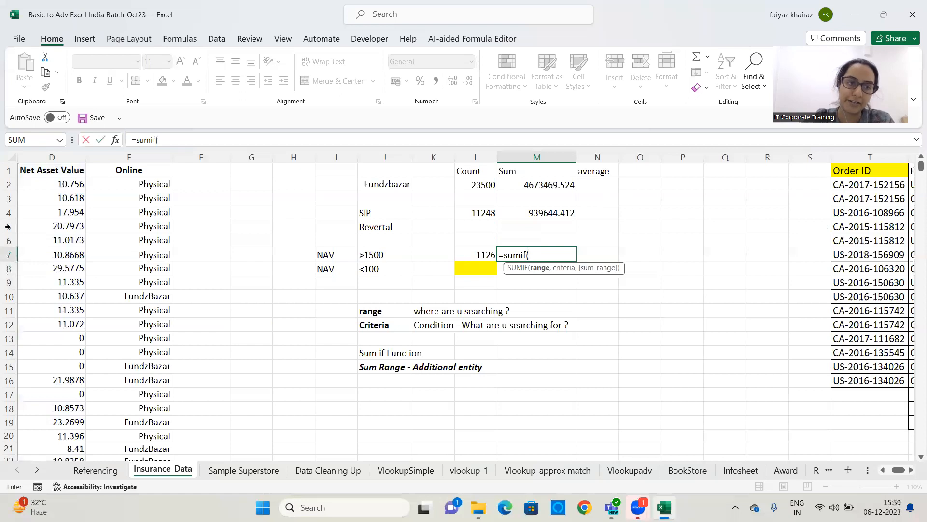
left_click(73, 155)
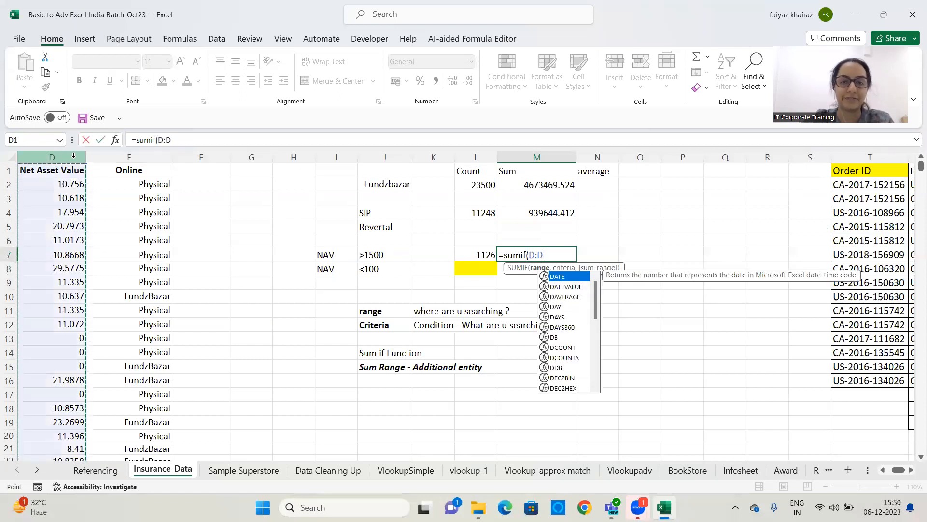
type(",")
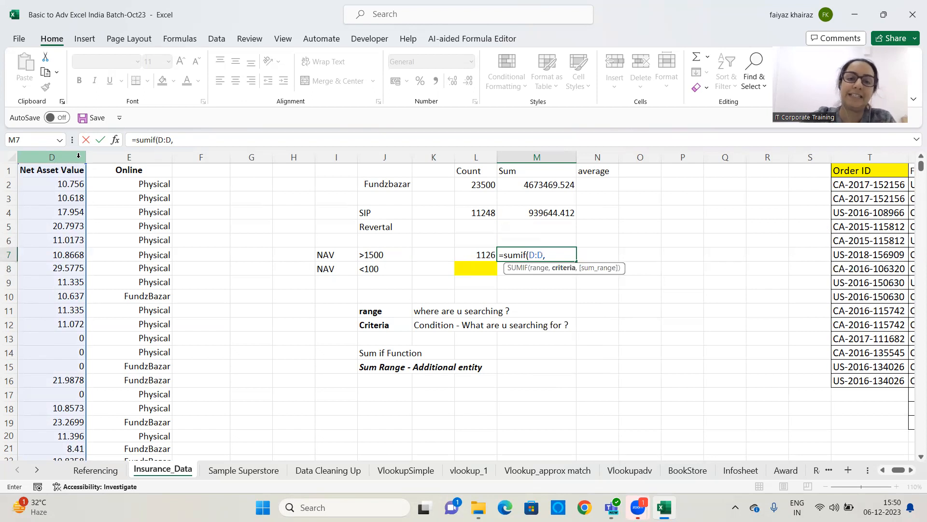
left_click(389, 254)
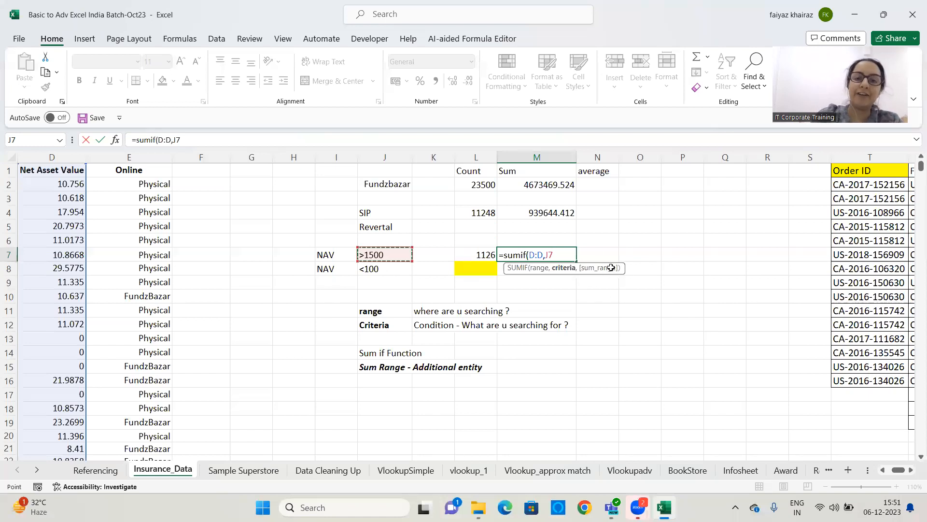
type(")")
key("Return")
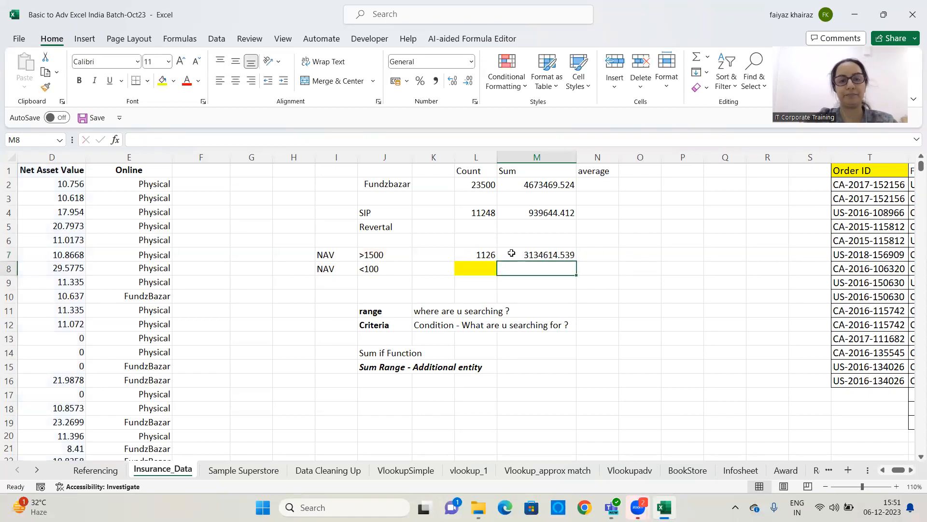
Change the NAV criterion in J7 to >500
left_click(391, 255)
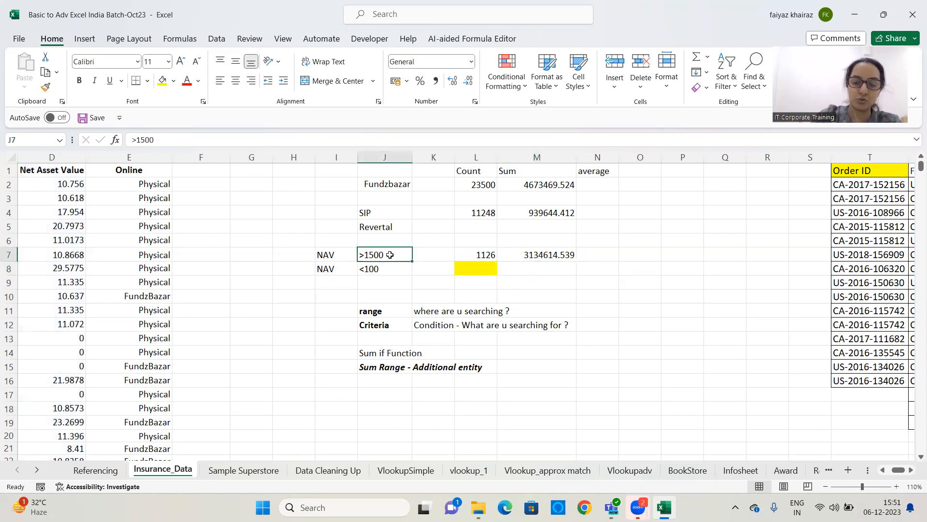
type(">5000")
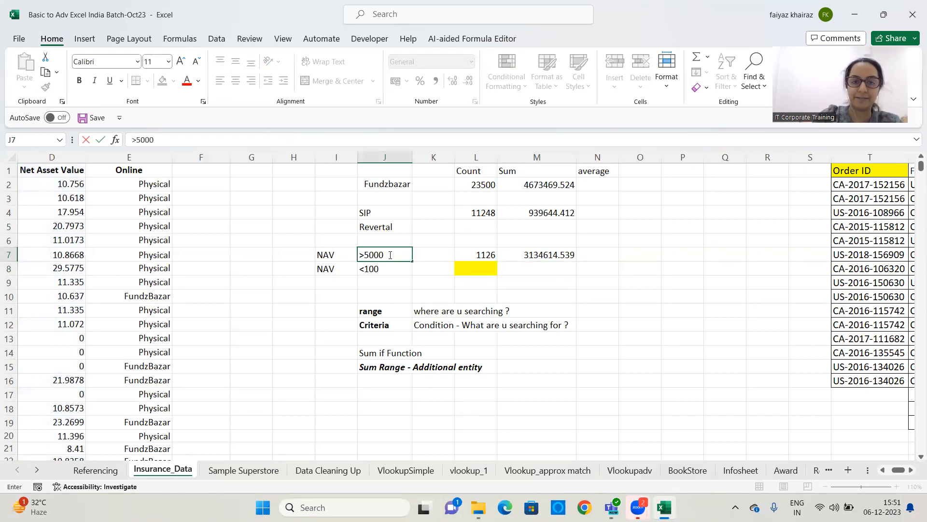
key("BackSpace")
key("Return")
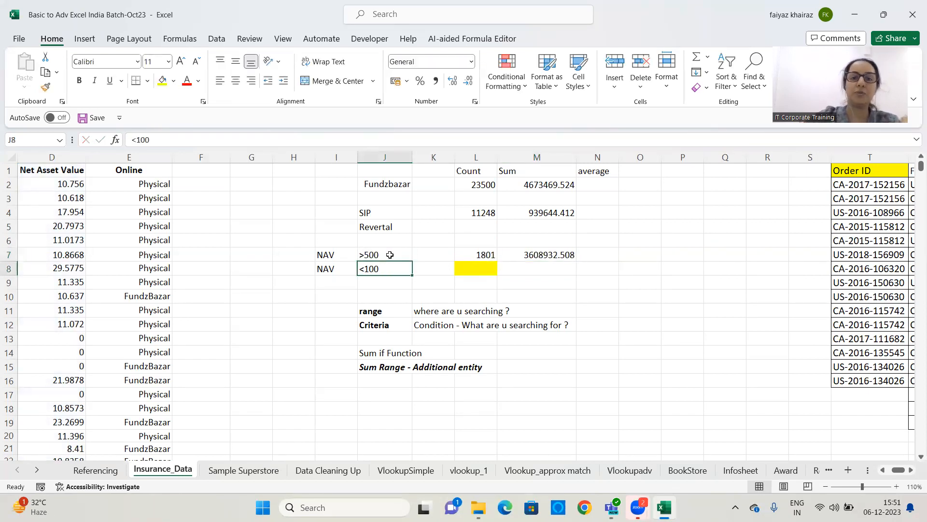
left_click(551, 254)
Open M7's SUMIF formula in the formula bar to examine its arguments
left_click(394, 256)
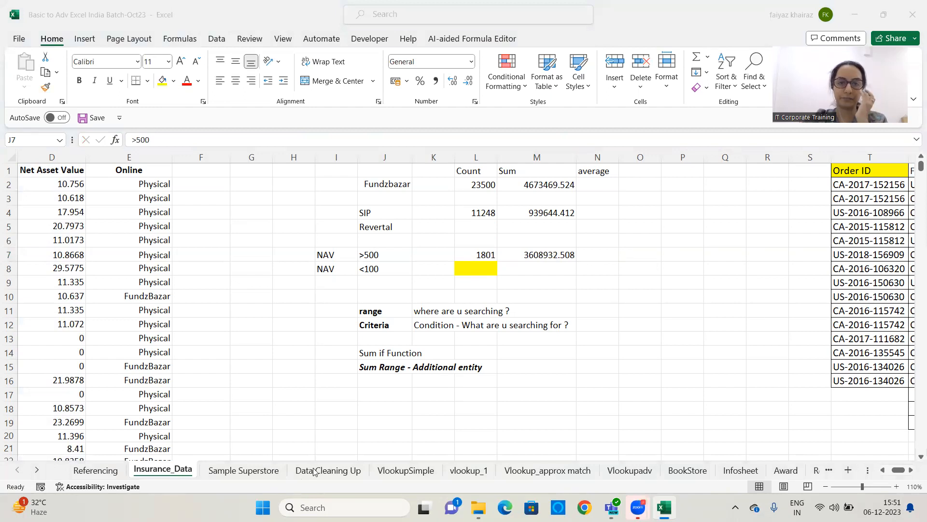
left_click(549, 251)
left_click_drag(200, 139, 131, 139)
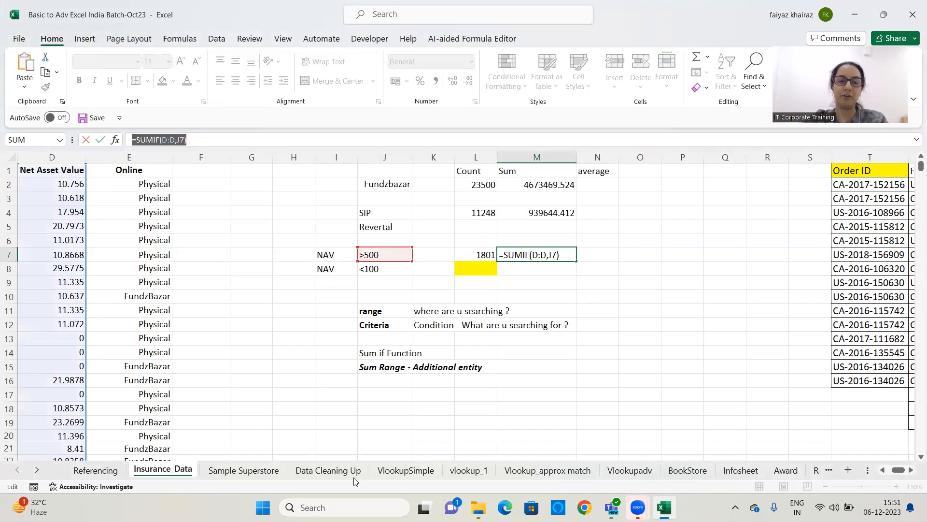
left_click(404, 362)
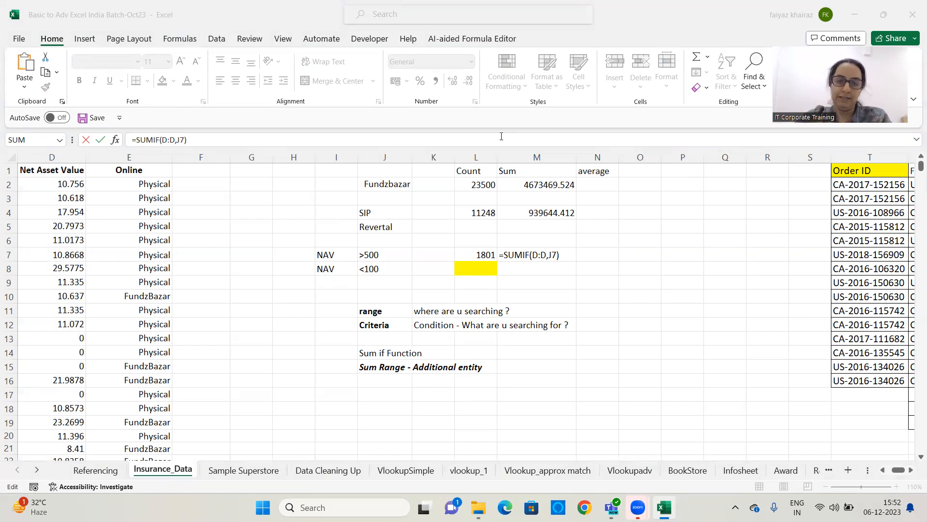
left_click(231, 139)
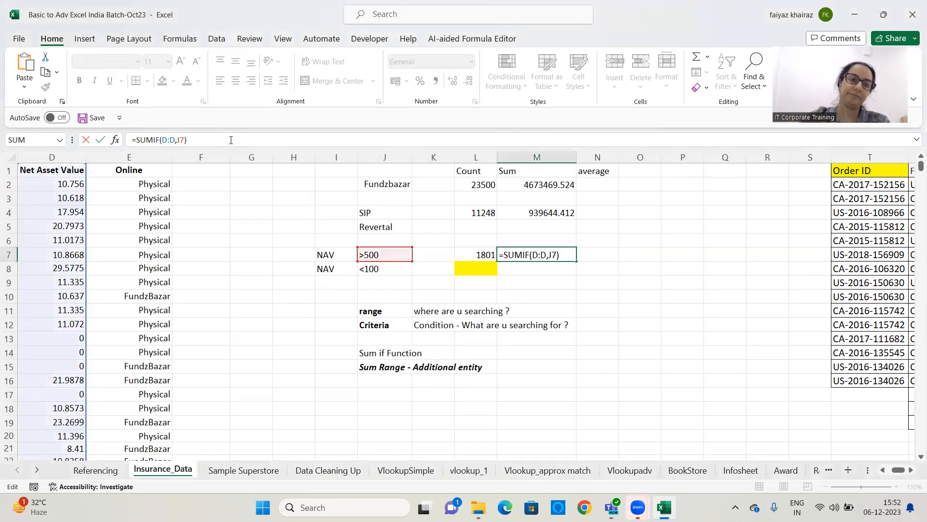
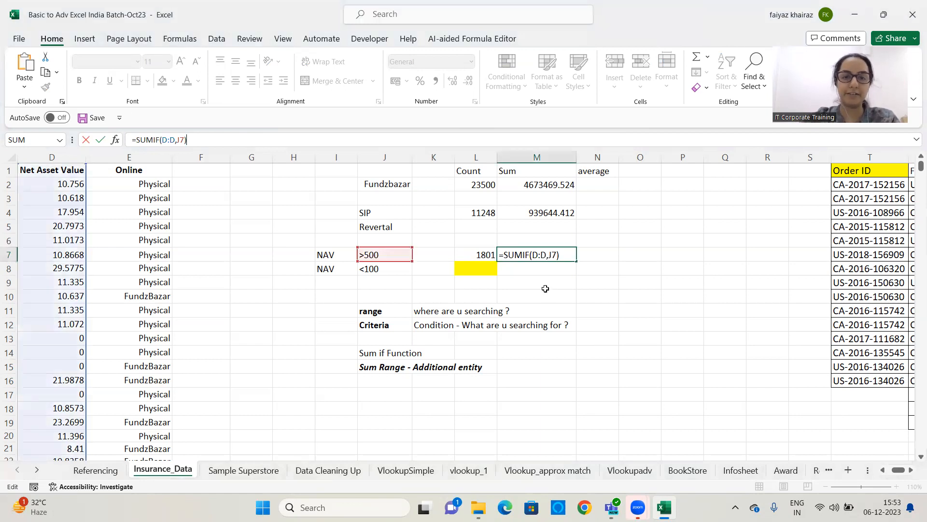
Enter a SUMIF formula in M8 that sums column D using the <100 criterion in J8
key("Return")
left_click(490, 274)
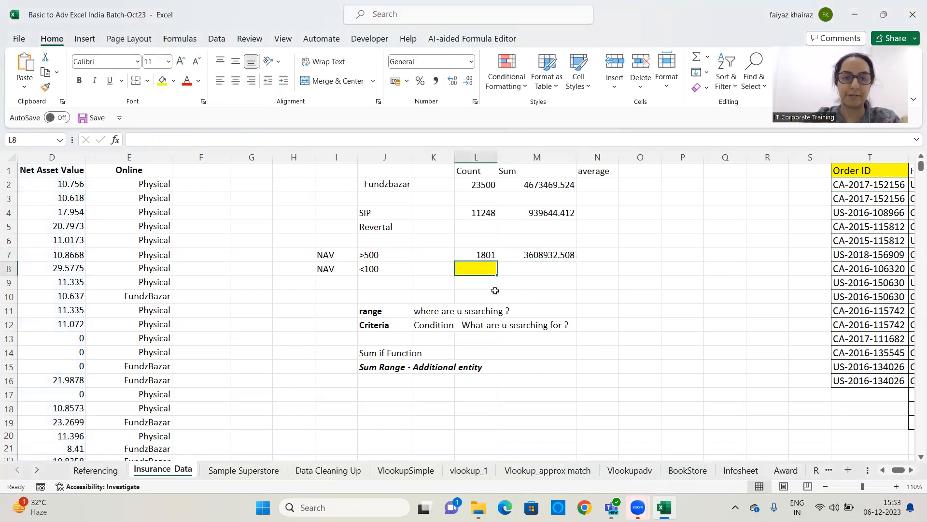
left_click(537, 271)
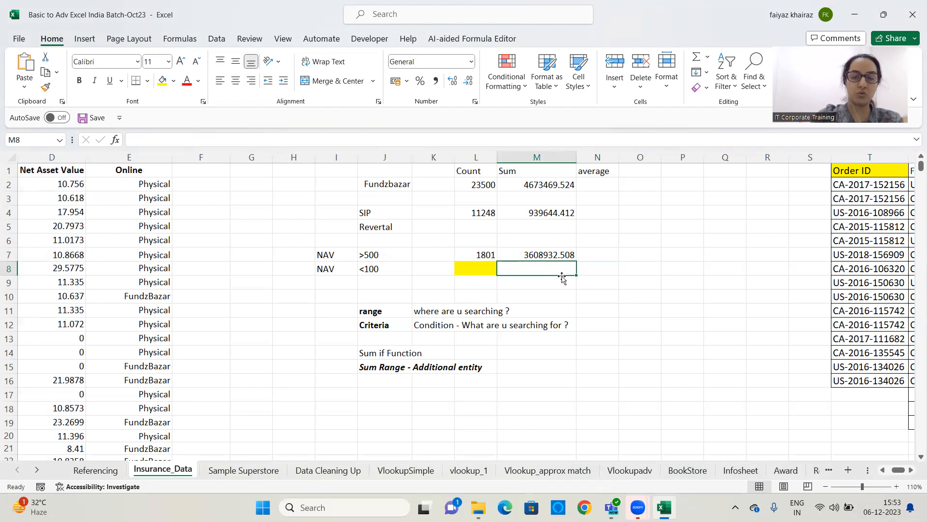
type("=sumif")
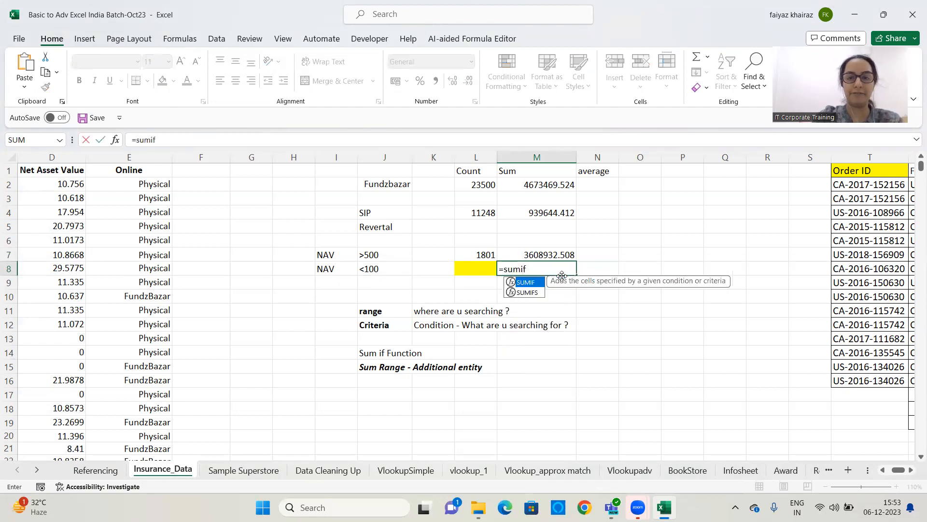
type("(")
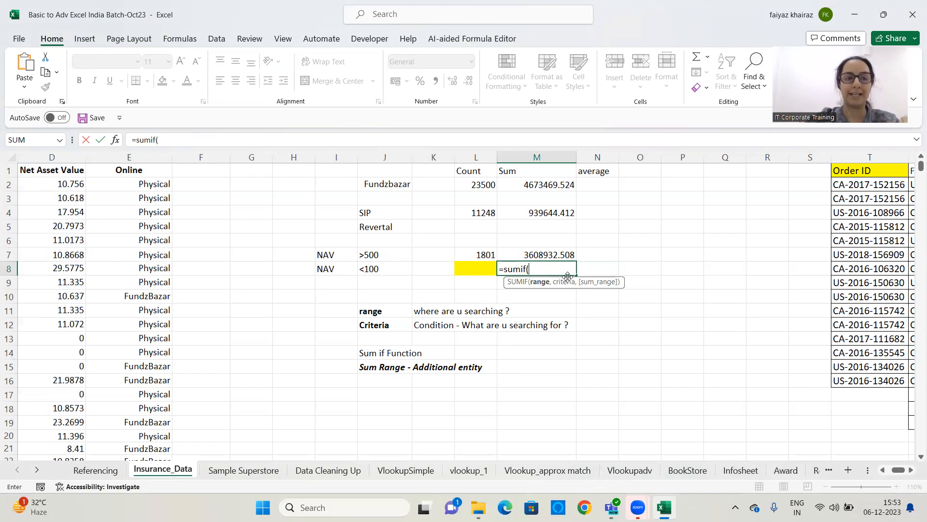
left_click(62, 157)
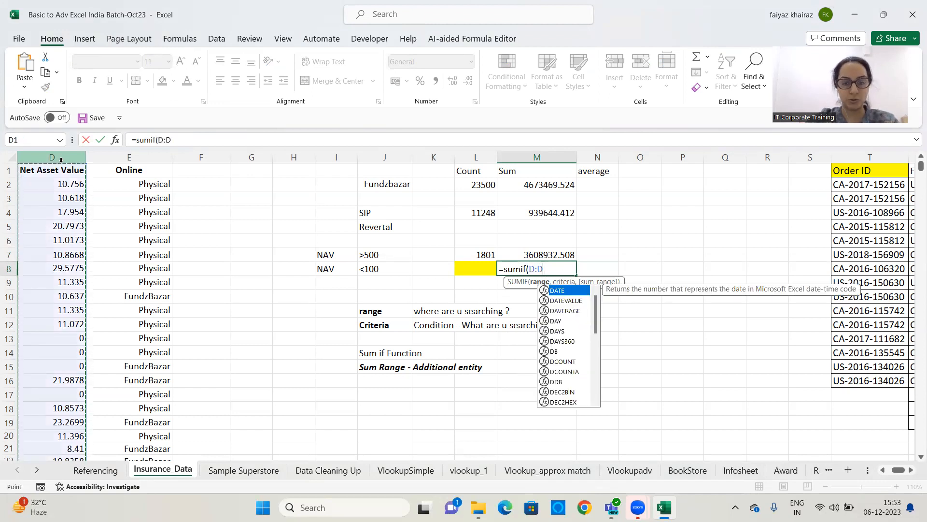
type(",")
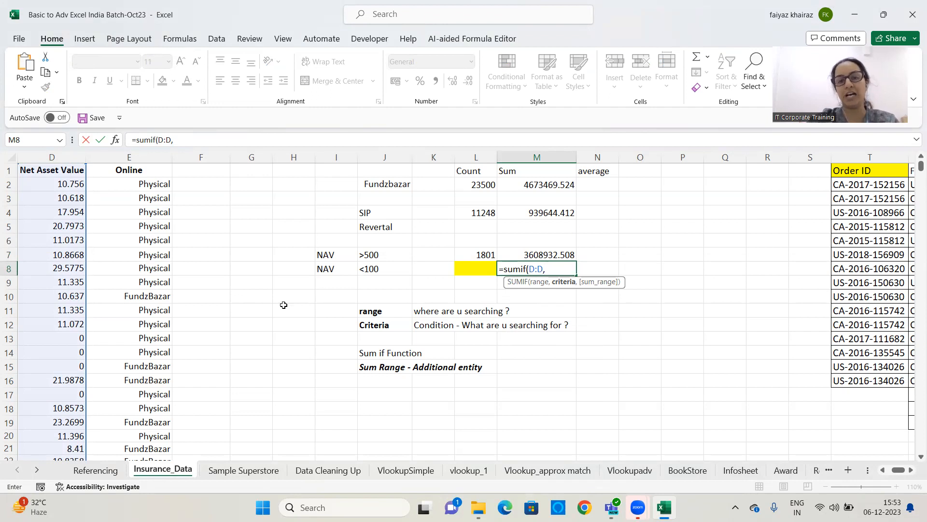
left_click(393, 268)
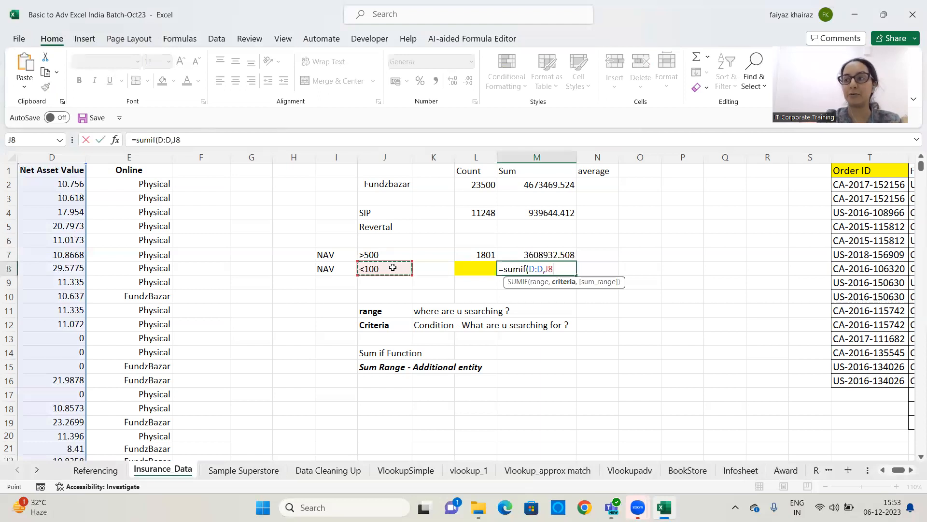
type(")")
key("Return")
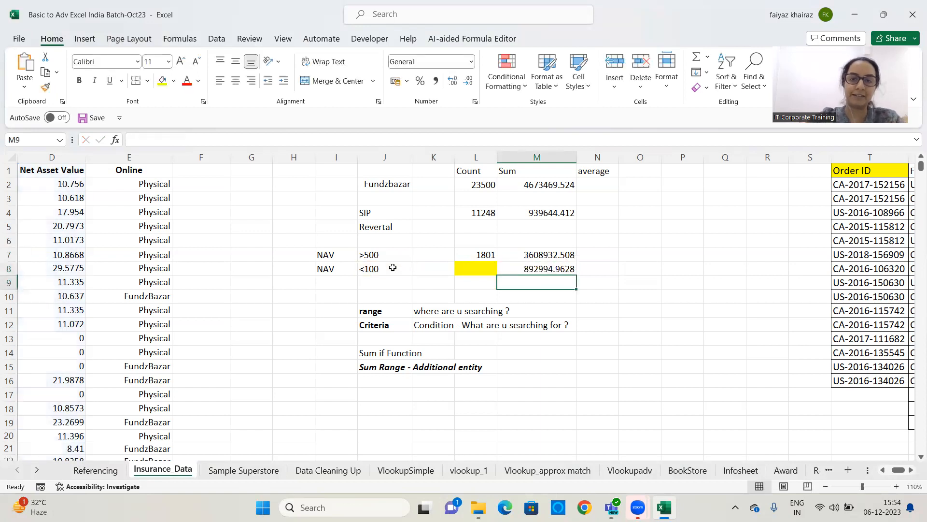
Add the label Average Range in J17 and make it bold
left_click(561, 270)
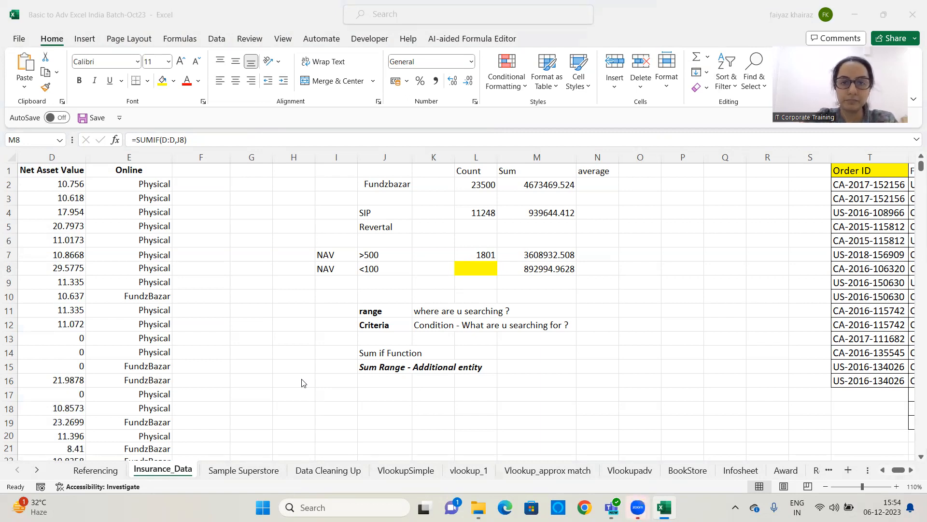
left_click(605, 187)
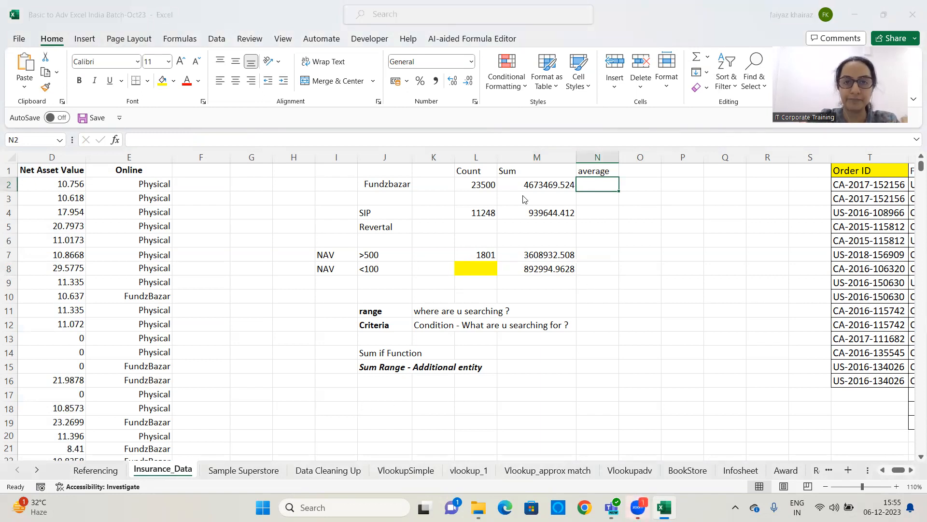
left_click(604, 190)
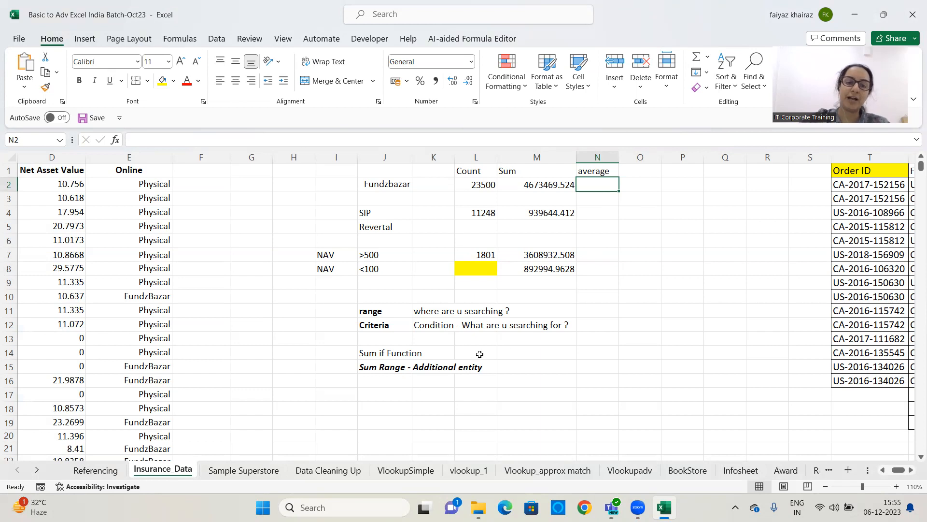
left_click(387, 397)
type("Ave")
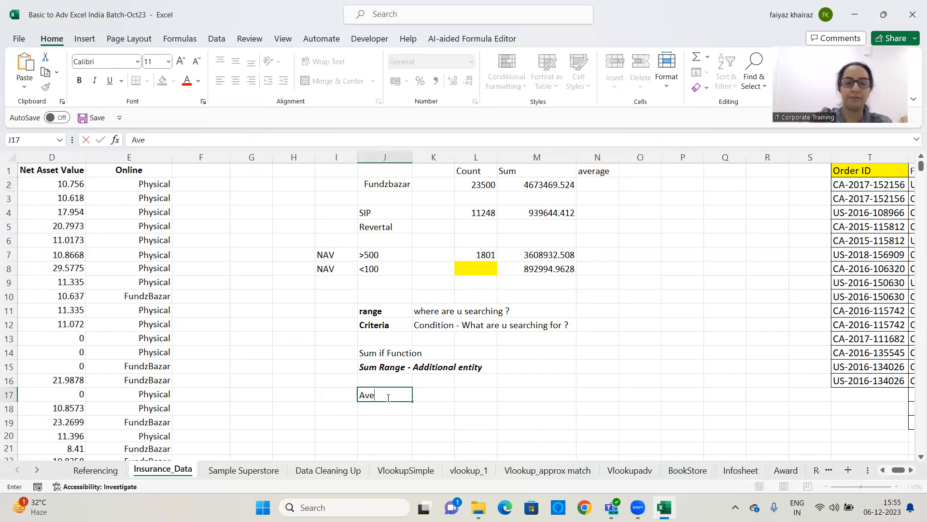
type("rage Range")
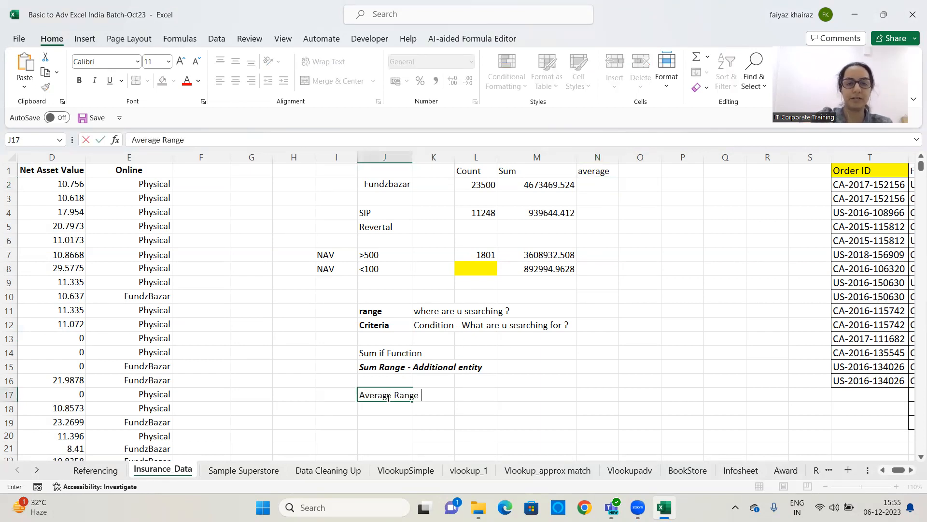
left_click_drag(412, 395, 340, 390)
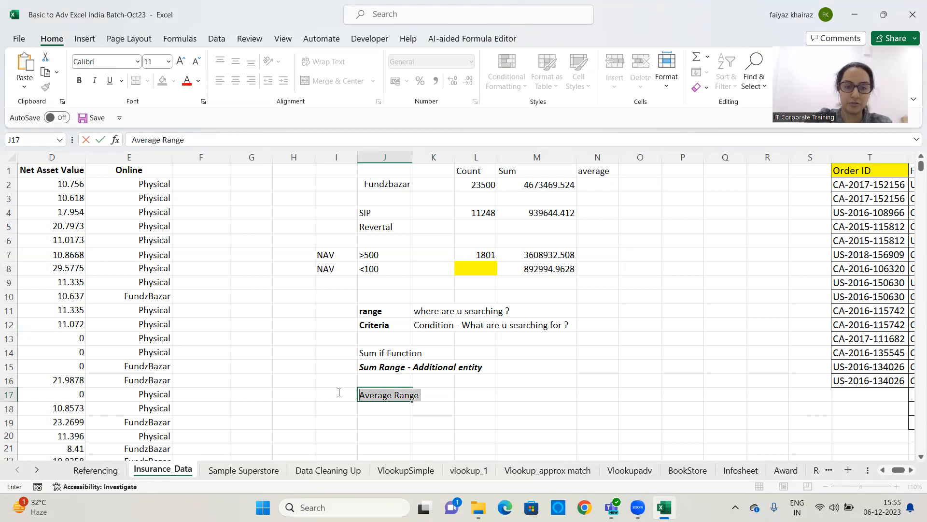
left_click(79, 80)
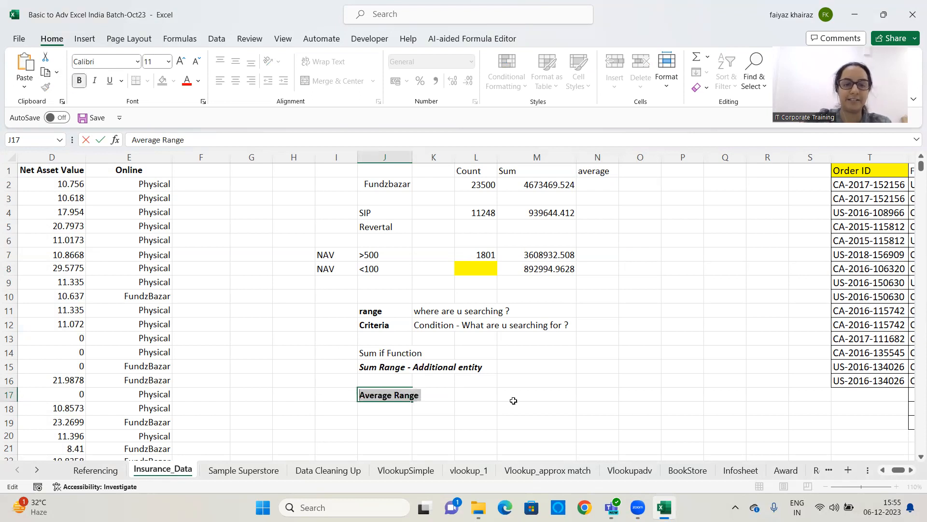
left_click(513, 401)
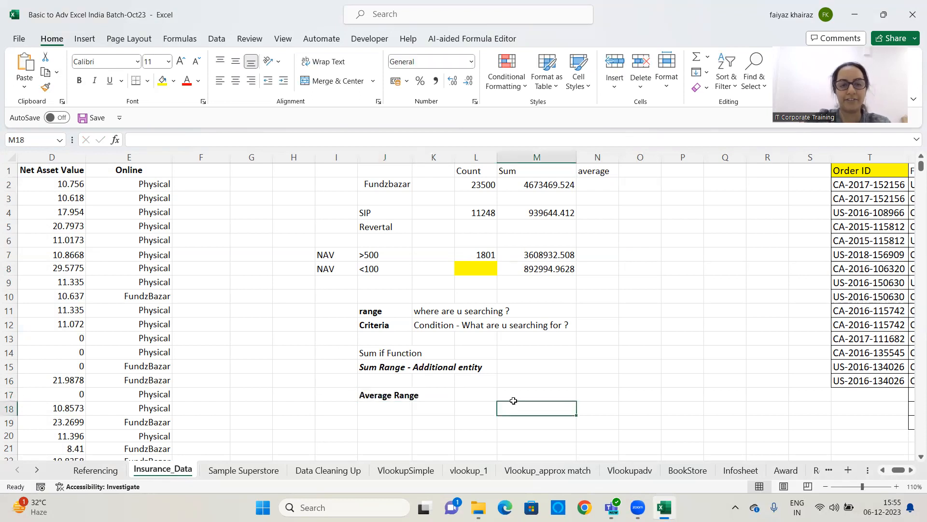
left_click(380, 398)
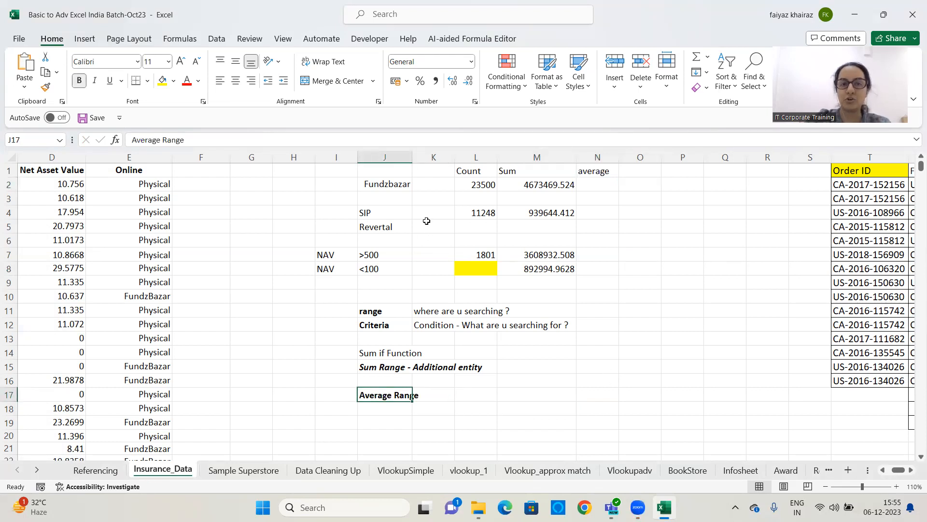
left_click(500, 396)
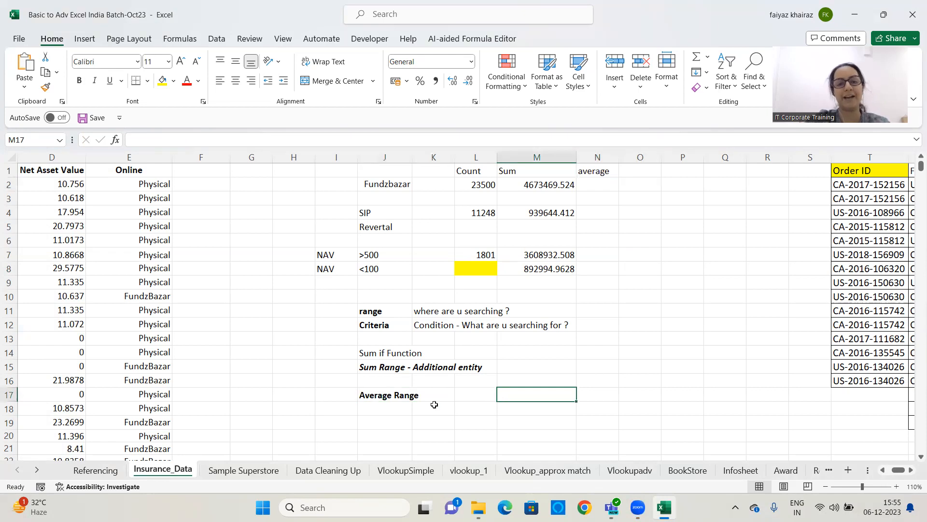
left_click(380, 399)
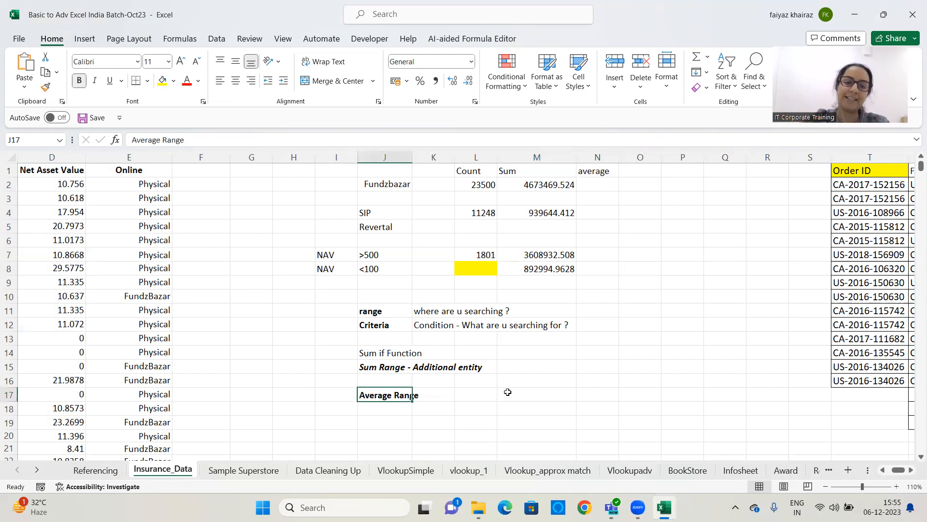
left_click(468, 394)
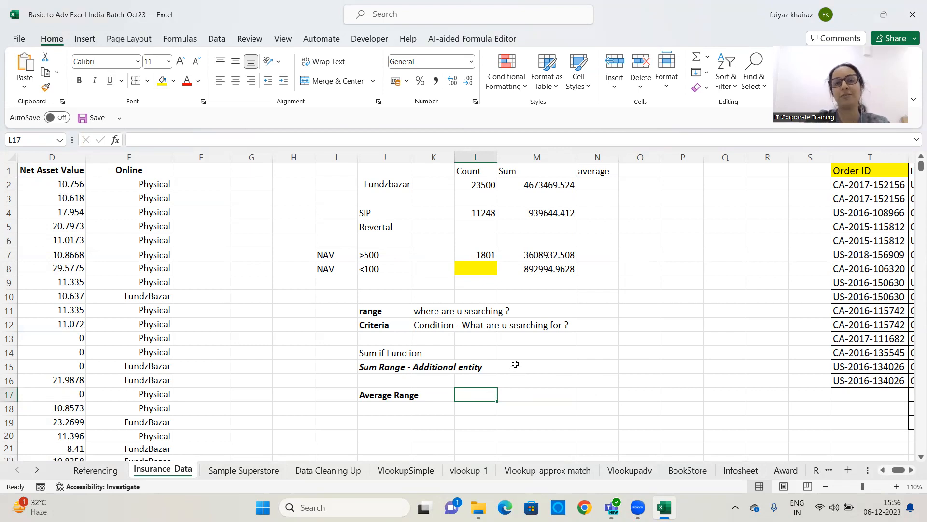
Format the criteria labels in I2:J8 as bold italic
left_click(598, 181)
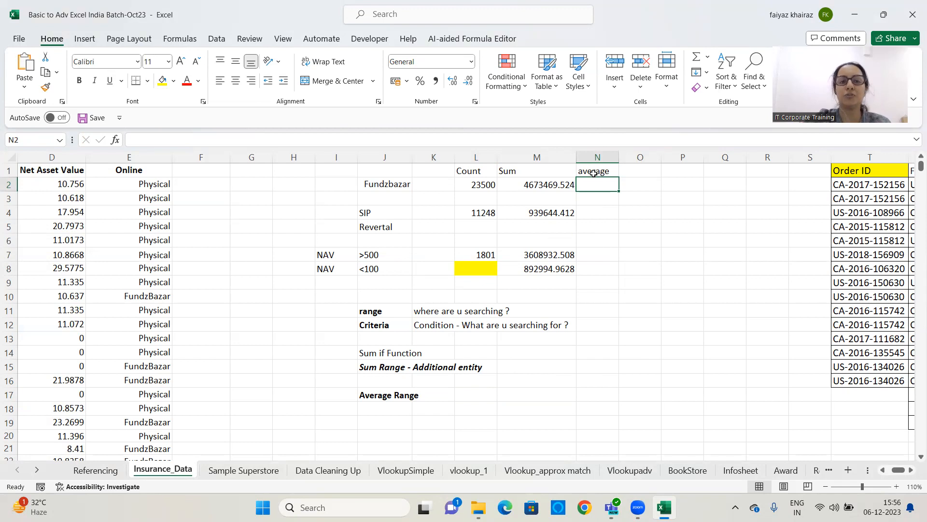
left_click_drag(376, 187, 326, 271)
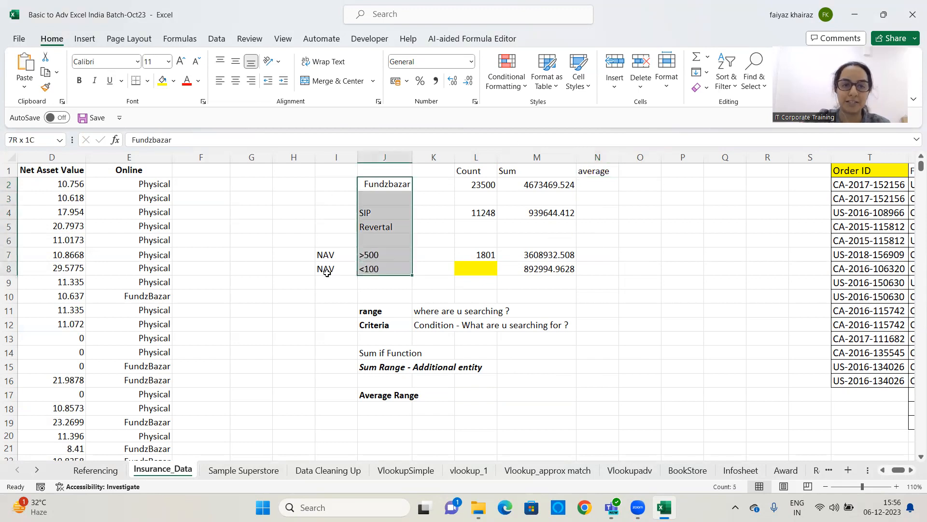
left_click(95, 80)
left_click(80, 81)
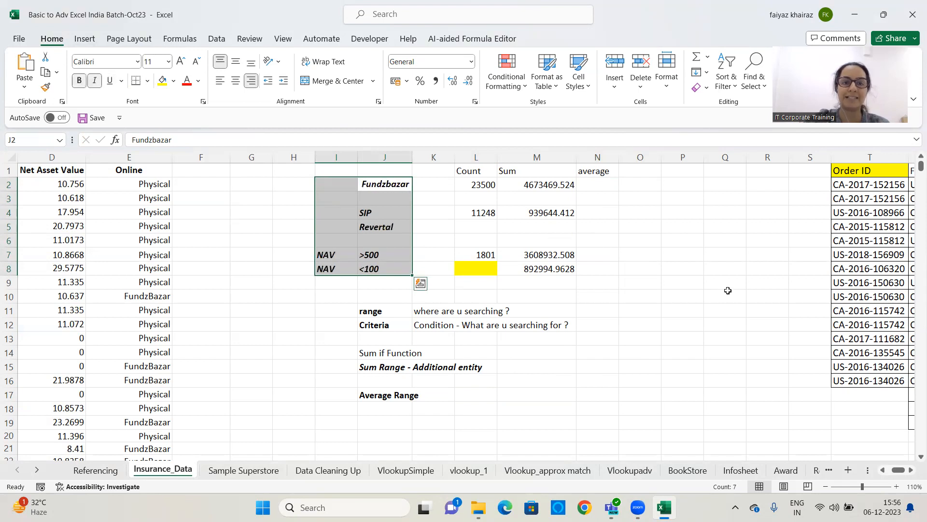
left_click(675, 257)
Enter an AVERAGEIF formula in N2 averaging column C where column E matches the criterion in J2
left_click(607, 185)
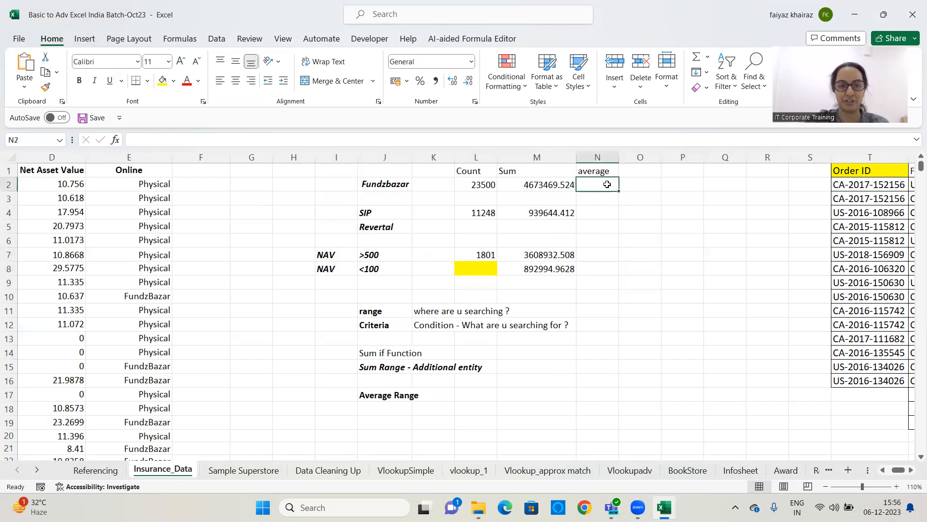
type("=")
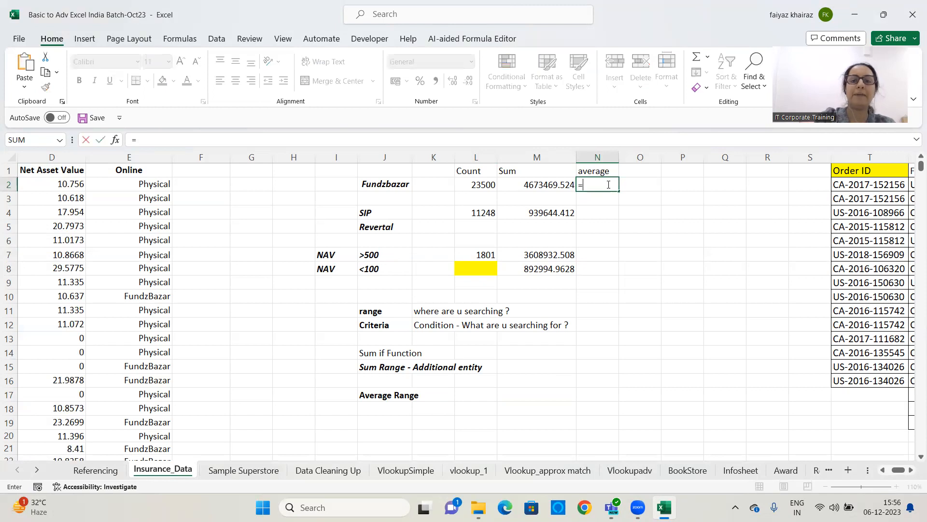
type("averageif(")
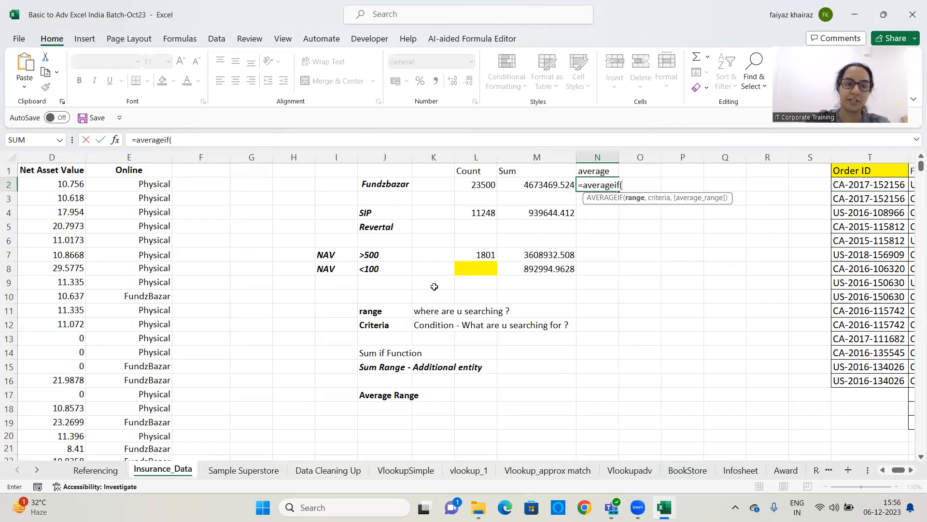
left_click(154, 155)
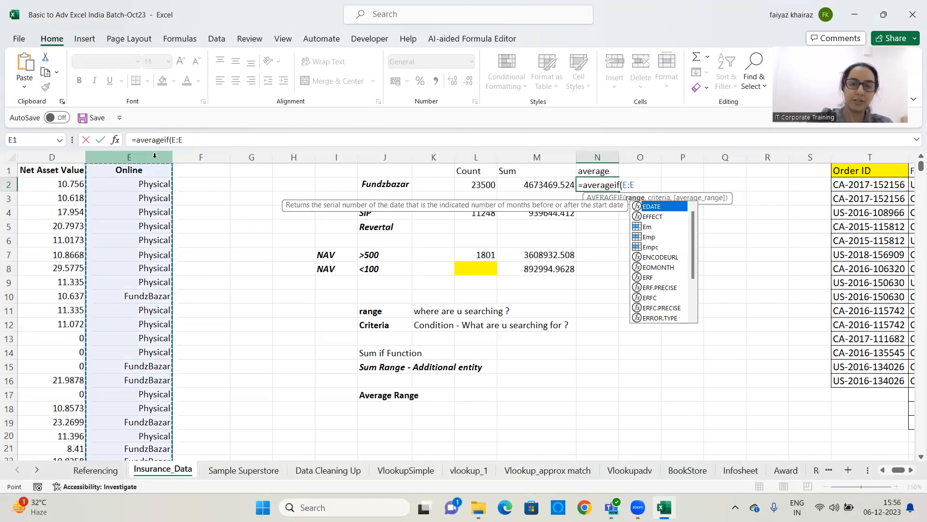
type(",")
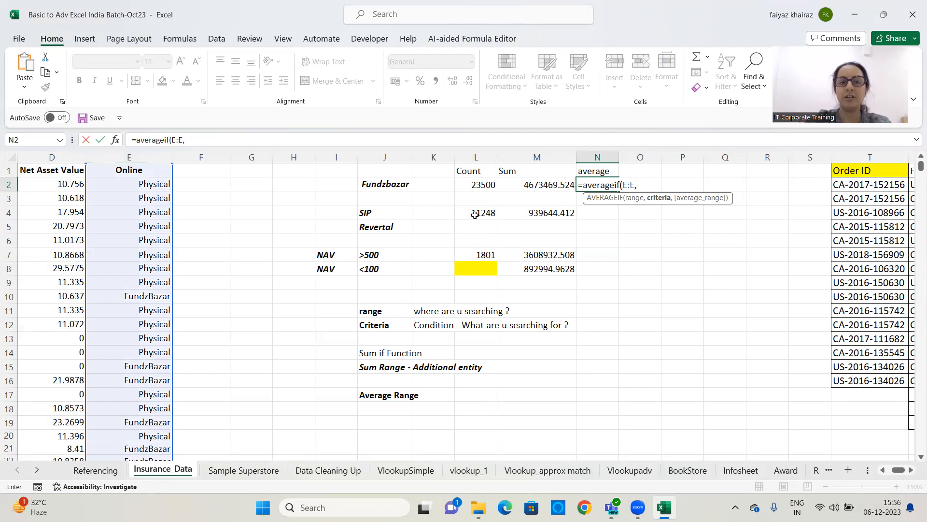
left_click(389, 184)
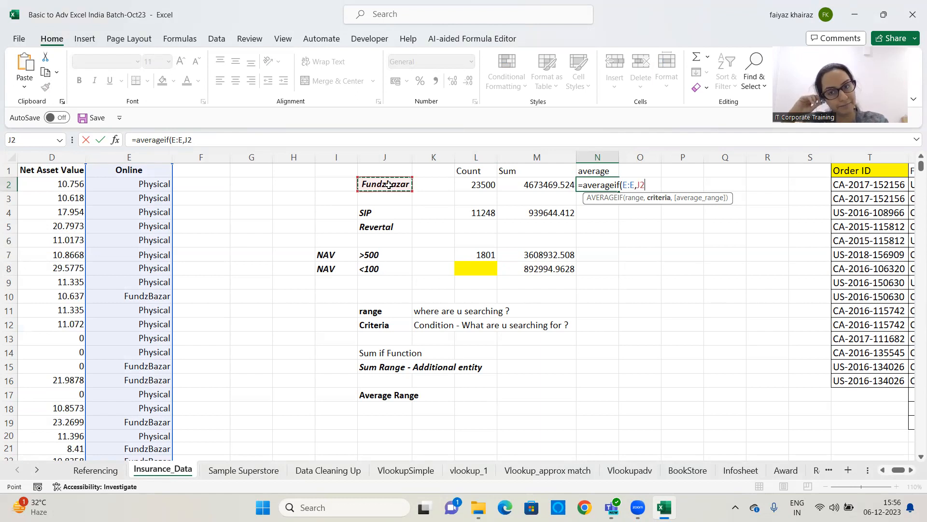
type(",")
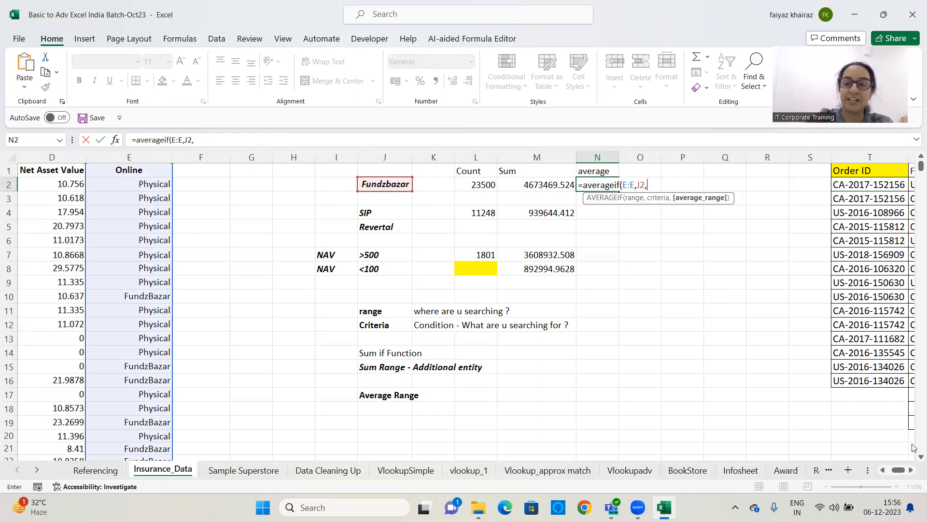
left_click(883, 470)
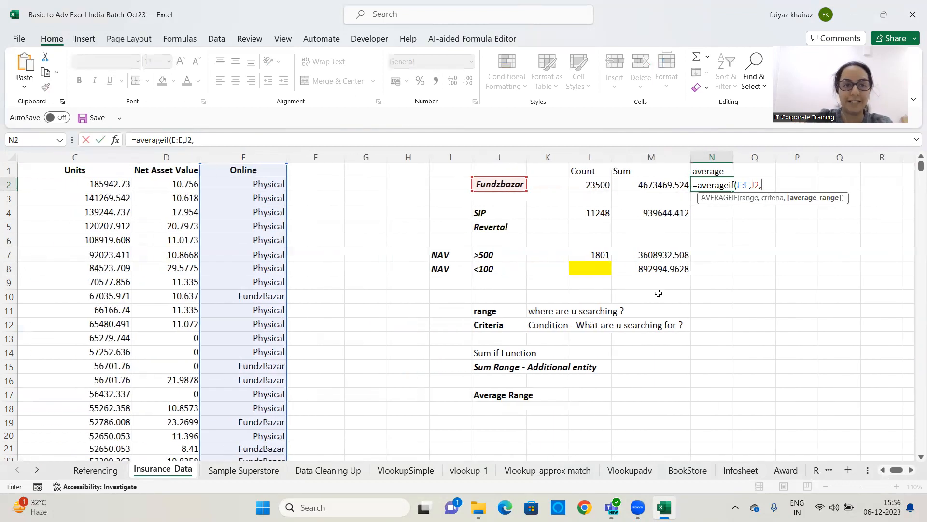
key("F2")
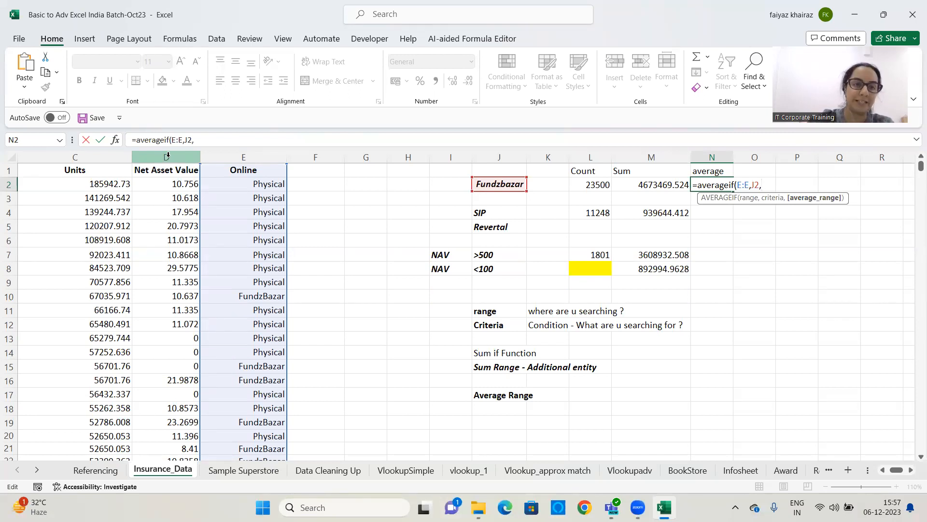
left_click(108, 154)
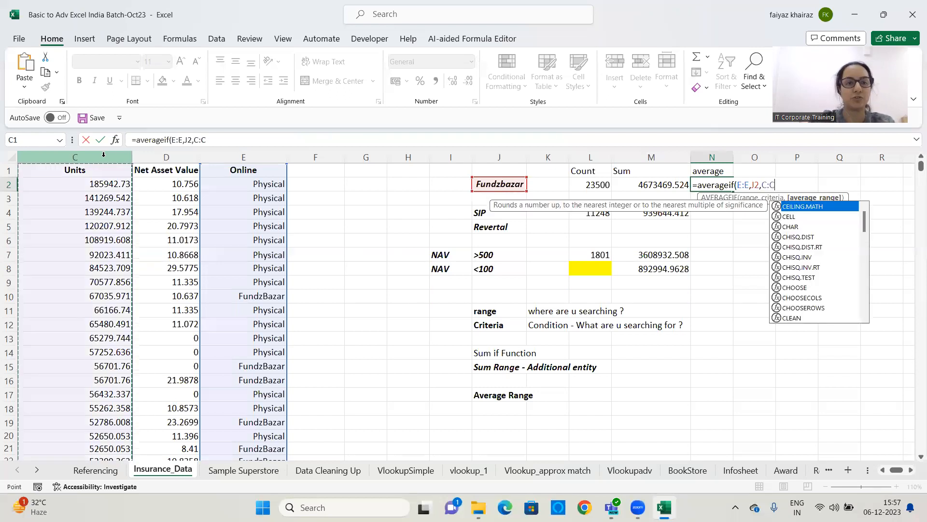
type(")")
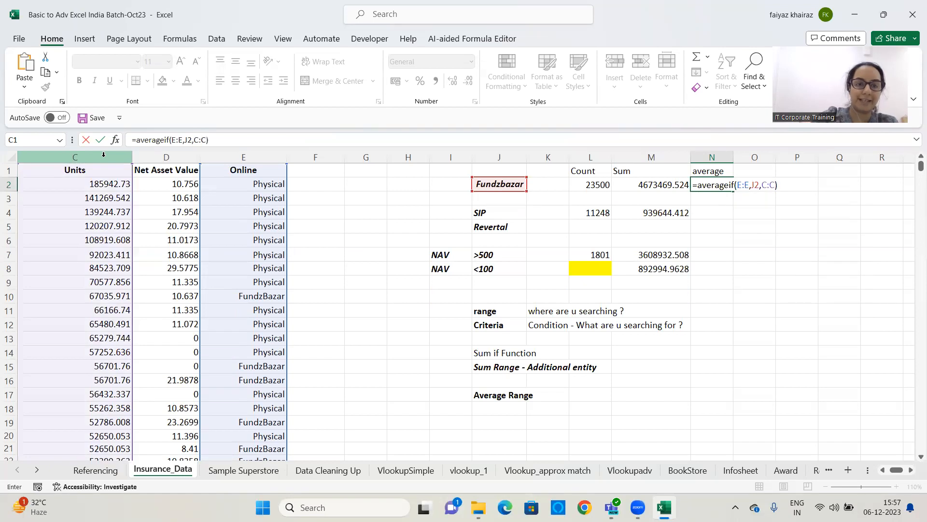
key("Return")
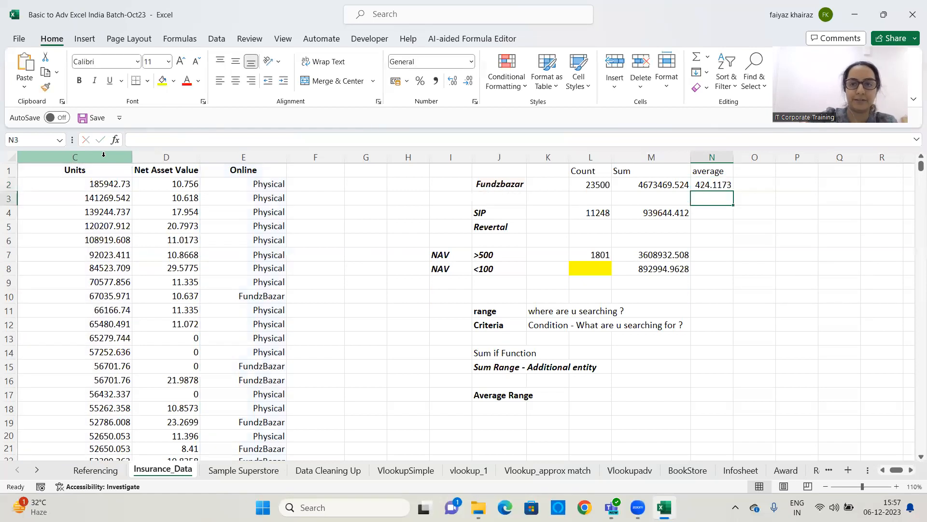
Widen column N and re-enter the AVERAGEIF formula in N2, averaging column C where column E matches J2
left_click(716, 187)
left_click_drag(731, 155, 753, 155)
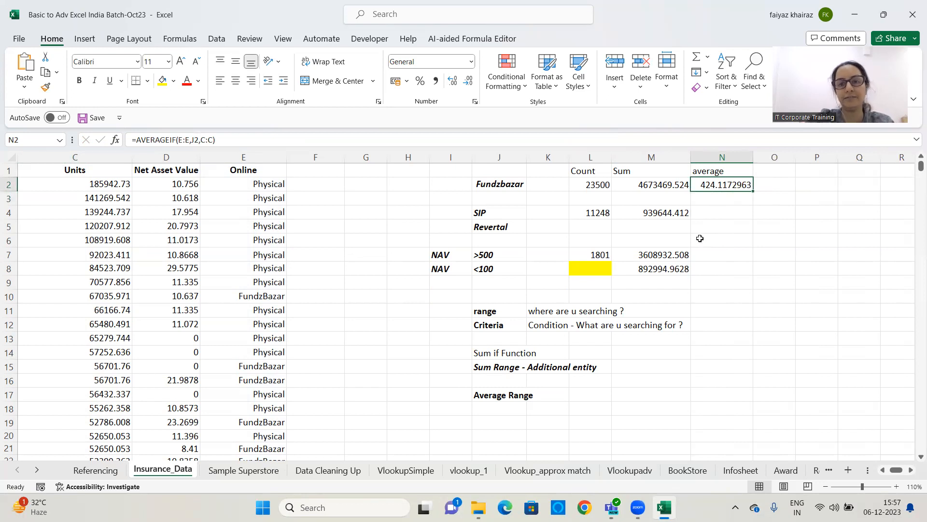
key("Delete")
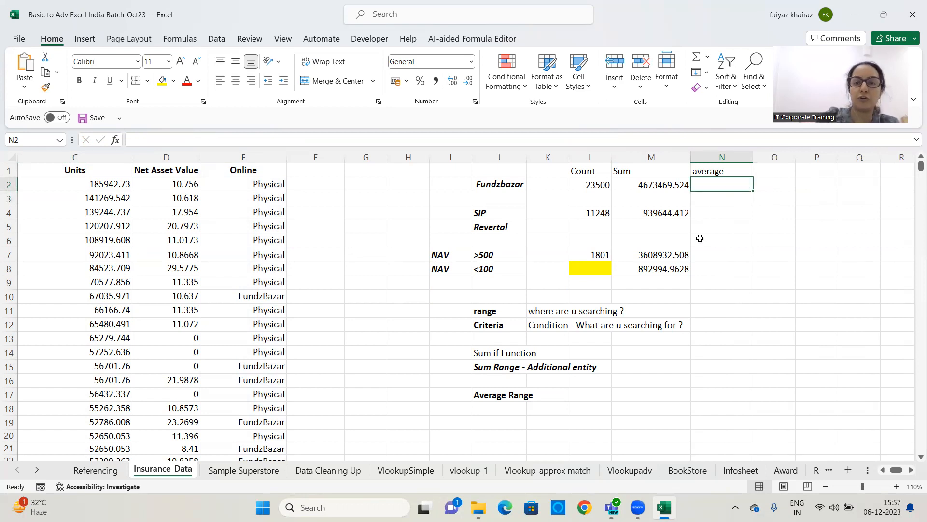
type("=aver")
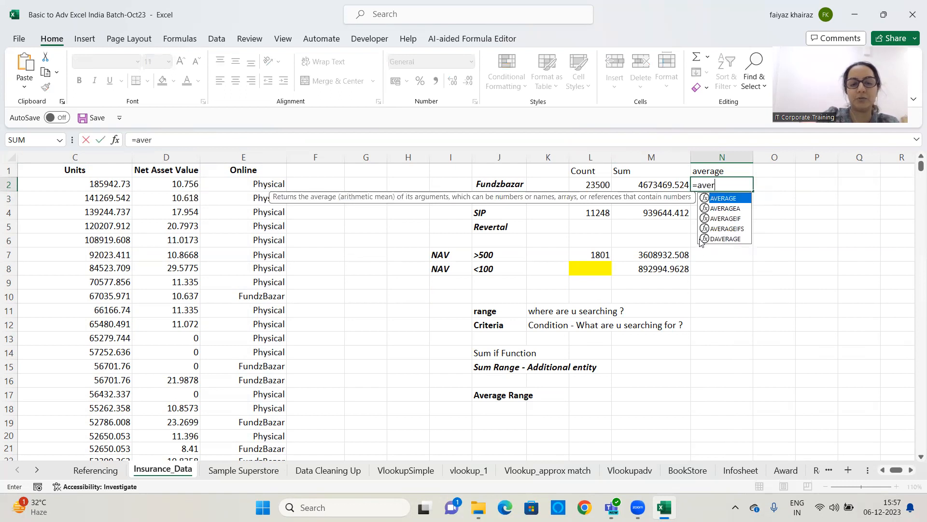
type("ageif(")
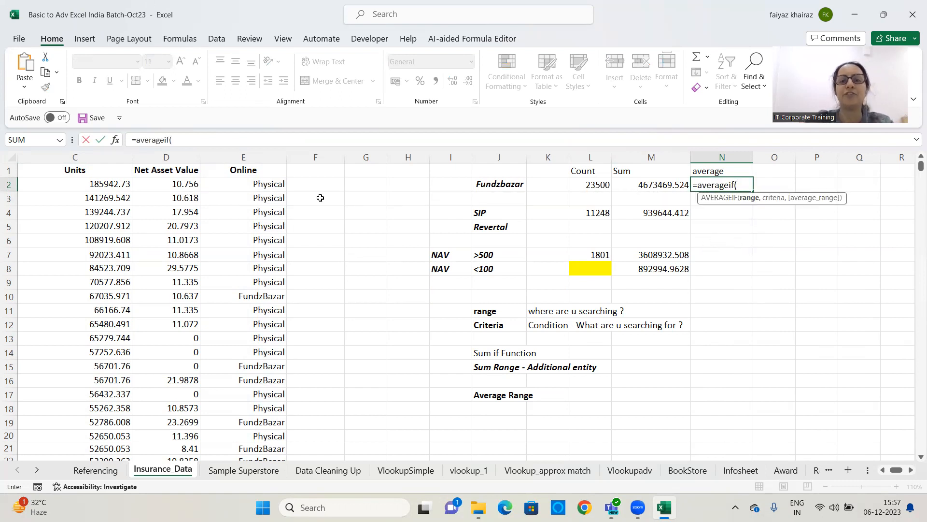
left_click(250, 153)
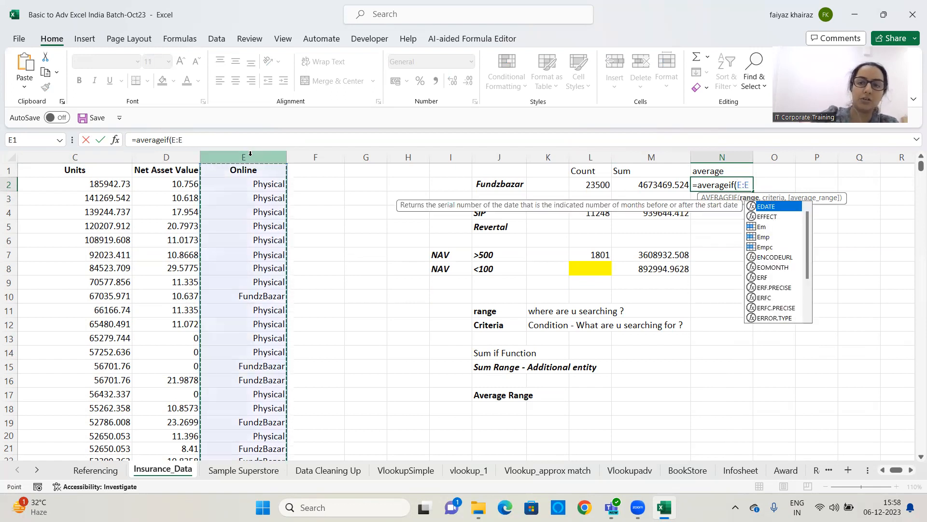
type(",")
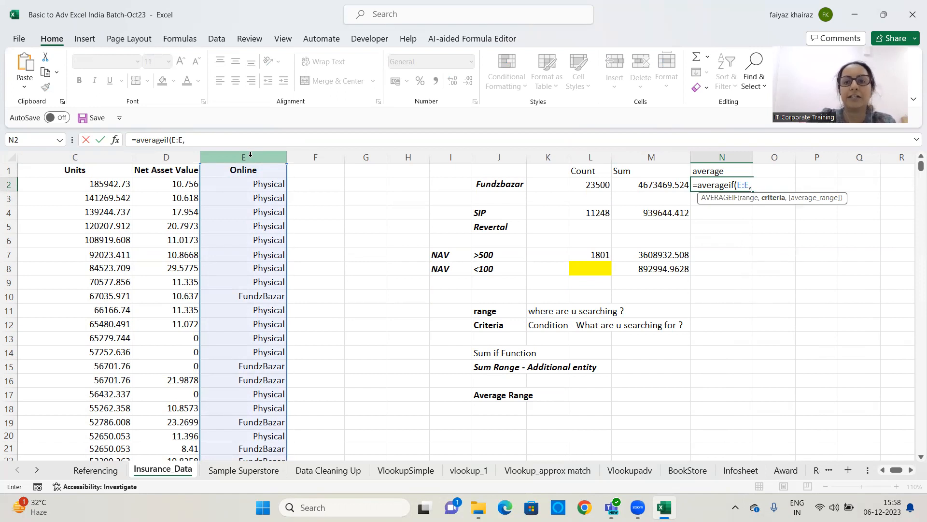
left_click(510, 186)
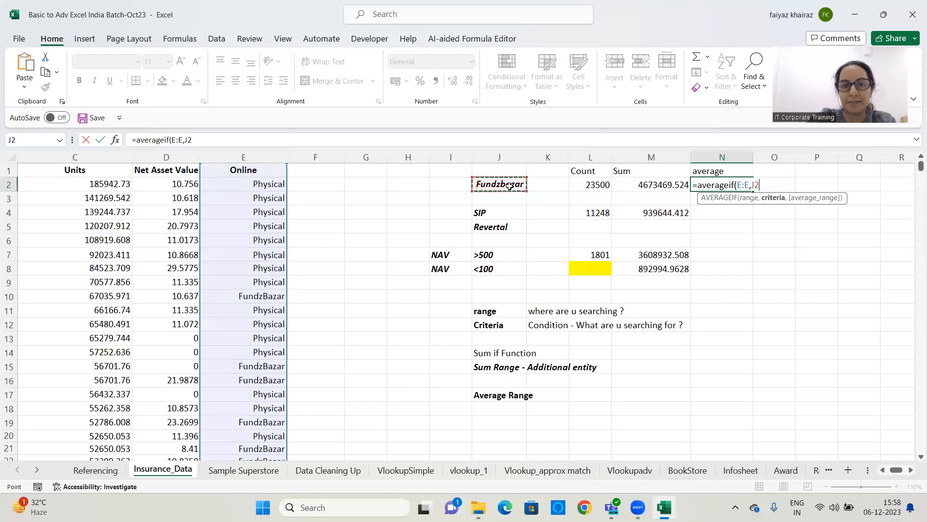
type(",")
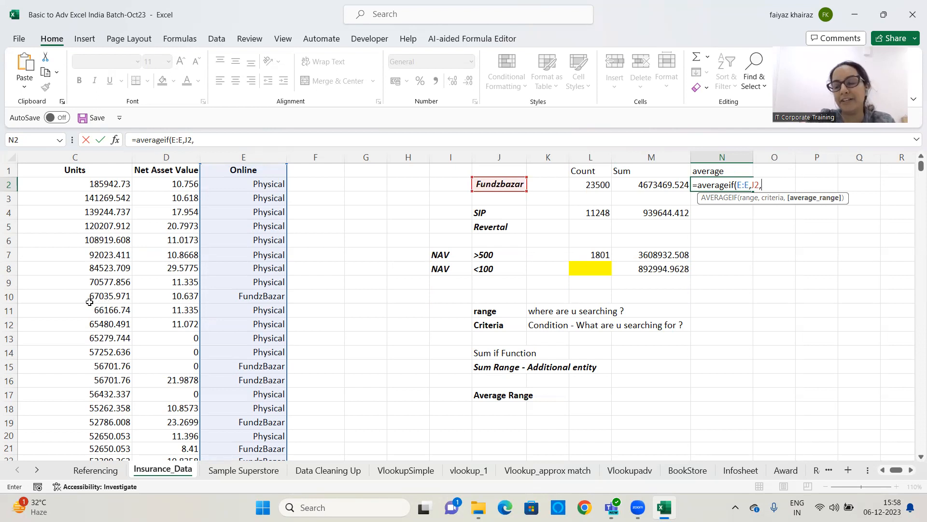
left_click(87, 158)
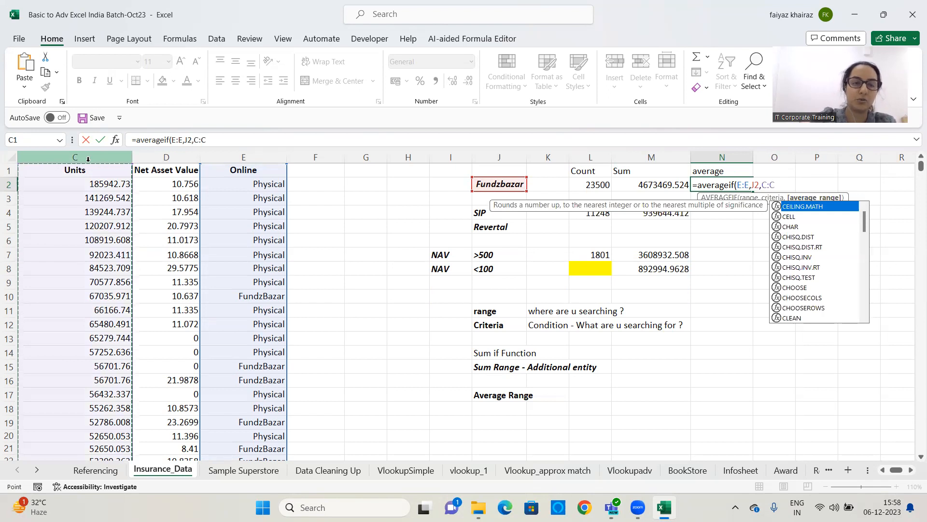
type(")")
key("Return")
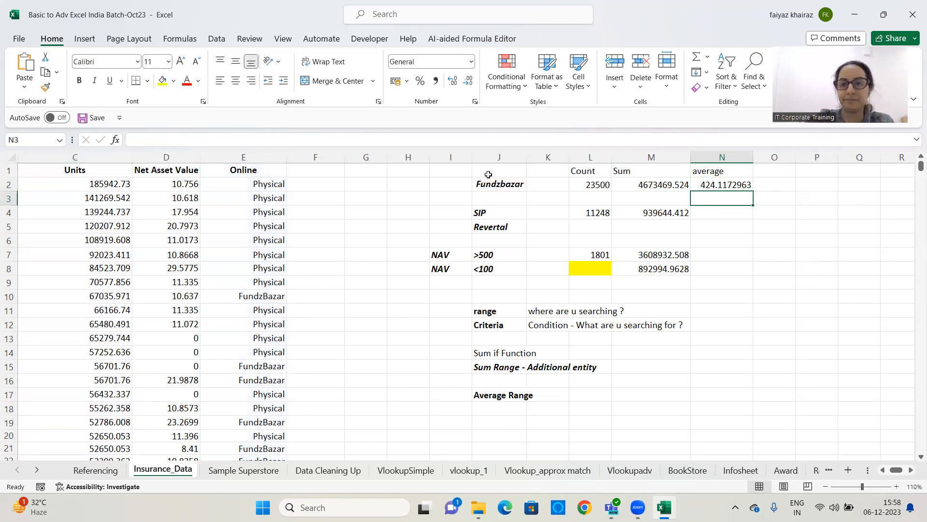
Enter an AVERAGEIF formula in N4 averaging column D where column A matches the SIP criterion in J4
left_click(717, 185)
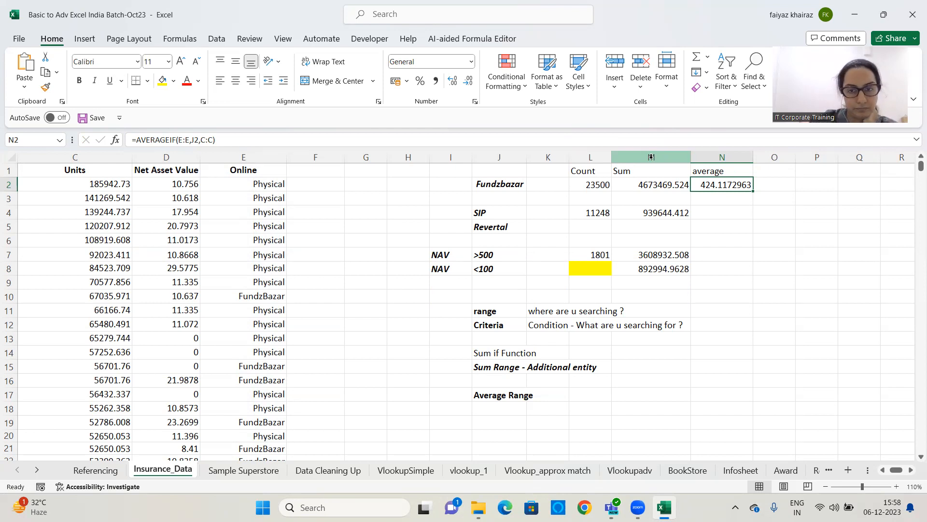
left_click(720, 210)
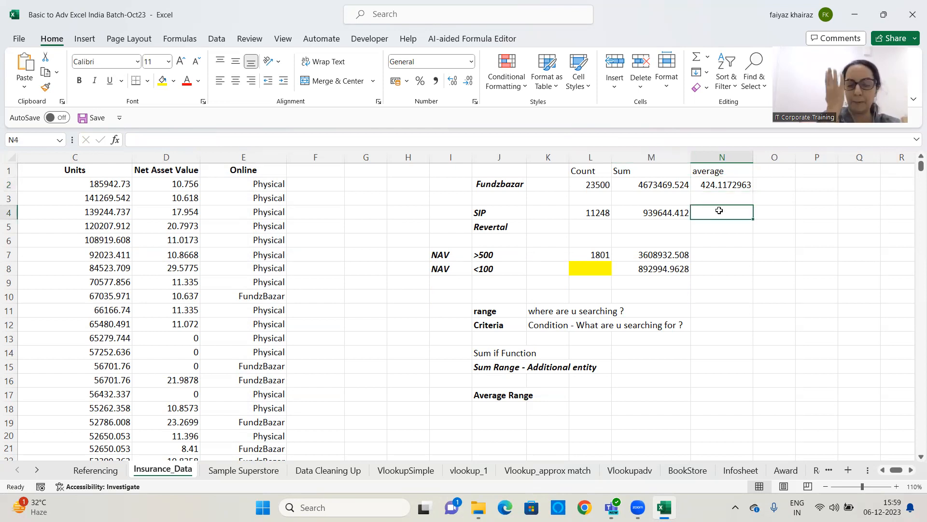
type("=")
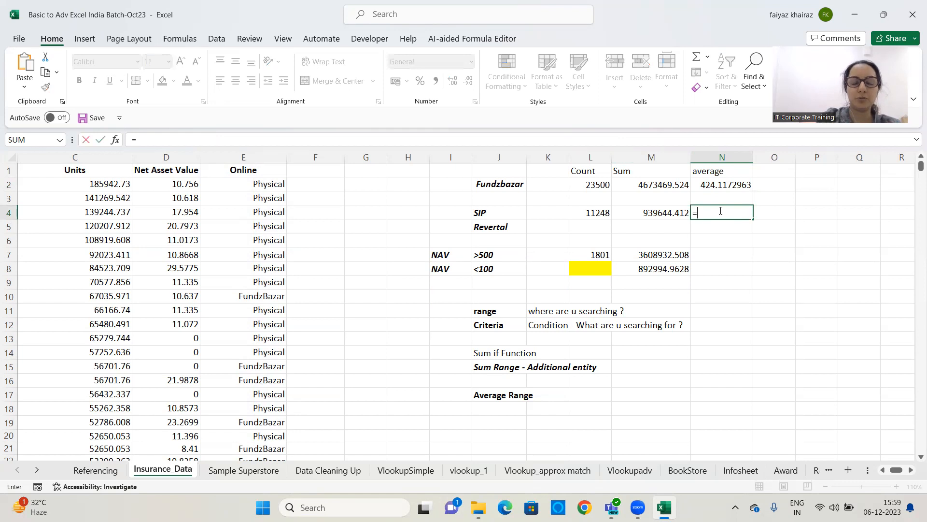
type("averageo")
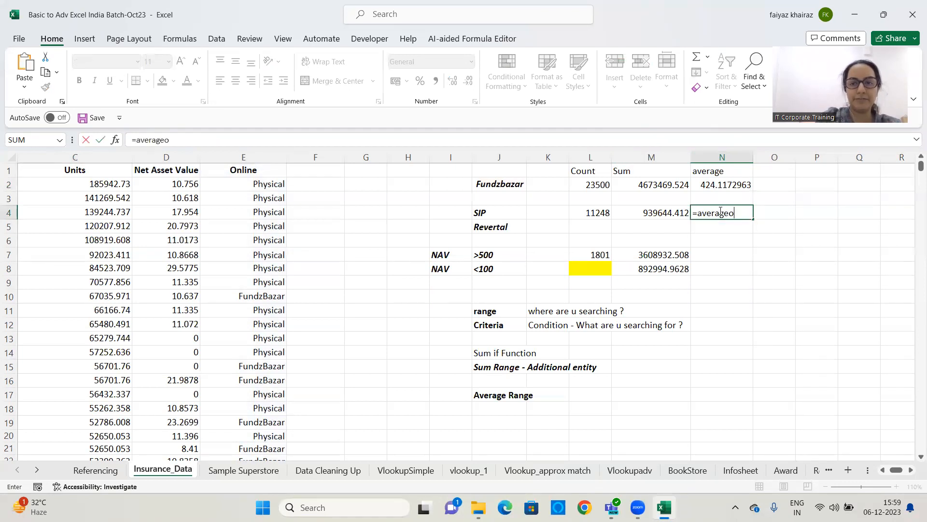
key("BackSpace")
type("if(")
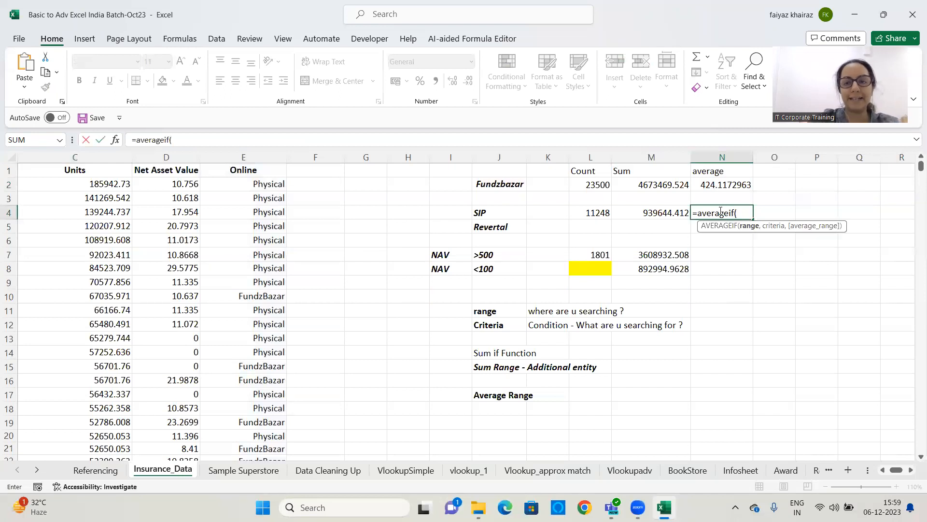
left_click_drag(896, 467, 876, 471)
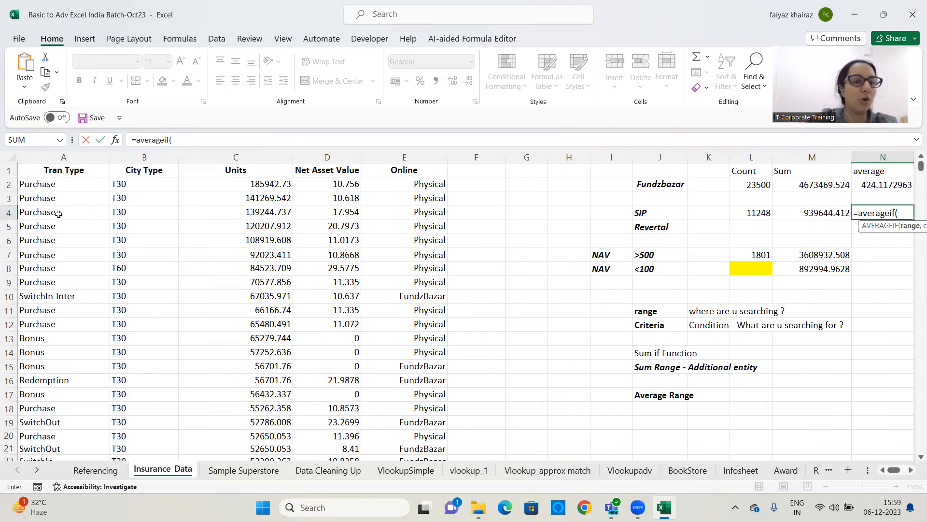
left_click(71, 157)
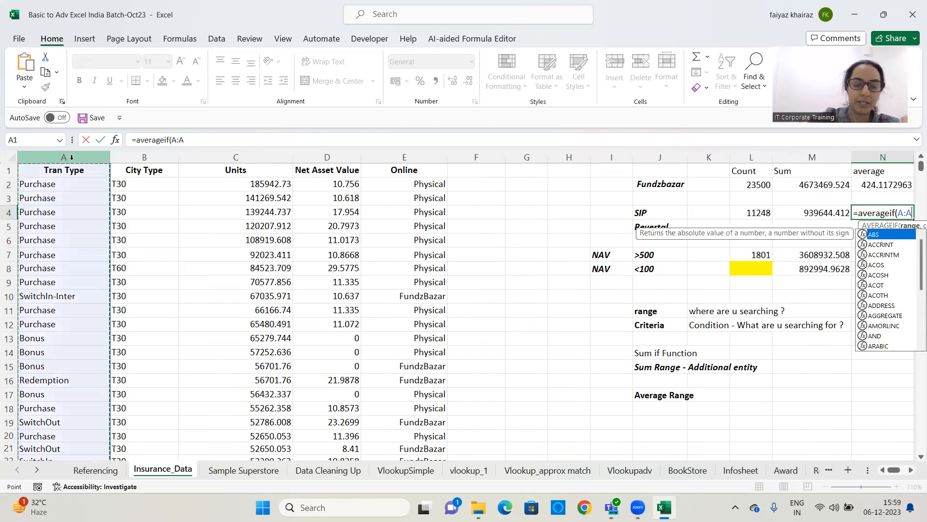
type(",")
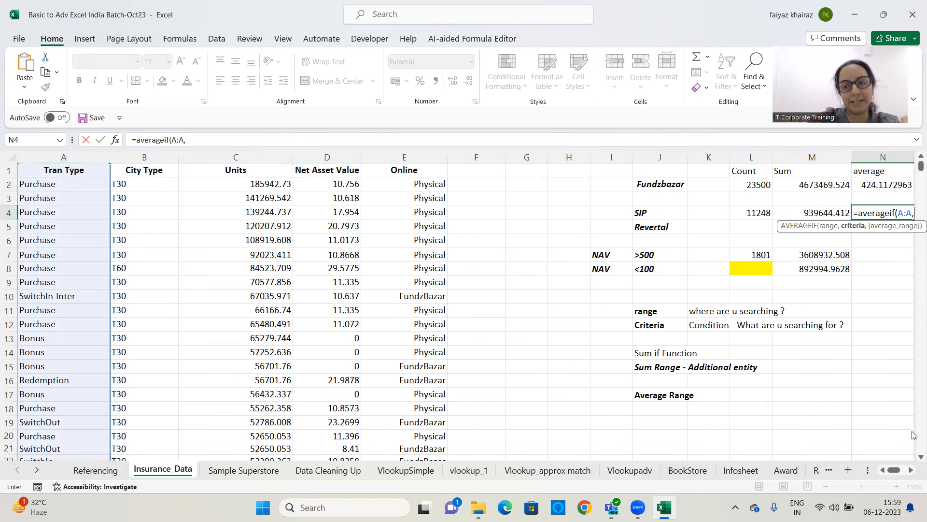
left_click(911, 470)
left_click(911, 470)
left_click(910, 470)
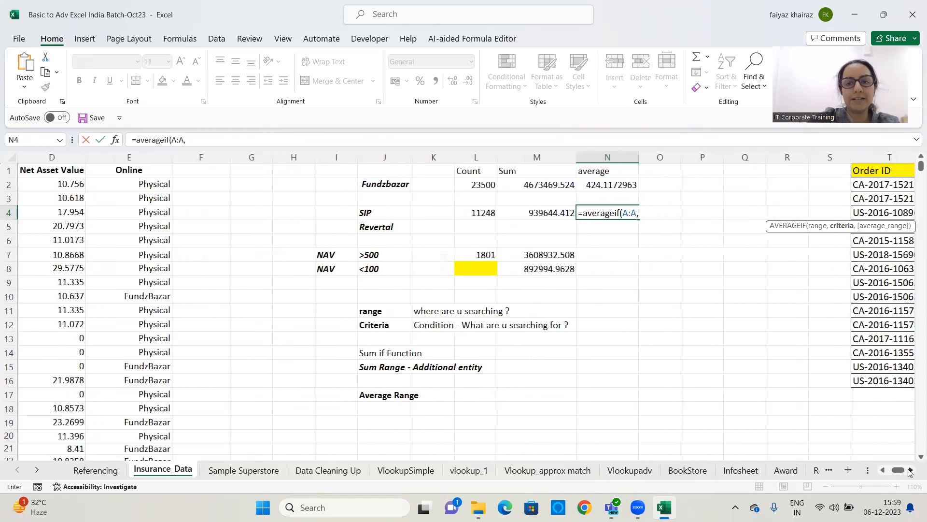
left_click(381, 214)
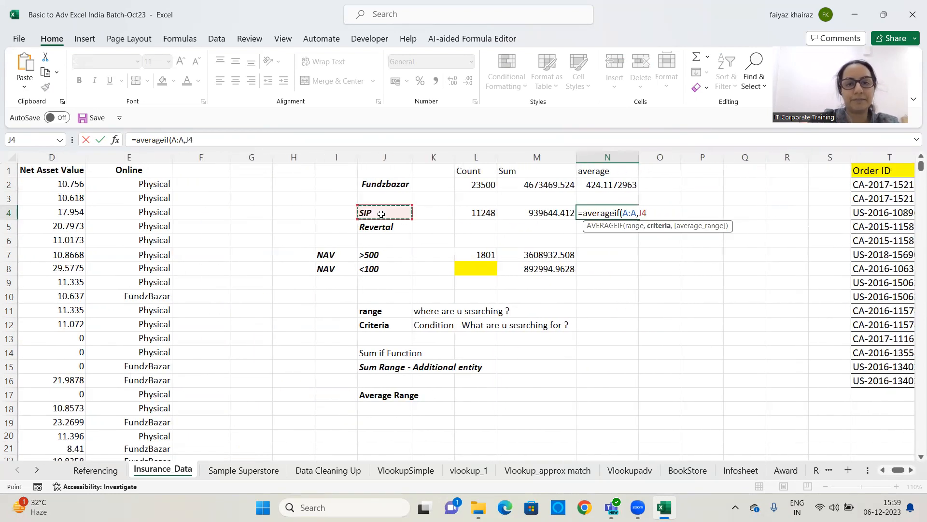
type(",")
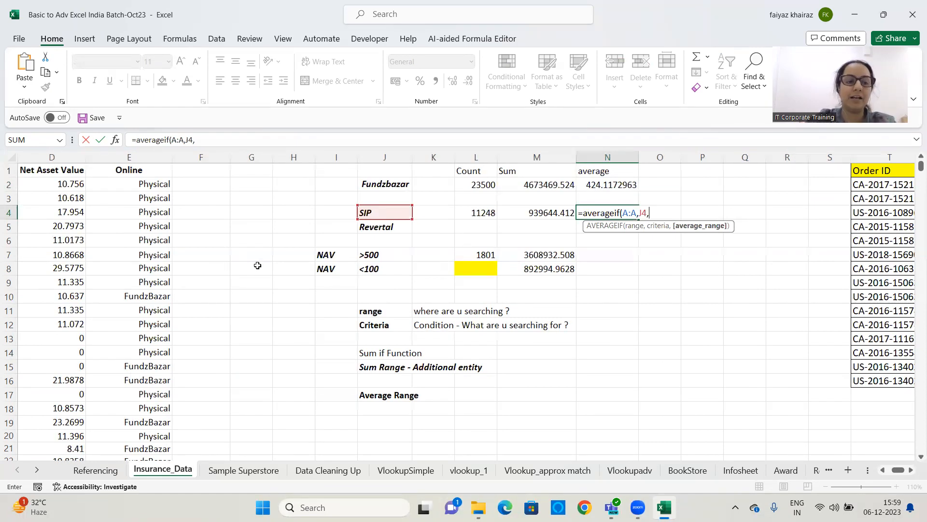
left_click(50, 154)
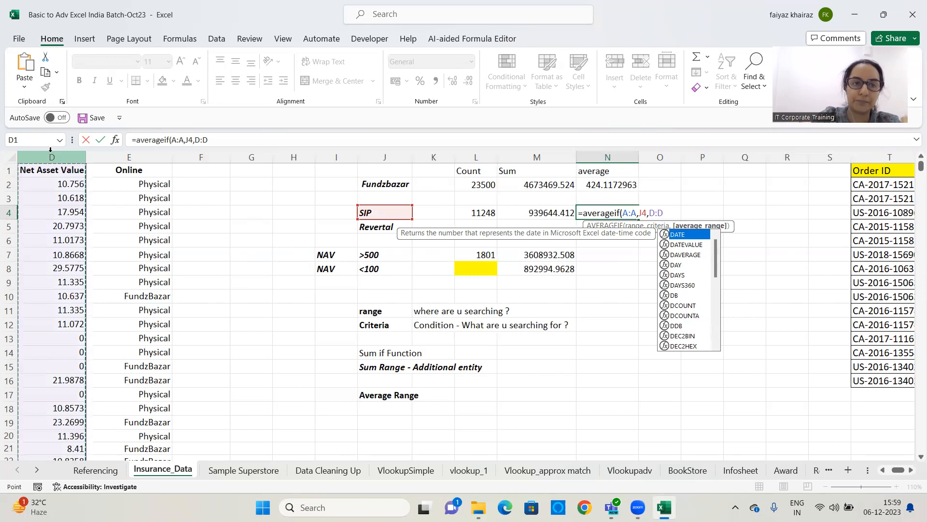
type(")")
key("ctrl+Return")
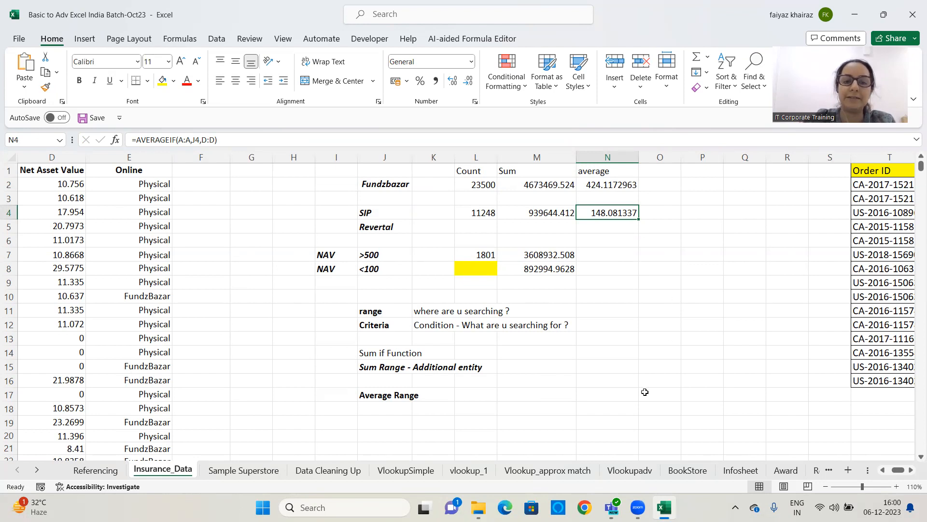
left_click(660, 278)
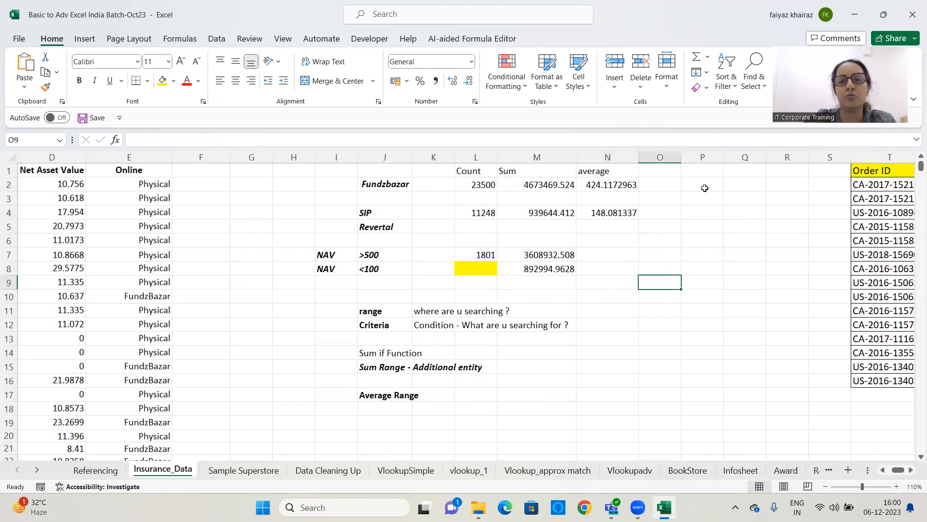
left_click(705, 188)
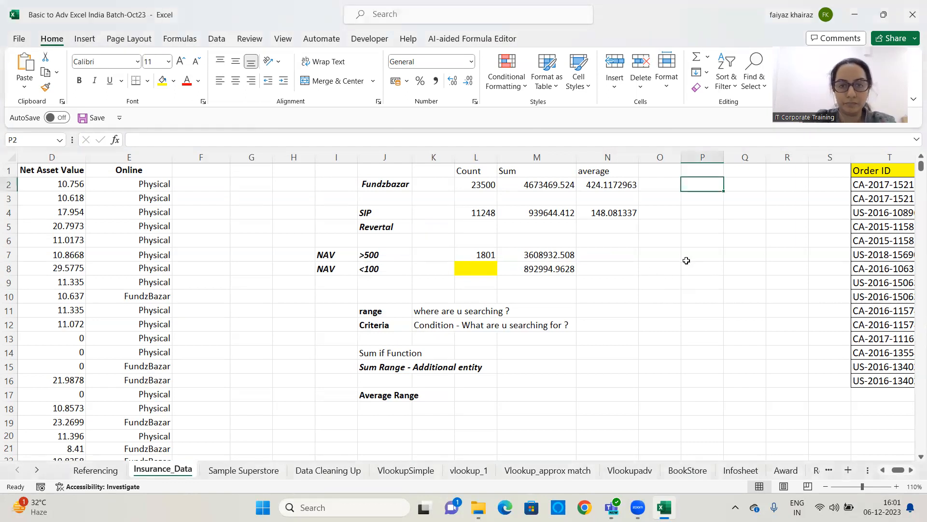
left_click(635, 271)
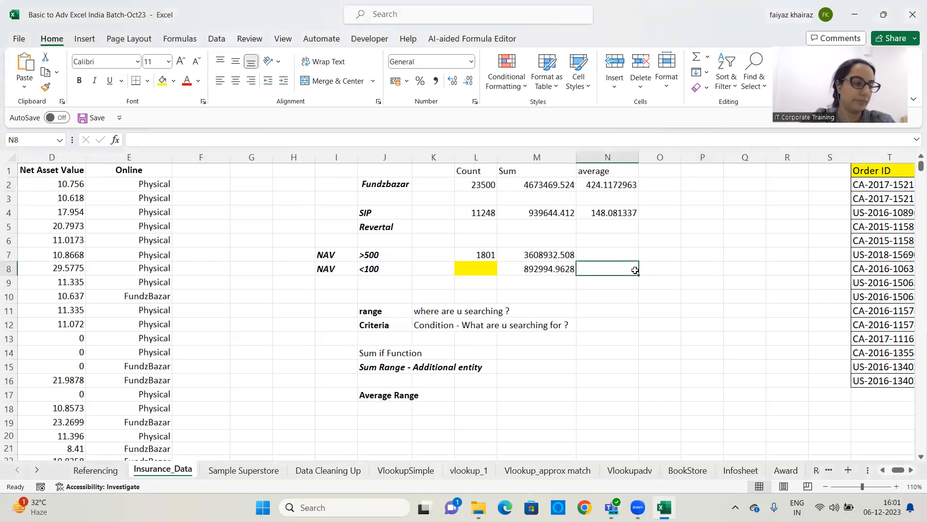
left_click(612, 253)
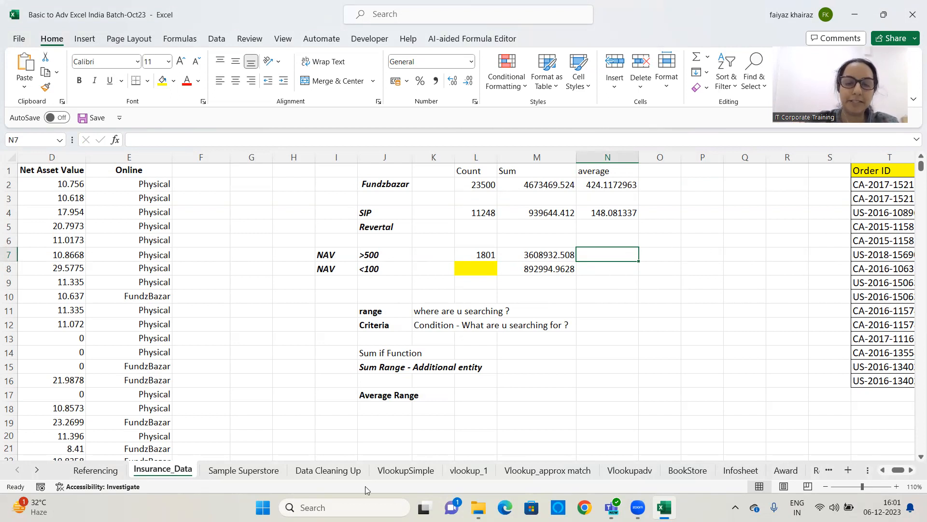
key("Down")
key("Down")
key("Down")
key("Down")
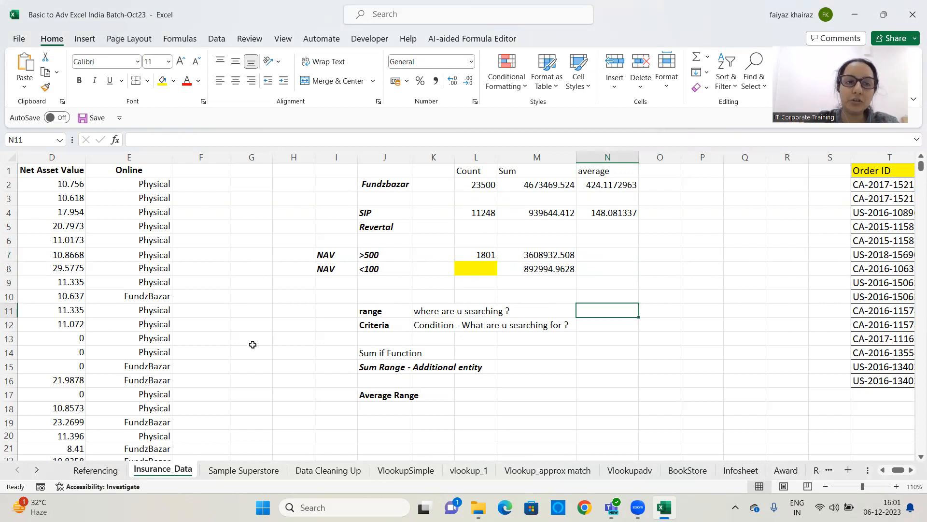
Clear the Fundzbazar criterion from cell J2
left_click_drag(898, 470, 865, 476)
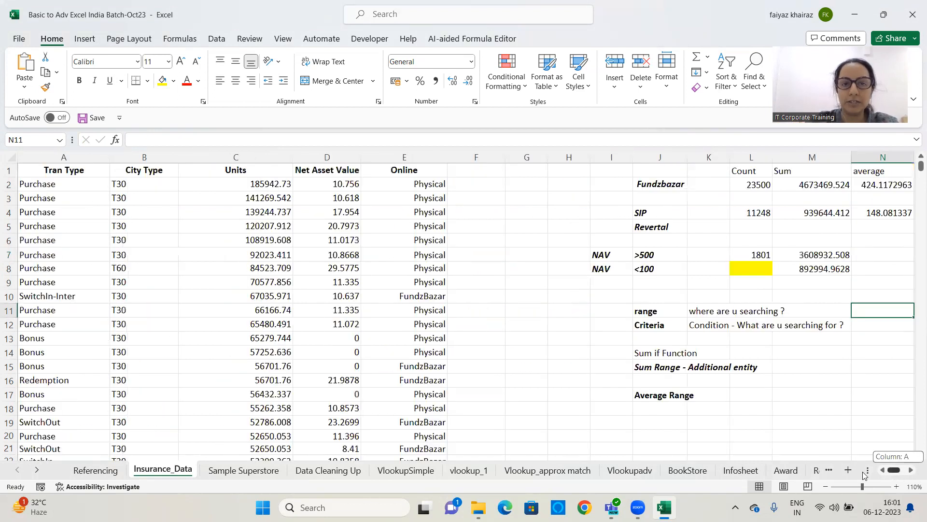
left_click(566, 187)
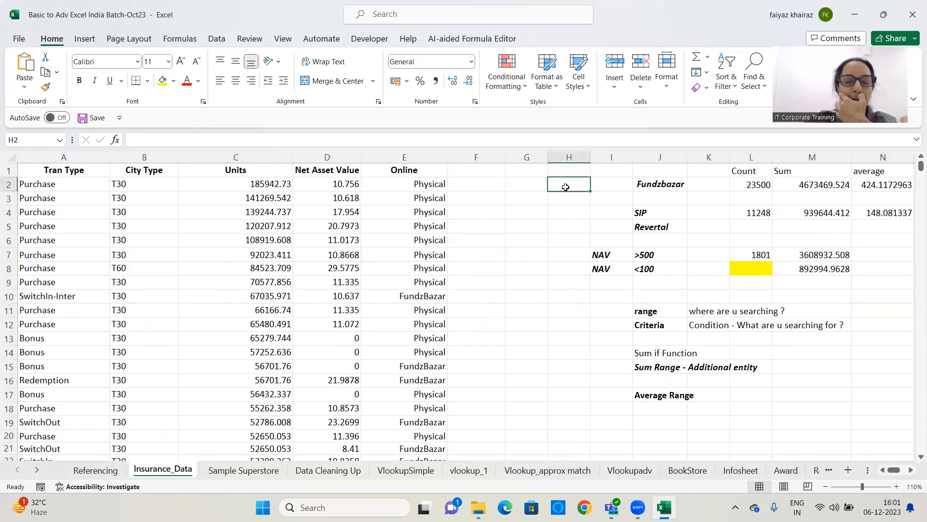
left_click(674, 184)
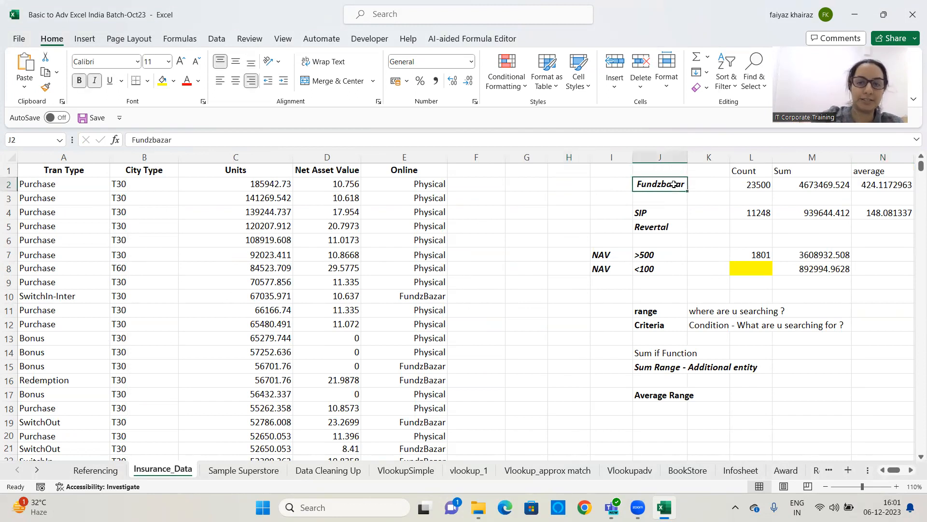
key("Delete")
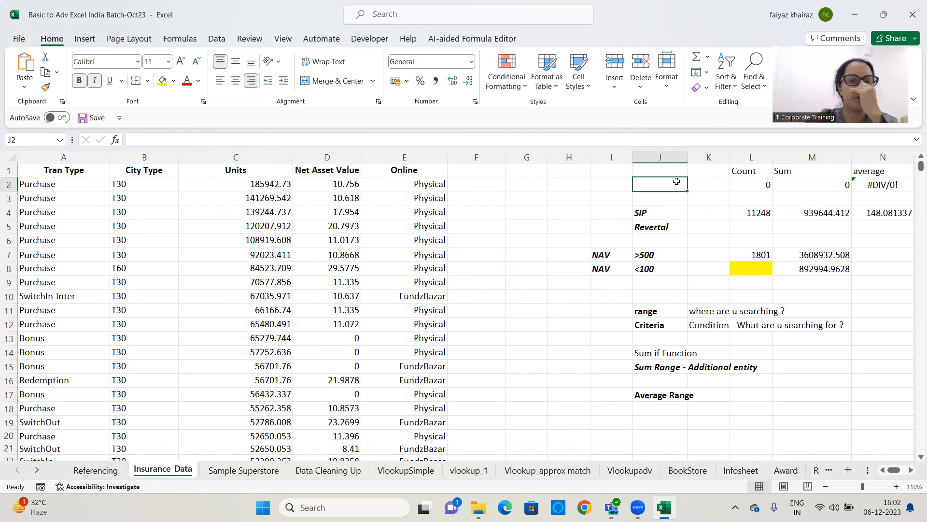
Add a List data validation to cell J2 using the Online column range E2:E28615 as its source
left_click(225, 40)
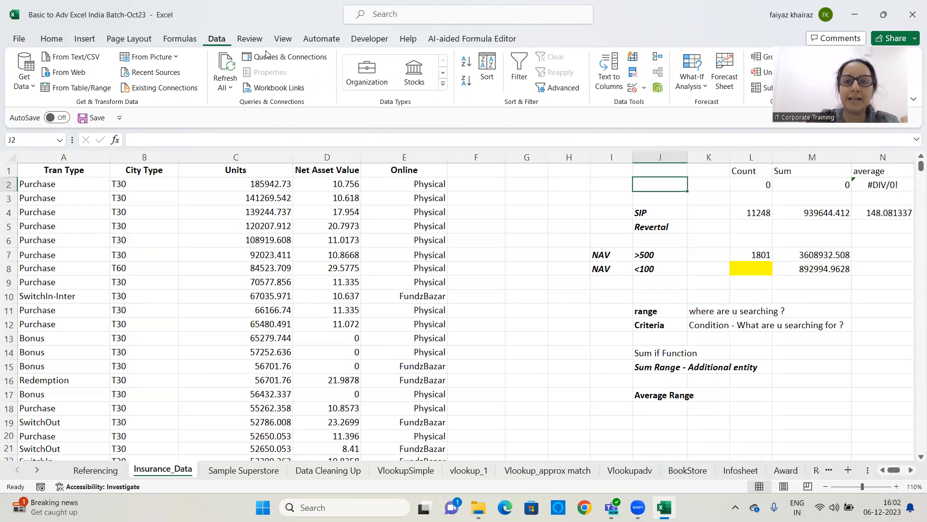
left_click(644, 89)
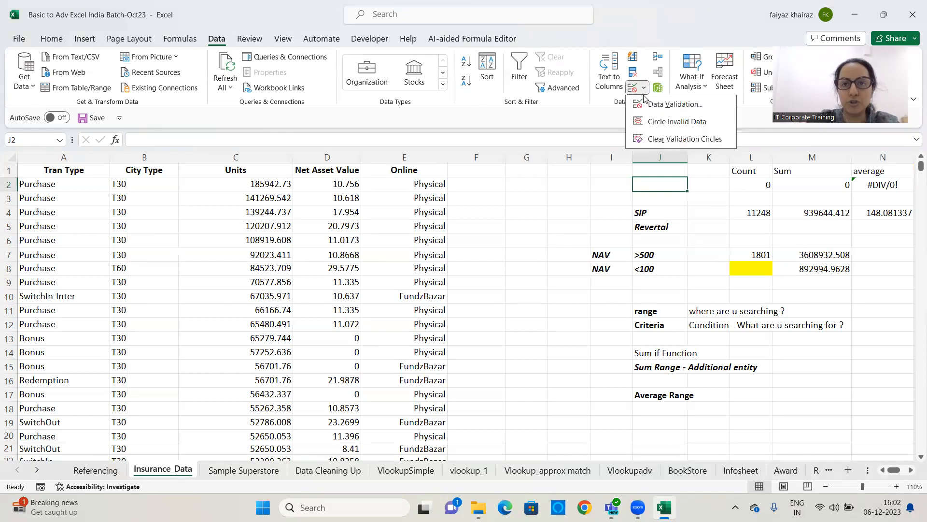
left_click(711, 107)
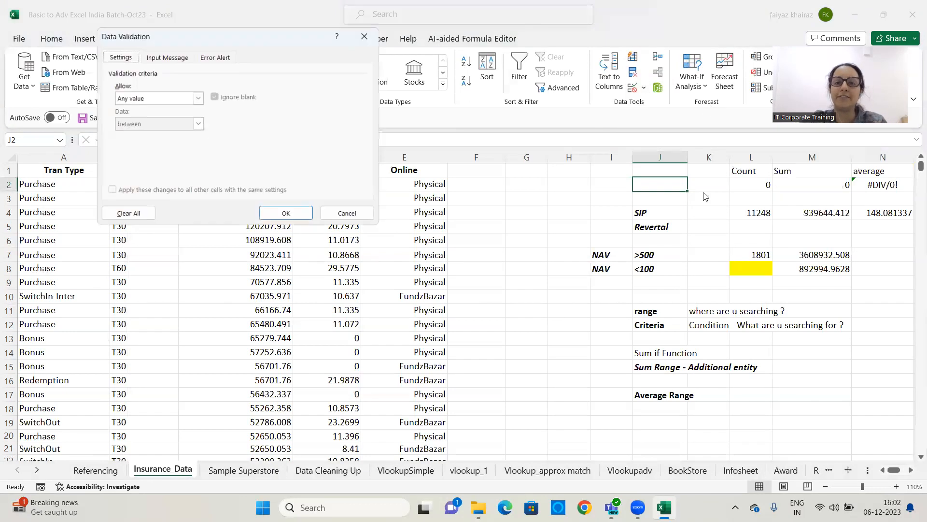
left_click_drag(244, 41, 499, 48)
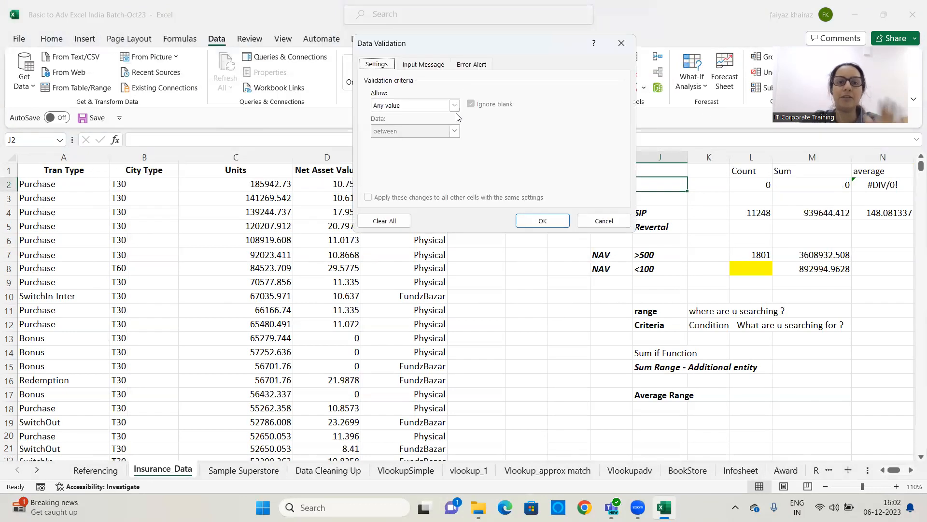
left_click(455, 107)
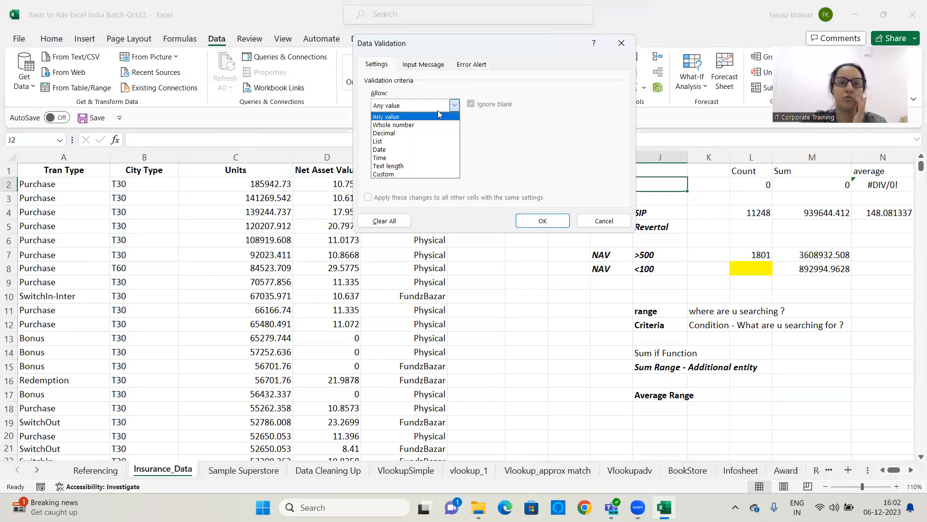
left_click(380, 141)
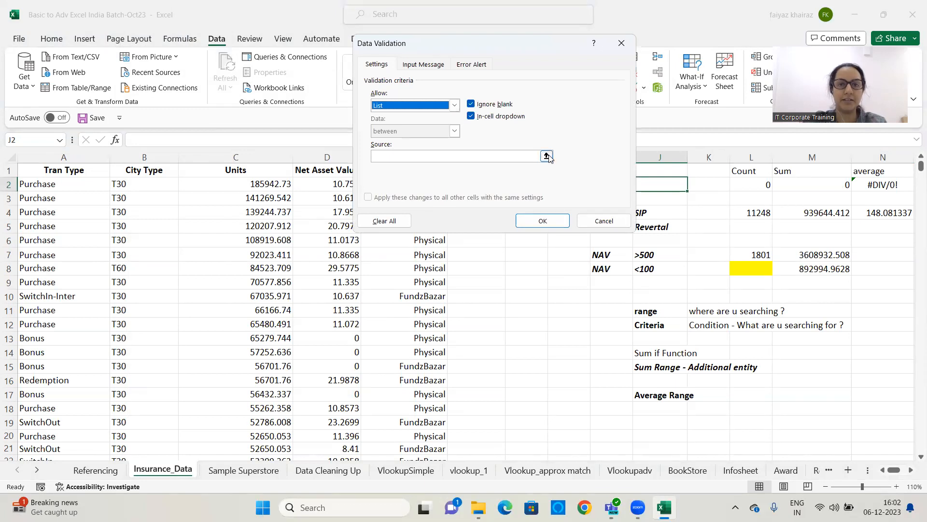
left_click(546, 155)
left_click(429, 185)
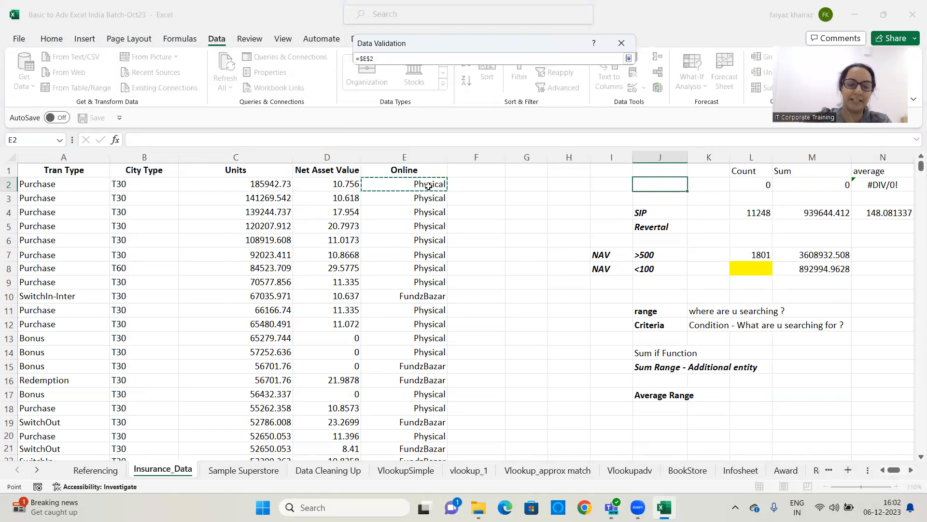
key("ctrl+shift+Down")
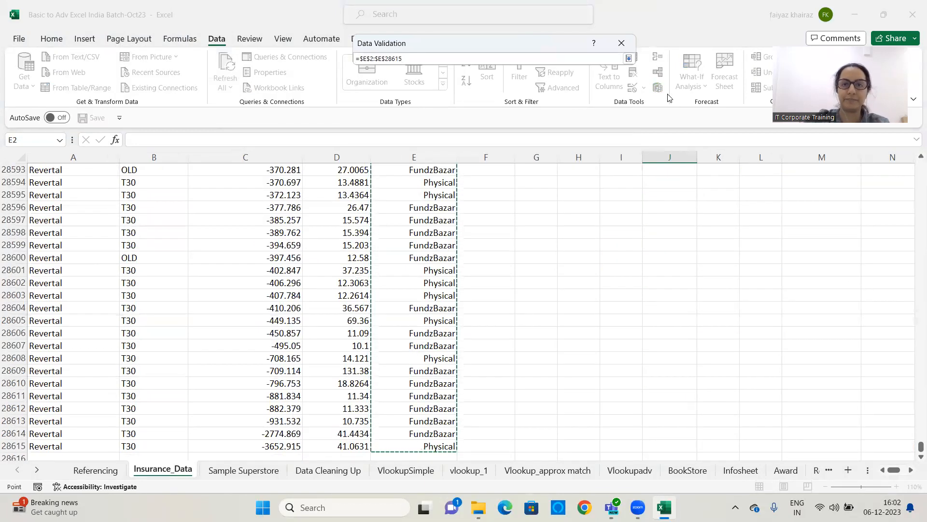
left_click(628, 58)
left_click(528, 225)
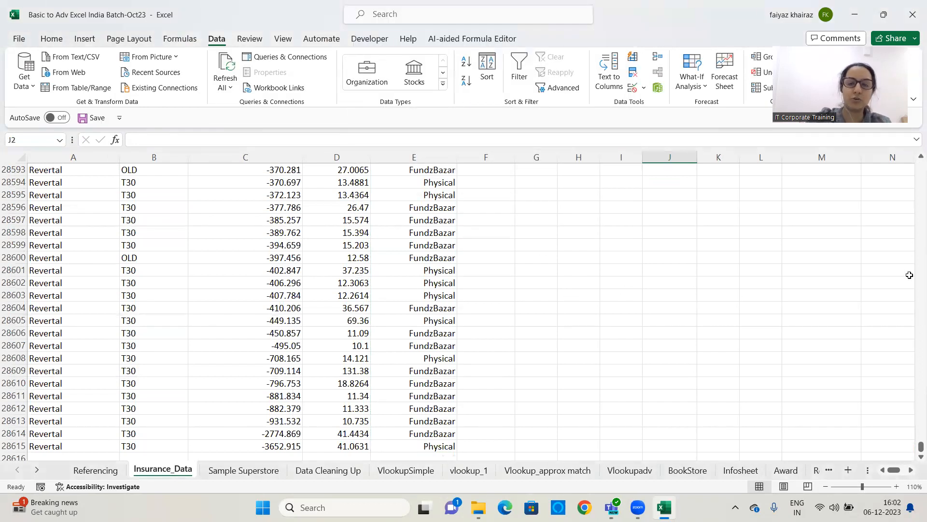
key("ctrl+BackSpace")
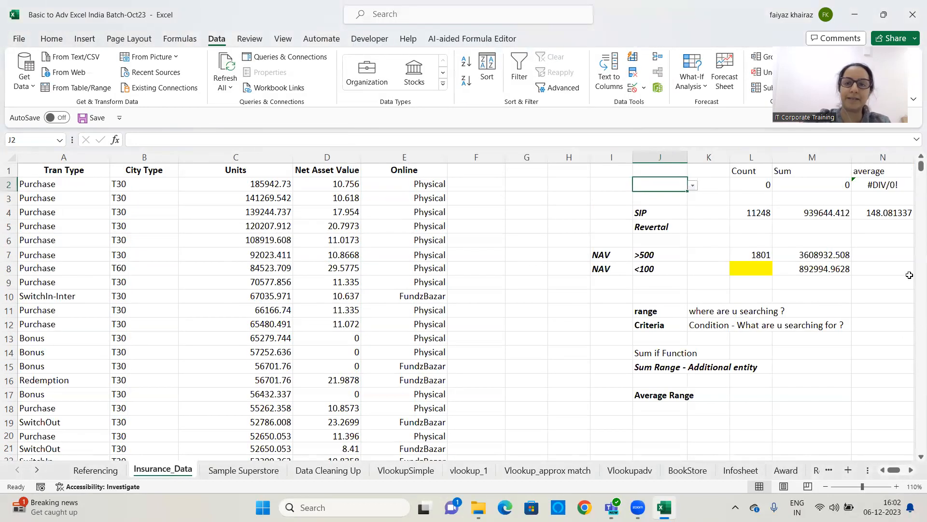
Try the J2 dropdown with FundzBazar, NSE, Online Sales and other options, finishing with Physical
left_click(693, 186)
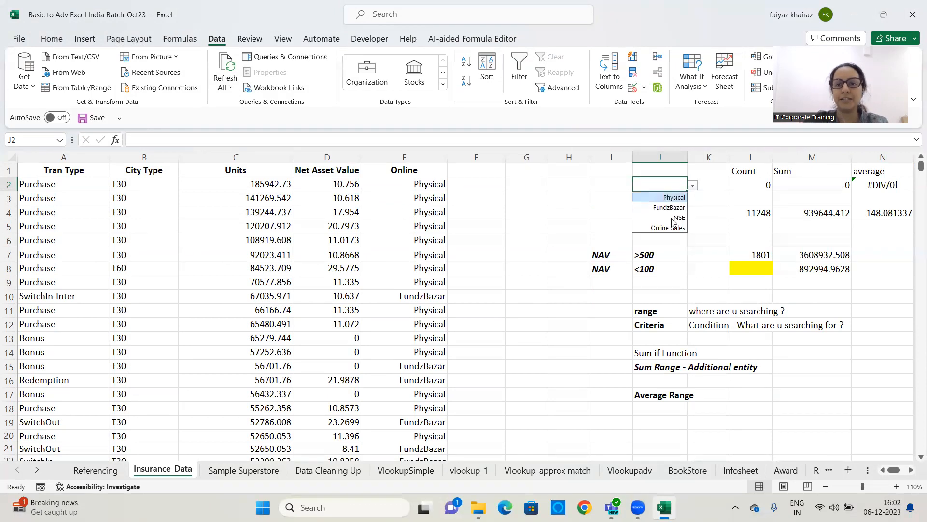
left_click(670, 208)
left_click(693, 185)
left_click(683, 198)
left_click(693, 185)
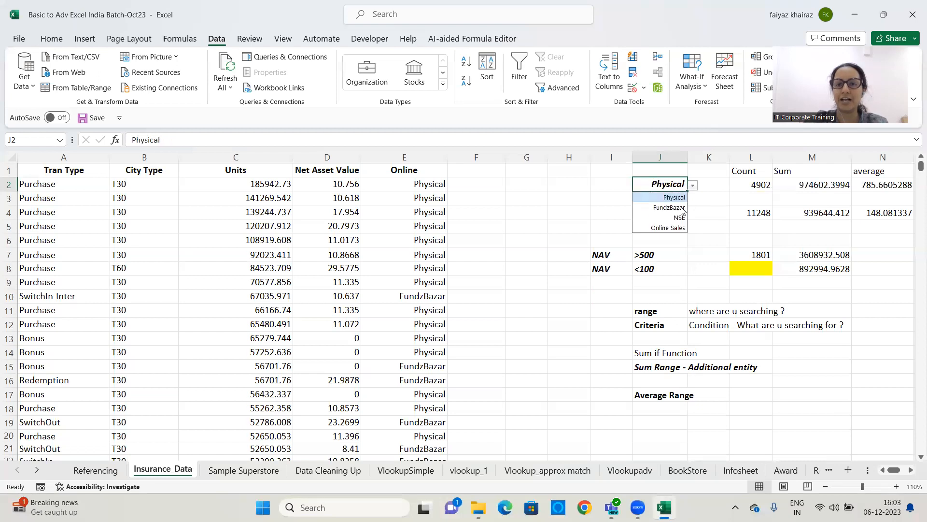
left_click(678, 216)
left_click(693, 185)
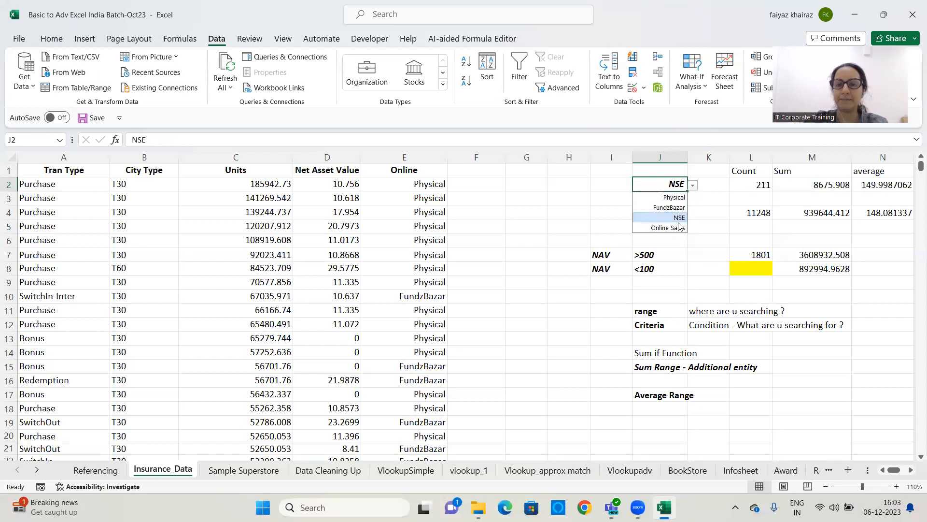
left_click(676, 227)
left_click(693, 185)
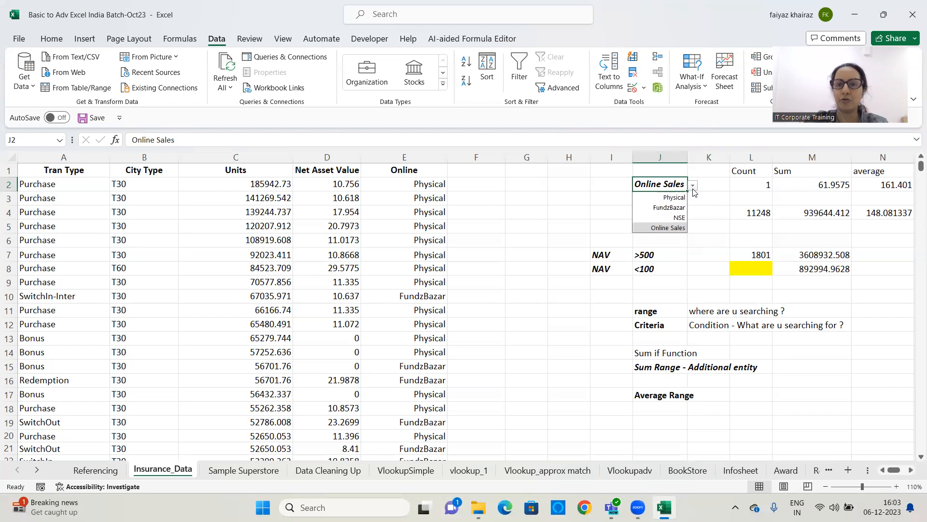
left_click(678, 198)
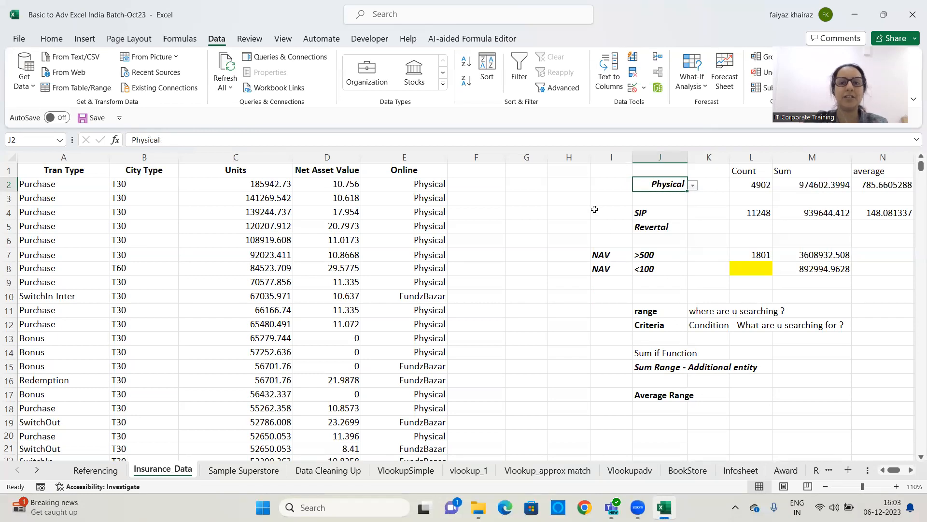
Clear the SIP criterion from cell J4
left_click(541, 186)
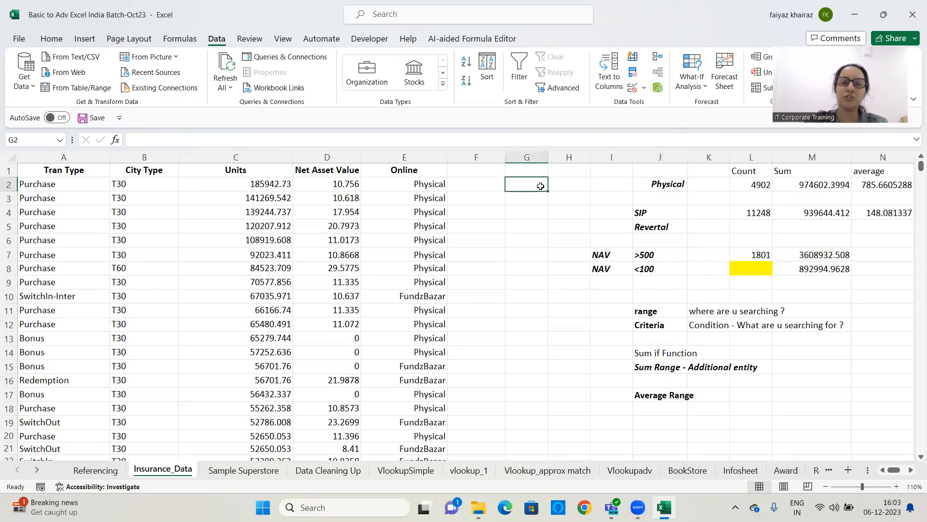
left_click(663, 212)
key("Delete")
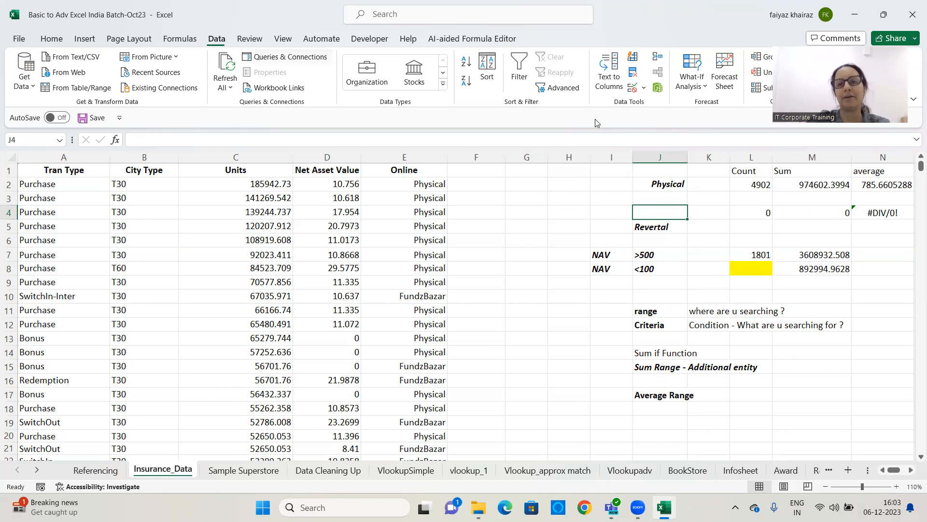
Add a List data validation to cell J4 using the Tran Type range A2:A28615 as its source
left_click(645, 89)
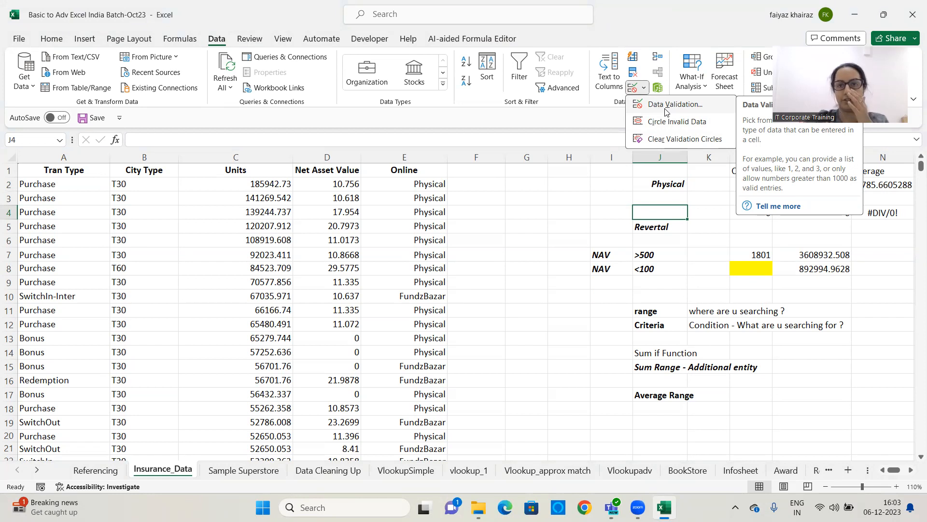
left_click(665, 110)
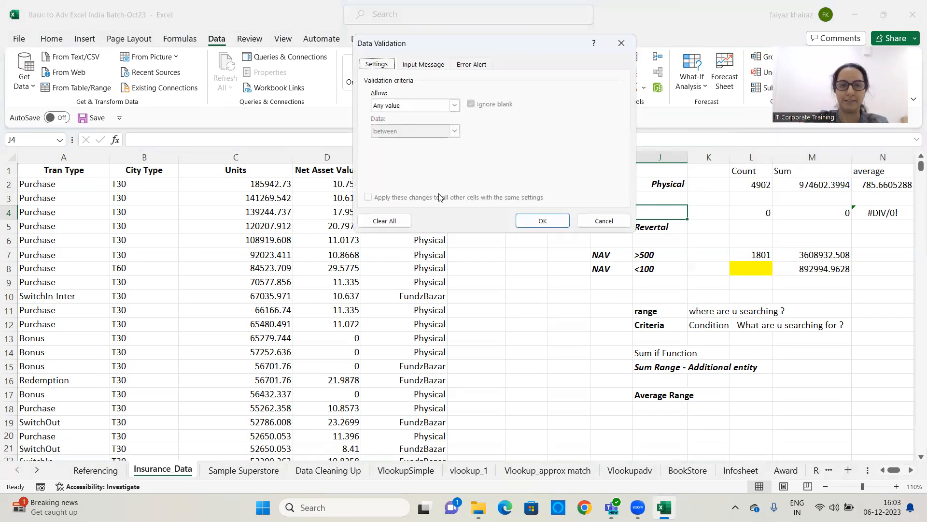
left_click(454, 105)
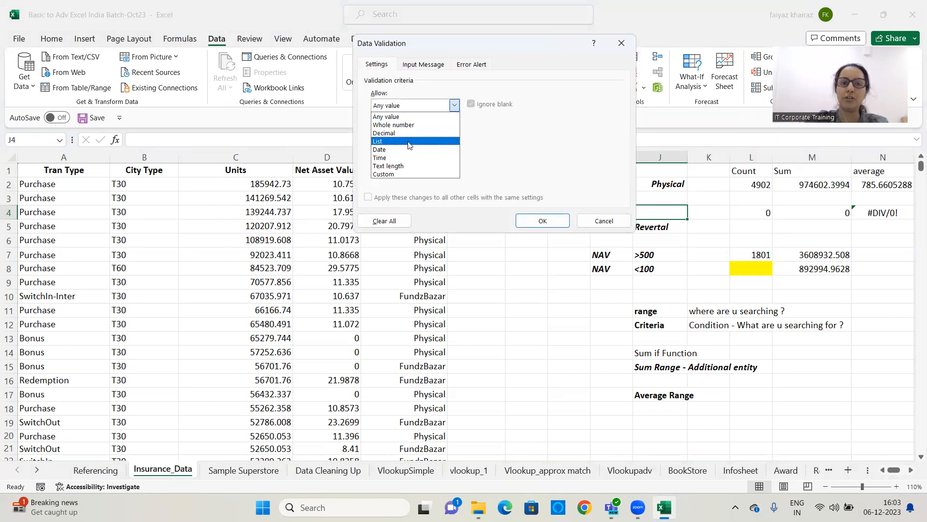
left_click(409, 144)
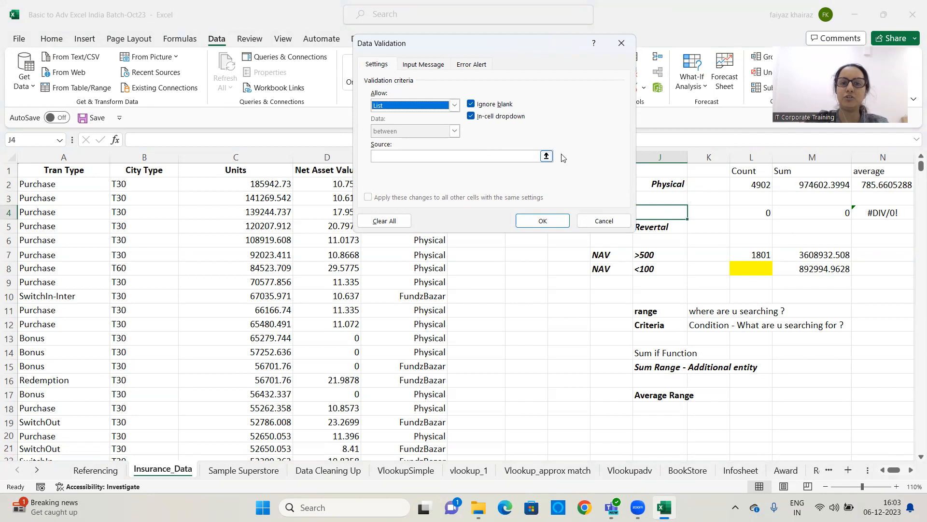
left_click(546, 156)
left_click(75, 186)
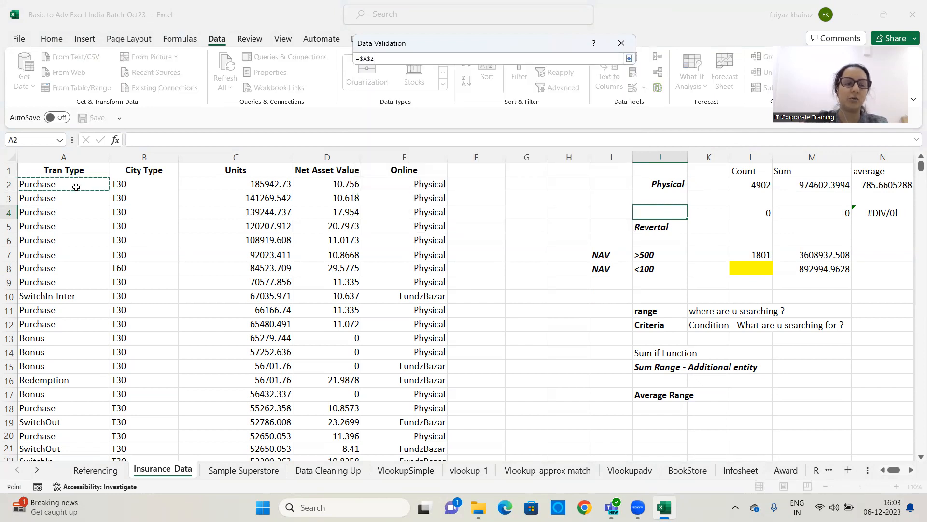
key("ctrl+shift+Down")
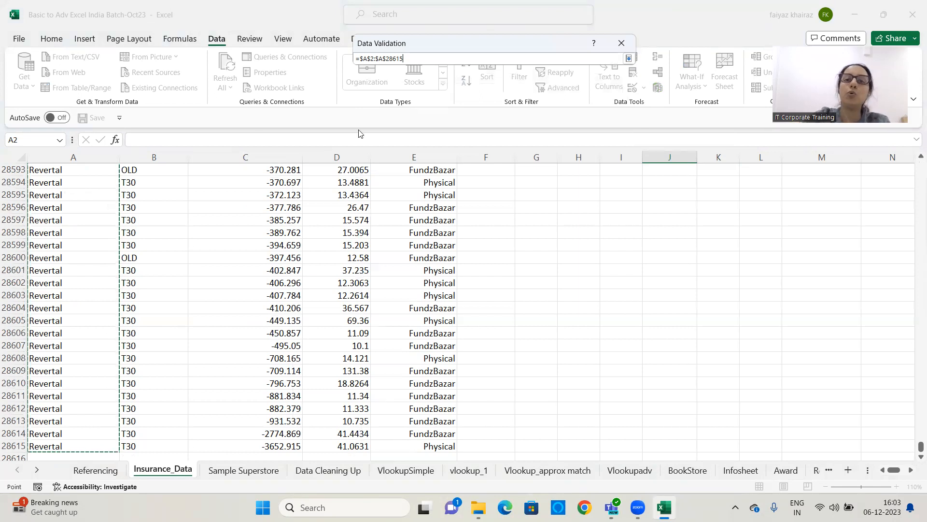
left_click(628, 58)
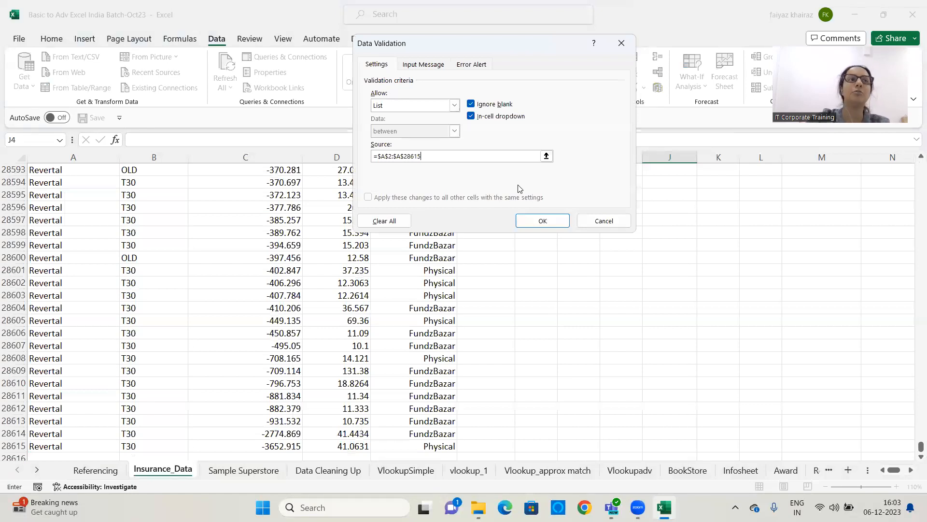
left_click(543, 221)
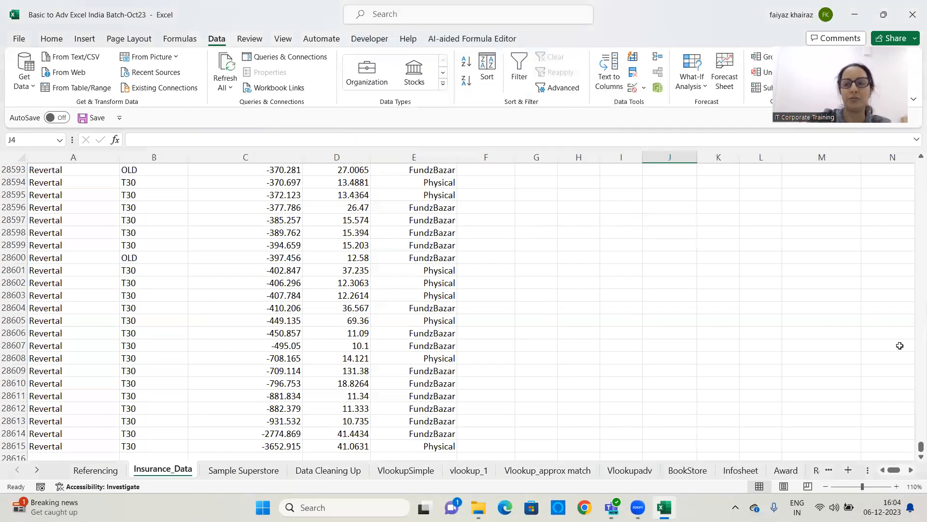
key("ctrl+BackSpace")
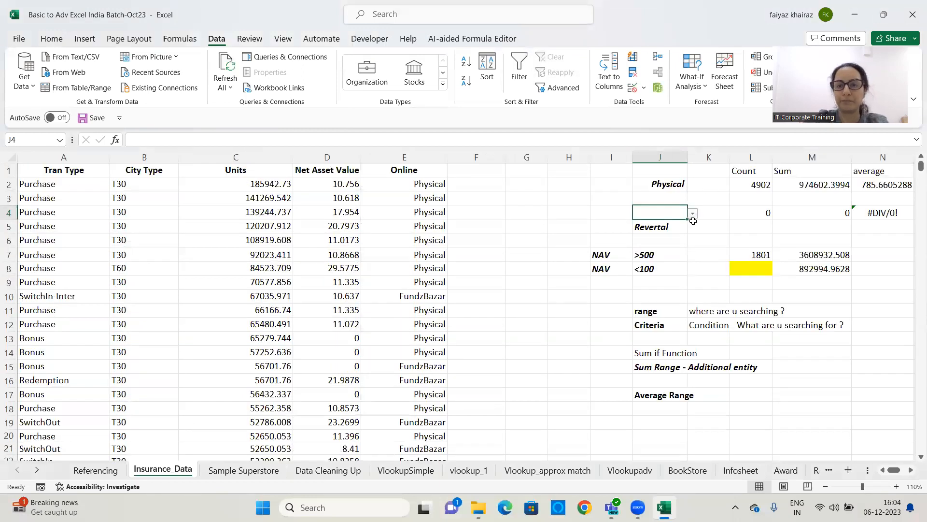
Pick various transaction types from the J4 dropdown, such as SwitchNfo, SIP and SwitchOut, ending with SwitchIn-Inter
left_click(692, 214)
left_click(663, 286)
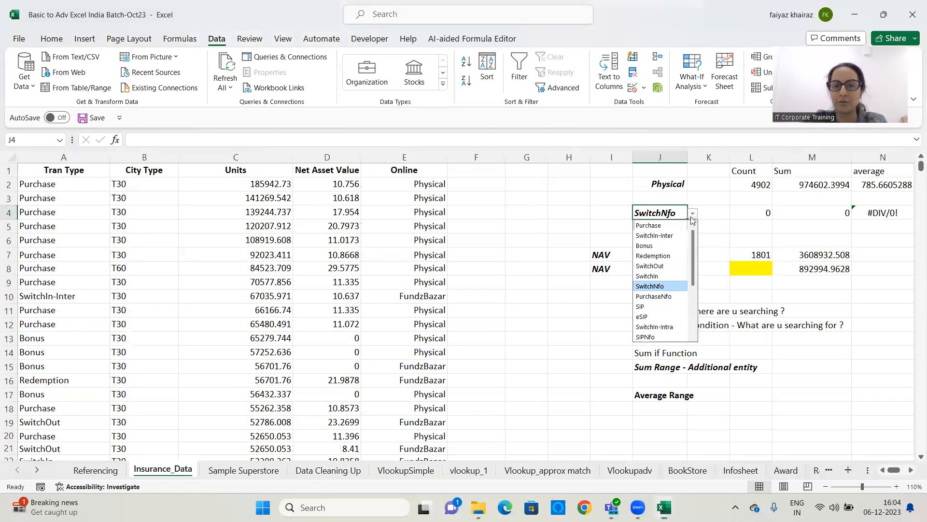
left_click(693, 214)
left_click(654, 235)
left_click(693, 214)
left_click(651, 267)
left_click(693, 214)
left_click(641, 306)
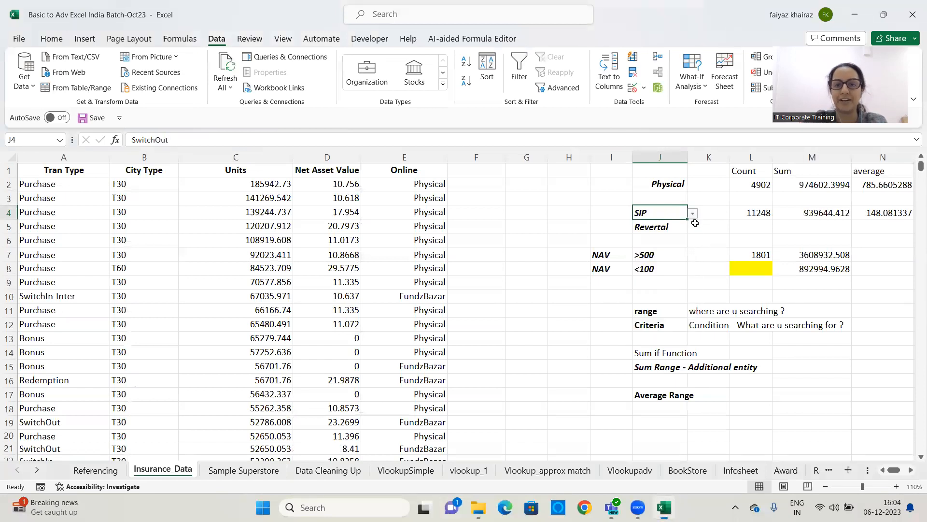
left_click(693, 214)
left_click(647, 317)
left_click(693, 214)
left_click(654, 235)
left_click(693, 214)
left_click(668, 225)
left_click(693, 214)
left_click(650, 266)
left_click(692, 214)
left_click(651, 284)
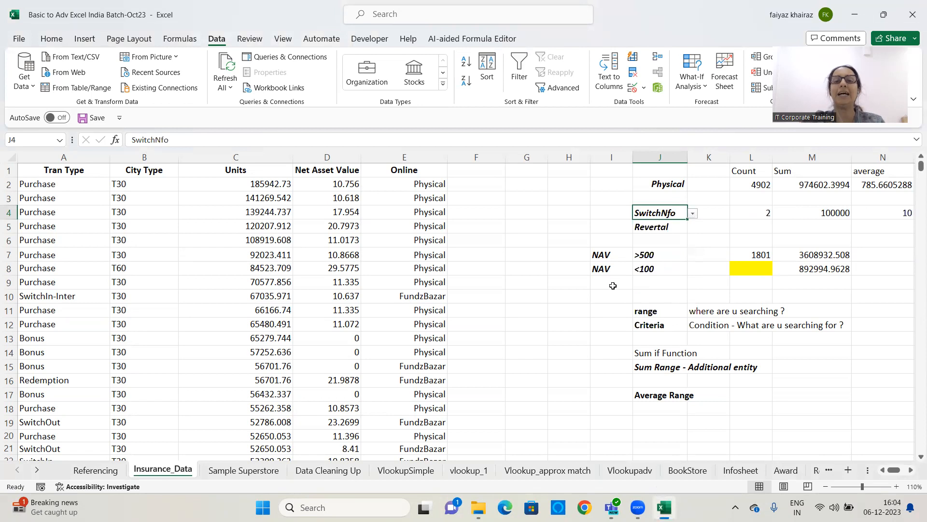
left_click(692, 214)
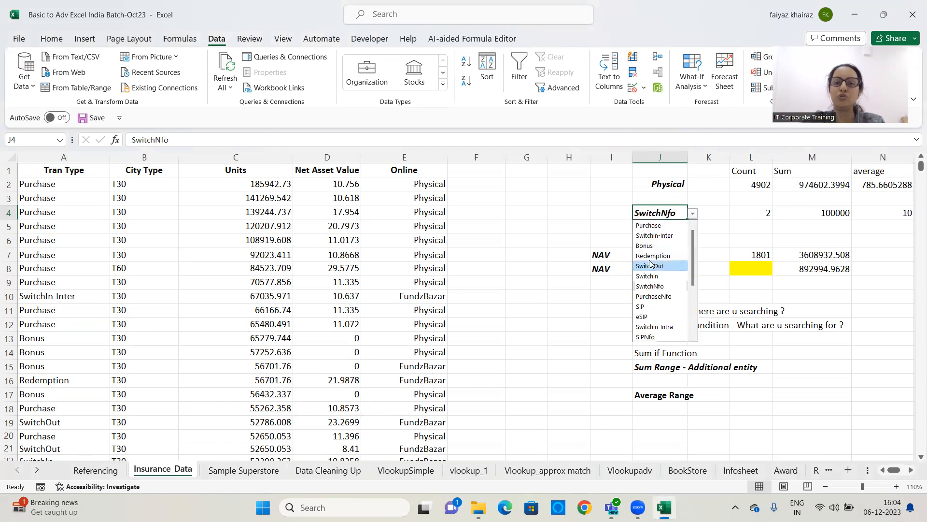
left_click(650, 266)
left_click(693, 214)
left_click(654, 235)
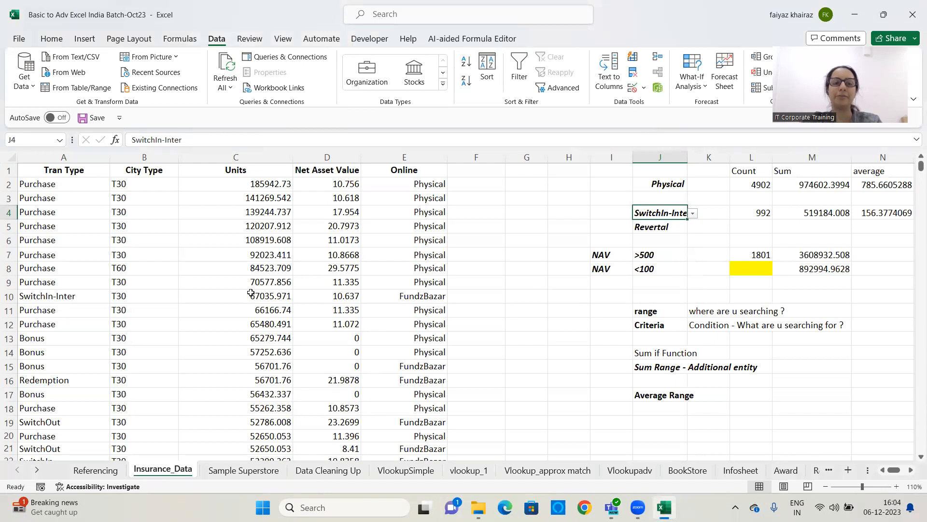
left_click(538, 201)
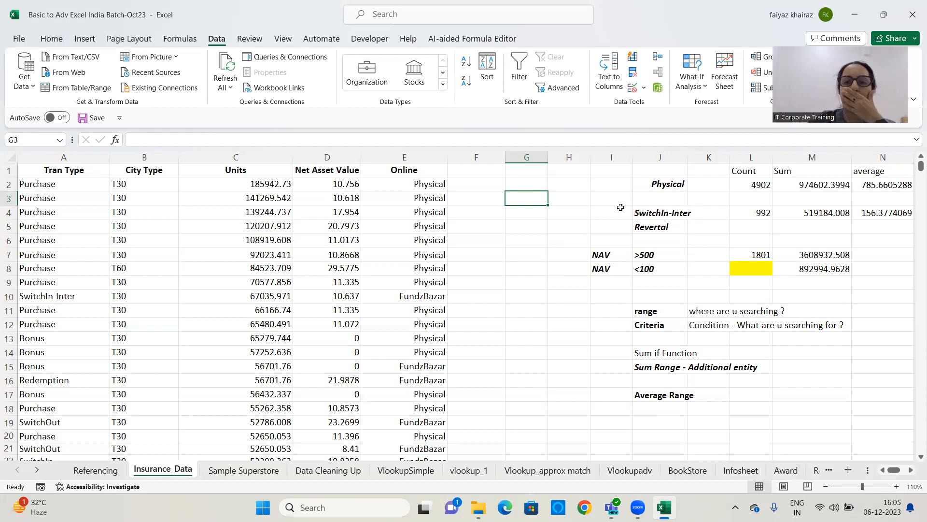
left_click(911, 469)
left_click(911, 470)
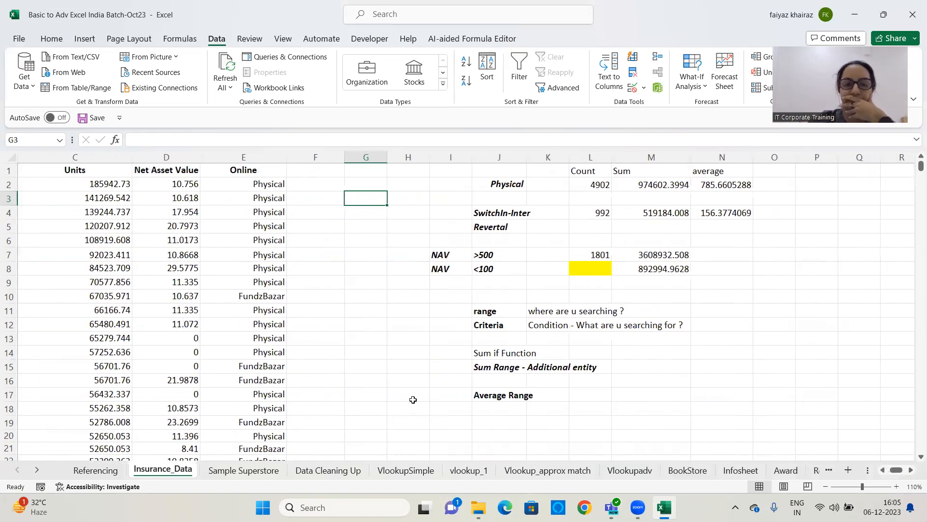
left_click(497, 129)
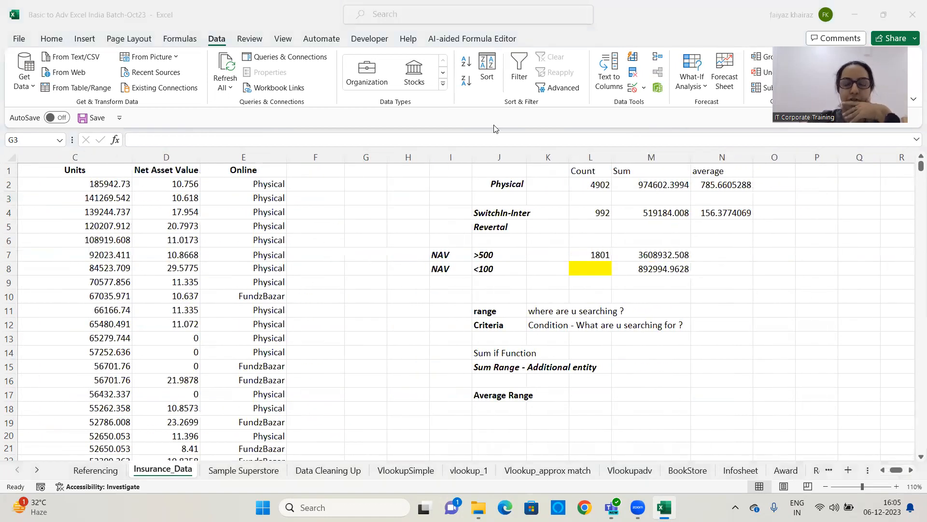
left_click(407, 195)
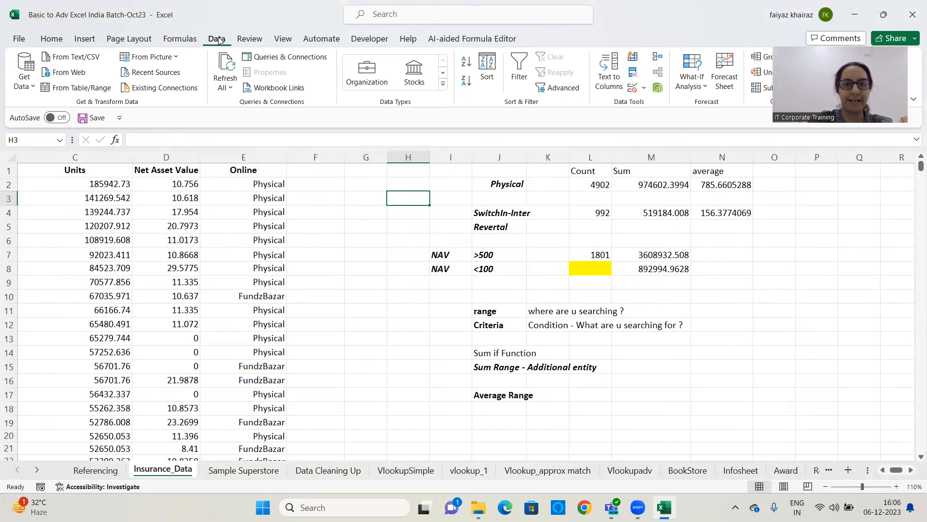
Add a List data validation to cell H3 using the City Type range B2:B28615 as its source
left_click(644, 88)
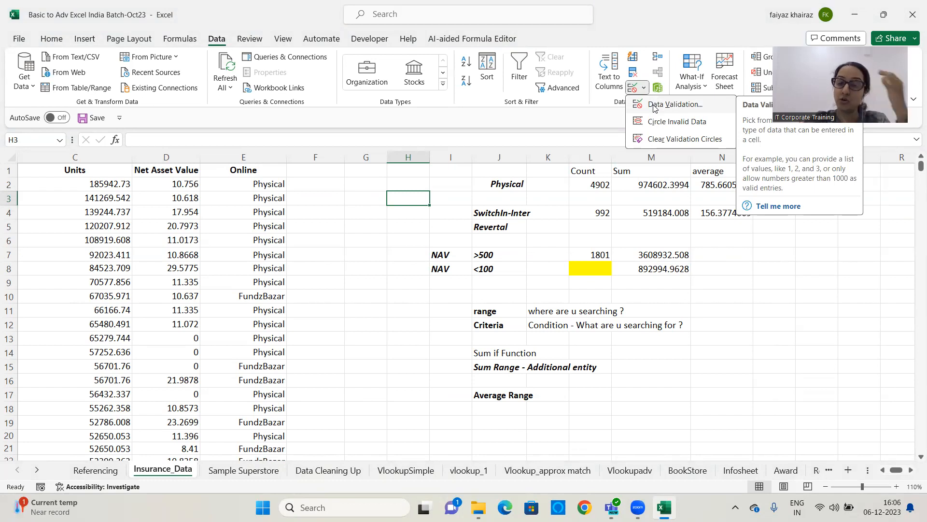
left_click(655, 107)
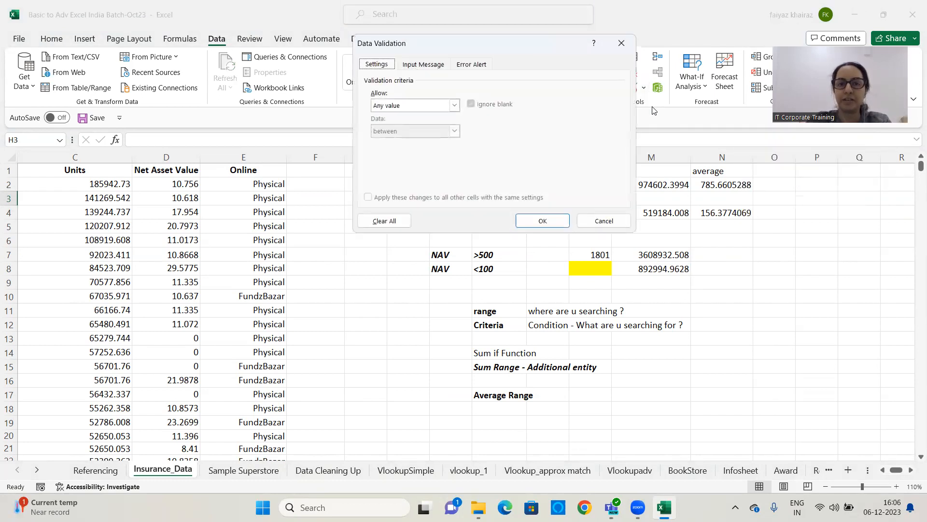
left_click(454, 105)
left_click(379, 141)
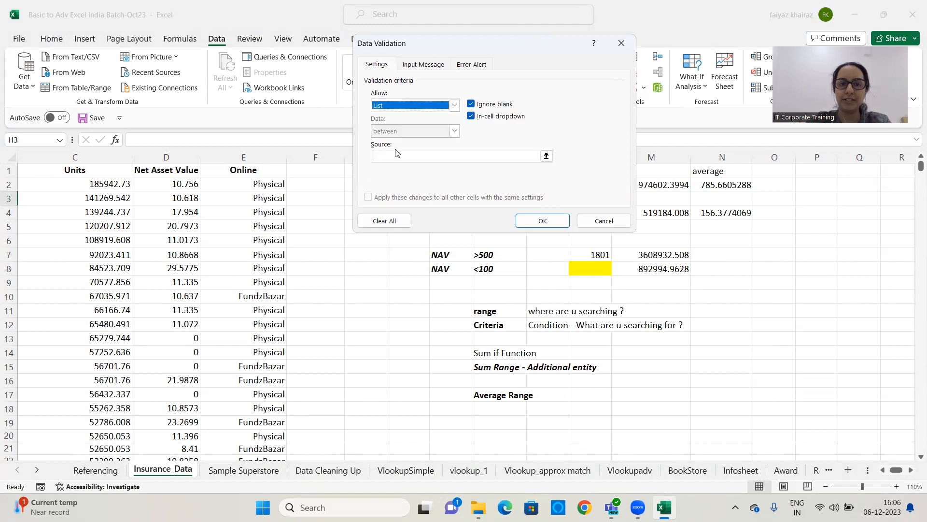
left_click(551, 152)
left_click_drag(896, 469, 858, 472)
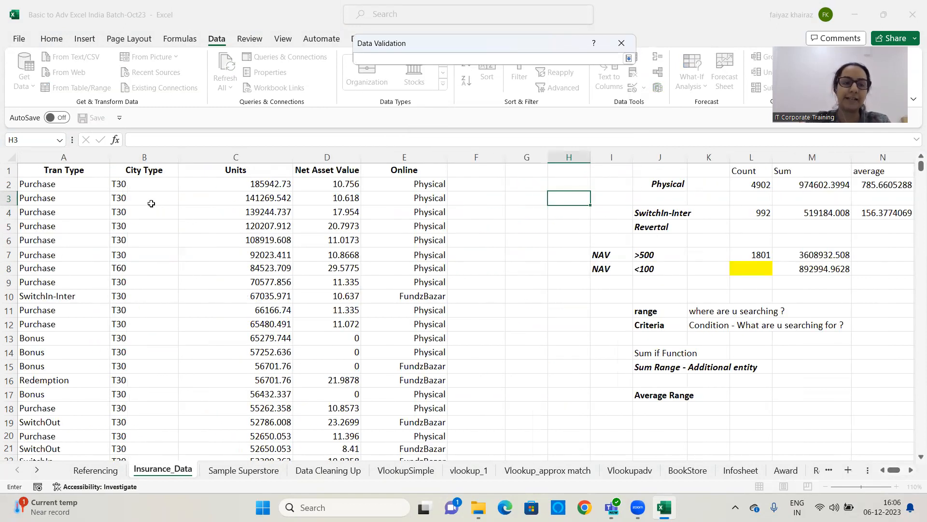
left_click(129, 186)
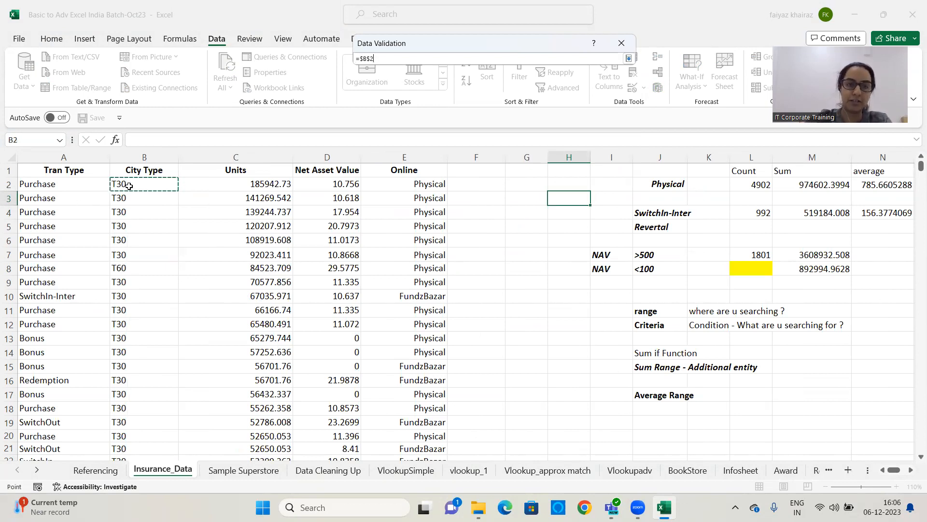
key("ctrl+shift+Down")
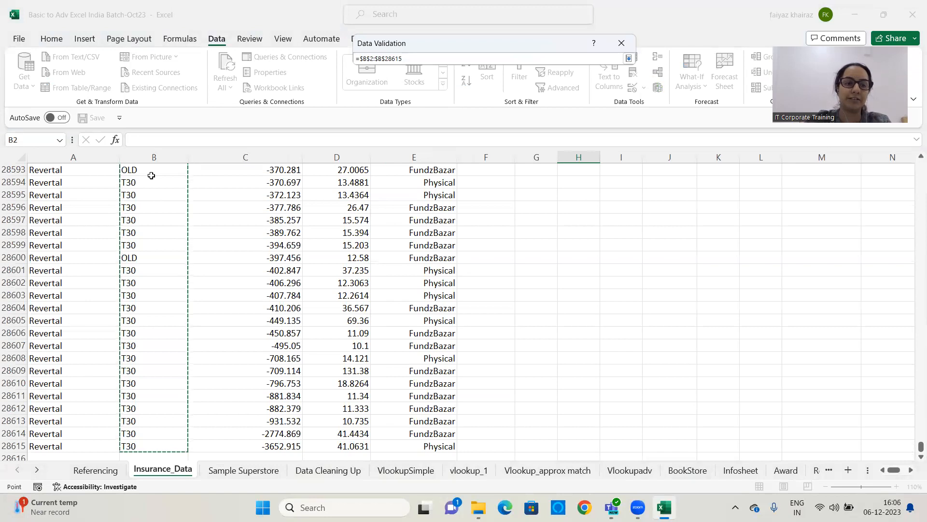
left_click(631, 58)
left_click(542, 219)
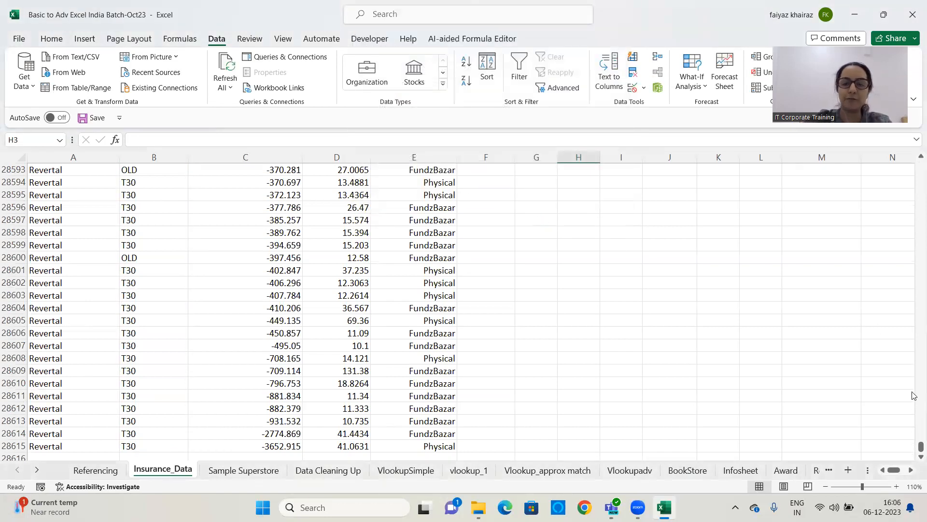
Pick OLD and then T60 from the new H3 dropdown
key("ctrl+BackSpace")
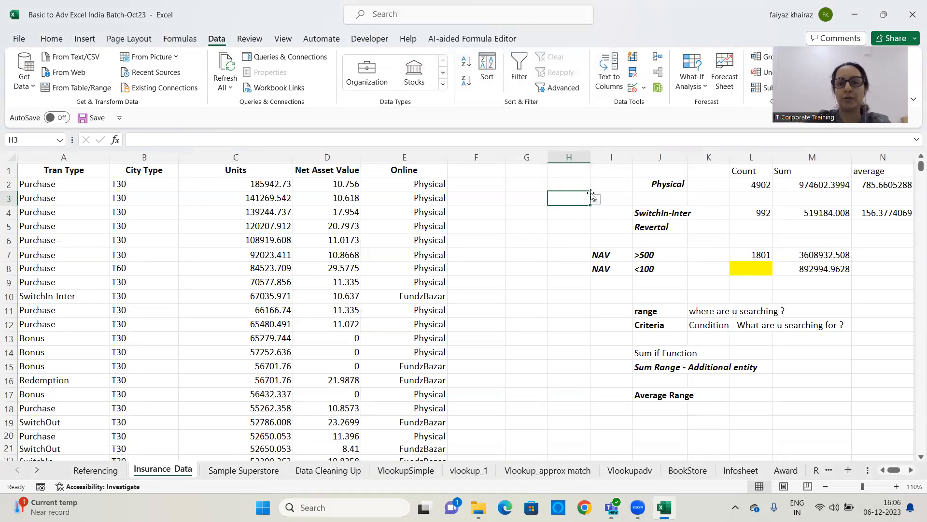
left_click(595, 199)
left_click(561, 232)
left_click(595, 198)
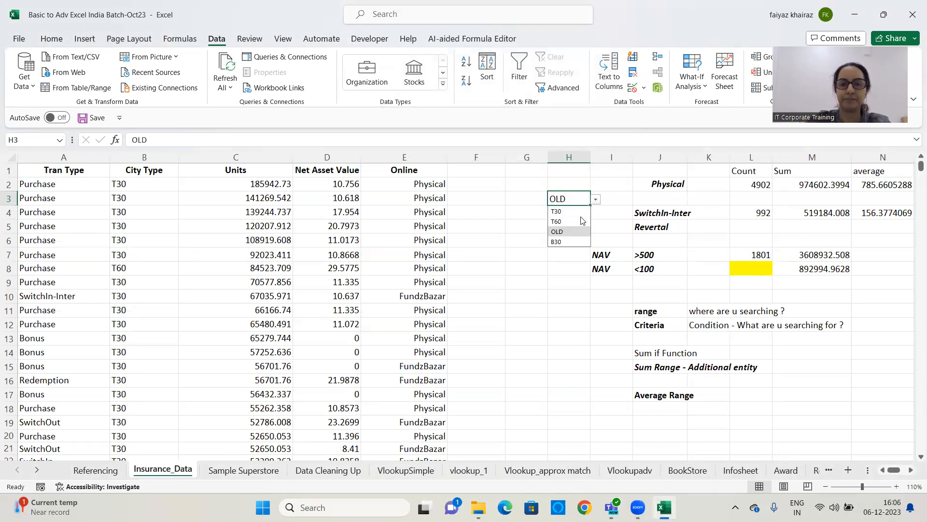
left_click(570, 223)
Add a List data validation to cell G6 using the Units range C4:C14 as its source
left_click(527, 240)
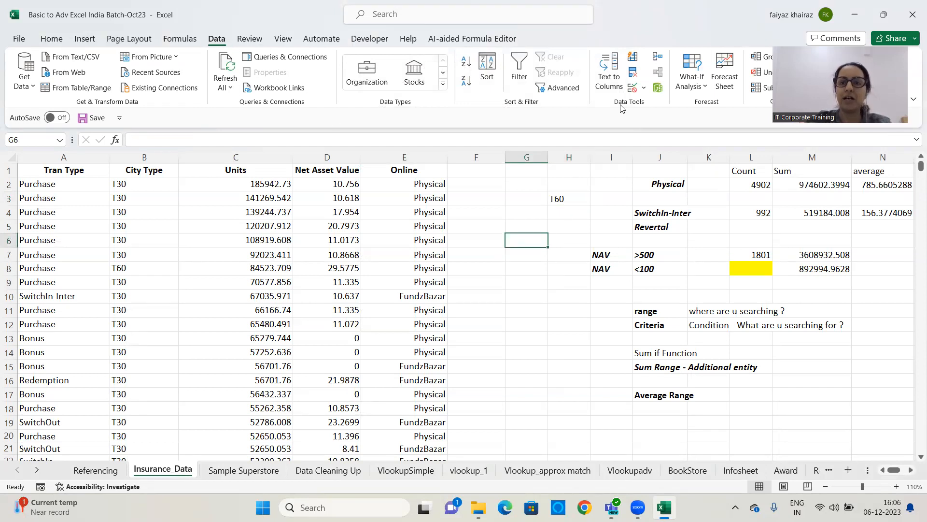
left_click(644, 87)
left_click(658, 107)
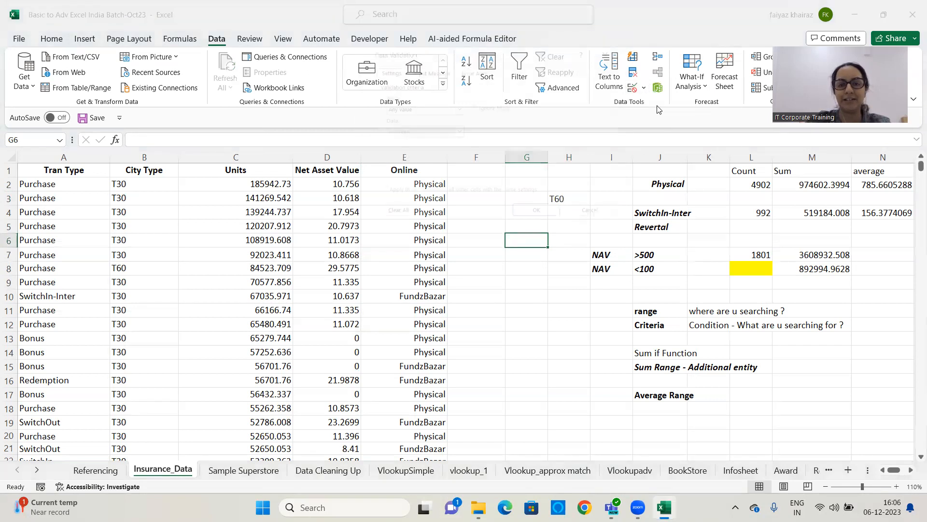
left_click(455, 105)
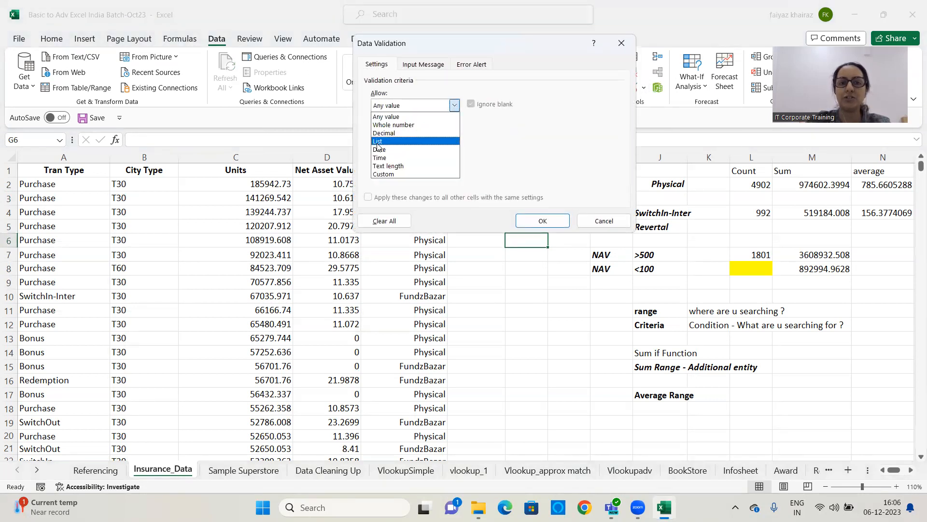
left_click(377, 141)
left_click(549, 155)
left_click_drag(261, 217, 283, 355)
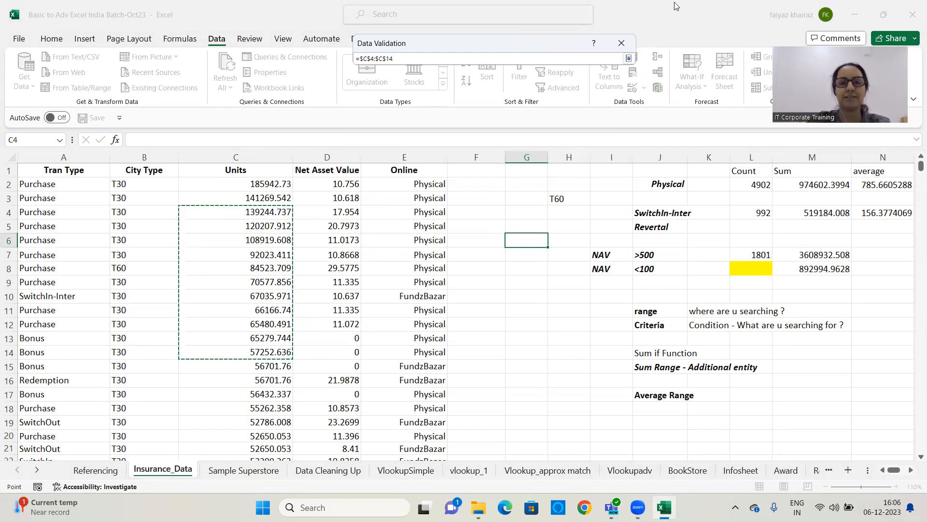
left_click(628, 59)
left_click(541, 220)
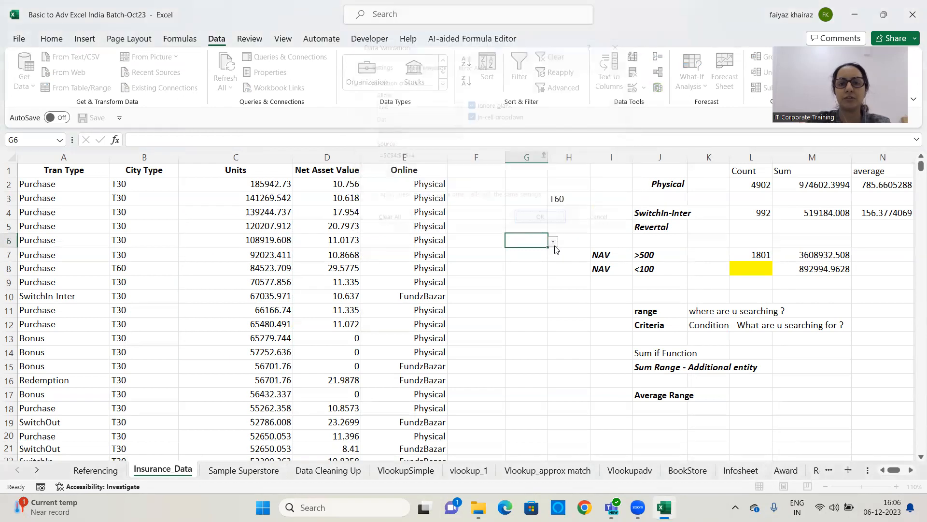
Pick 92023.411 and then 67035.971 from the G6 dropdown
left_click(553, 241)
left_click(530, 284)
left_click(553, 240)
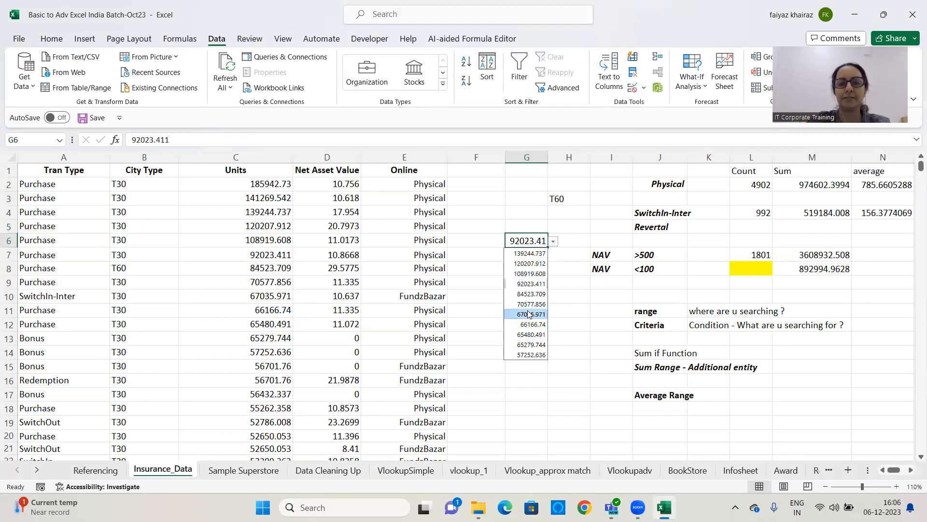
left_click(531, 314)
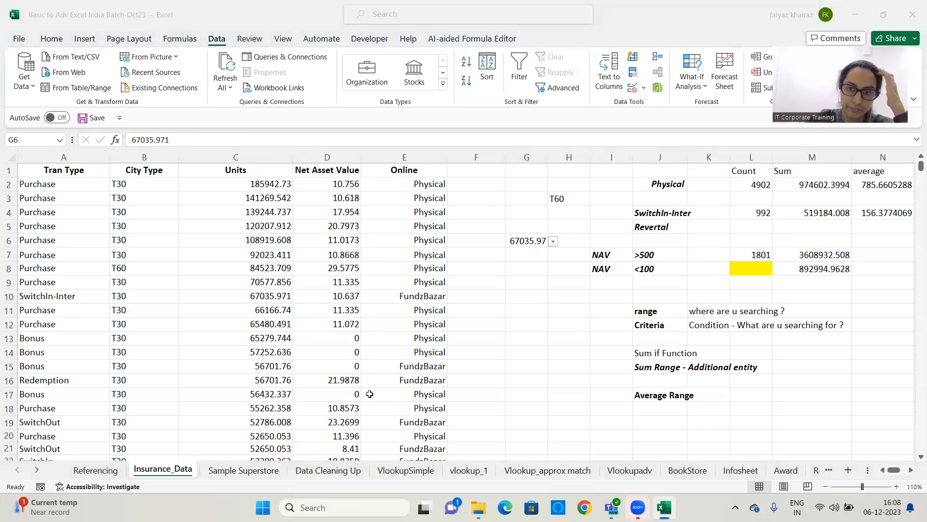
Enter =AVERAGEIF(D:D,J7) in N7 to average Net Asset Values above 500
left_click(903, 469)
left_click(912, 470)
left_click(912, 470)
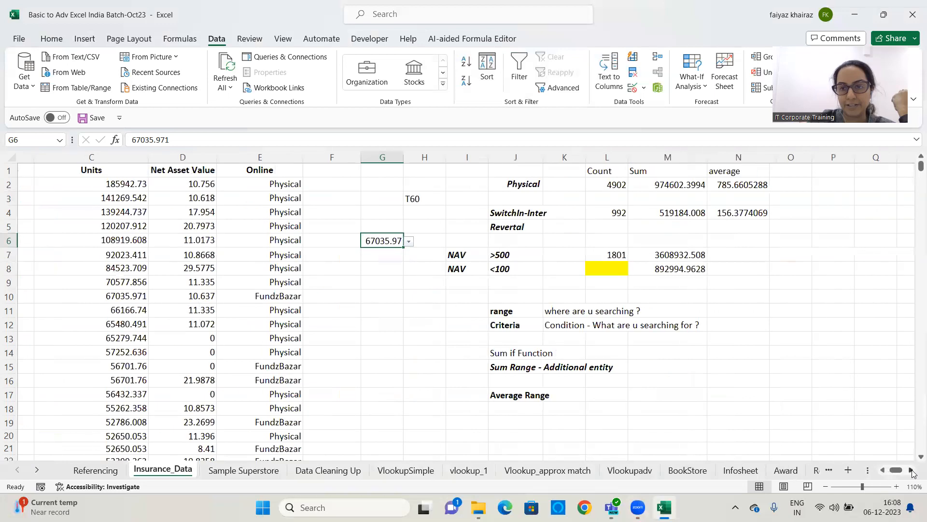
left_click(912, 470)
left_click(660, 268)
left_click(616, 250)
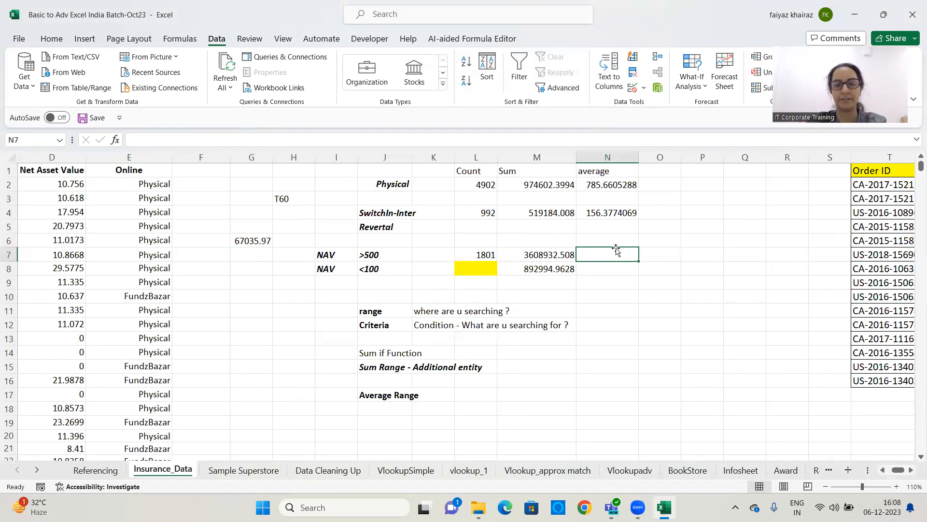
type("=a")
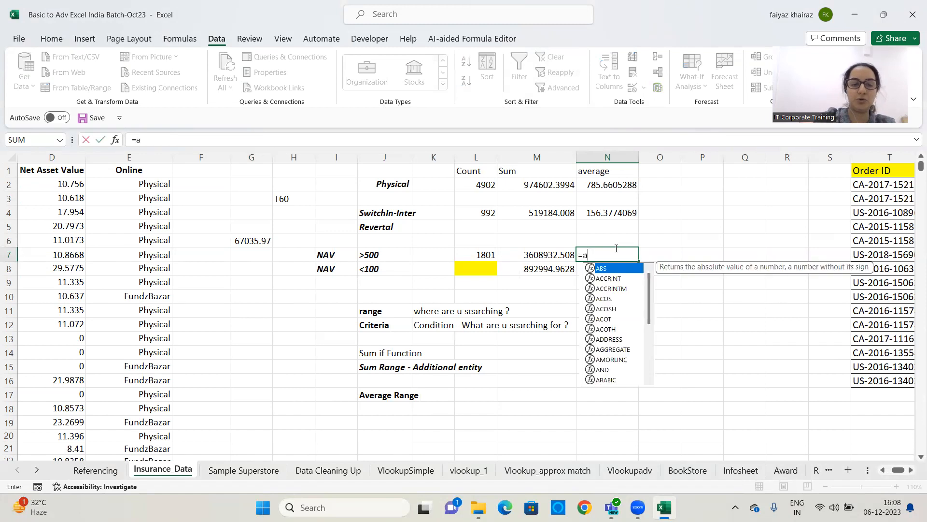
type("verageif")
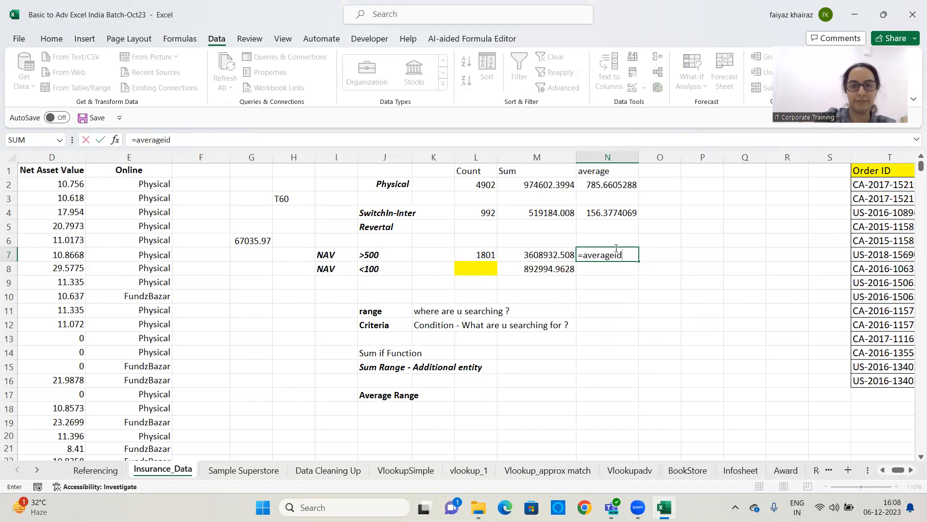
type("(")
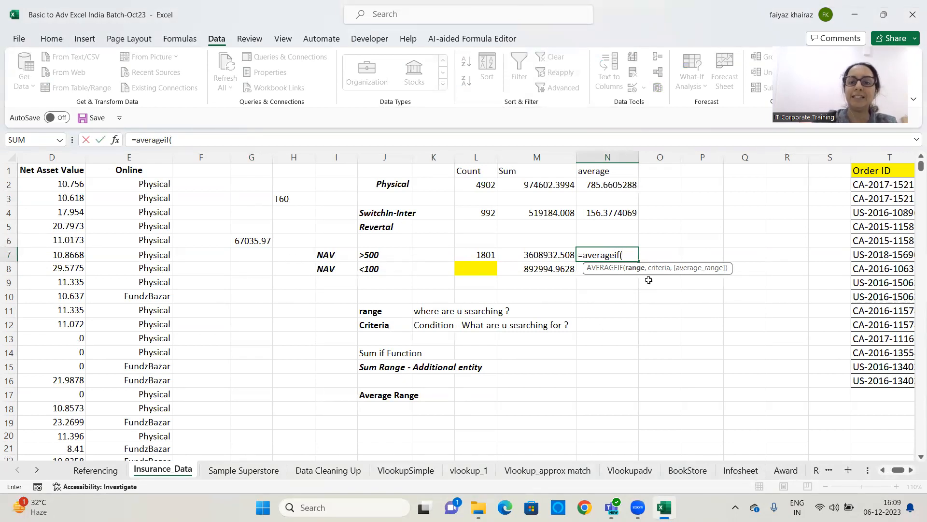
left_click(49, 157)
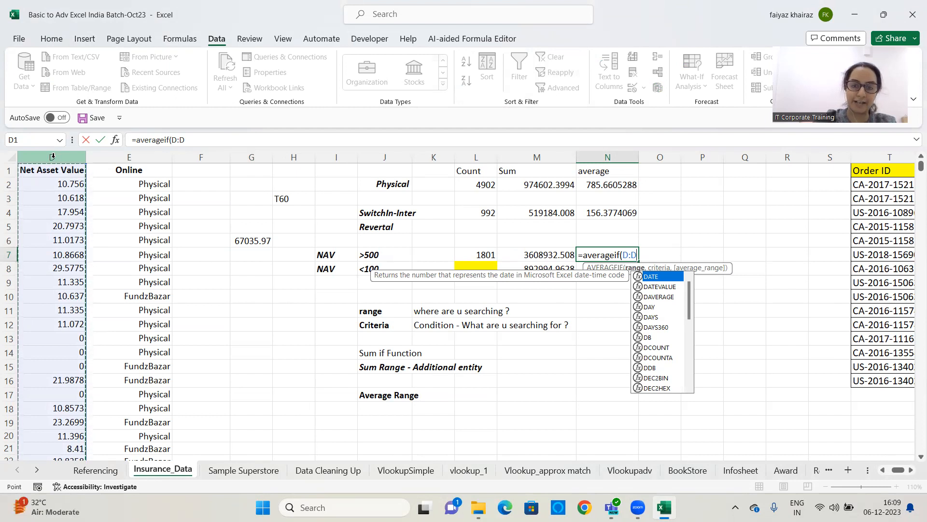
type(",")
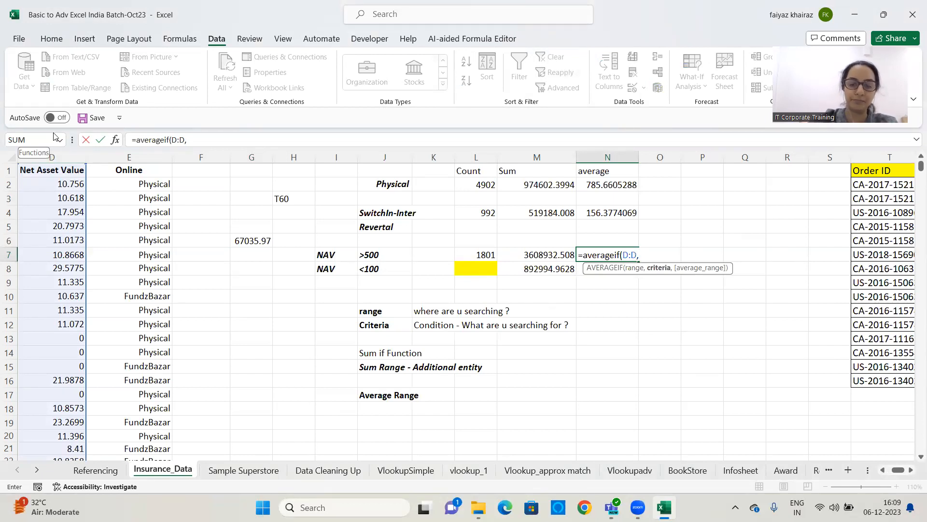
type(",")
key("BackSpace")
left_click(377, 255)
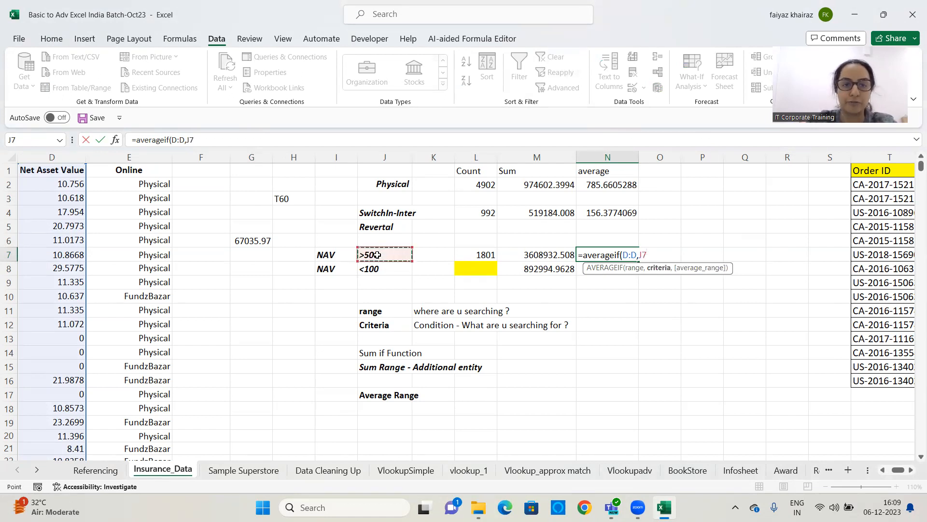
type(")")
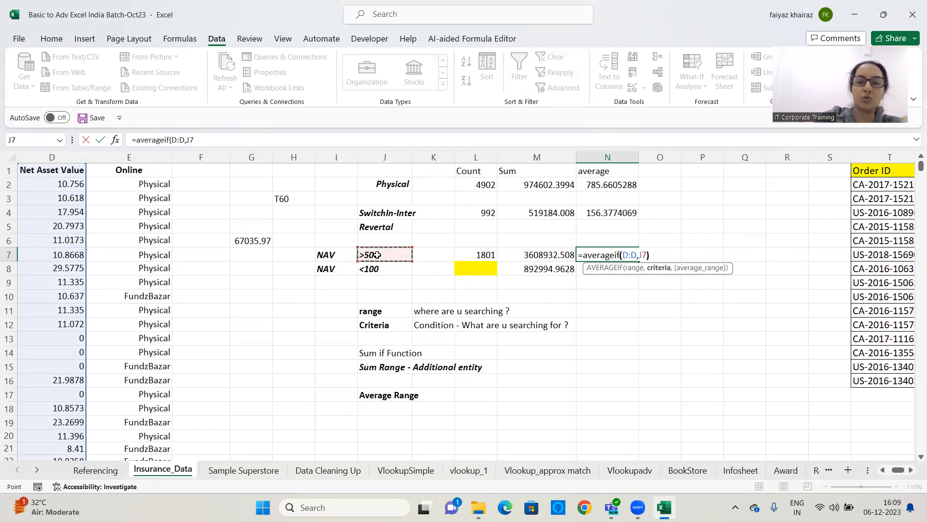
key("Return")
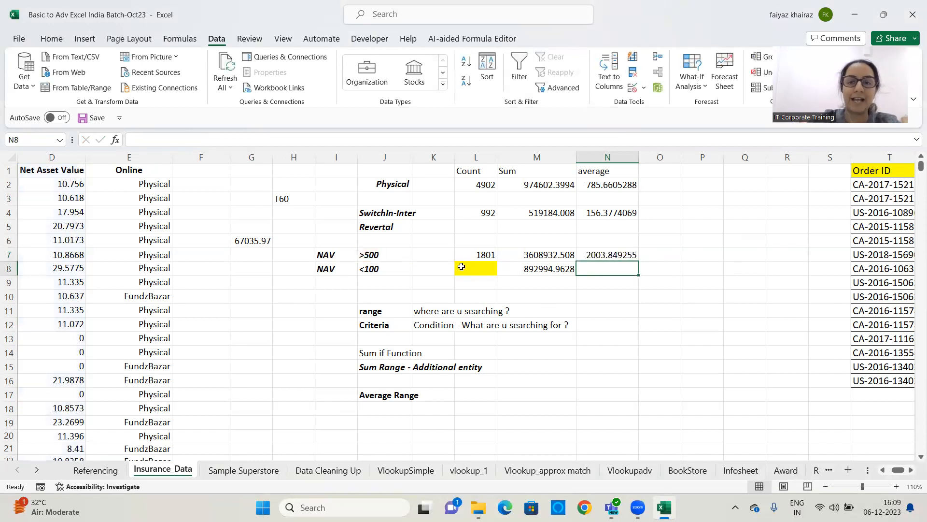
left_click(594, 255)
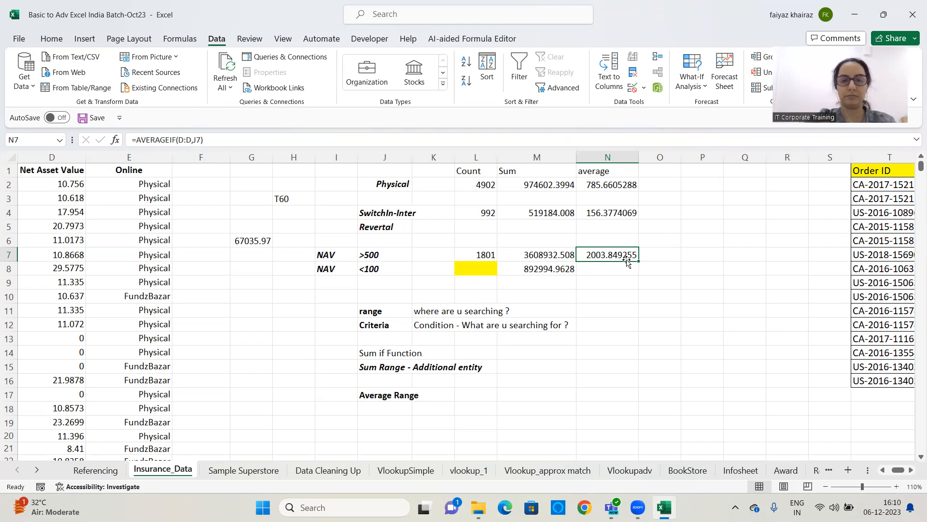
Enter =AVERAGEIF(D:D,J8) in N8 to average Net Asset Values below 100
left_click(625, 265)
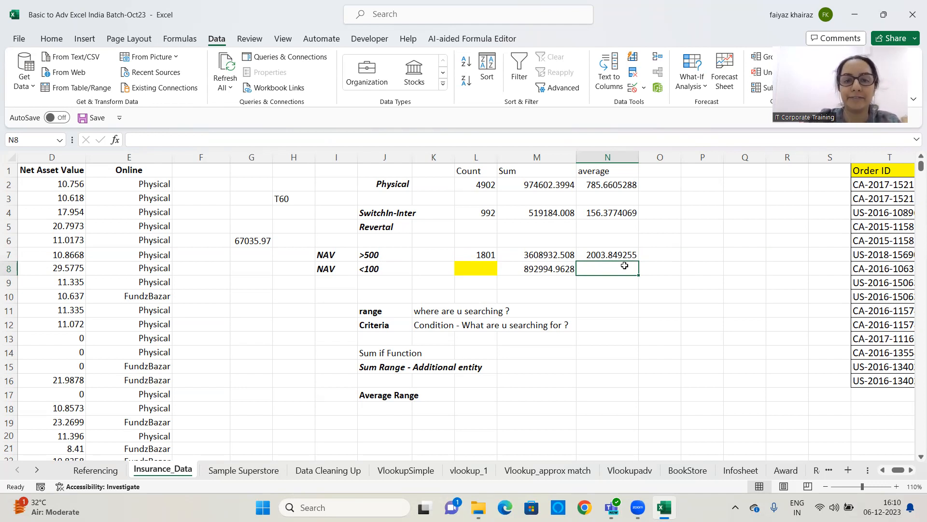
type("=a")
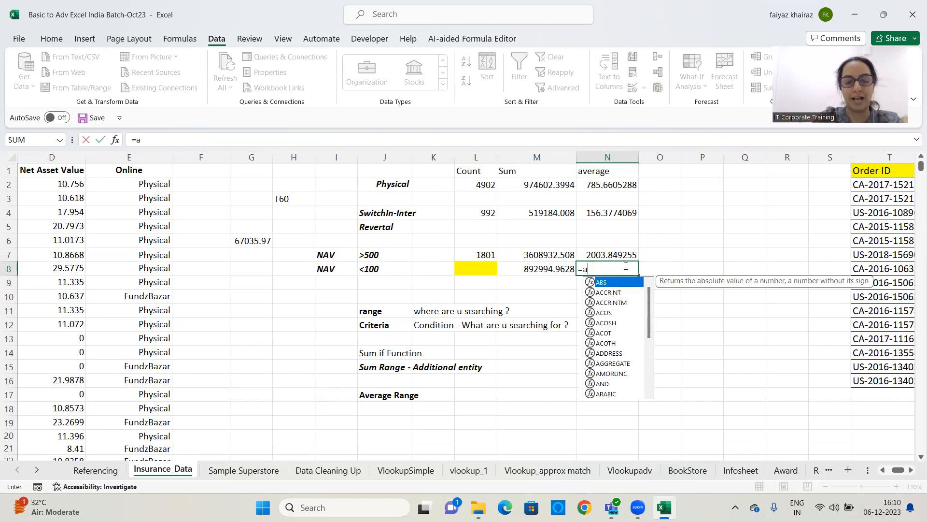
type("vera")
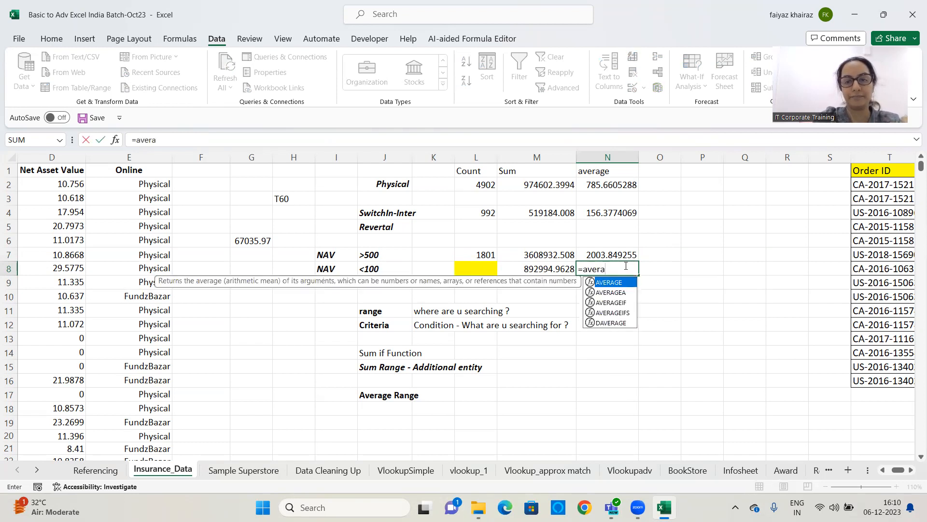
type("geif(")
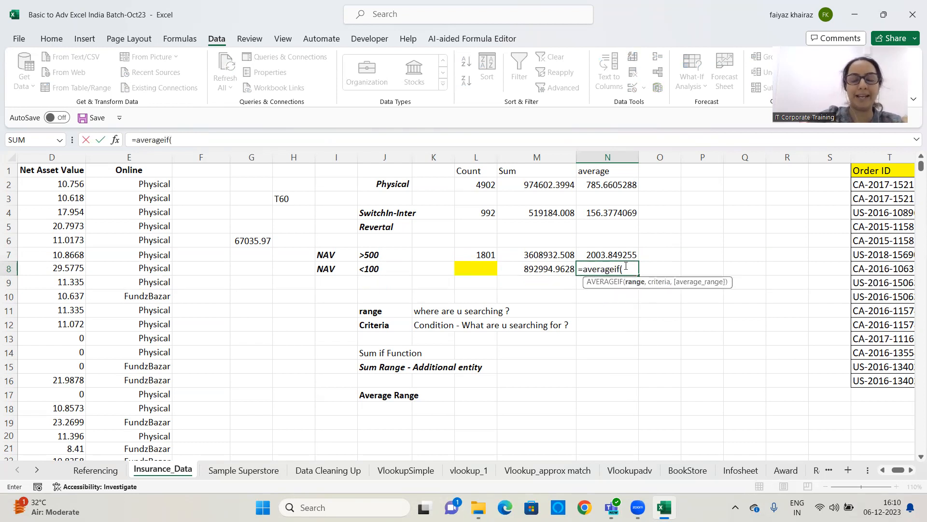
left_click(49, 157)
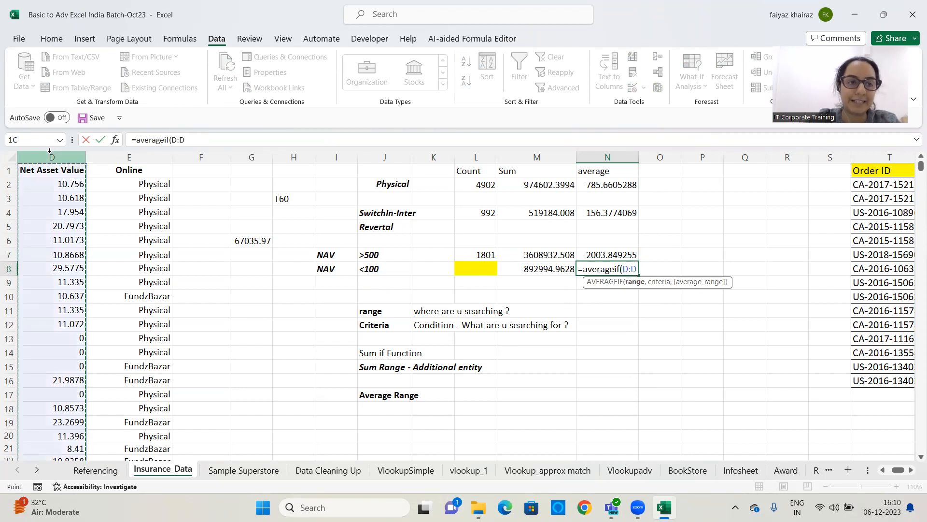
type(",")
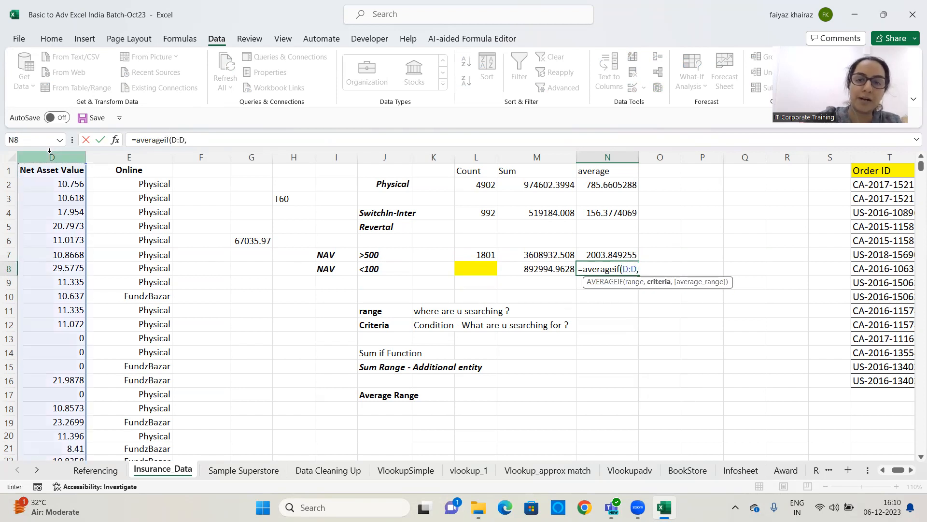
left_click(393, 267)
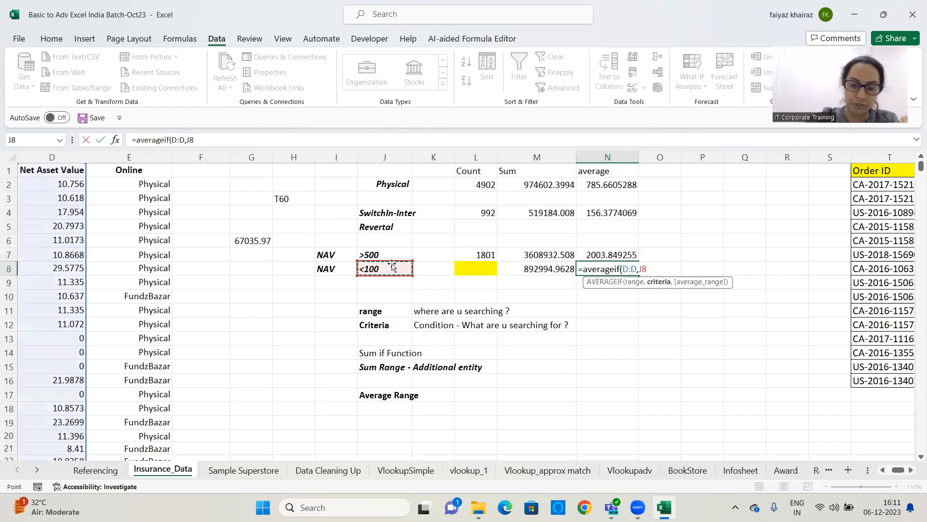
type(")")
key("Return")
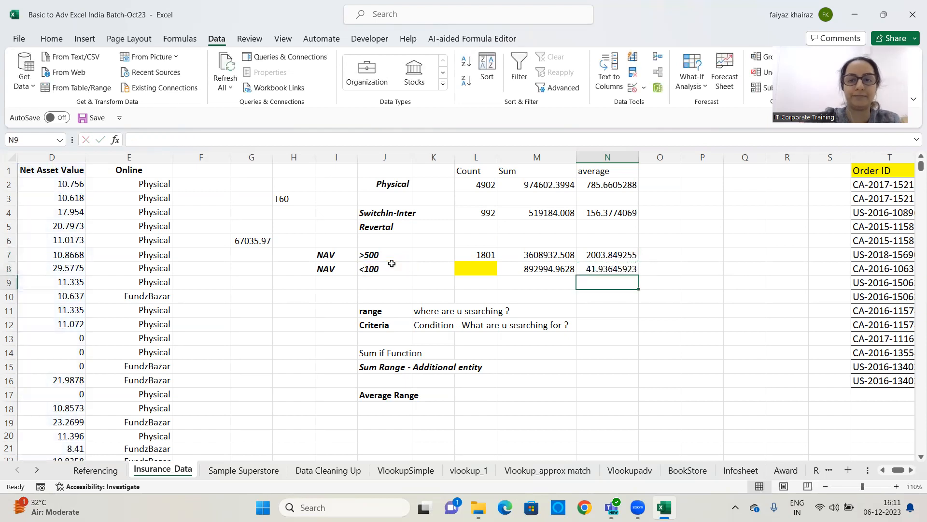
left_click(596, 272)
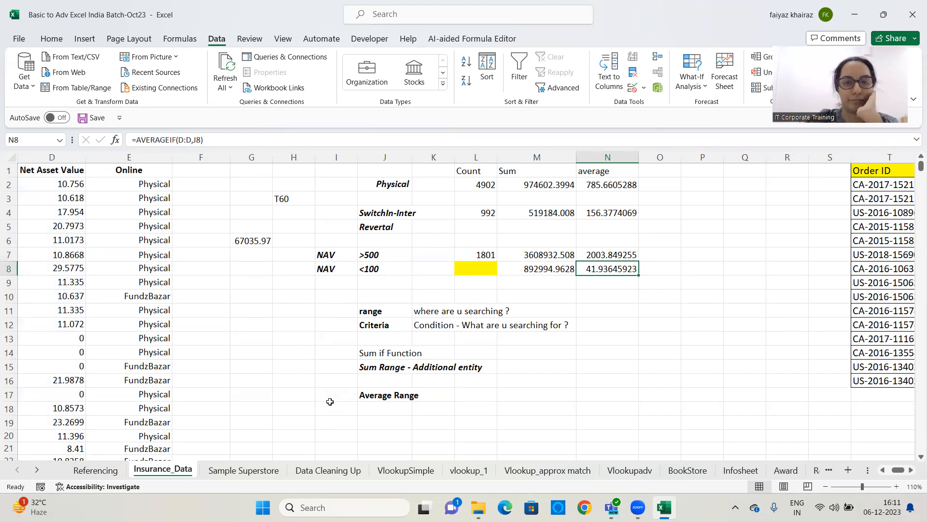
left_click(635, 299)
left_click(634, 295)
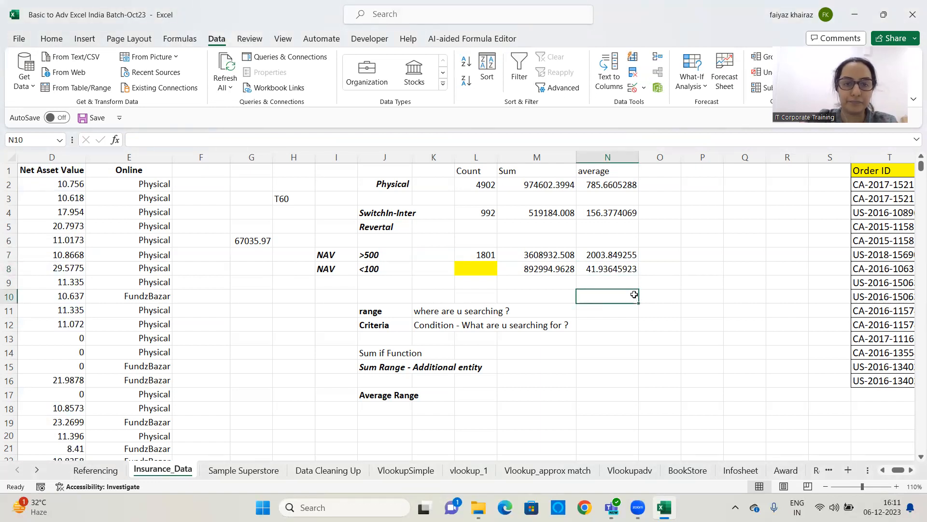
Enter the criteria label Units in P2 and the criterion >100 in P3
left_click(700, 181)
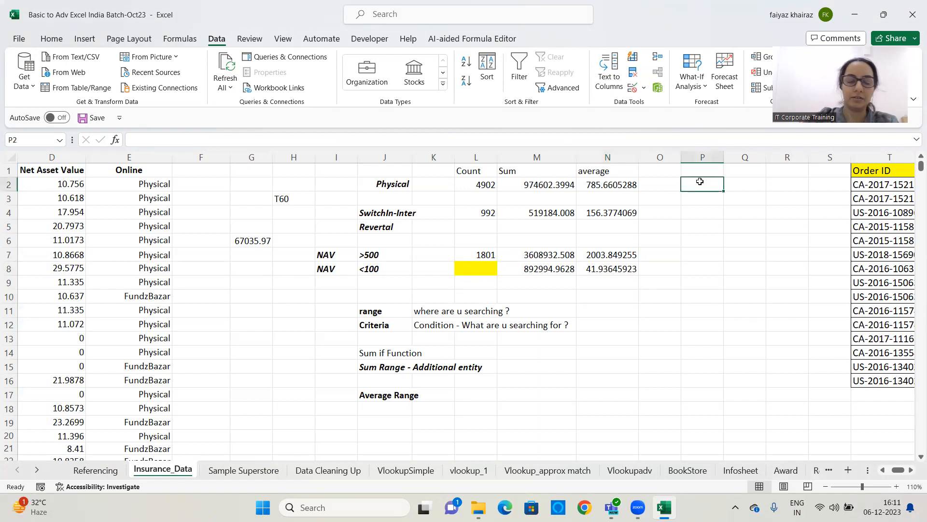
type("Units")
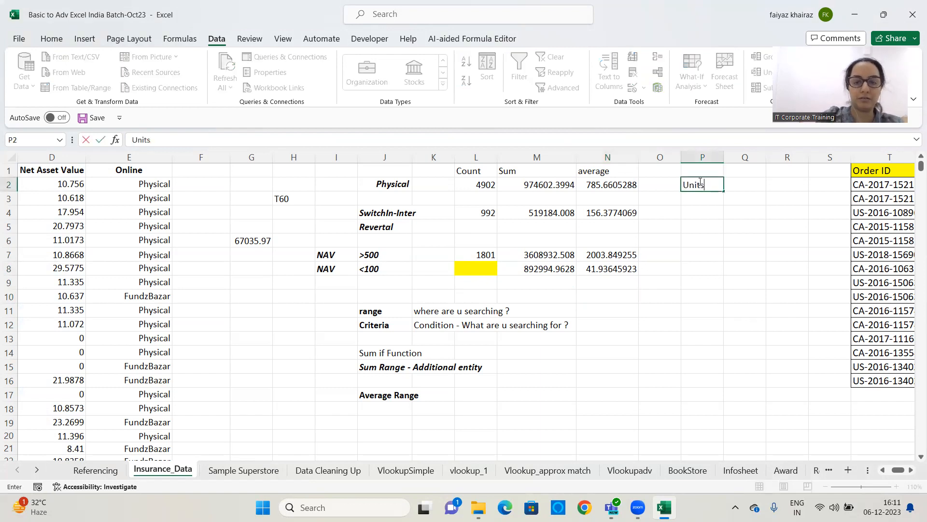
key("Return")
type(">100")
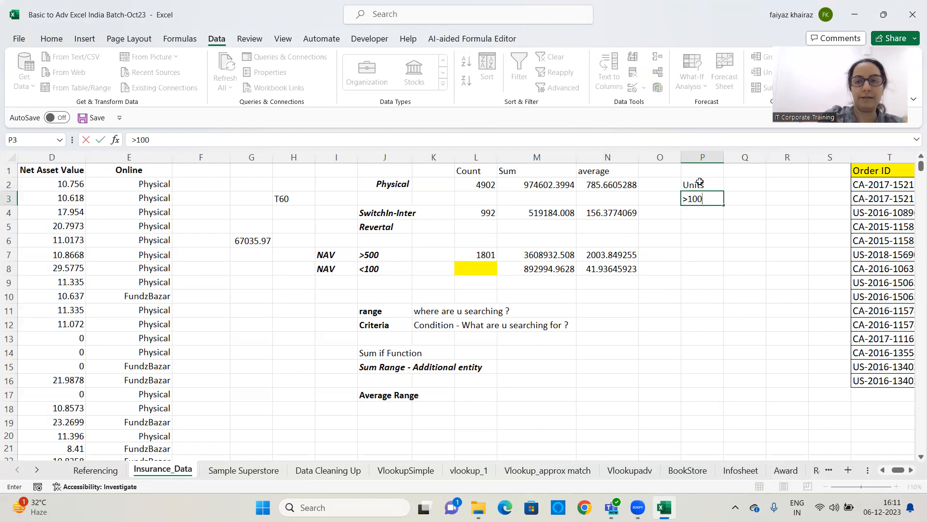
key("Return")
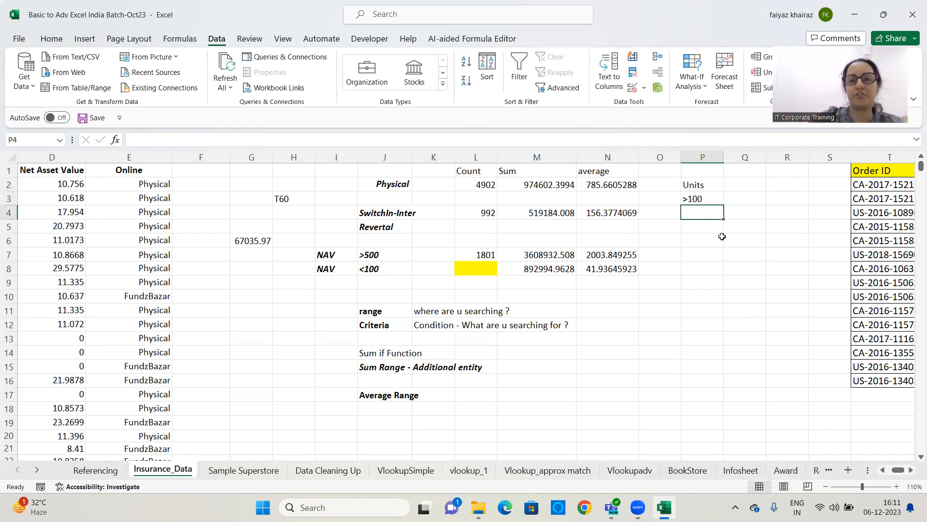
Enter the label City type in P5 and the criterion T30 in P6
left_click(704, 227)
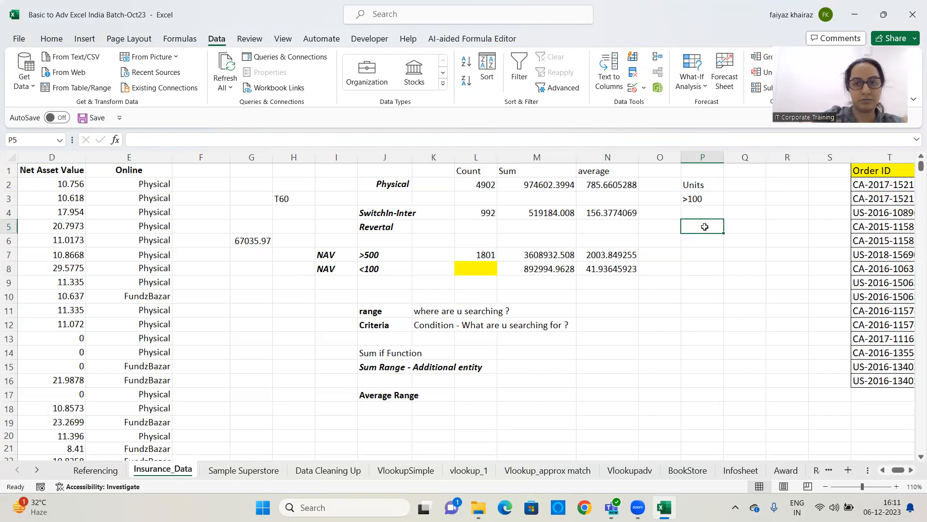
mouse_move(899, 471)
left_mouse_down()
mouse_move(868, 468)
mouse_move(904, 470)
left_mouse_up()
type("City ")
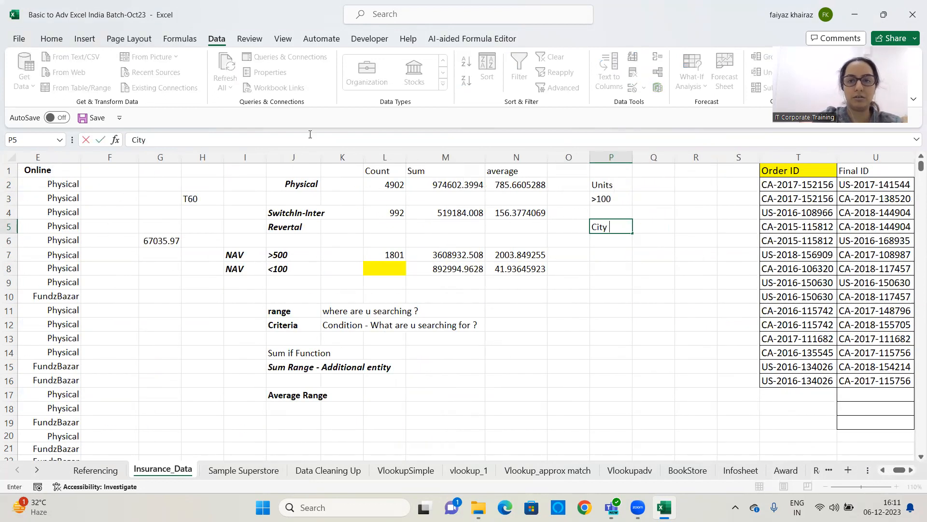
type("type")
key("BackSpace")
key("BackSpace")
type("pe")
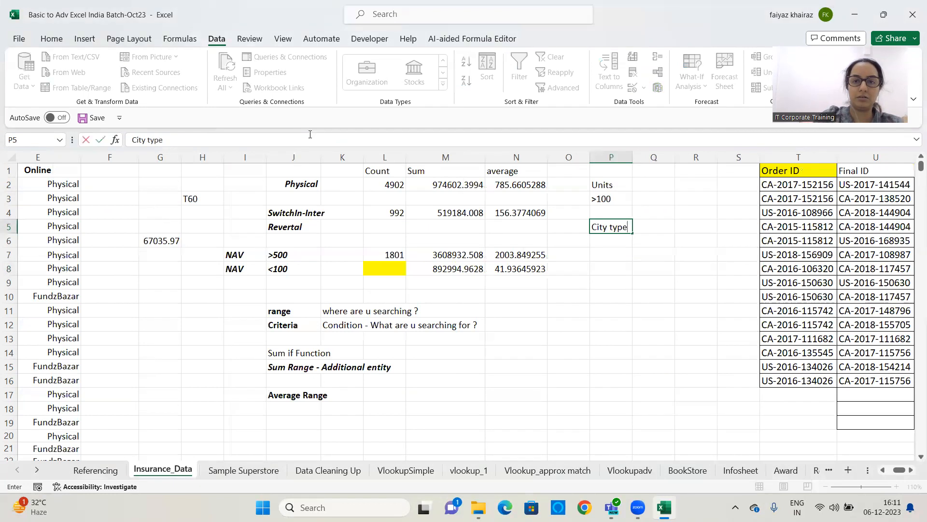
left_click(592, 338)
left_click(665, 170)
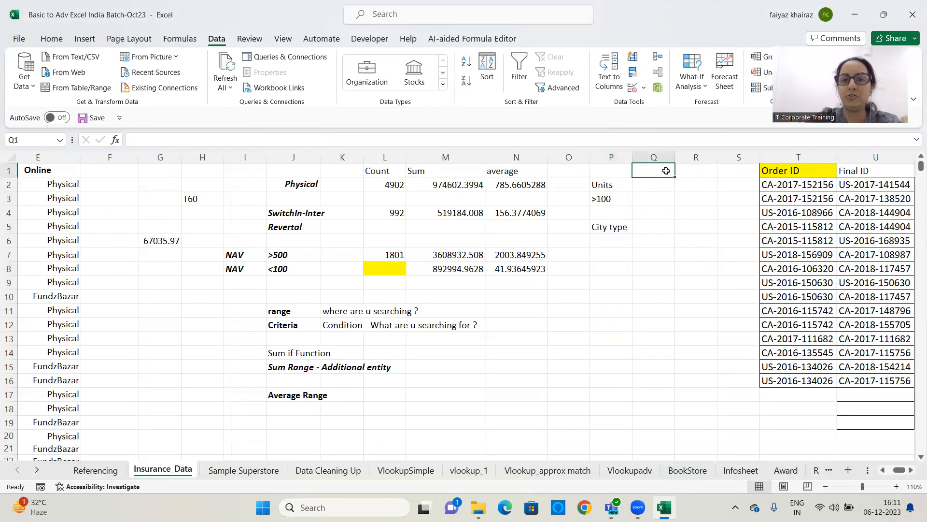
left_click(610, 240)
type("T")
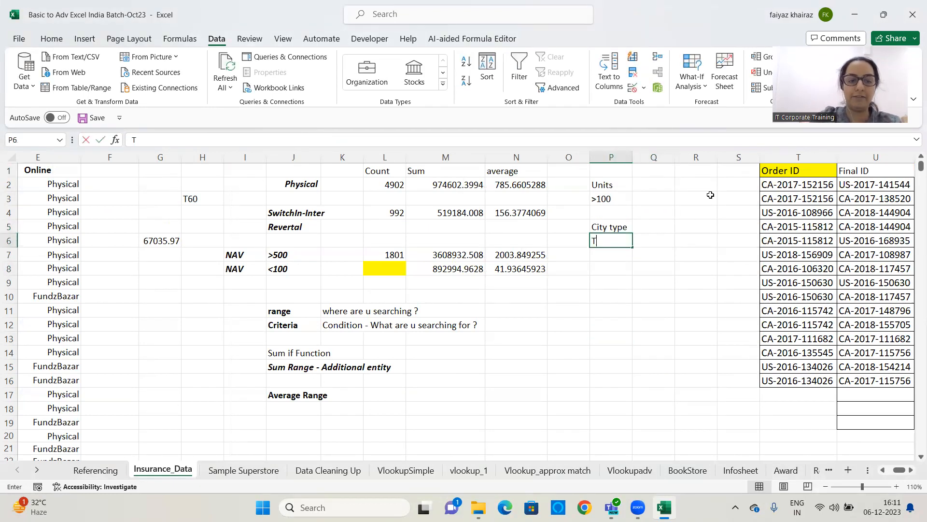
type("30")
key("Tab")
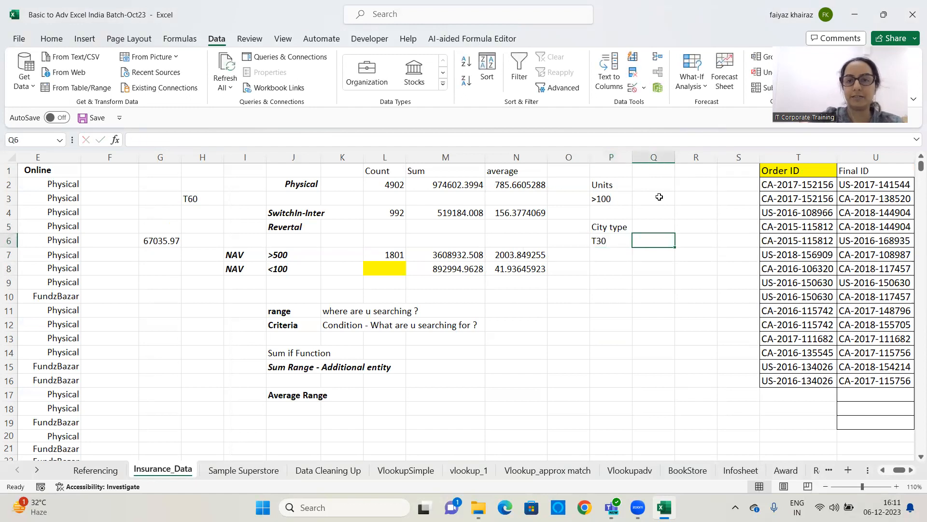
Enter the column headers Sum, Count and Average in Q1 to S1
left_click(657, 171)
type("SUm")
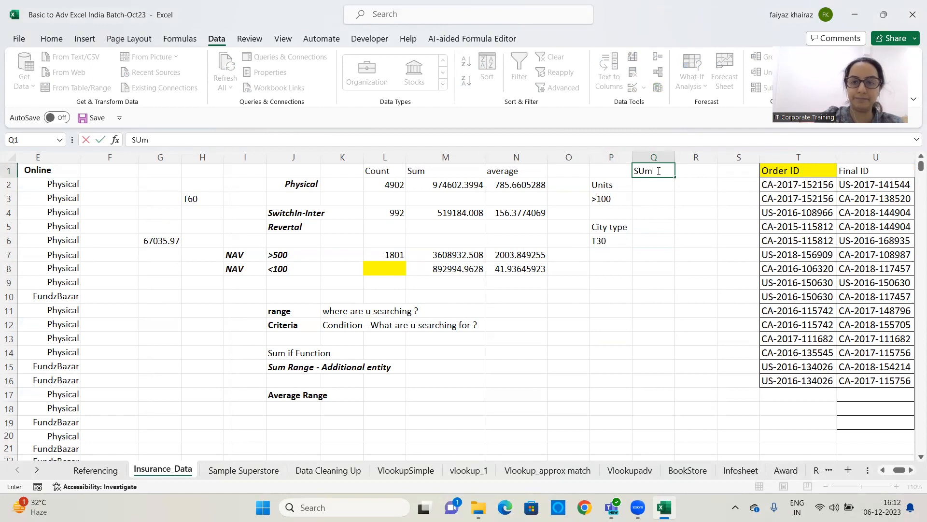
key("Tab")
type("Count")
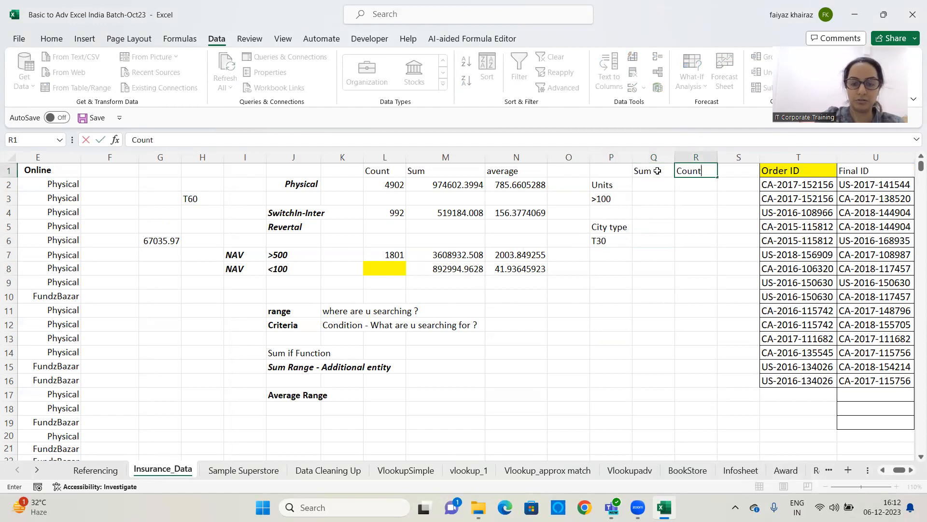
key("Tab")
type("Average")
left_click_drag(688, 283, 689, 269)
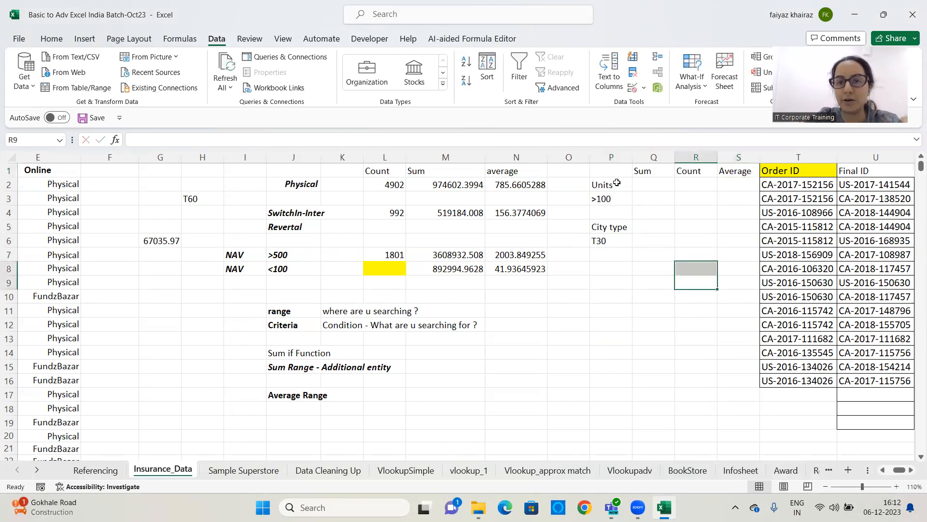
Apply a thick outside border around the criteria block P1:S7
left_click_drag(613, 171, 742, 255)
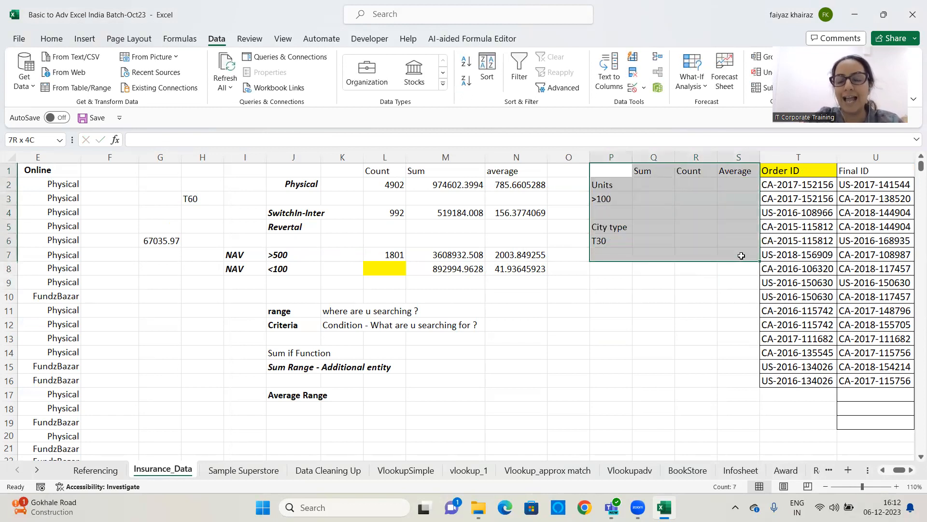
left_click(54, 39)
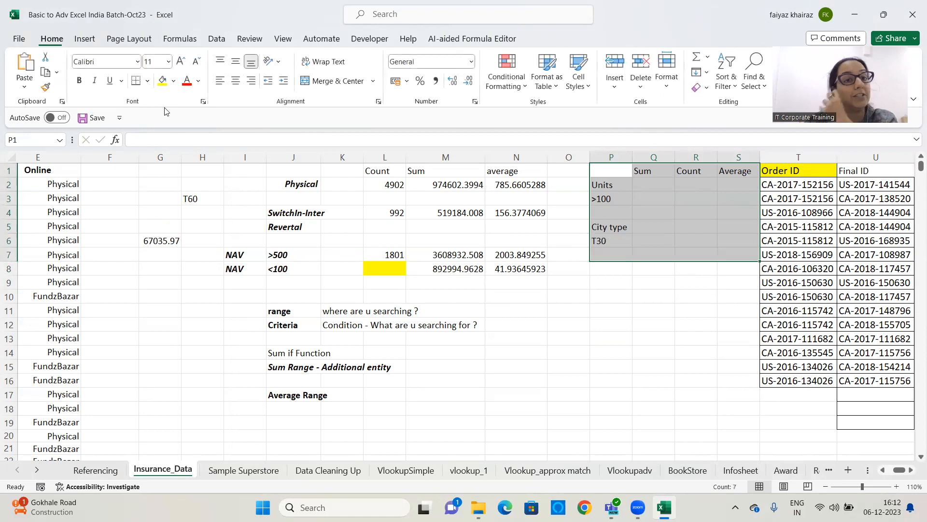
left_click(148, 81)
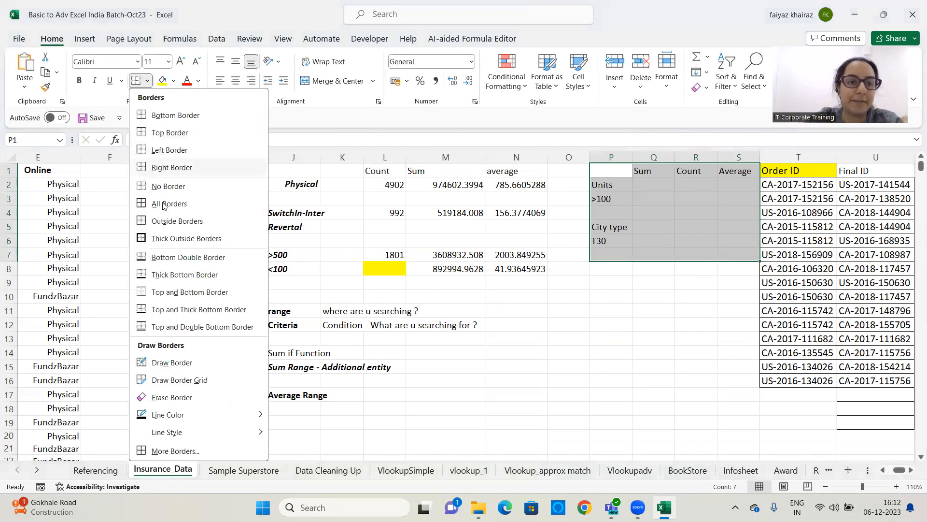
left_click(162, 239)
left_click(667, 311)
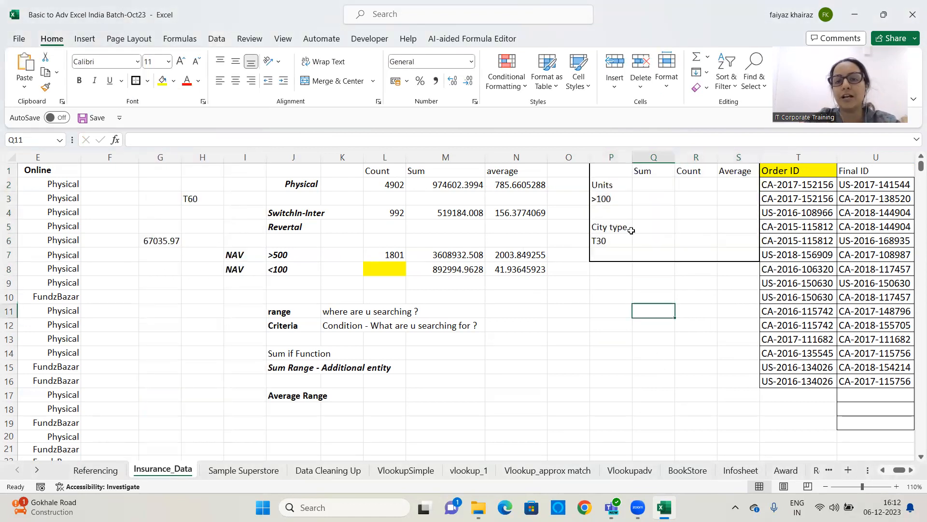
left_click_drag(607, 166, 736, 256)
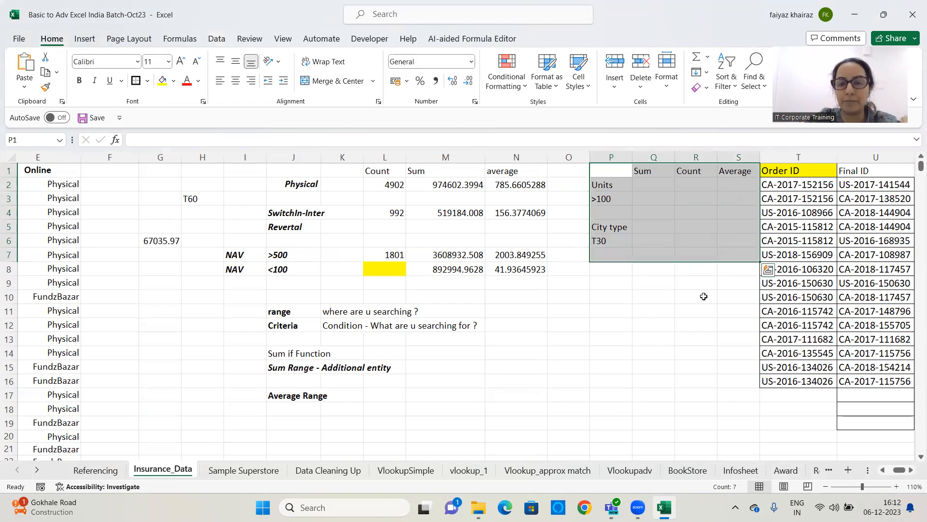
key("ctrl+c")
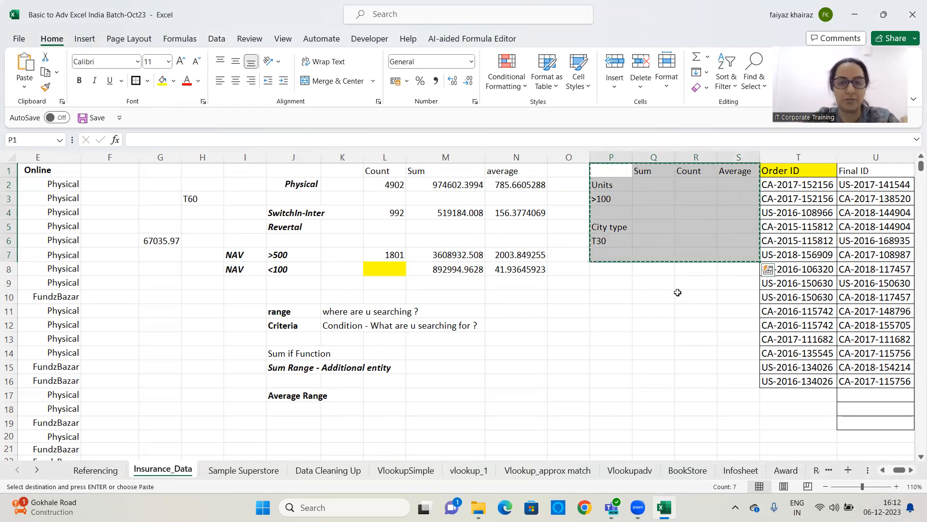
left_click(403, 300)
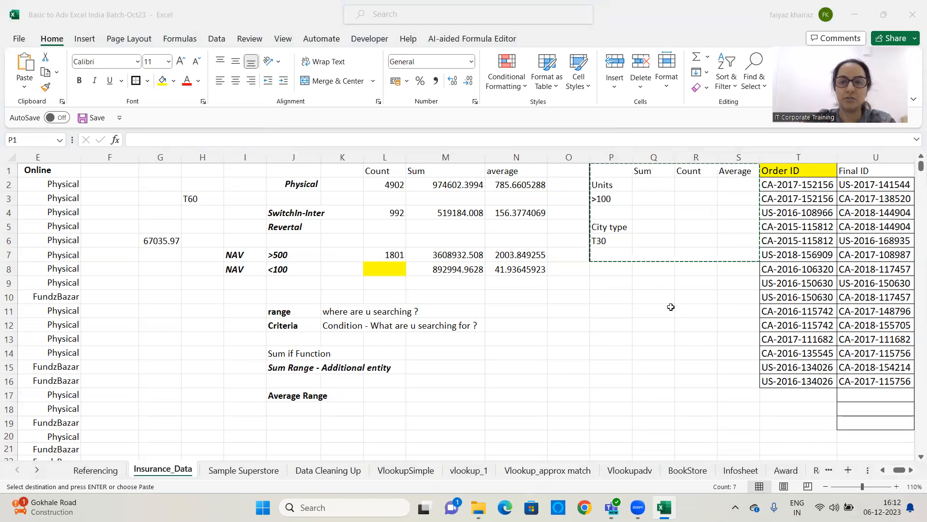
key("Escape")
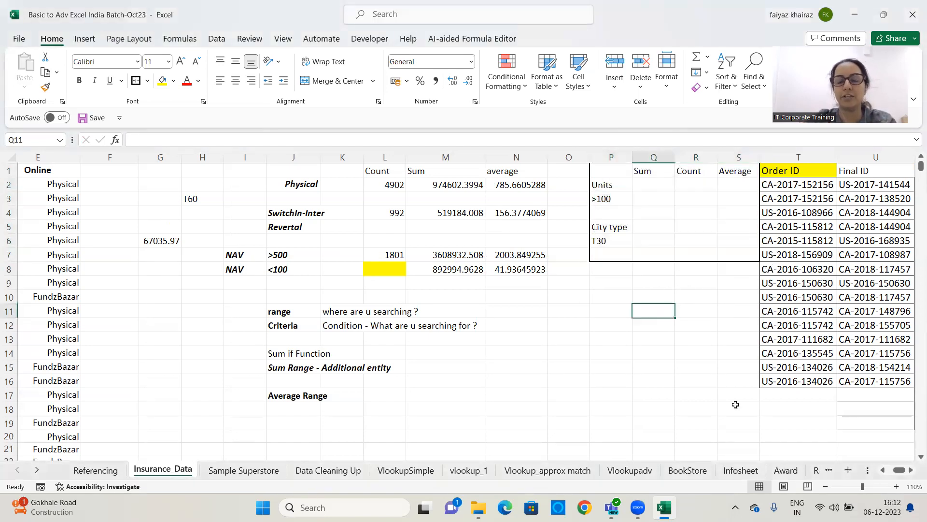
Select Q3 to start the Sum result for units above 100
left_click(911, 470)
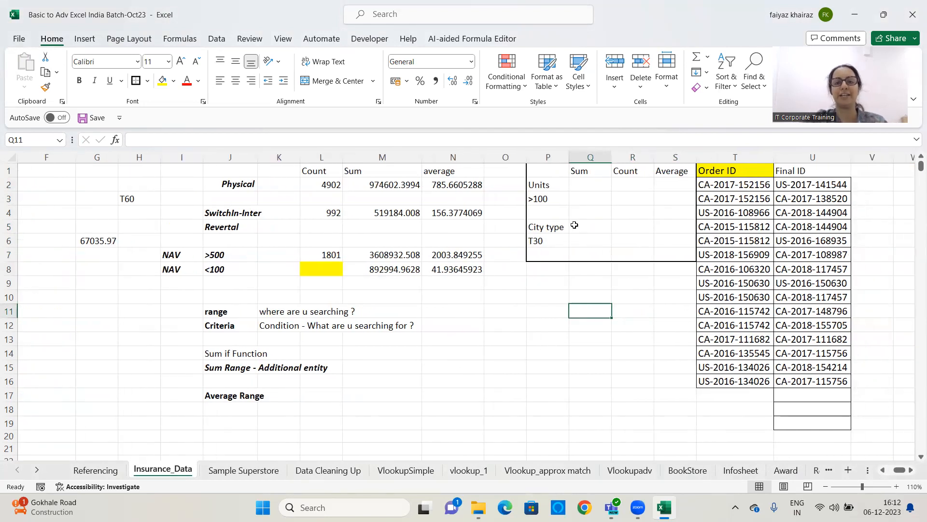
left_click(586, 199)
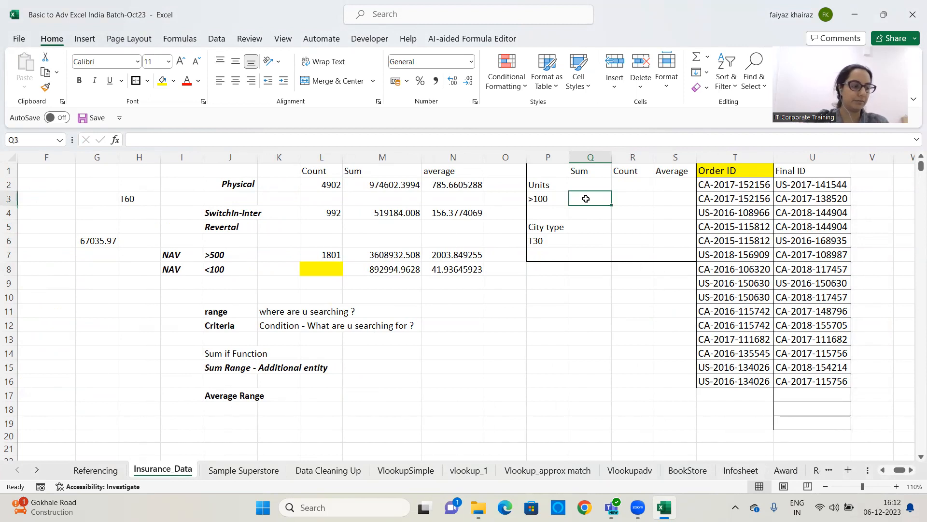
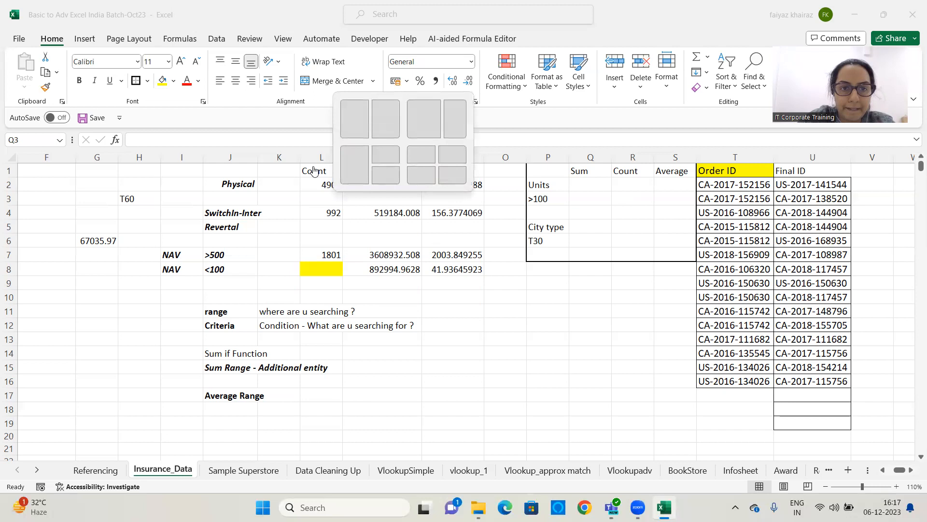
left_click(550, 185)
left_click(545, 199)
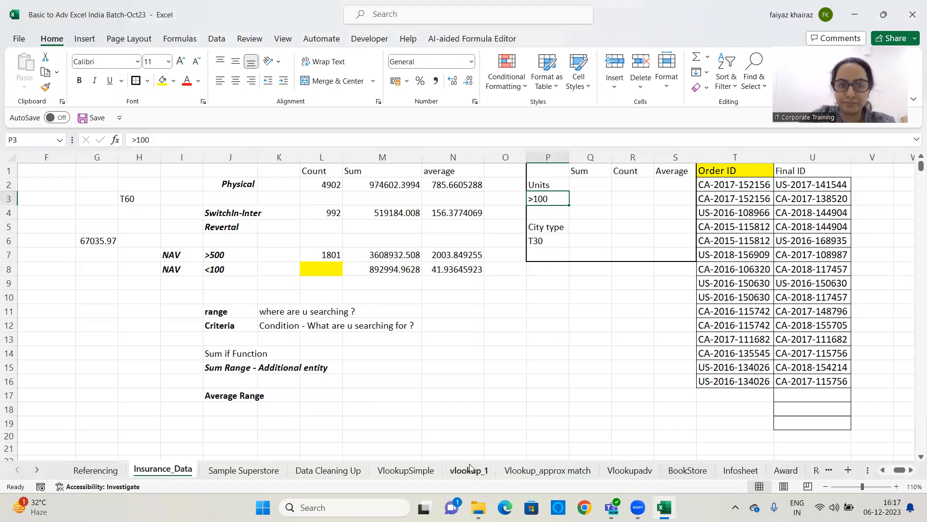
left_click(362, 209)
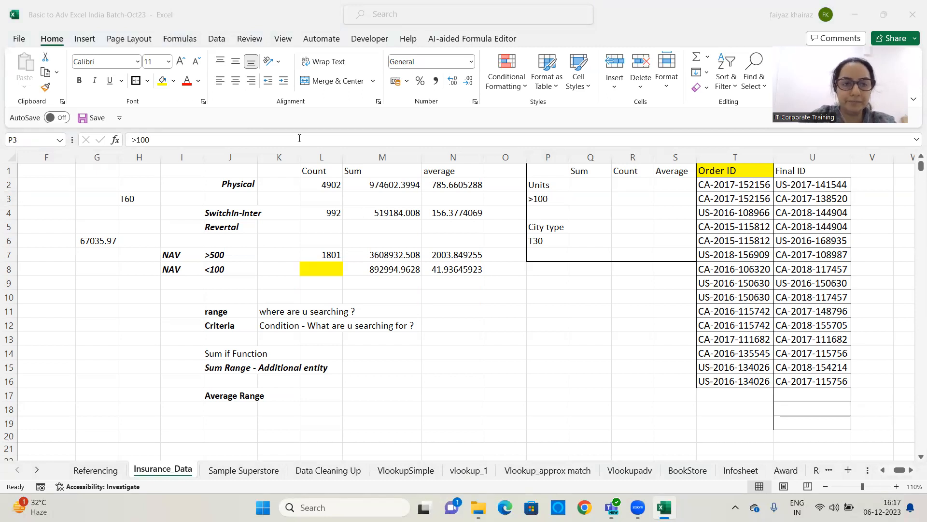
left_click(592, 200)
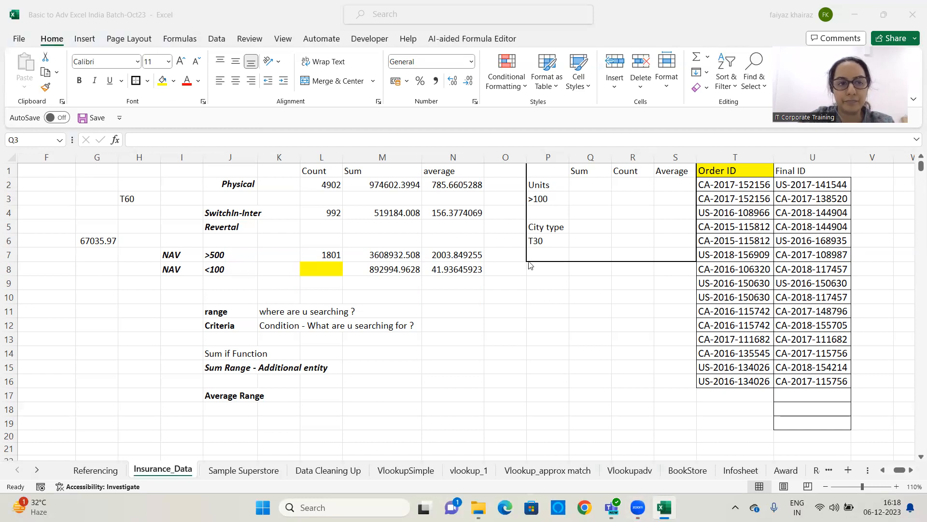
left_click(542, 240)
left_click(542, 243)
left_click(542, 292)
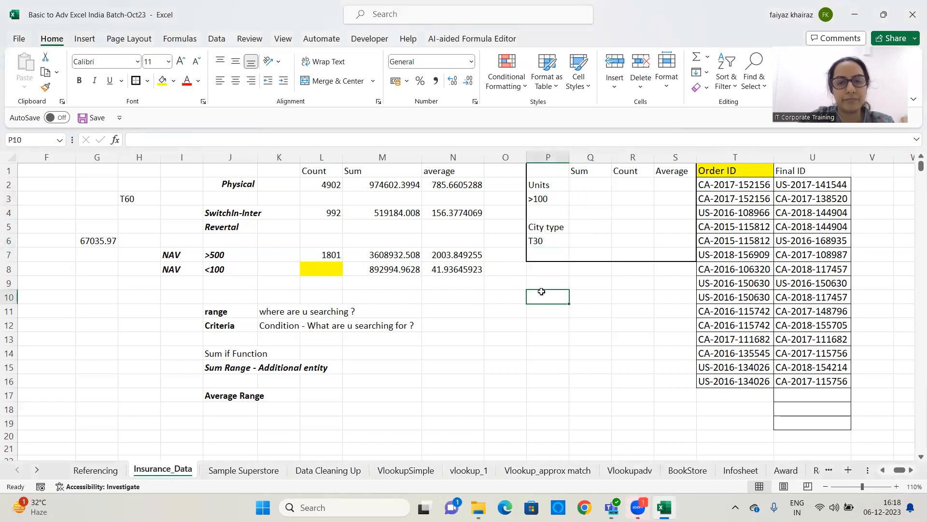
left_click(434, 409)
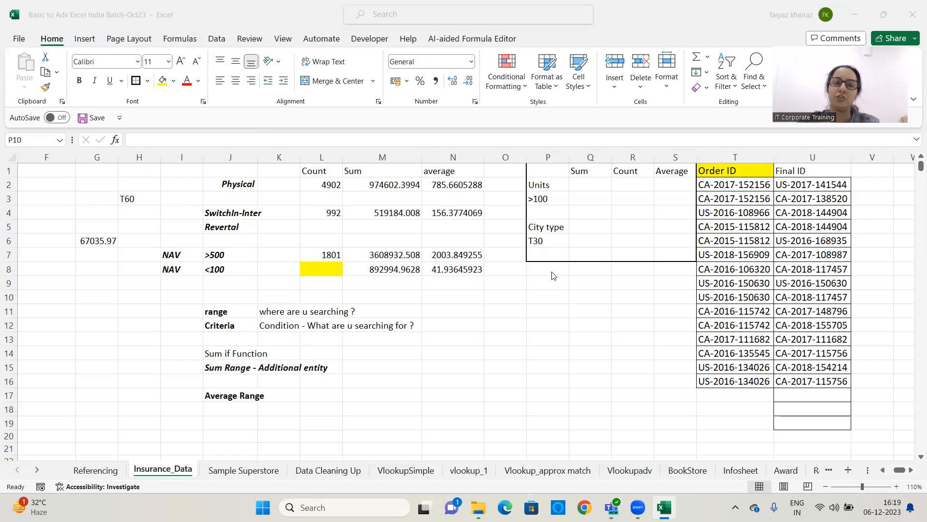
Change the criterion in J2 to NSE using its dropdown list
left_click(239, 184)
left_click(224, 184)
left_click(264, 186)
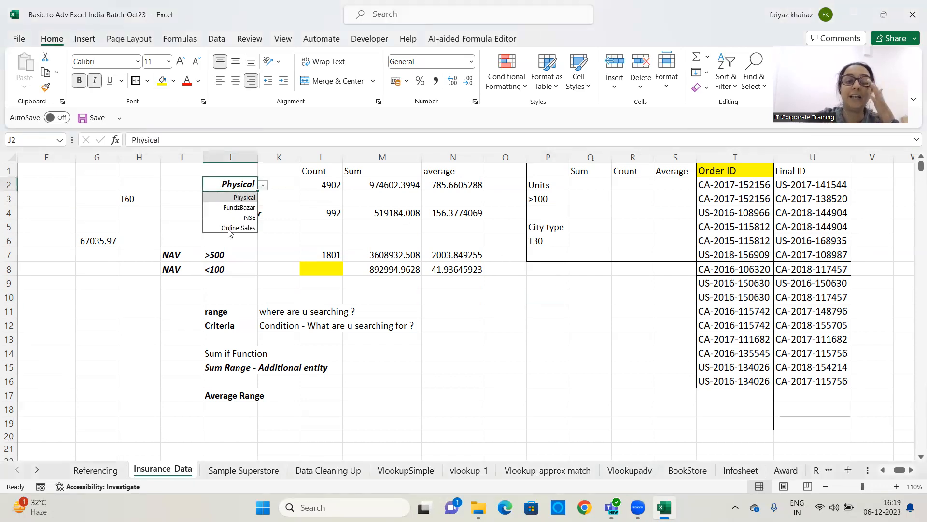
left_click(231, 223)
left_click(242, 207)
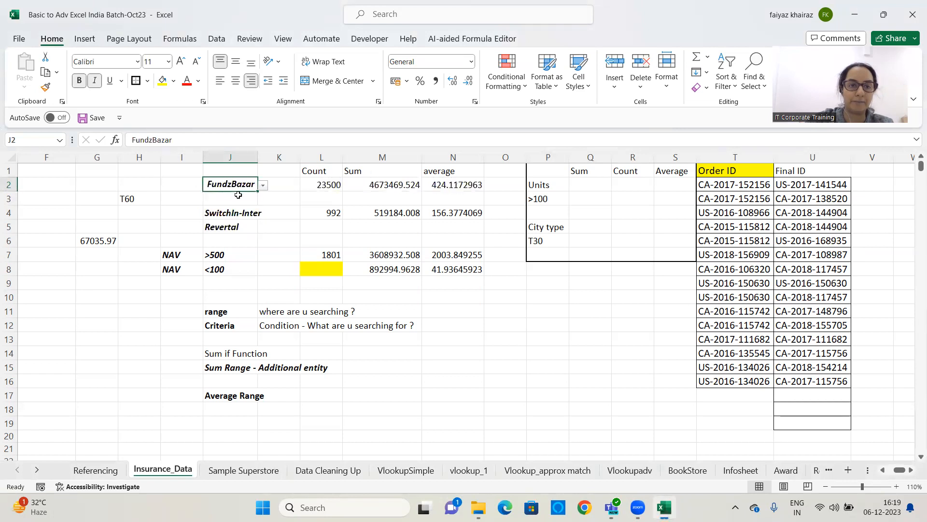
type("NSE")
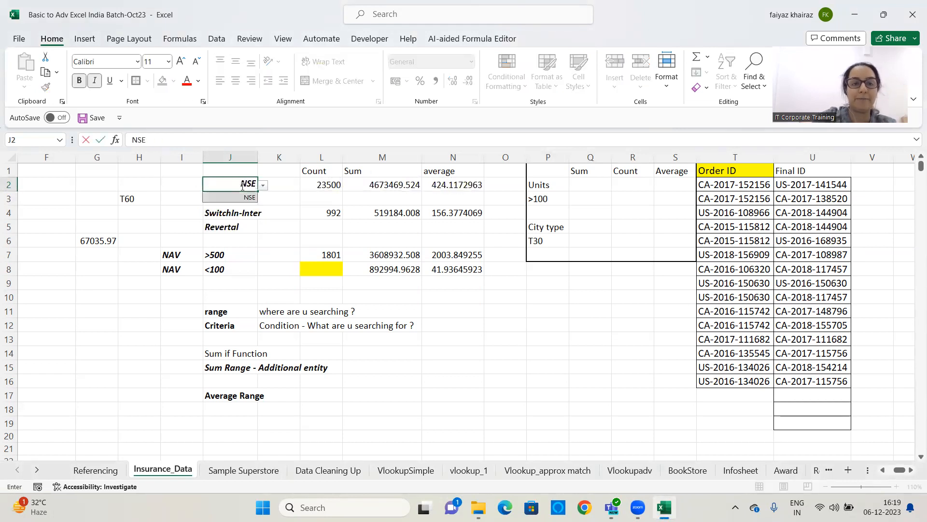
key("Return")
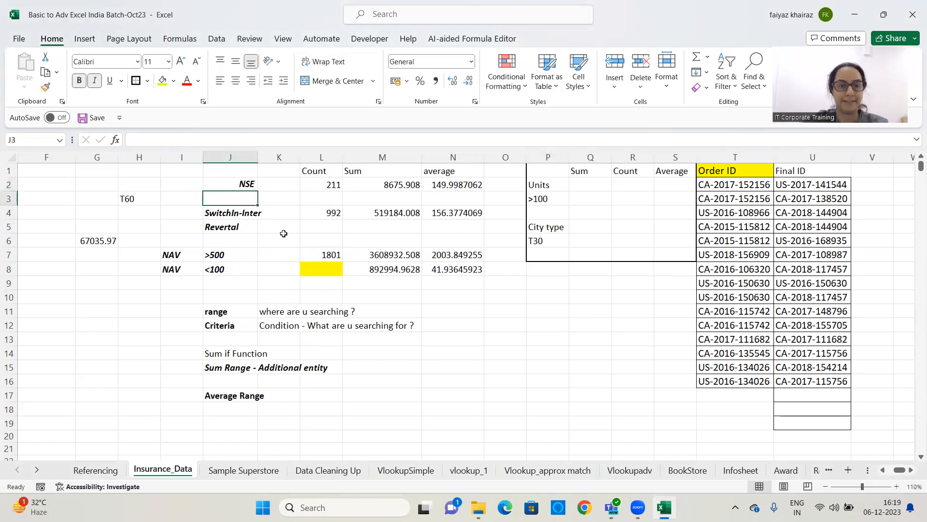
left_click(245, 184)
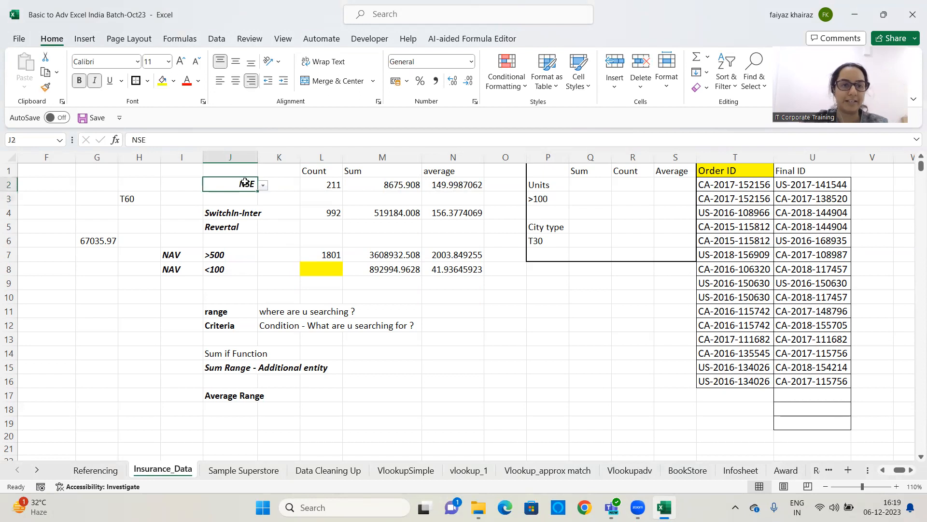
left_click(109, 242)
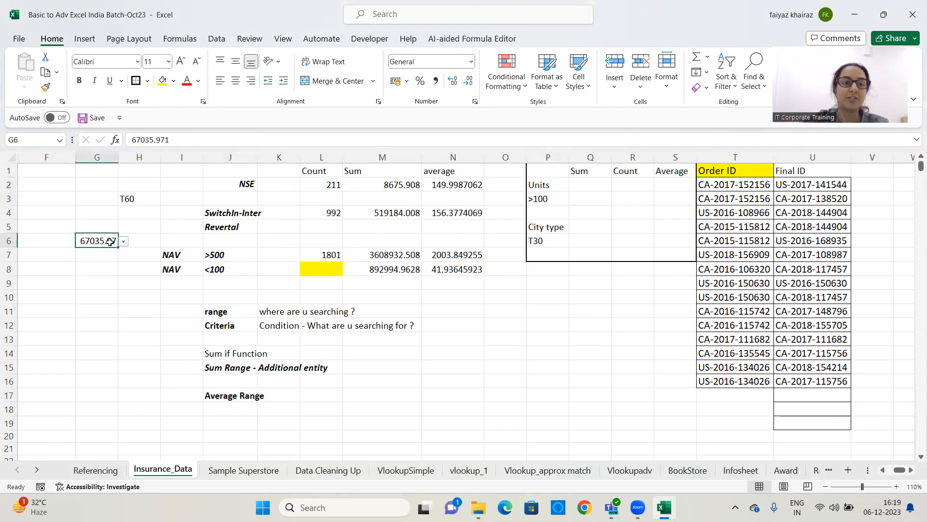
left_click(222, 395)
key("ctrl+c")
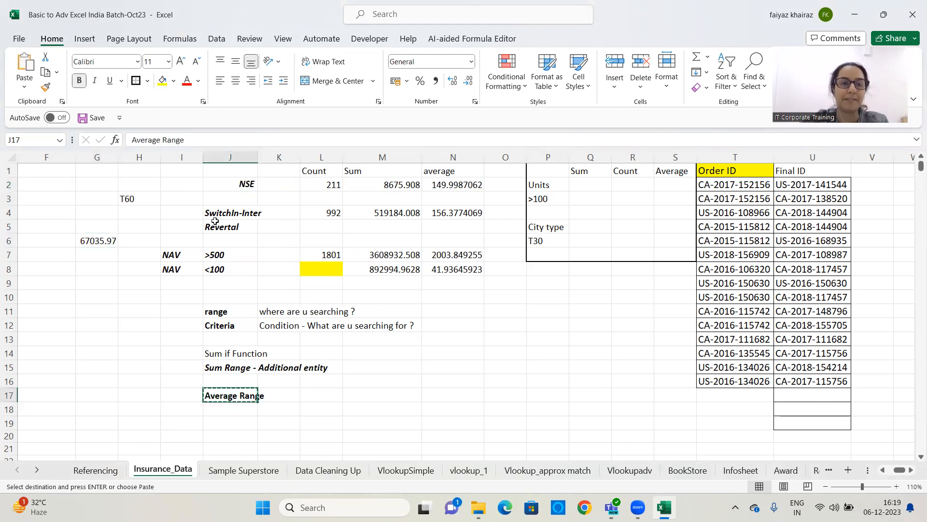
left_click(235, 181)
key("ctrl+v")
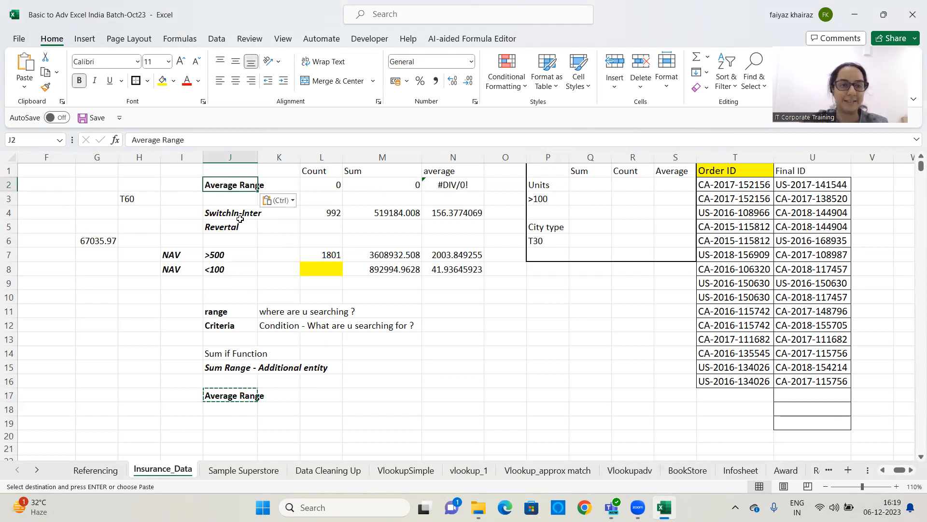
key("ctrl+z")
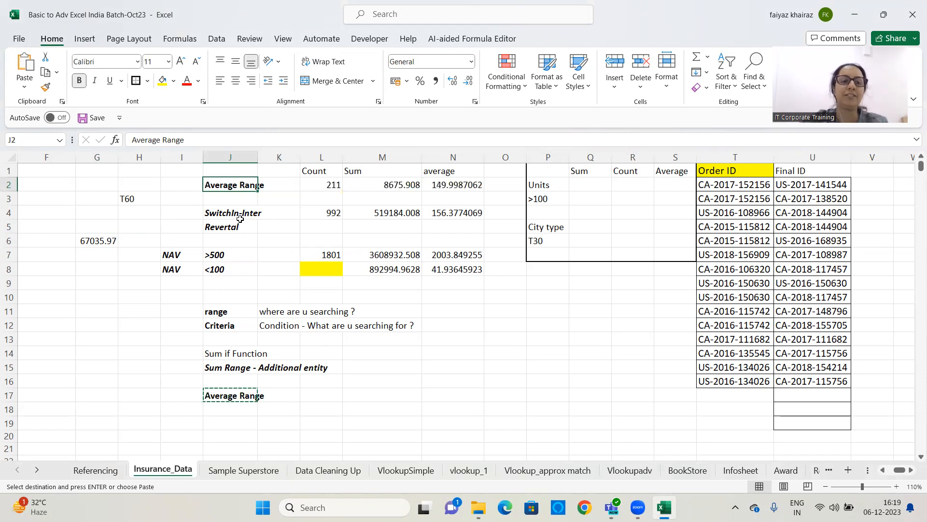
Copy the NAV label from I7 into the criterion cell J2
left_click(192, 260)
key("ctrl+c")
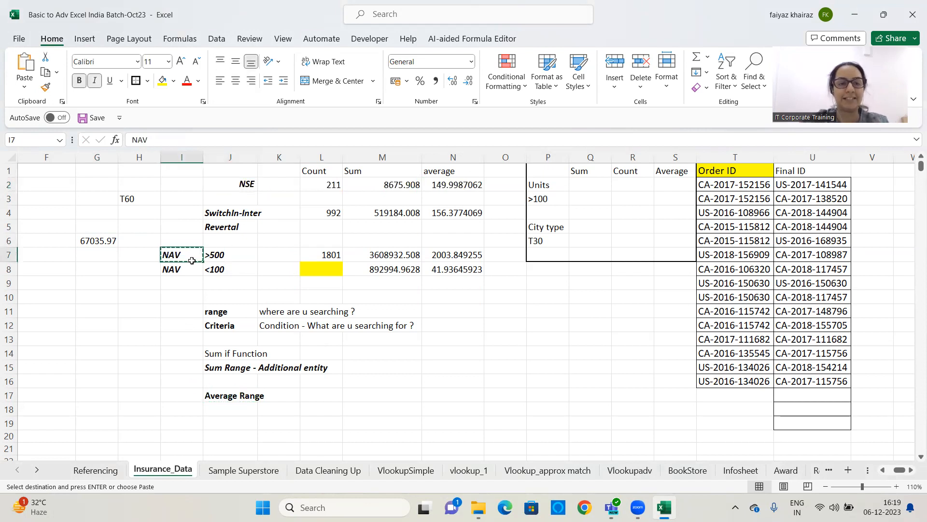
left_click(232, 184)
key("ctrl+v")
key("Escape")
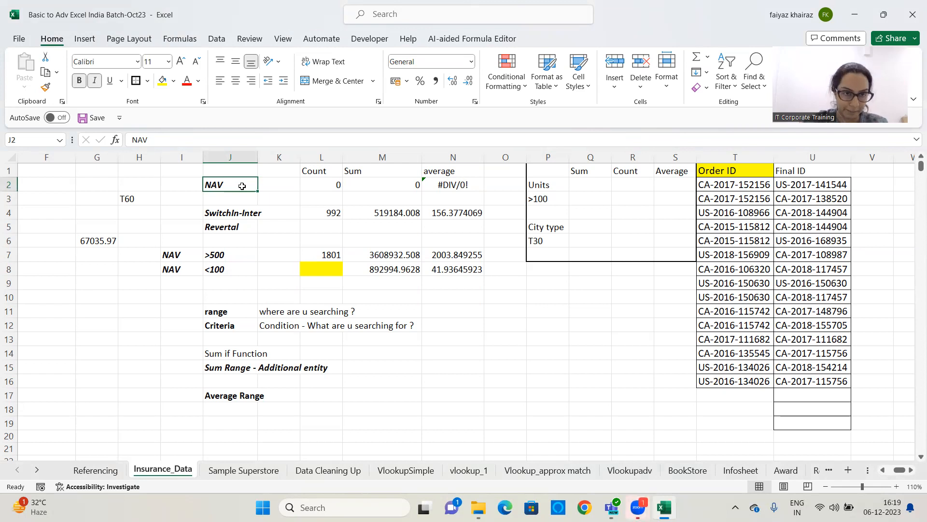
Copy the T60 value from H3 and paste it across the range P9:R14
left_click(146, 198)
key("ctrl+c")
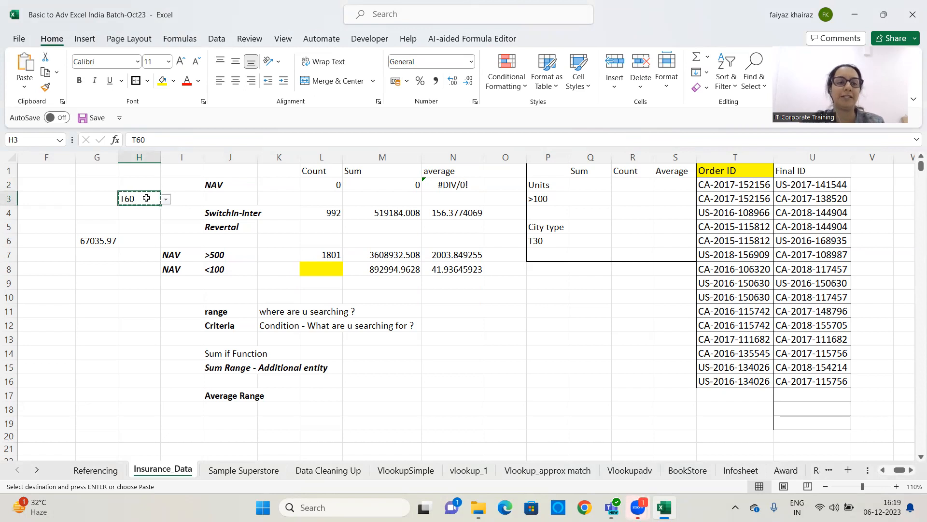
left_click_drag(550, 288, 639, 351)
key("ctrl+v")
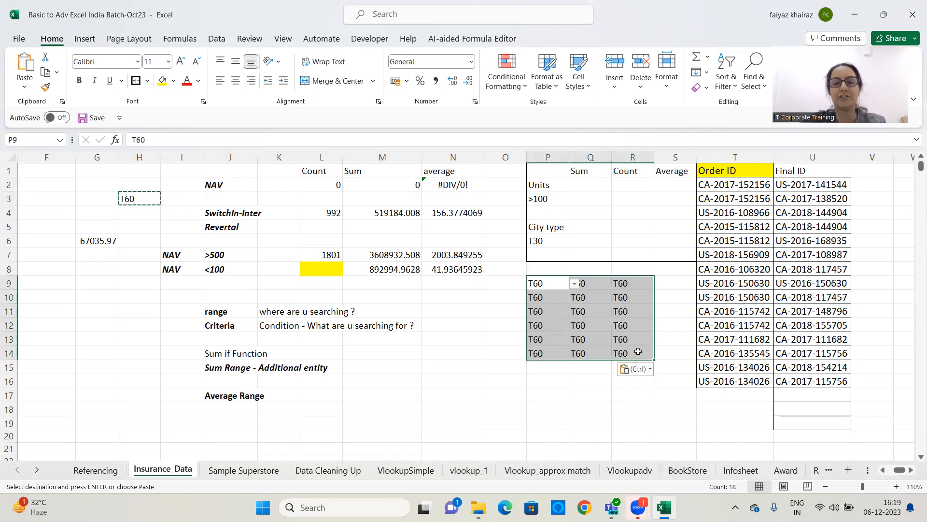
key("Escape")
Examine the pasted cells in P9:R14 and their dropdown arrows
left_click(573, 337)
left_click(561, 326)
left_click(579, 299)
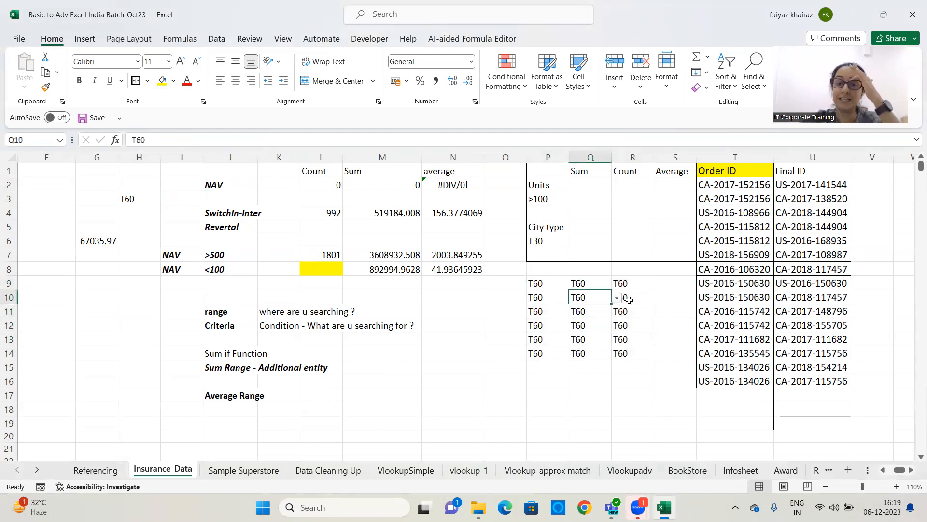
left_click(640, 289)
left_click(582, 312)
left_click(546, 313)
left_click(544, 340)
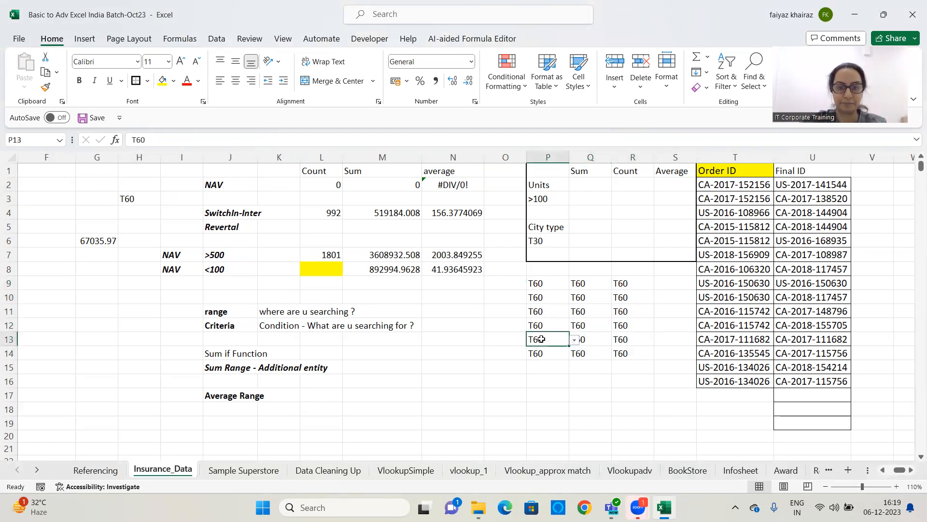
left_click(537, 287)
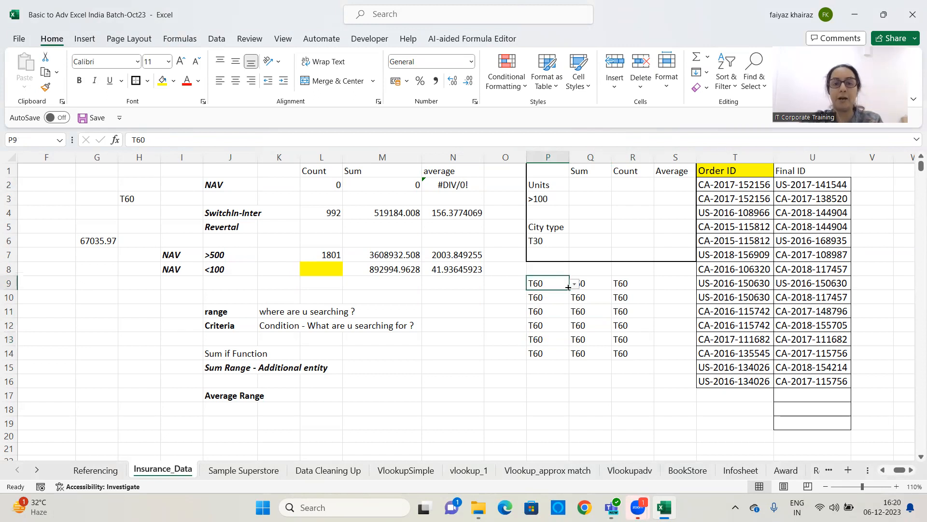
left_click(575, 285)
left_click(574, 286)
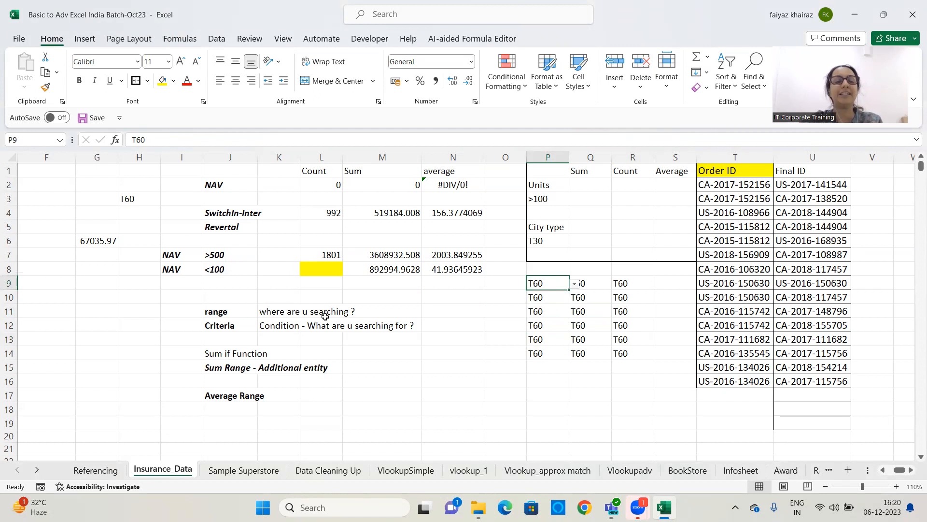
Add a List data validation to G9 sourced from the Order IDs in T2:T15
left_click(111, 285)
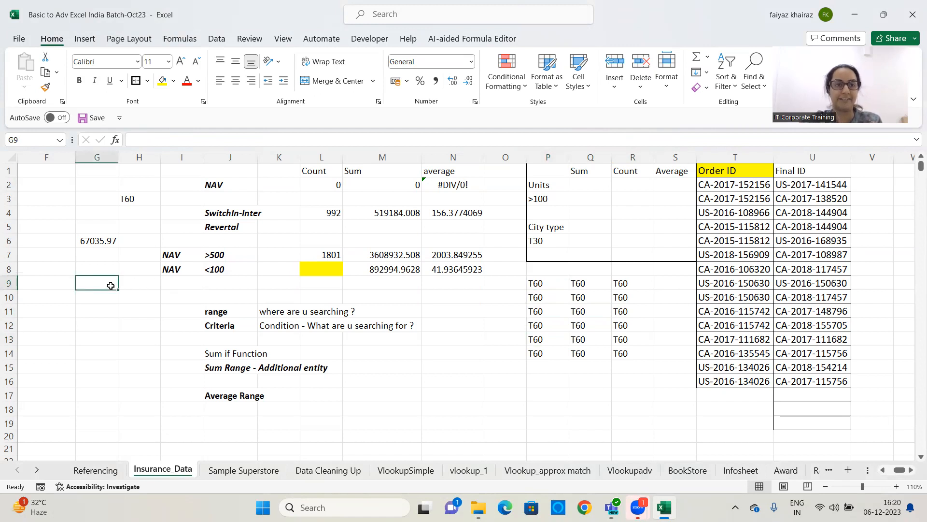
left_click(218, 39)
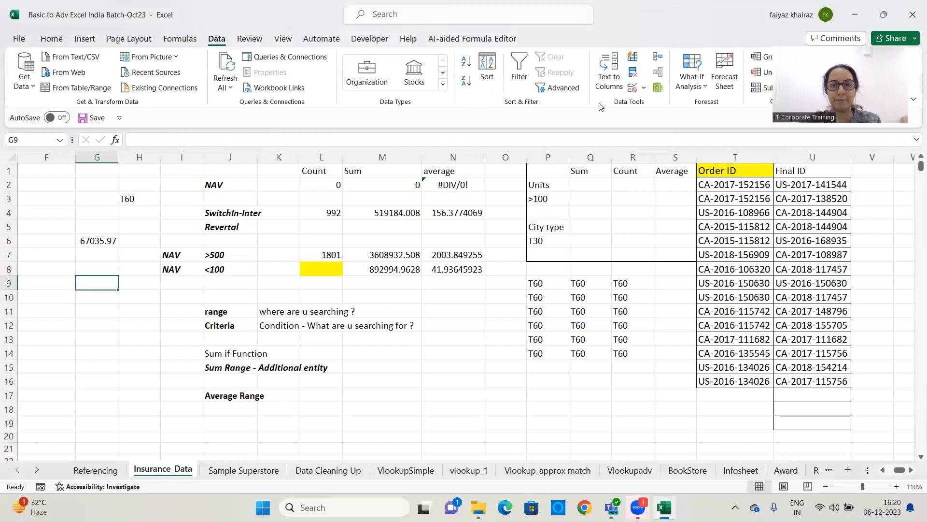
left_click(644, 88)
left_click(649, 105)
left_click(454, 105)
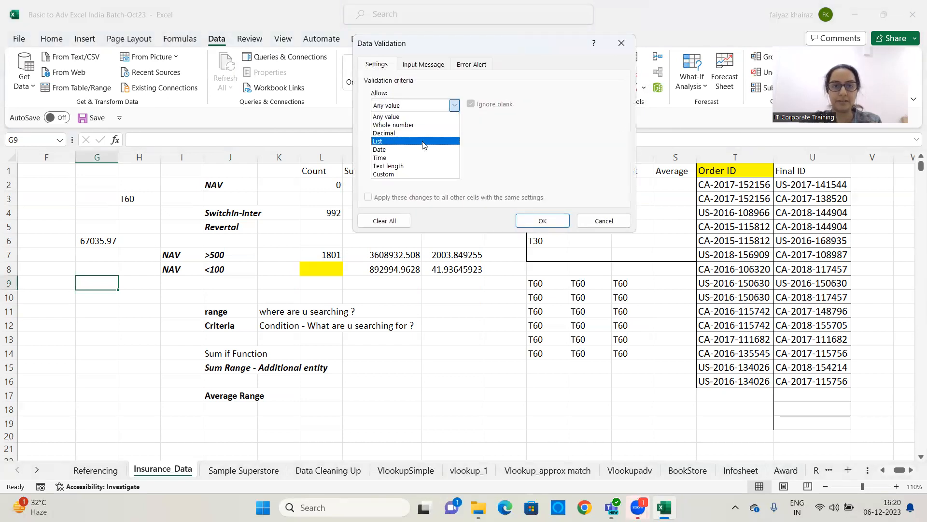
left_click(410, 141)
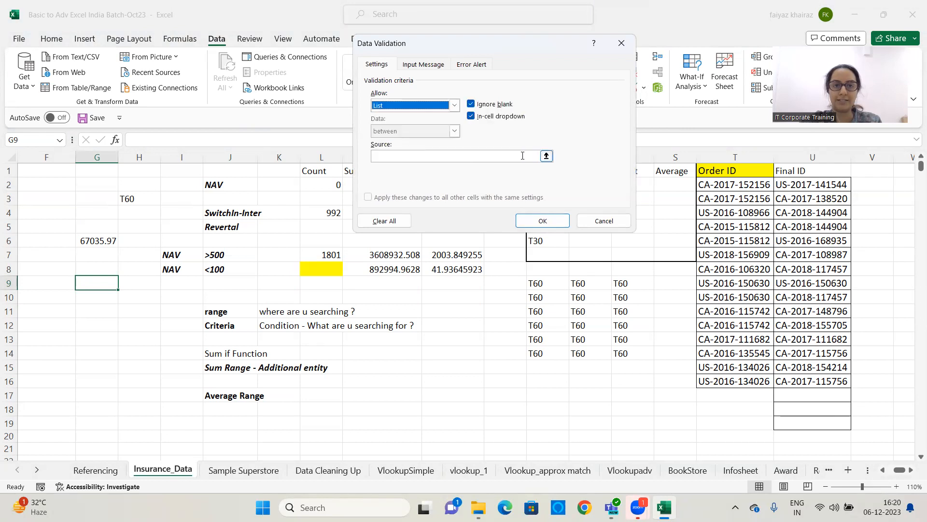
left_click(546, 155)
left_click_drag(735, 185, 753, 368)
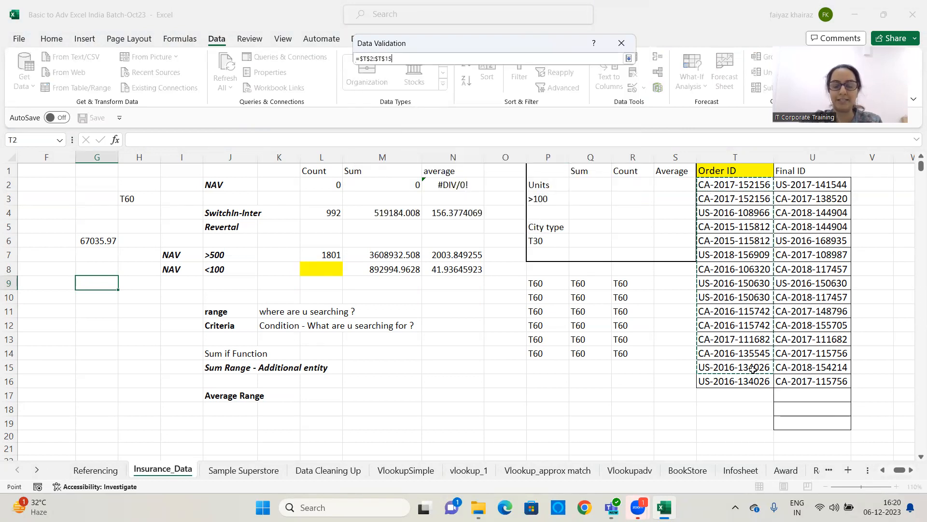
key("Return")
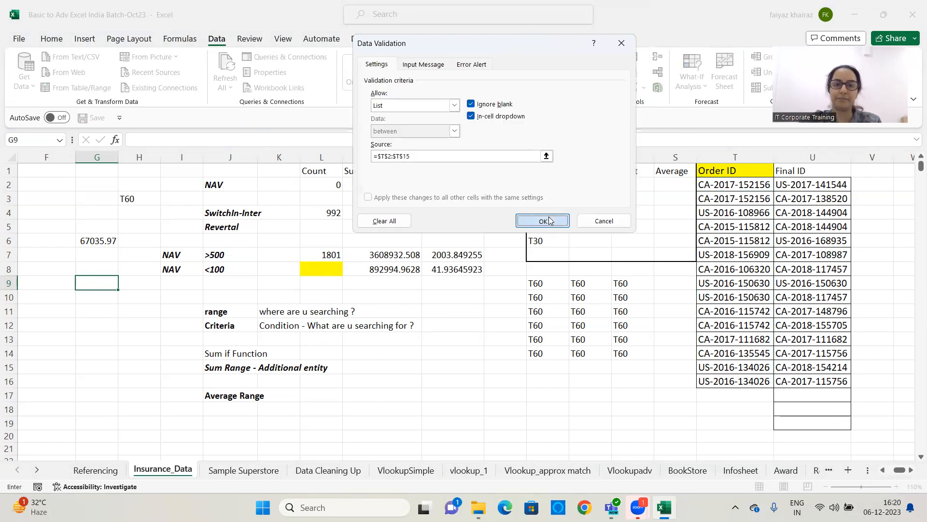
left_click(548, 221)
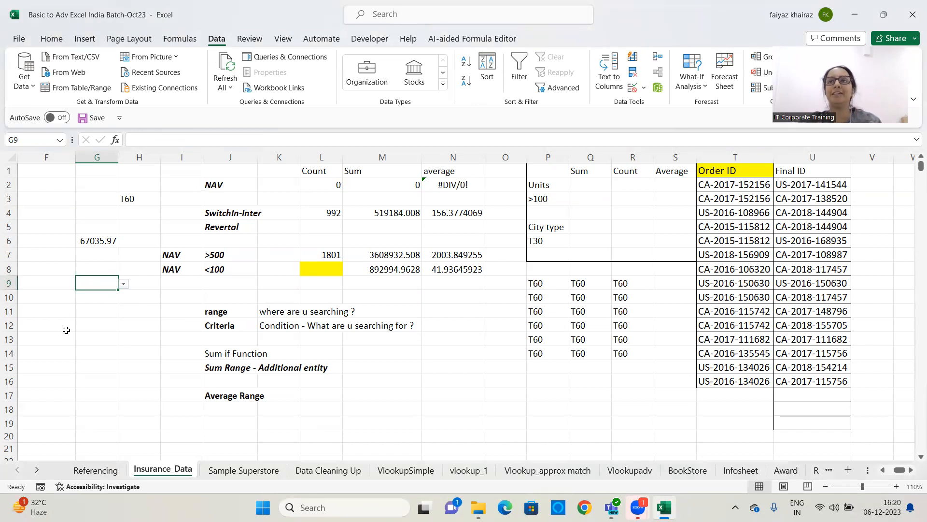
left_click(124, 283)
key("Return")
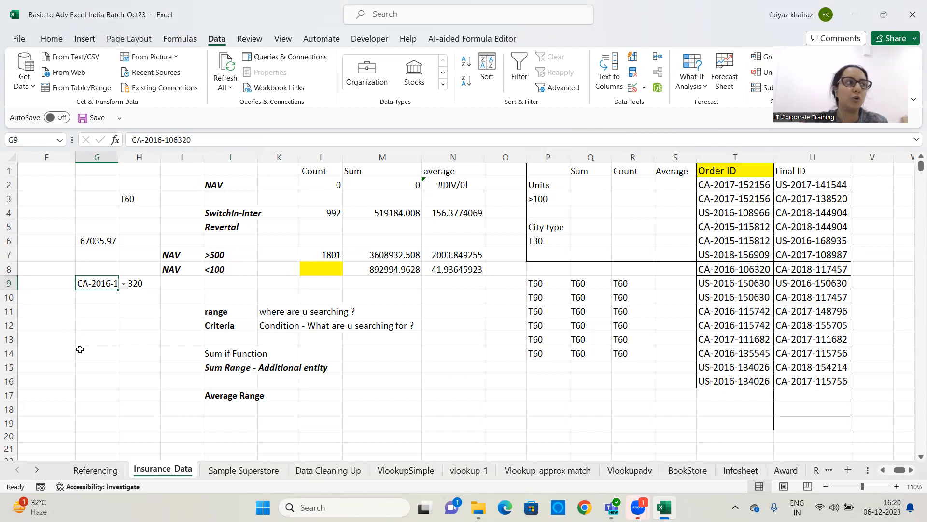
left_click(125, 284)
left_click(104, 363)
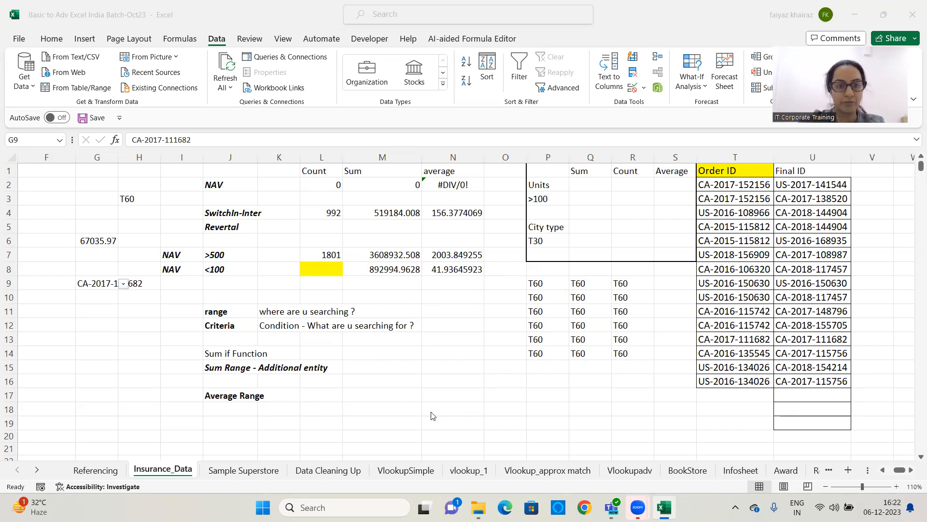
left_click(428, 340)
left_click(476, 353)
left_click(441, 371)
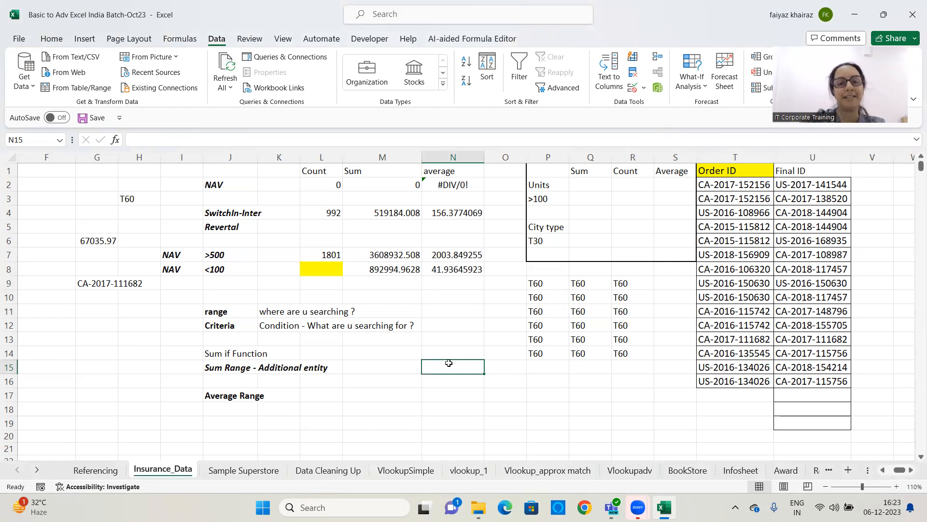
Add a List data validation to G12 with the source =1,2,3,4,5,6,7,8
left_click(119, 321)
left_click(91, 325)
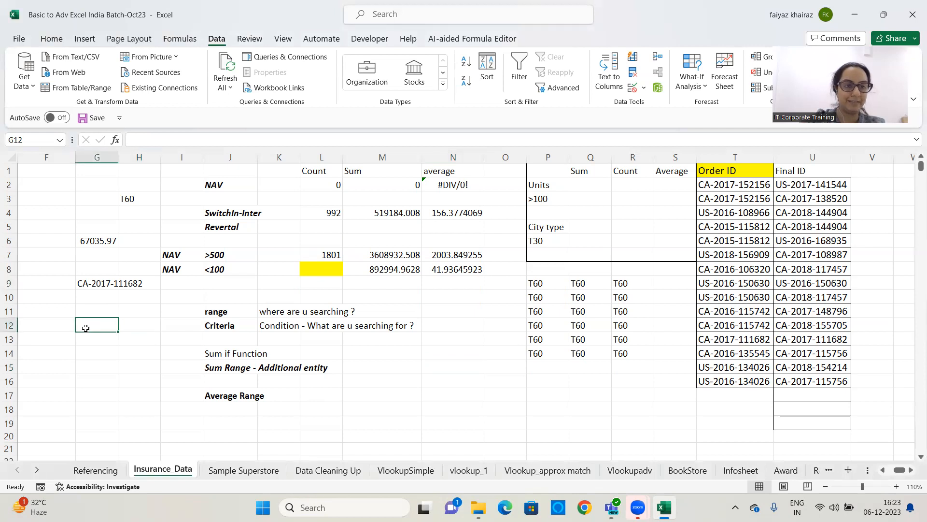
left_click(91, 41)
left_click(217, 39)
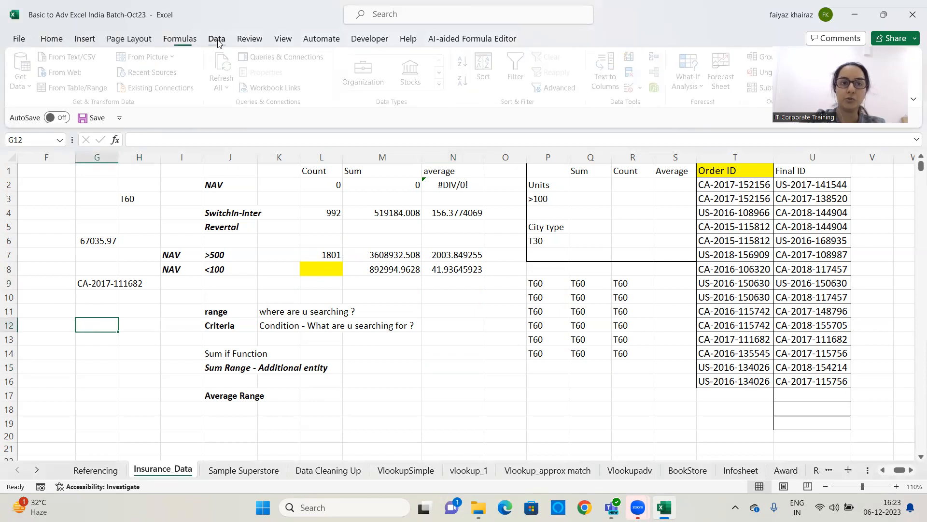
left_click(644, 88)
left_click(640, 109)
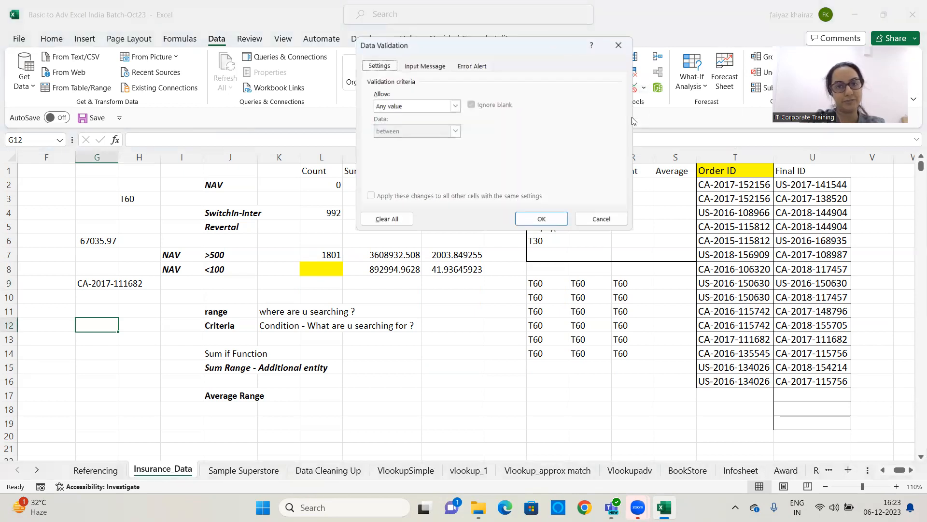
left_click(436, 105)
left_click(402, 141)
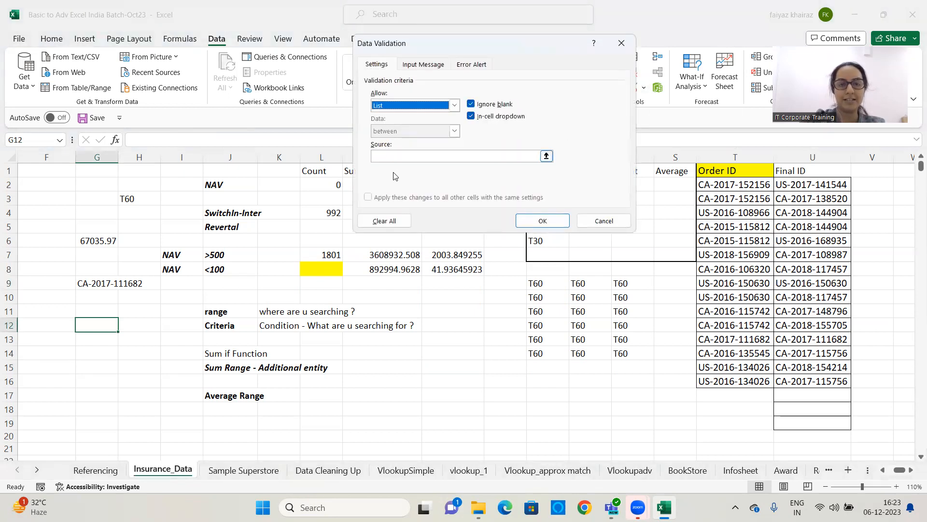
left_click(399, 157)
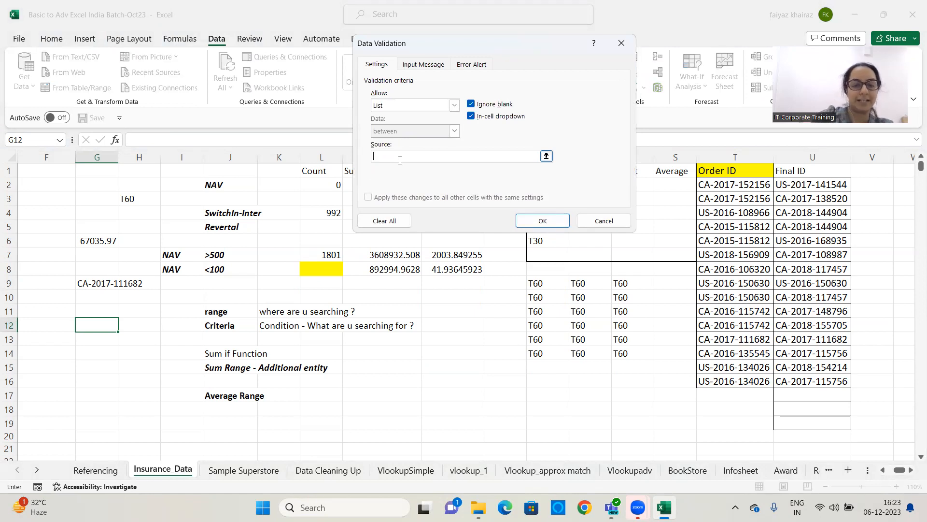
type("=1")
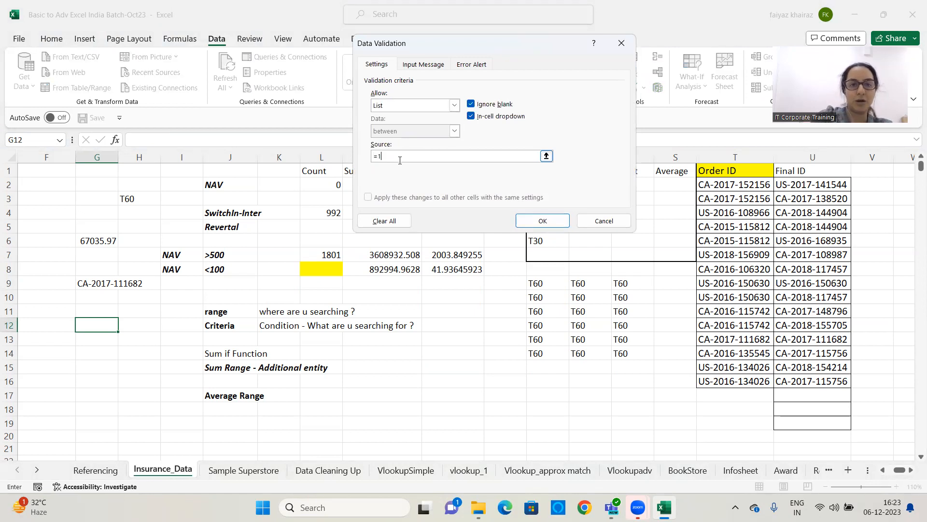
type(",2,3,")
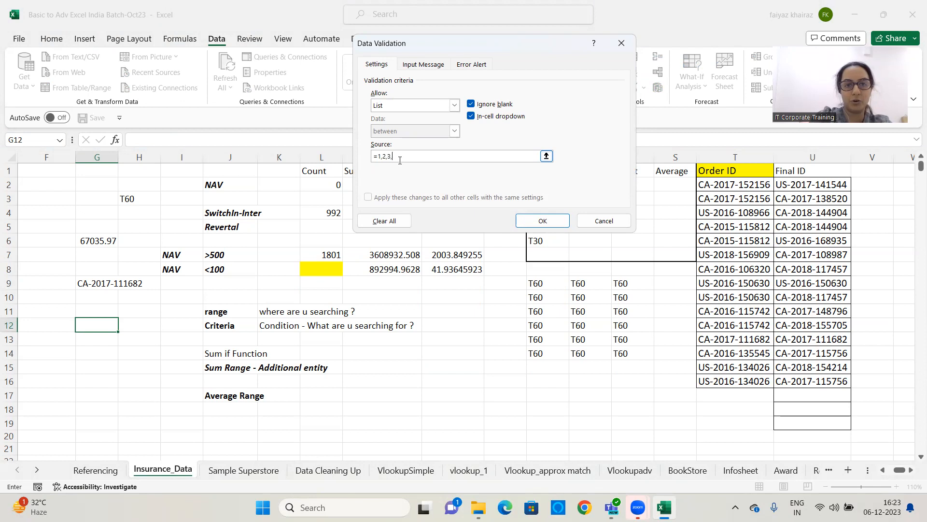
type("4,5,6,7,")
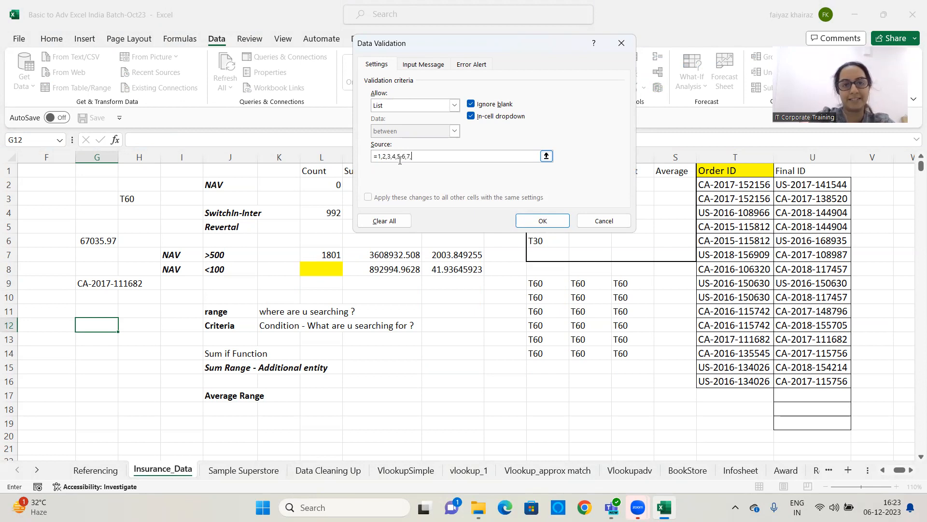
type("8")
left_click(535, 219)
Remove the leading equals sign from the validation source so it reads 1,2,3,4,5,6,7,8, and confirm
left_click(458, 321)
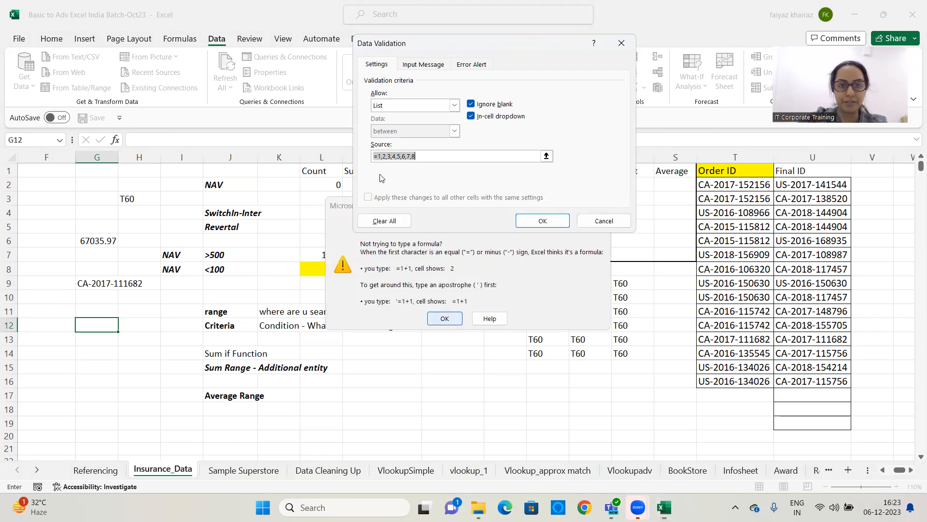
key("Home")
key("Delete")
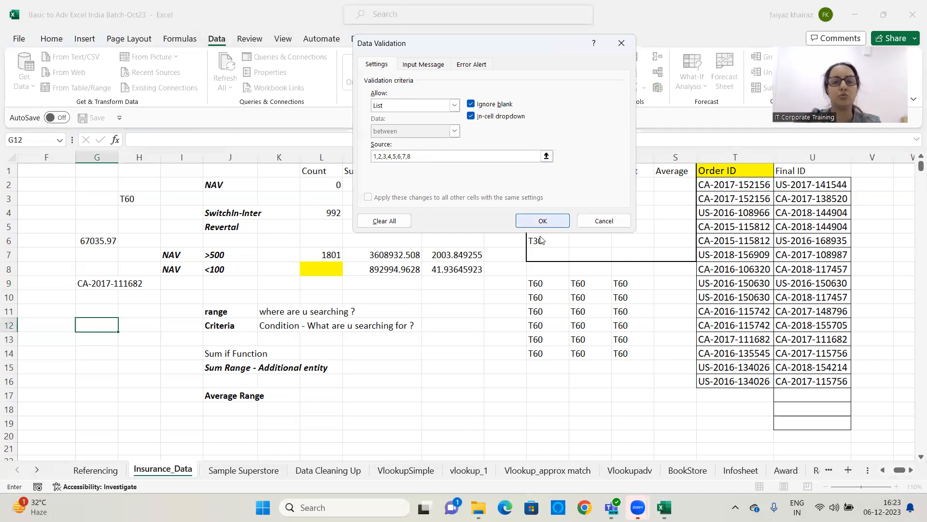
left_click(542, 220)
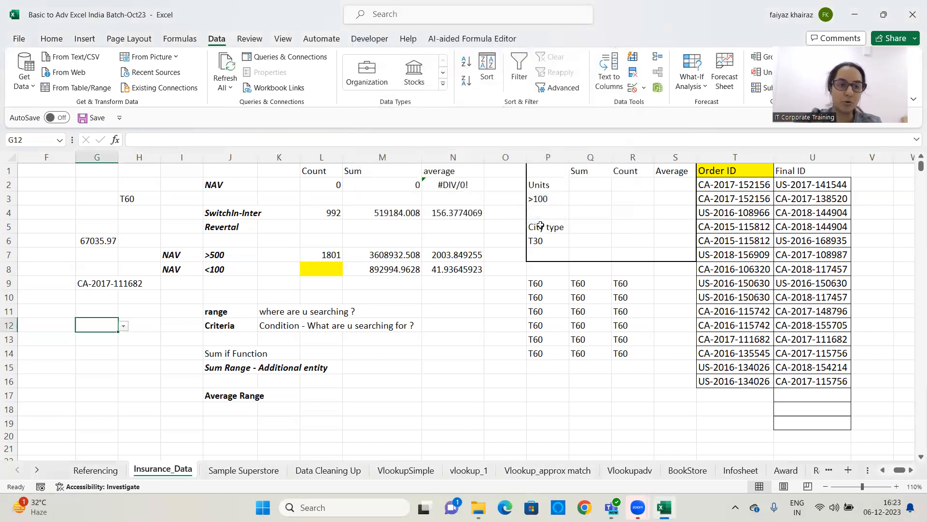
Choose 5 from the G12 dropdown list
left_click(124, 330)
left_click(85, 368)
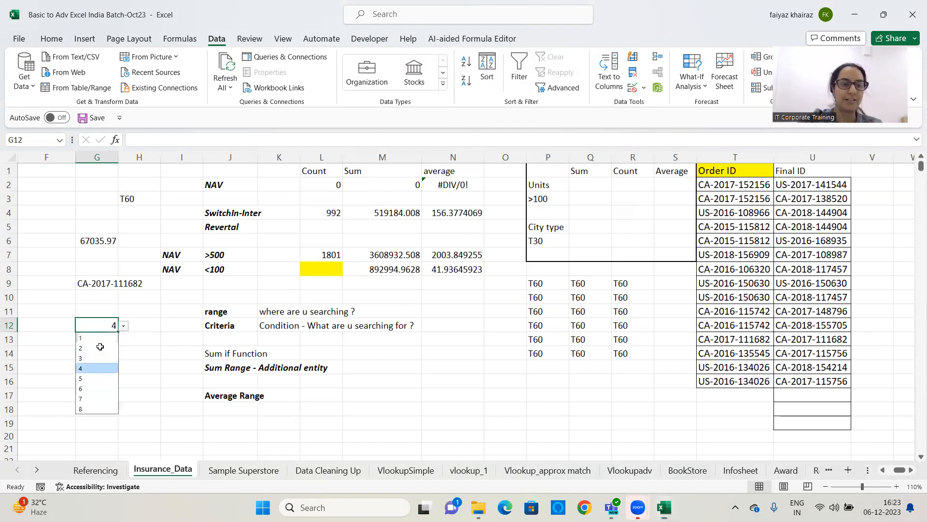
left_click(126, 329)
left_click(113, 328)
left_click(124, 326)
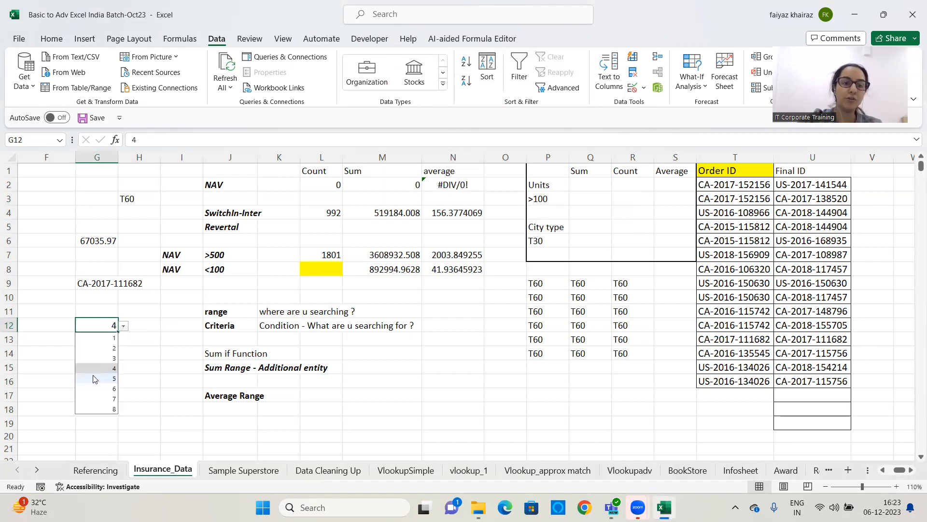
left_click(93, 377)
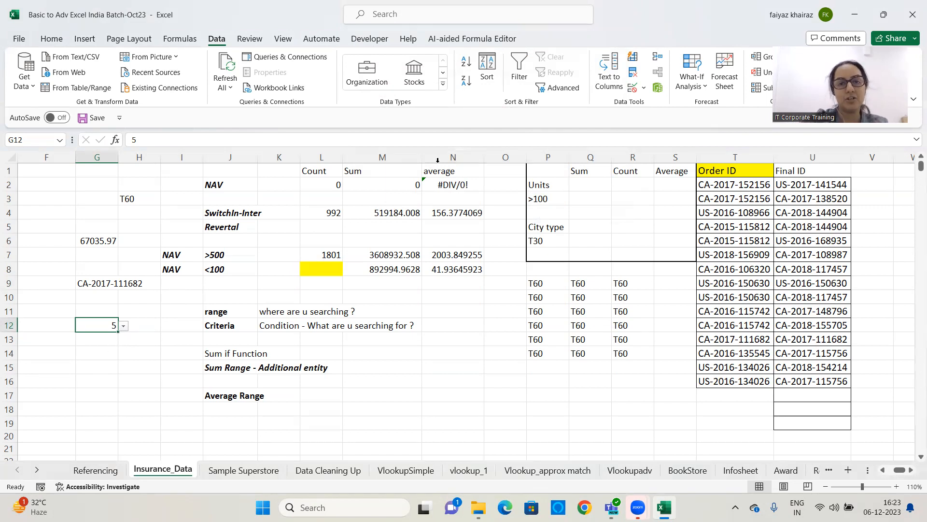
Add a List data validation to N14 with the source onlinesales,Fundzbazar,NSE
left_click(456, 351)
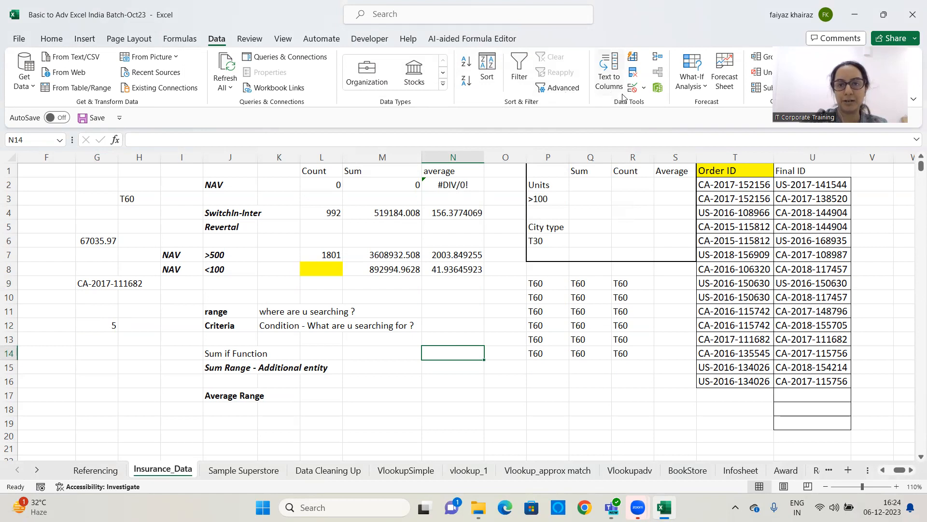
left_click(645, 90)
left_click(660, 101)
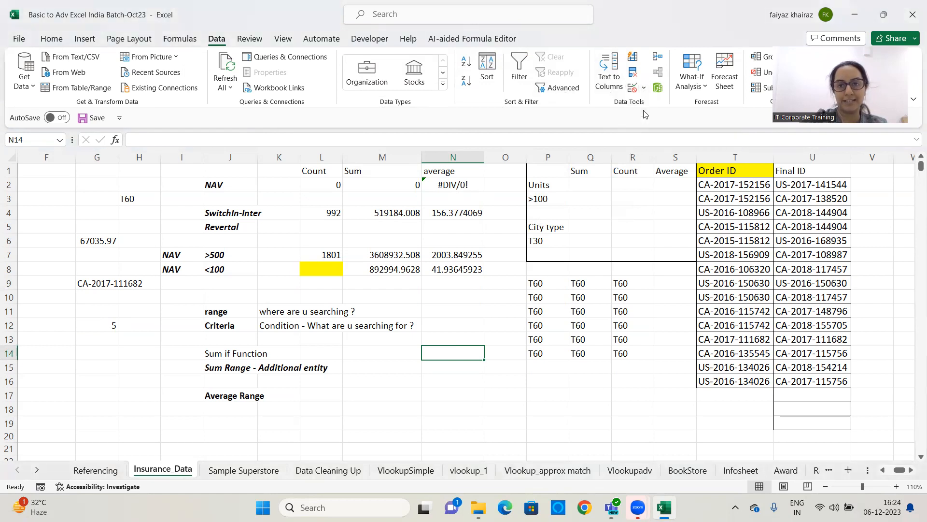
left_click(454, 105)
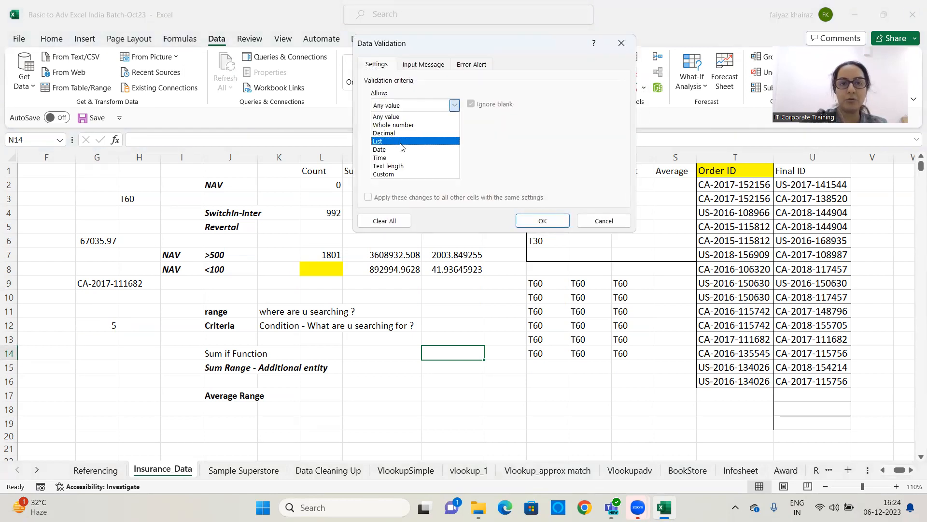
left_click(403, 143)
left_click(399, 157)
type("onlinesales,Fundzbazar,")
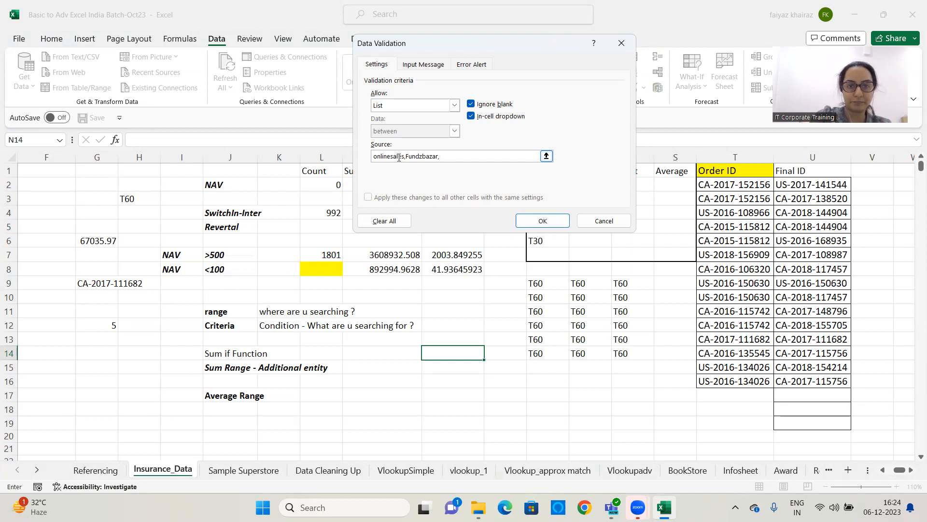
type("NSE")
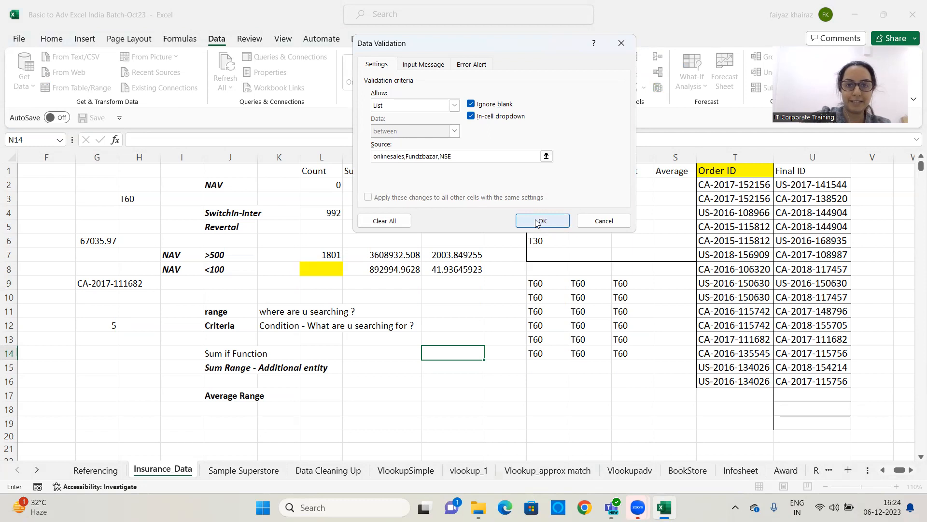
left_click(538, 220)
Try the N14 dropdown options and leave onlinesales selected
left_click(490, 354)
left_click(466, 376)
left_click(490, 354)
left_click(458, 385)
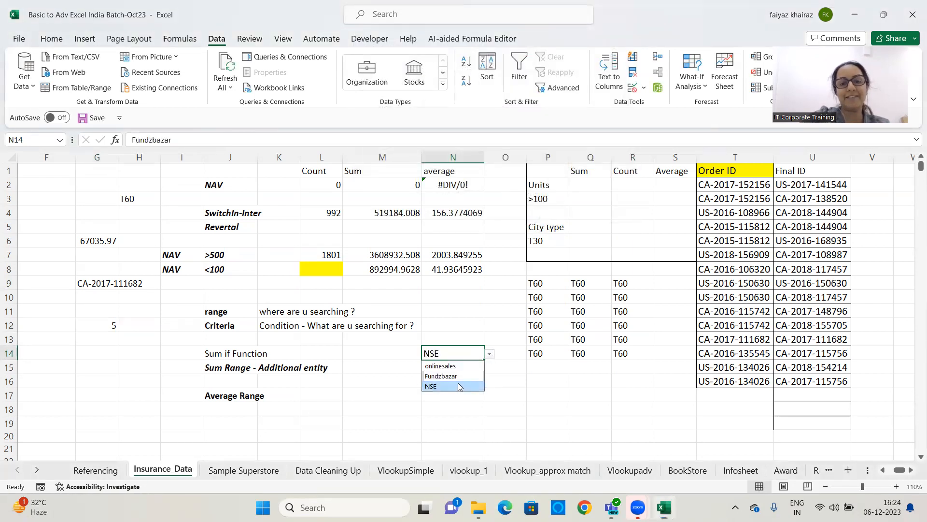
left_click(490, 354)
left_click(449, 366)
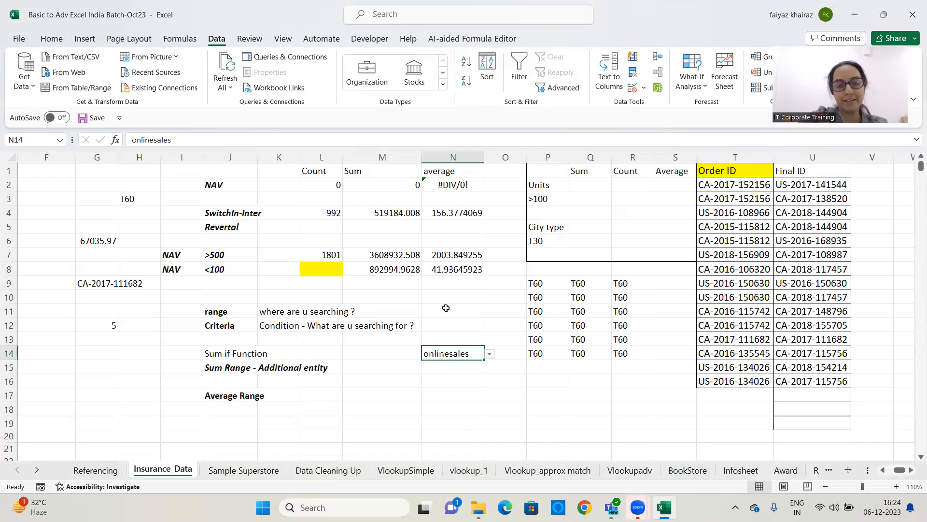